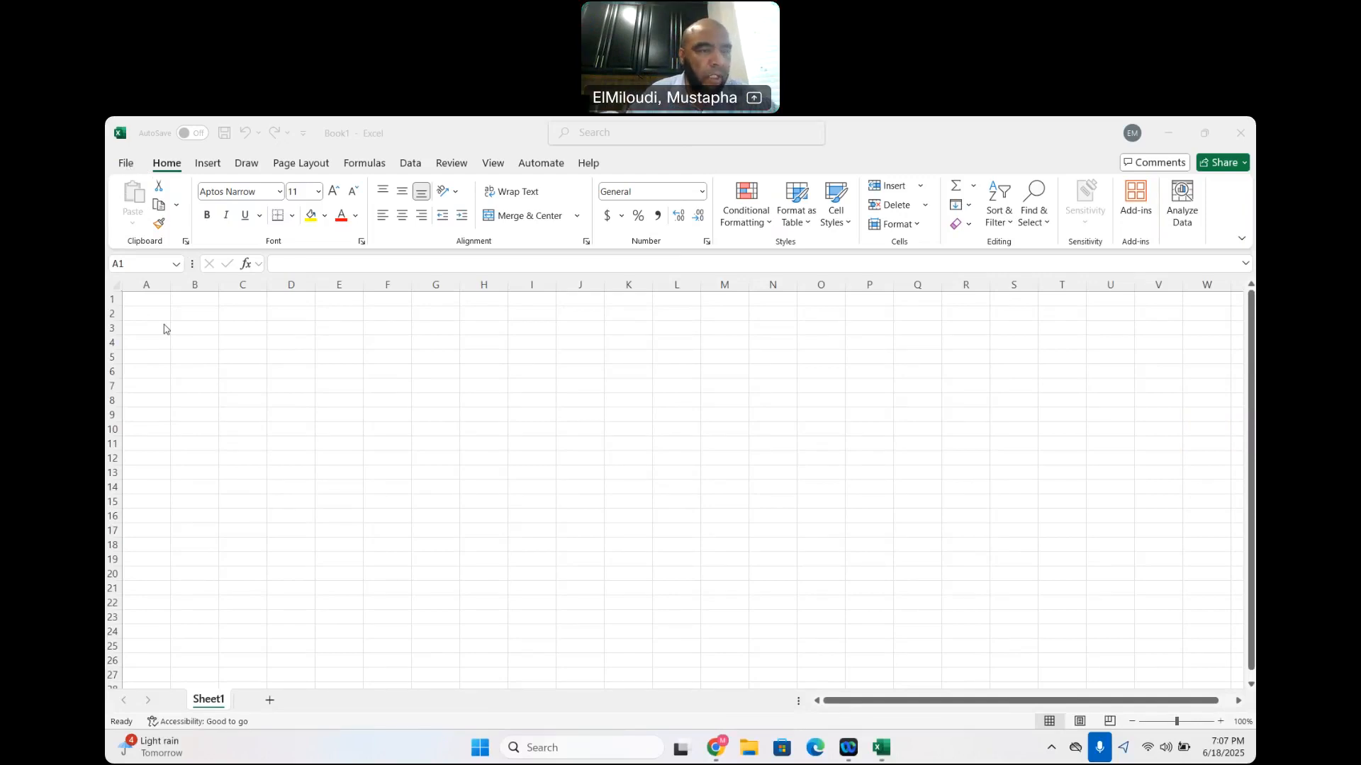
# Enter the number 2 in cell B2
pyautogui.click(201, 311)
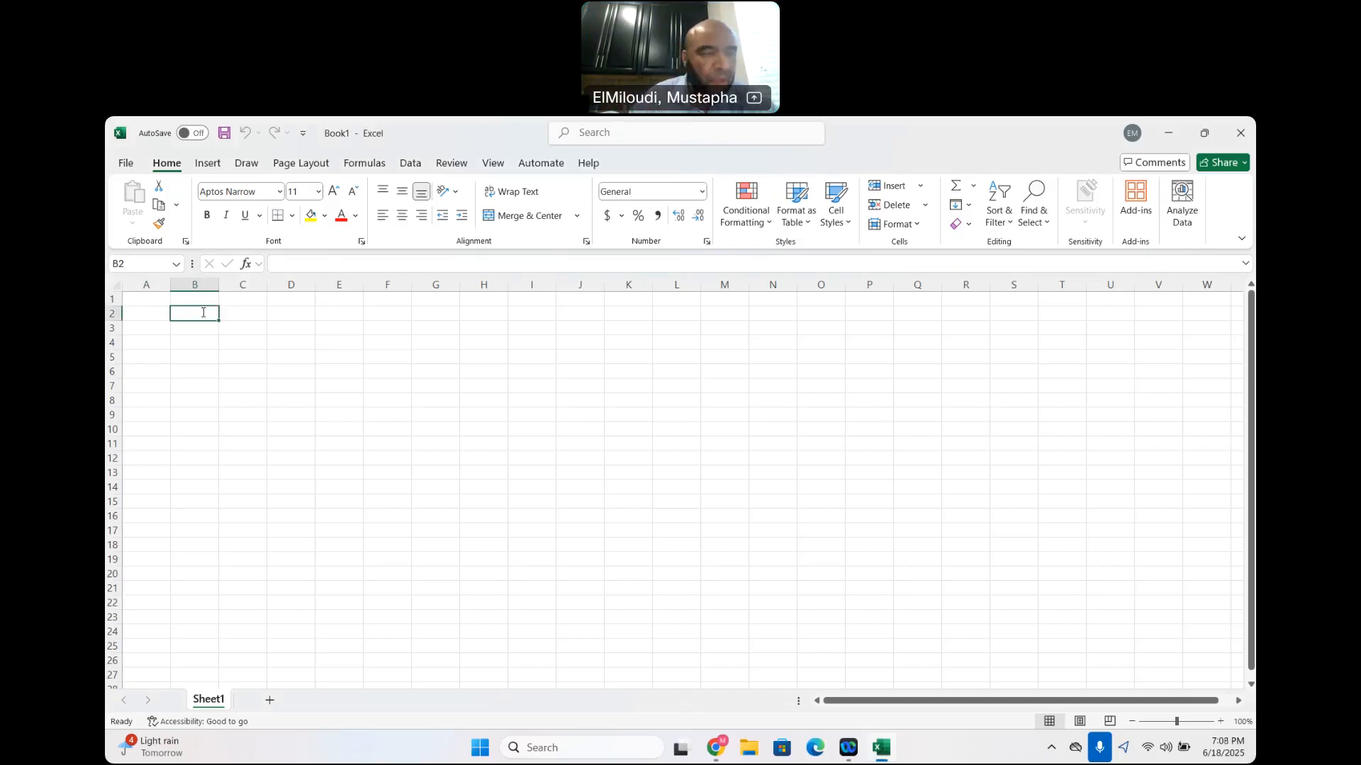
pyautogui.write('2')
pyautogui.click(243, 329)
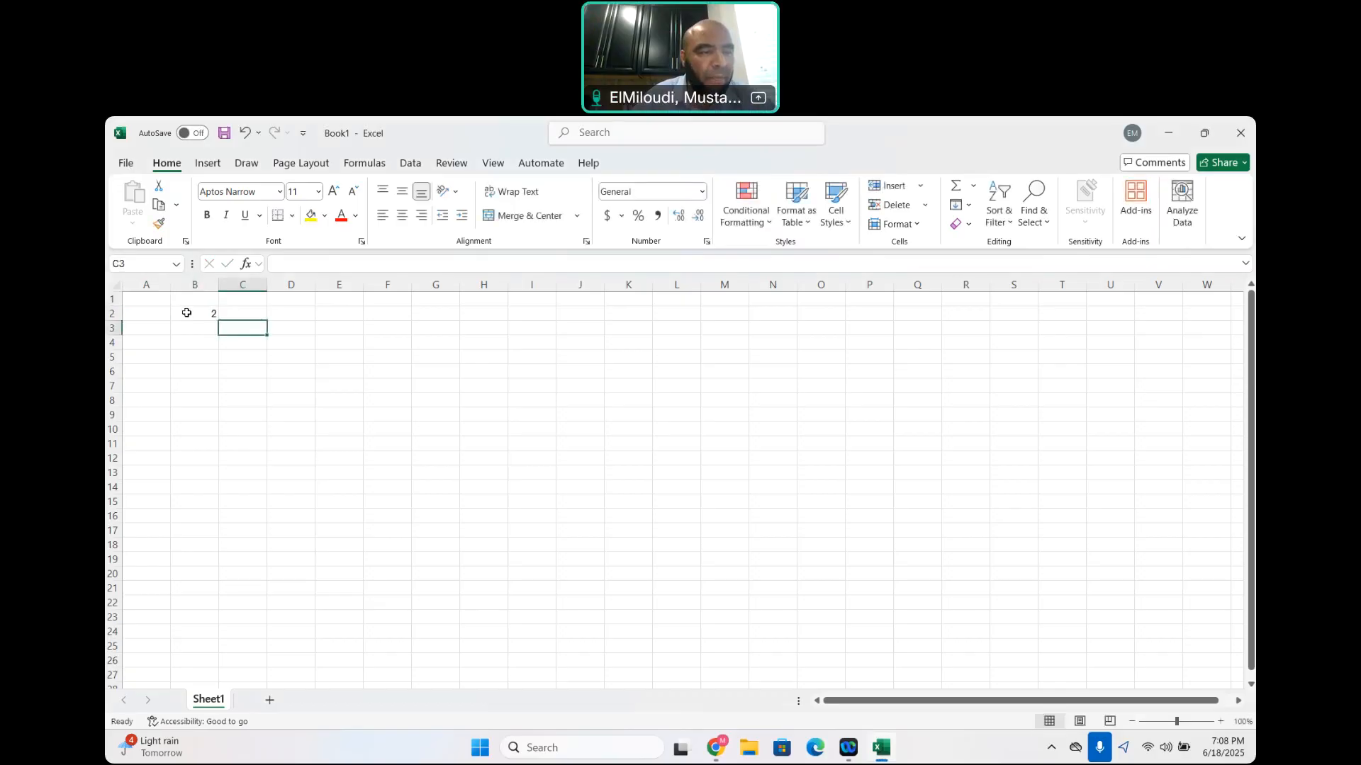
pyautogui.click(186, 313)
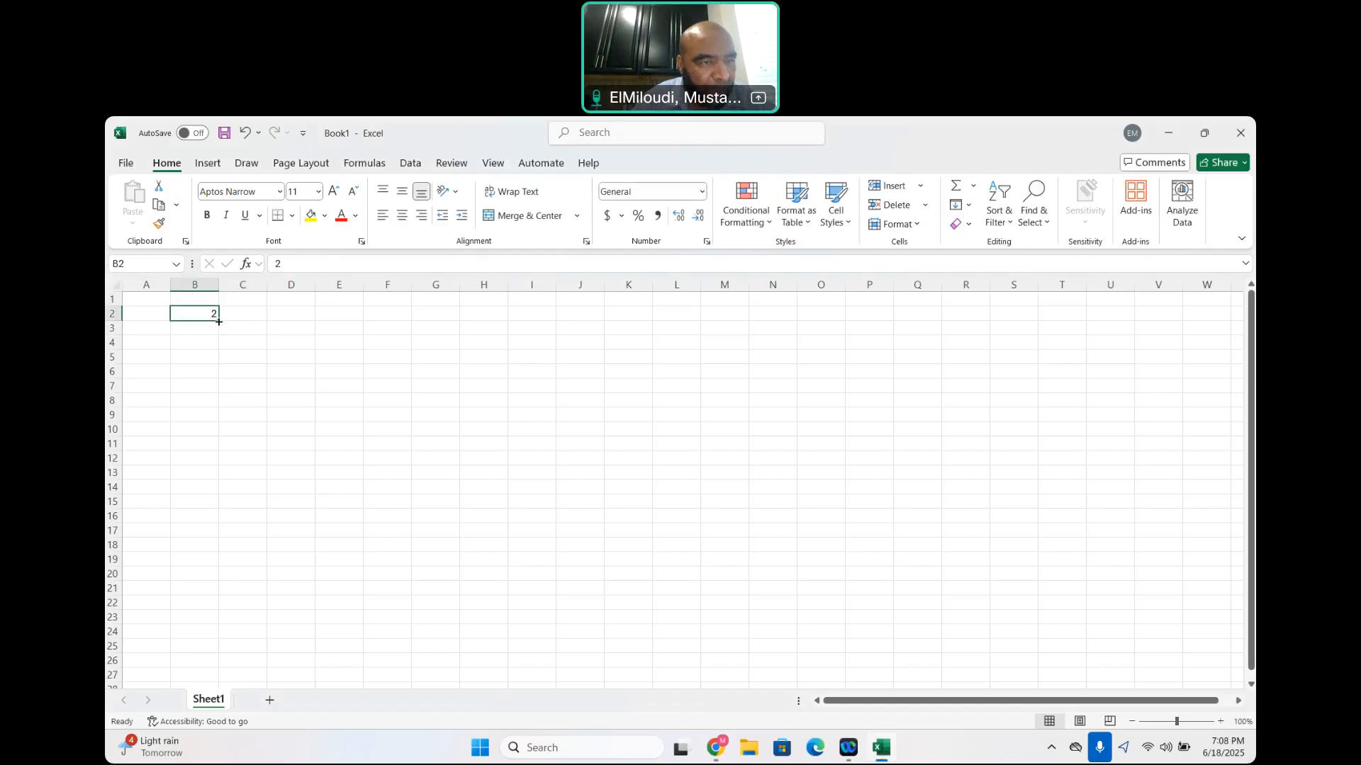
pyautogui.moveTo(218, 322); pyautogui.dragTo(216, 548)
pyautogui.click(195, 538)
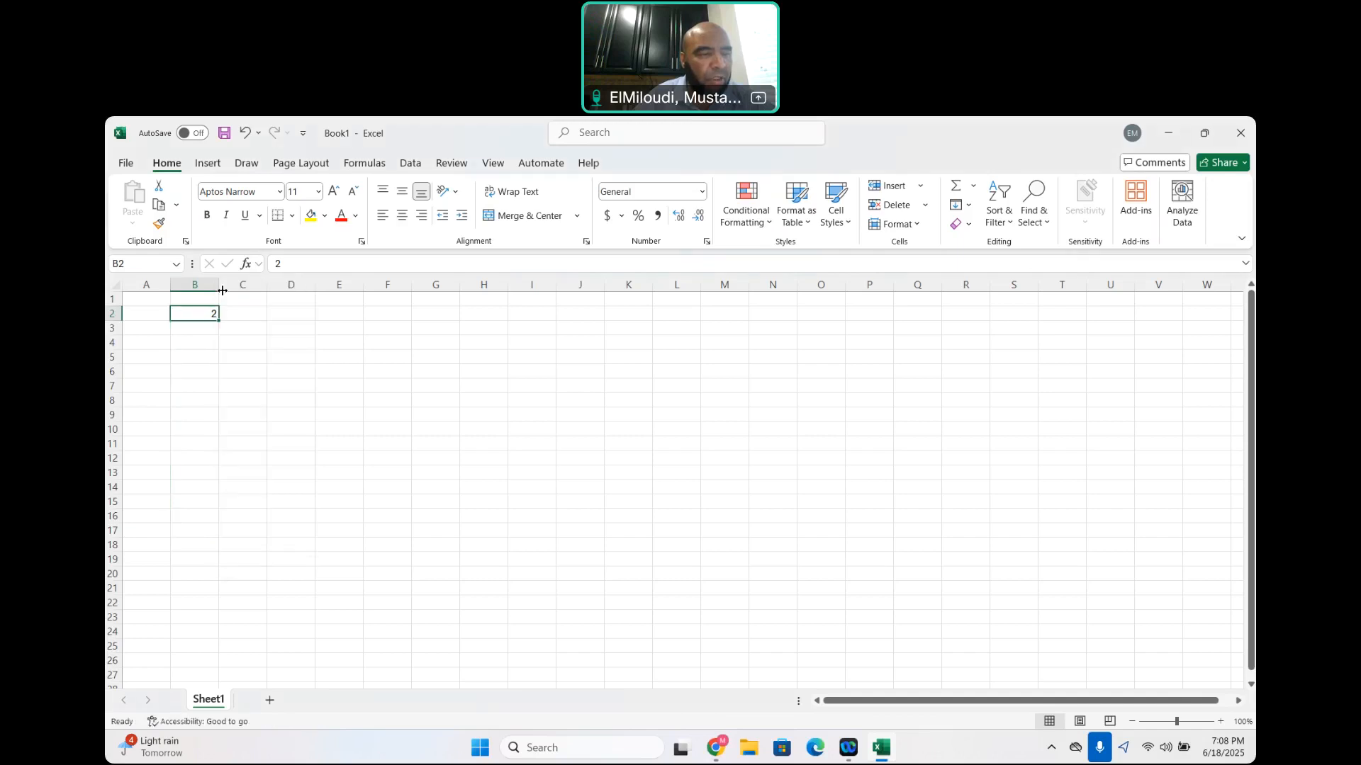
pyautogui.rightClick(215, 327)
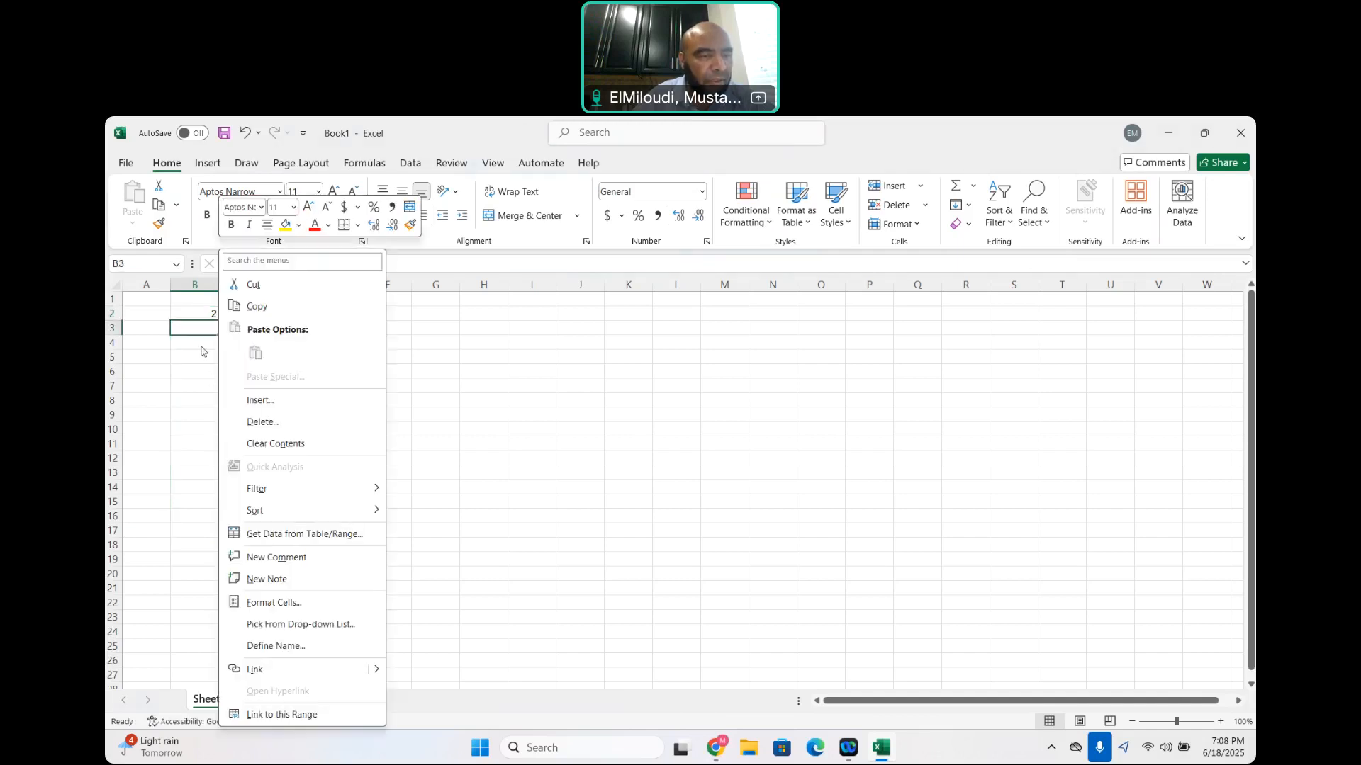
pyautogui.click(204, 325)
pyautogui.click(204, 312)
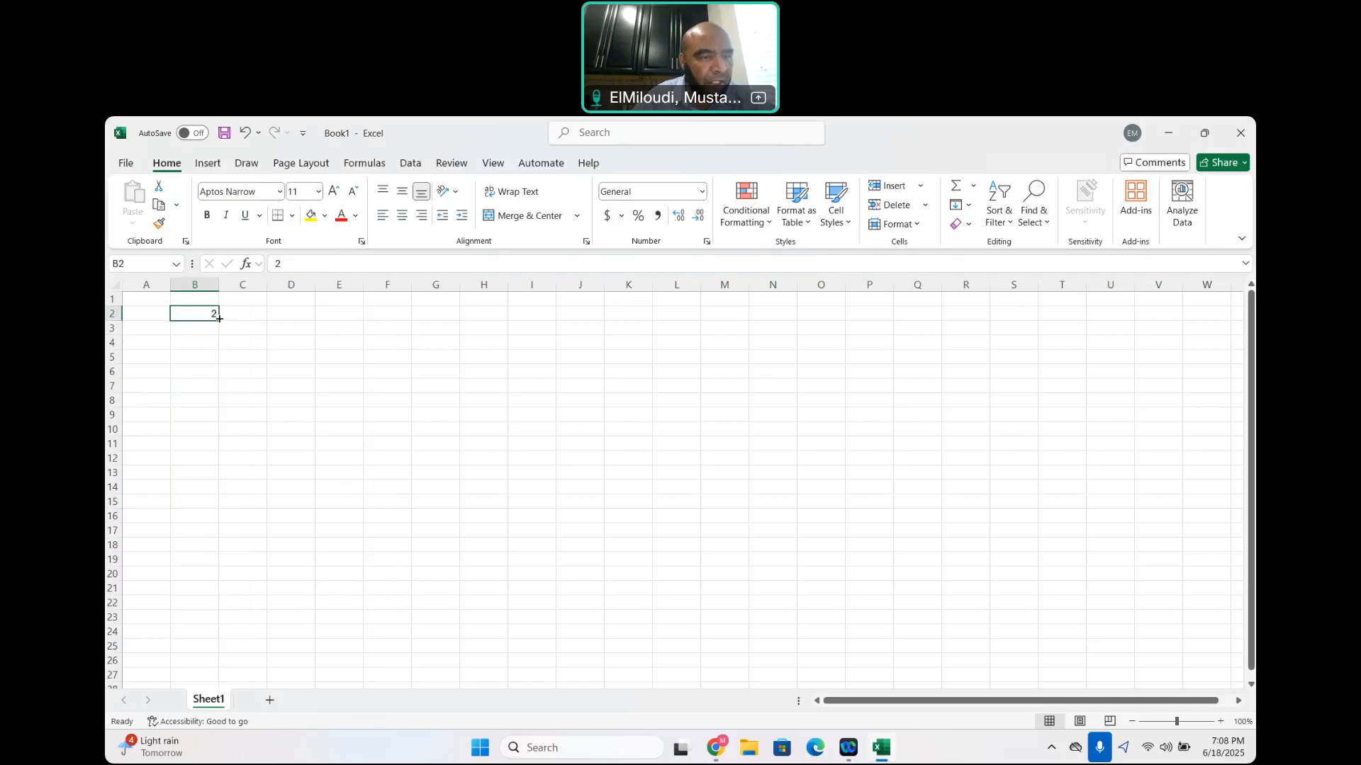
pyautogui.moveTo(219, 321); pyautogui.dragTo(216, 510)
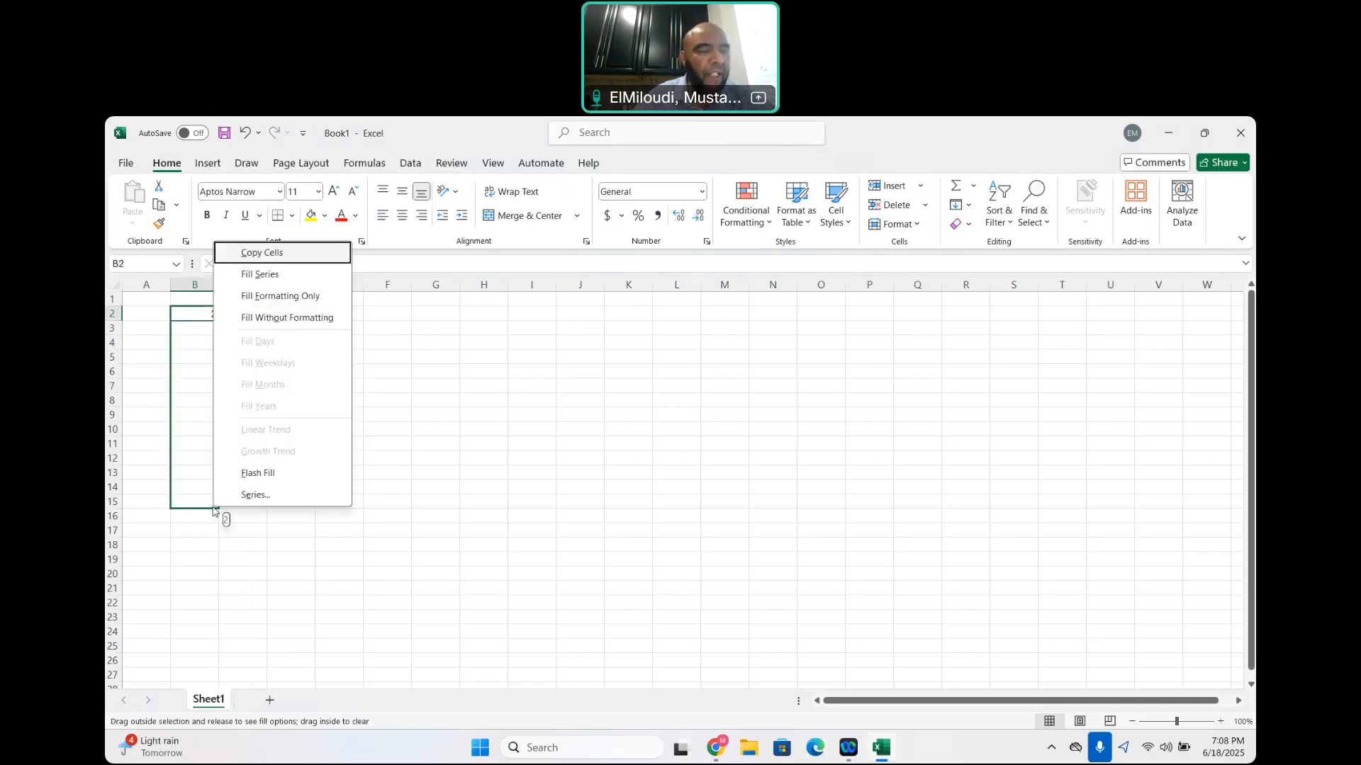
pyautogui.click(194, 453)
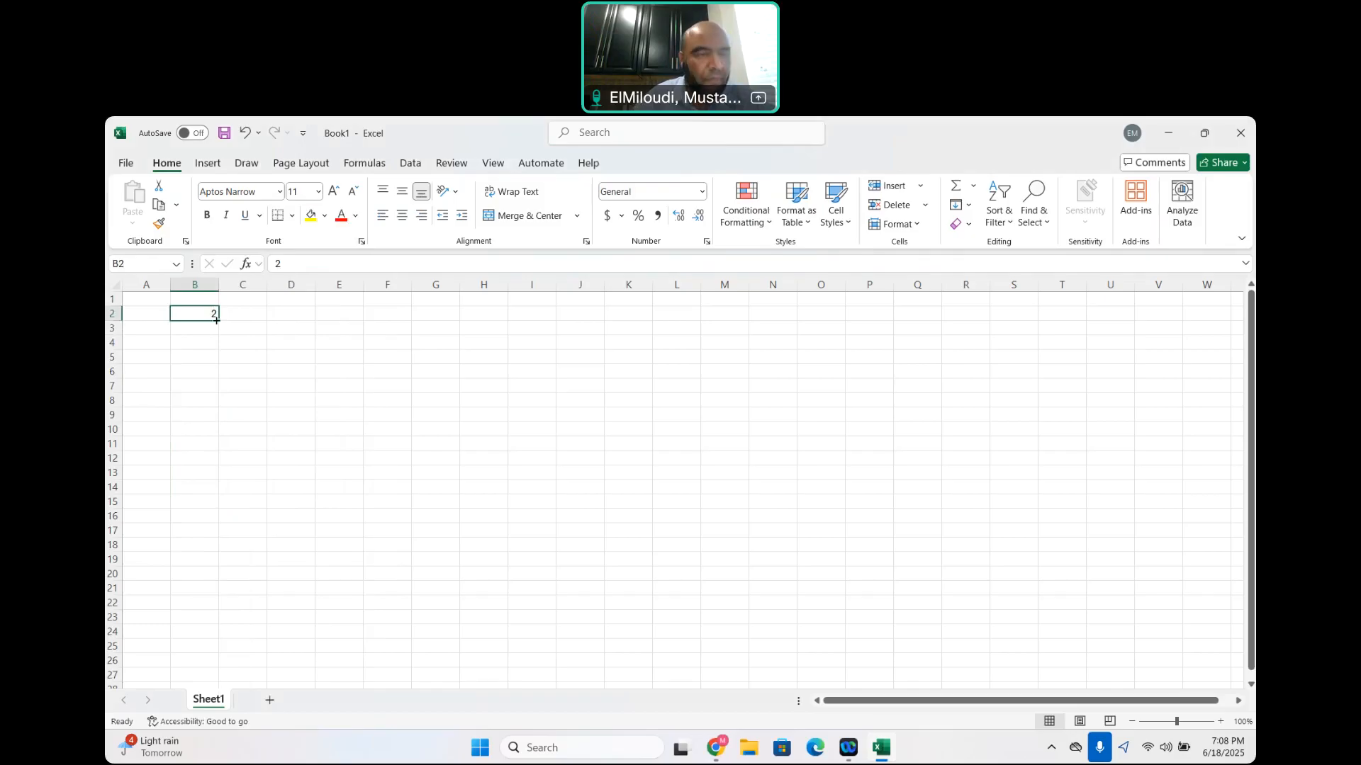
# Fill the value 2 from B2 down through B16, and clear the filled range
pyautogui.moveTo(216, 320); pyautogui.dragTo(220, 523)
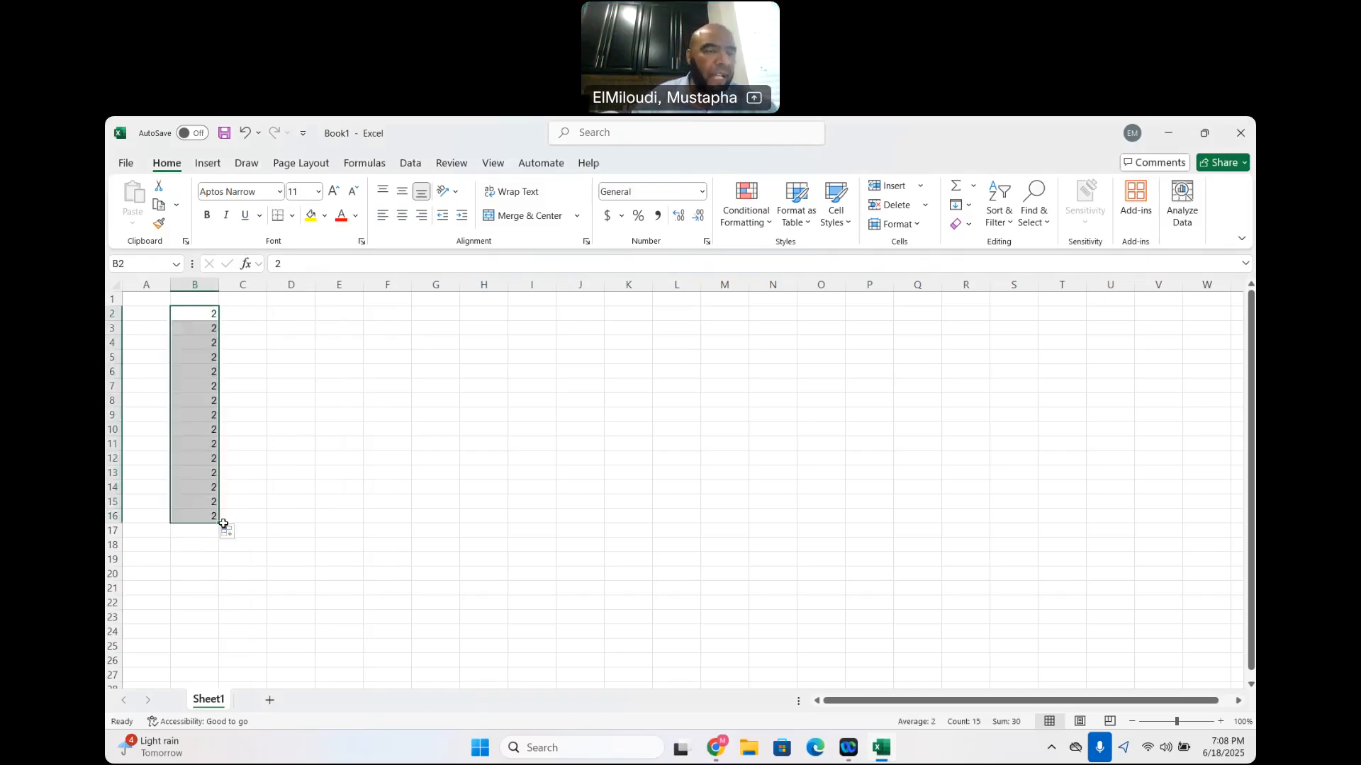
pyautogui.press('Delete')
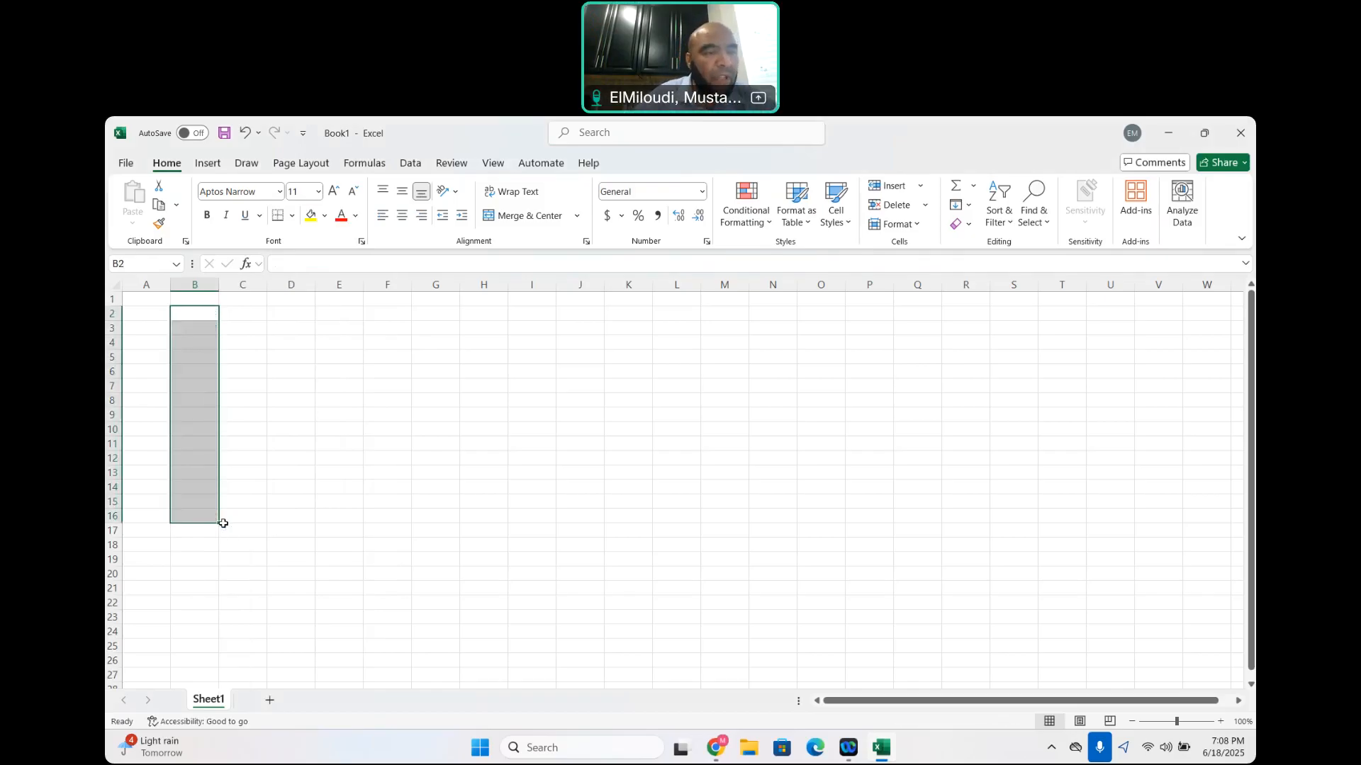
# Enter 1 in cell B2 and 2 in cell B3
pyautogui.click(195, 316)
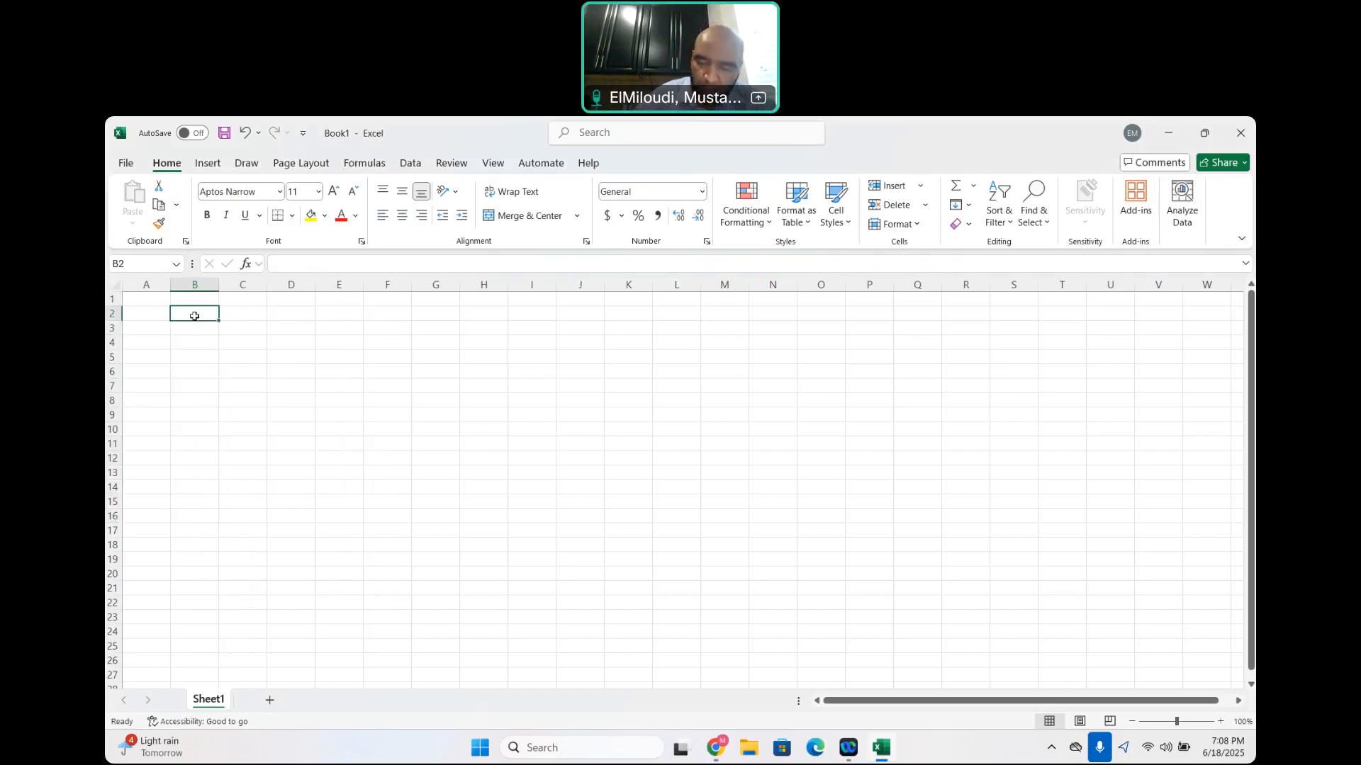
pyautogui.write('1')
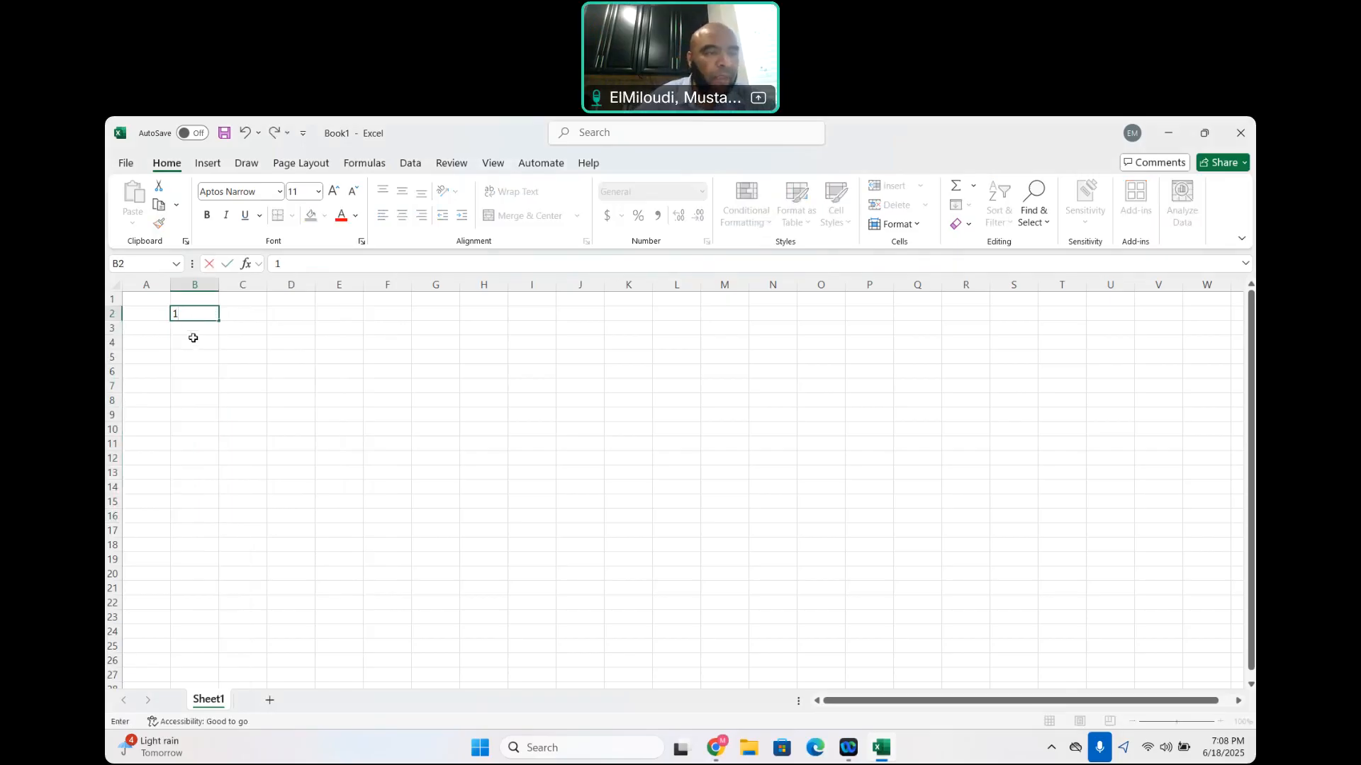
pyautogui.press('Return')
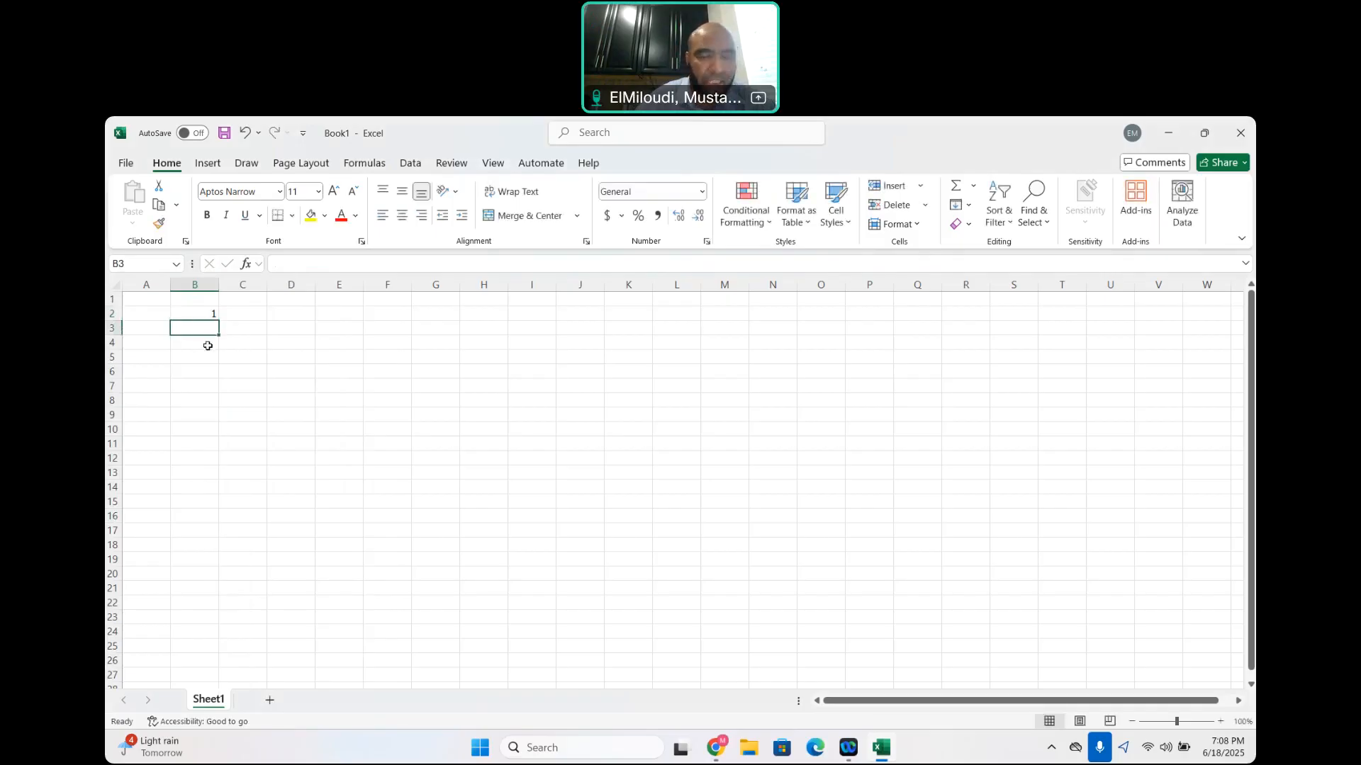
pyautogui.write('2')
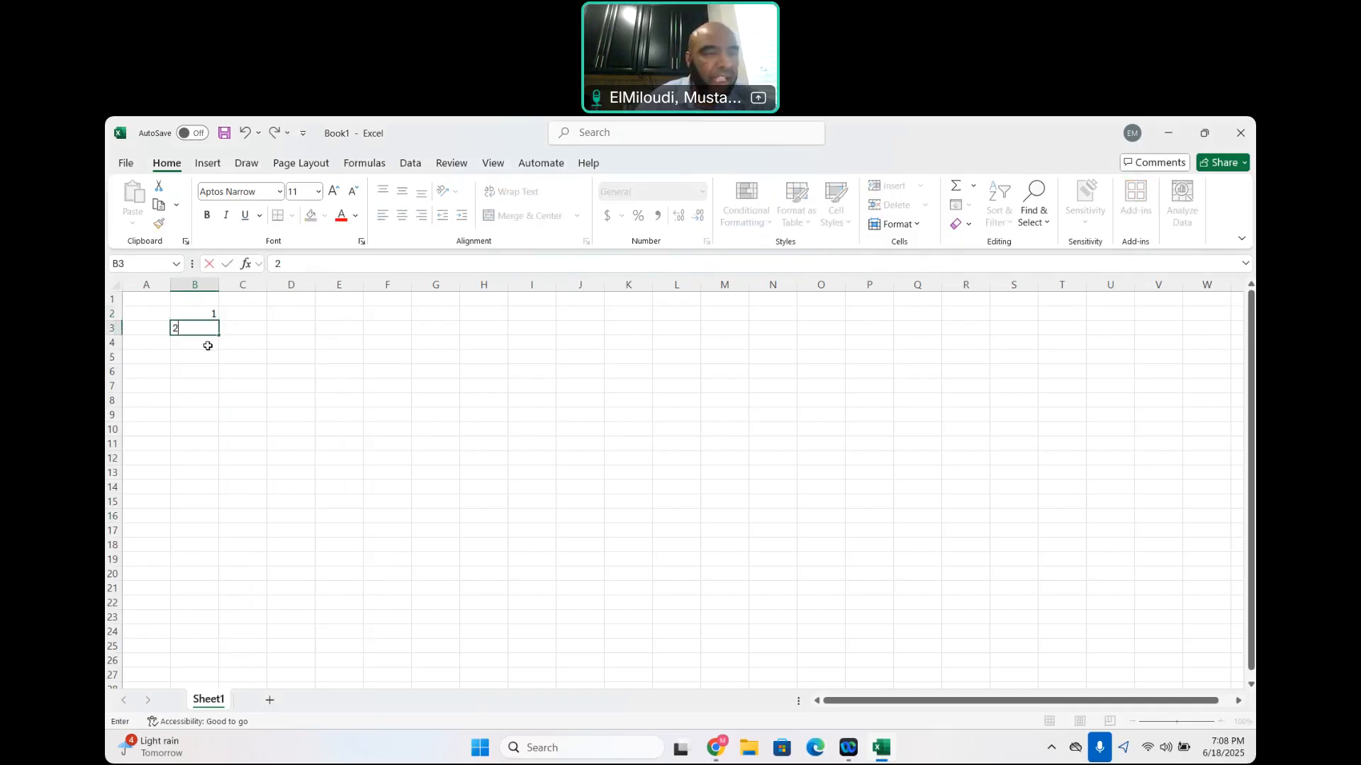
pyautogui.click(214, 310)
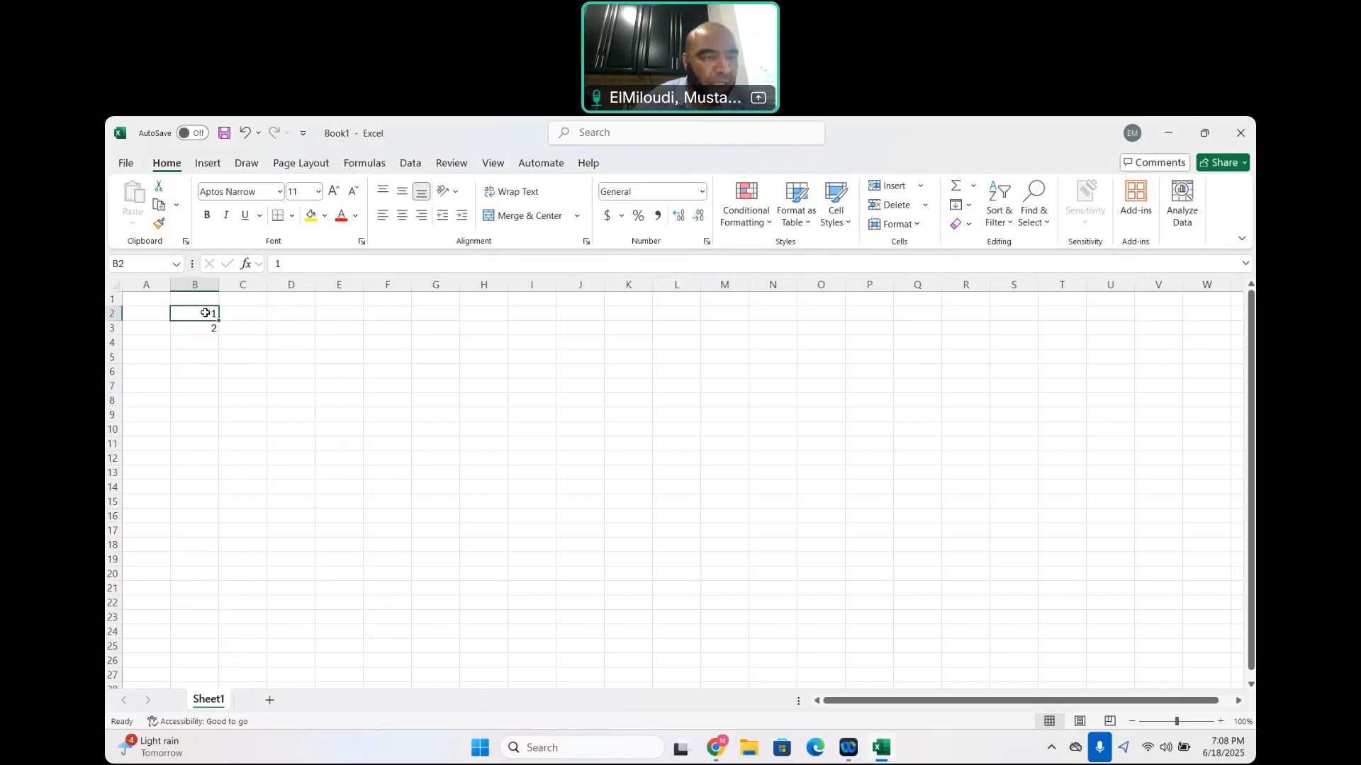
# Extend the B2:B3 series in steps of one down through B20, and clear the filled range
pyautogui.moveTo(205, 312); pyautogui.dragTo(207, 327)
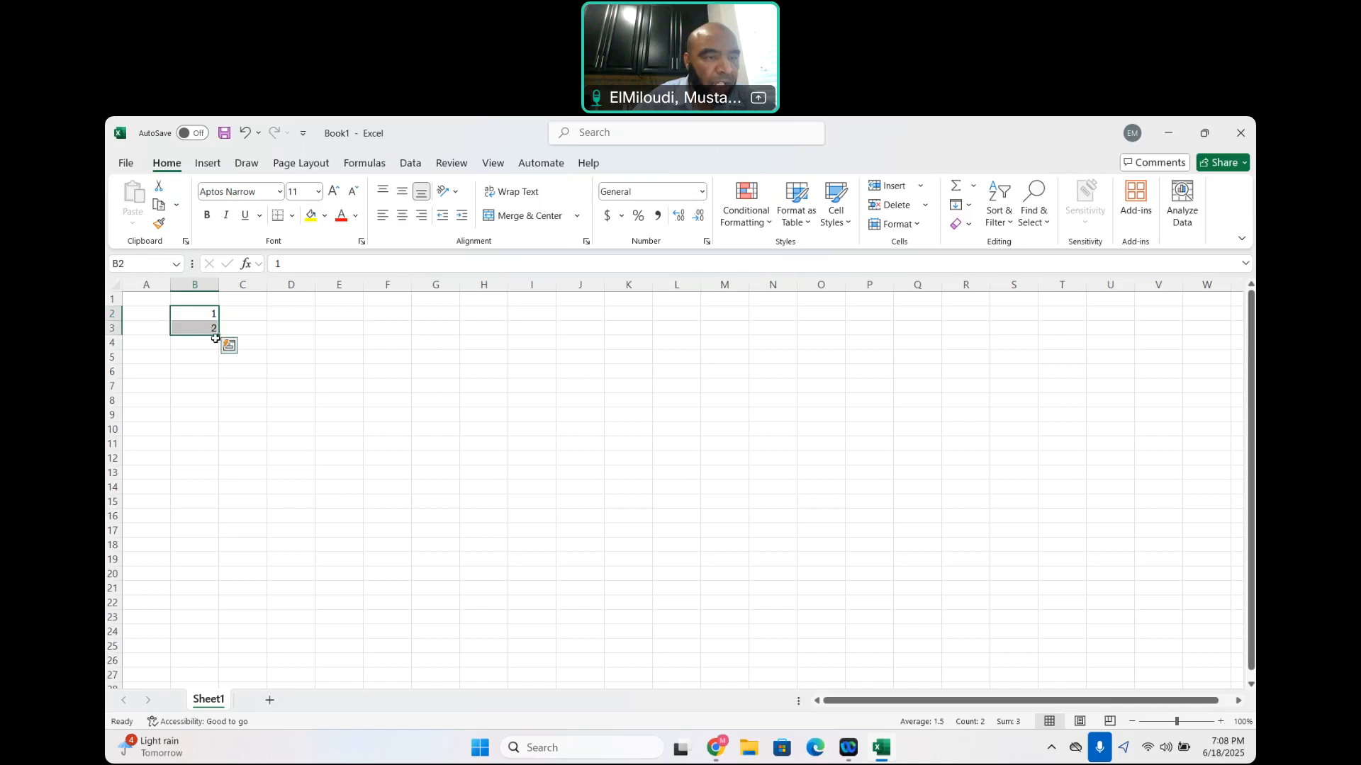
pyautogui.moveTo(216, 338); pyautogui.dragTo(224, 580)
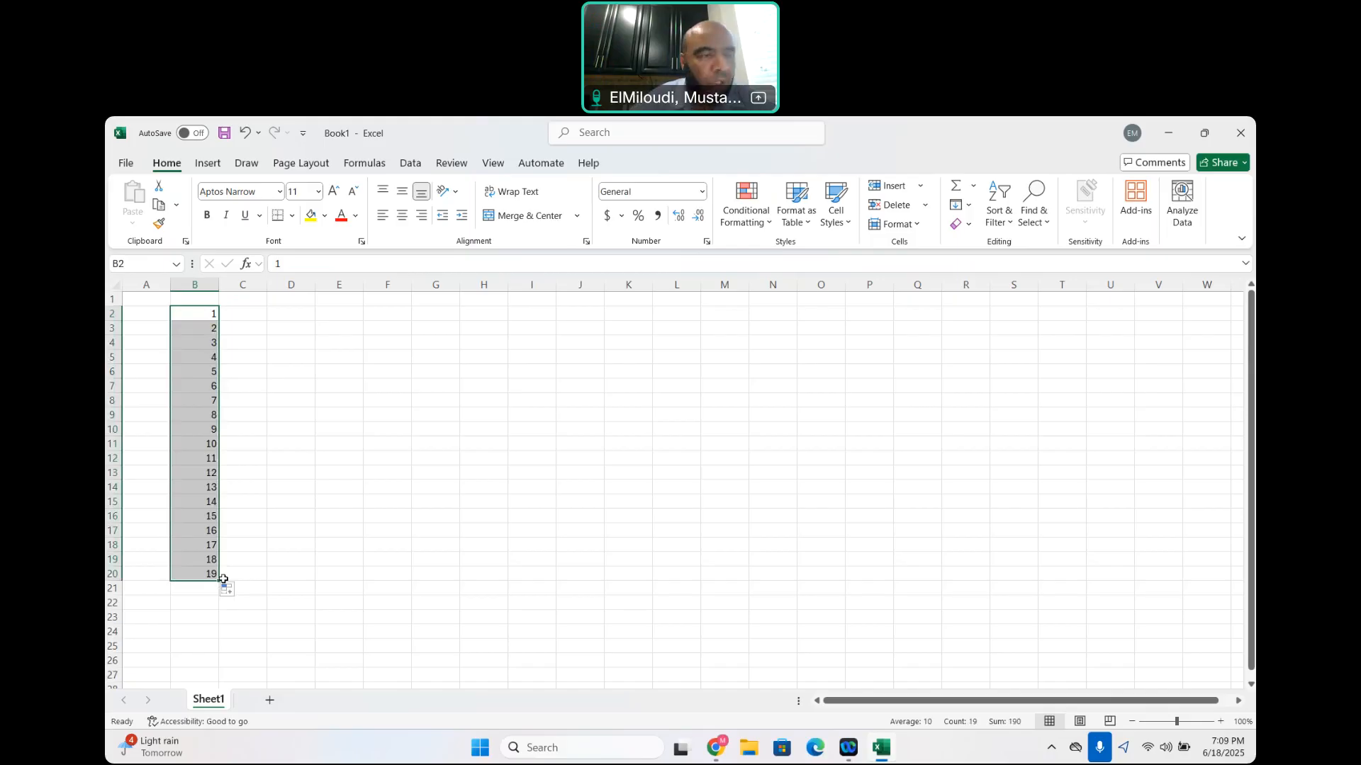
pyautogui.press('Delete')
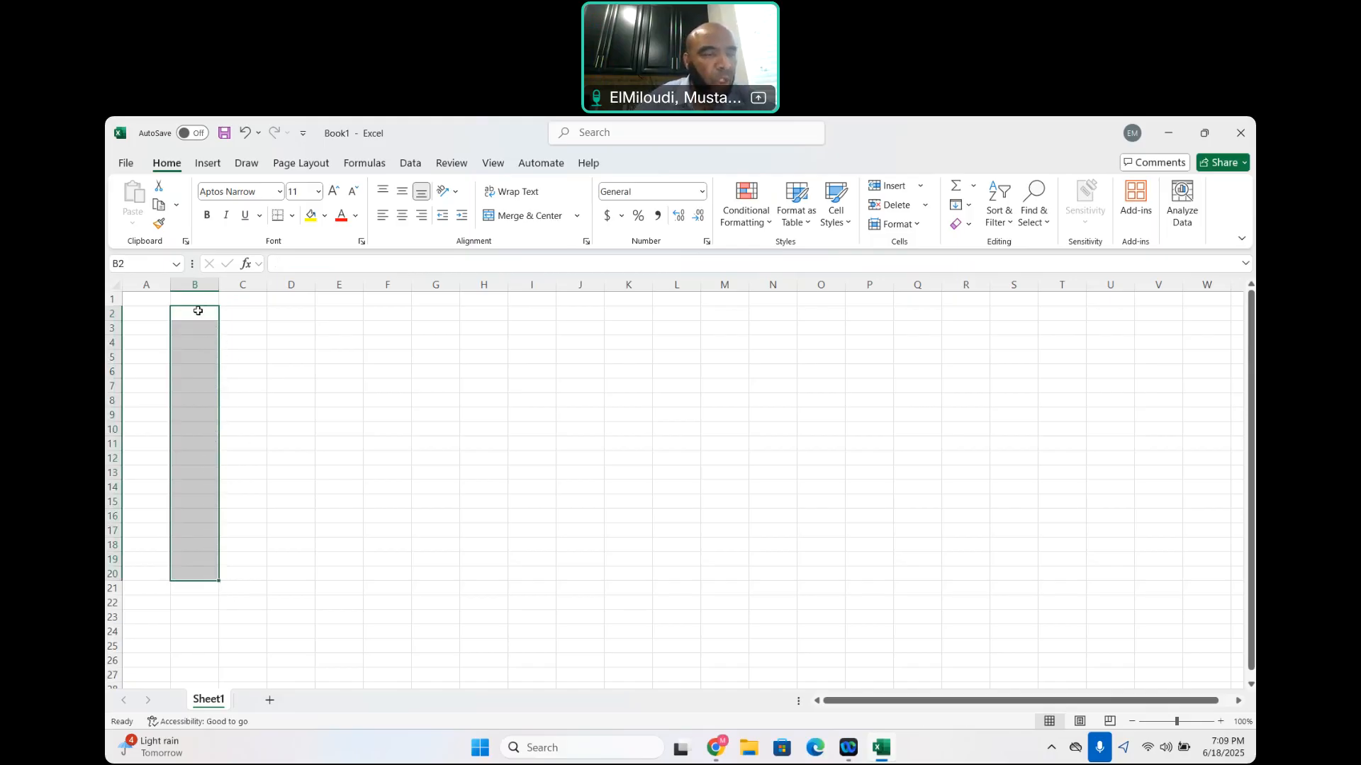
# Enter 2 in cell B2 and 4 in cell B3
pyautogui.click(198, 311)
pyautogui.write('2')
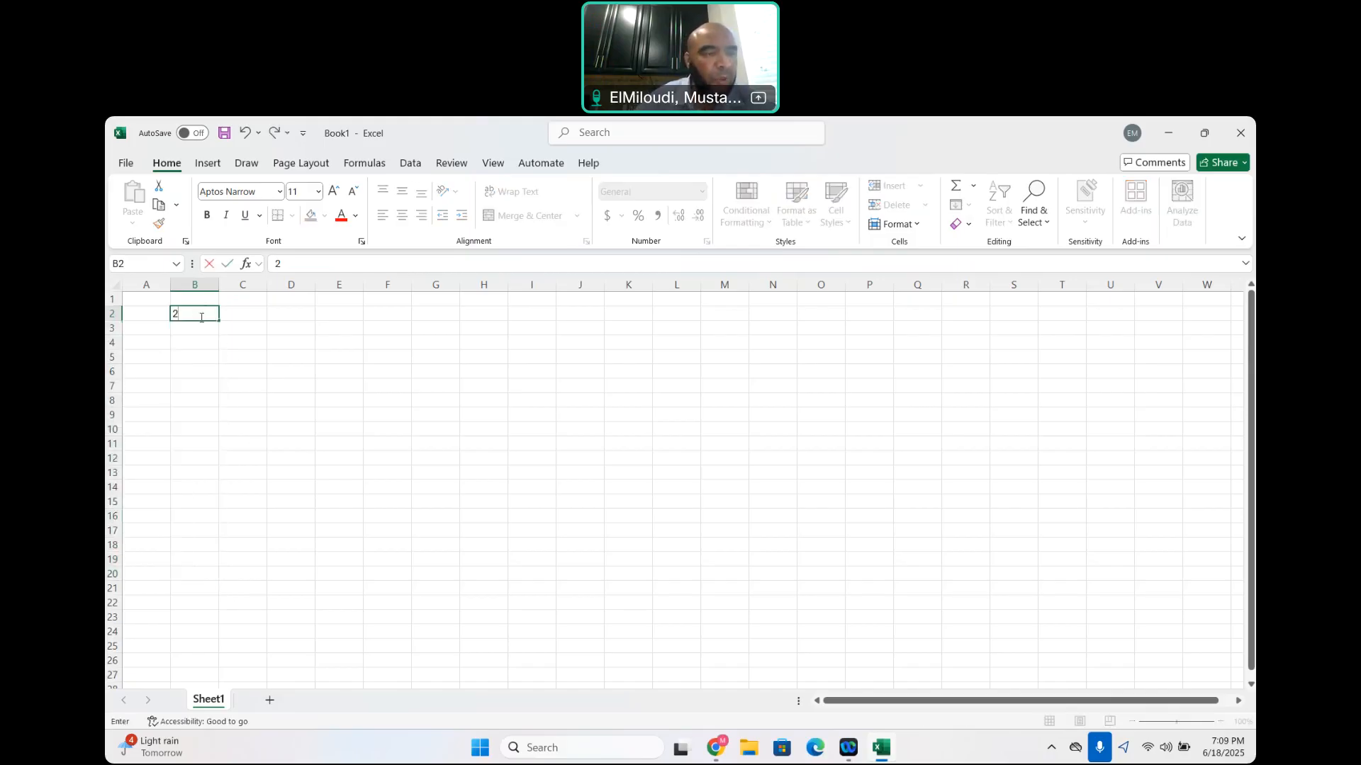
pyautogui.press('Return')
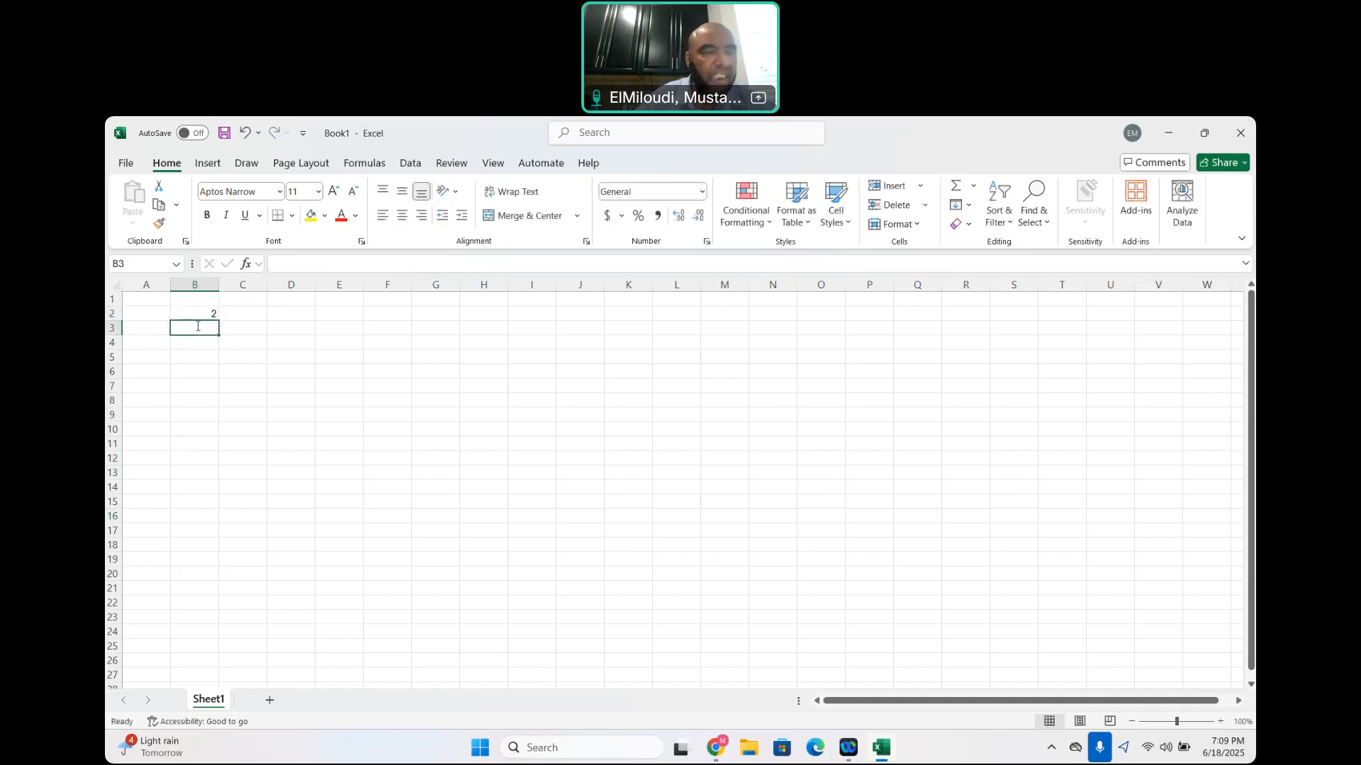
pyautogui.write('4')
pyautogui.click(201, 312)
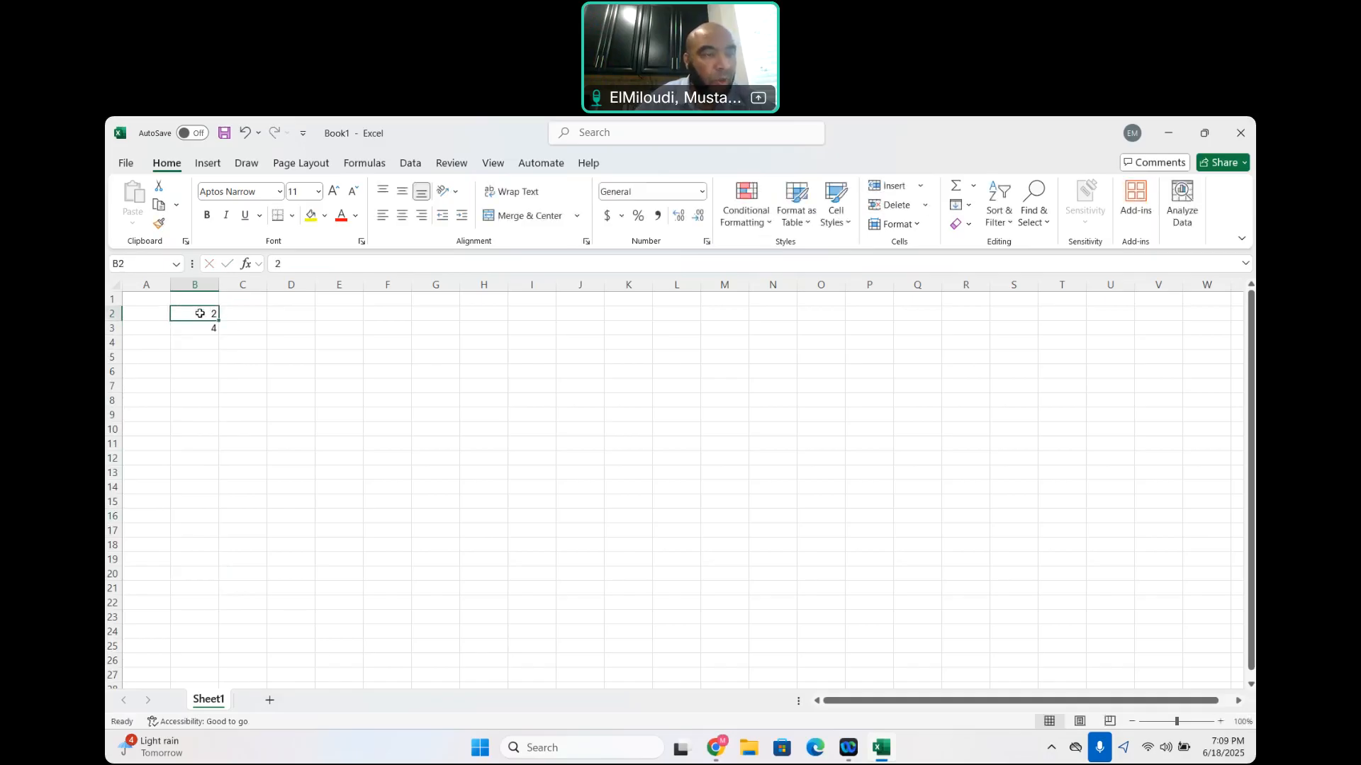
# Extend the even-number series from B2:B3 down through B20, and clear the filled range
pyautogui.moveTo(200, 313); pyautogui.dragTo(224, 586)
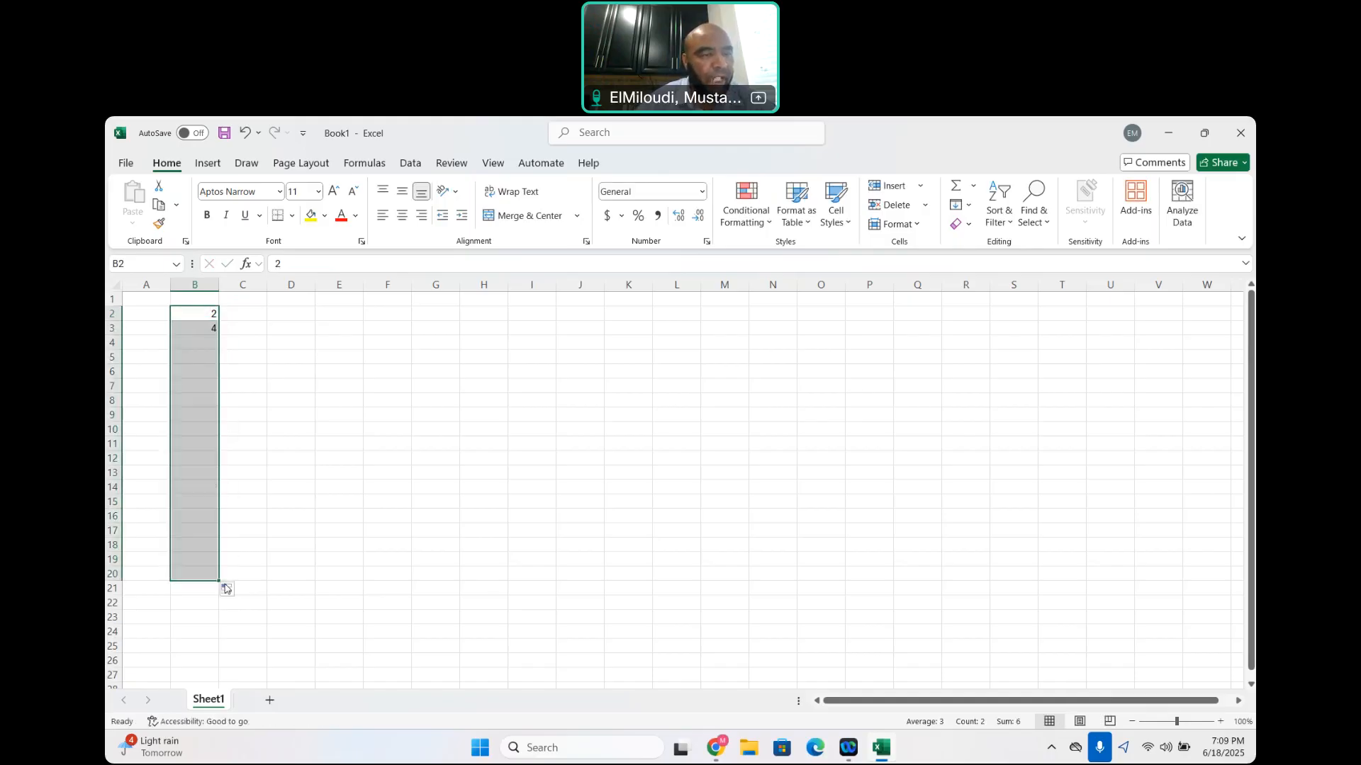
pyautogui.press('Delete')
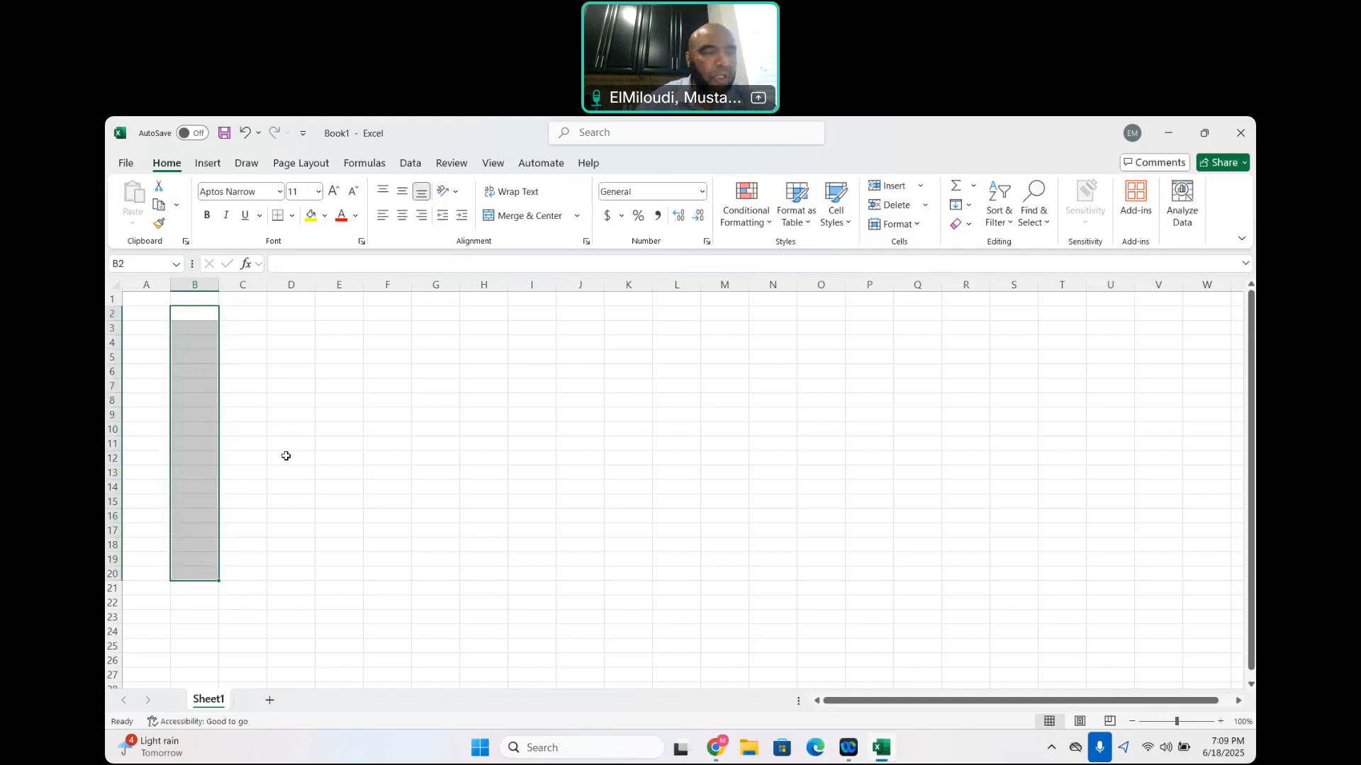
# Enter 3, 6 and 9 in cells B2, B3 and B4
pyautogui.click(192, 318)
pyautogui.write('3')
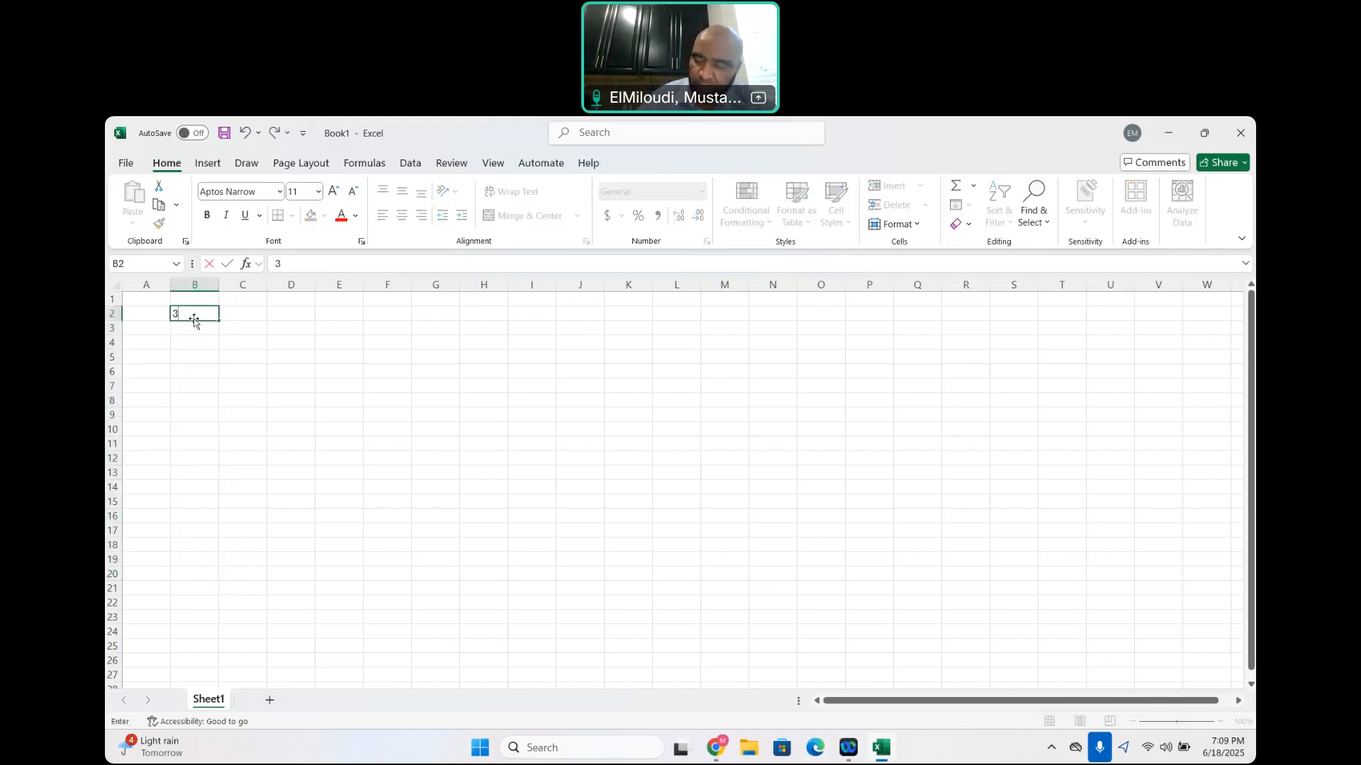
pyautogui.press('Return')
pyautogui.write('6')
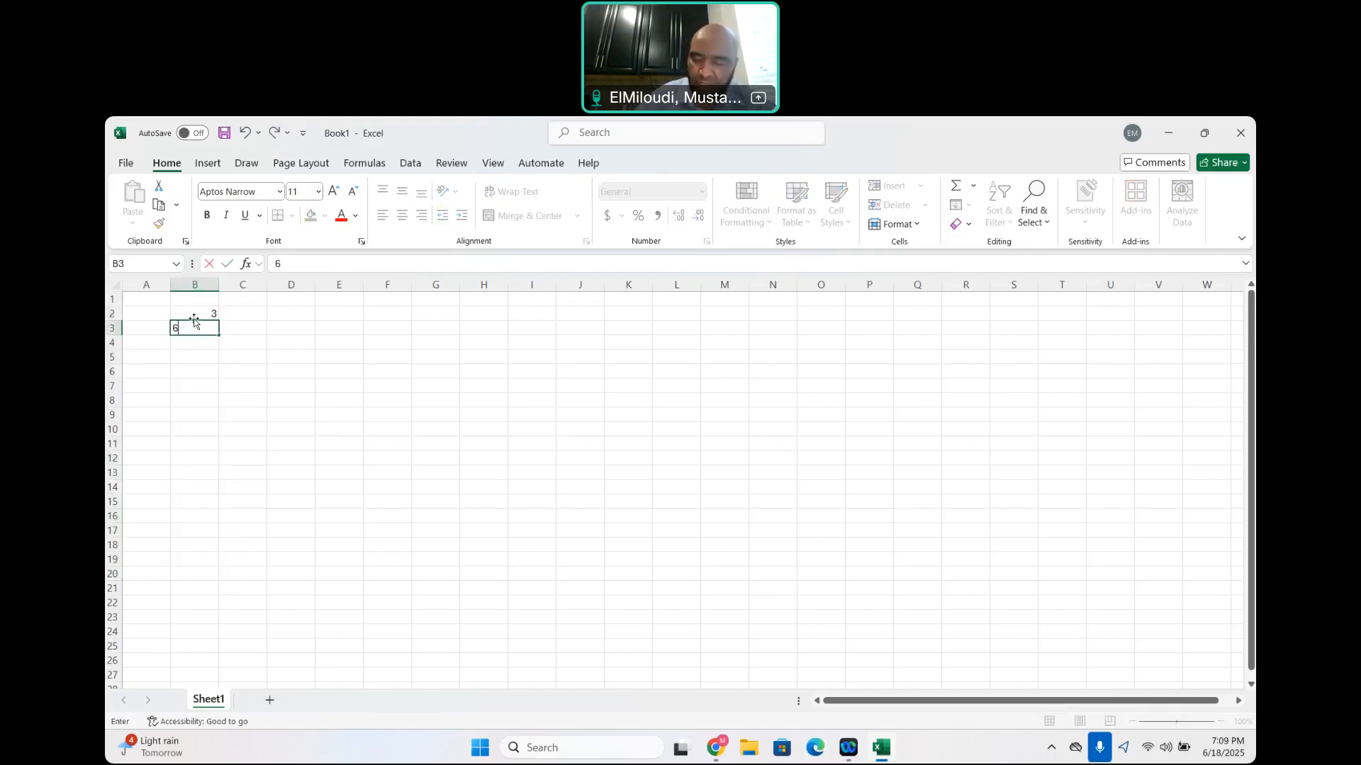
pyautogui.press('Return')
pyautogui.write('9')
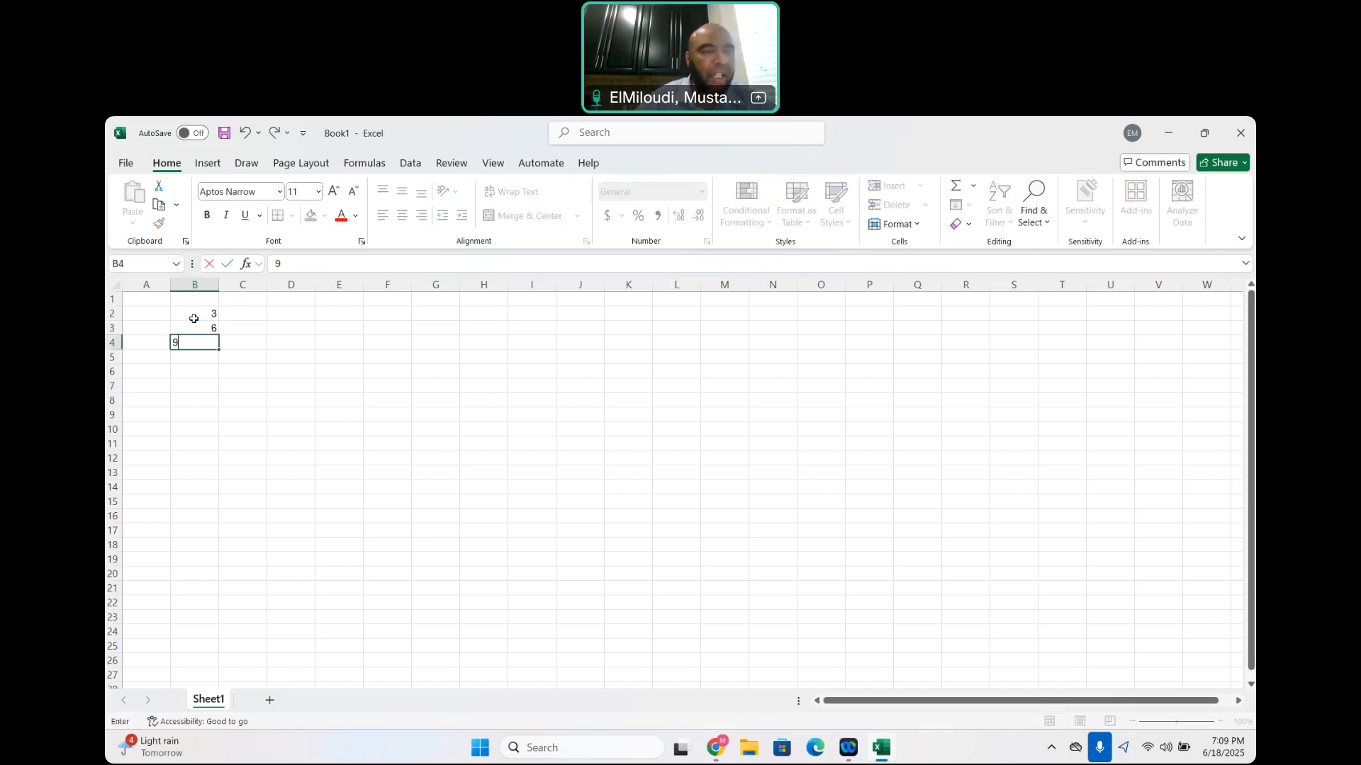
pyautogui.click(258, 345)
# Extend the multiples-of-three series from B2:B4 down through B17, and clear the filled range
pyautogui.moveTo(202, 314); pyautogui.dragTo(227, 530)
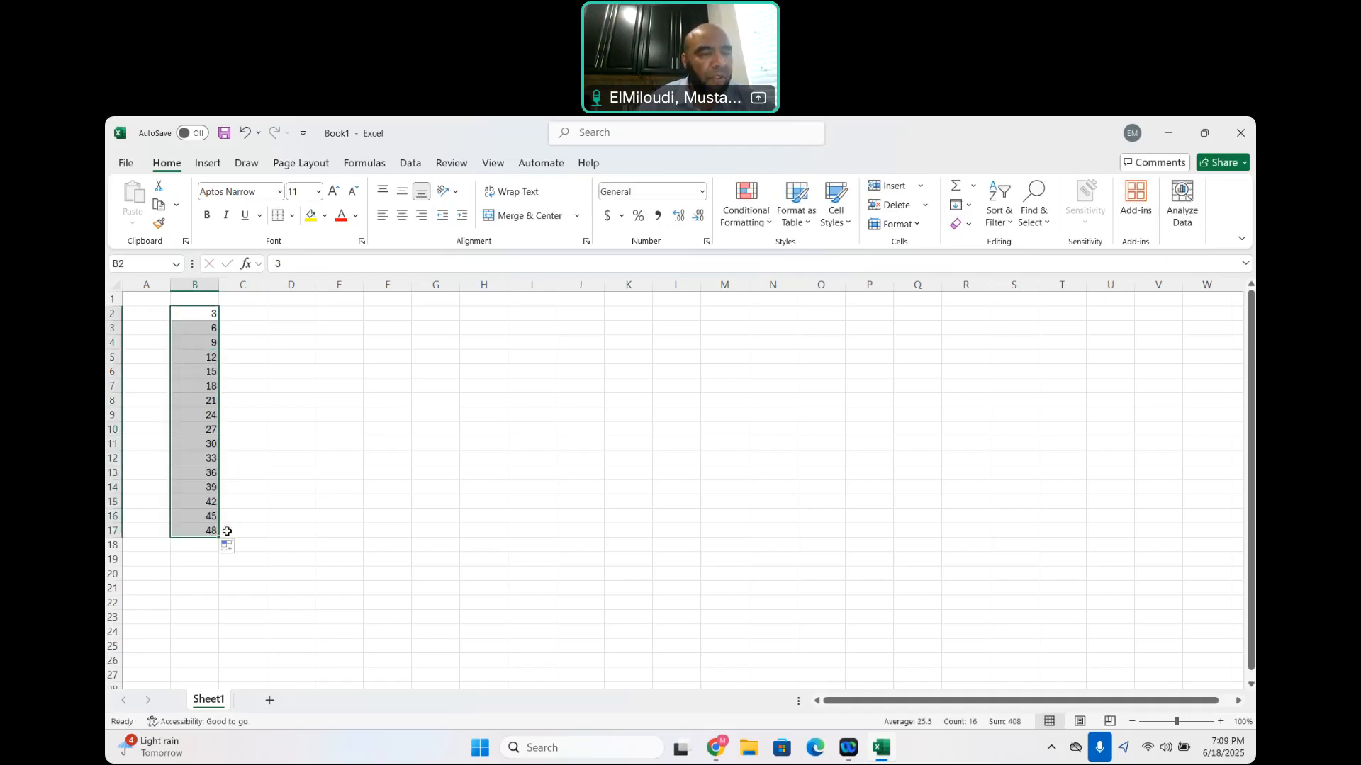
pyautogui.press('Delete')
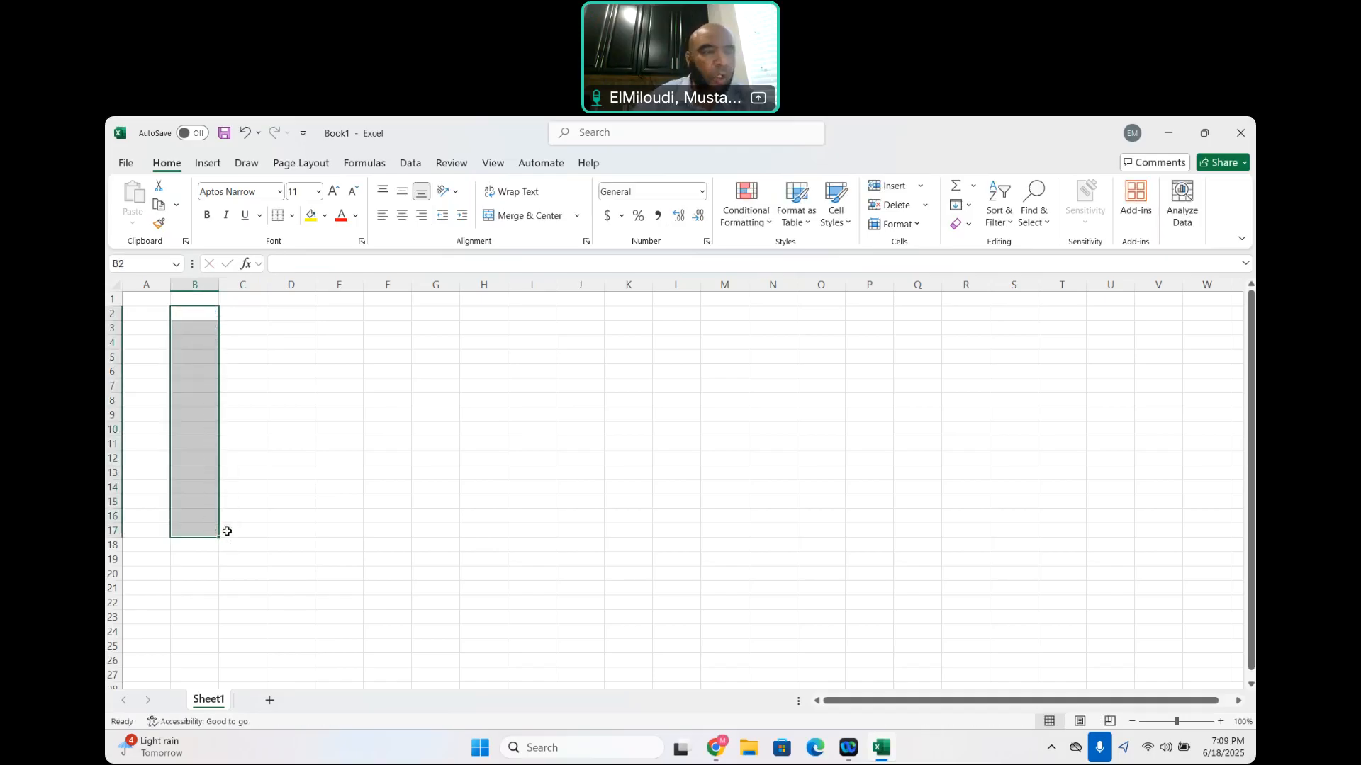
# Enter Jan in cell B2 and fill the abbreviated month names down through B15
pyautogui.click(204, 320)
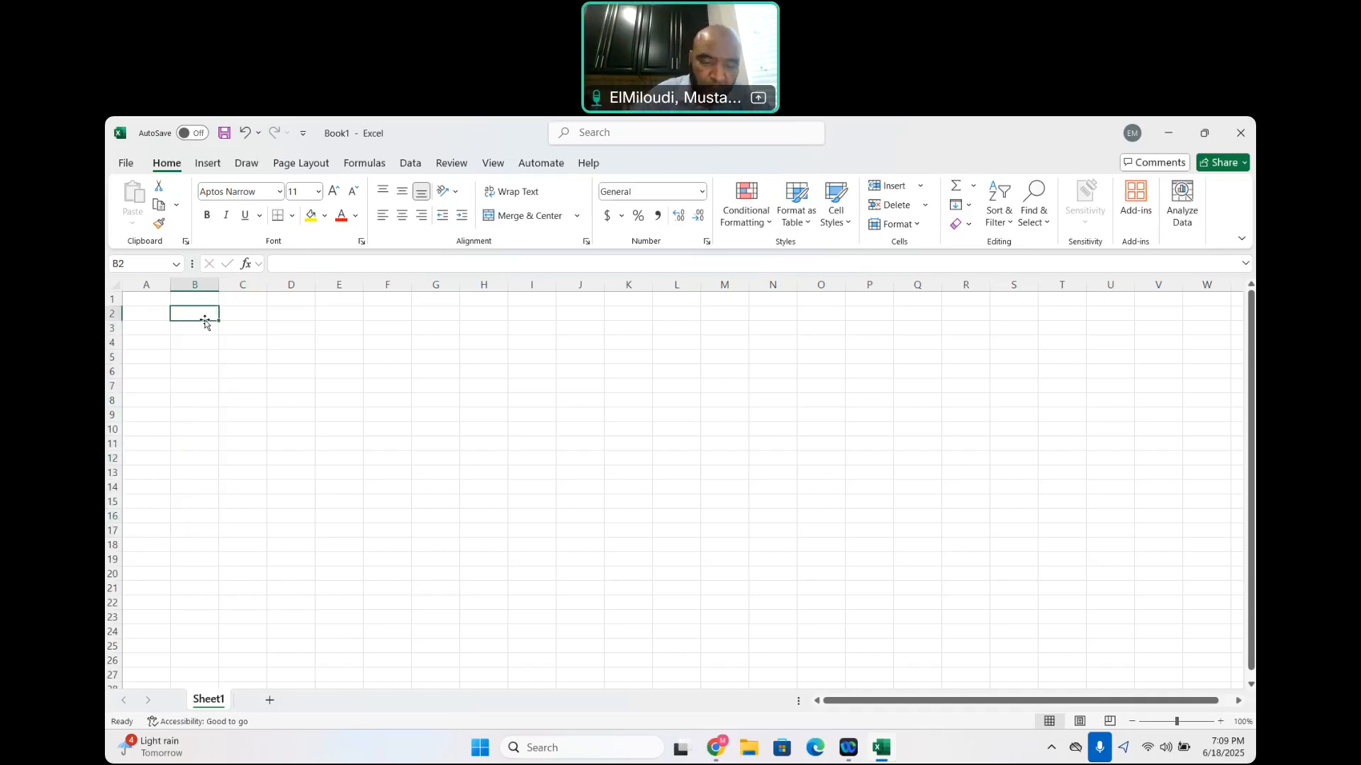
pyautogui.write('Jan')
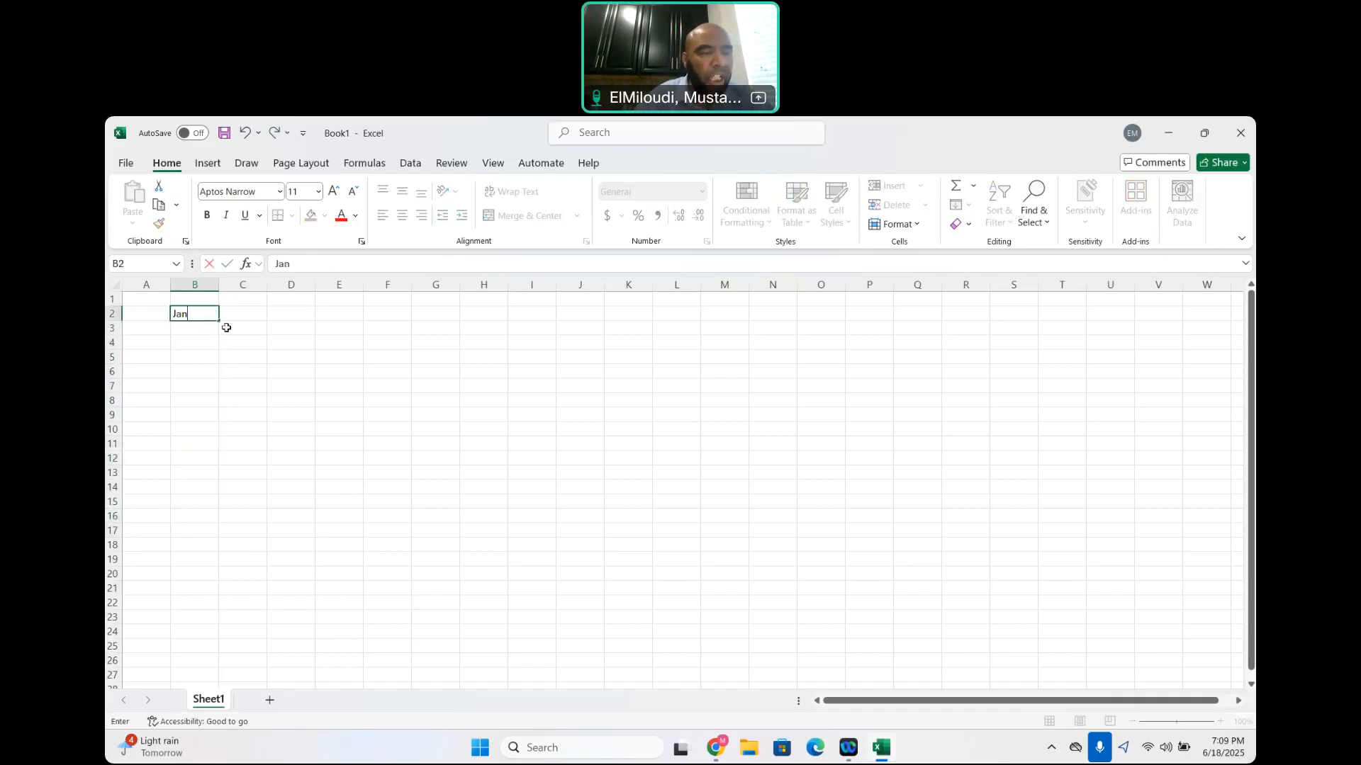
pyautogui.click(262, 325)
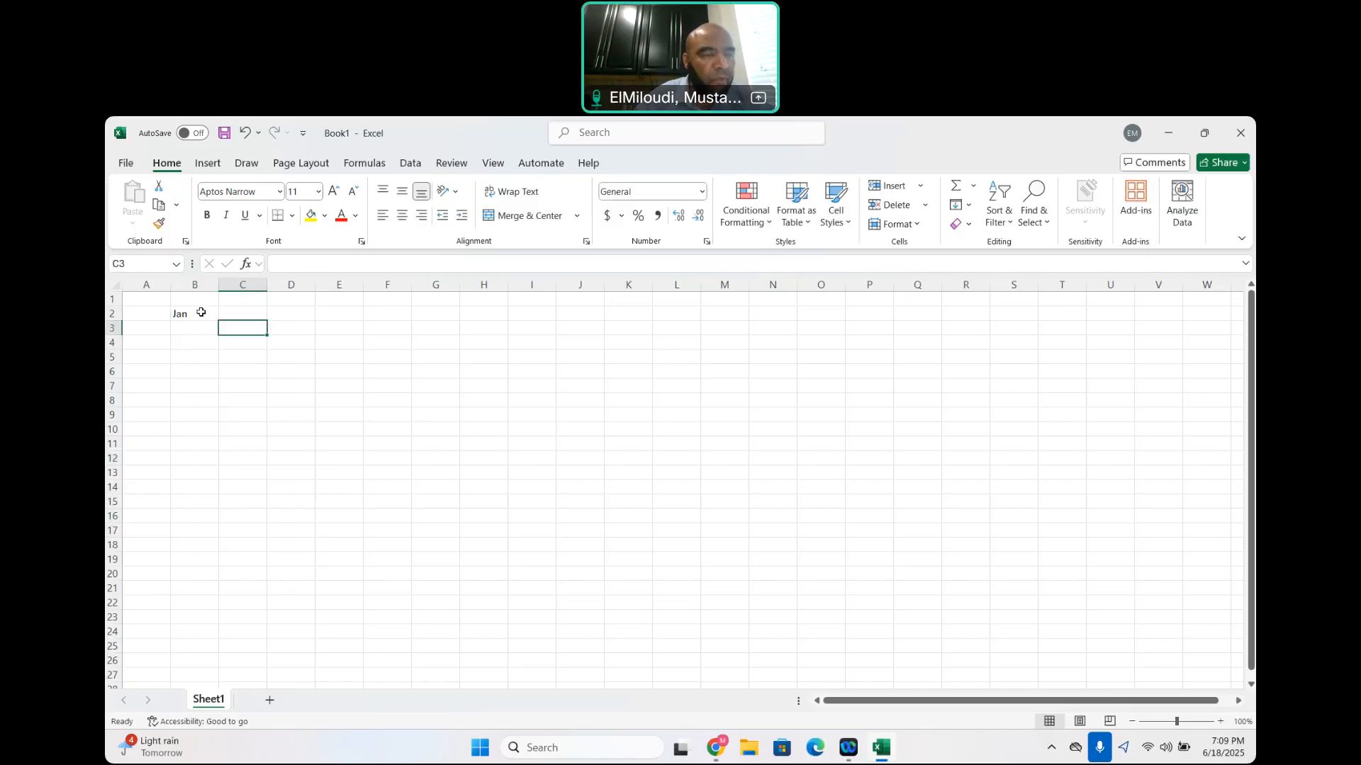
pyautogui.click(201, 313)
pyautogui.moveTo(219, 320); pyautogui.dragTo(221, 509)
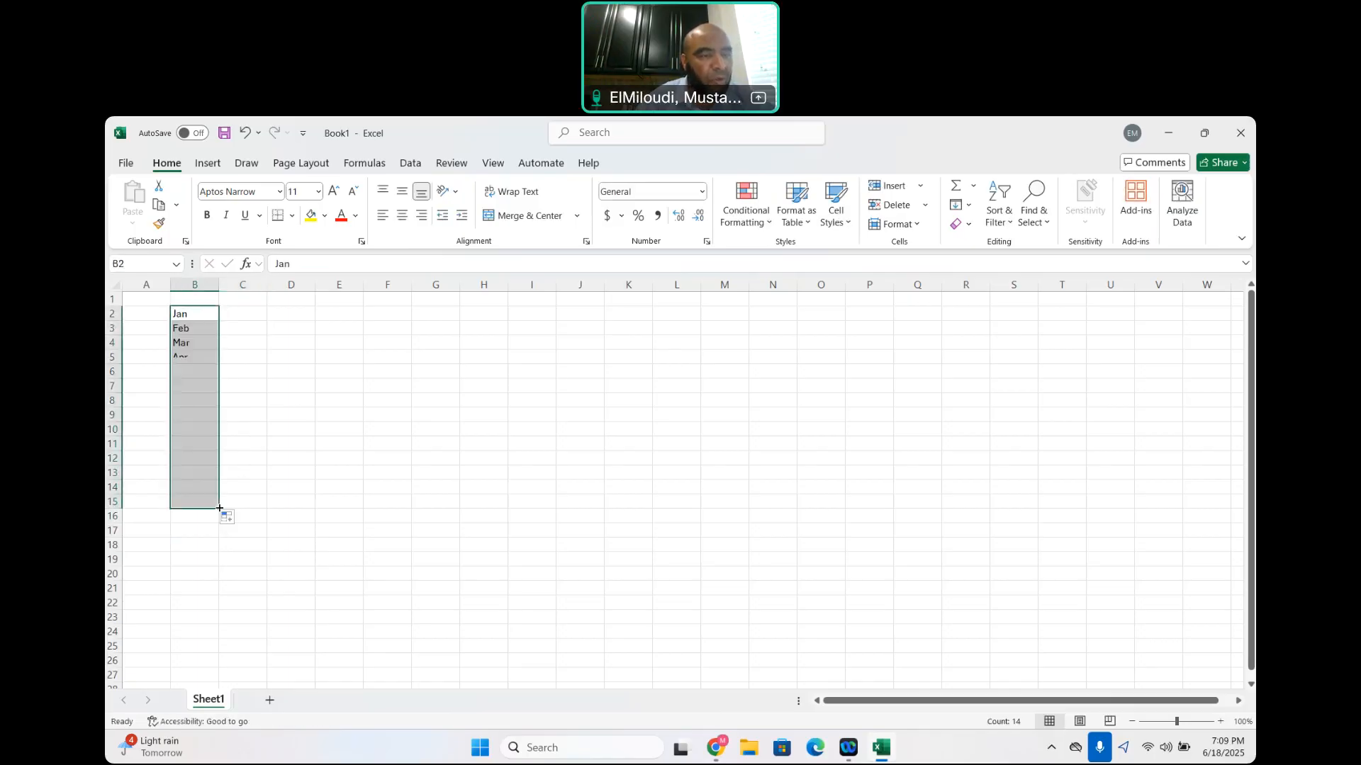
# Replace the abbreviated months in column B with full month names, filling from January in B2 down through B15
pyautogui.press('Delete')
pyautogui.click(202, 315)
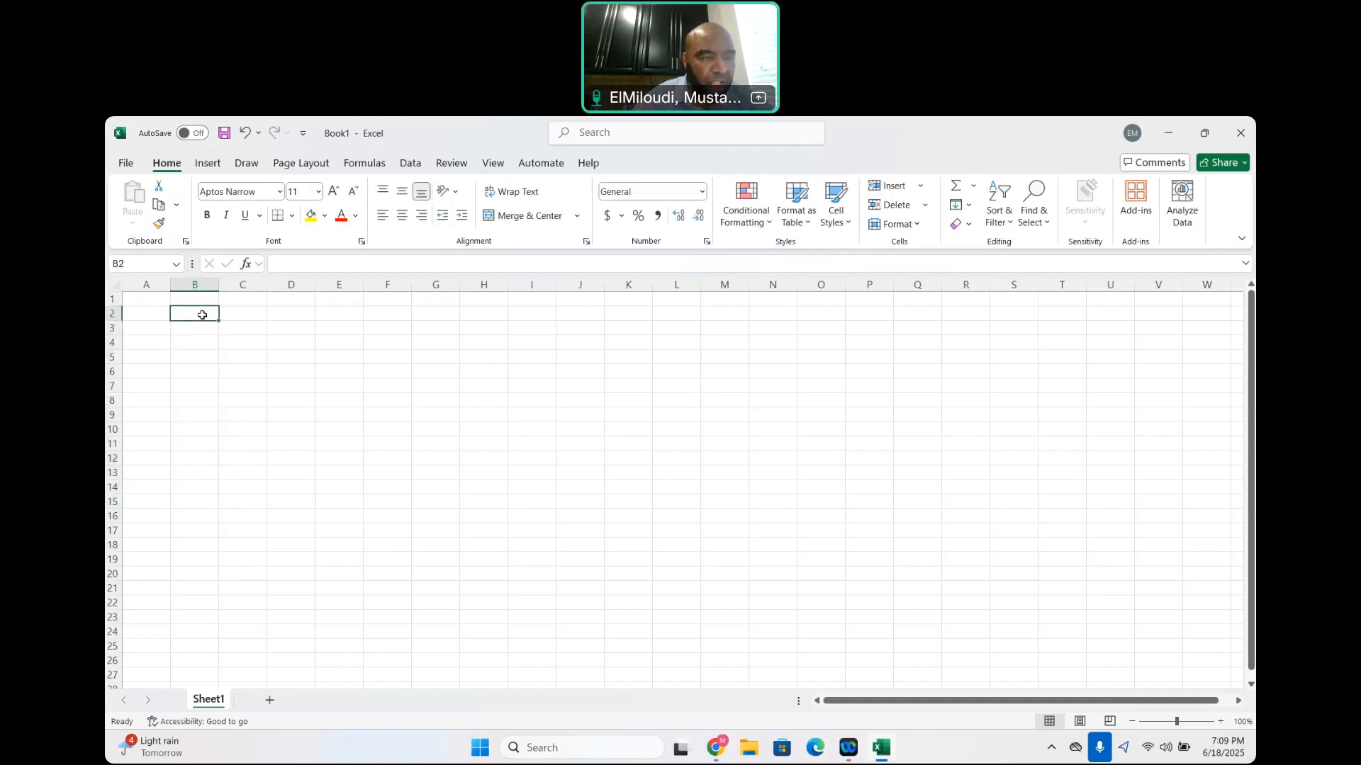
pyautogui.write('Jan')
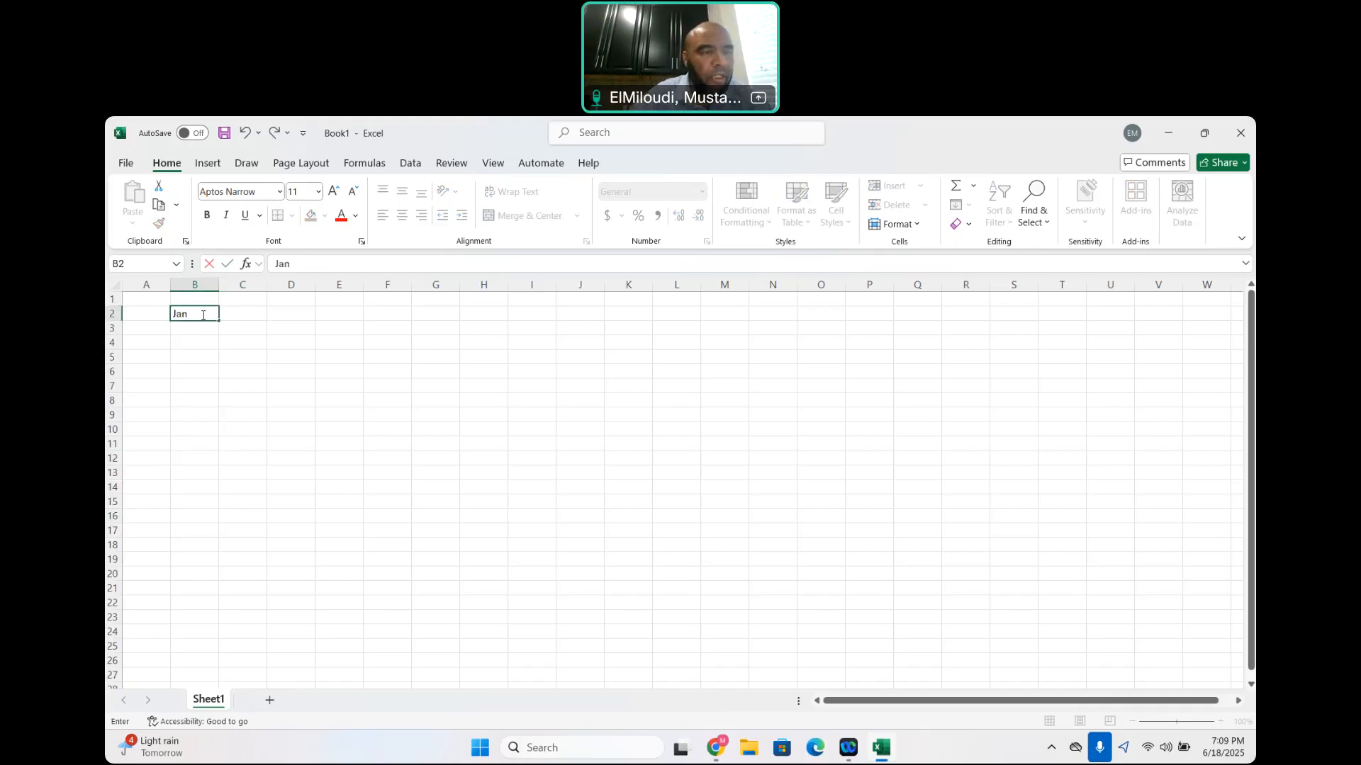
pyautogui.write('uary')
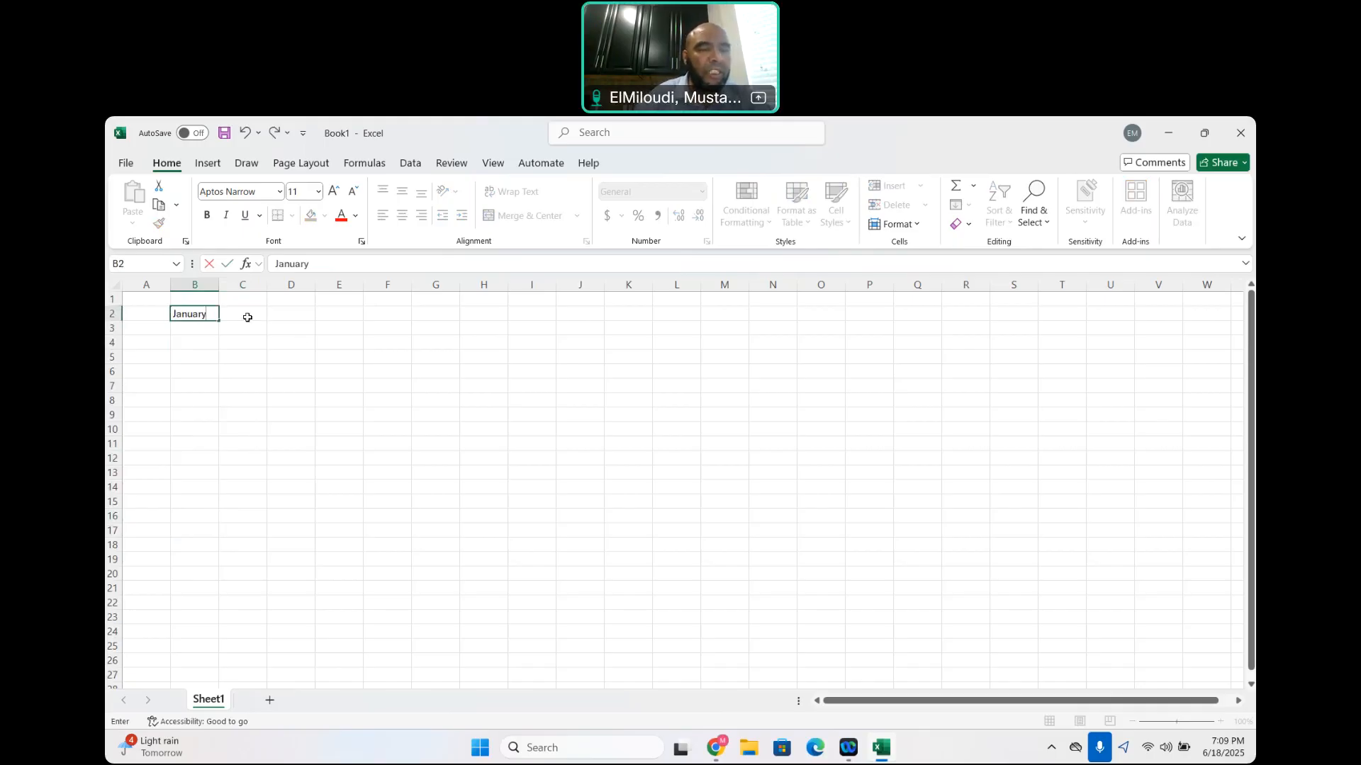
pyautogui.click(246, 316)
pyautogui.click(196, 314)
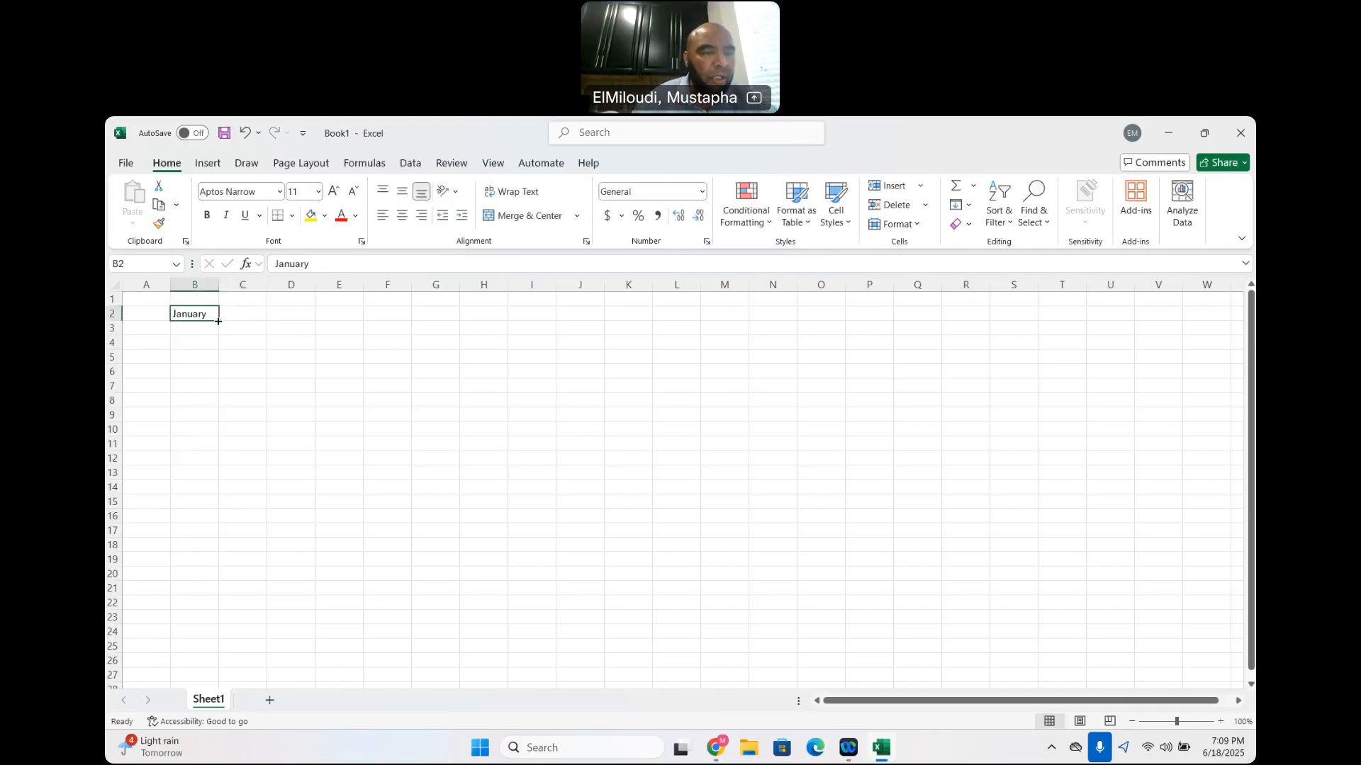
pyautogui.moveTo(218, 321); pyautogui.dragTo(224, 516)
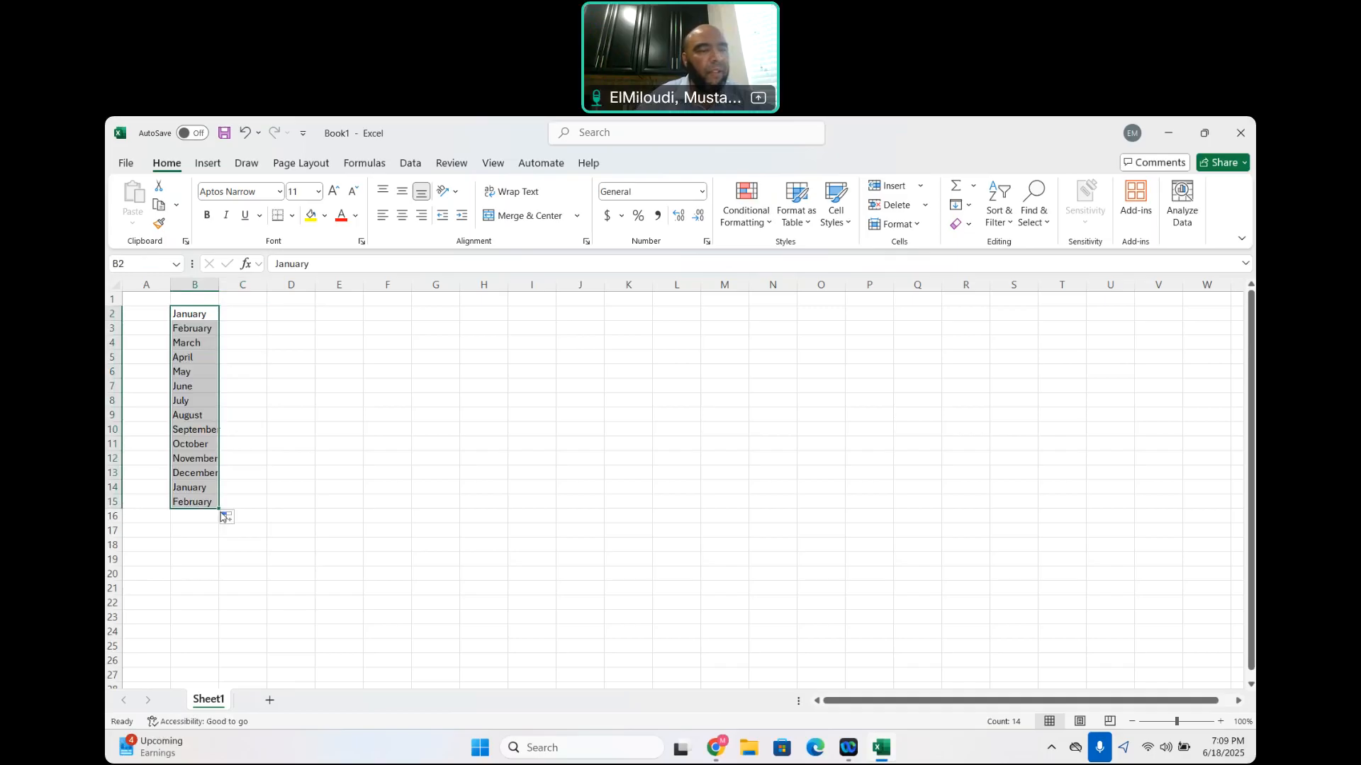
# Clear the full month names, enter Mon in B2 and fill the abbreviated weekdays down through B15
pyautogui.press('Delete')
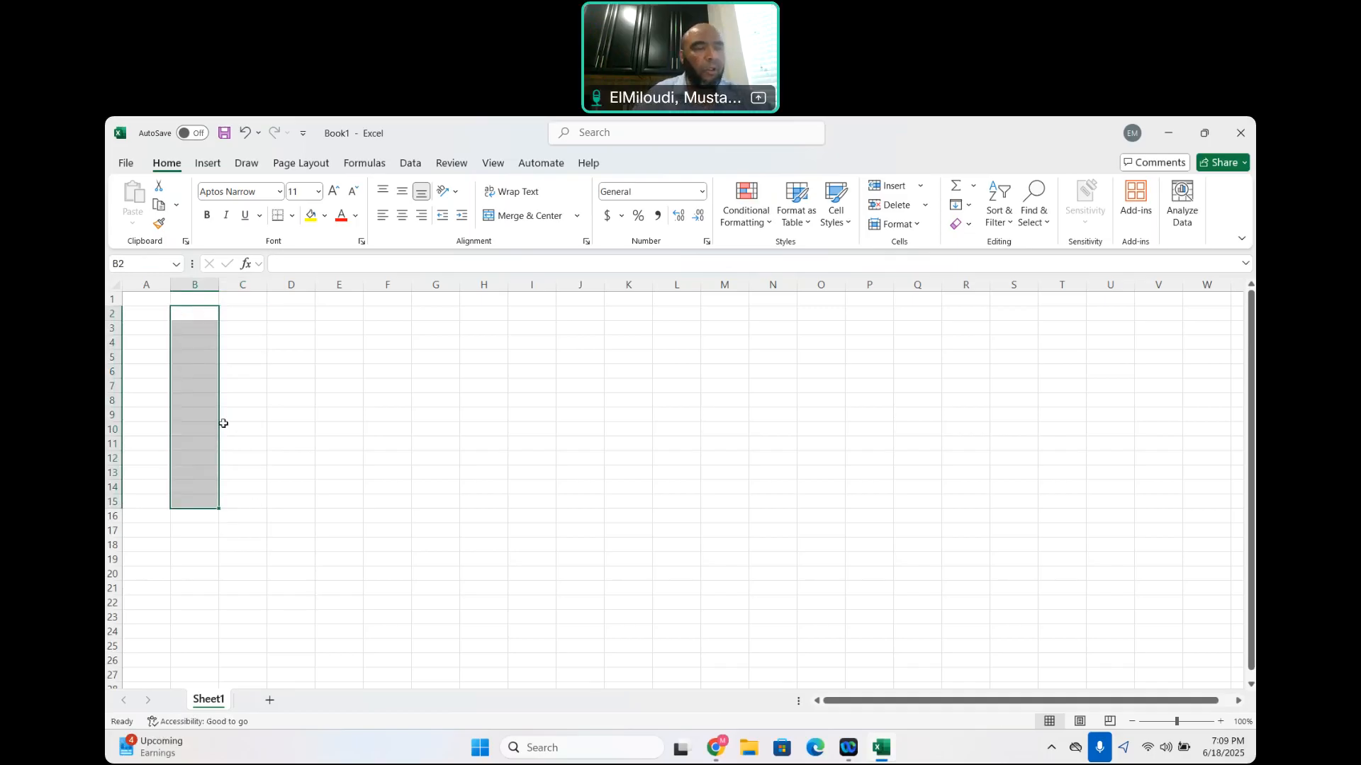
pyautogui.click(204, 315)
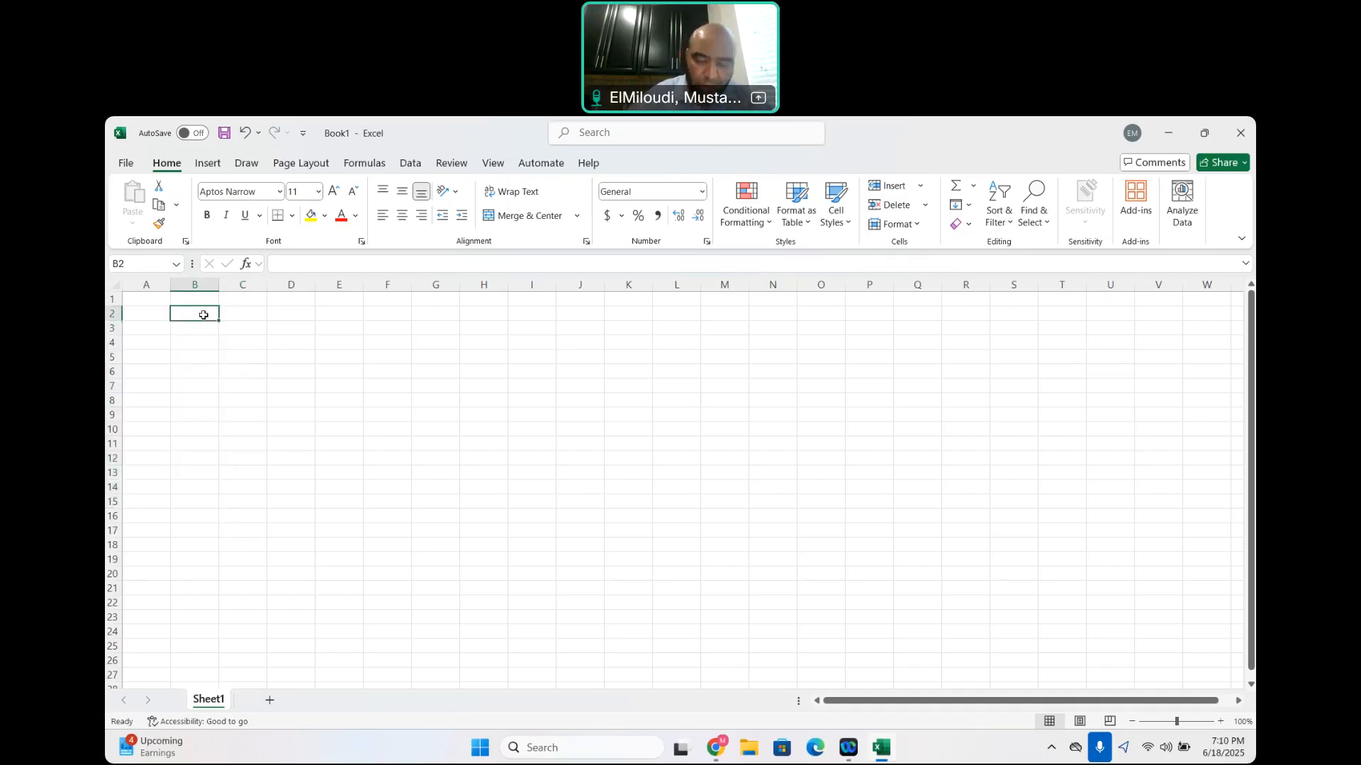
pyautogui.write('Mond')
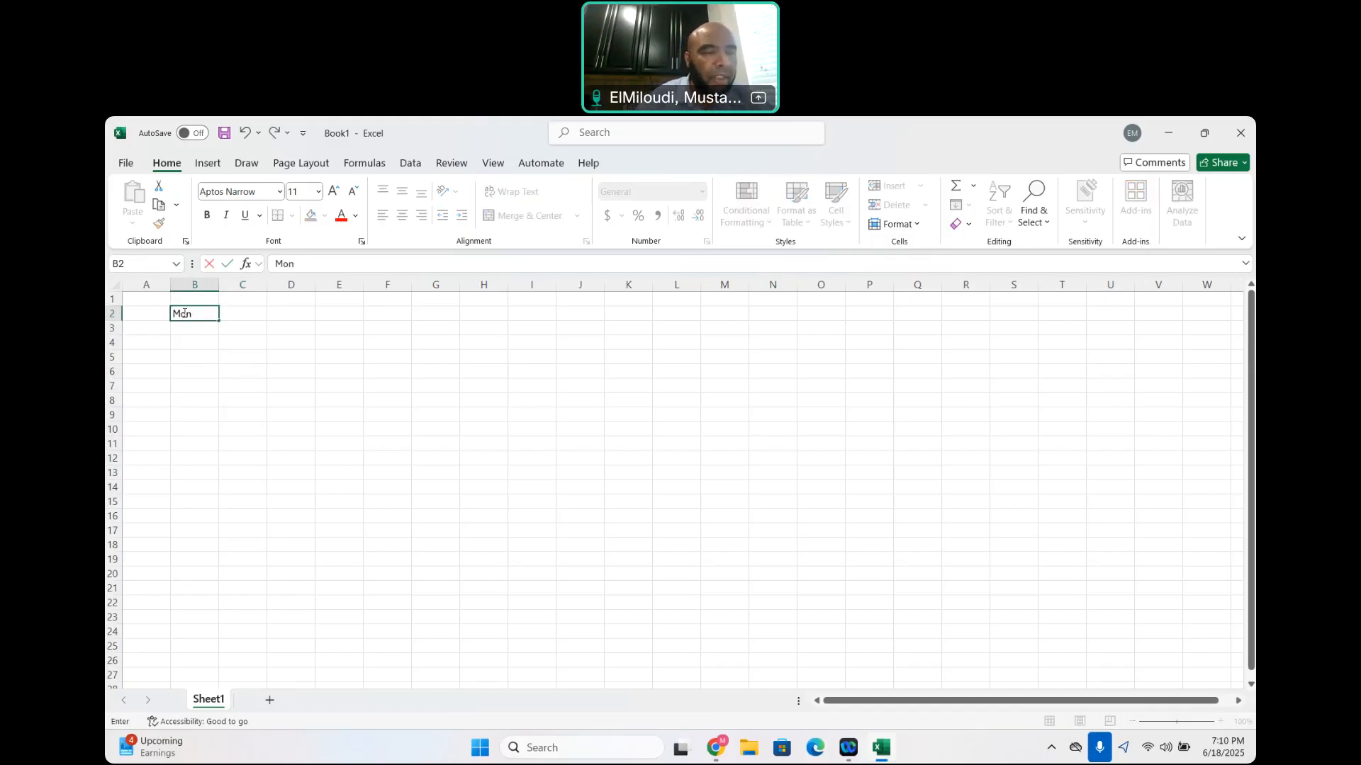
pyautogui.click(298, 342)
pyautogui.click(202, 312)
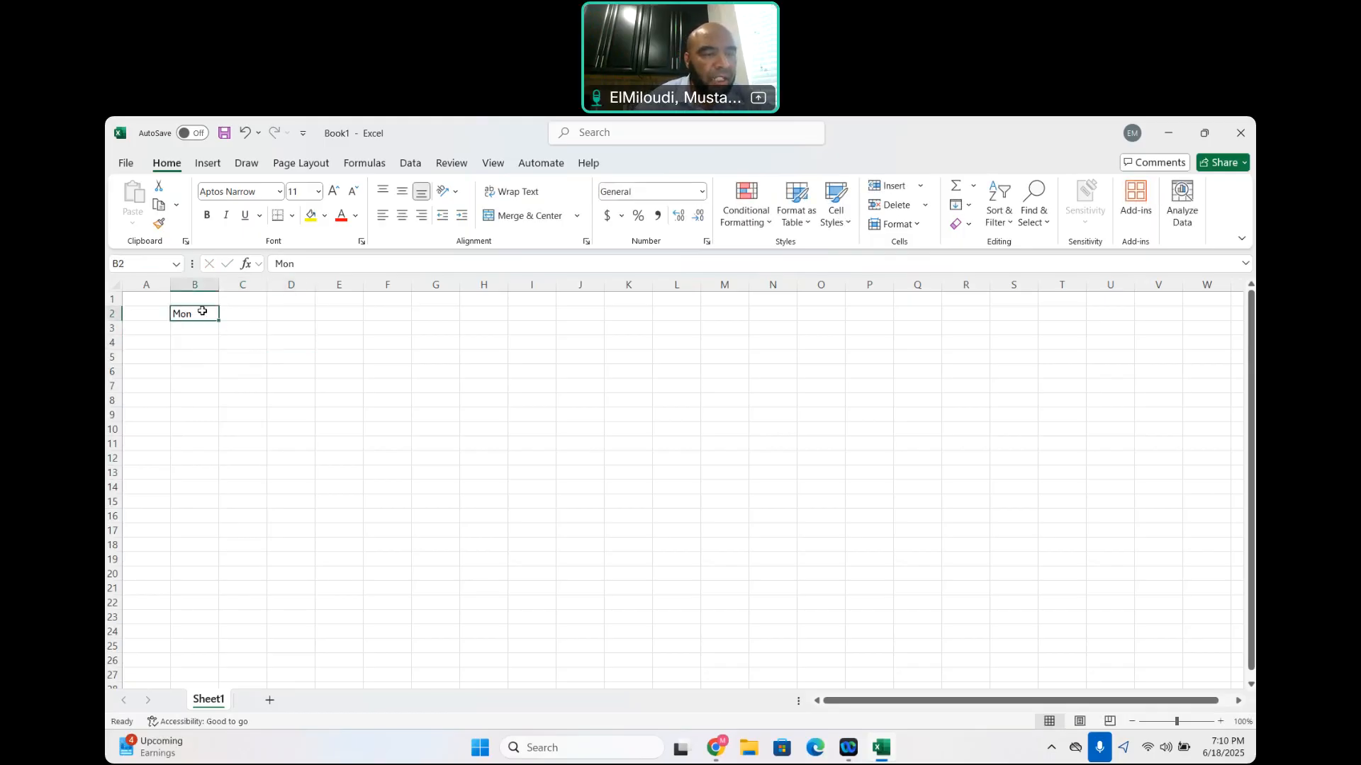
pyautogui.moveTo(217, 322); pyautogui.dragTo(219, 512)
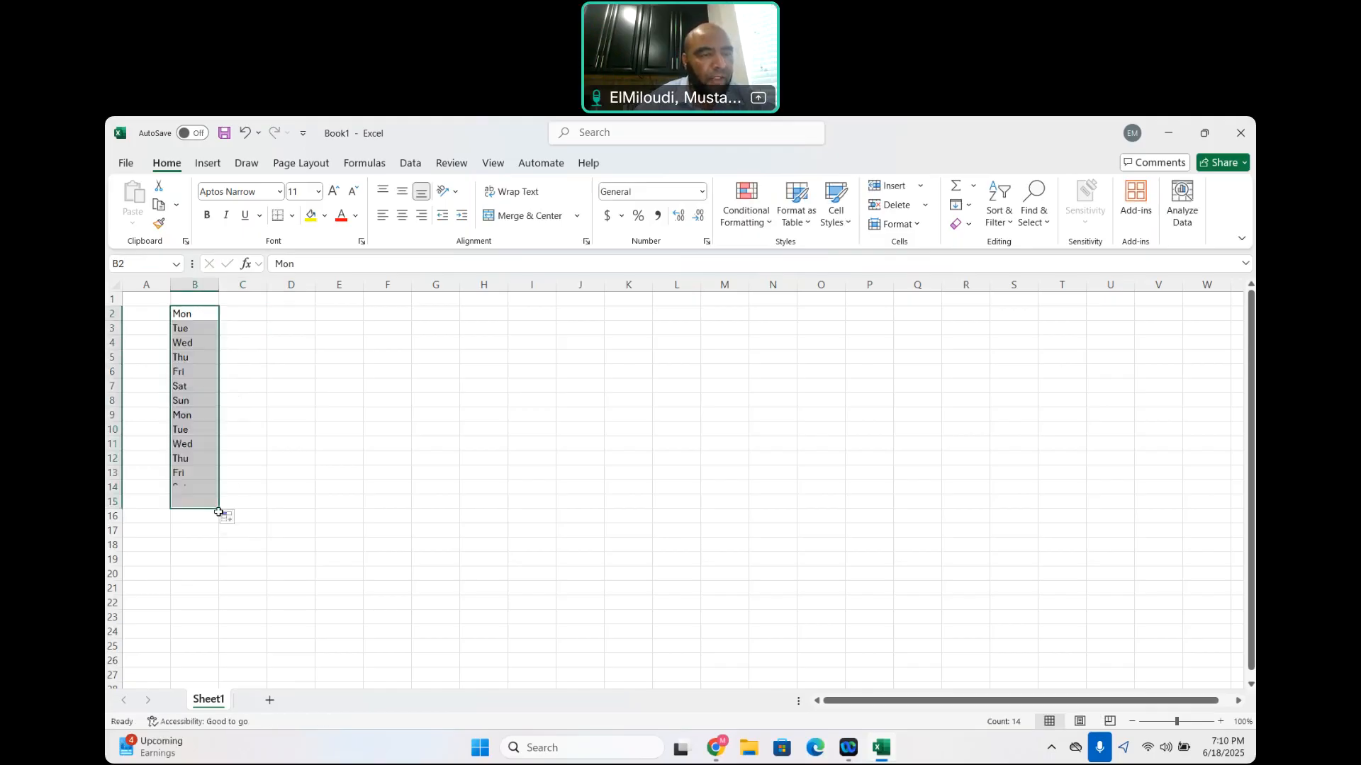
# Clear the weekday names, enter Quarter 1 in B2 and fill the quarter series down through B17
pyautogui.press('Delete')
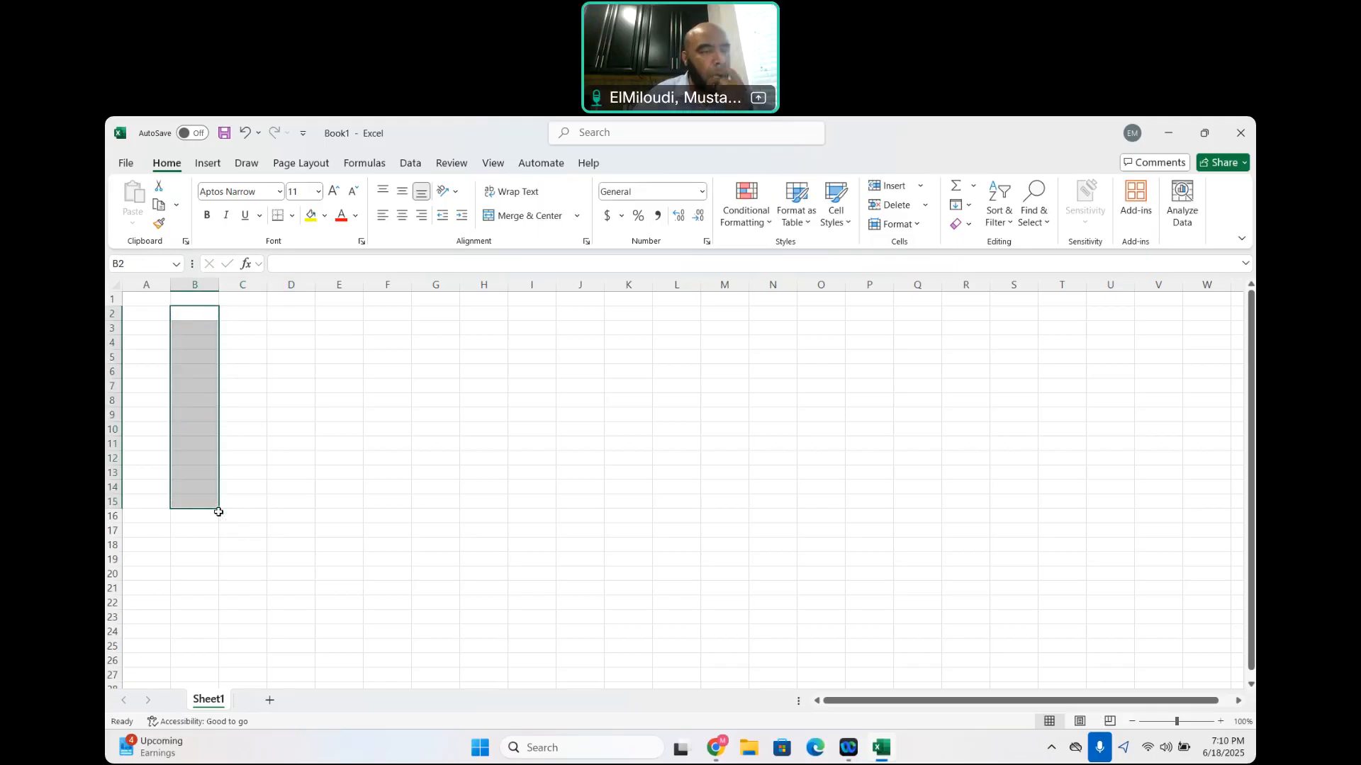
pyautogui.click(194, 315)
pyautogui.write('Quarter 1')
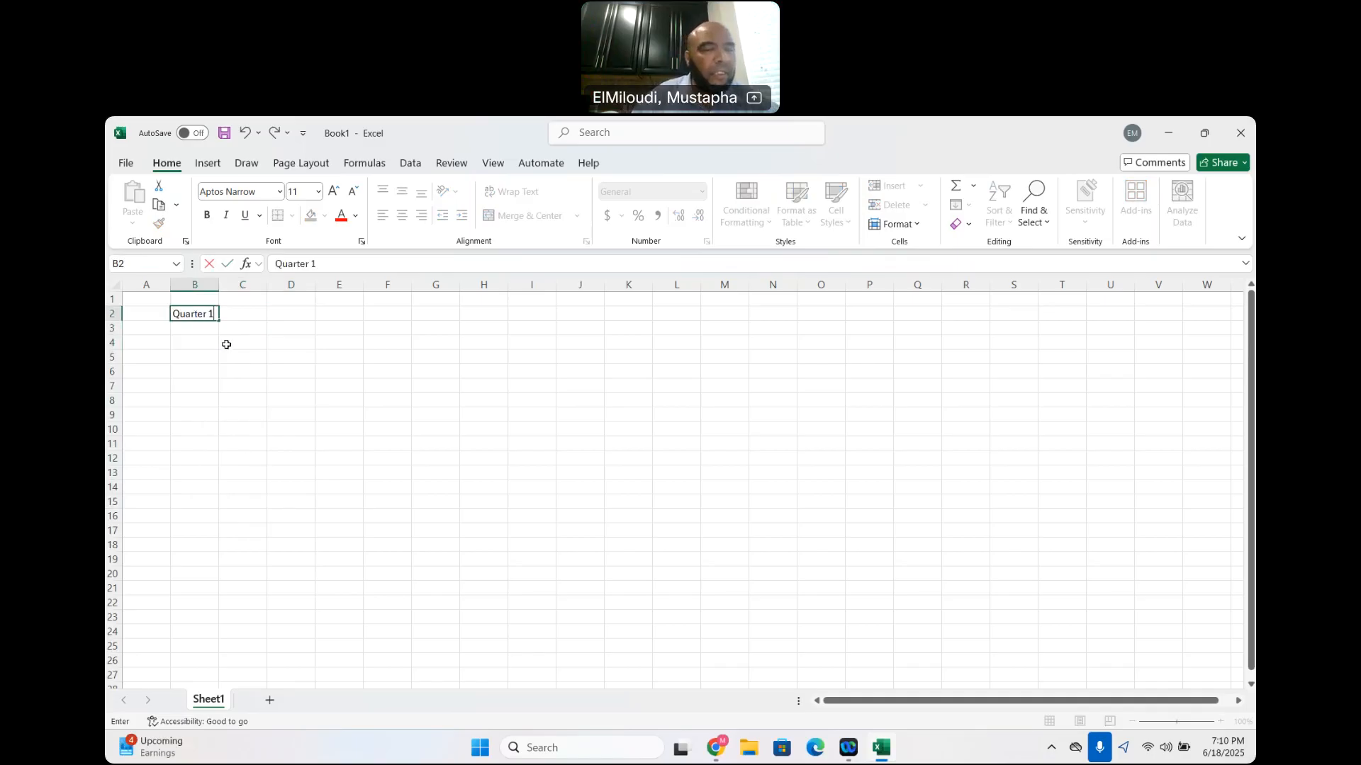
pyautogui.moveTo(220, 324); pyautogui.dragTo(237, 530)
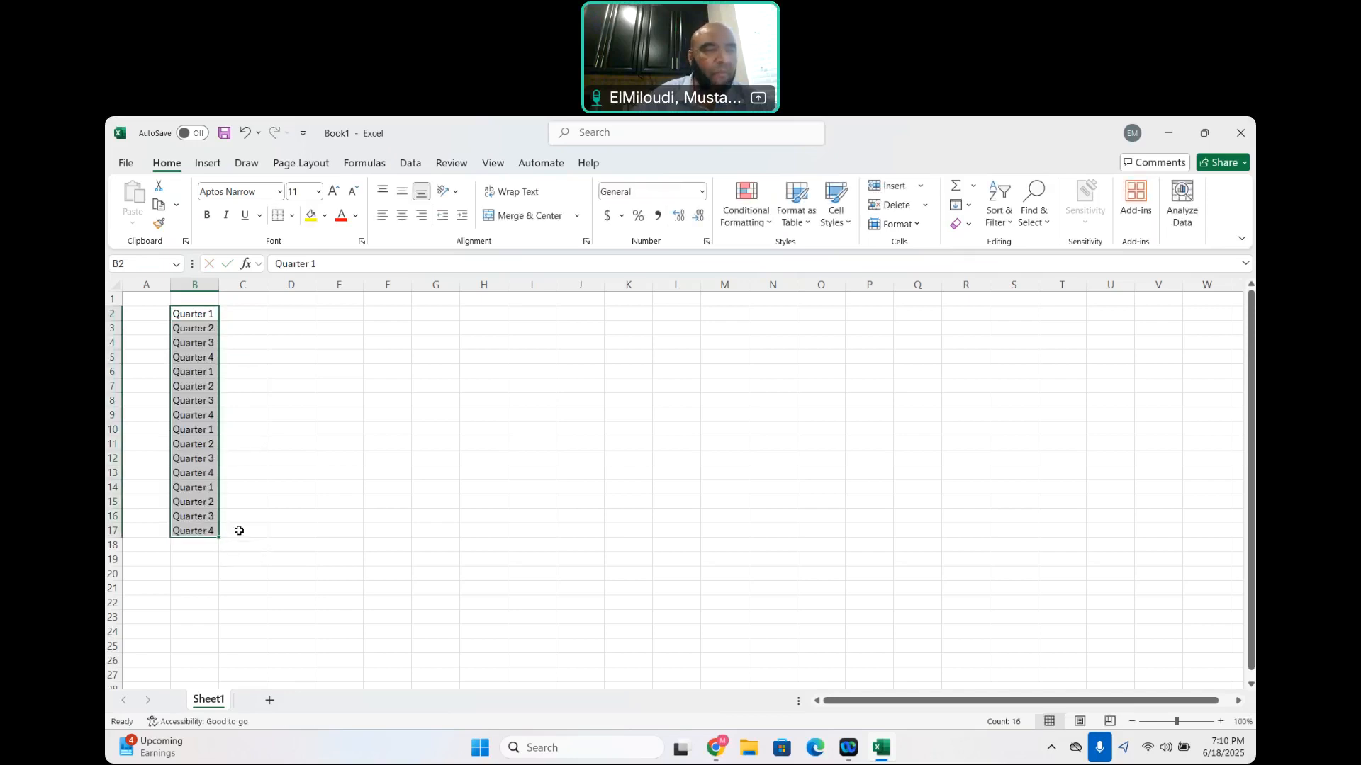
# Clear the quarter series and enter Item 1 in B2 and Item 2 in B3
pyautogui.press('Delete')
pyautogui.click(198, 311)
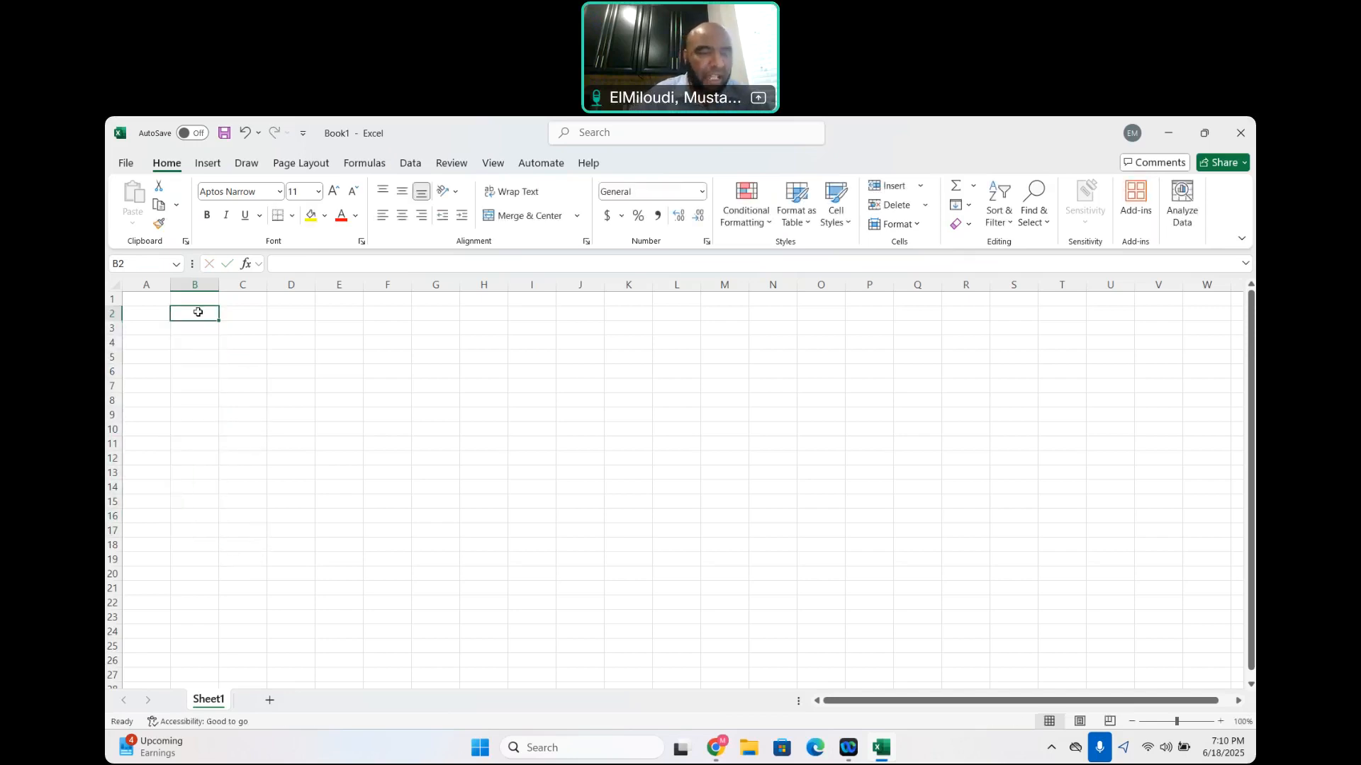
pyautogui.write('Item 1')
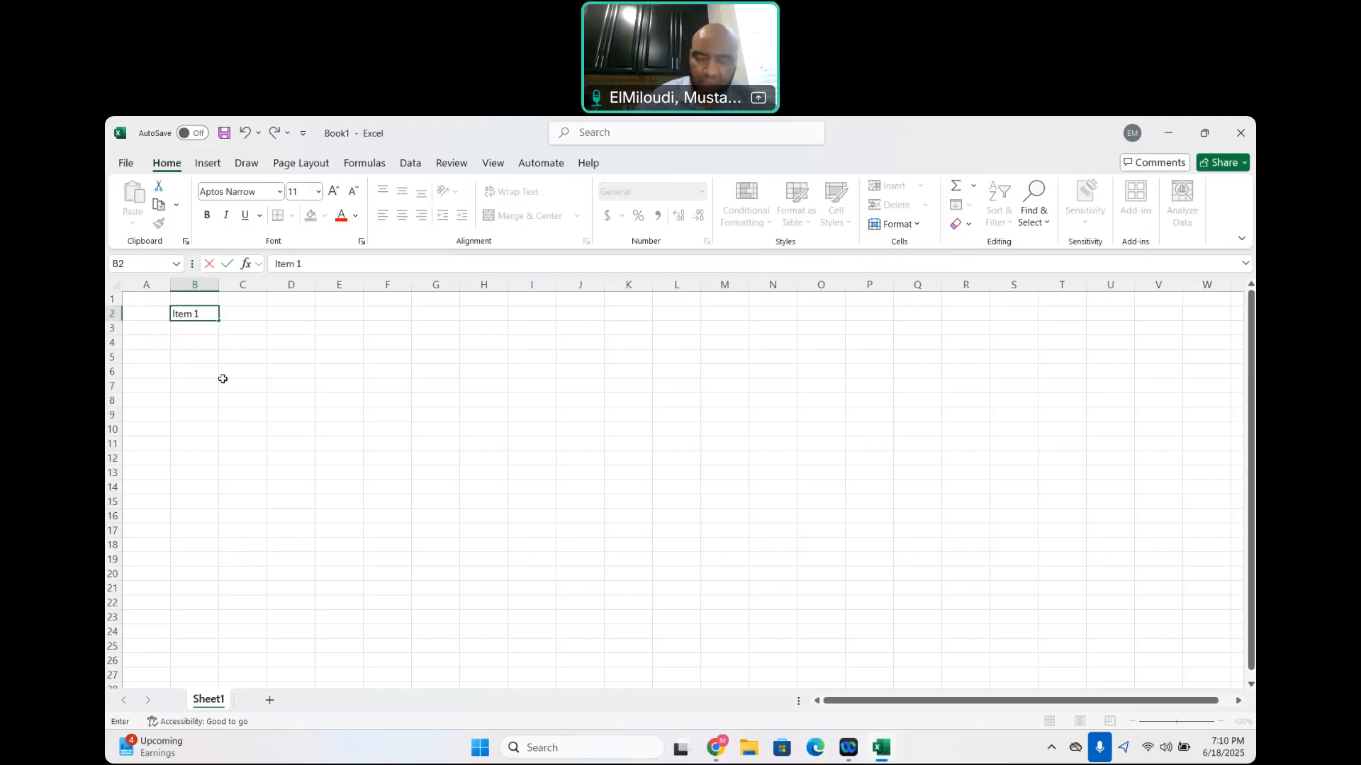
pyautogui.click(197, 330)
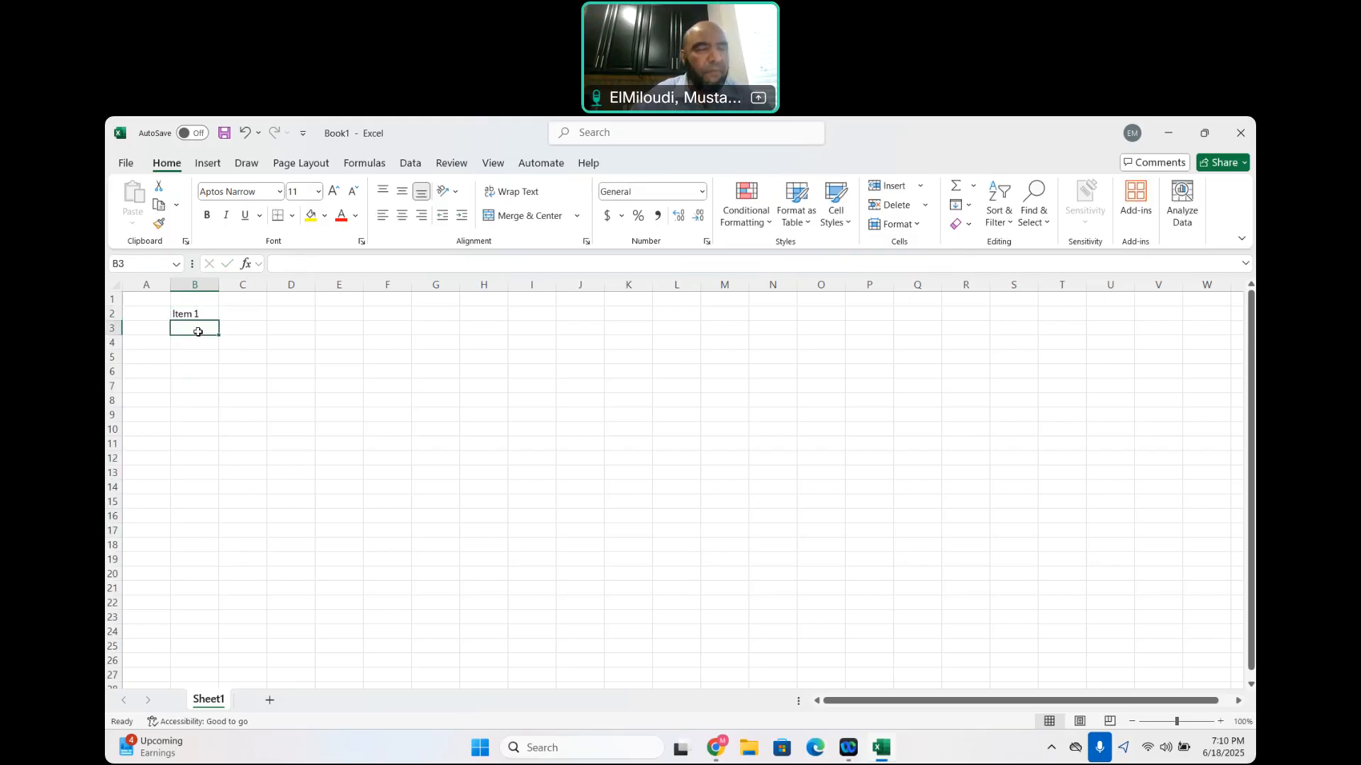
pyautogui.write('Item 2')
# Extend the item series from B2:B3 down through B16, and clear the filled range
pyautogui.moveTo(209, 314); pyautogui.dragTo(219, 523)
pyautogui.press('Delete')
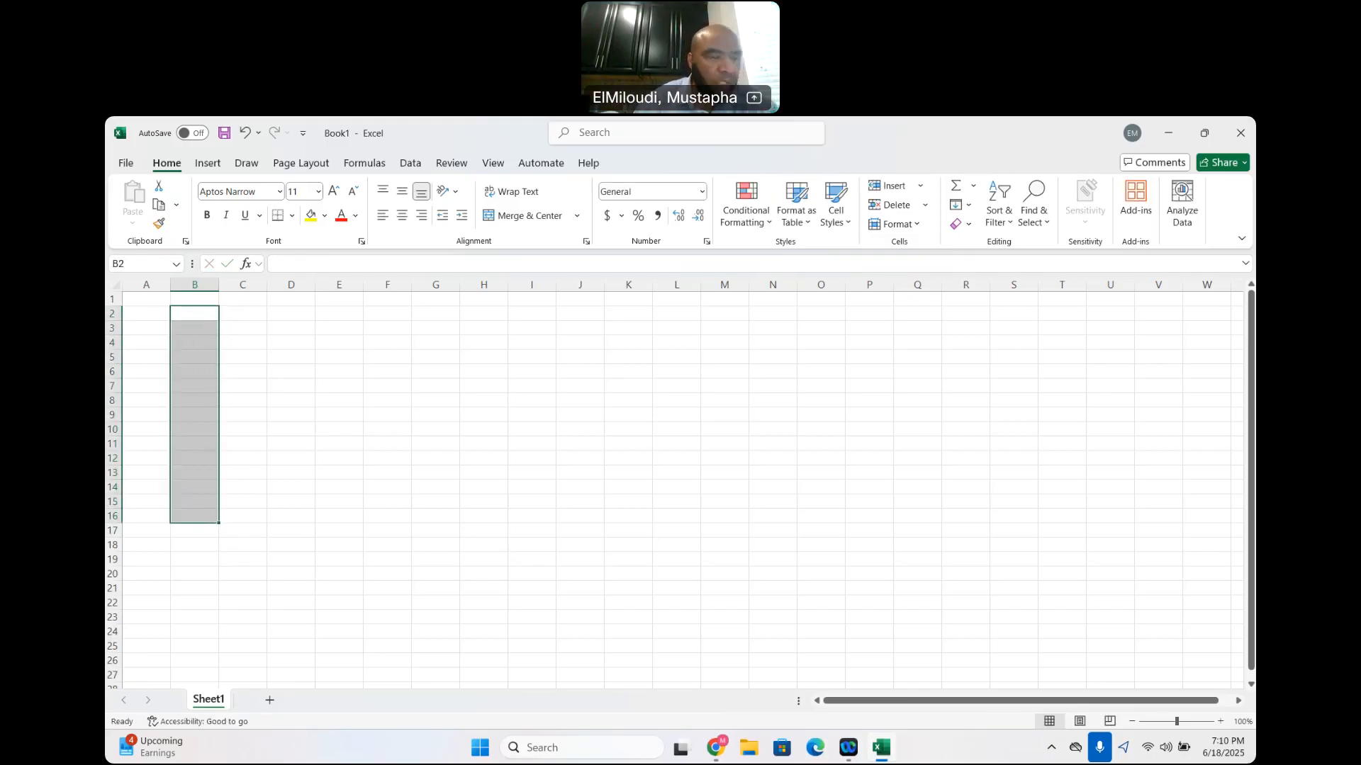
pyautogui.click(241, 343)
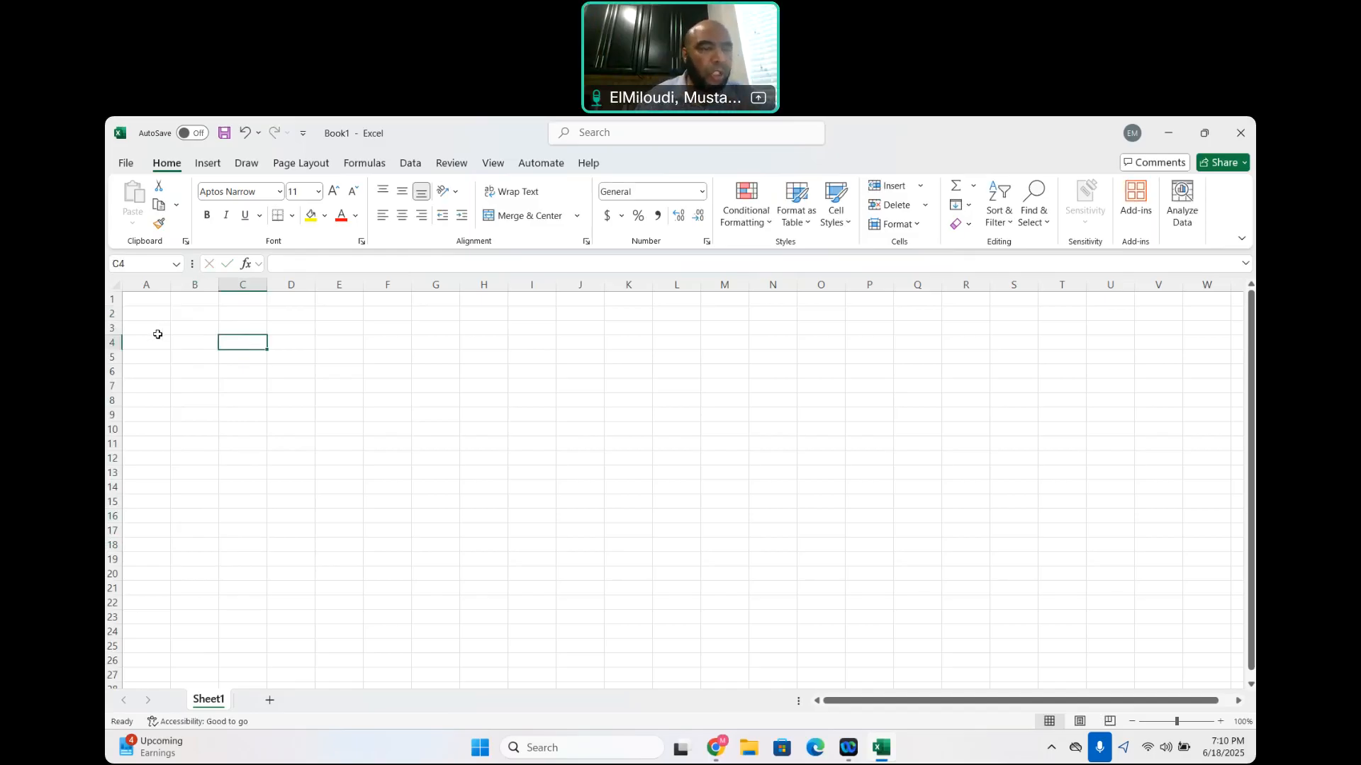
# Enter Jan in cell A3 and fill the abbreviated month names down through Dec in A14
pyautogui.click(157, 332)
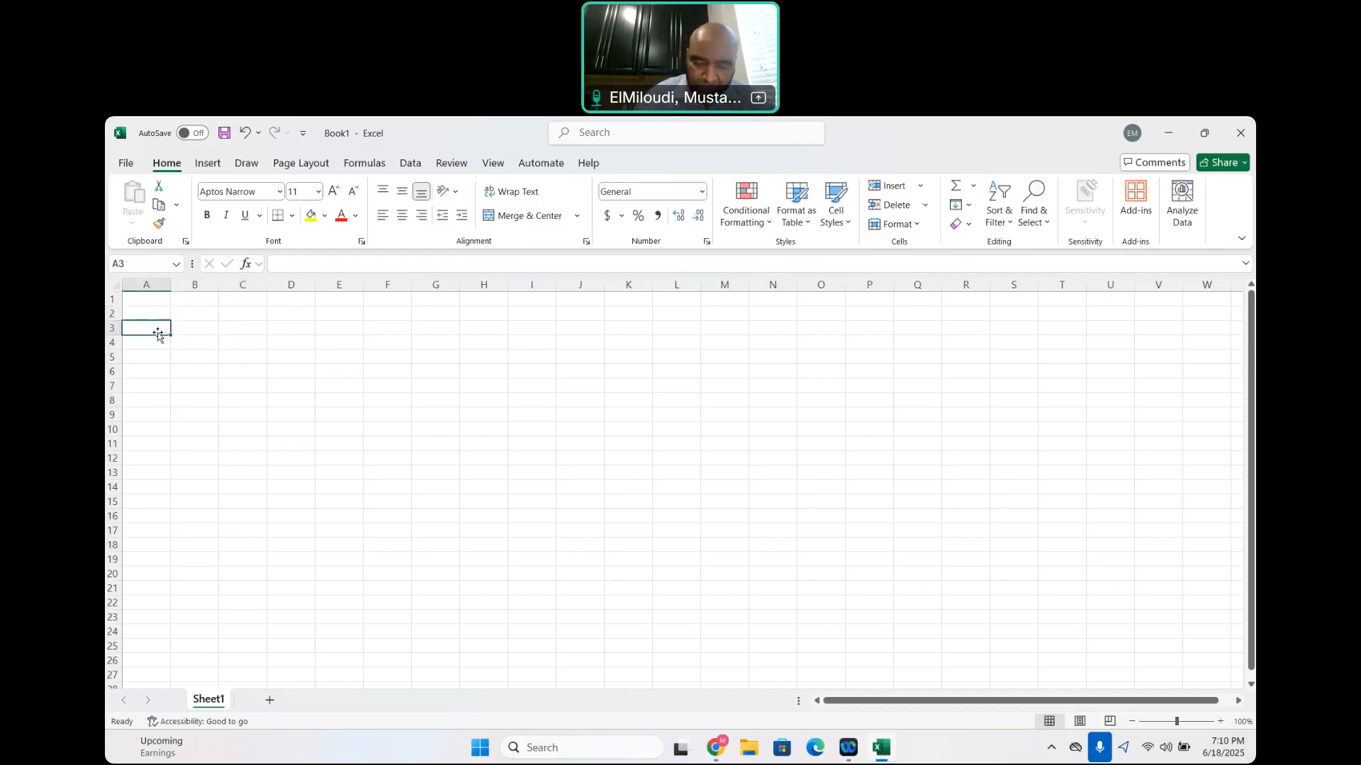
pyautogui.write('Jan')
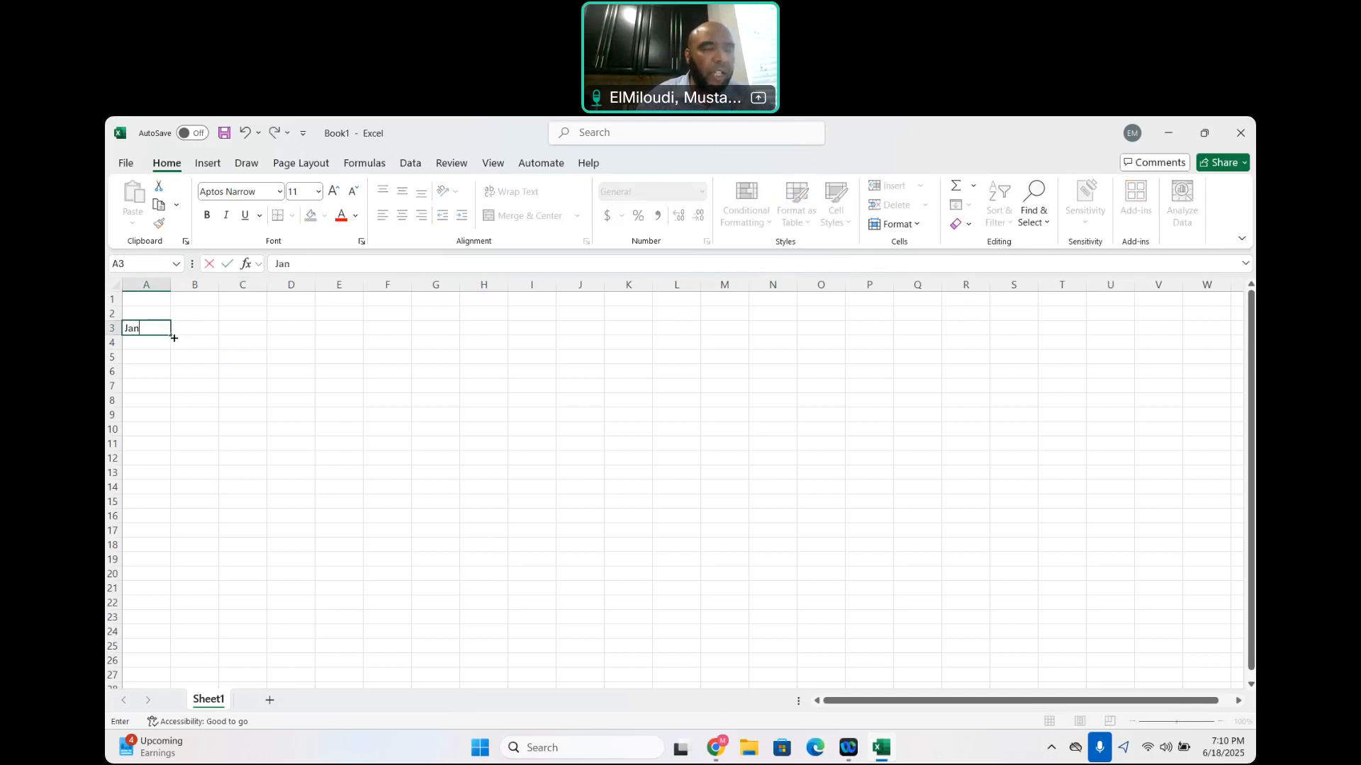
pyautogui.click(222, 345)
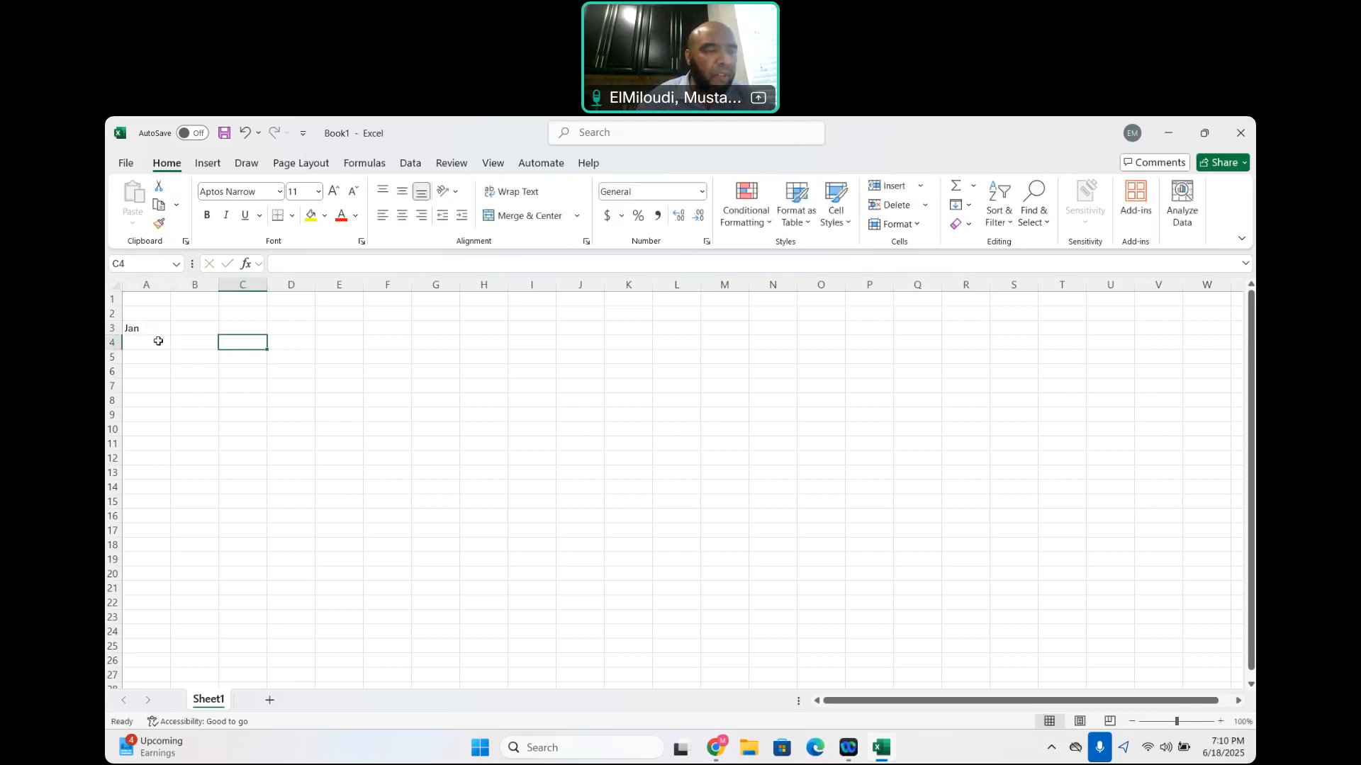
pyautogui.click(156, 326)
pyautogui.moveTo(170, 335); pyautogui.dragTo(170, 500)
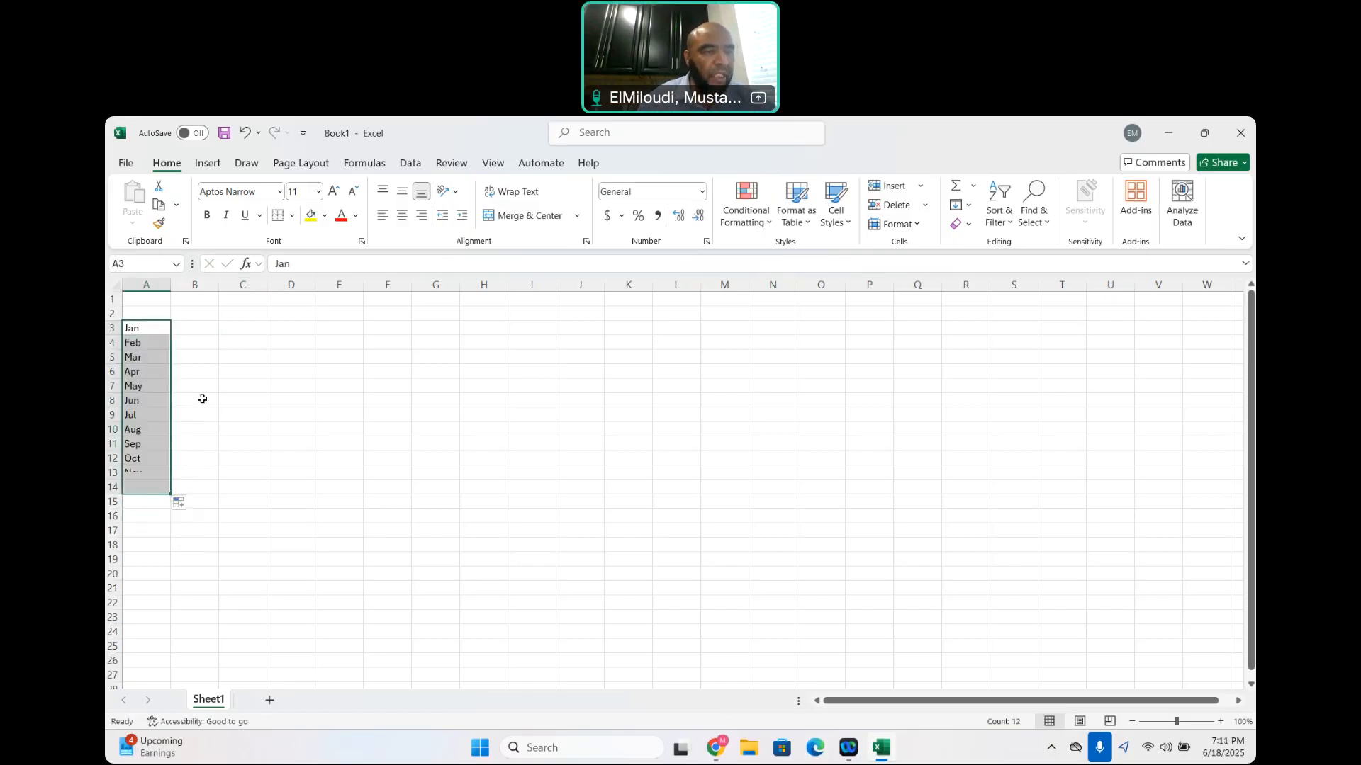
# Enter the heading Sales Amounts in cell B2 and autofit the width of column B
pyautogui.click(201, 312)
pyautogui.write('Sales')
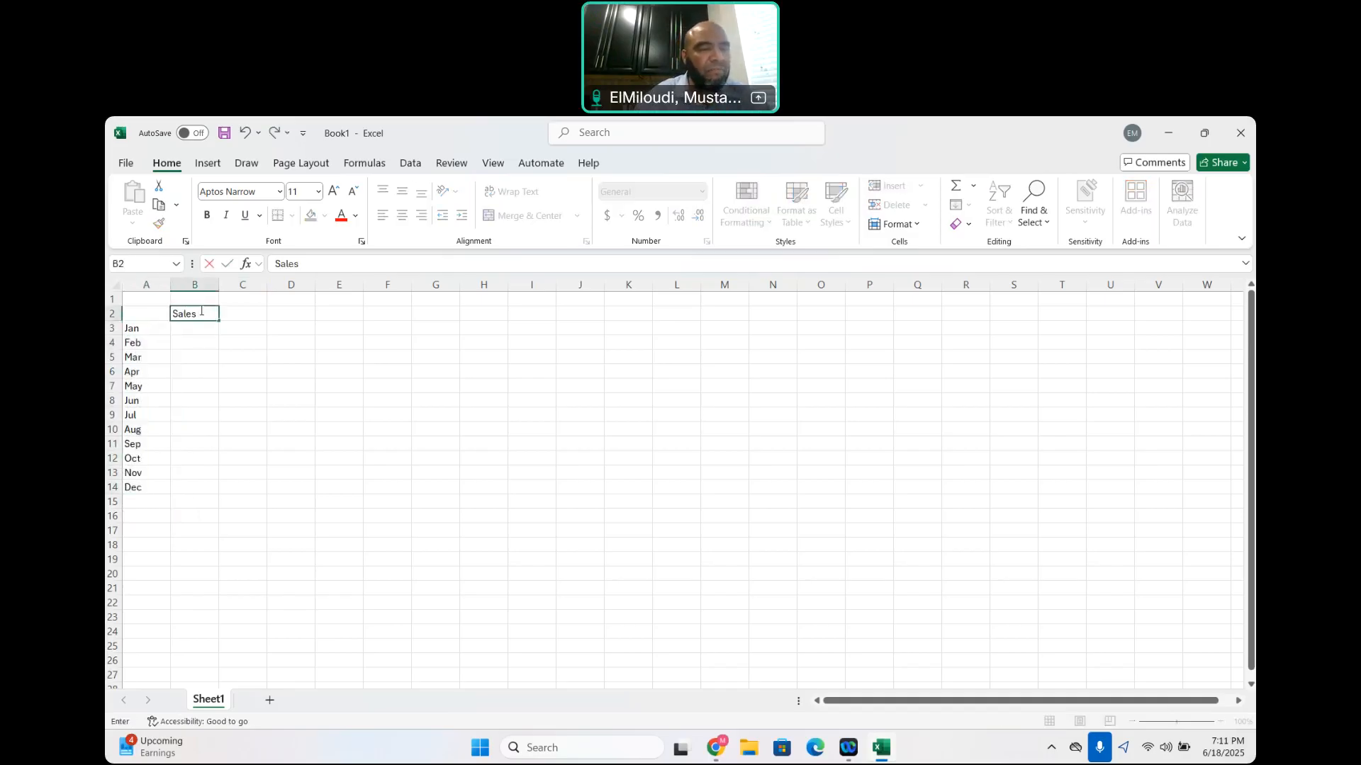
pyautogui.write(' Amounts')
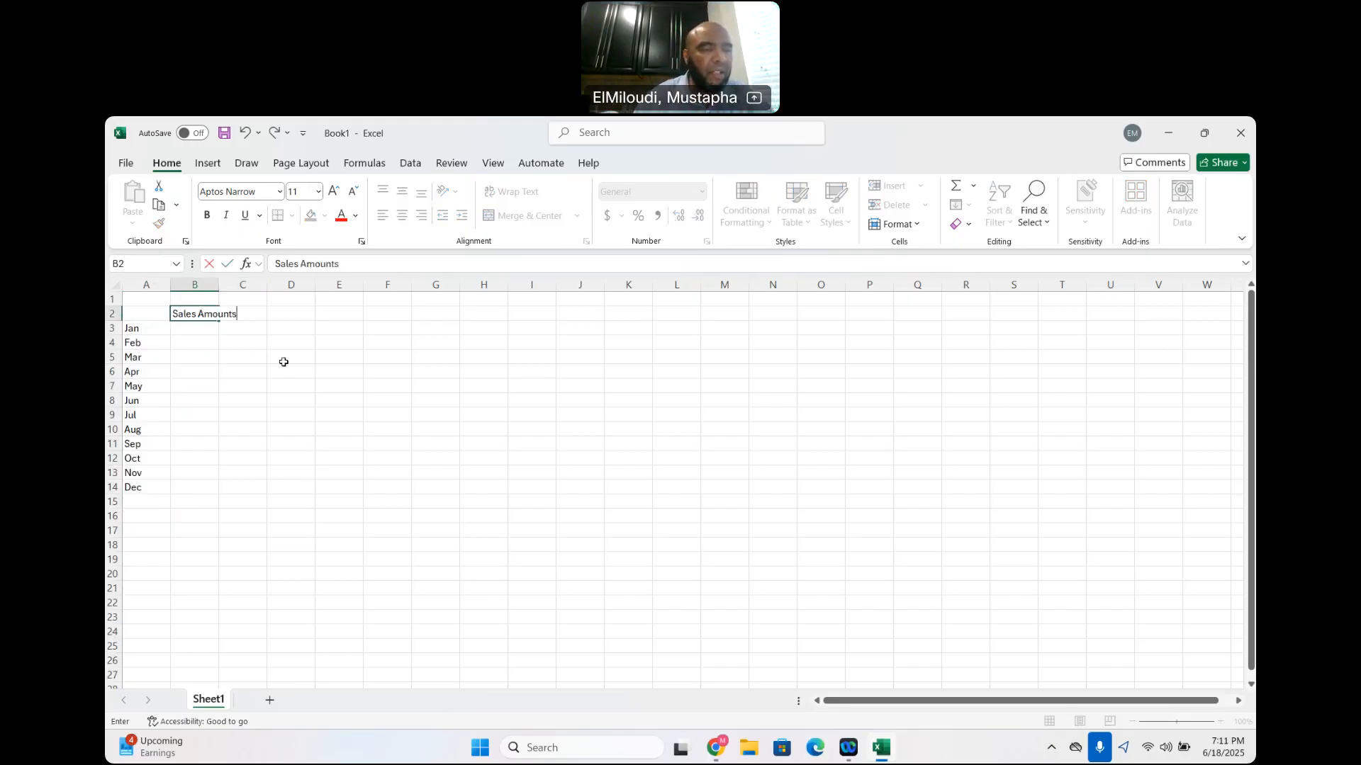
pyautogui.click(284, 362)
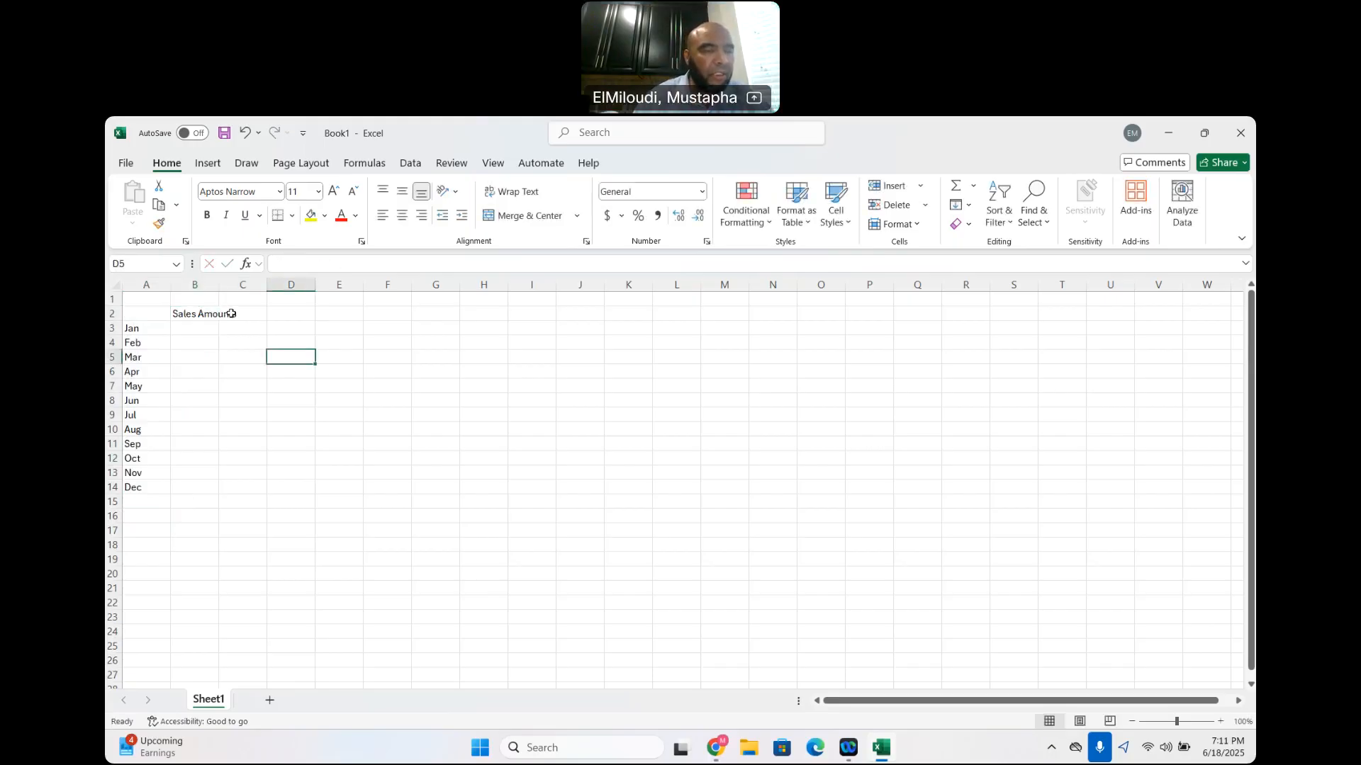
pyautogui.doubleClick(216, 279)
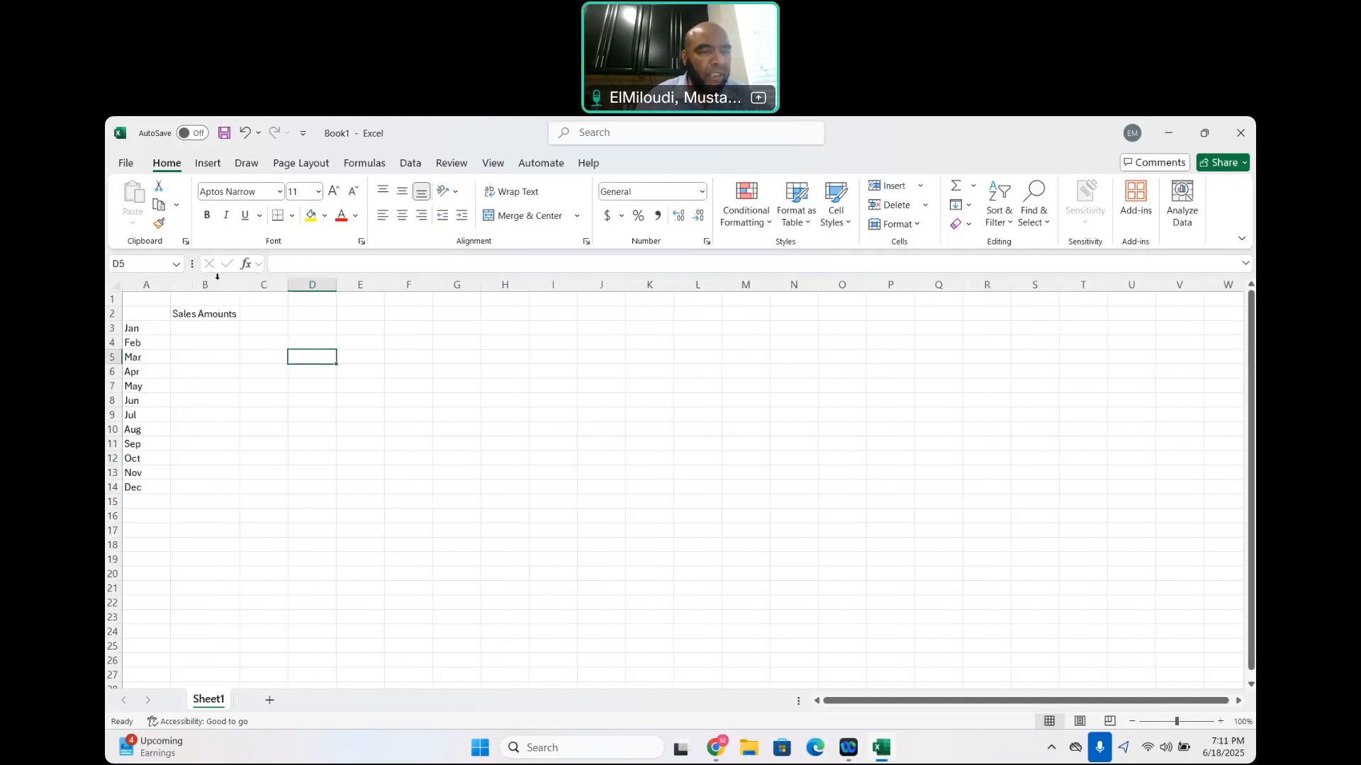
# Enter the January to April sales amounts 12000, 35000, 29000 and 18250 in cells B3 through B6
pyautogui.click(207, 329)
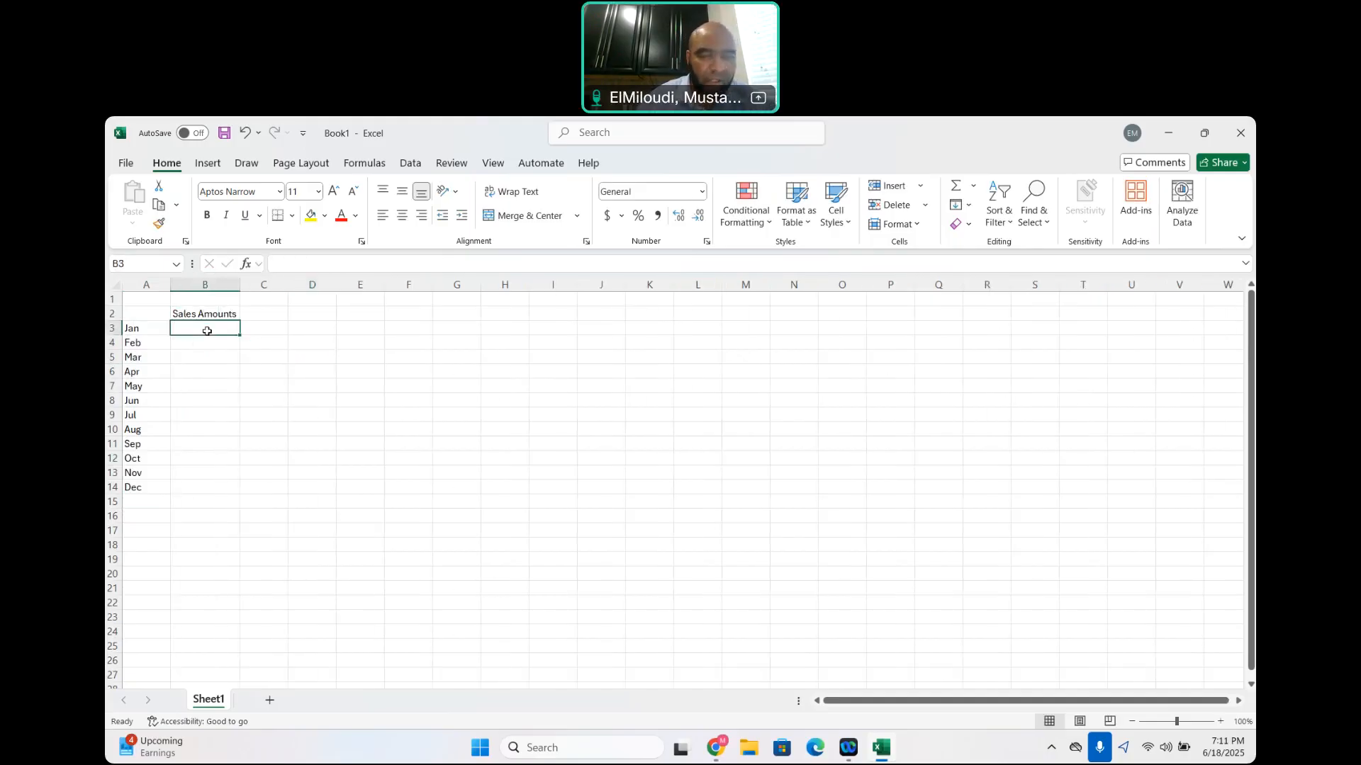
pyautogui.write('12000')
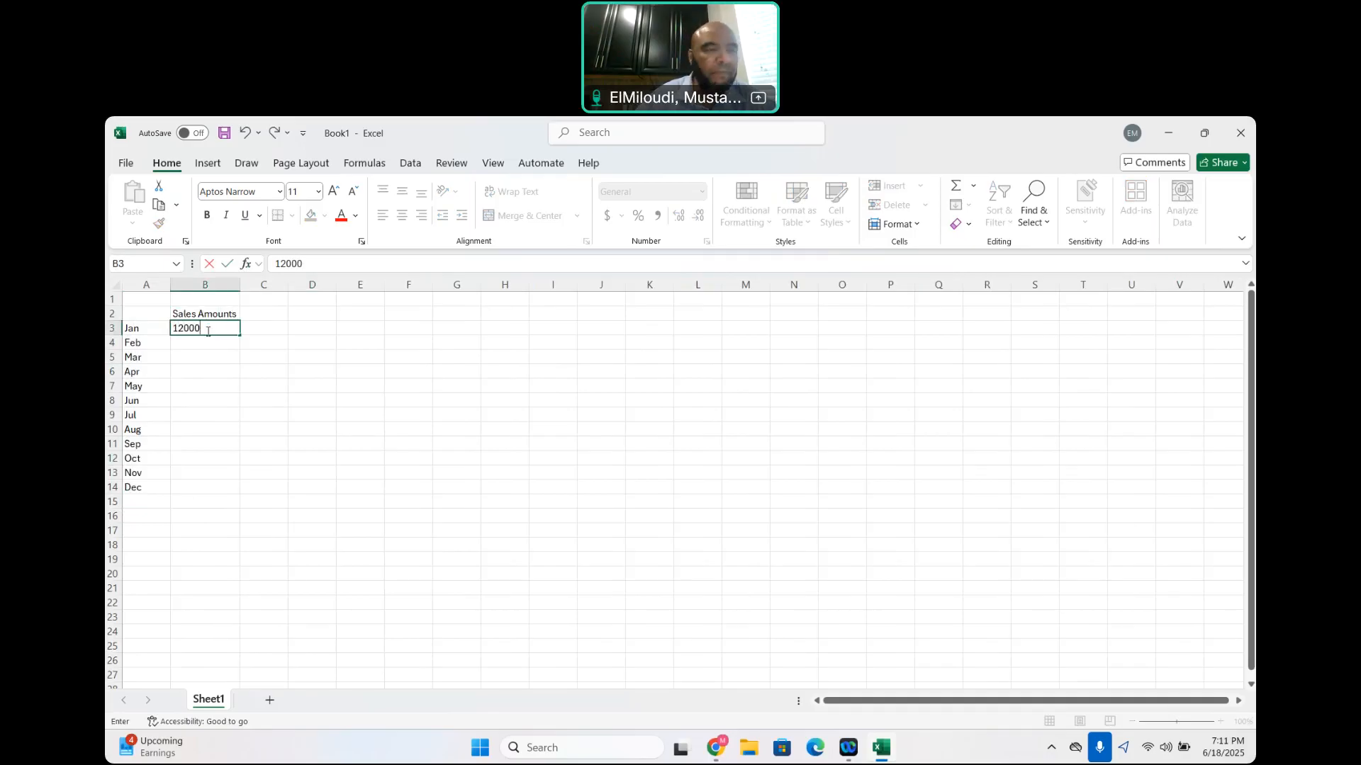
pyautogui.press('Return')
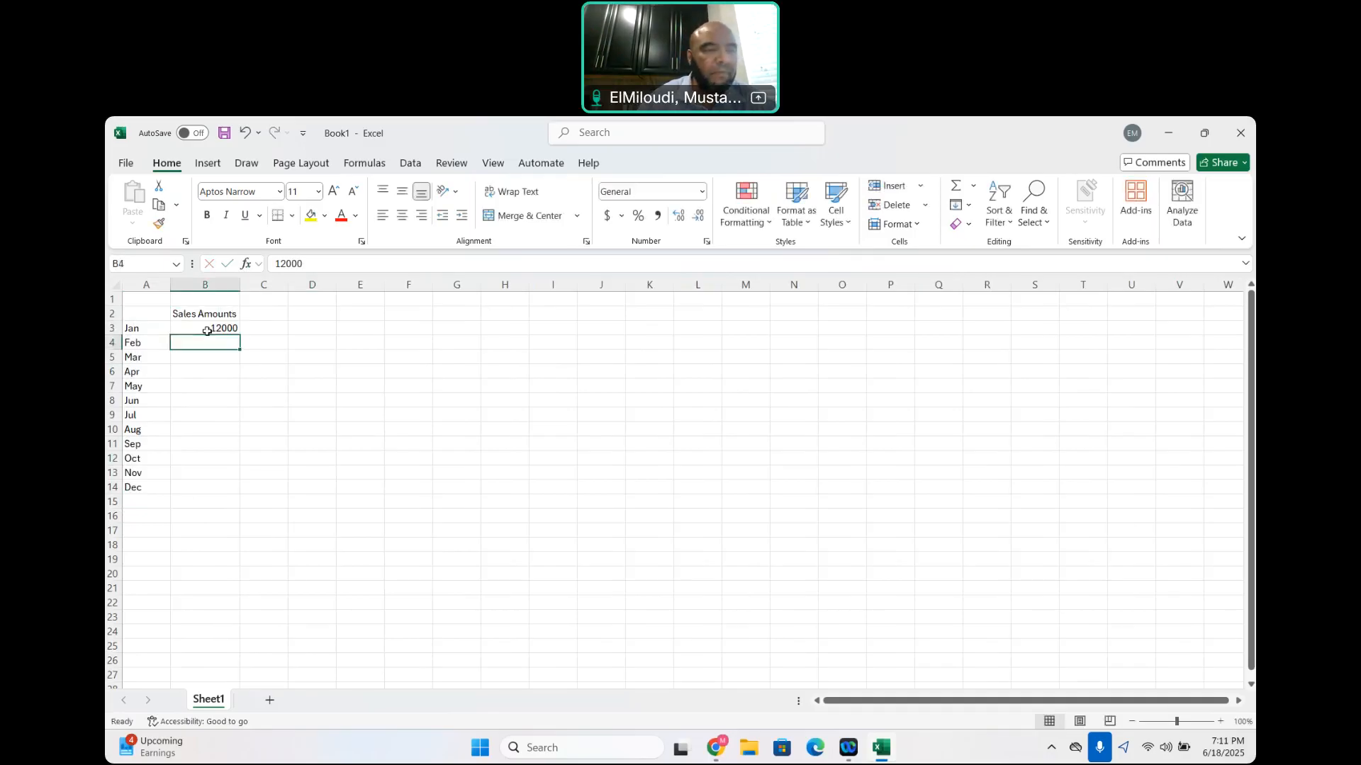
pyautogui.write('3')
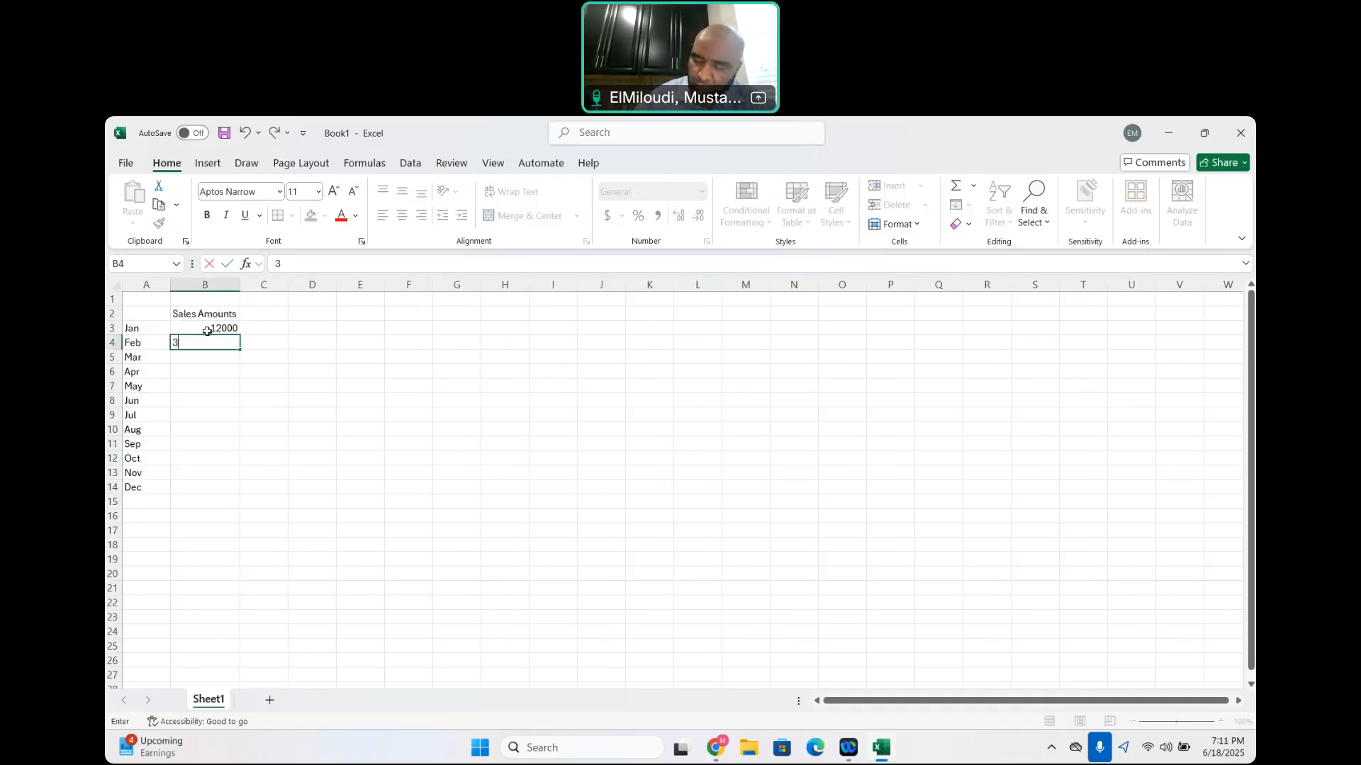
pyautogui.write('5000')
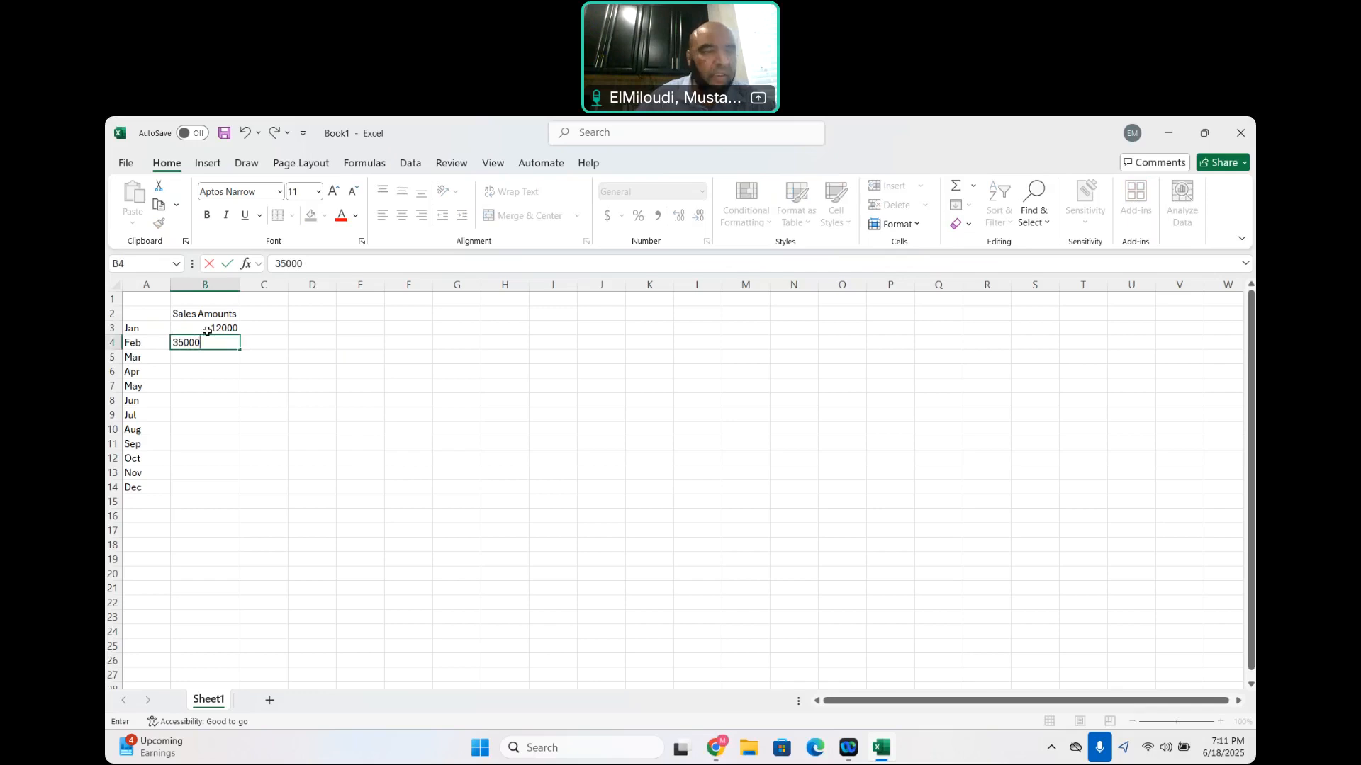
pyautogui.press('Return')
pyautogui.write('29')
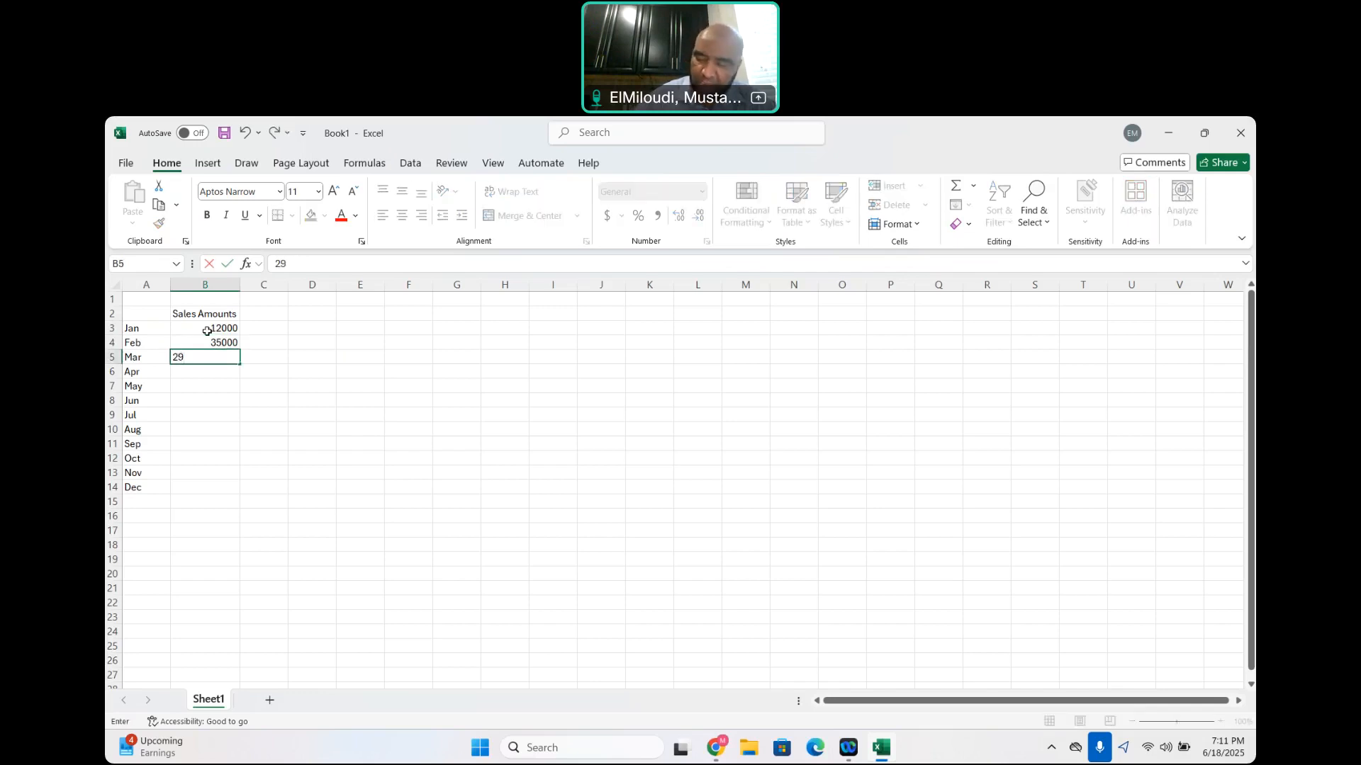
pyautogui.write('000')
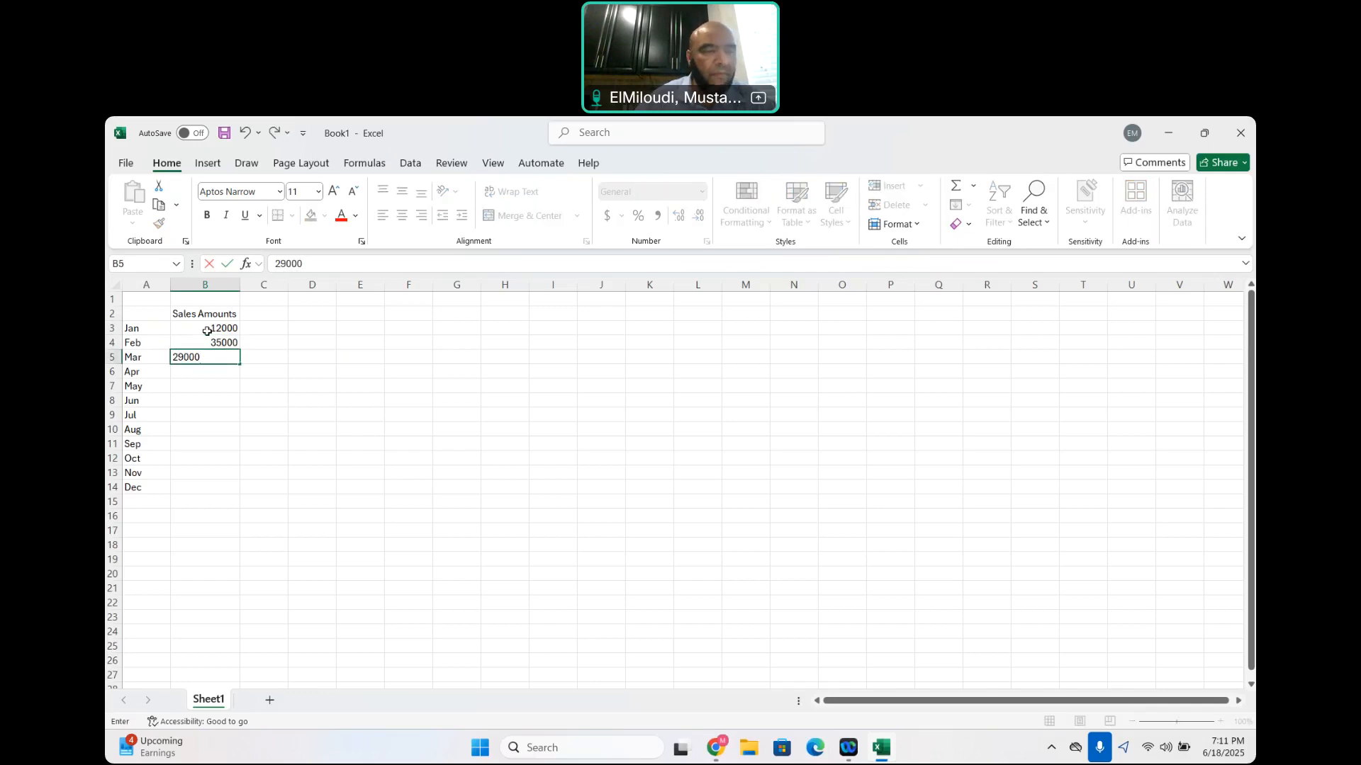
pyautogui.press('Return')
pyautogui.write('18')
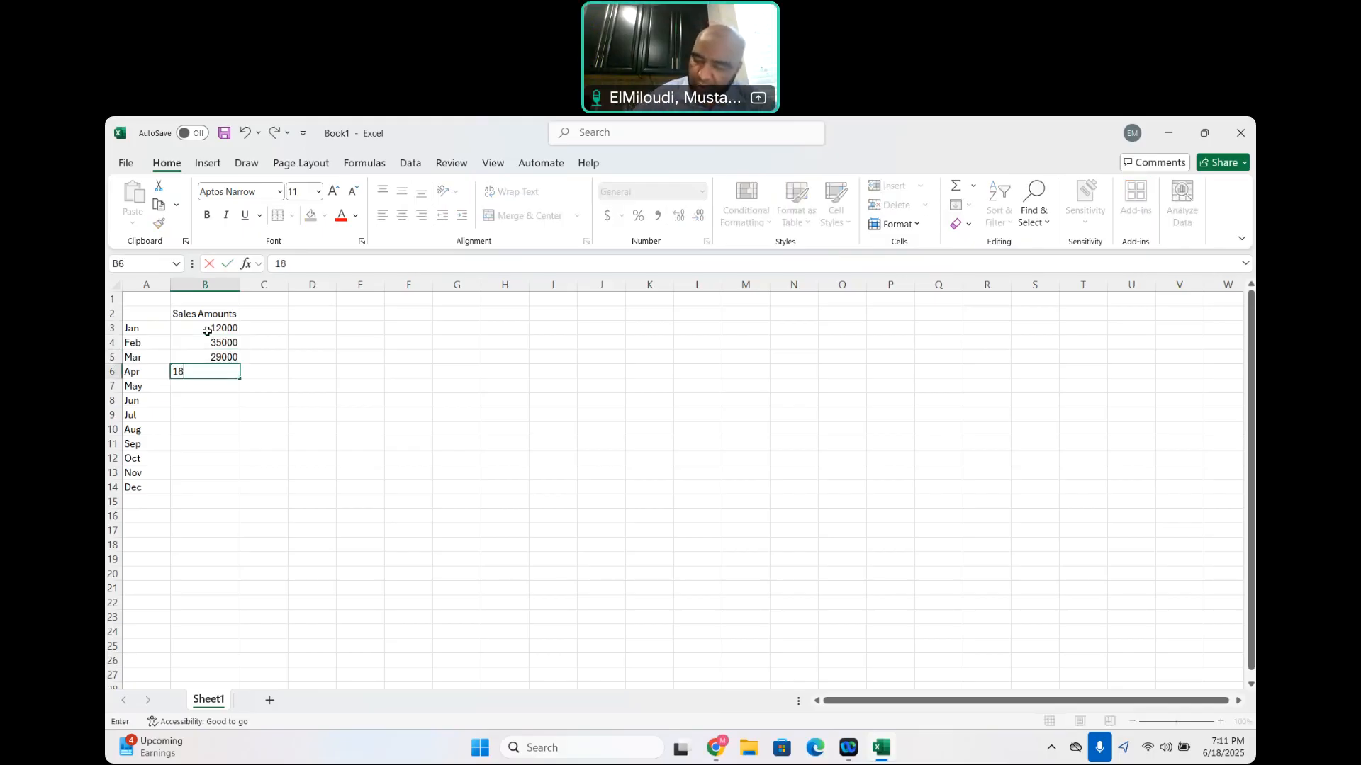
pyautogui.write('250')
pyautogui.press('Return')
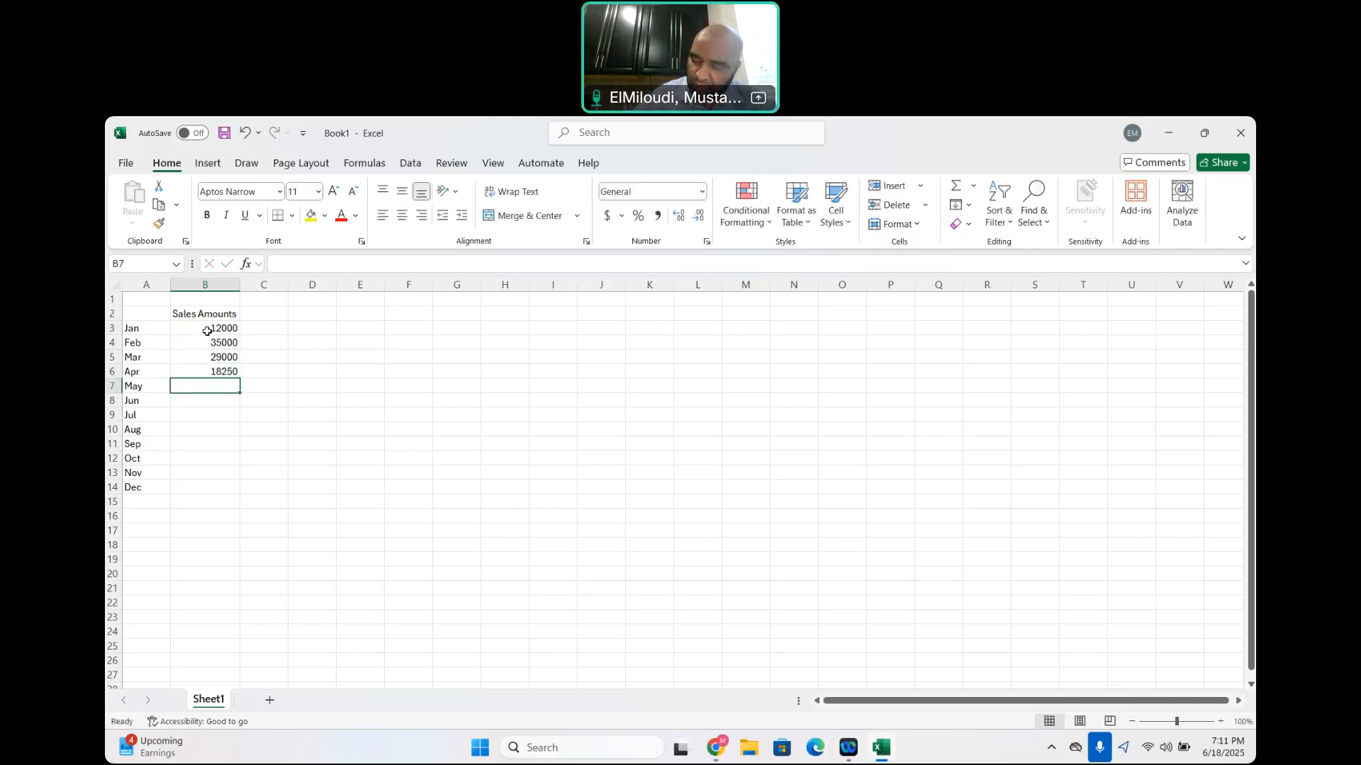
# Enter the May to July sales amounts 32450, 16000 and 38000 in cells B7 through B9
pyautogui.write('32450')
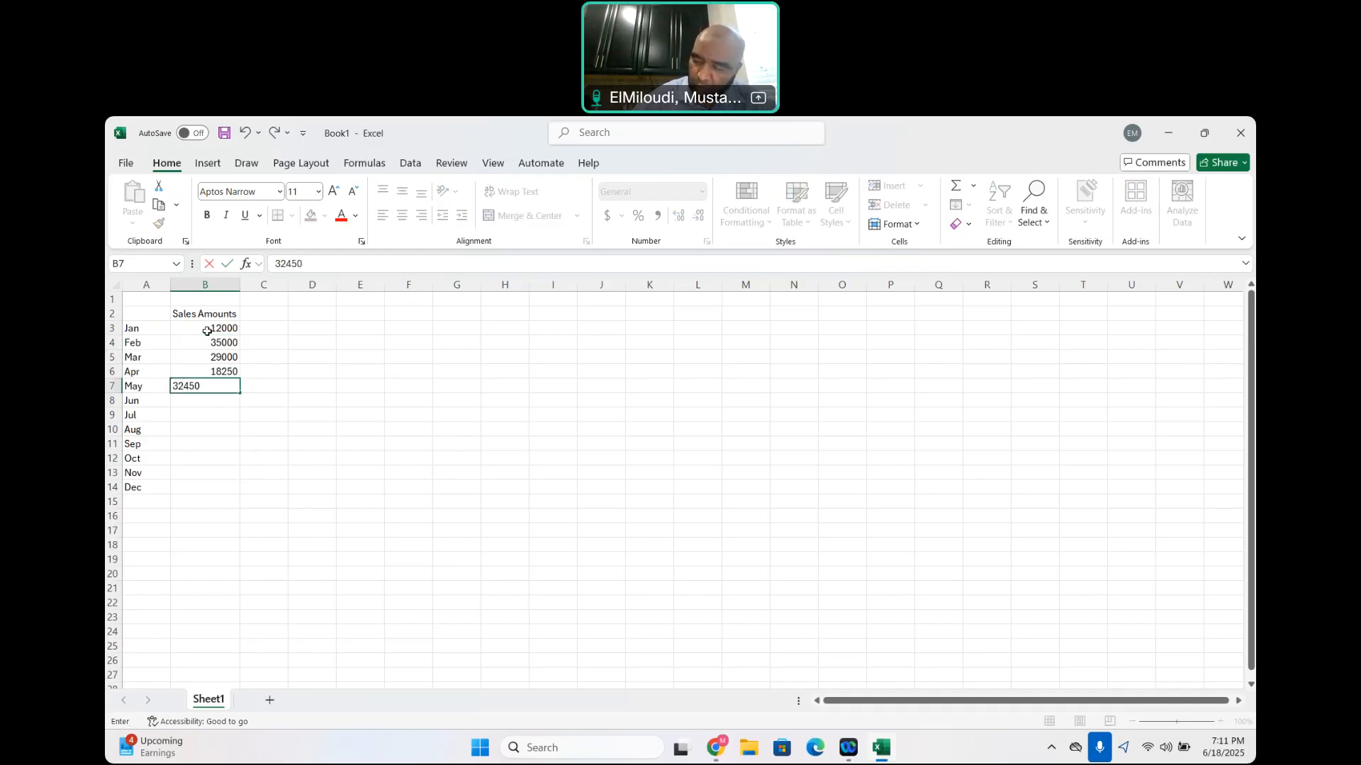
pyautogui.press('Return')
pyautogui.write('16000')
pyautogui.press('Return')
pyautogui.write('38000')
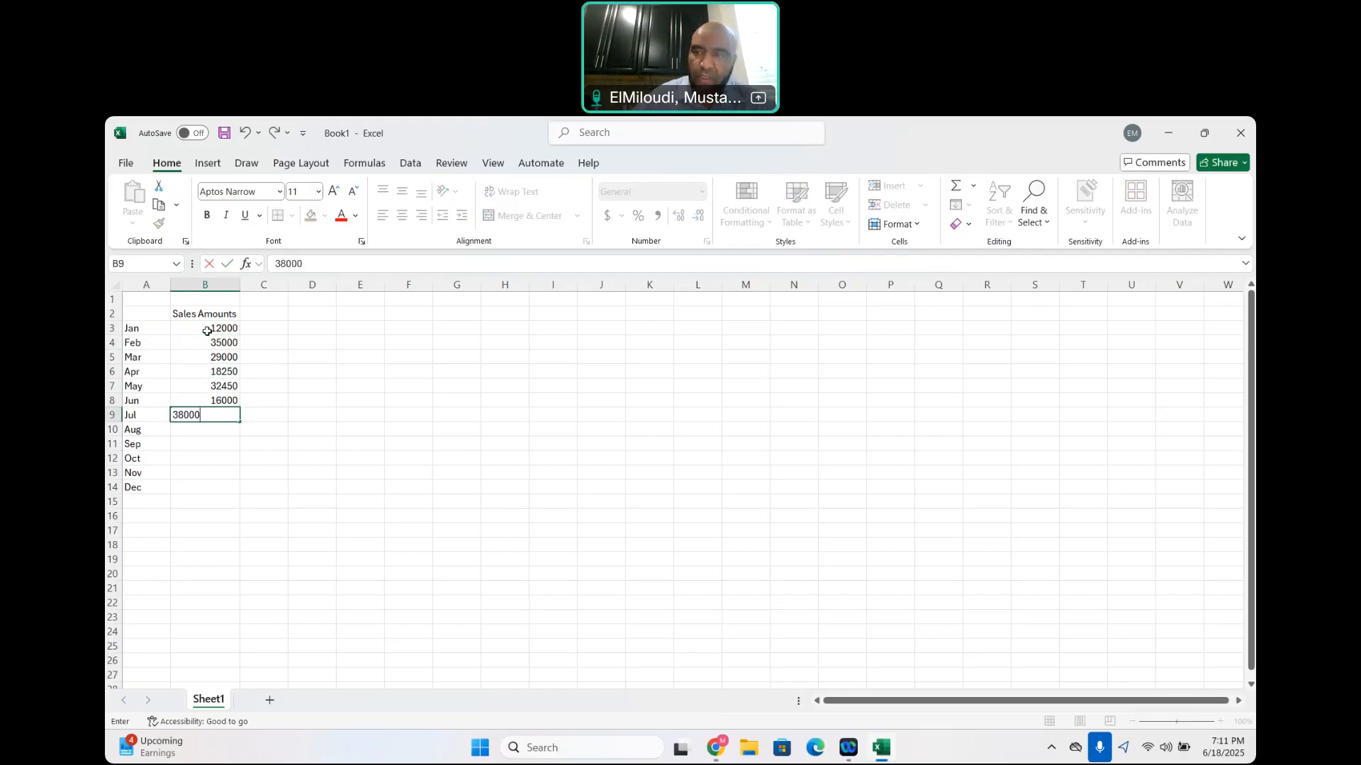
pyautogui.press('Return')
pyautogui.click(207, 331)
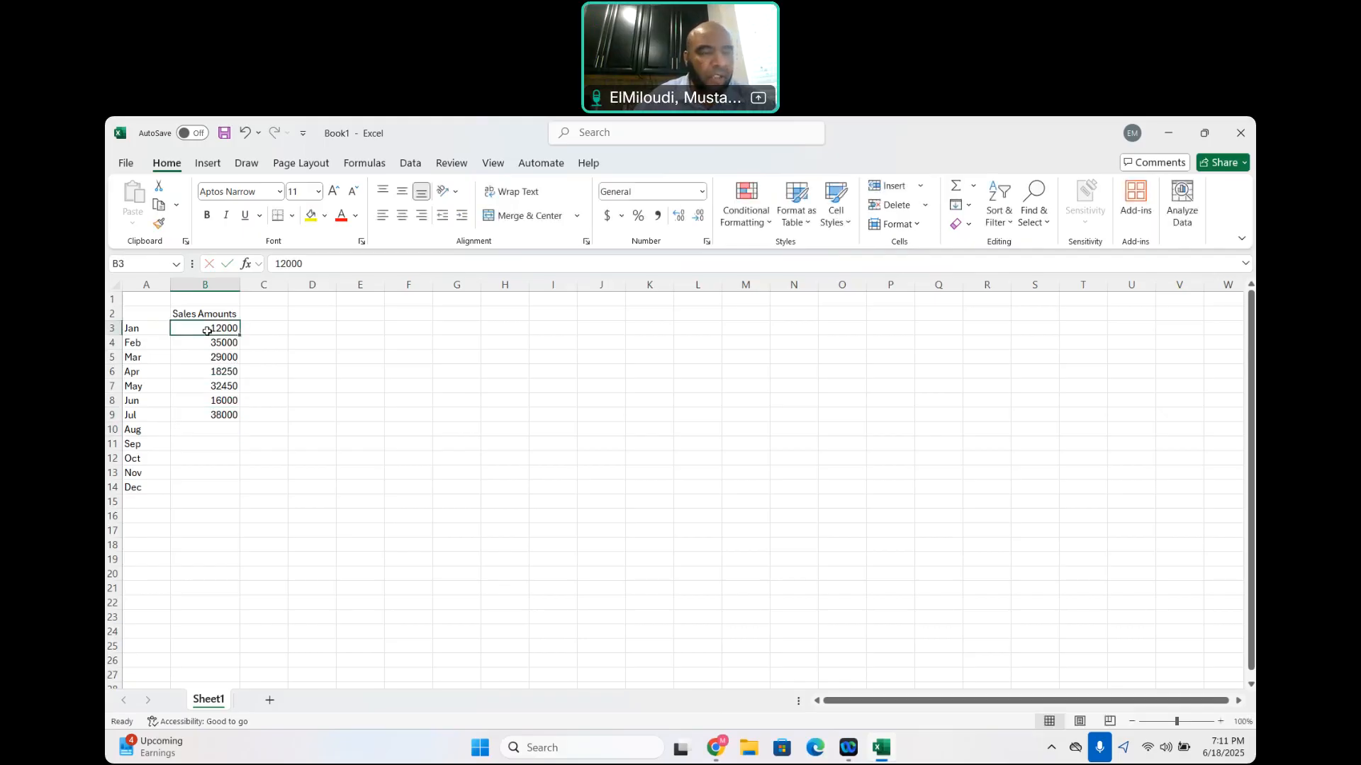
# Enter the August and September sales amounts 29120 and 30200 in cells B10 and B11
pyautogui.click(214, 428)
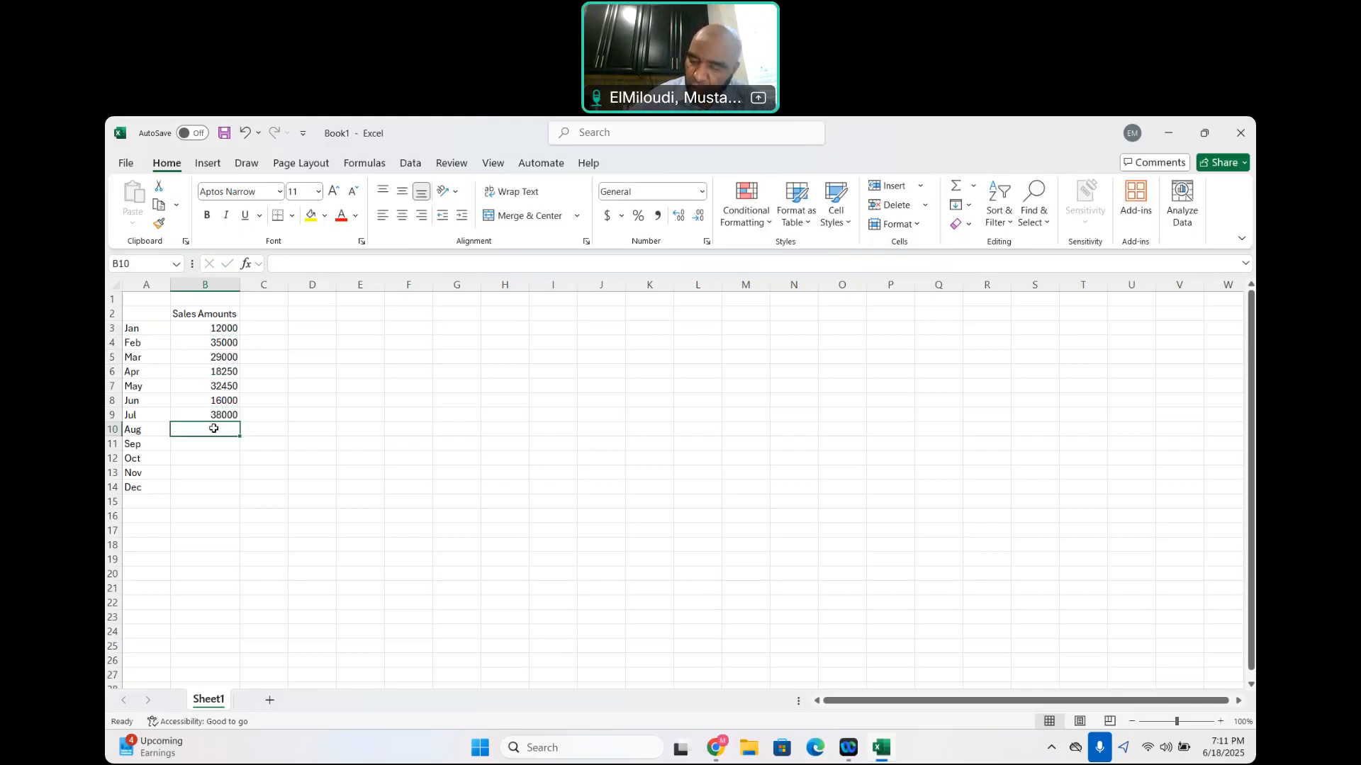
pyautogui.write('29120')
pyautogui.press('Return')
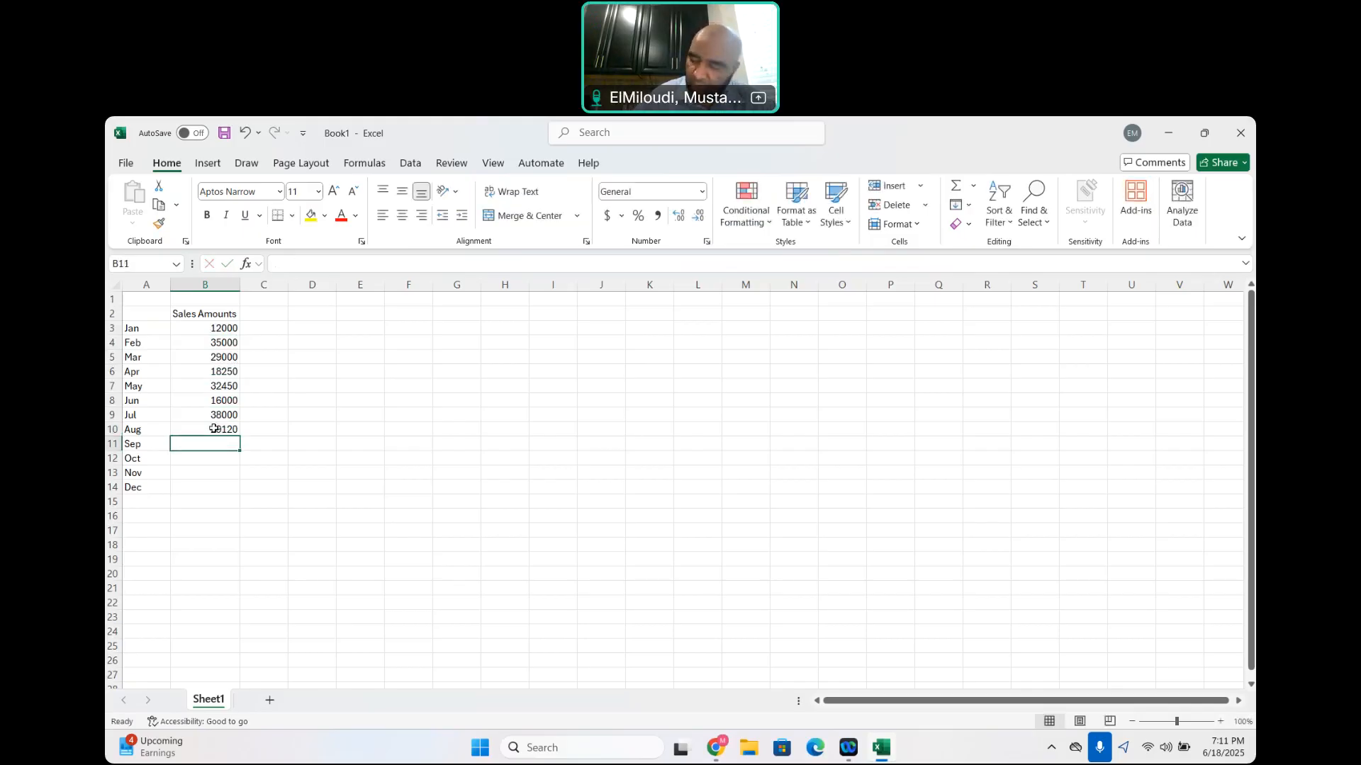
pyautogui.write('30')
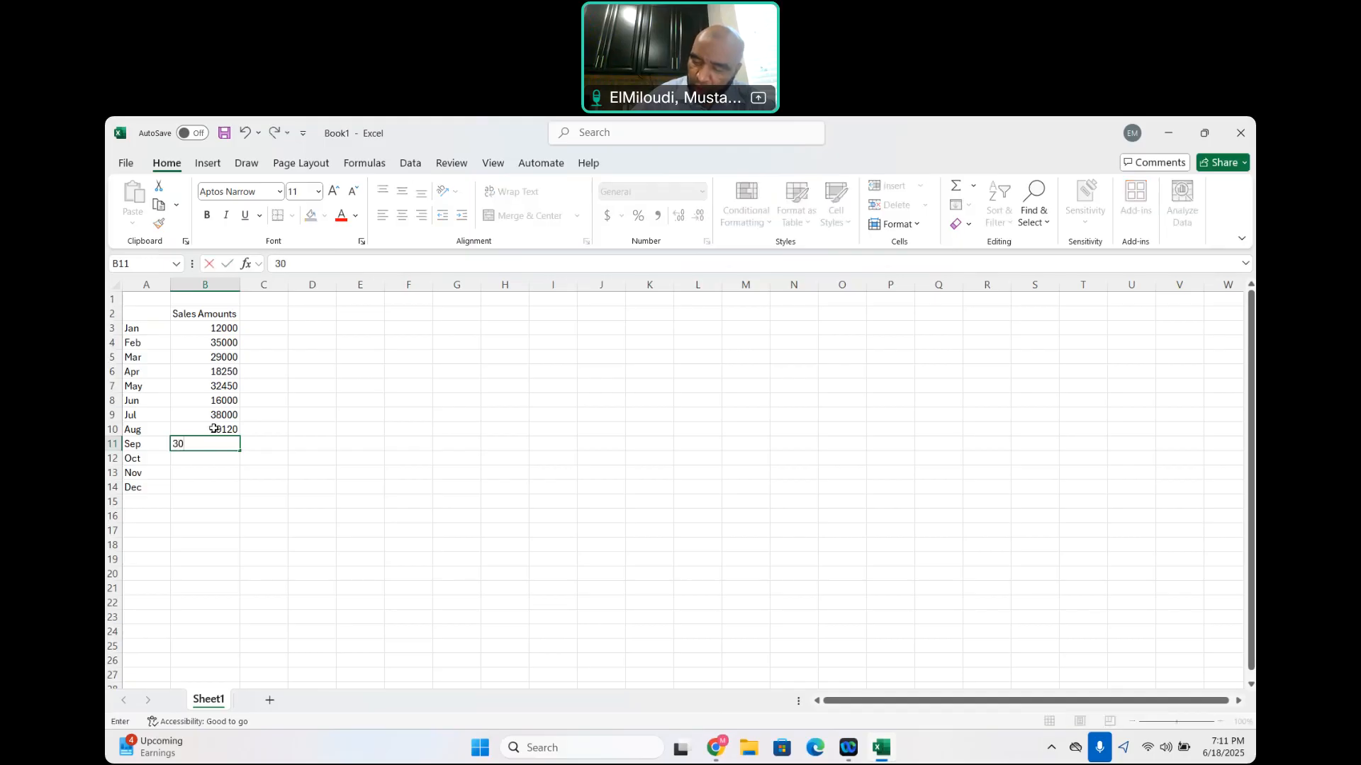
pyautogui.write('200')
pyautogui.press('Return')
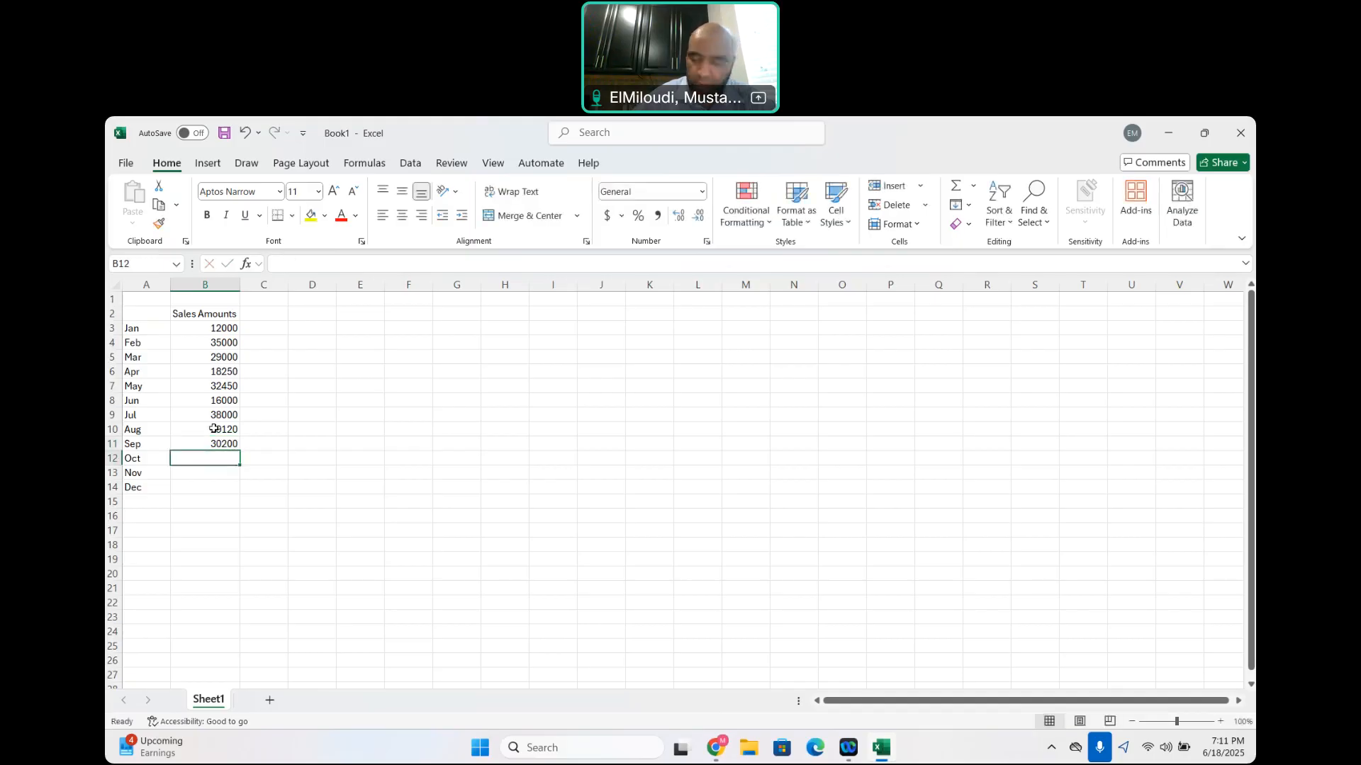
# Enter the October to December sales amounts 14520, 25600 and 16900 in cells B12 through B14
pyautogui.write('14520')
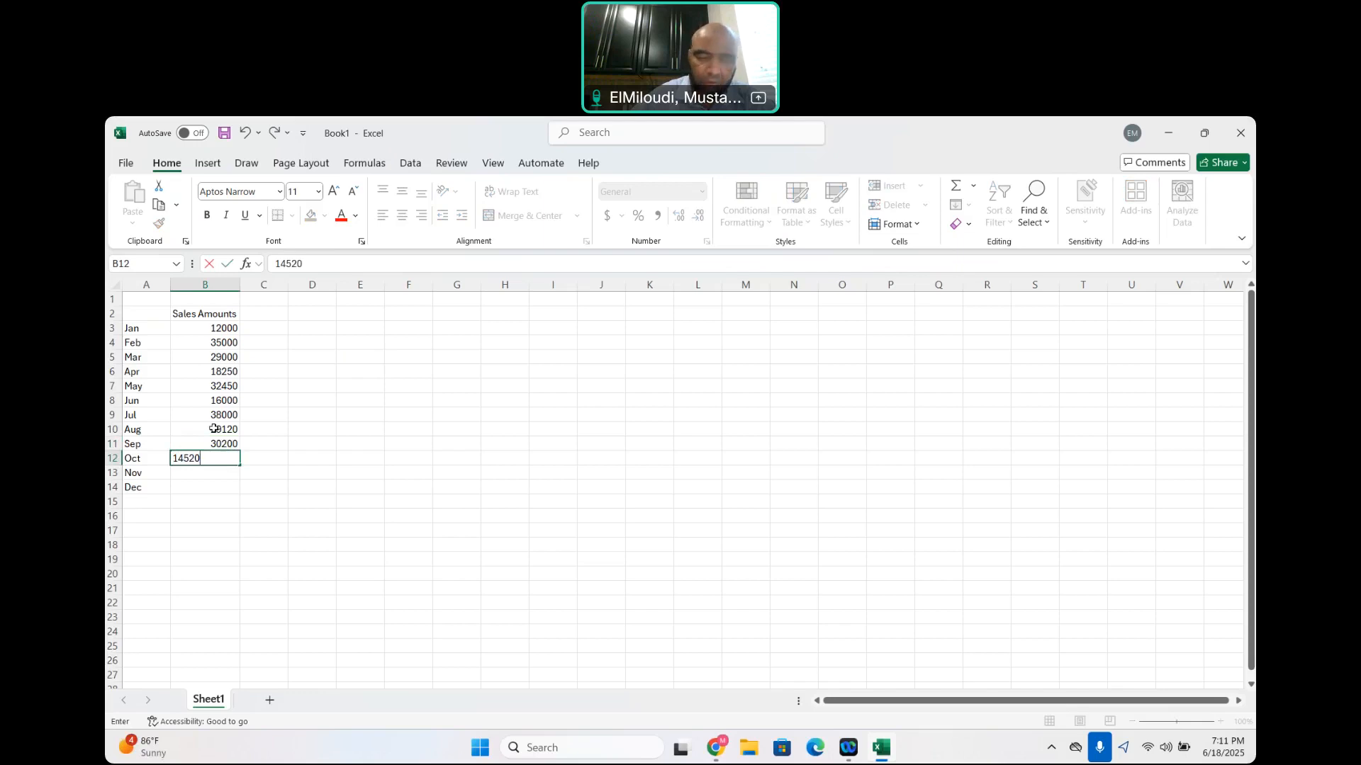
pyautogui.press('Return')
pyautogui.write('25600')
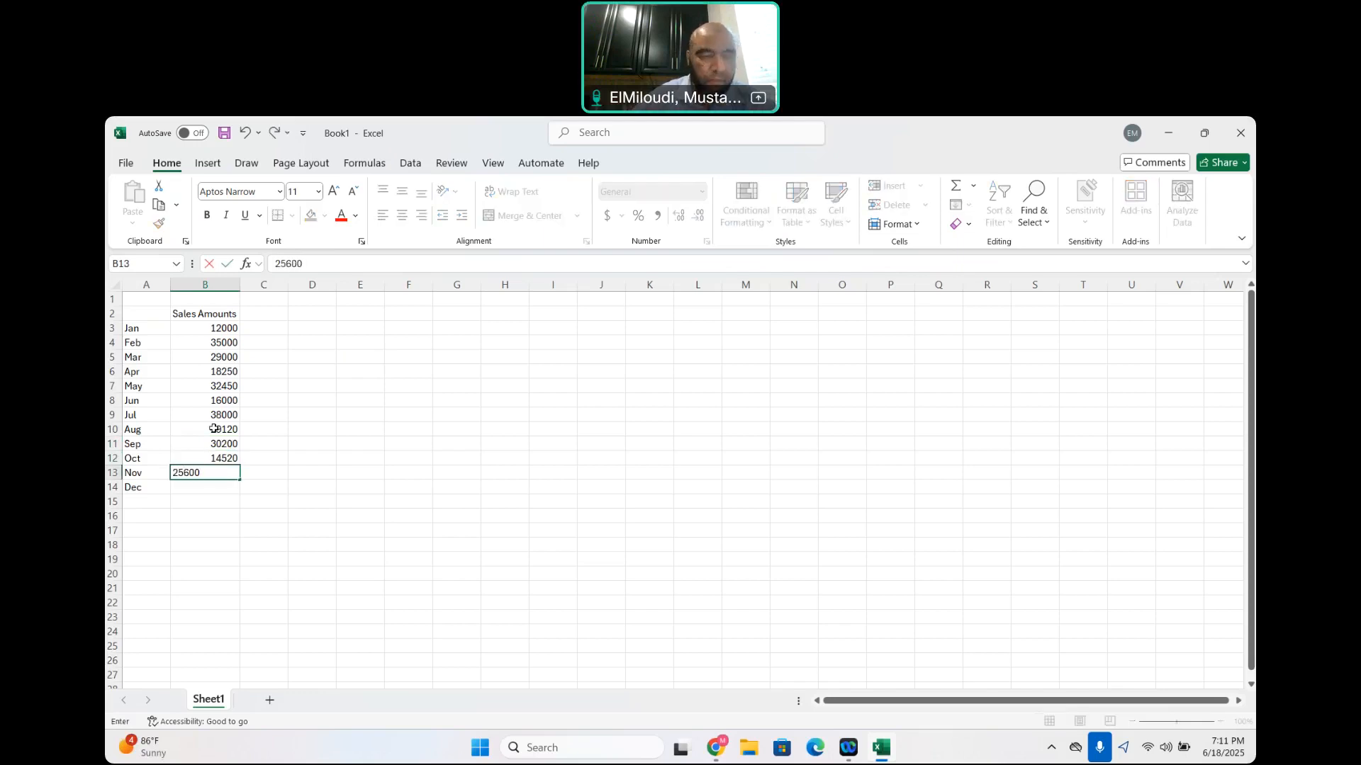
pyautogui.press('Return')
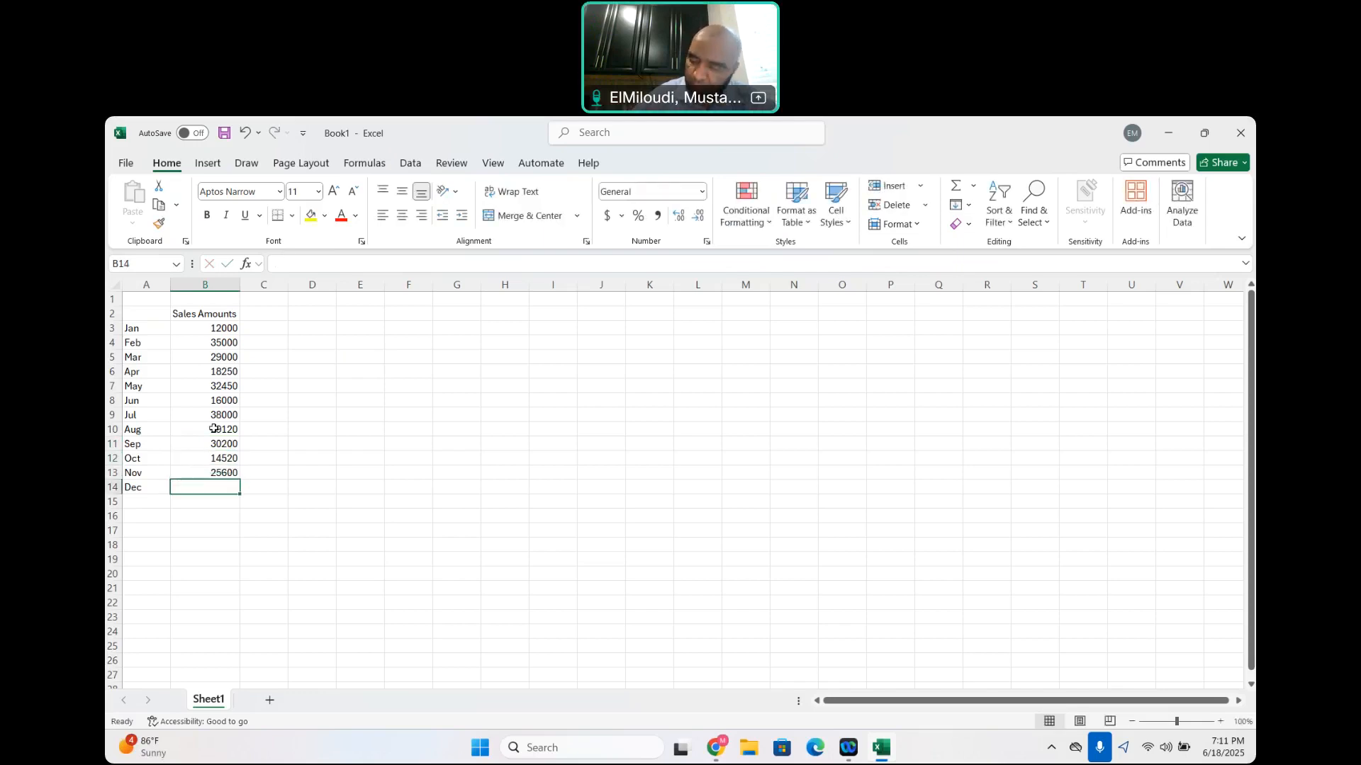
pyautogui.write('16900')
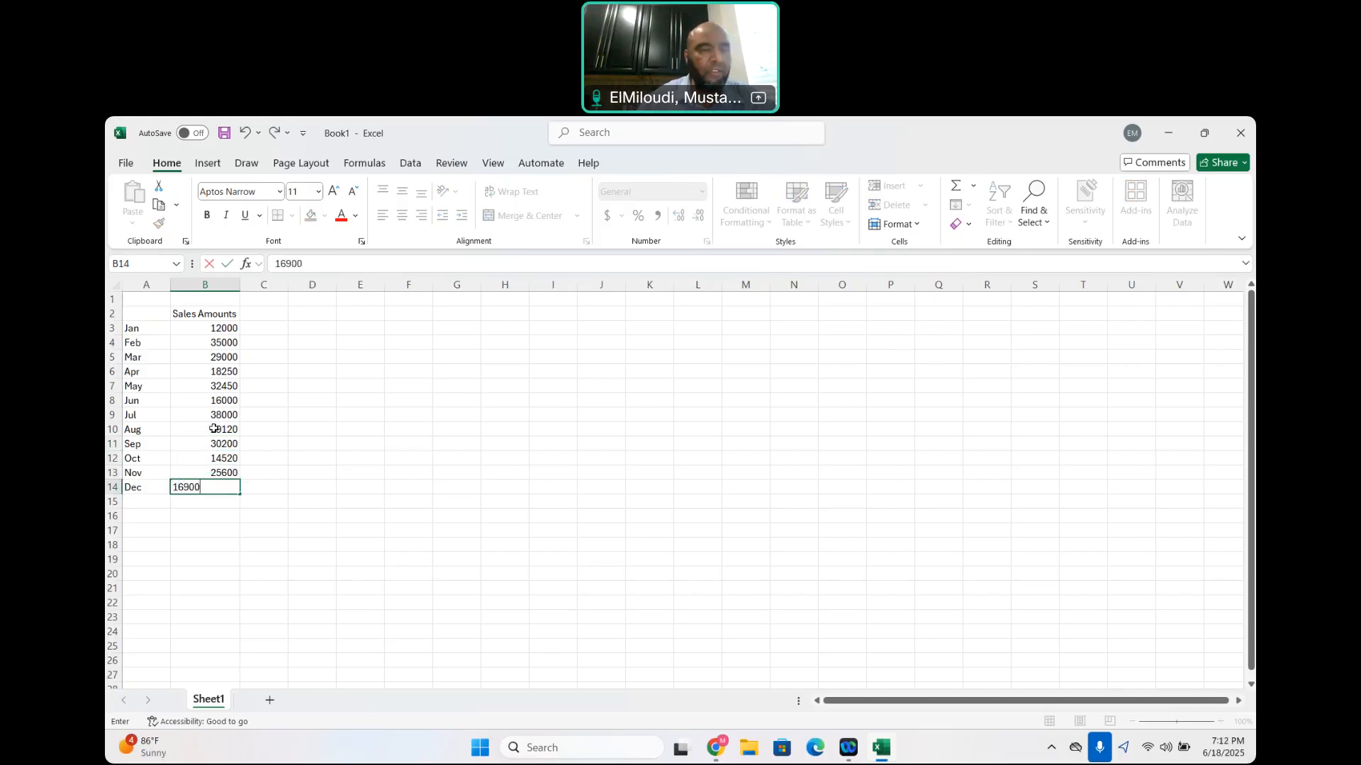
pyautogui.click(350, 418)
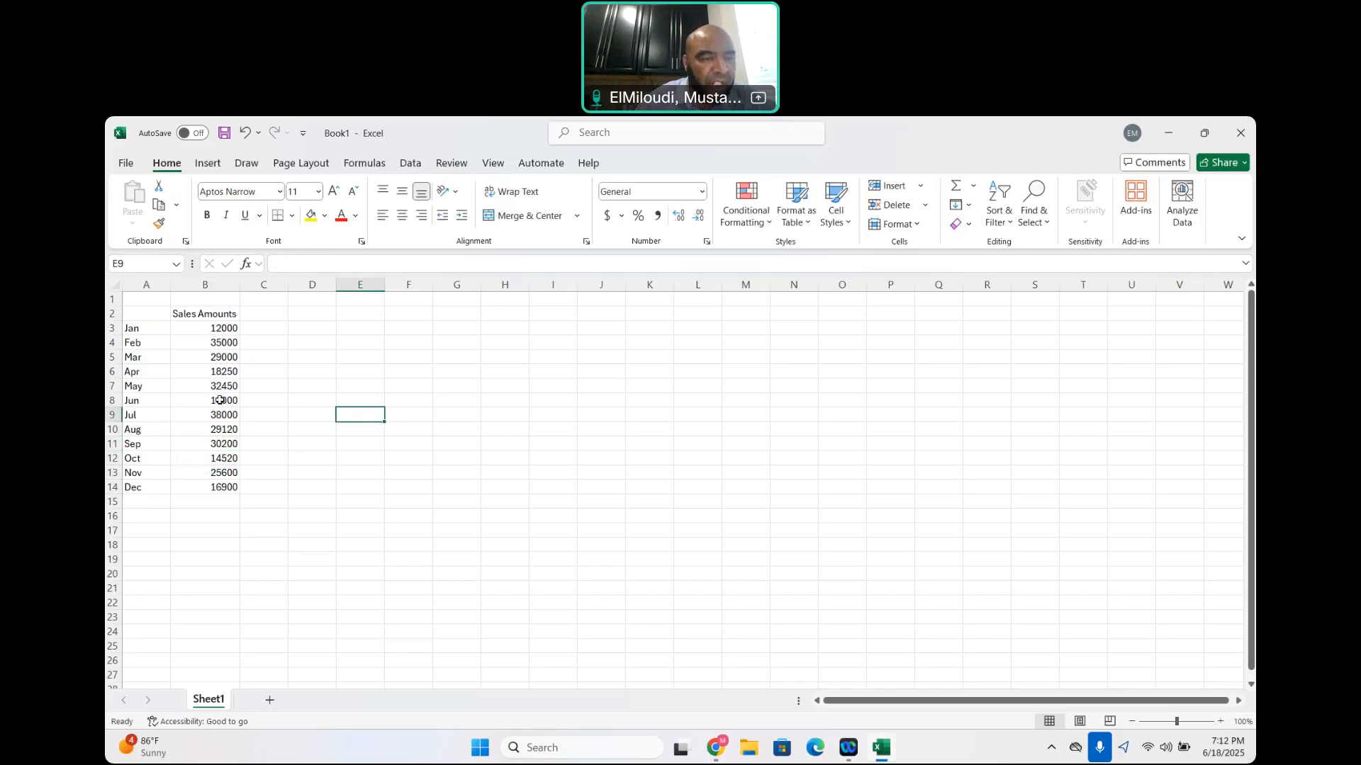
# Format the January sales amount in B3 as Currency with two decimals and the $ symbol, and fill it down through B14
pyautogui.click(219, 328)
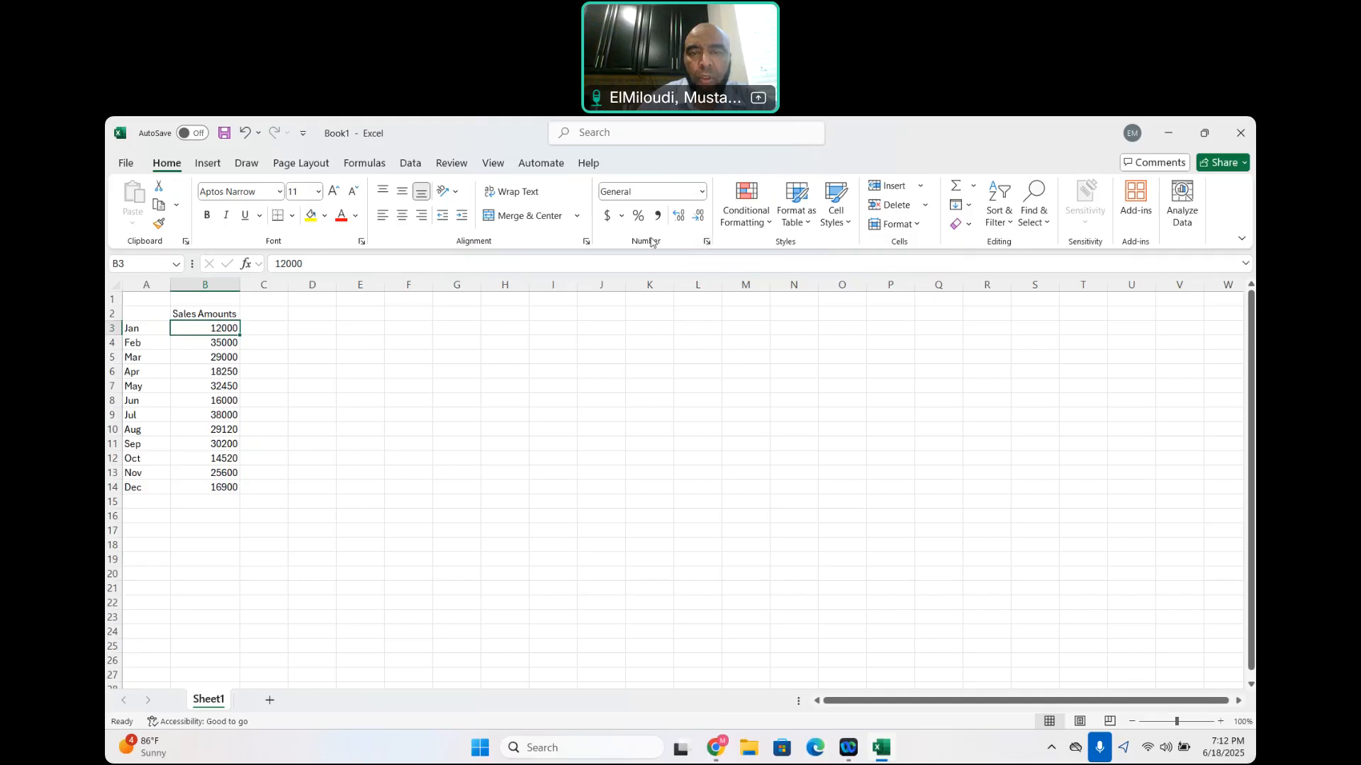
pyautogui.click(707, 244)
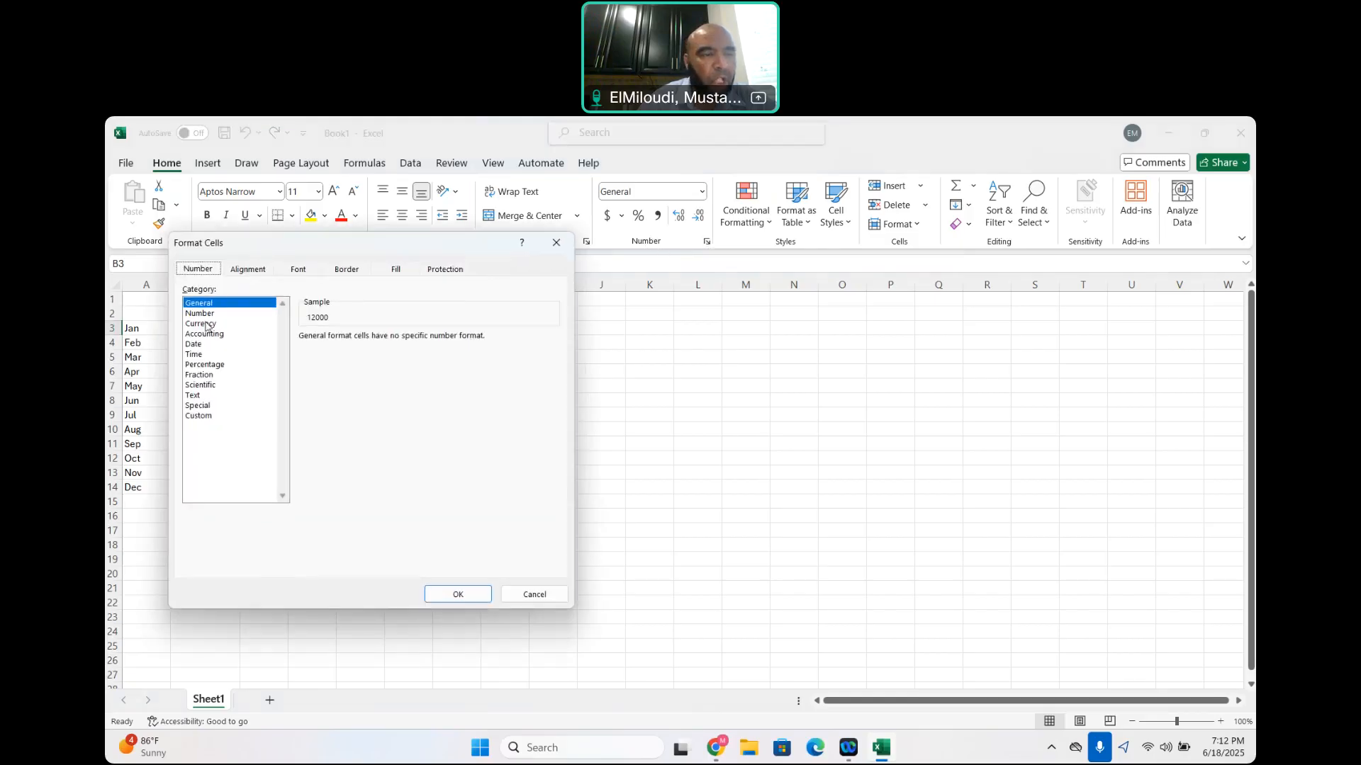
pyautogui.click(204, 324)
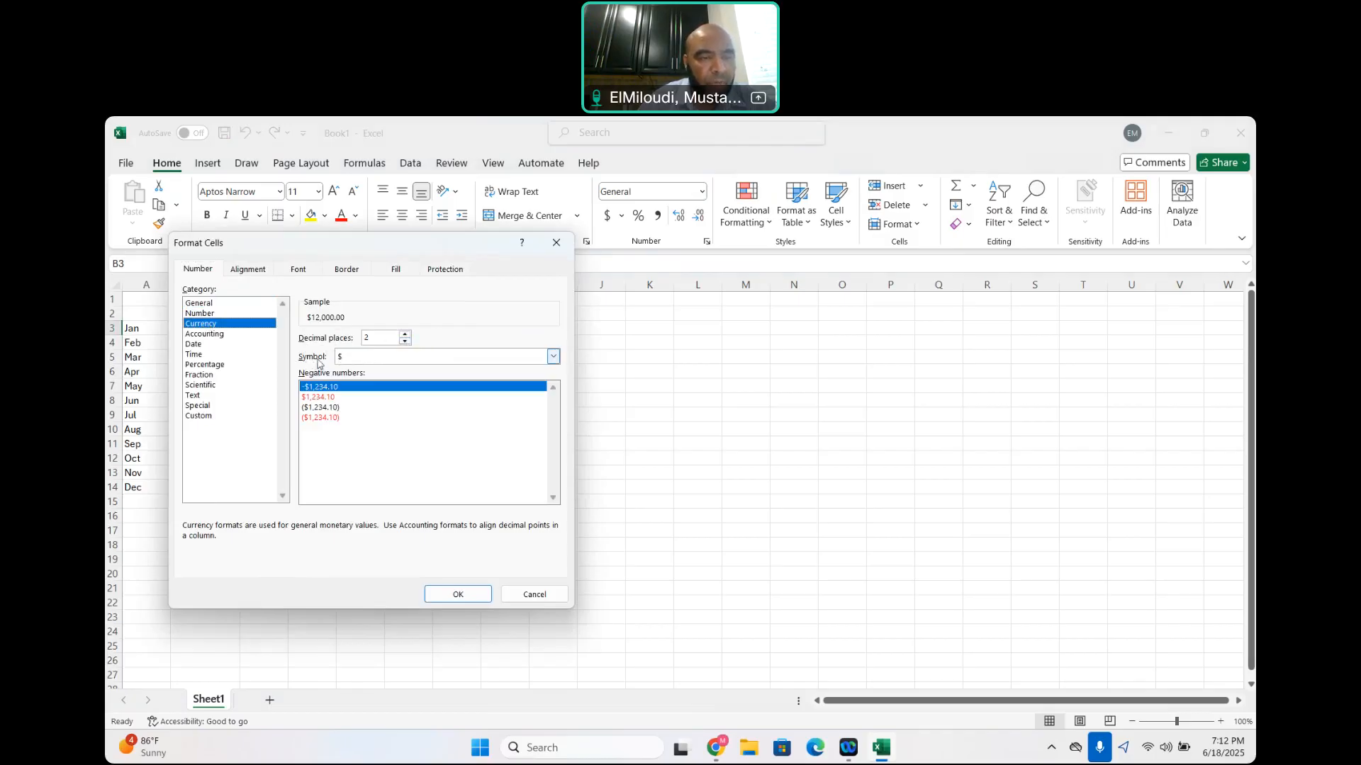
pyautogui.click(467, 593)
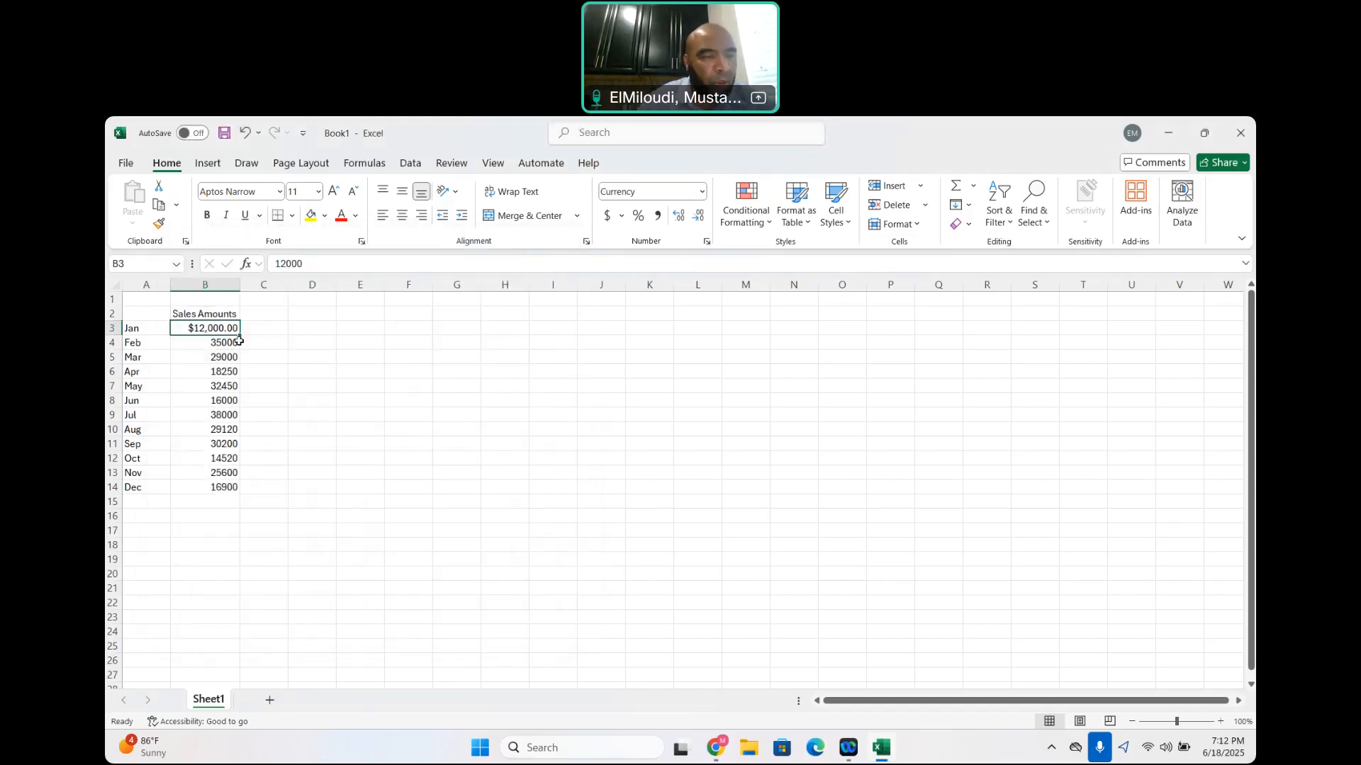
pyautogui.moveTo(239, 338); pyautogui.dragTo(243, 495)
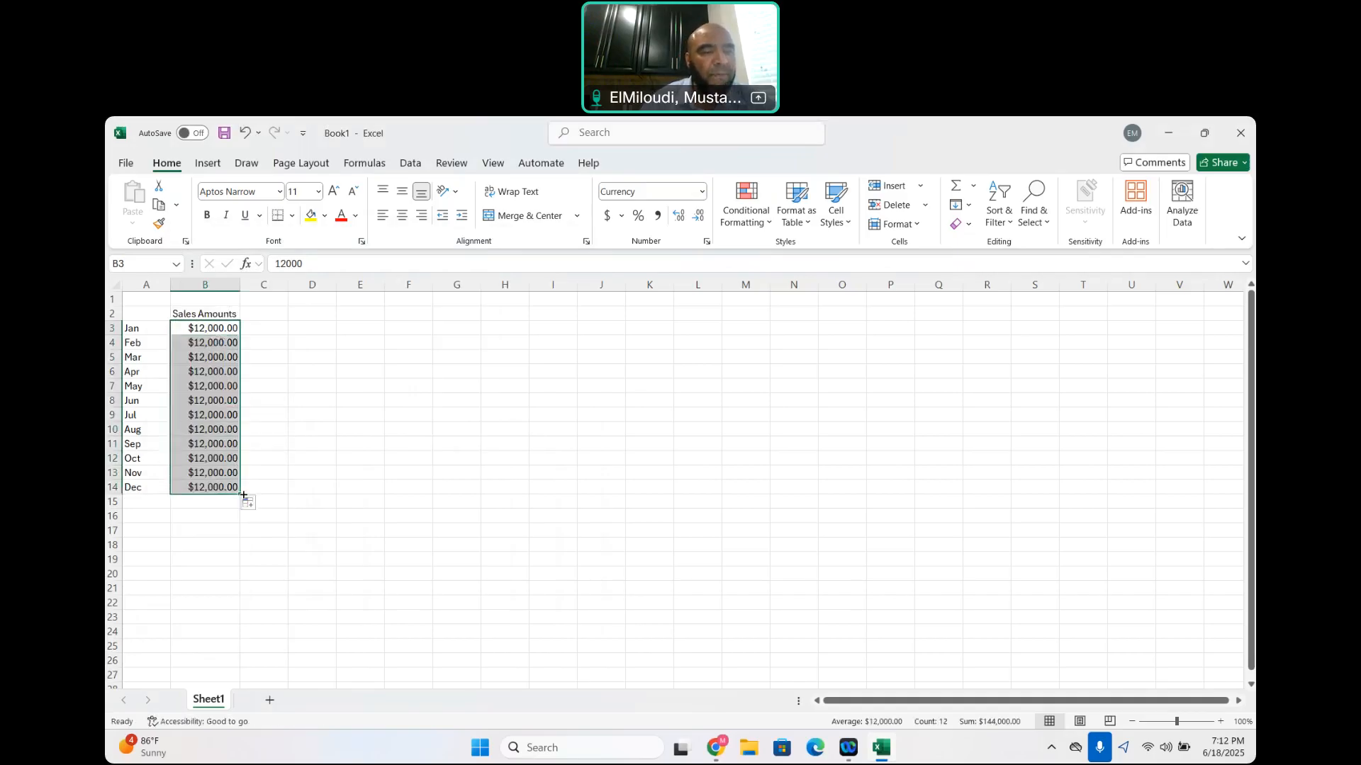
# Enter the heading Commission Rate in cell C2 and autofit the width of column C
pyautogui.click(272, 313)
pyautogui.write('Commission Rate')
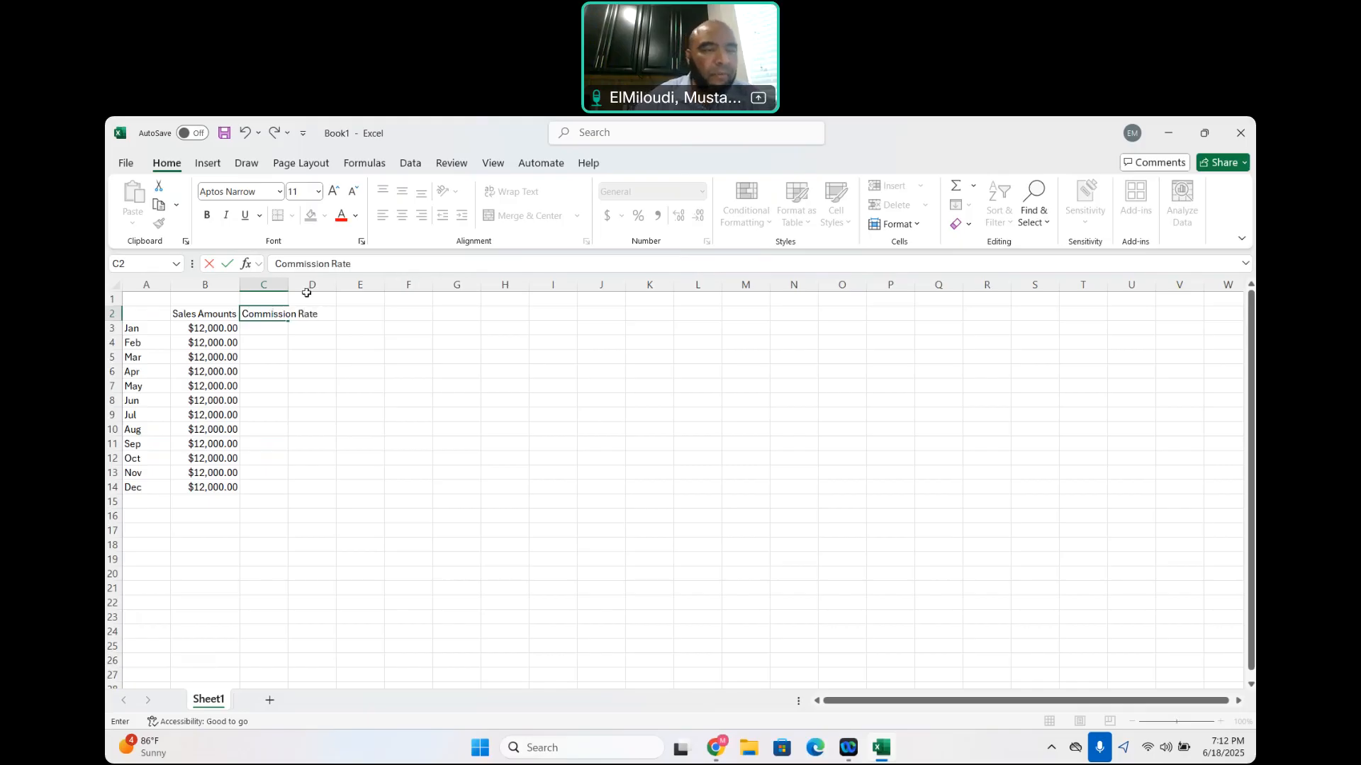
pyautogui.click(372, 356)
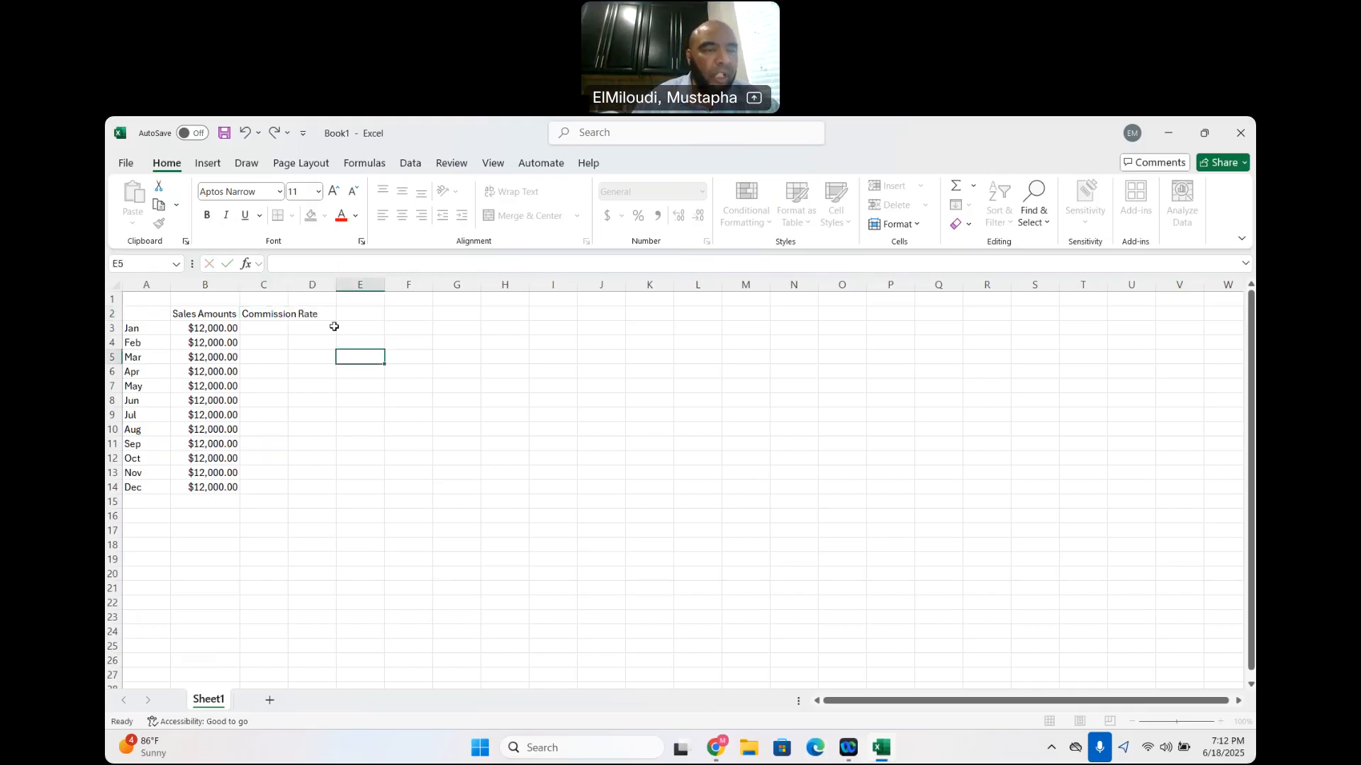
pyautogui.doubleClick(284, 281)
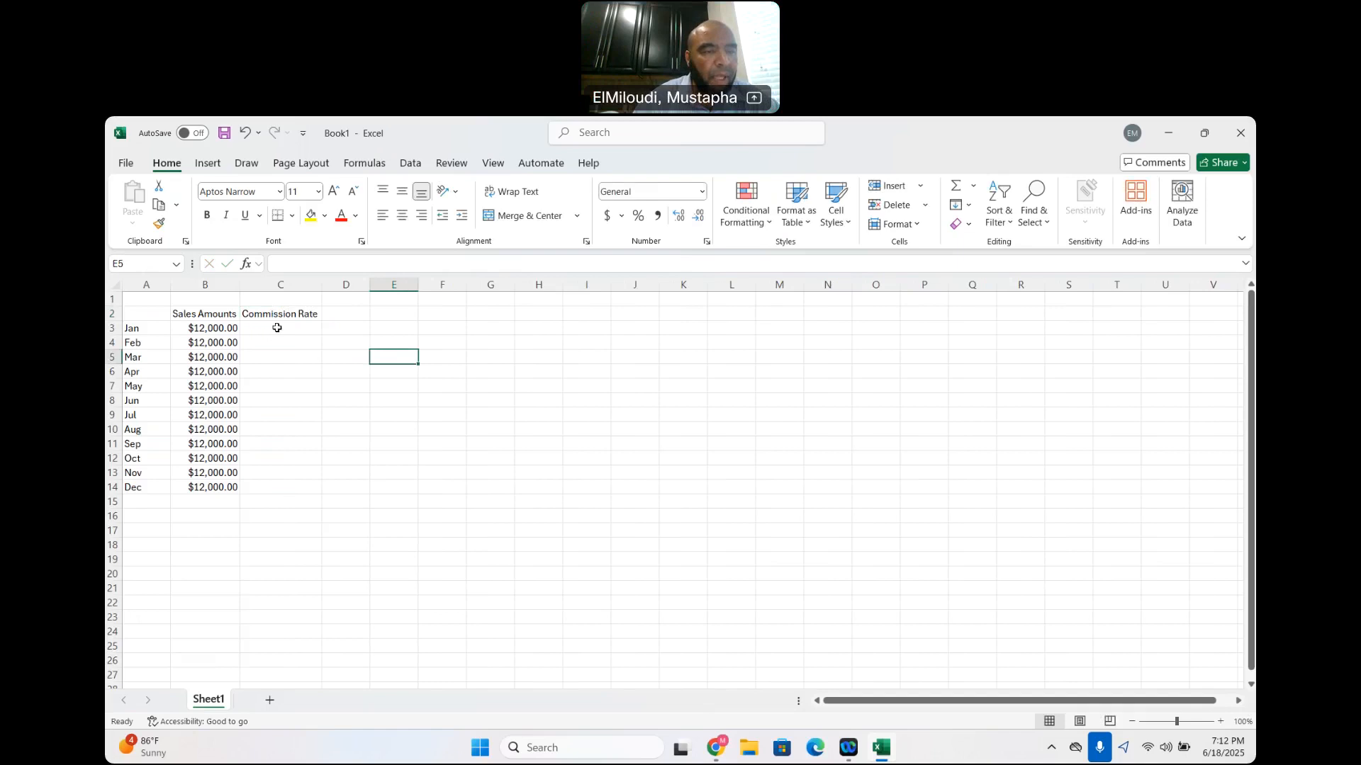
# Enter the January commission rate in cell C3 as the decimal 0.06
pyautogui.click(280, 328)
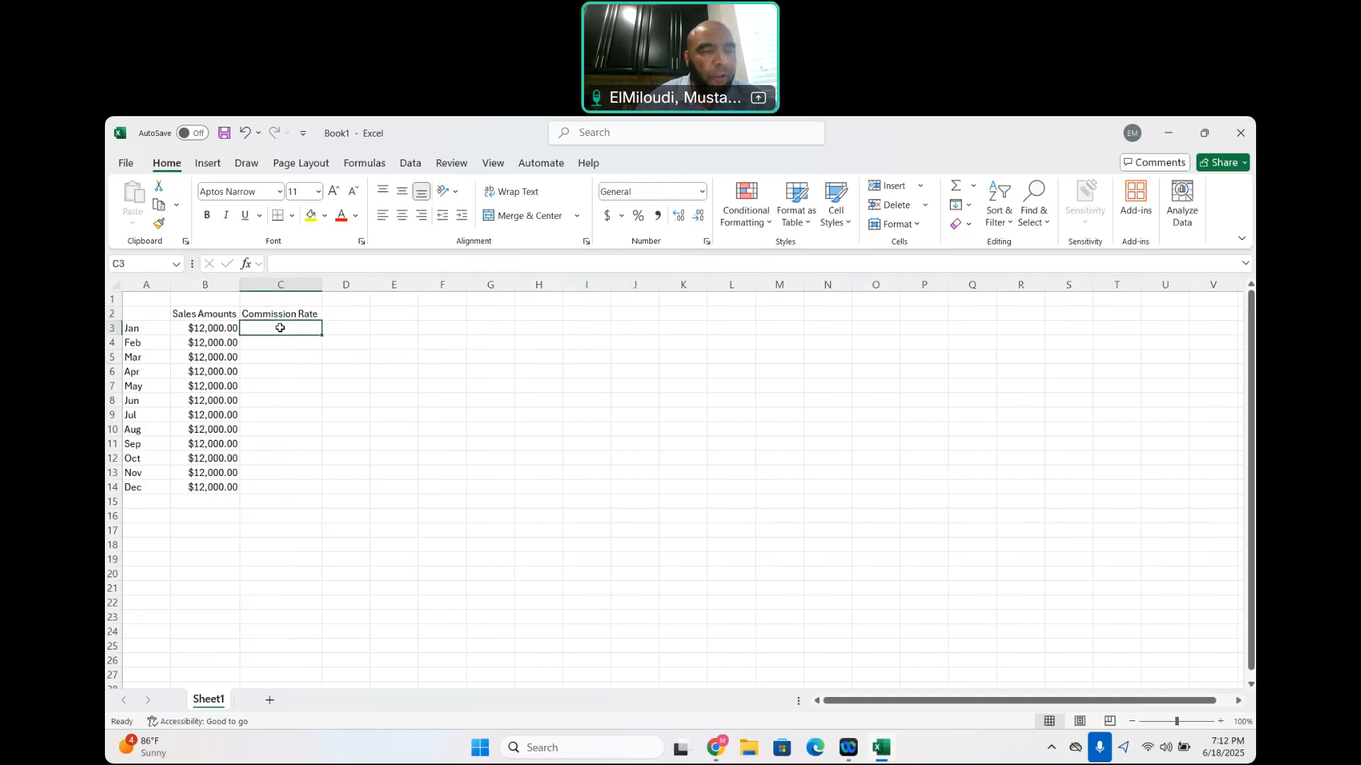
pyautogui.write('0.')
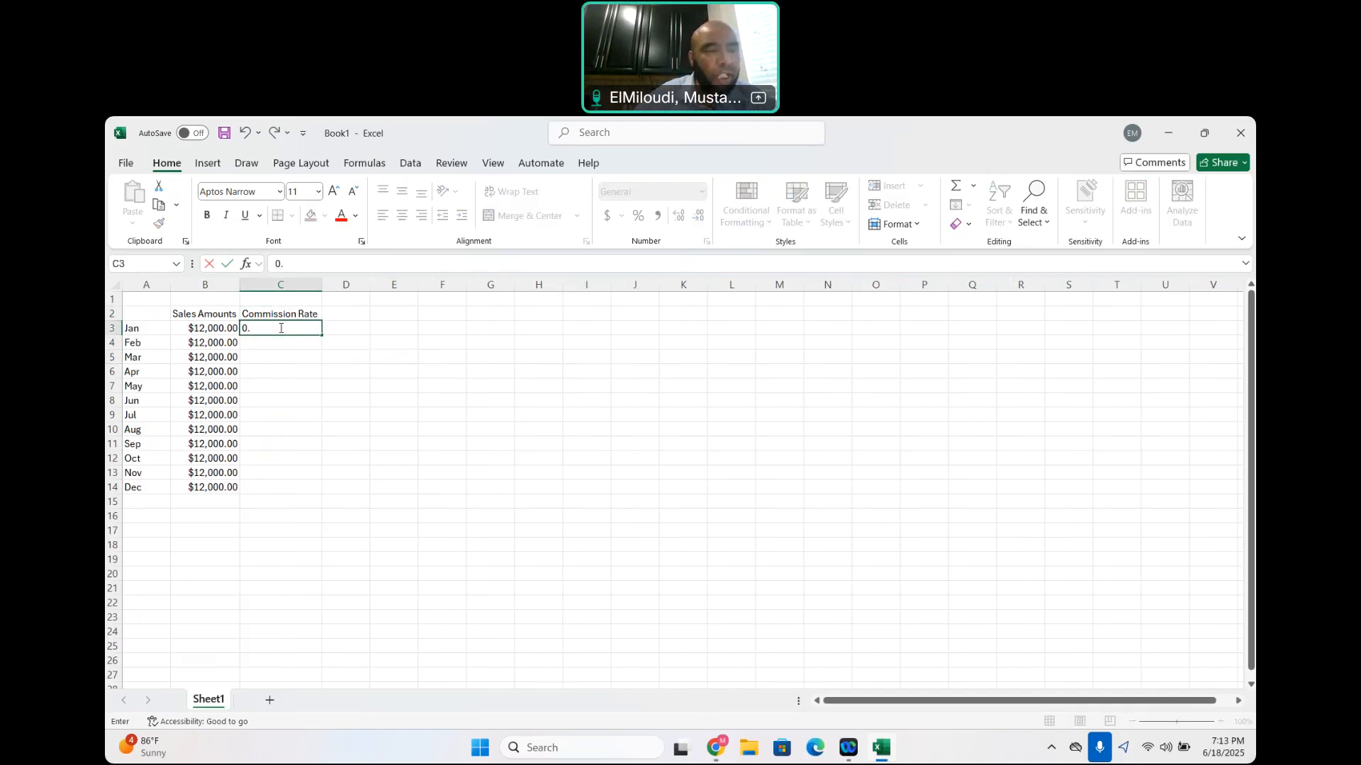
pyautogui.write('06')
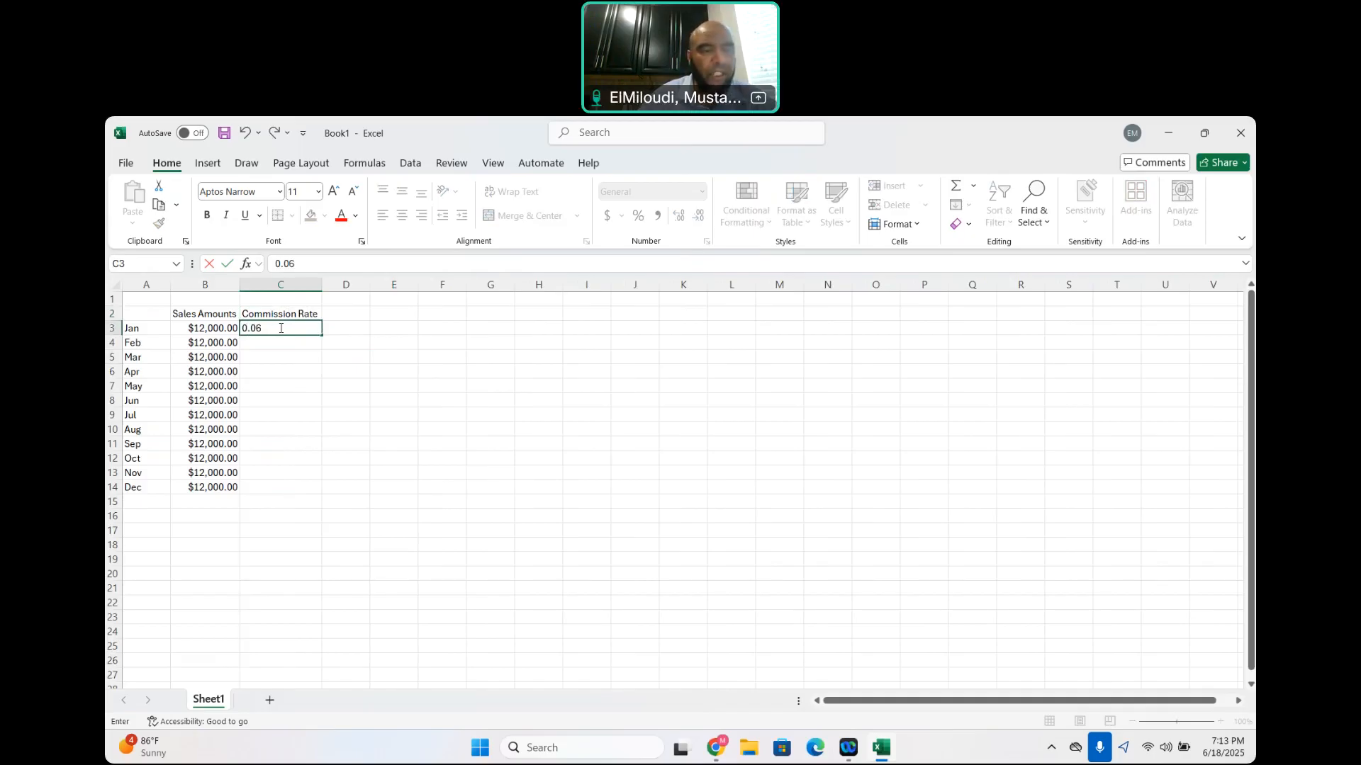
pyautogui.press('BackSpace')
pyautogui.press('BackSpace')
pyautogui.press('BackSpace')
pyautogui.write('6%')
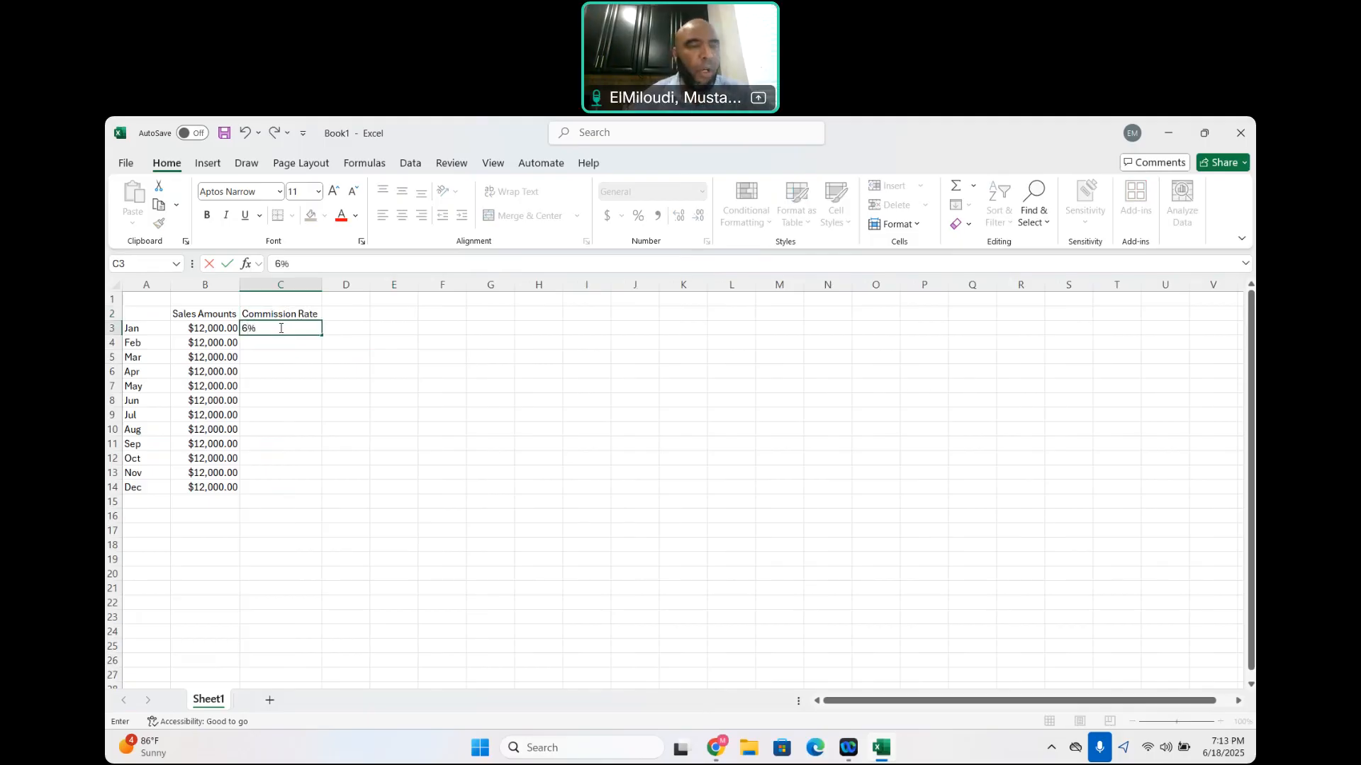
pyautogui.press('BackSpace')
pyautogui.press('BackSpace')
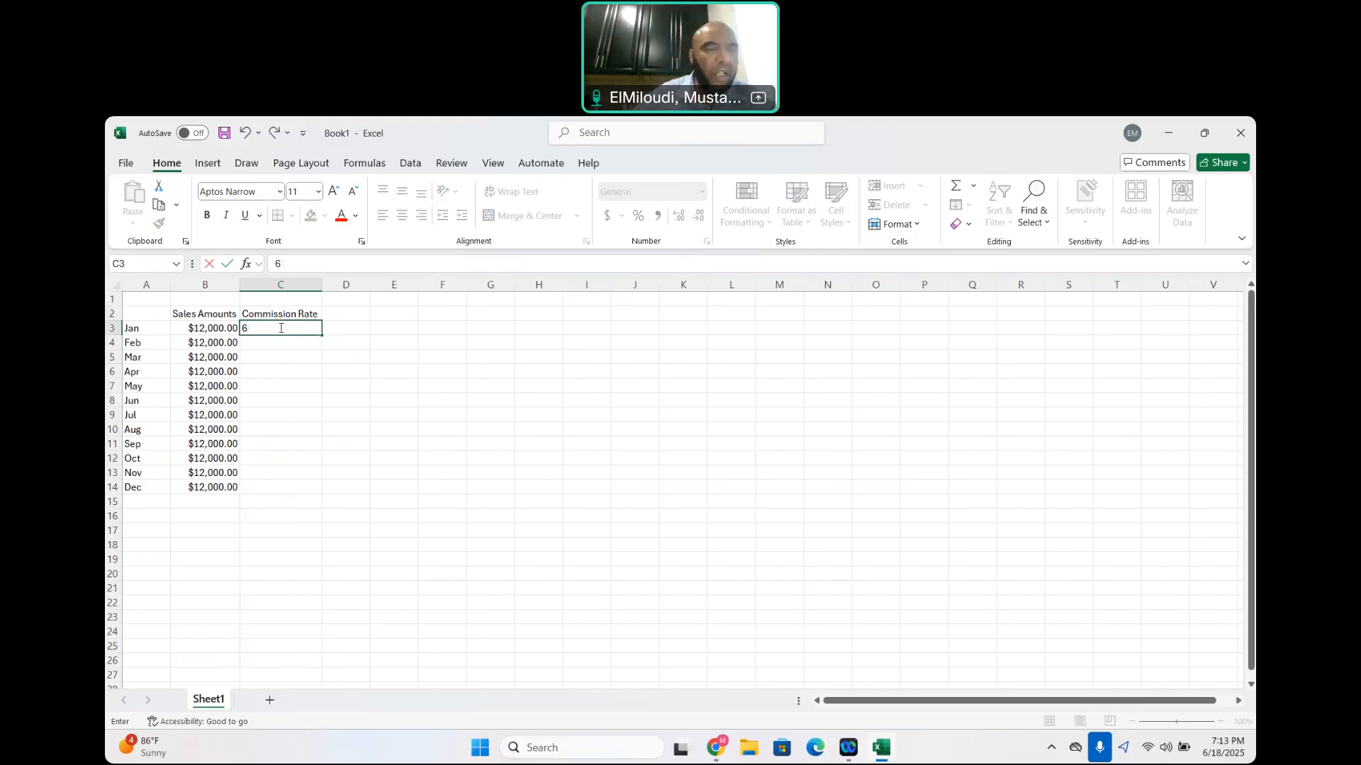
pyautogui.write('0')
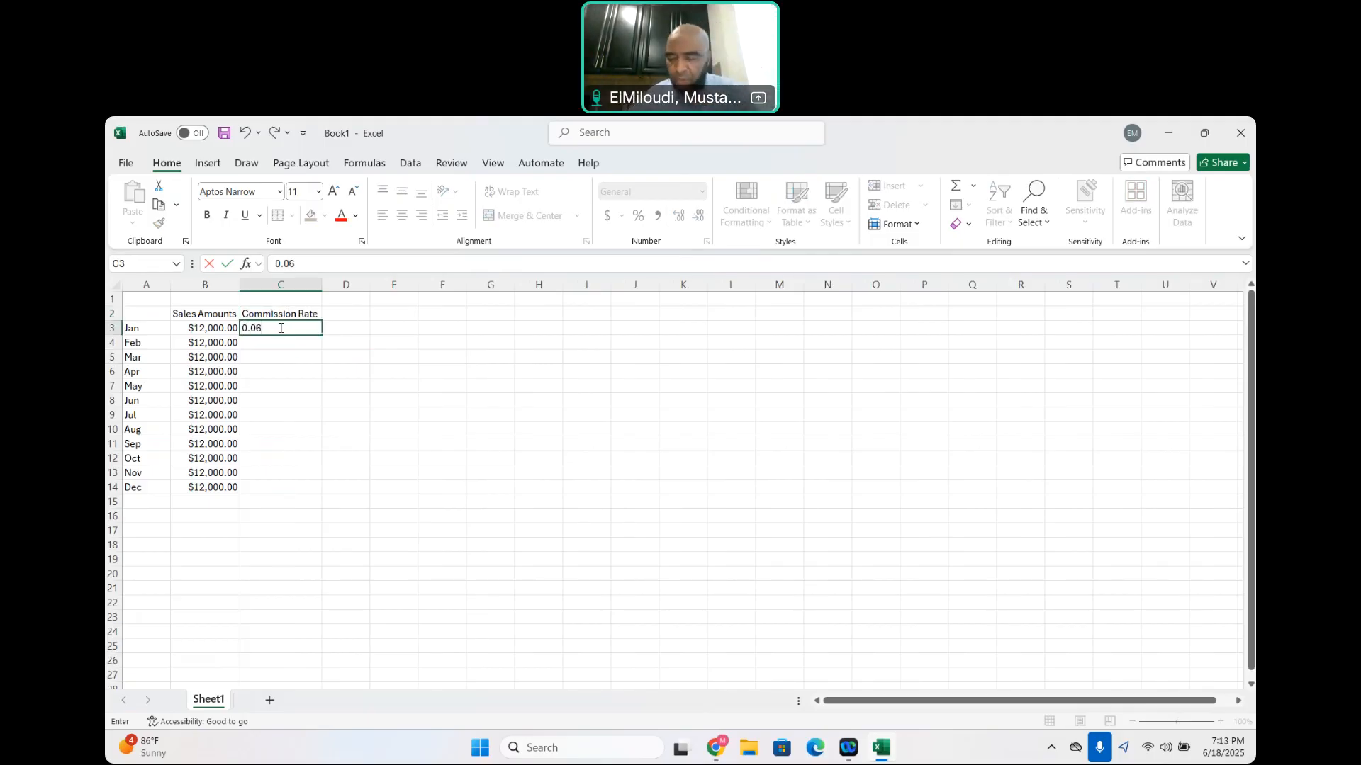
pyautogui.press('Return')
# Enter the February and March commission rates 0.05 and 0.03 in cells C4 and C5
pyautogui.write('0.0')
pyautogui.press('Return')
pyautogui.write('0.03')
pyautogui.press('Return')
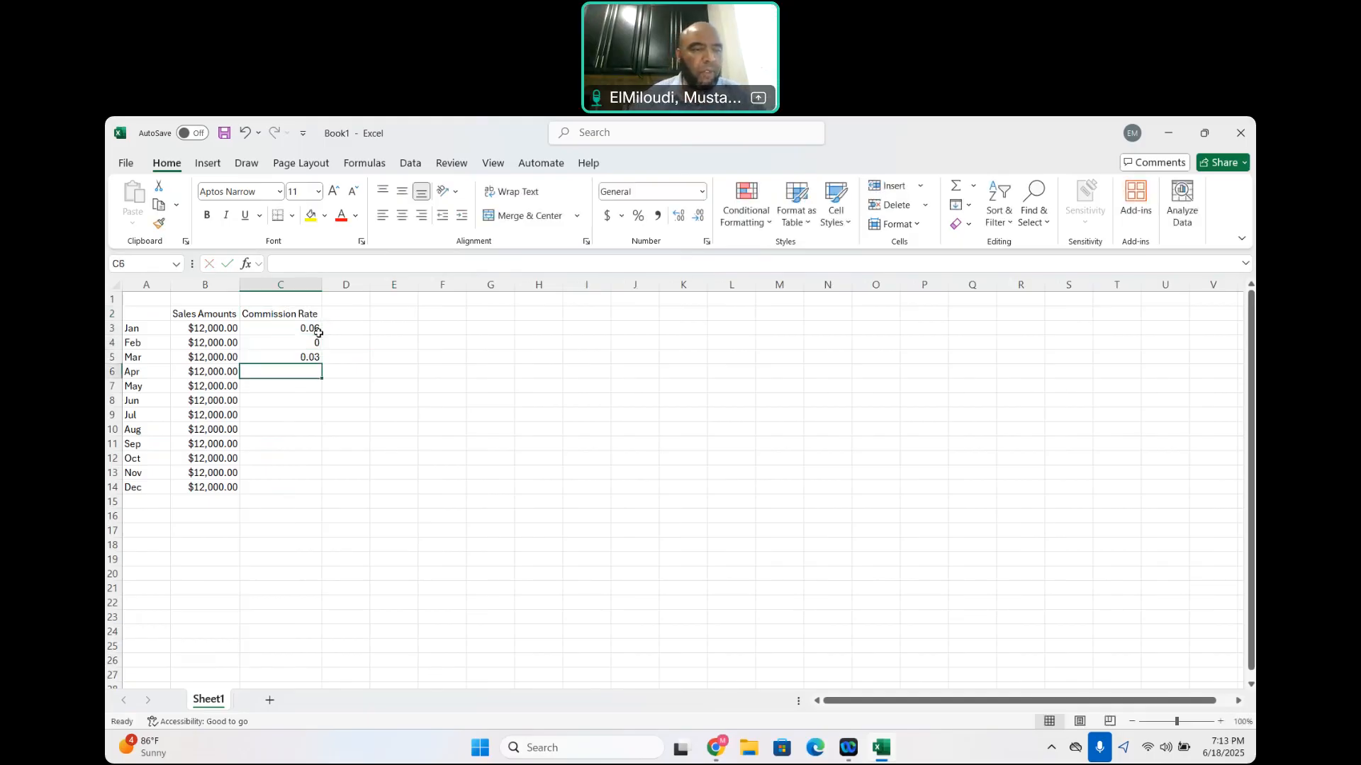
pyautogui.click(302, 339)
pyautogui.write('0.05')
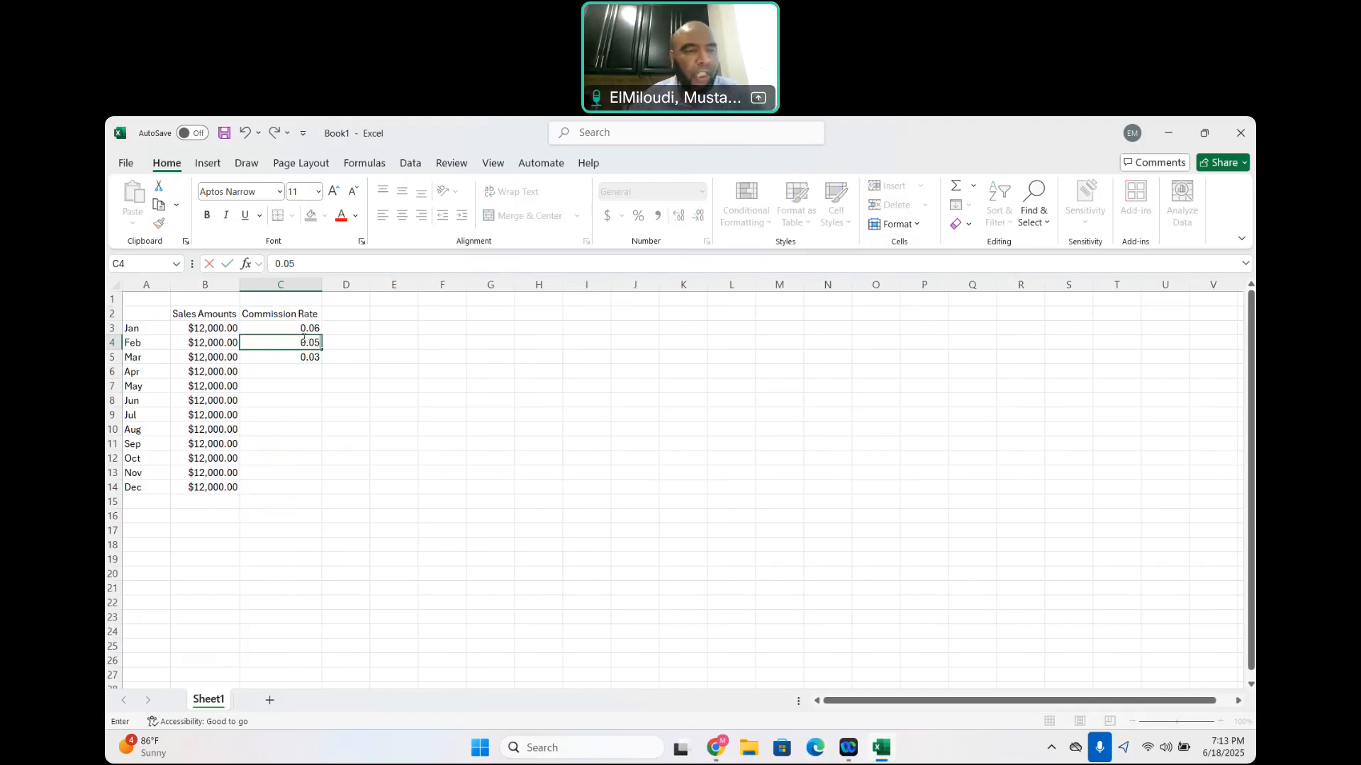
pyautogui.press('Return')
pyautogui.press('Return')
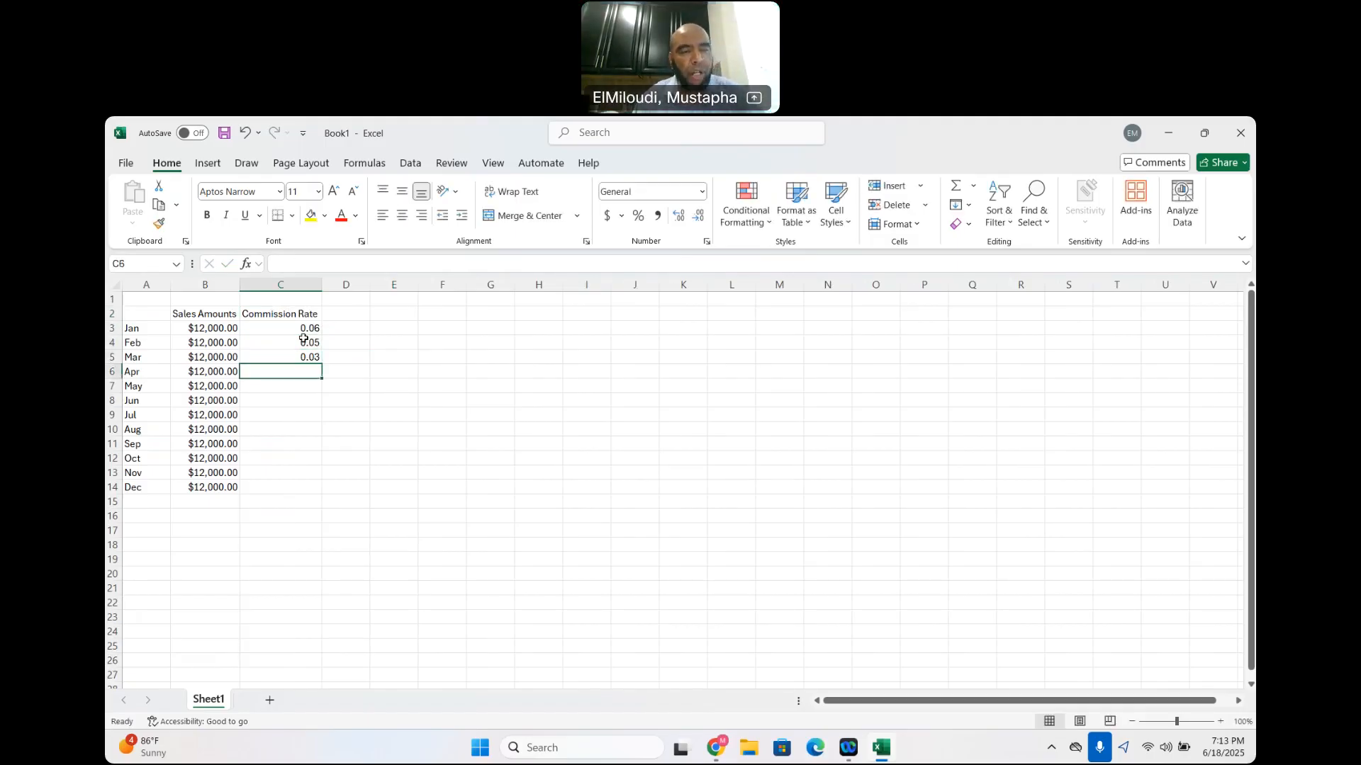
# Enter the April to July commission rates 0.05, 0.02, 0.07 and 0.06 in cells C6 through C9
pyautogui.write('0.05')
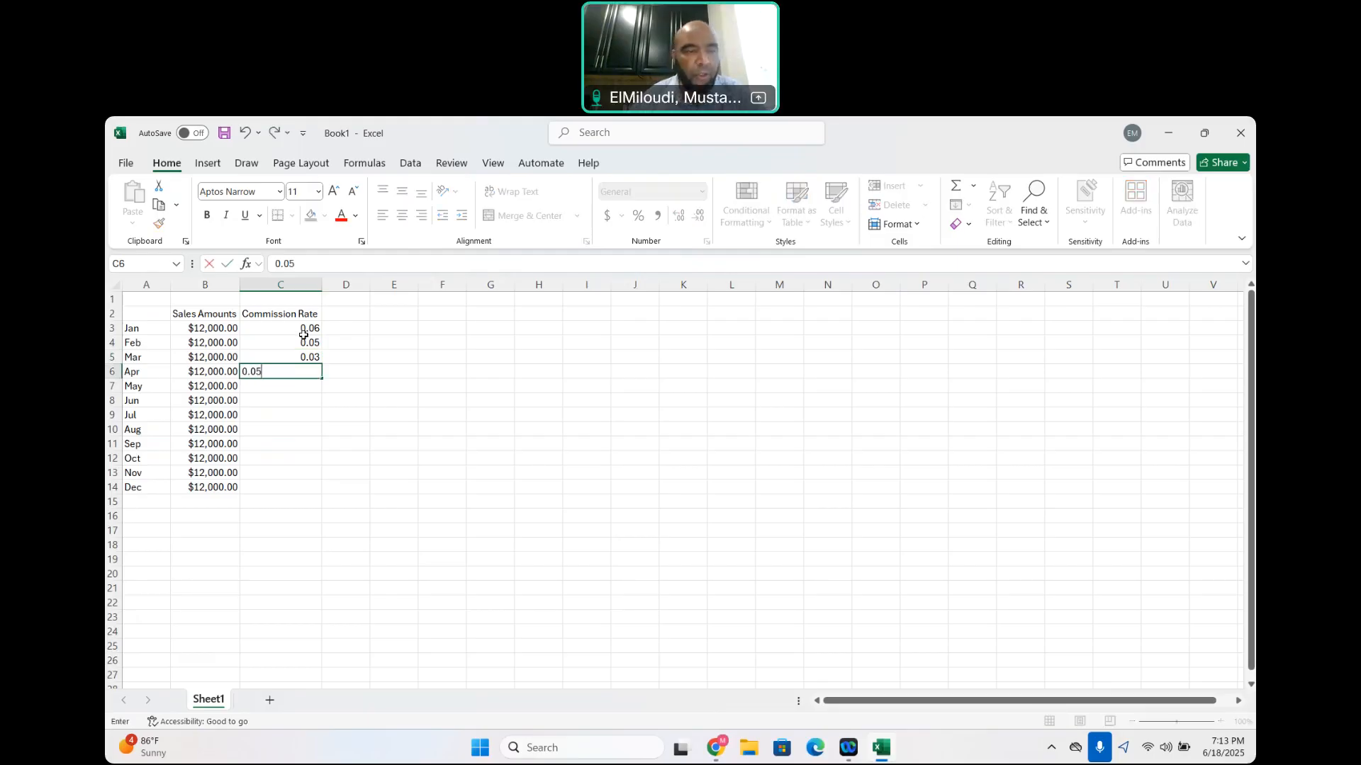
pyautogui.press('Return')
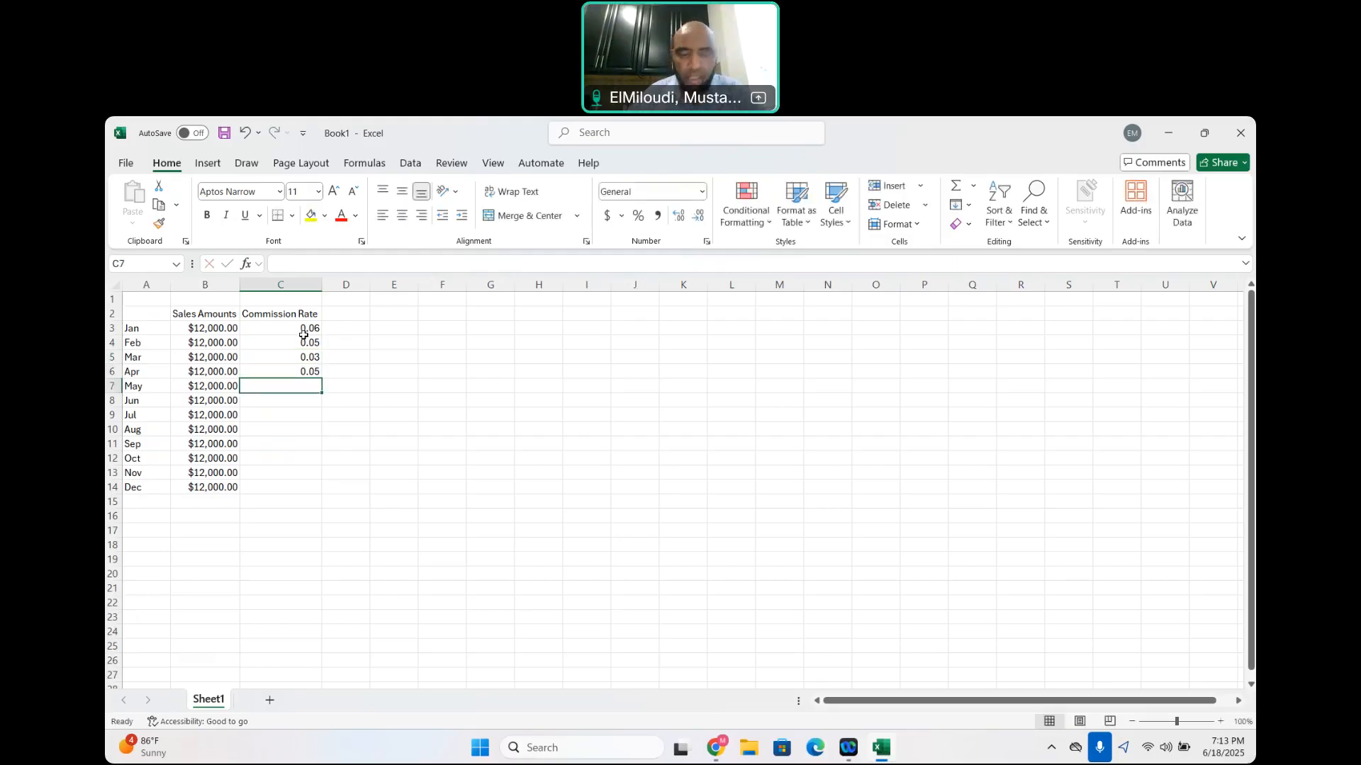
pyautogui.write('0.02')
pyautogui.press('Return')
pyautogui.write('0.07')
pyautogui.press('Return')
pyautogui.write('0.06')
pyautogui.press('Return')
# Enter the August to December commission rates 0.05, 0.04, 0.03, 0.02 and 0.05 in cells C10 through C14
pyautogui.write('0.05')
pyautogui.press('Return')
pyautogui.write('0.04')
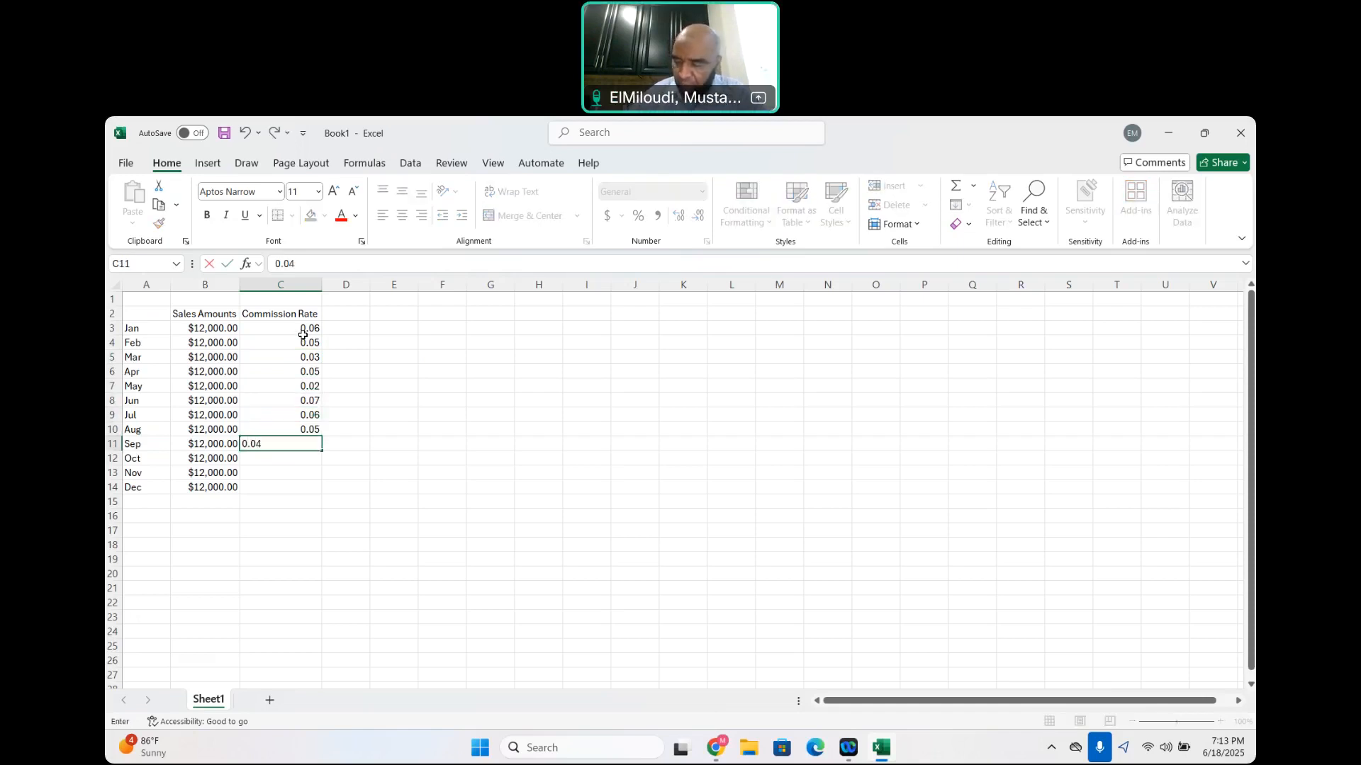
pyautogui.press('Return')
pyautogui.write('0.03')
pyautogui.press('Return')
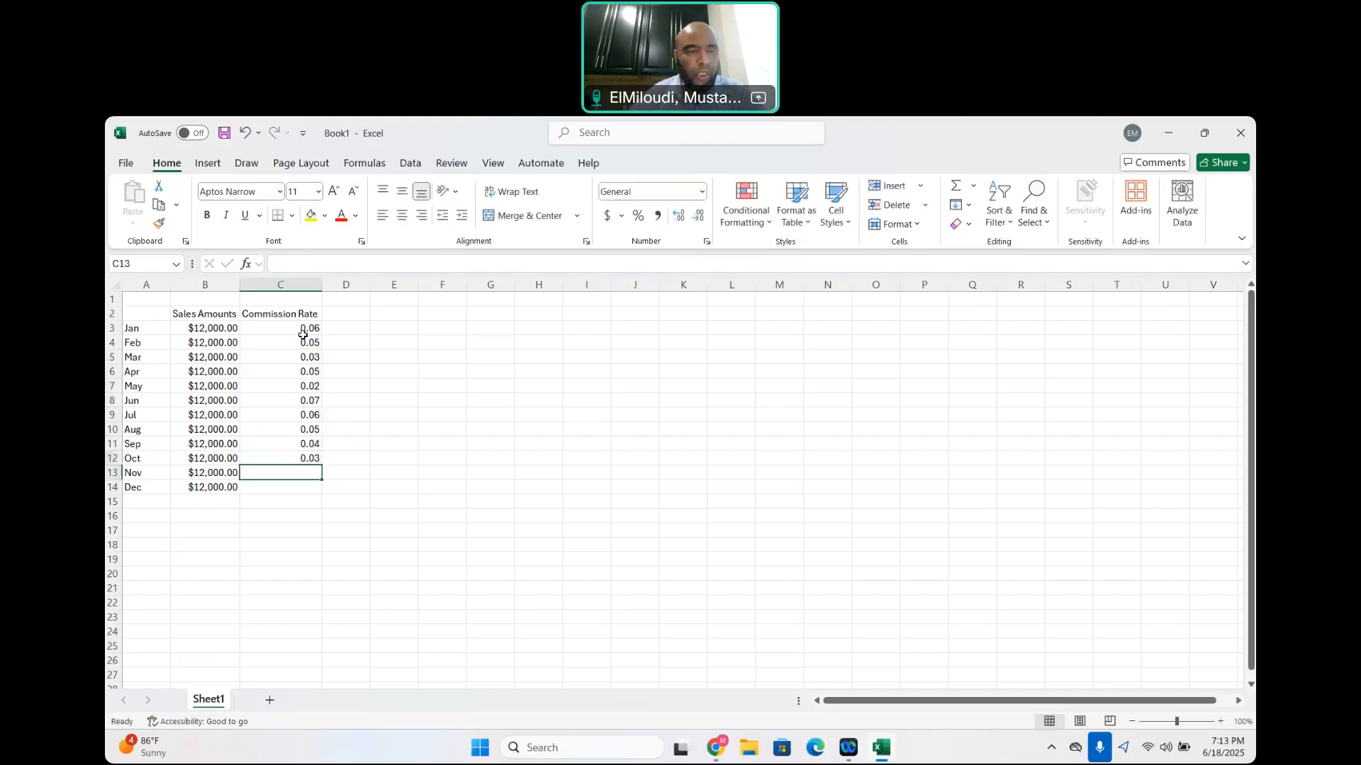
pyautogui.write('0.02')
pyautogui.press('Return')
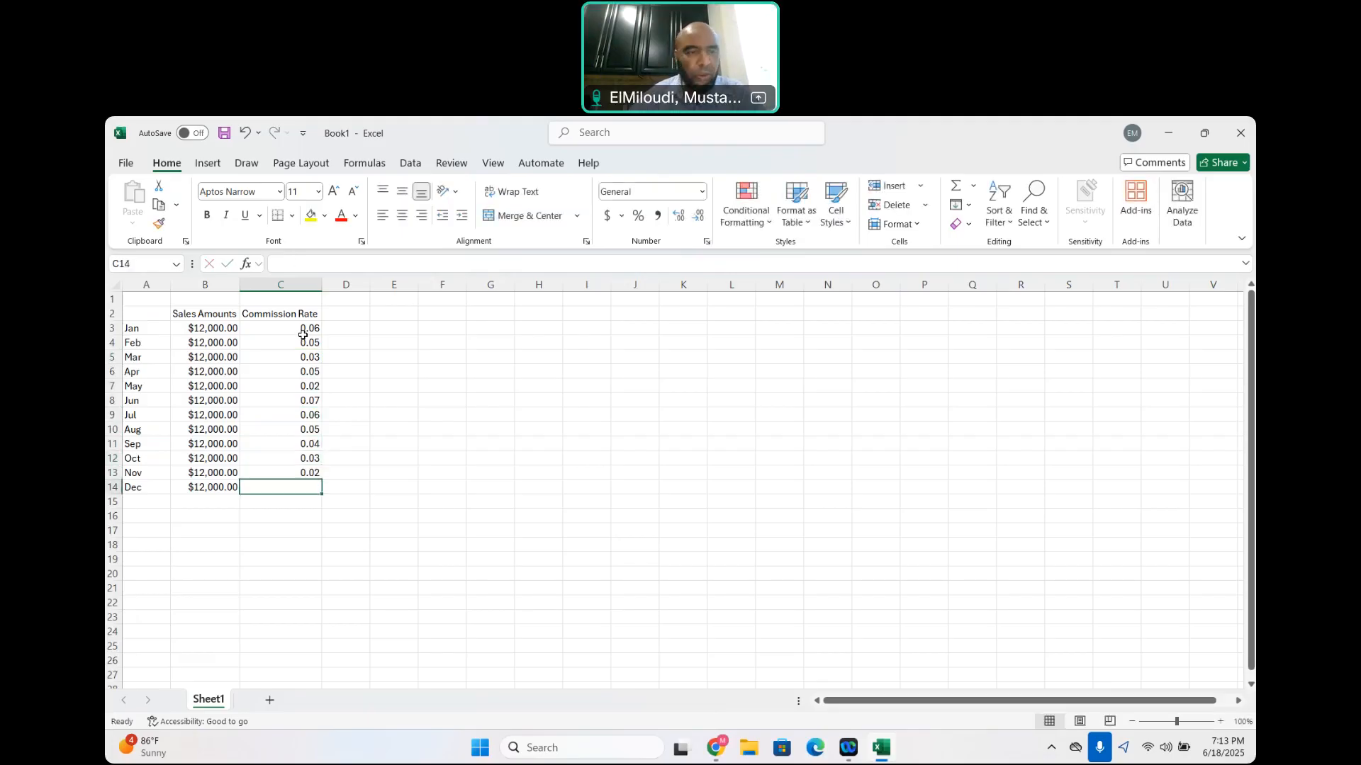
pyautogui.write('0.05')
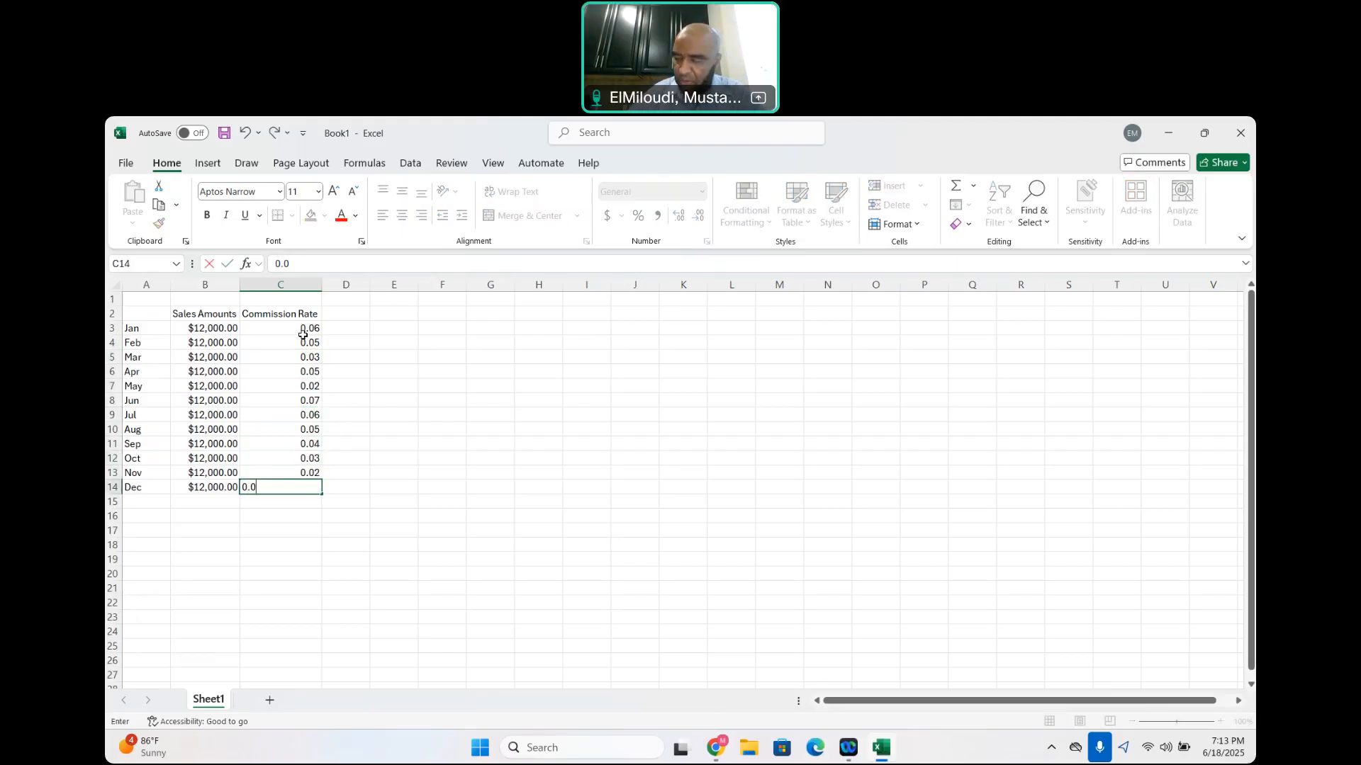
# Add the header Commission in cell D2 and widen column D to fit it
pyautogui.click(358, 312)
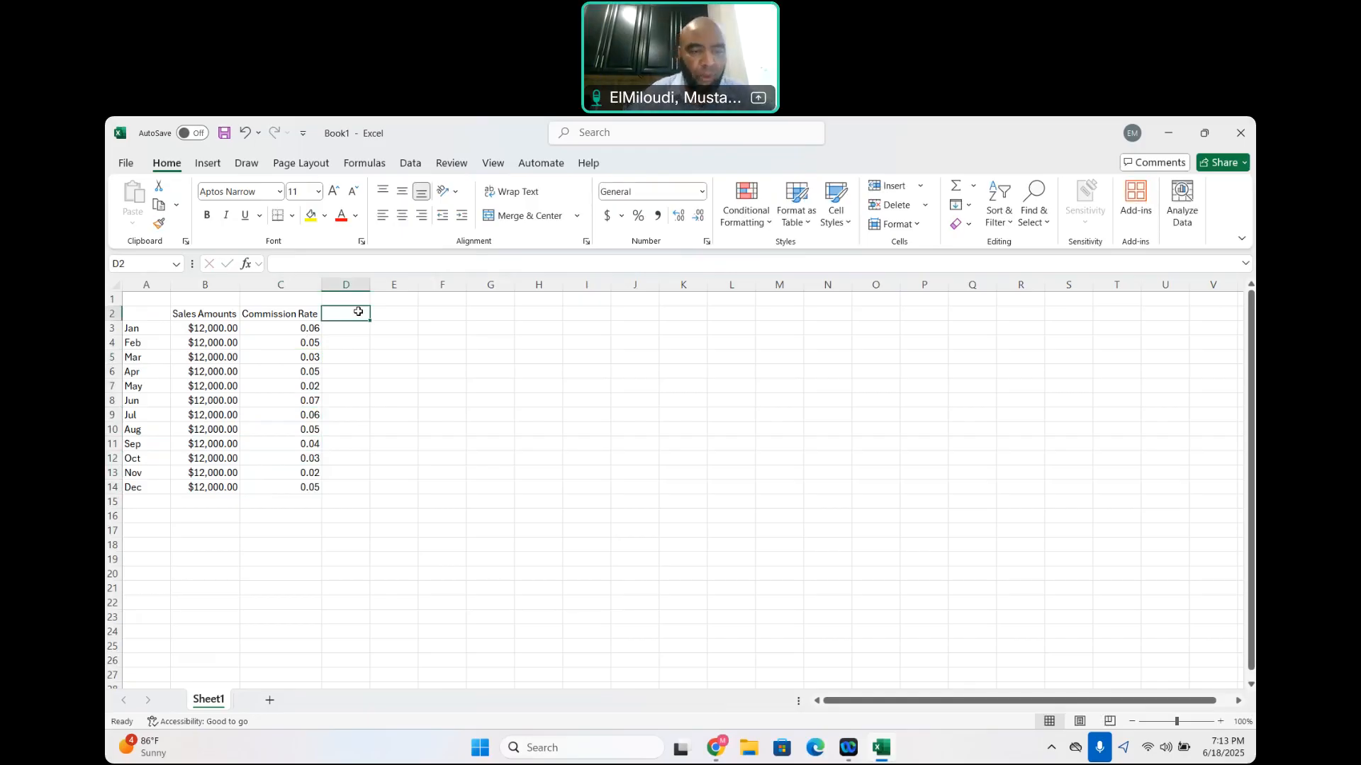
pyautogui.write('Commission')
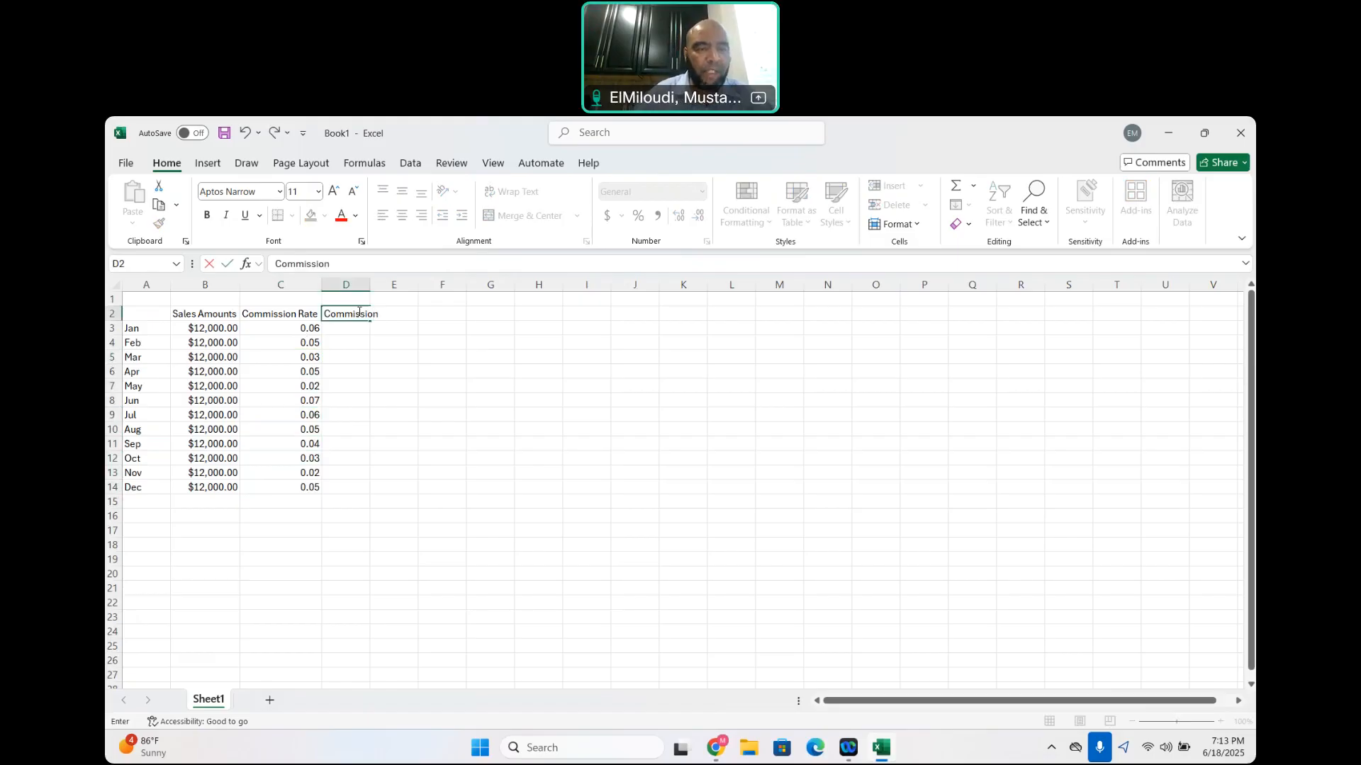
pyautogui.click(435, 328)
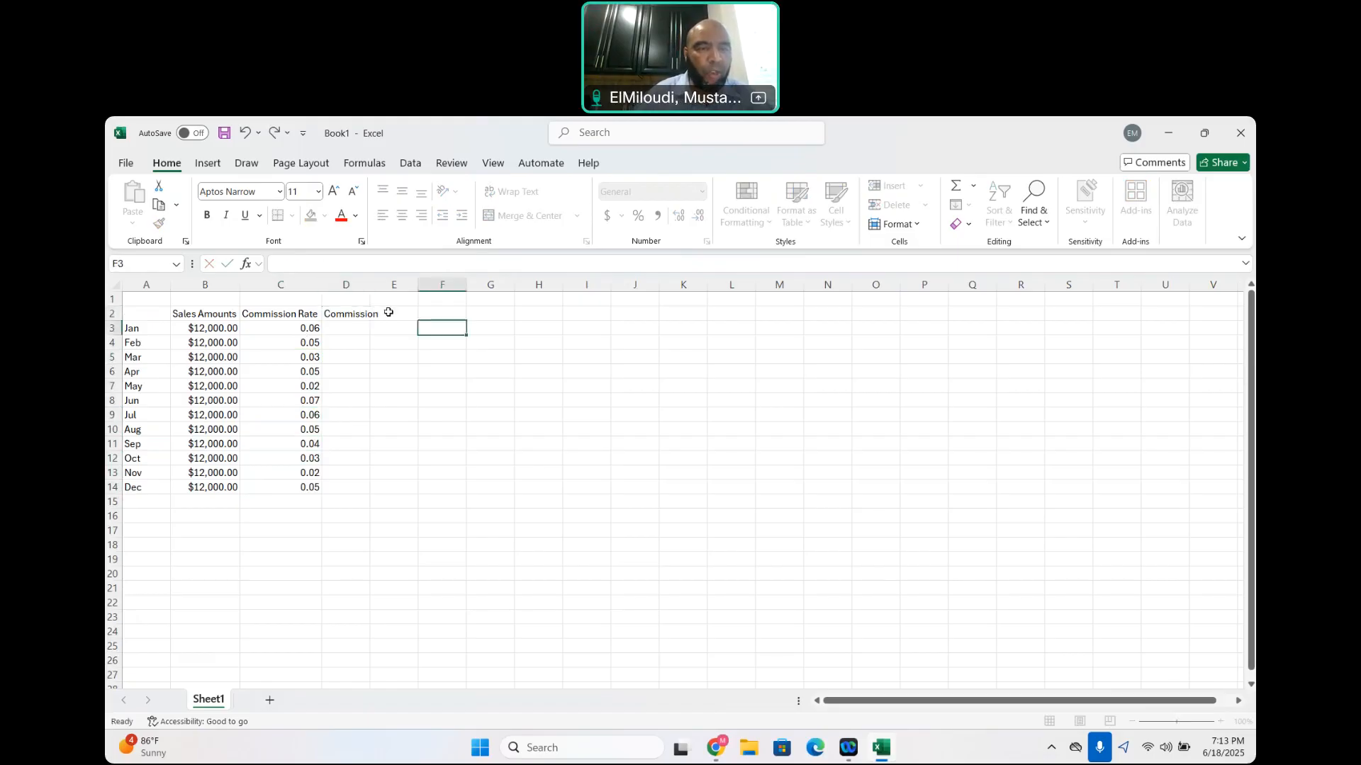
pyautogui.doubleClick(369, 285)
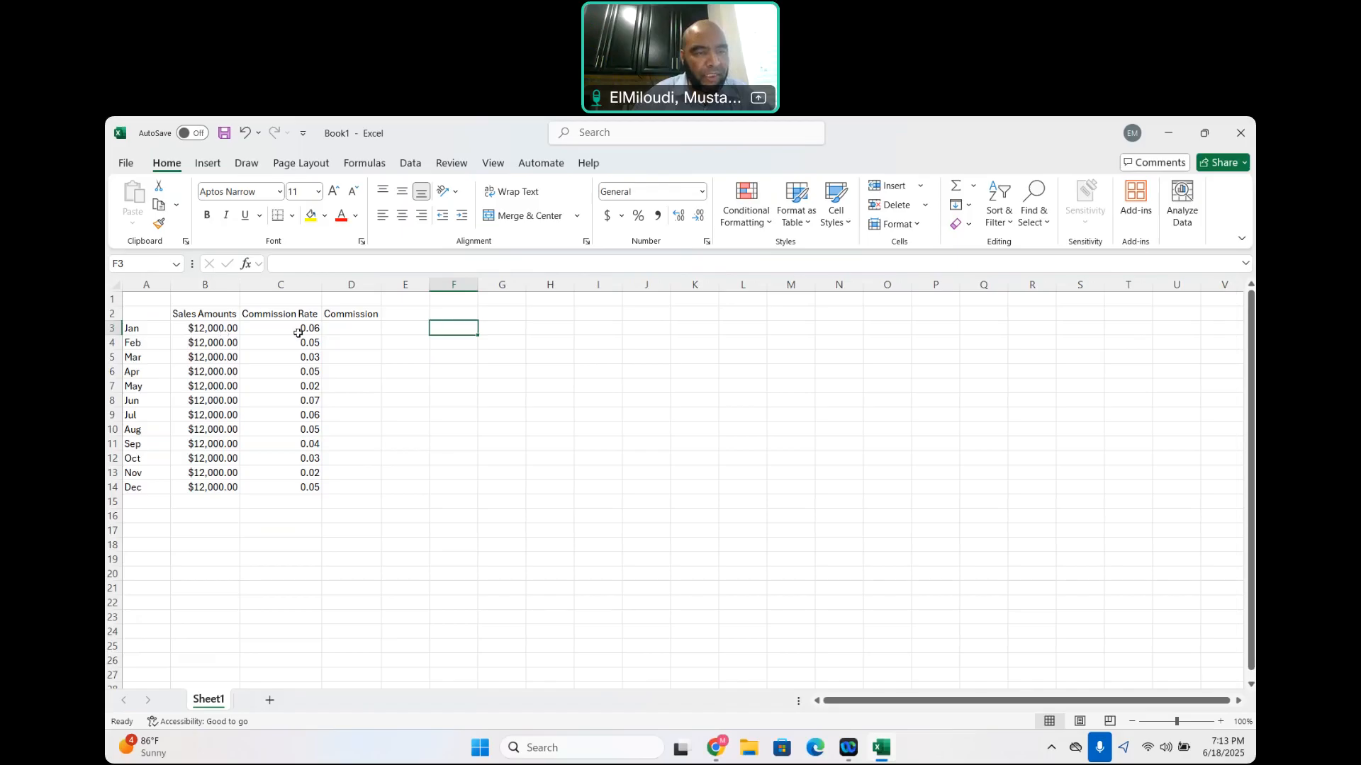
# Begin the January commission formula in cell D3 with a reference to the sales amount in B3
pyautogui.click(360, 329)
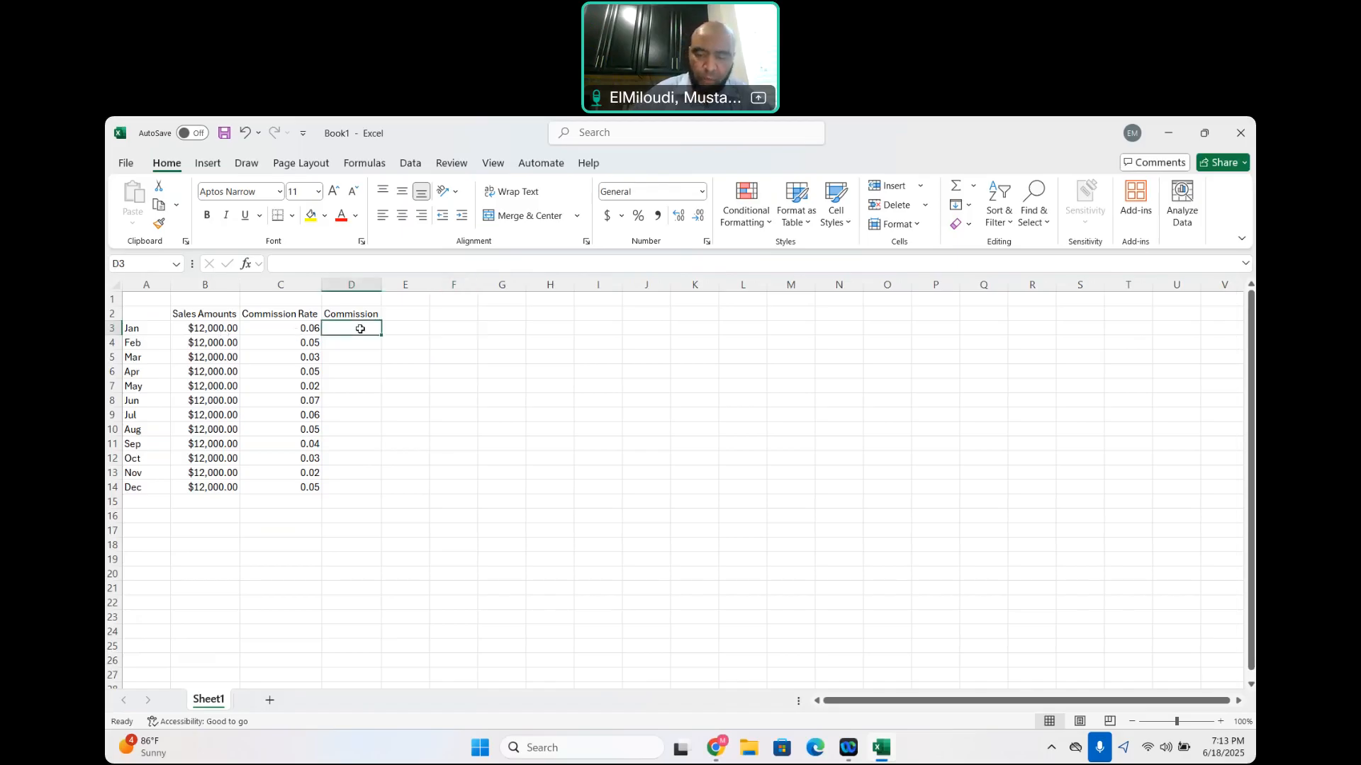
pyautogui.write('=')
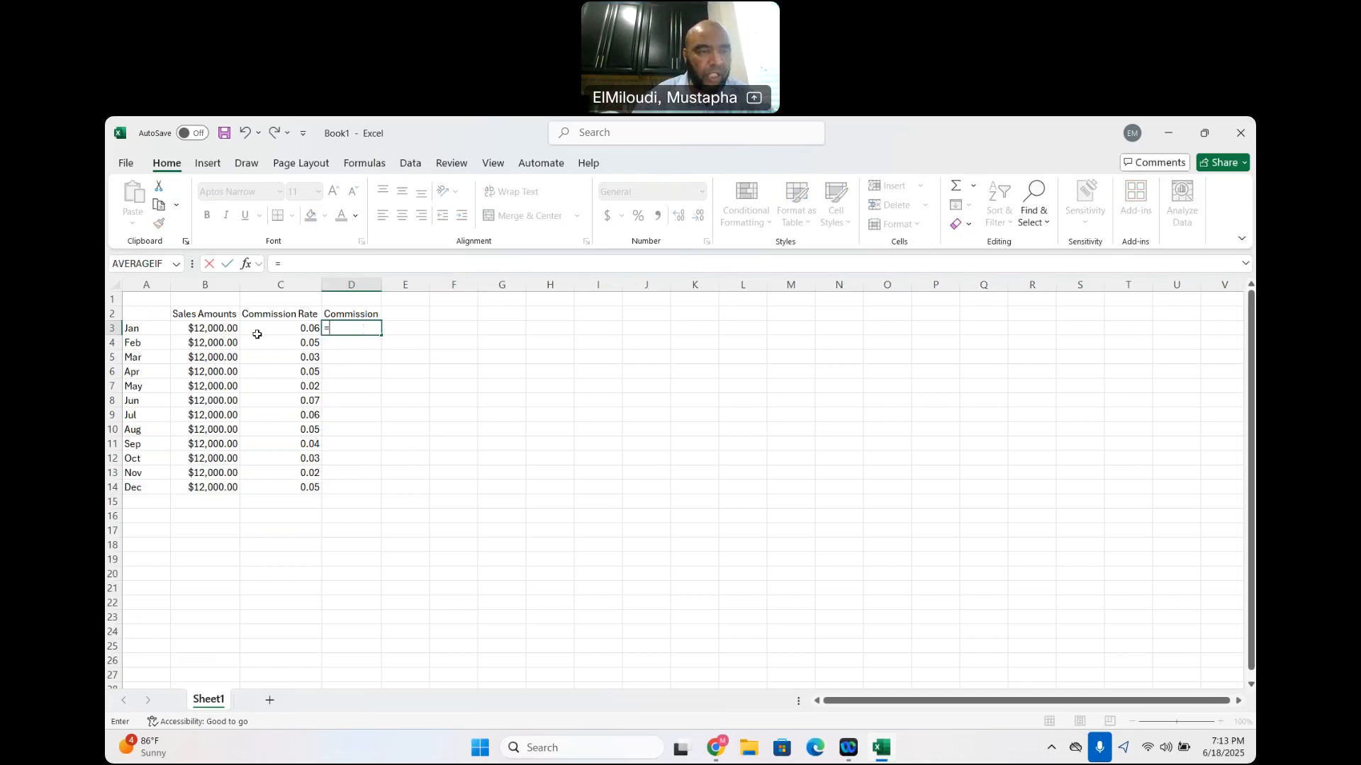
pyautogui.click(214, 328)
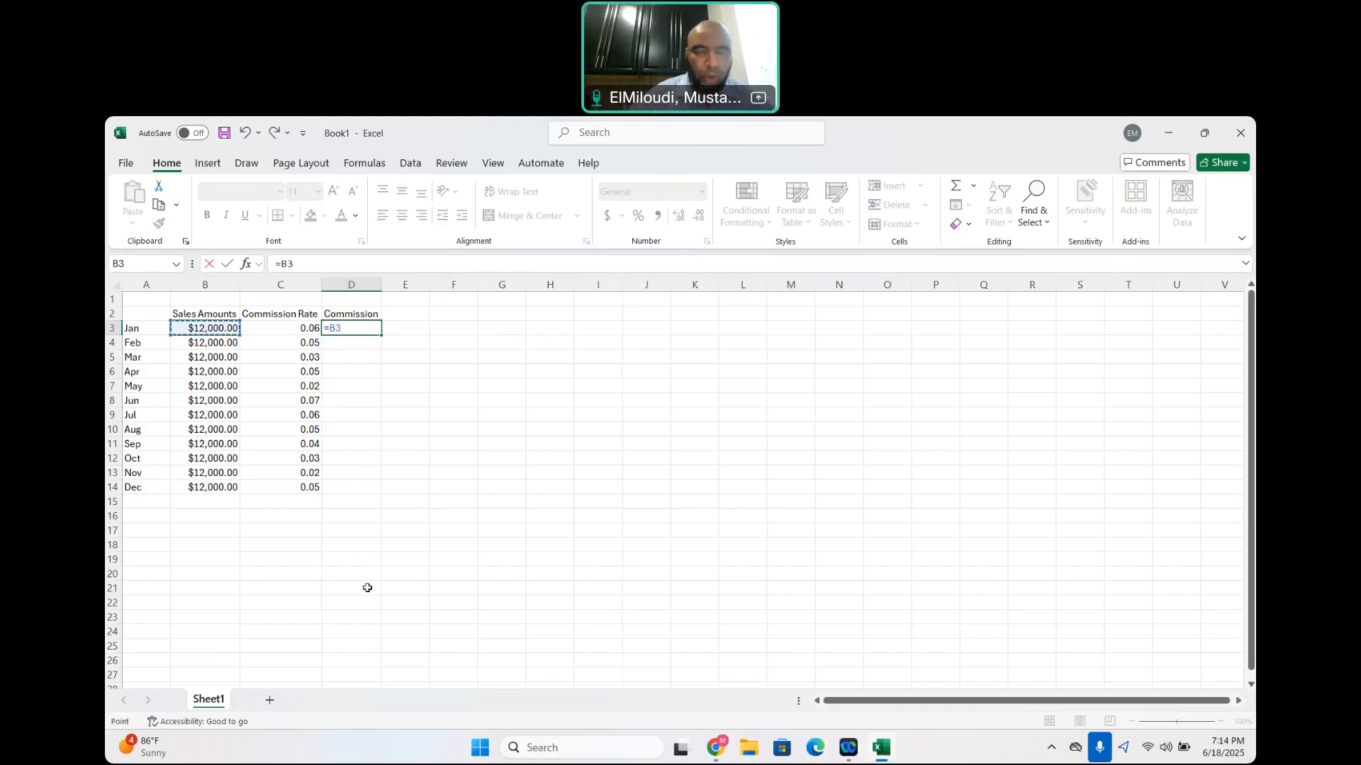
pyautogui.press('BackSpace')
pyautogui.press('BackSpace')
pyautogui.write('12000')
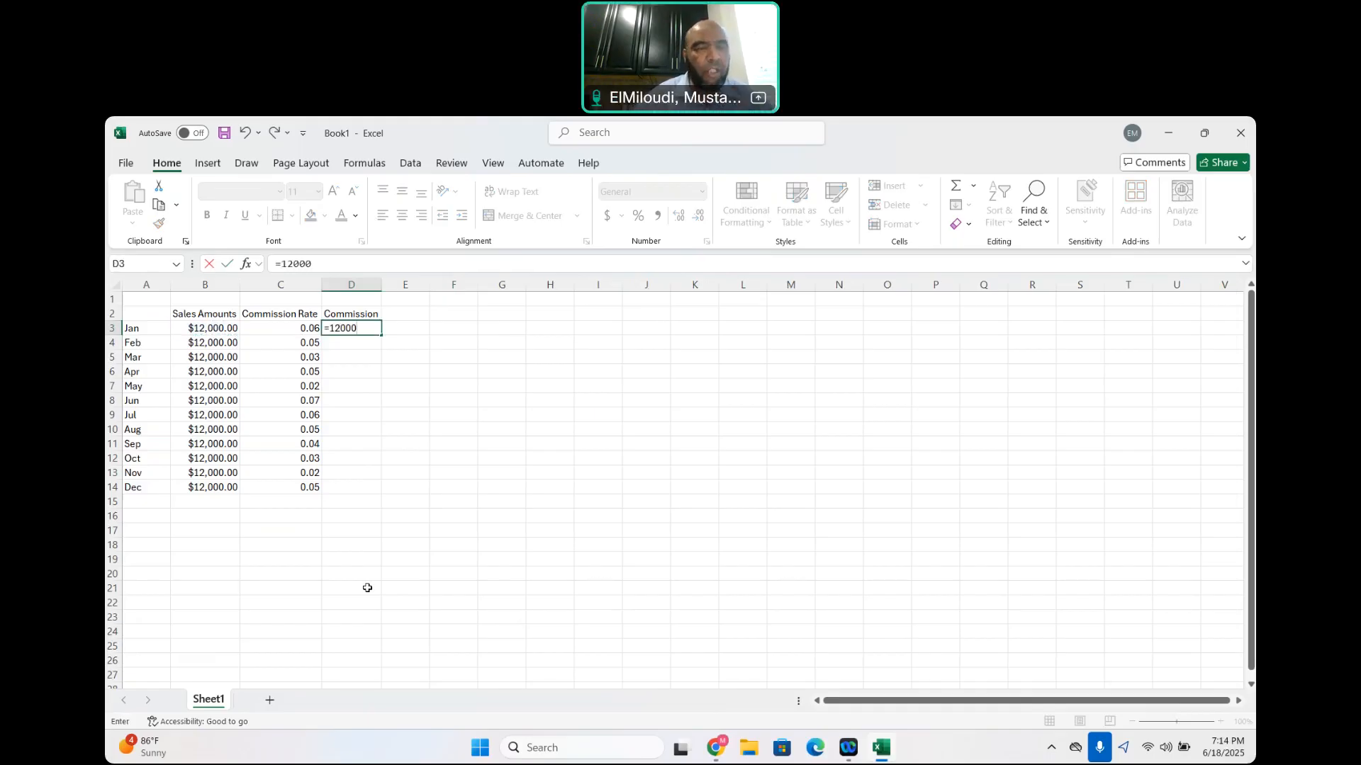
pyautogui.press('BackSpace')
pyautogui.press('BackSpace')
pyautogui.press('BackSpace')
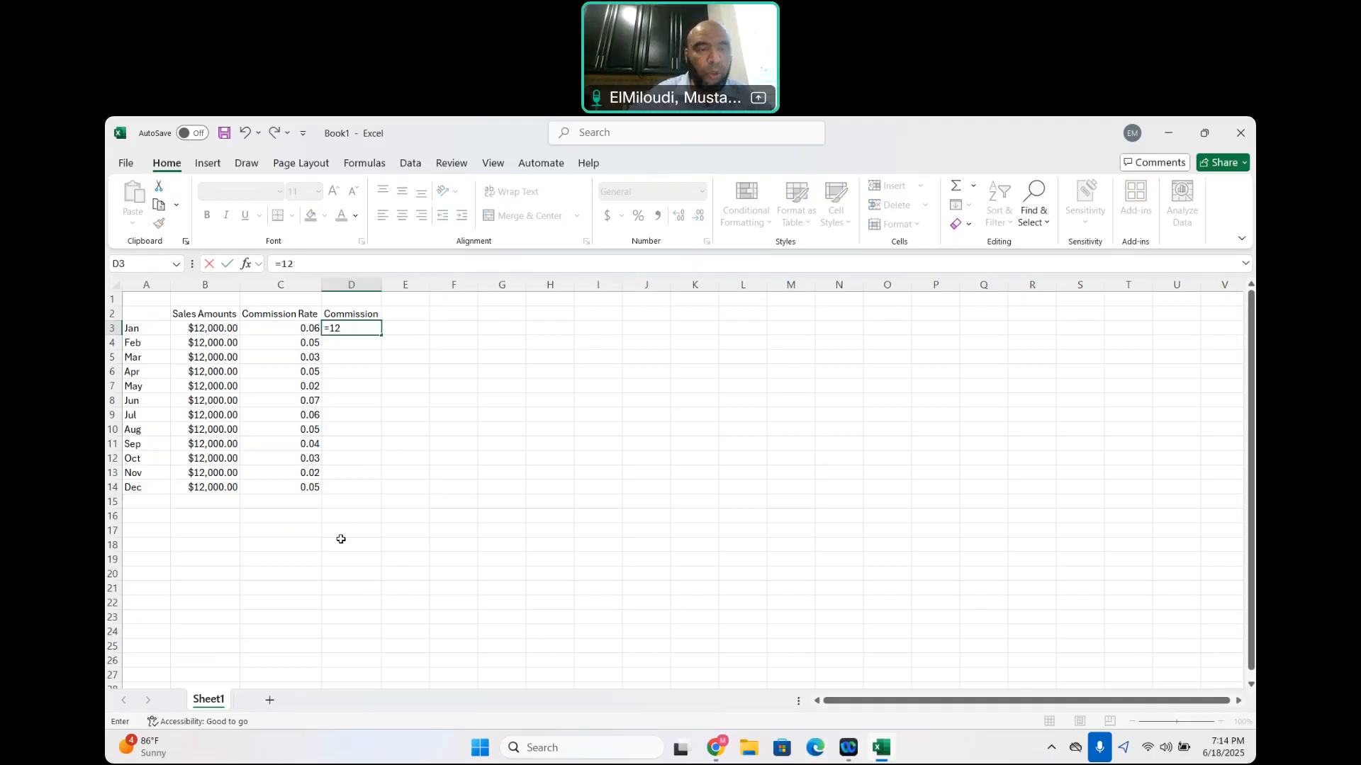
pyautogui.press('BackSpace')
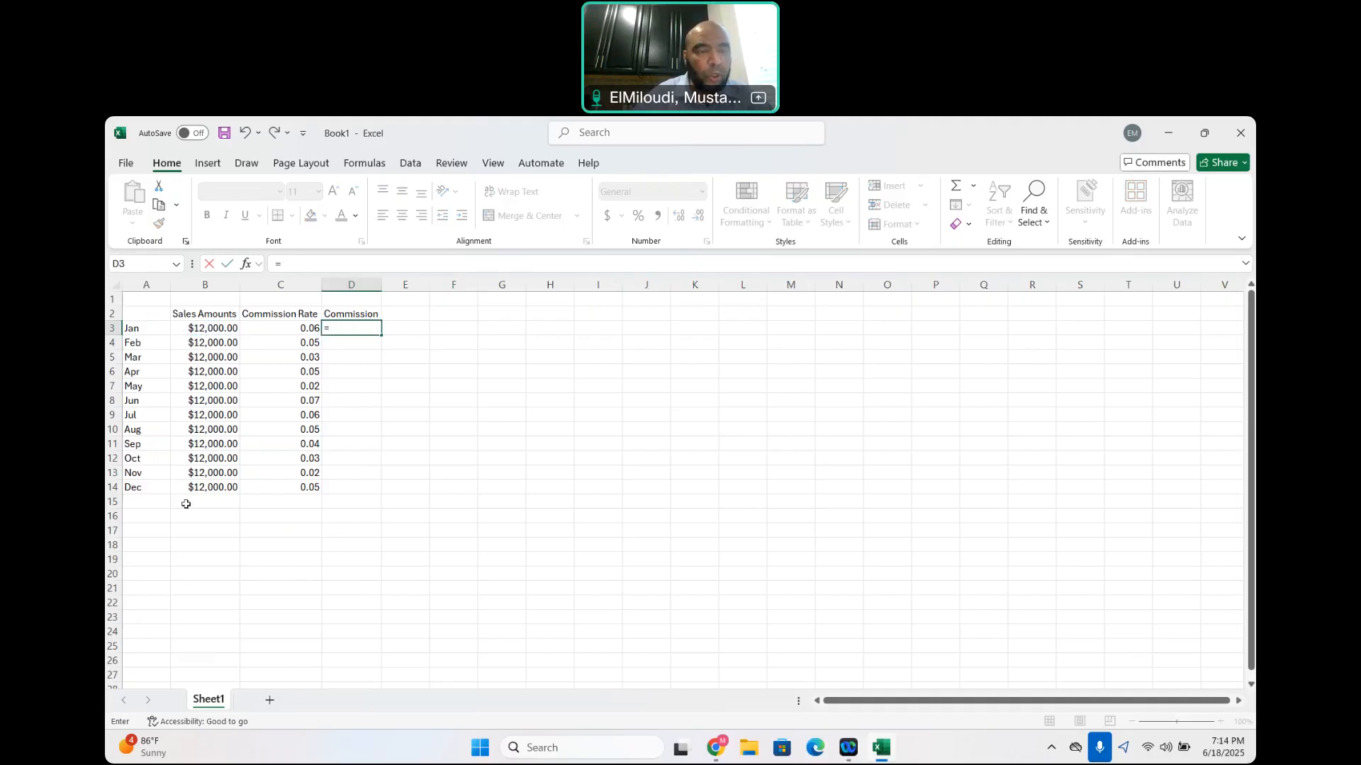
pyautogui.click(219, 328)
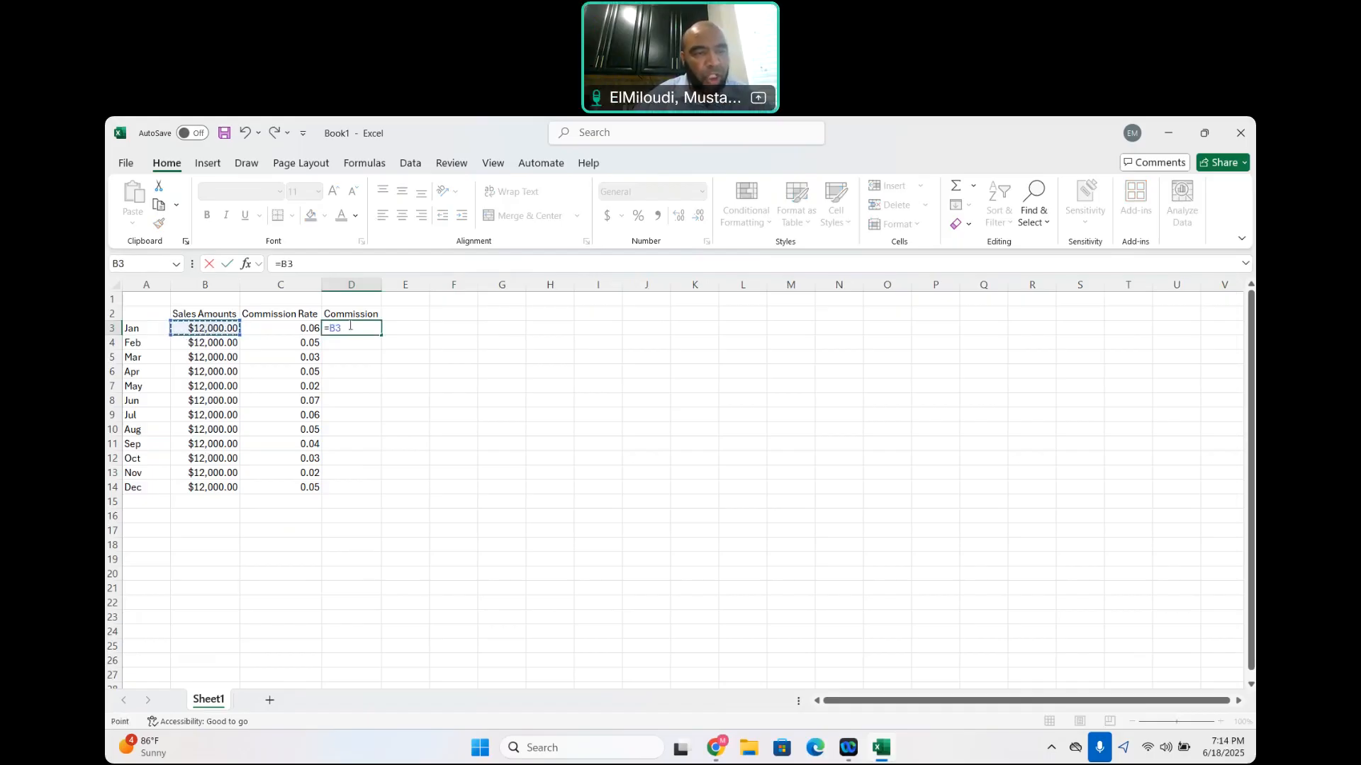
# Complete the D3 formula as =B3*C3, multiplying January's sales amount by its commission rate
pyautogui.write('*')
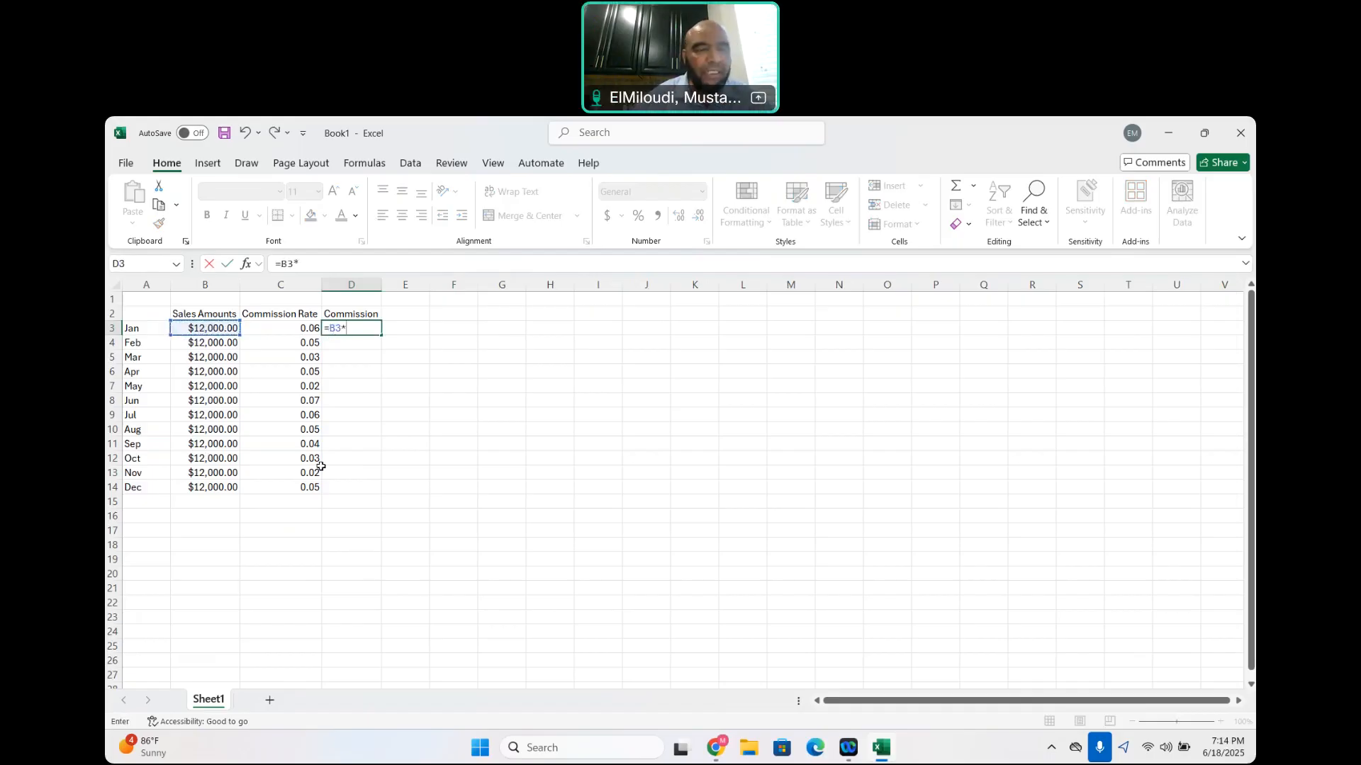
pyautogui.click(295, 329)
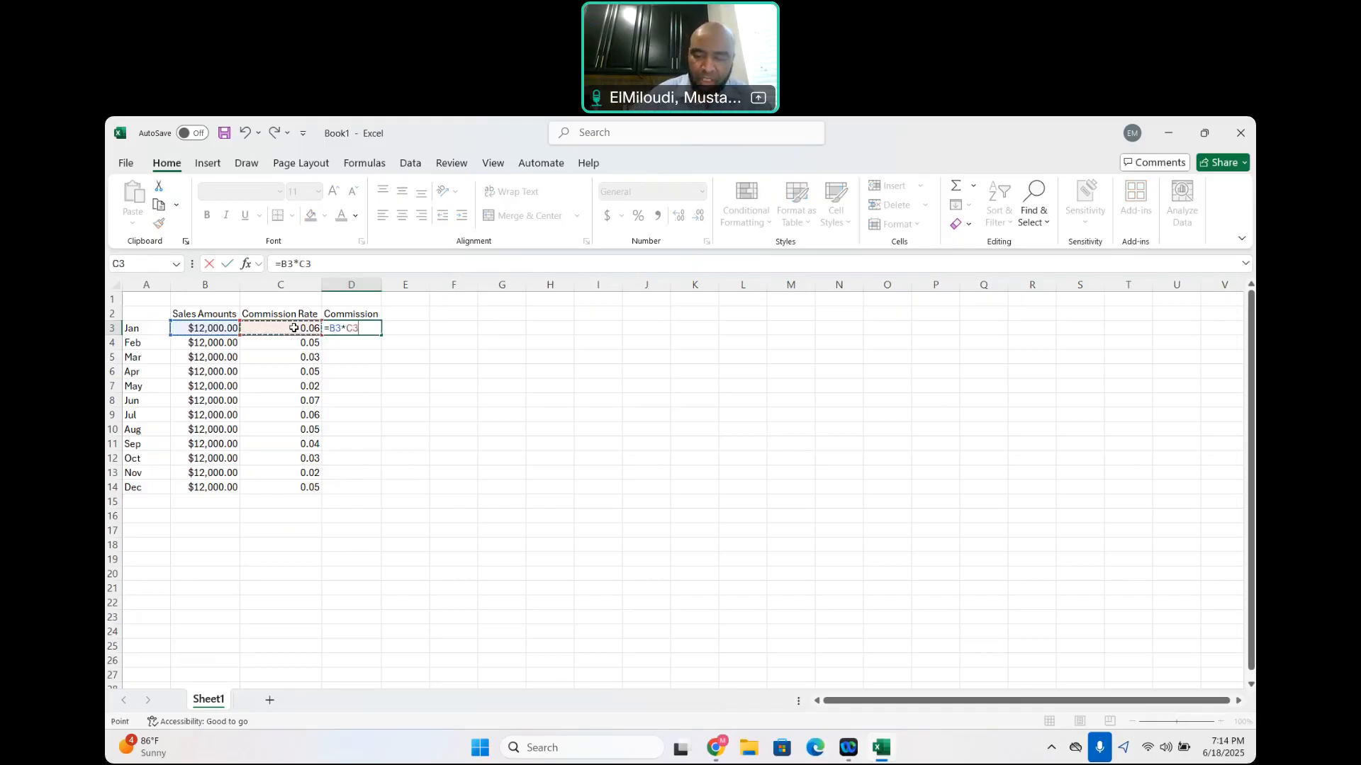
pyautogui.press('Return')
pyautogui.click(360, 331)
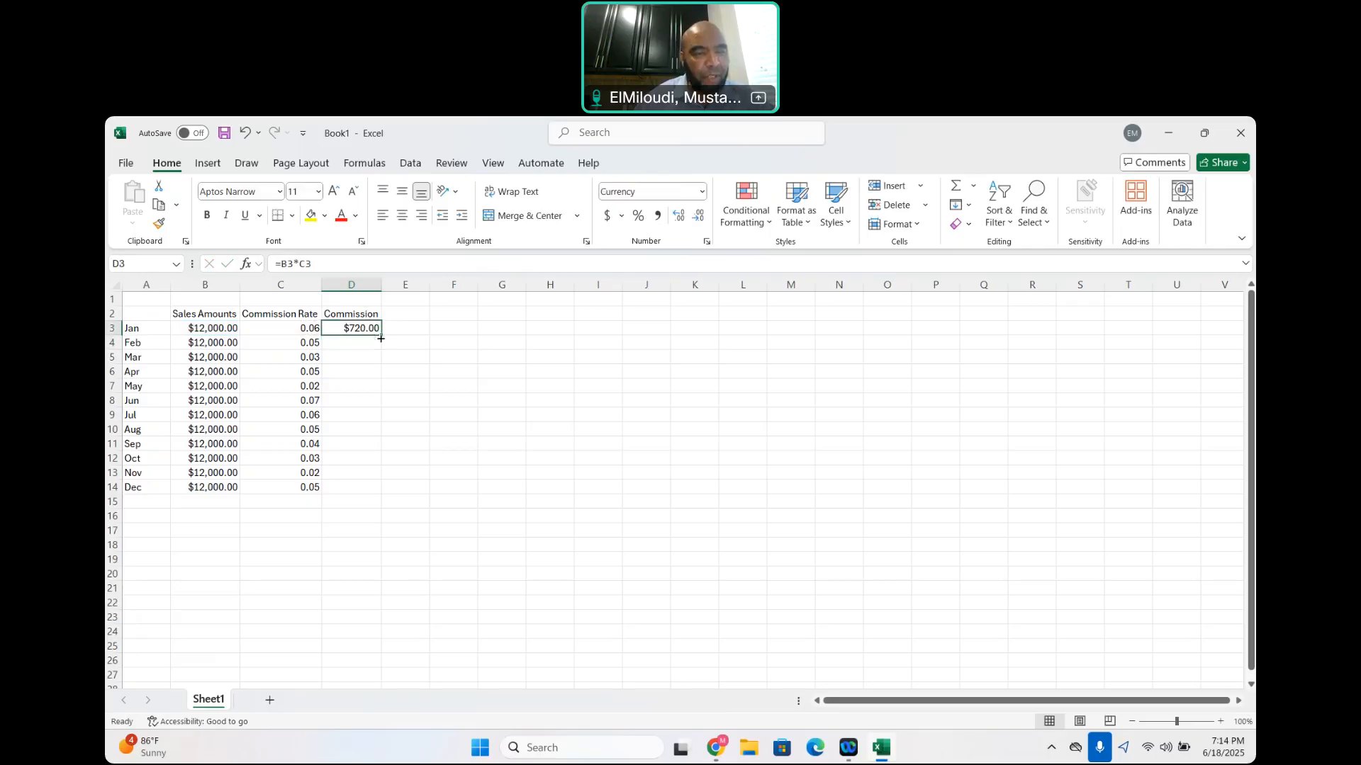
pyautogui.moveTo(381, 339); pyautogui.dragTo(389, 495)
pyautogui.press('Escape')
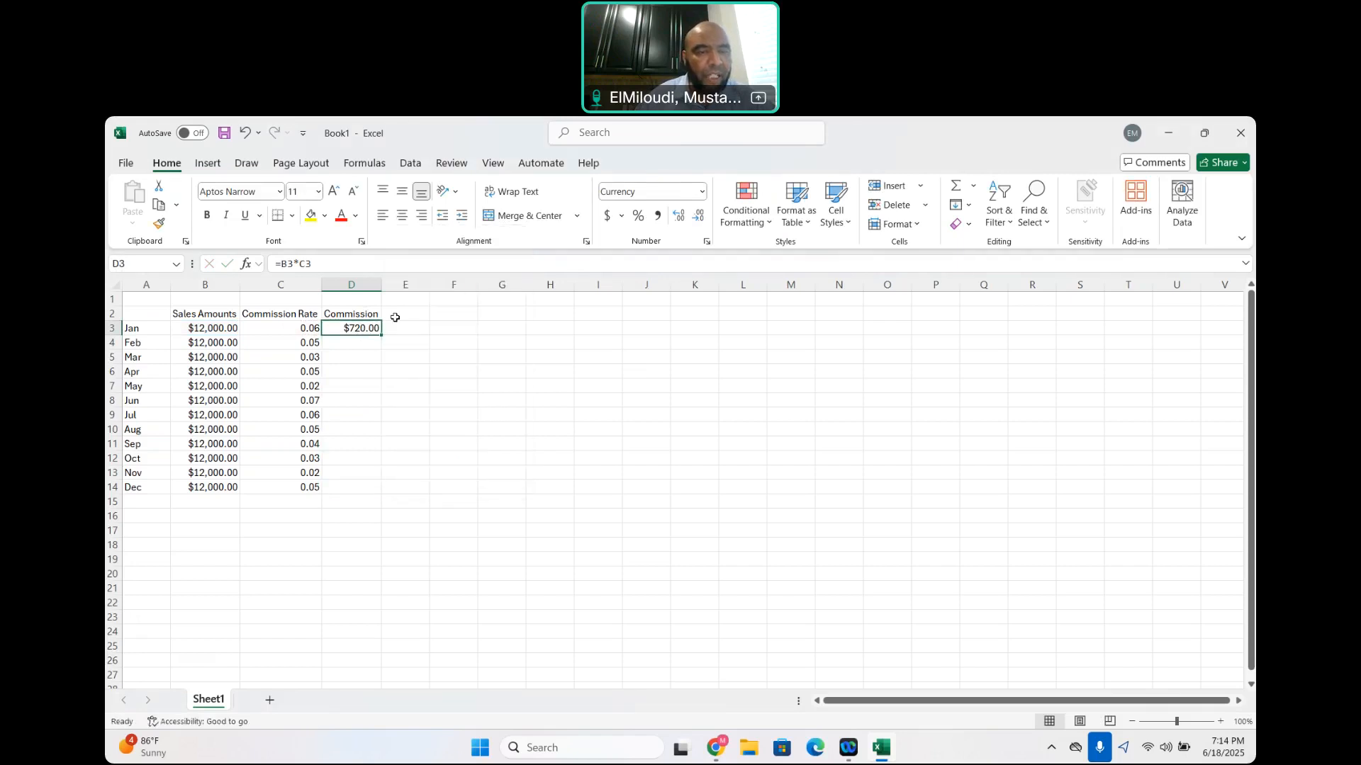
pyautogui.moveTo(444, 343); pyautogui.dragTo(357, 331)
pyautogui.click(358, 331)
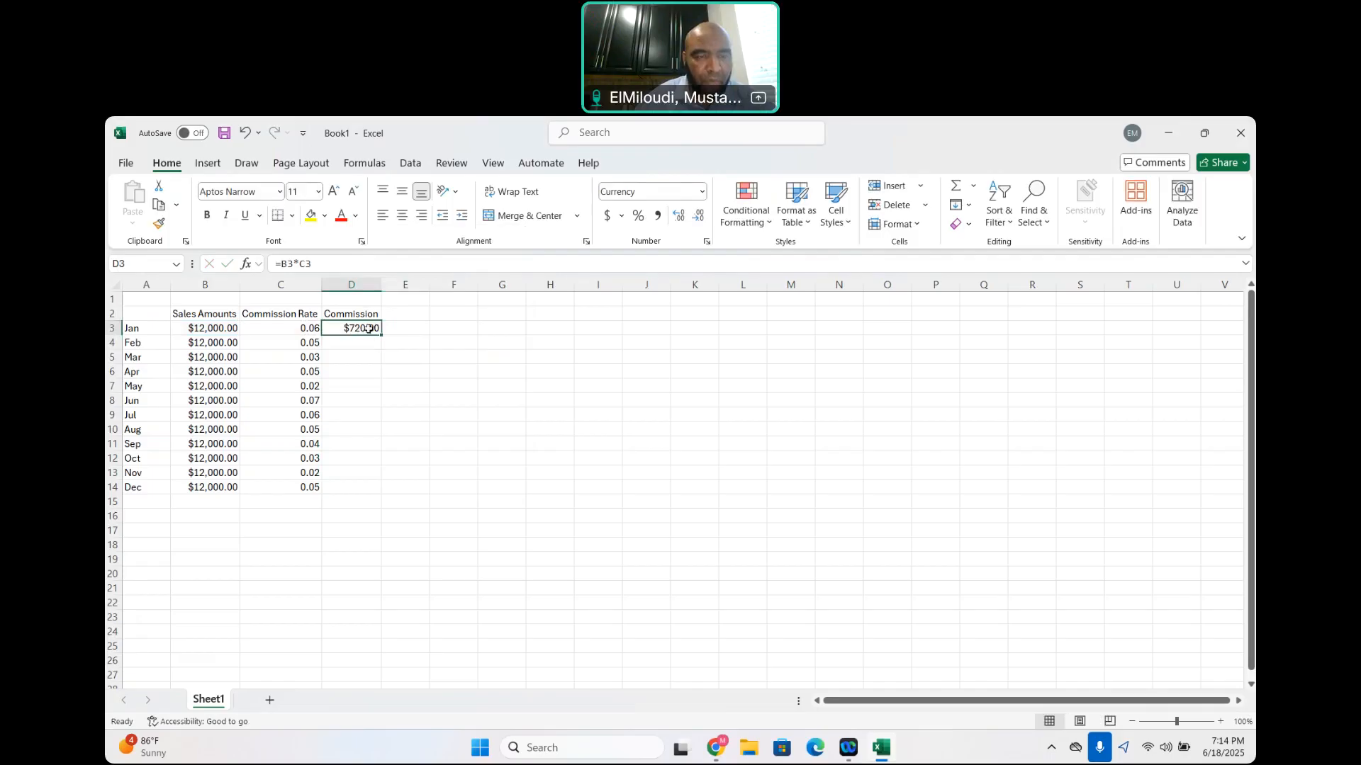
pyautogui.click(382, 335)
pyautogui.moveTo(382, 336); pyautogui.dragTo(379, 493)
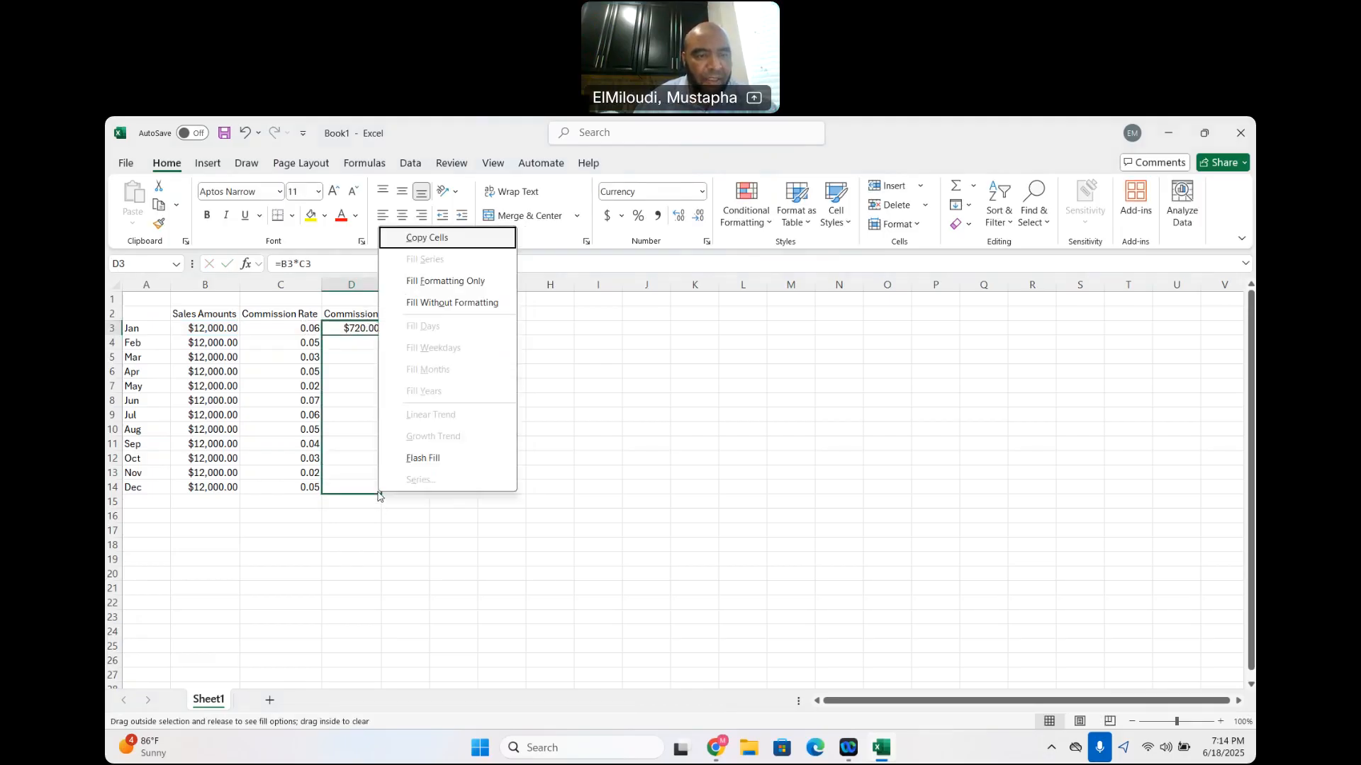
pyautogui.click(360, 333)
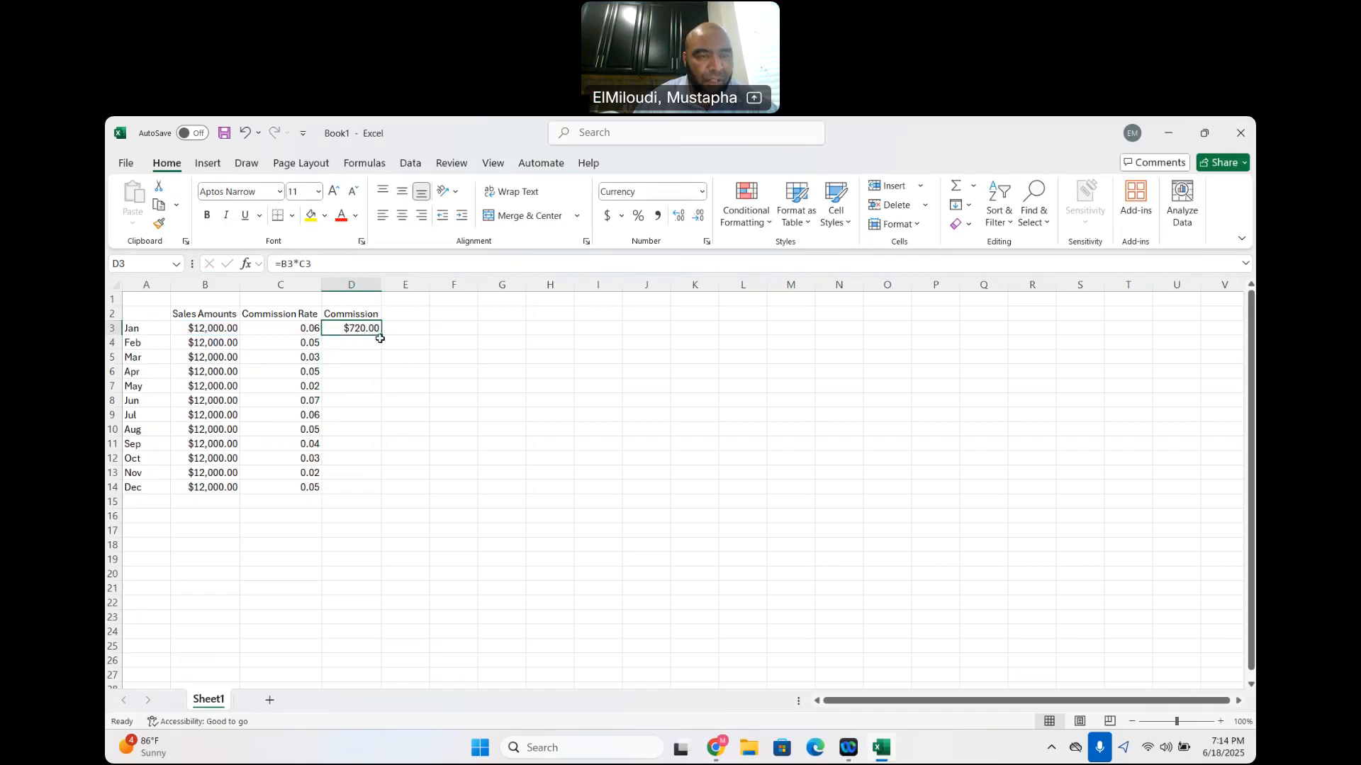
# Fill the commission formula from cell D3 down through D14 for all months
pyautogui.click(381, 334)
pyautogui.moveTo(381, 335); pyautogui.dragTo(379, 494)
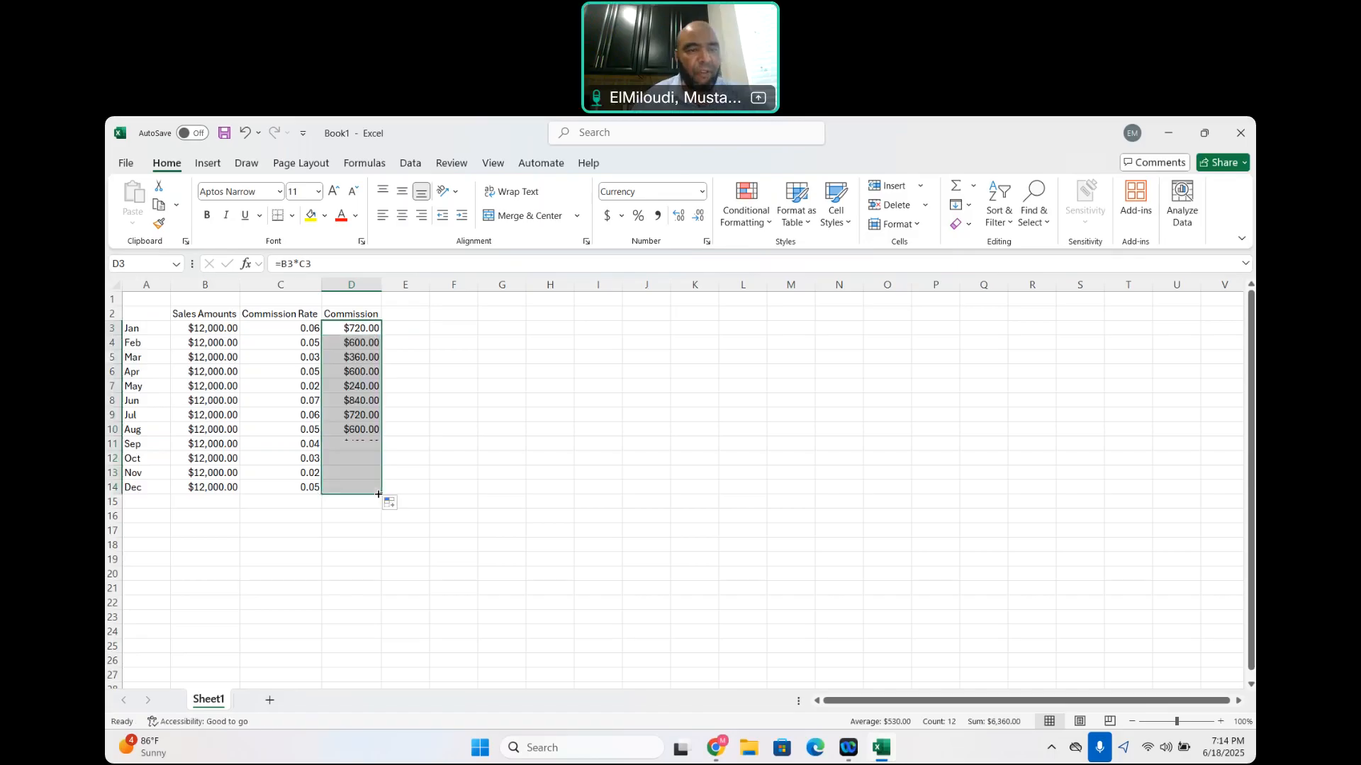
pyautogui.click(441, 358)
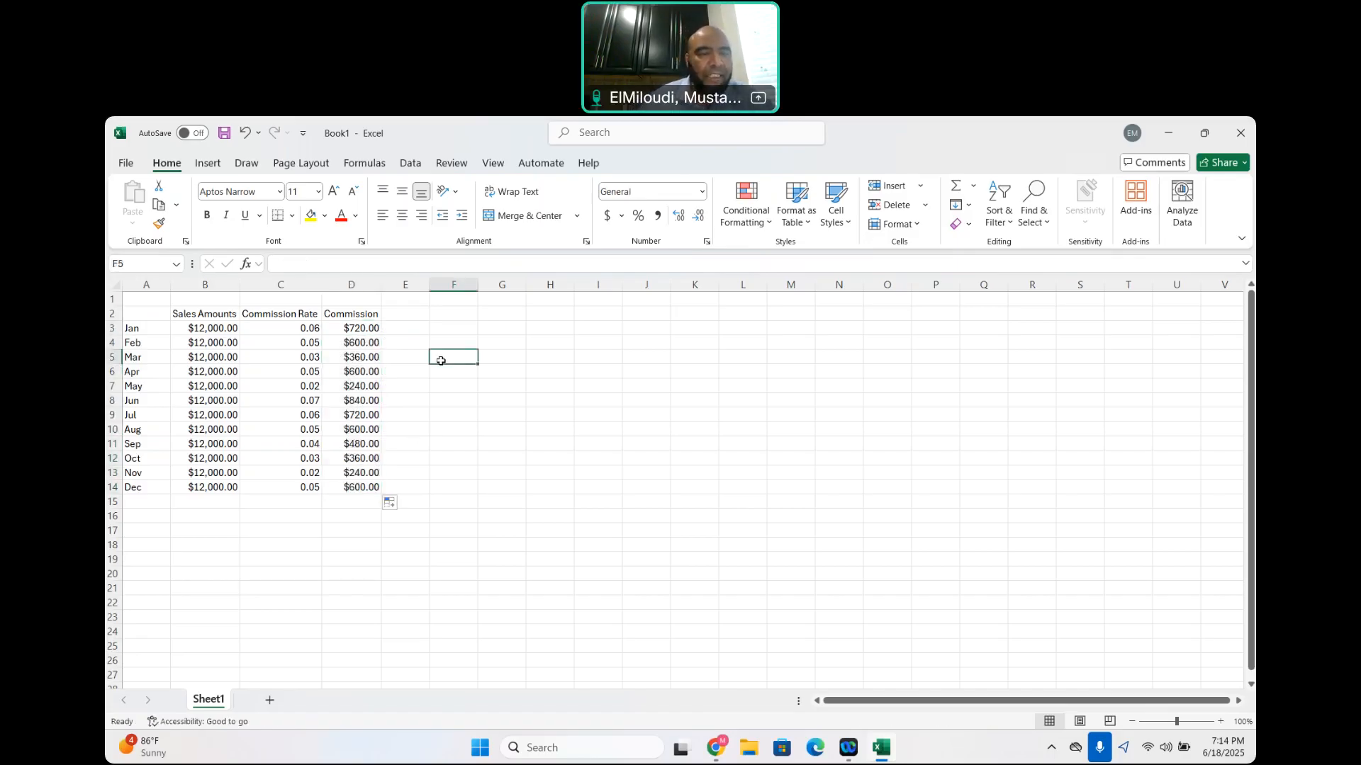
# Inspect the commission formulas for January to May in cells D3 through D7
pyautogui.click(364, 329)
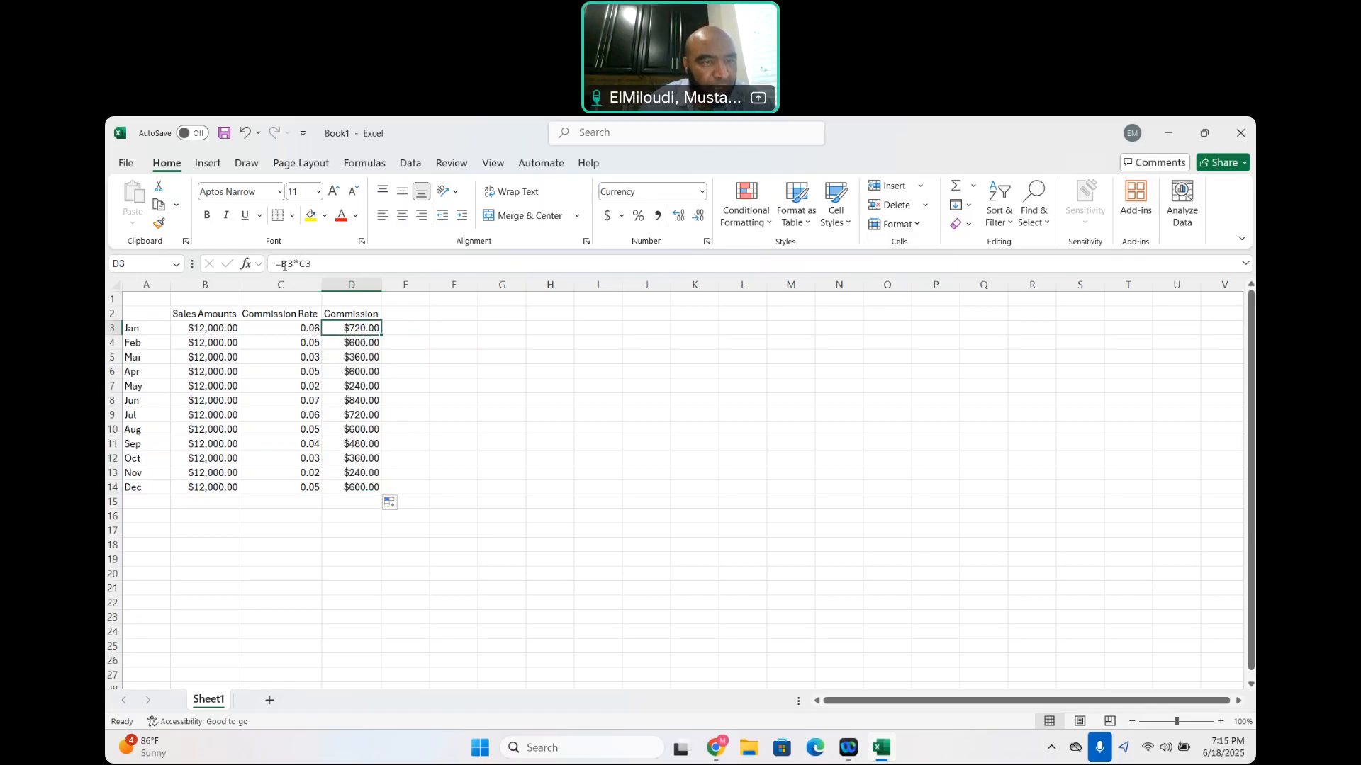
pyautogui.click(363, 345)
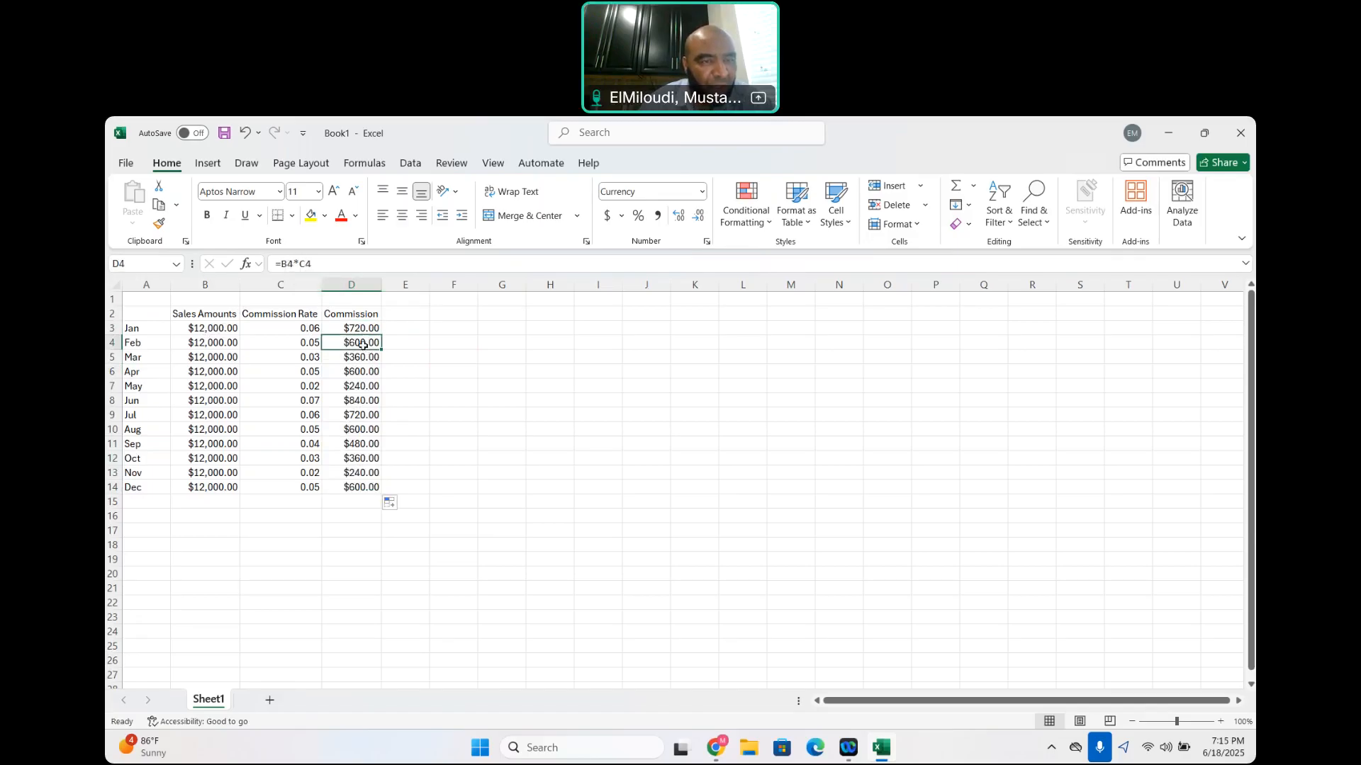
pyautogui.click(364, 360)
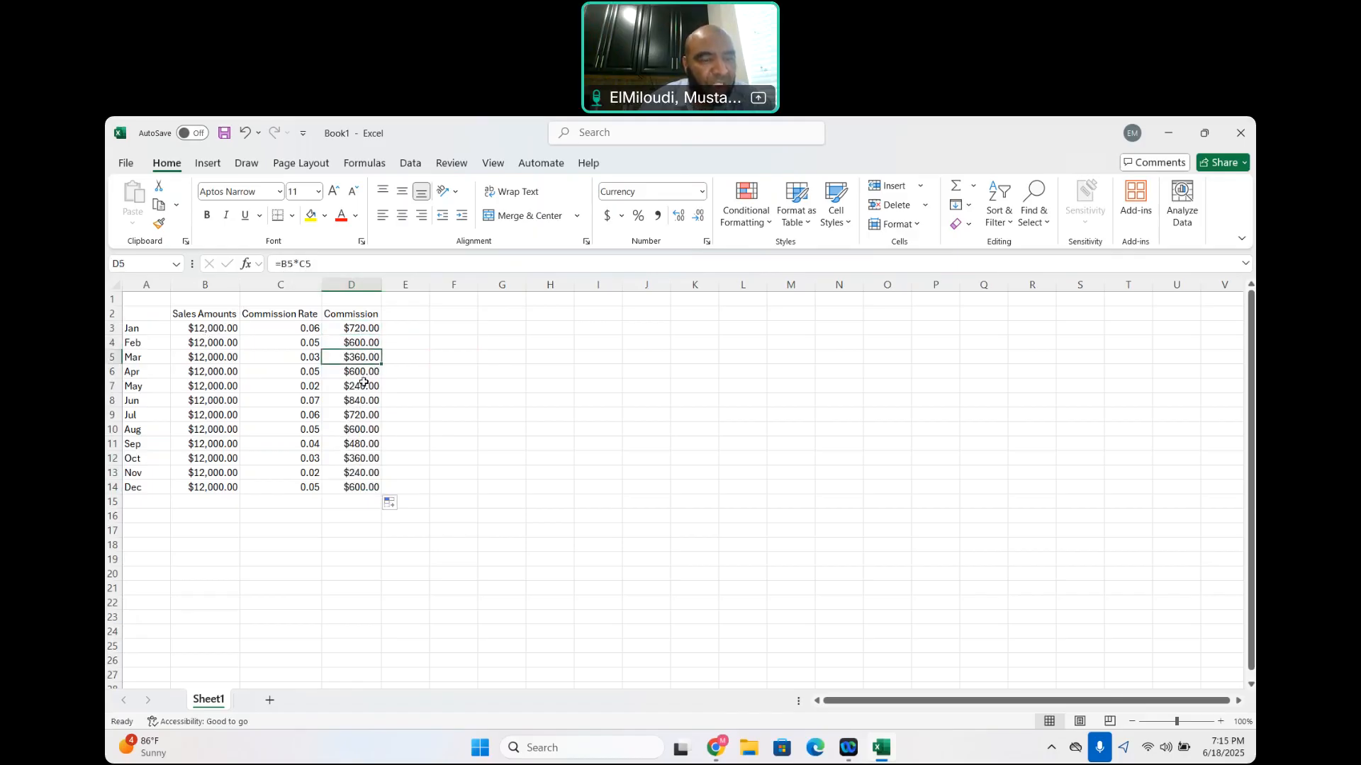
pyautogui.click(352, 373)
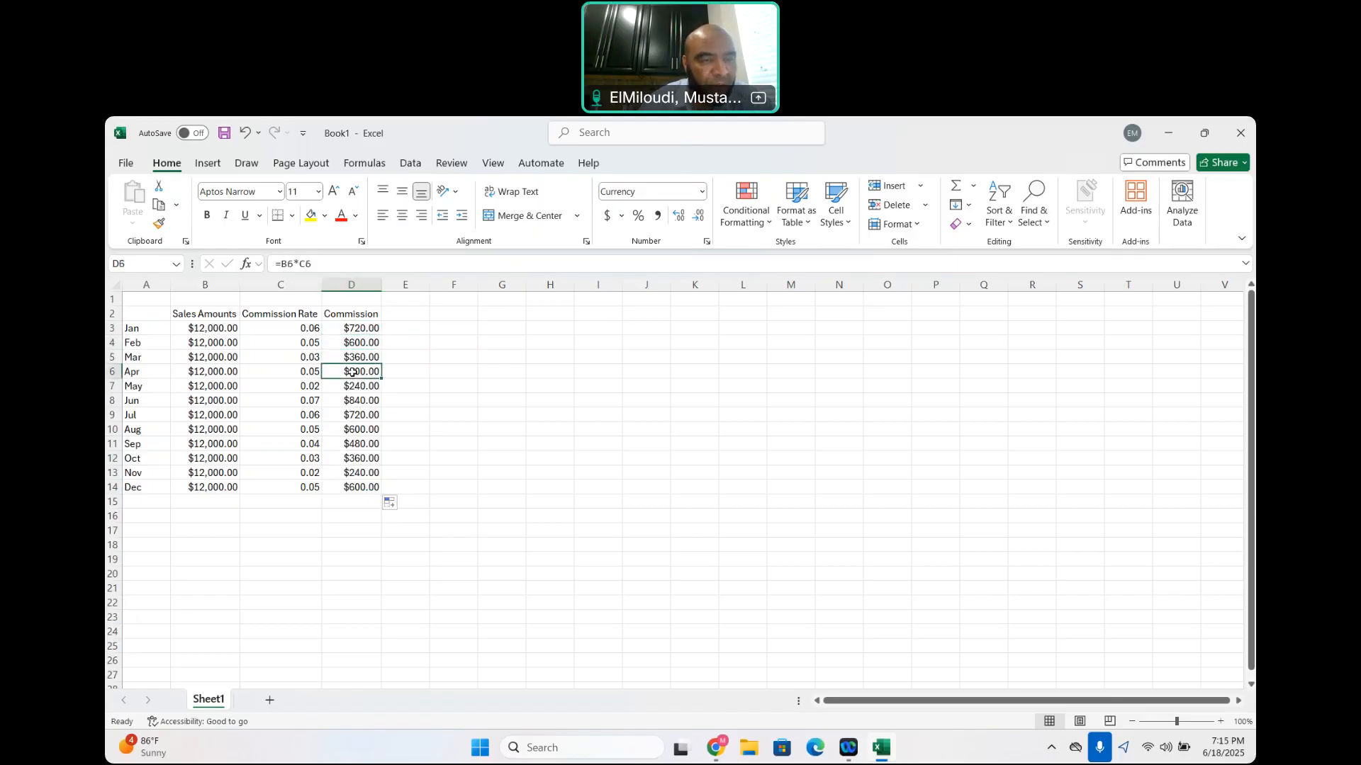
pyautogui.click(360, 386)
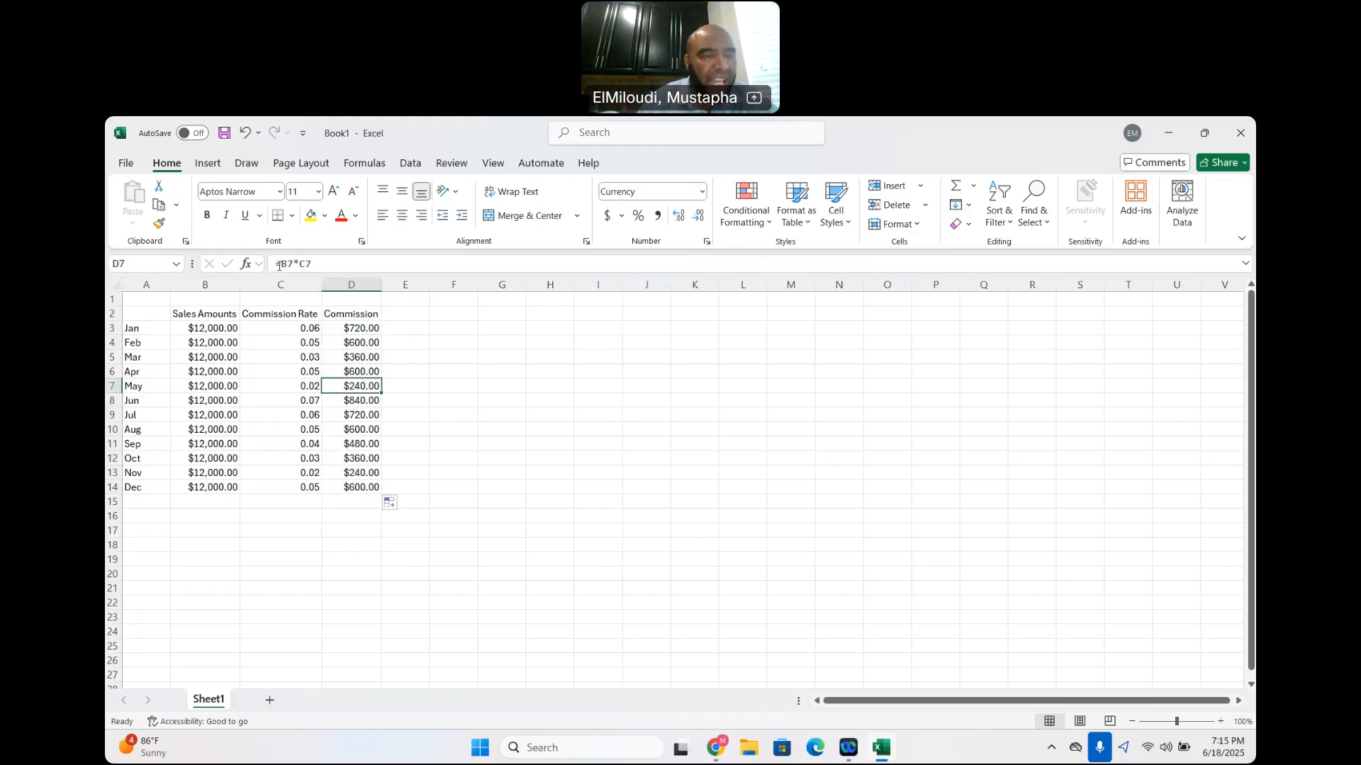
pyautogui.click(418, 313)
# Delete columns C and D, which hold the commission rates and commission amounts
pyautogui.moveTo(284, 279); pyautogui.dragTo(322, 298)
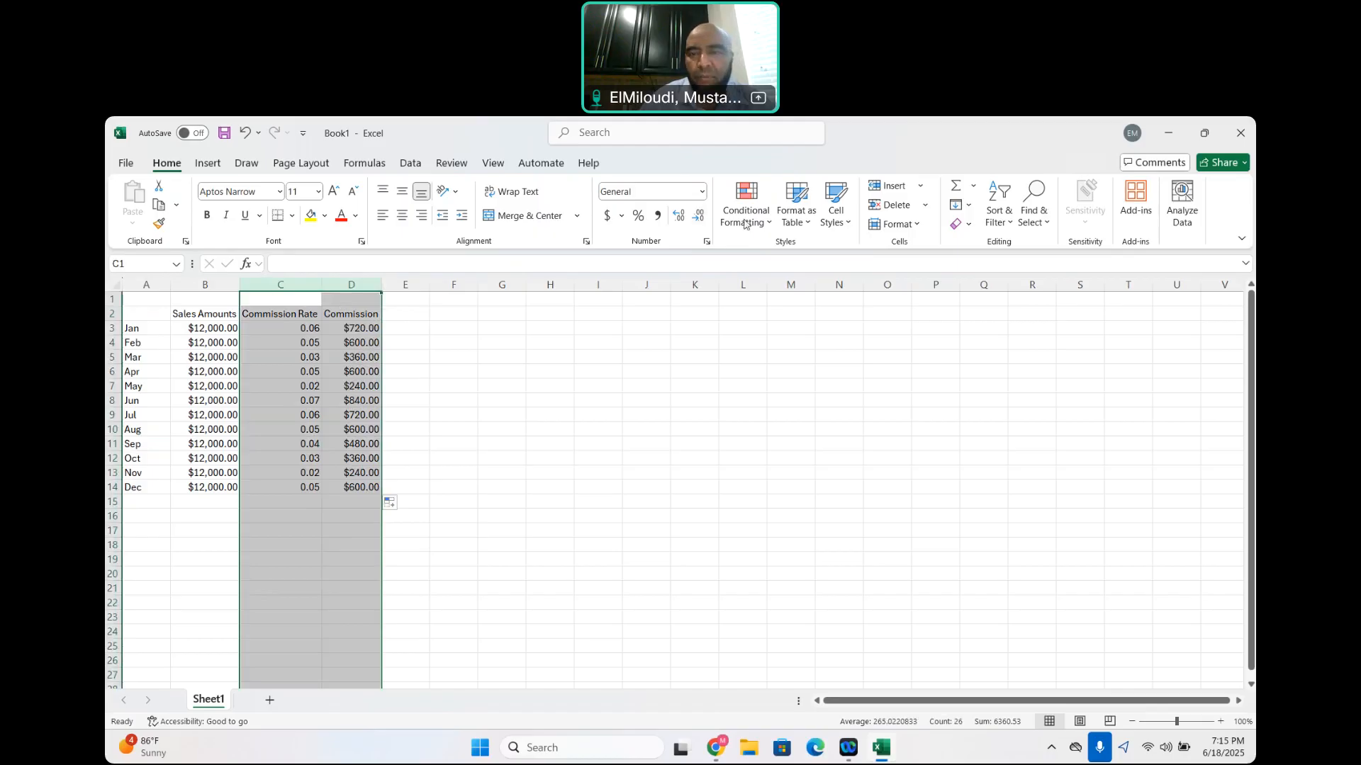
pyautogui.click(925, 204)
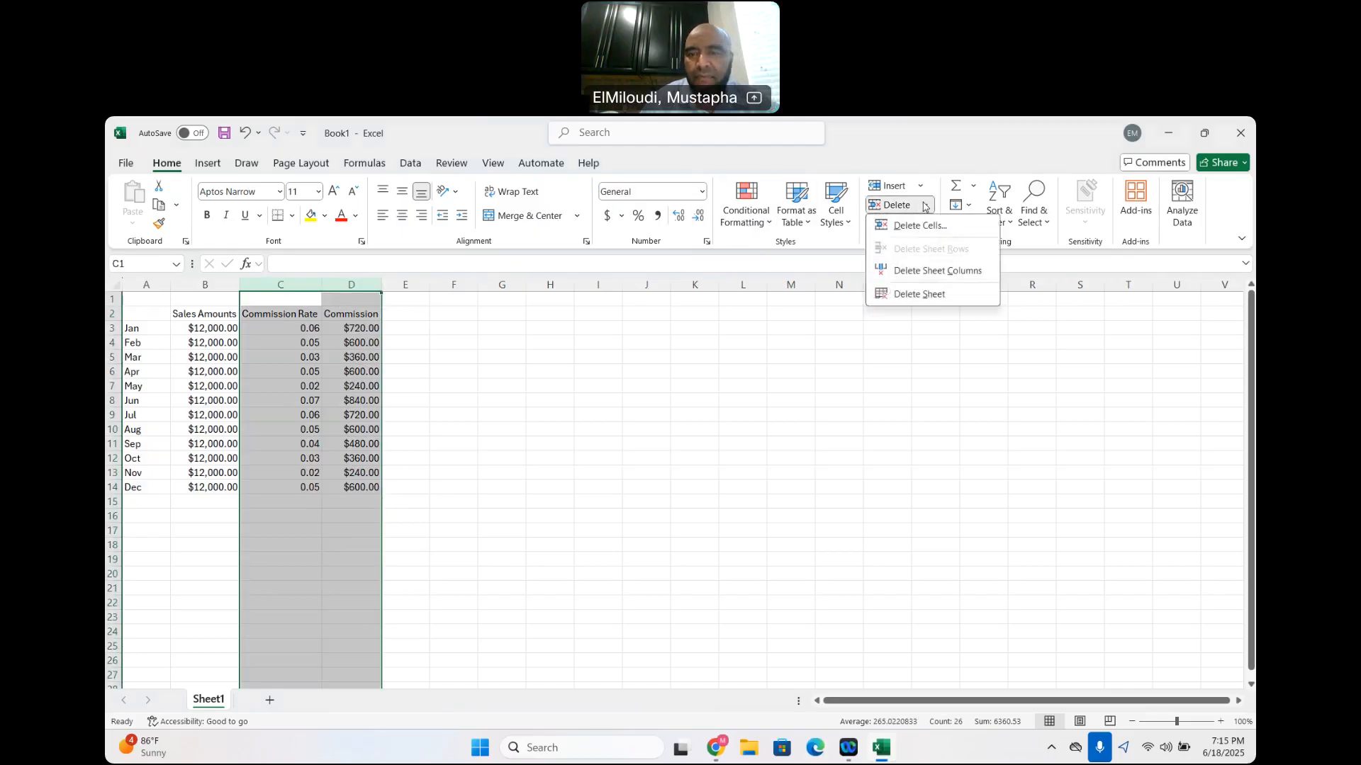
pyautogui.click(923, 230)
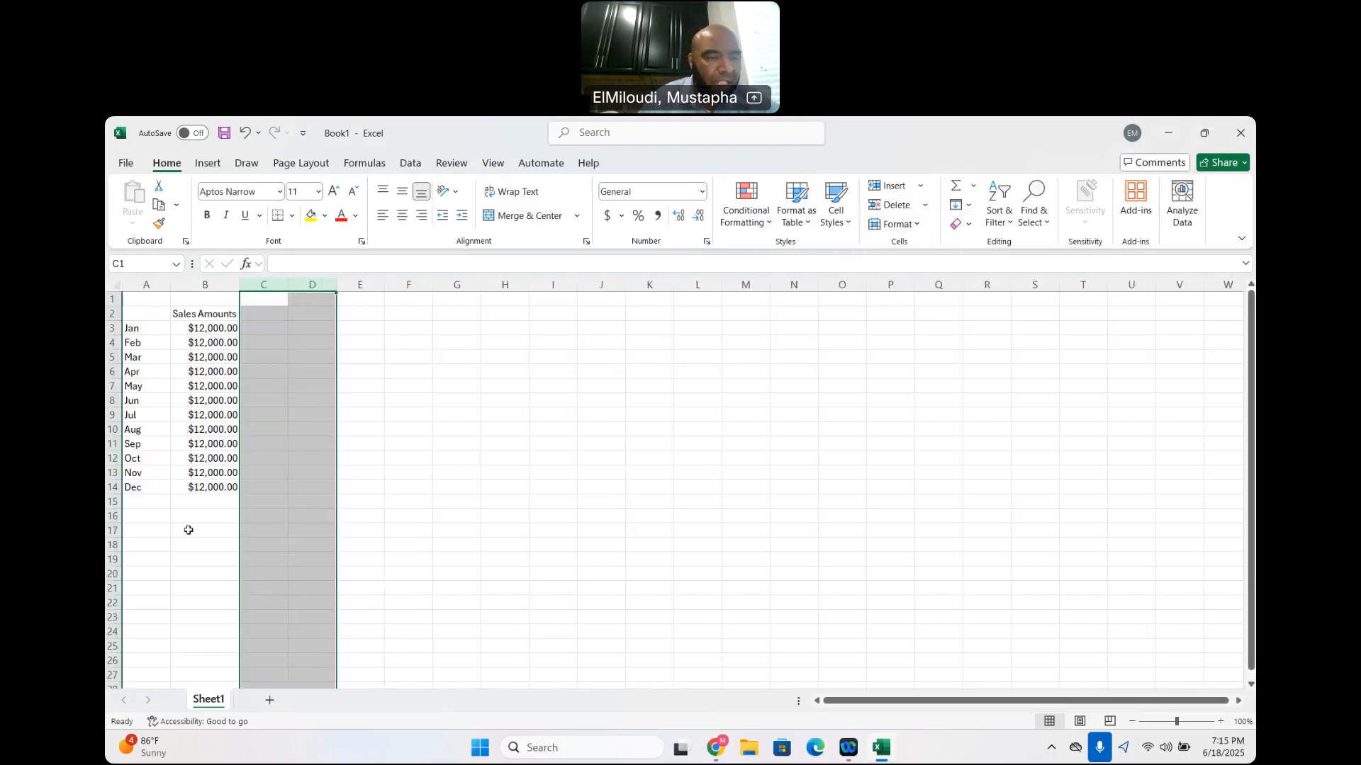
# Enter the label Commission Rate in cell A17 and widen column A to fit it
pyautogui.click(158, 533)
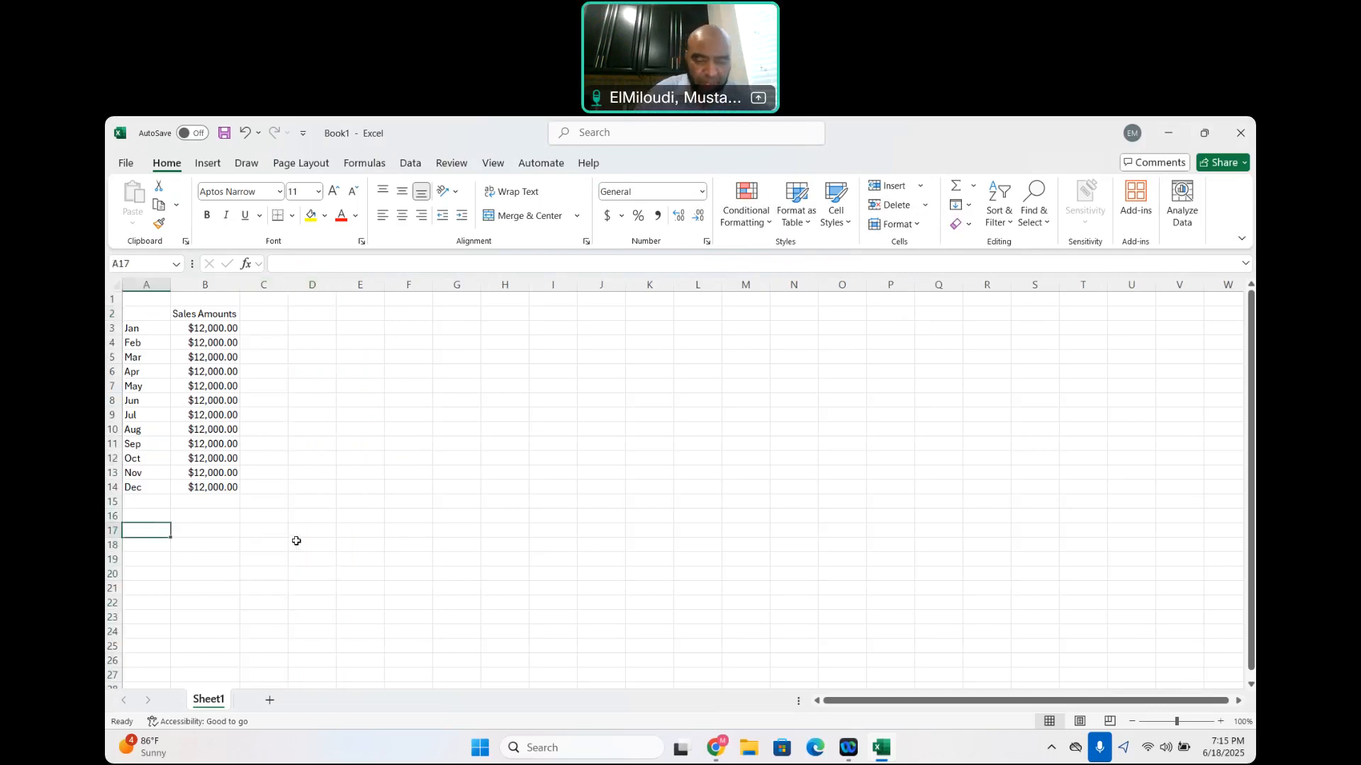
pyautogui.write('Commission Rate')
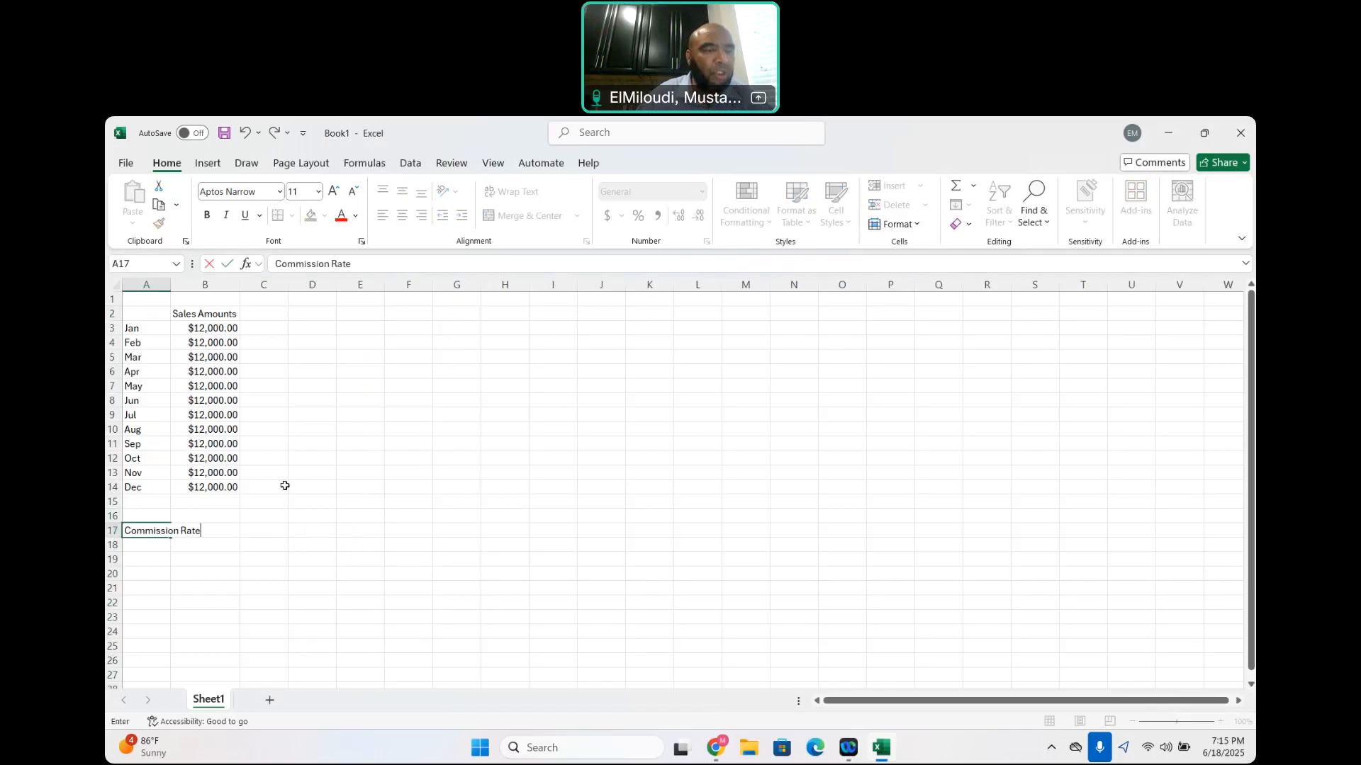
pyautogui.click(360, 443)
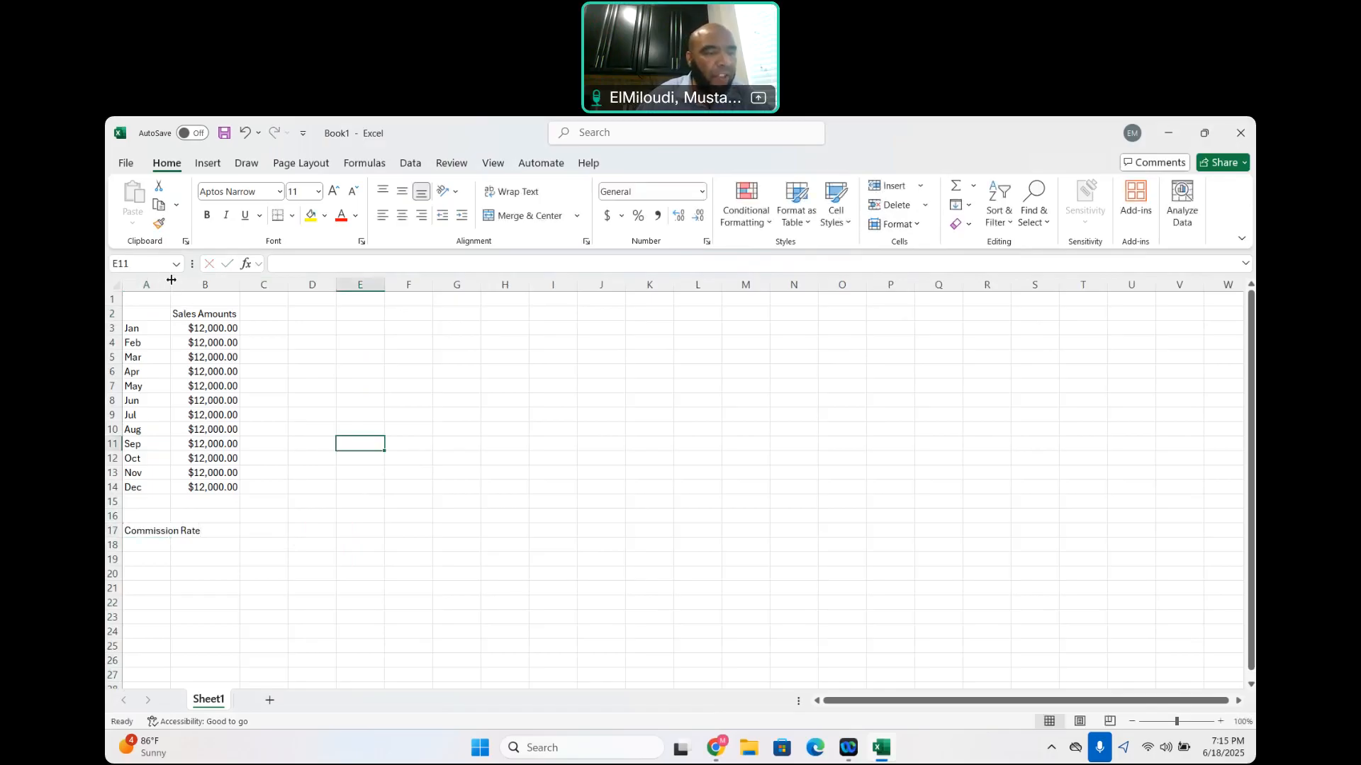
pyautogui.doubleClick(170, 286)
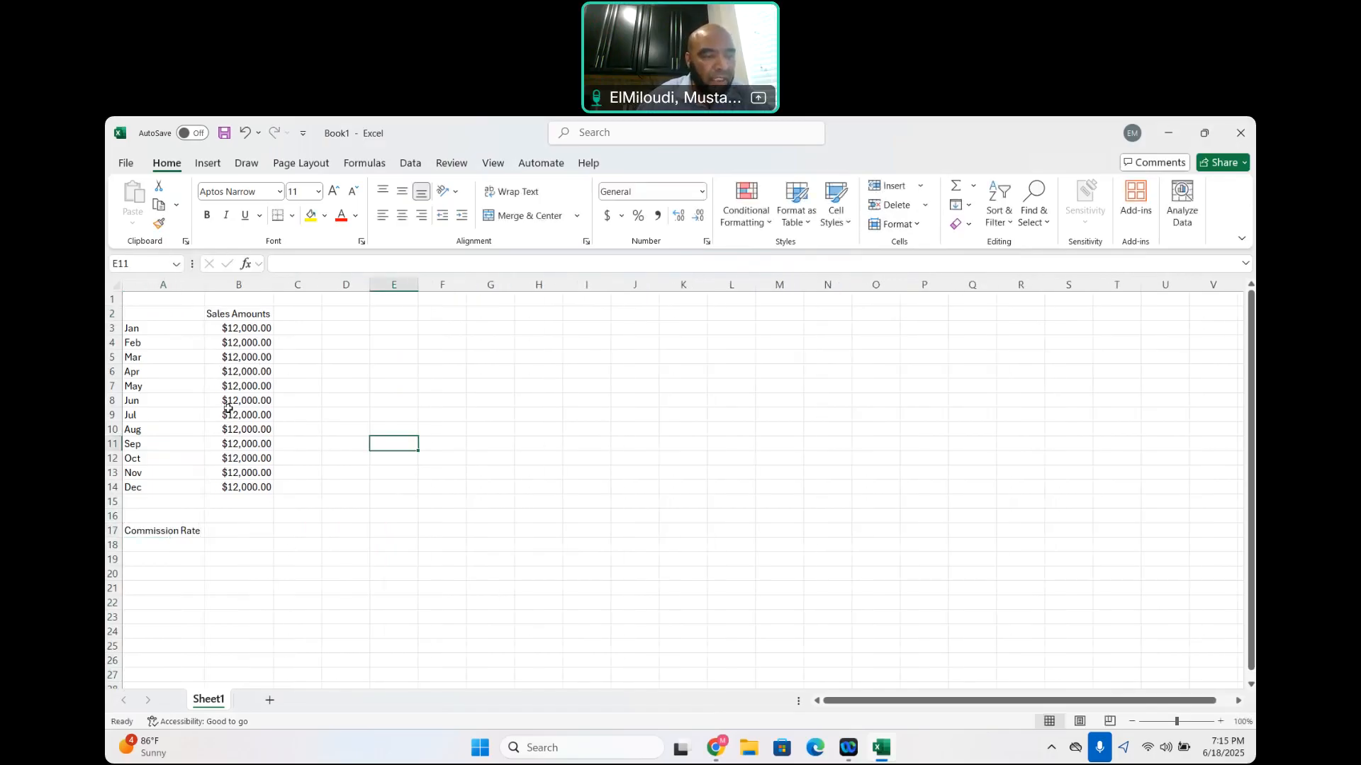
# Enter 0.05 as the single commission rate in cell B17
pyautogui.click(227, 534)
pyautogui.write('0.065')
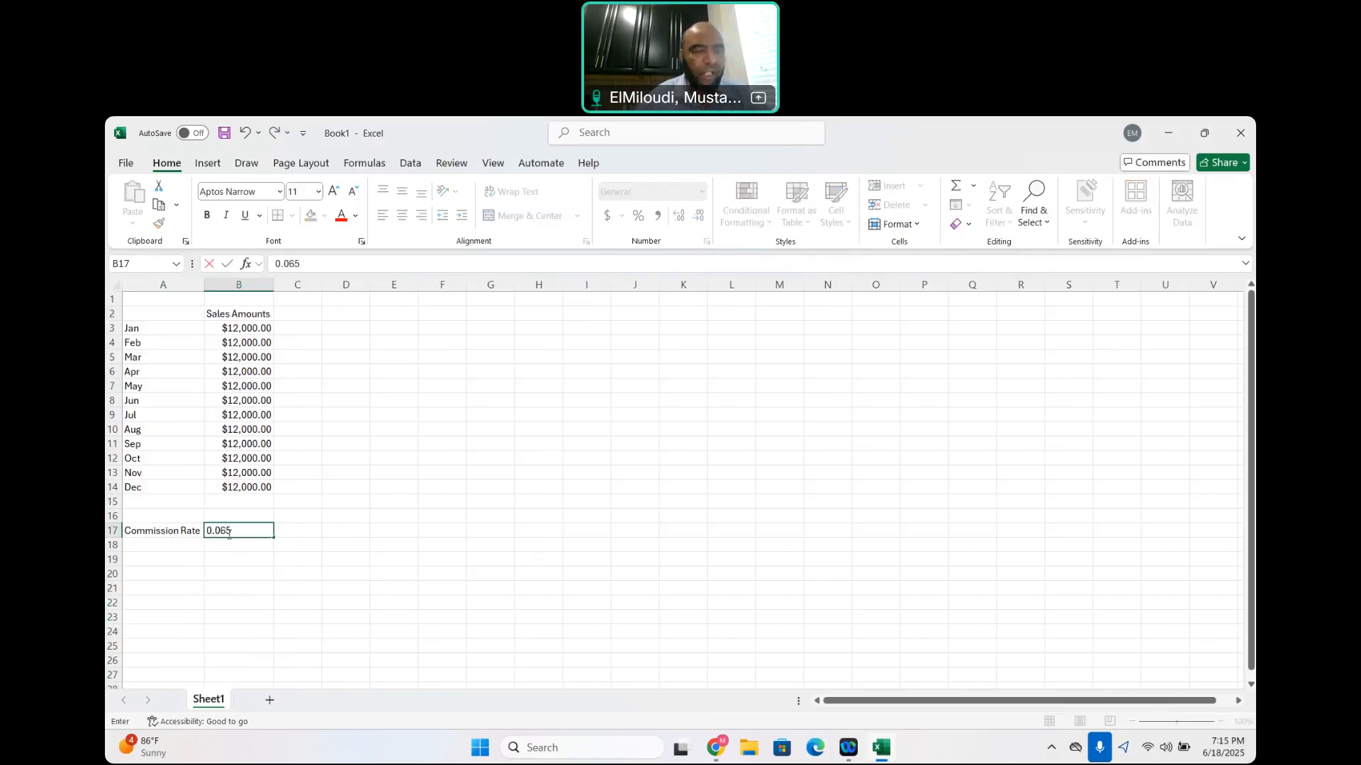
pyautogui.press('BackSpace')
pyautogui.press('BackSpace')
pyautogui.press('BackSpace')
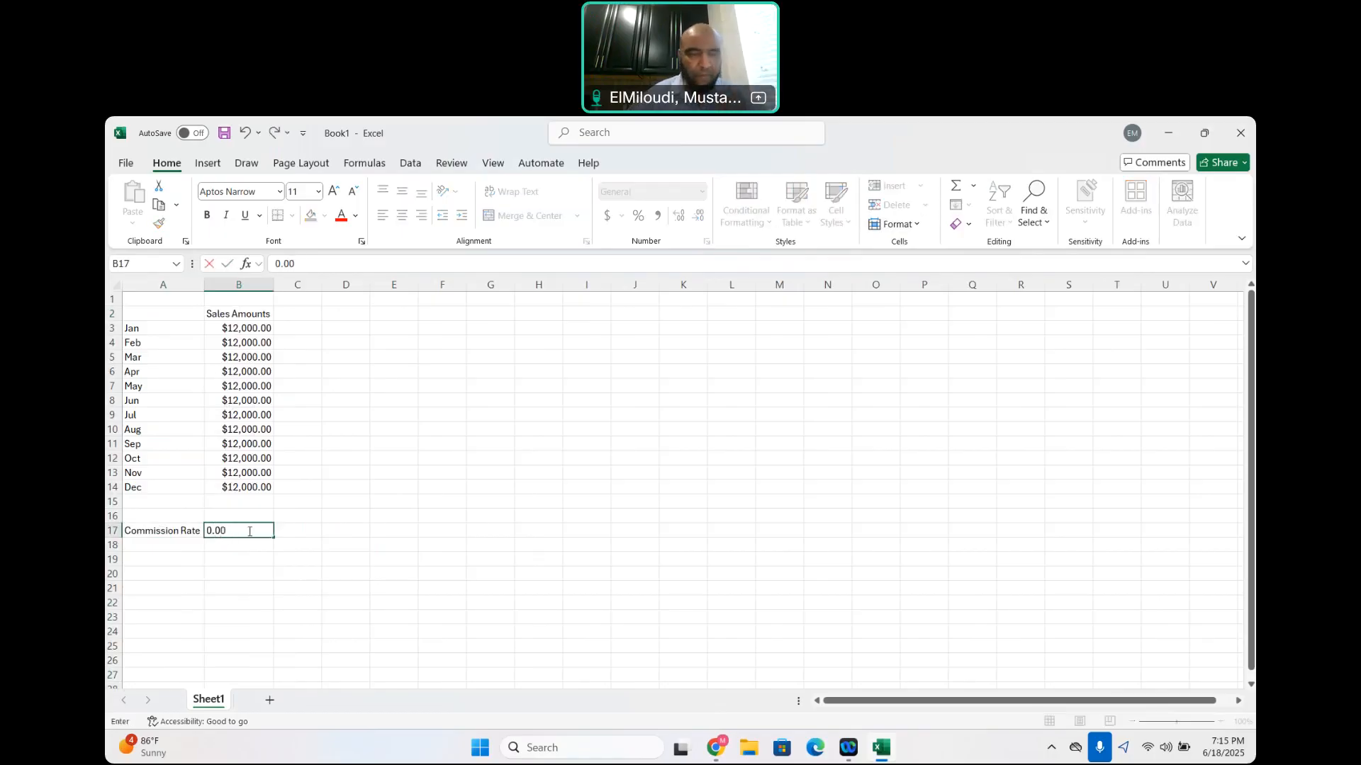
pyautogui.write('5')
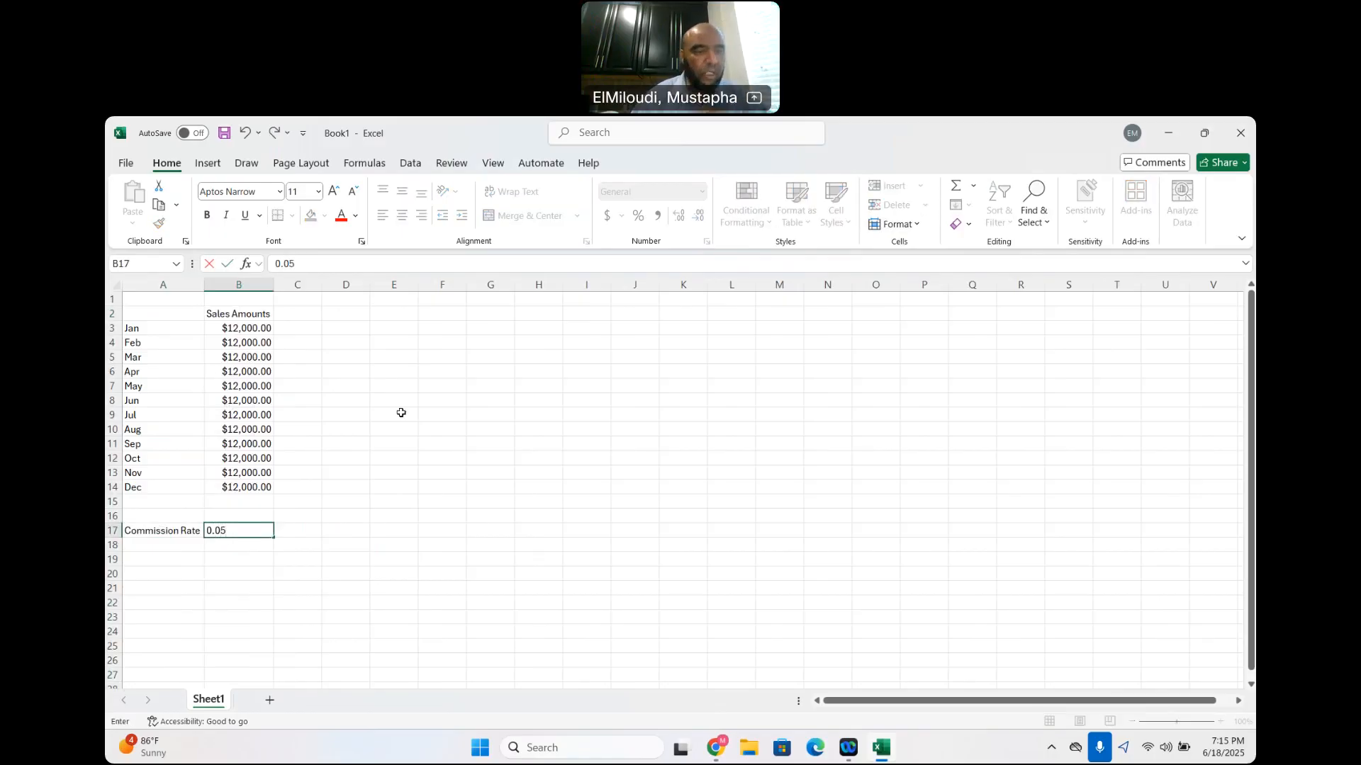
# Enter the header Commission Rate in cell C2 and widen column C to fit it
pyautogui.click(301, 332)
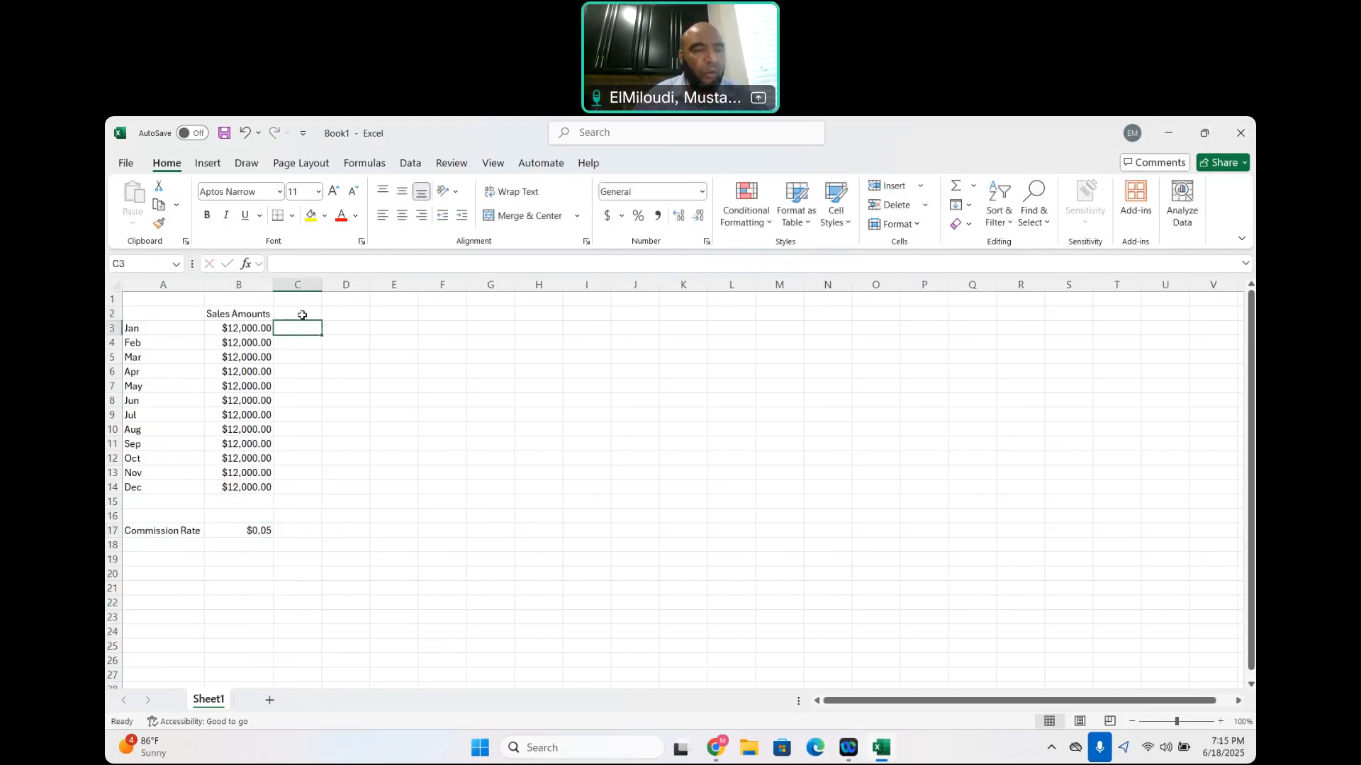
pyautogui.click(304, 312)
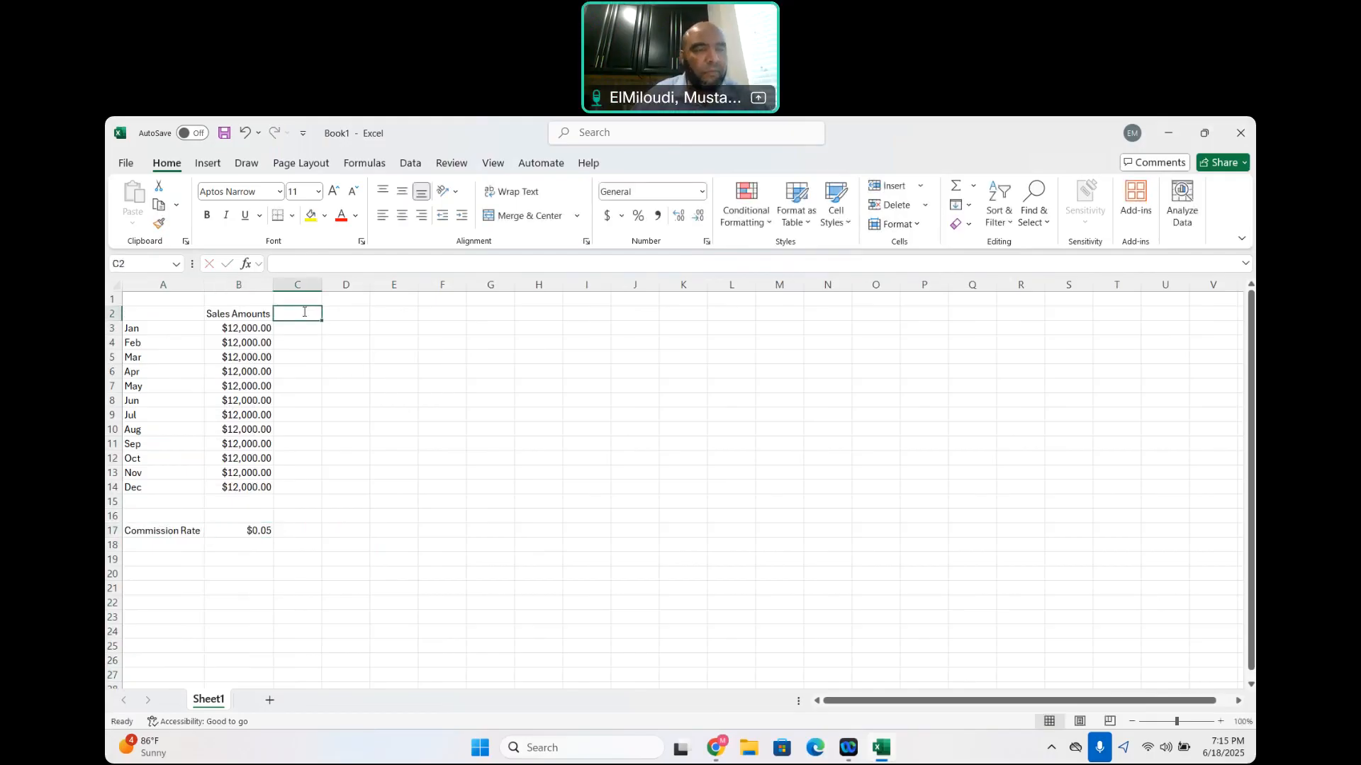
pyautogui.write('Coo')
pyautogui.write('mmiss')
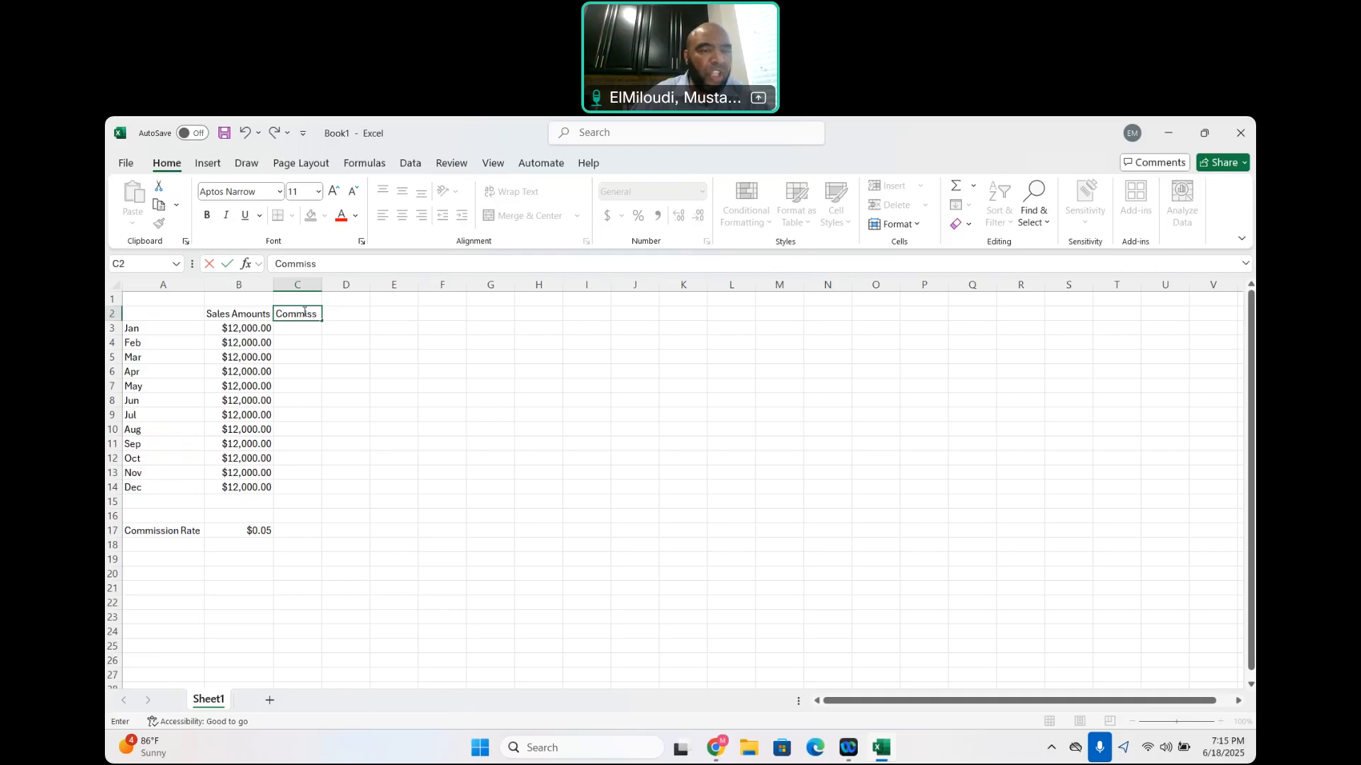
pyautogui.write('ion Rate')
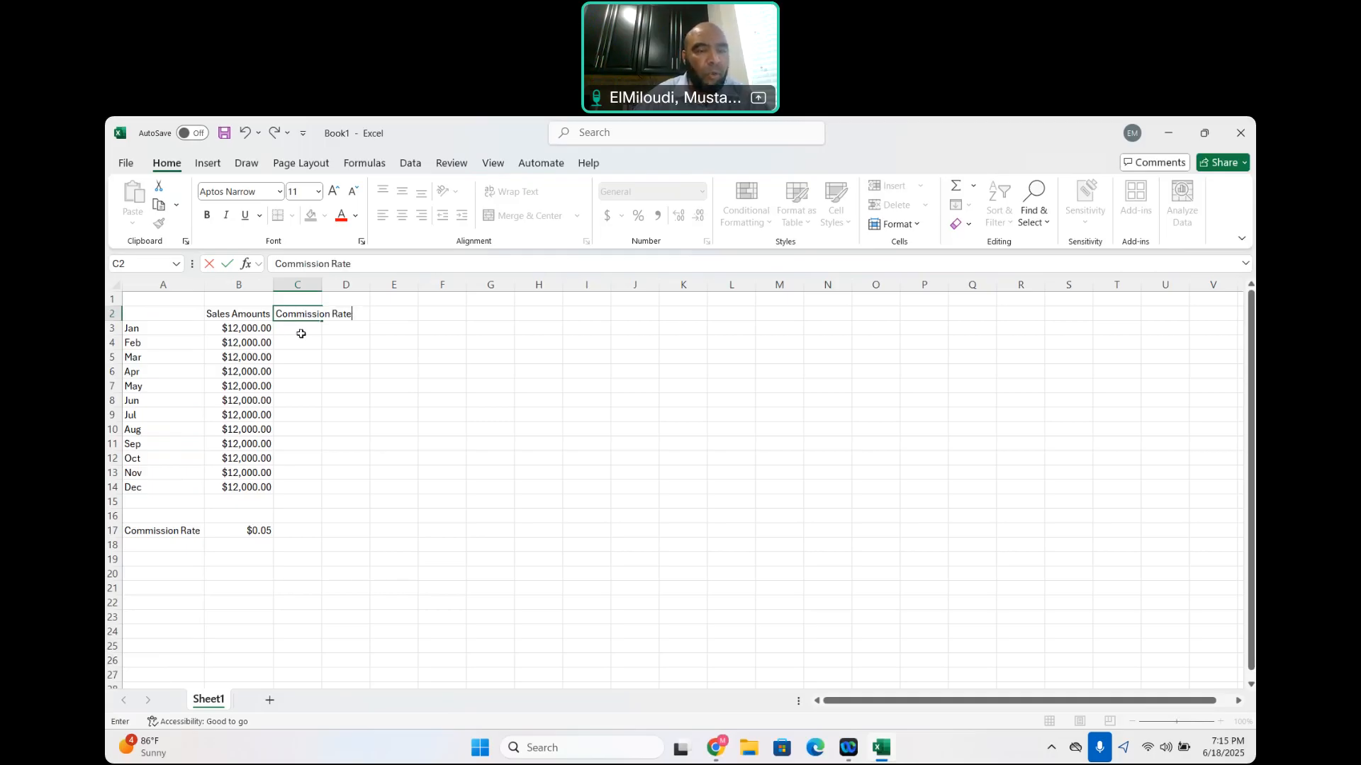
pyautogui.click(371, 356)
pyautogui.moveTo(322, 280); pyautogui.dragTo(356, 281)
# Calculate January's commission in cell C3 with the formula =B3*B17
pyautogui.click(315, 331)
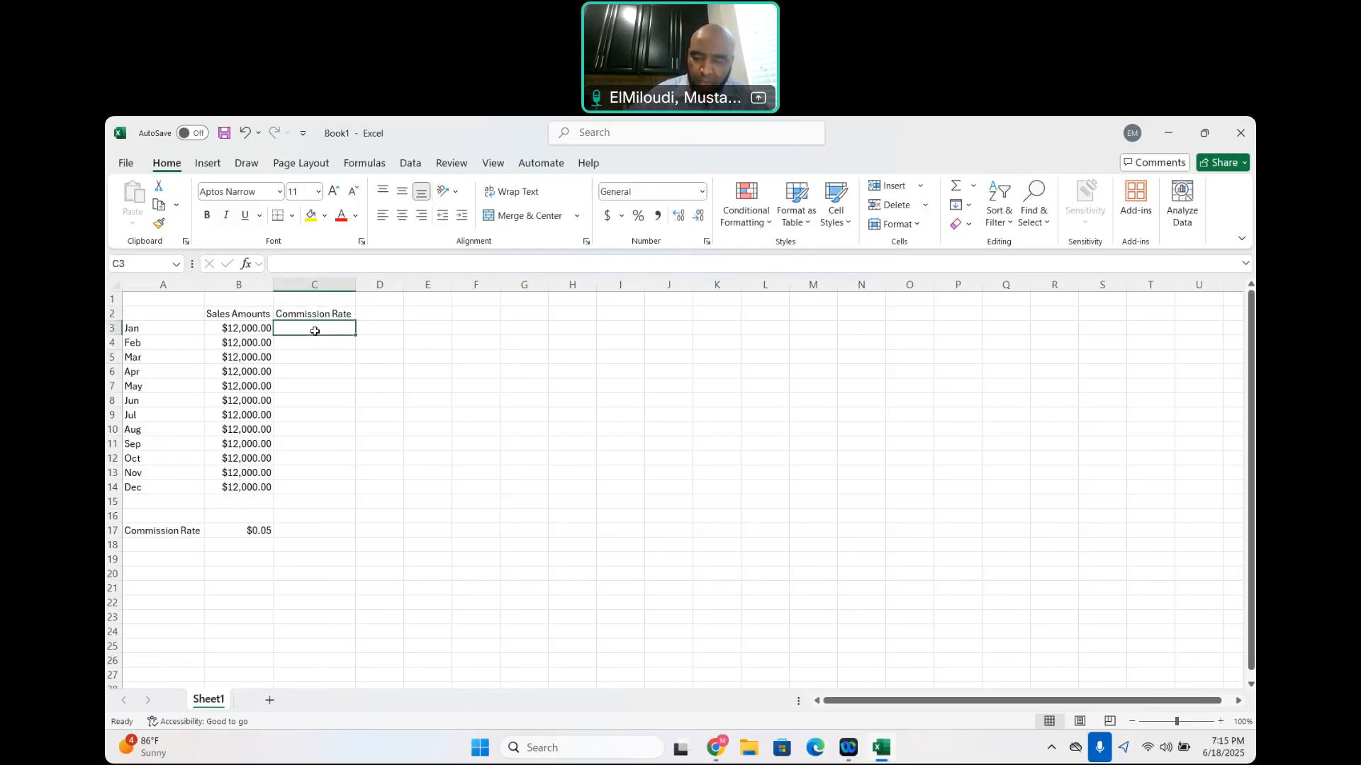
pyautogui.write('=')
pyautogui.click(234, 331)
pyautogui.write('*')
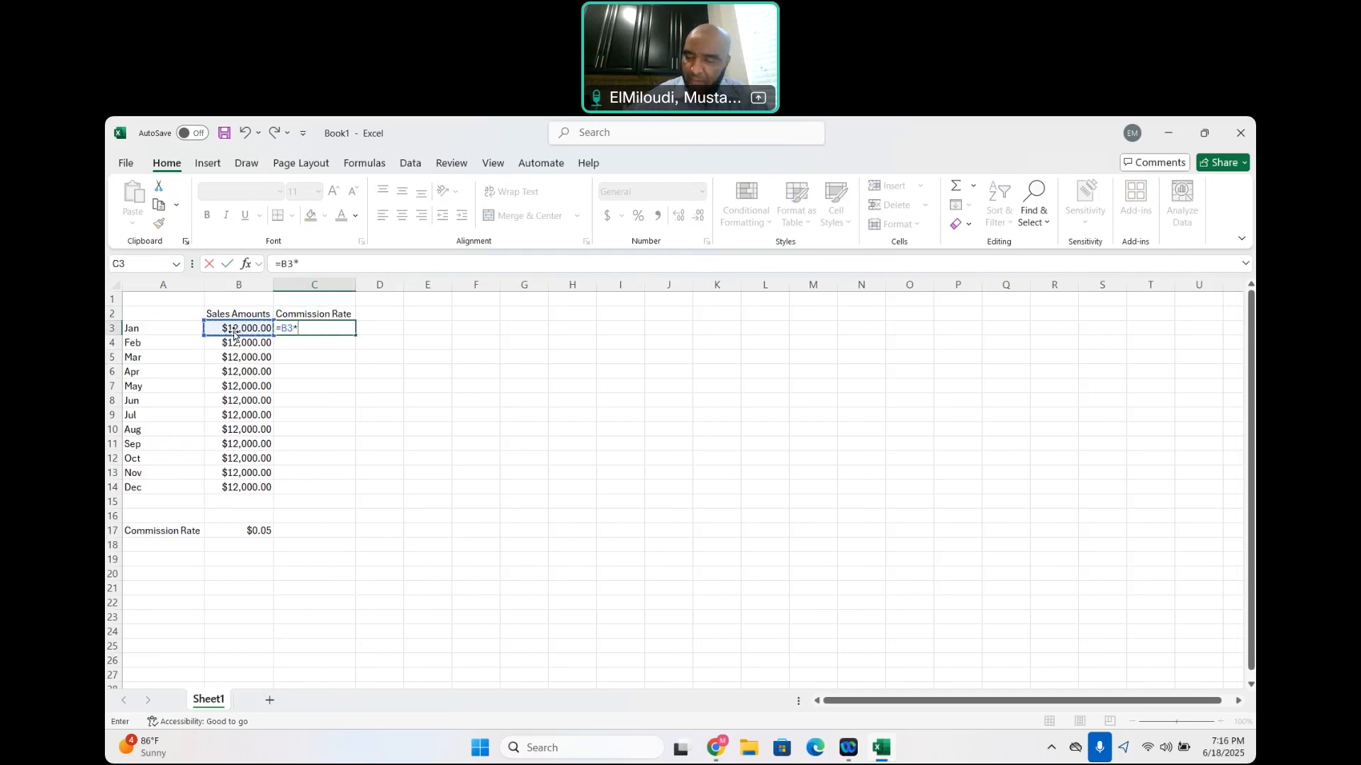
pyautogui.click(257, 532)
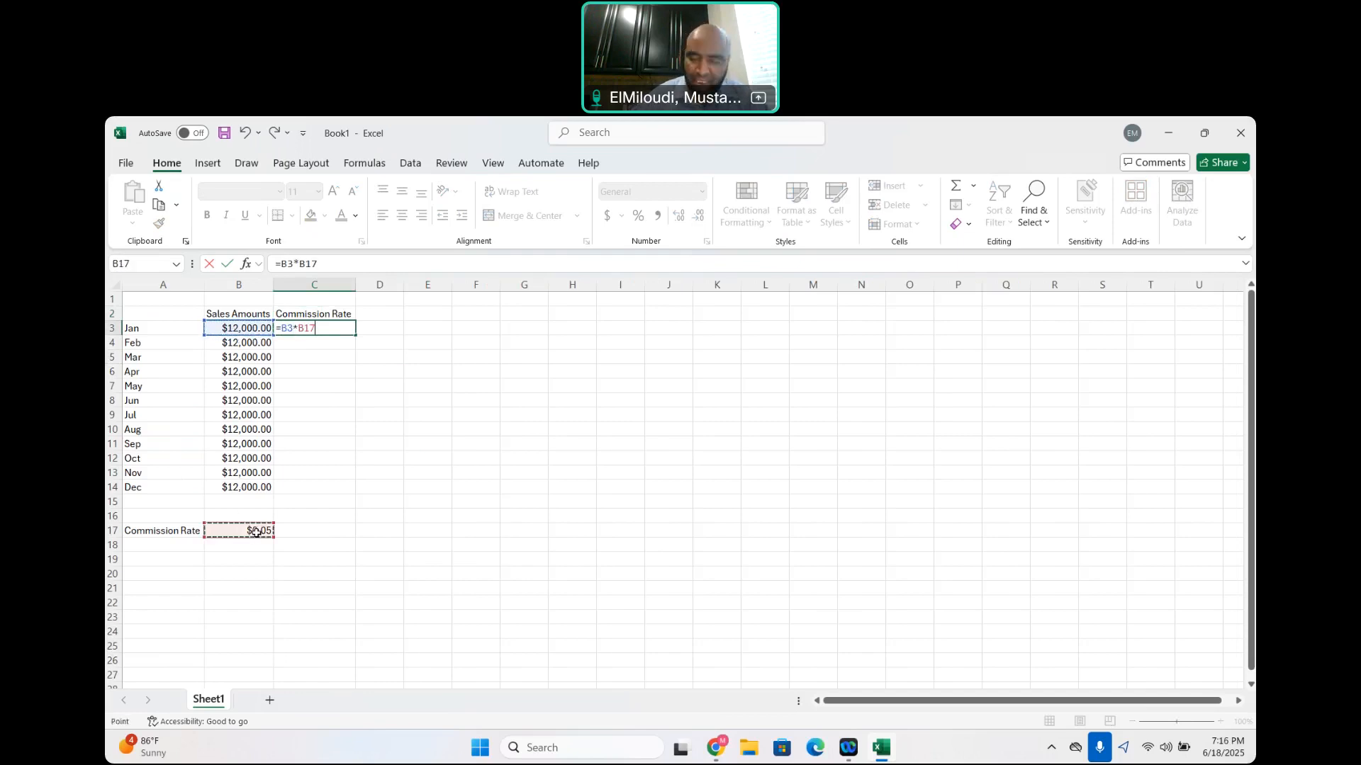
pyautogui.press('Return')
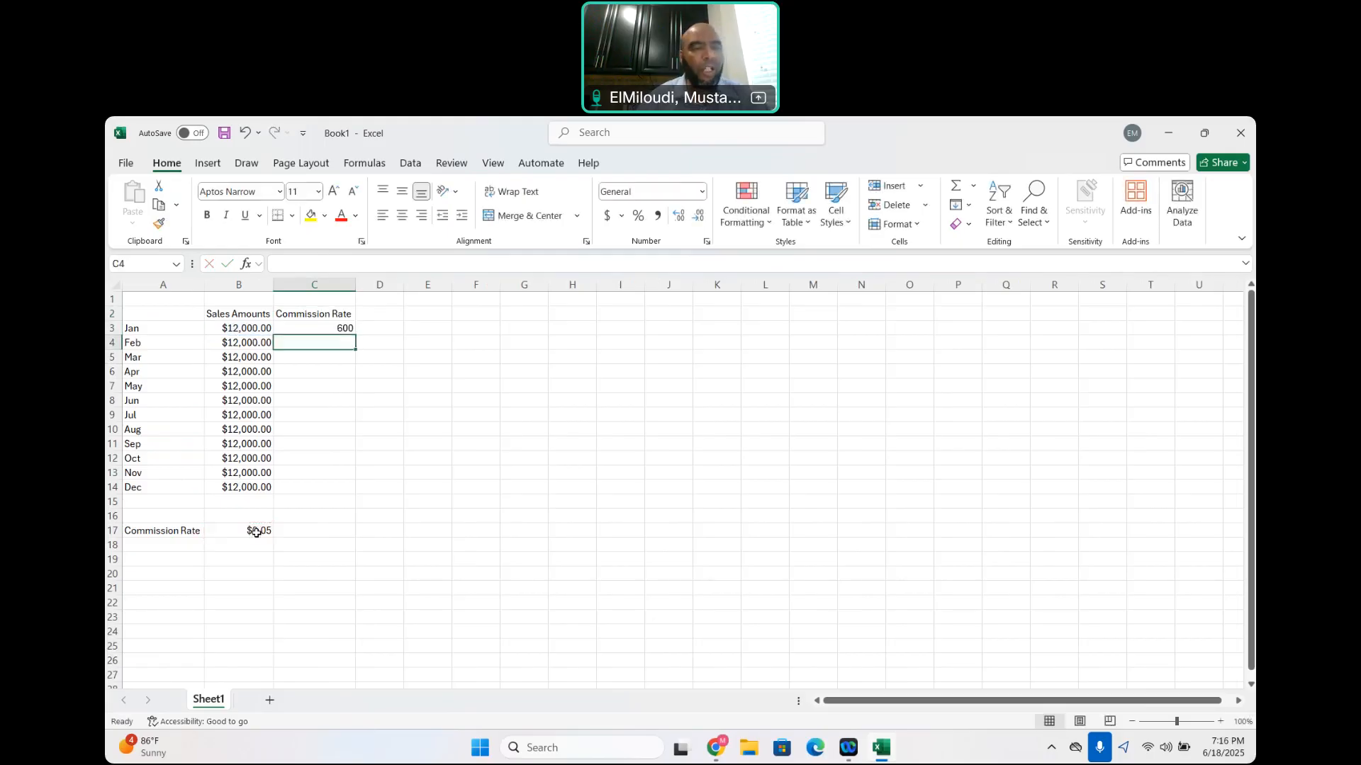
# AutoFill the January commission formula from C3 down to the December row, C14
pyautogui.click(324, 326)
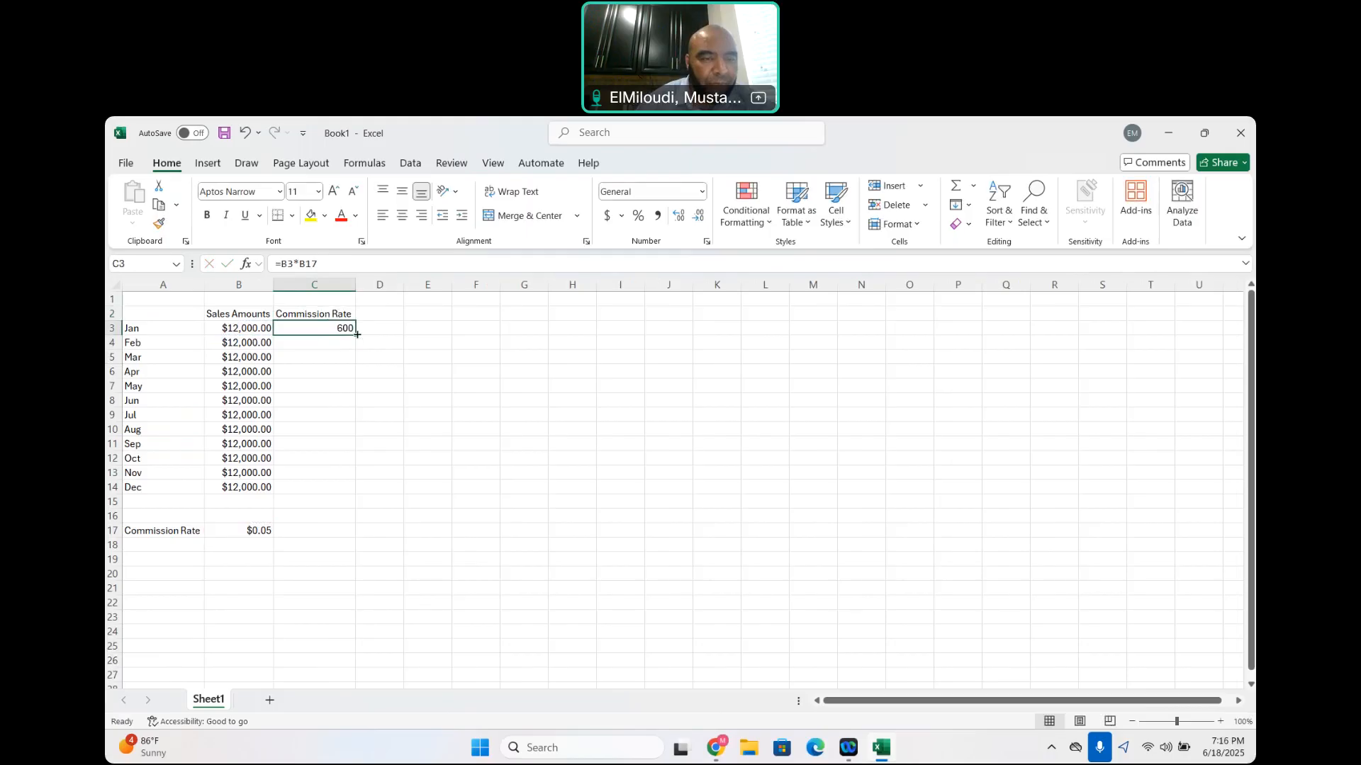
pyautogui.click(357, 334)
pyautogui.moveTo(357, 335); pyautogui.dragTo(361, 492)
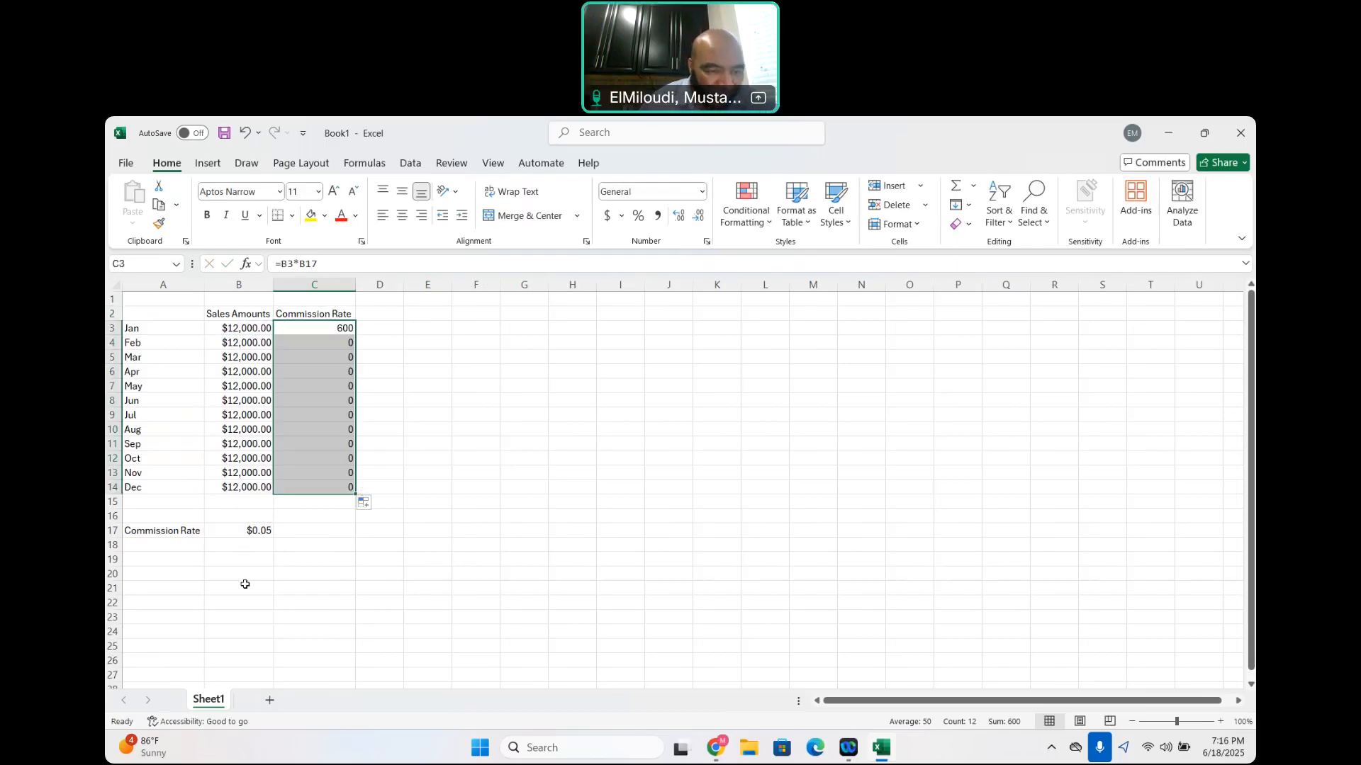
# Compare the formulas in C3 and C4 and check cell B18, which the February formula references
pyautogui.click(323, 329)
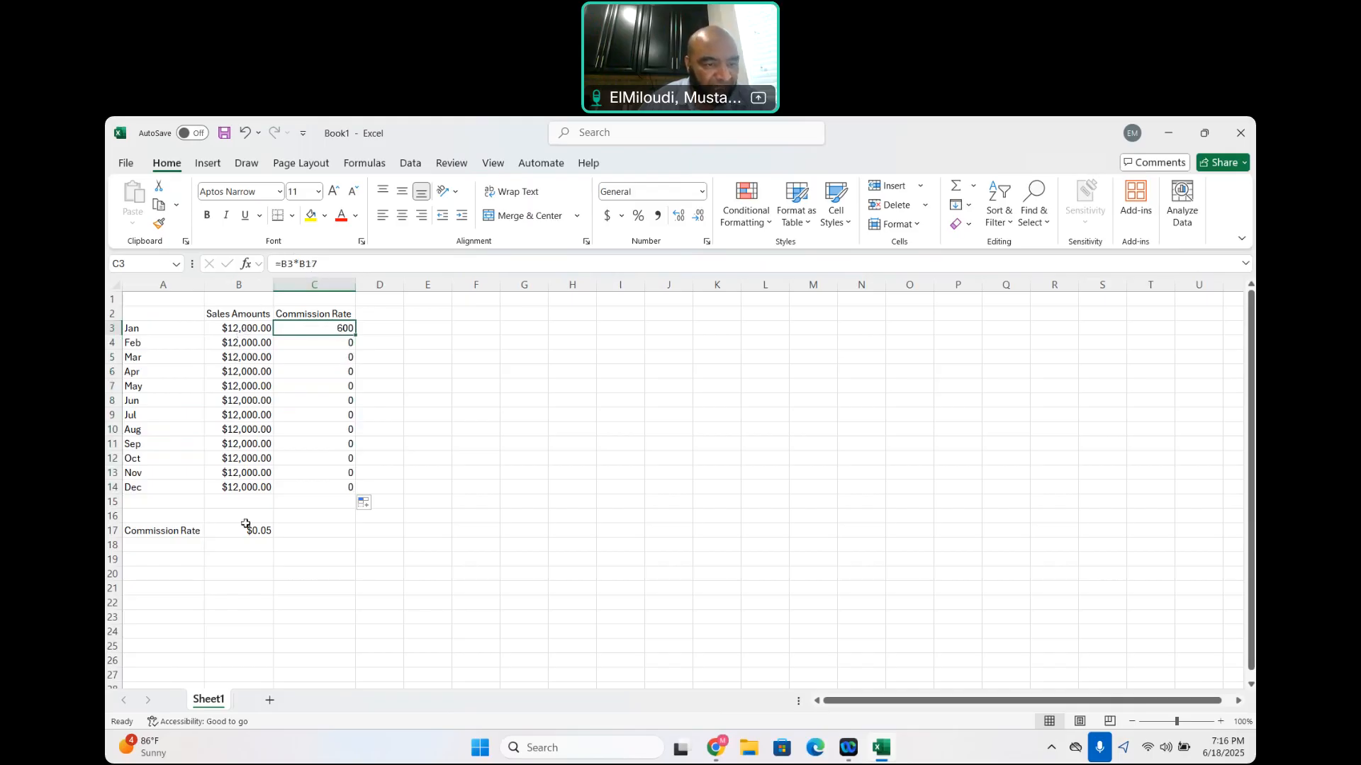
pyautogui.click(338, 348)
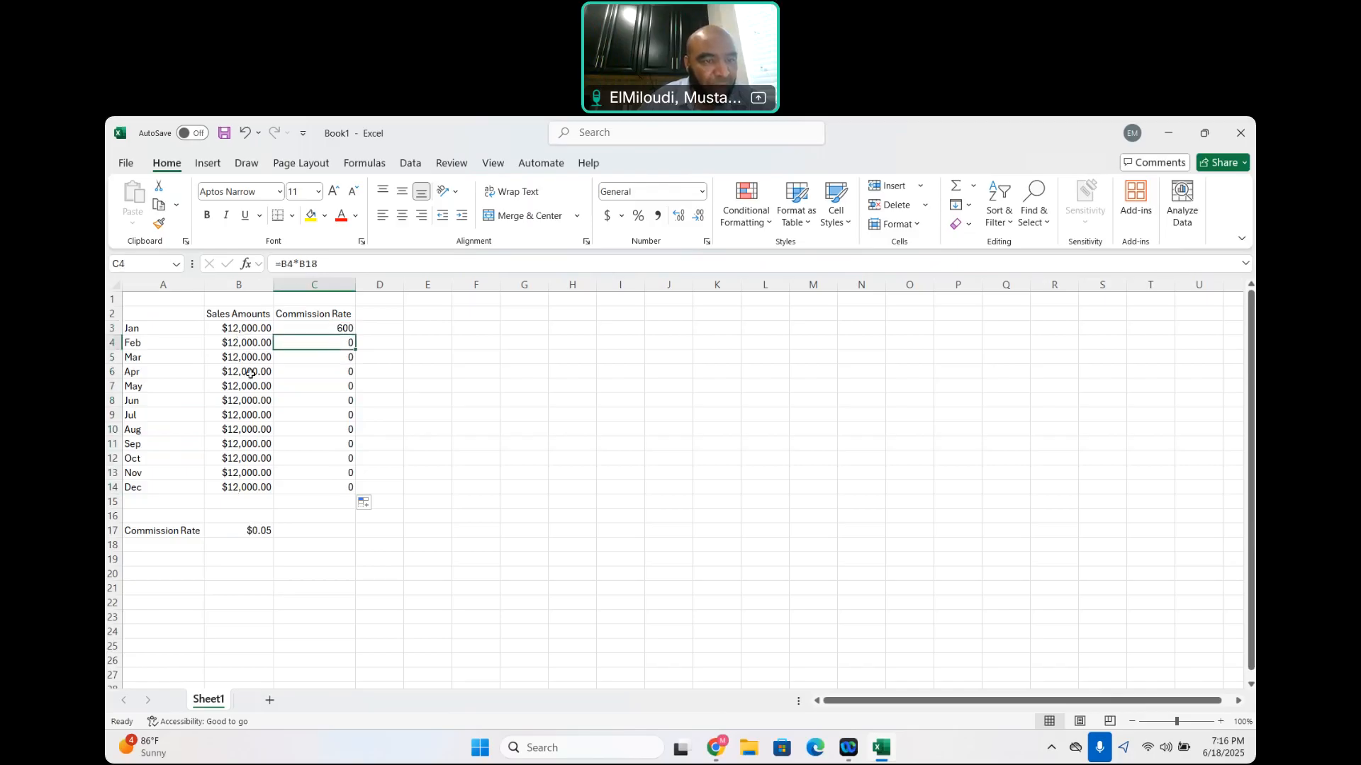
pyautogui.click(256, 548)
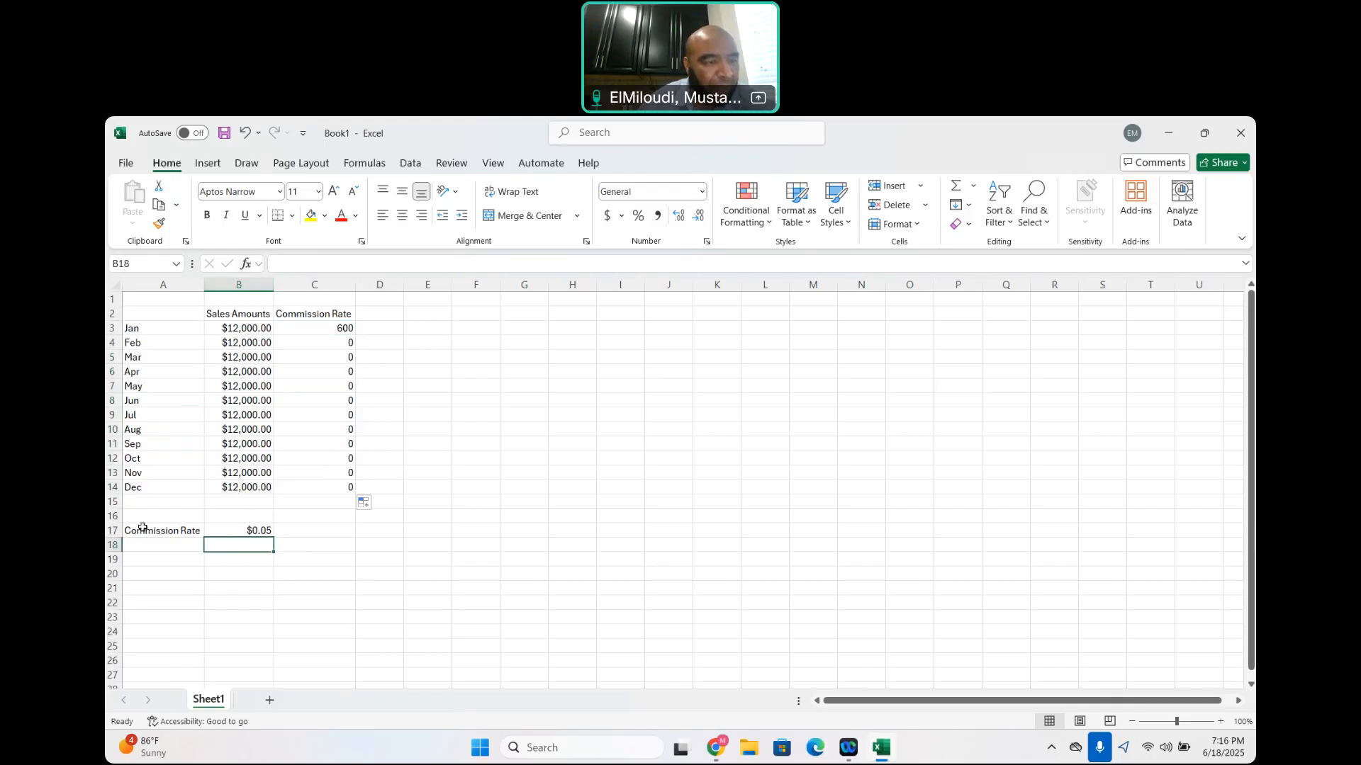
# Make the commission rate reference absolute by changing the formula in C3 to =B3*$B$17
pyautogui.click(340, 329)
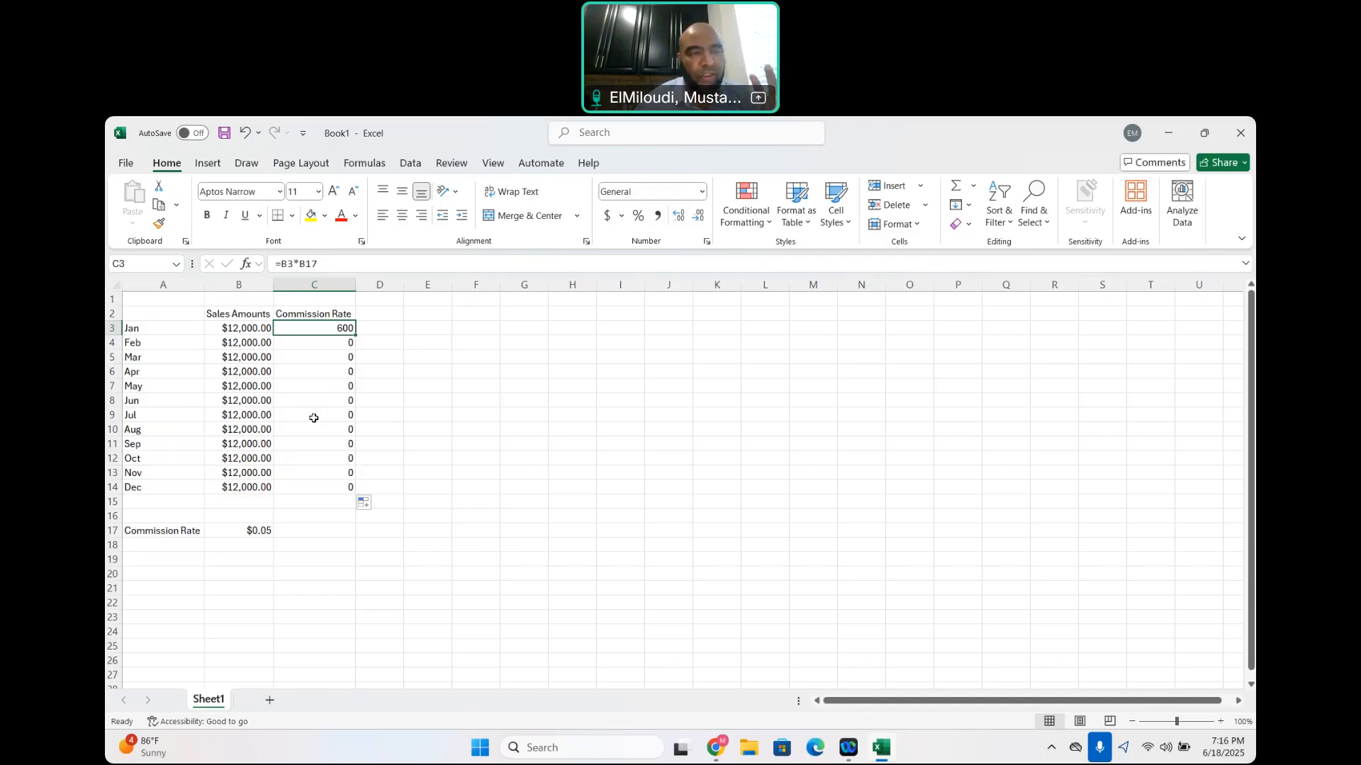
pyautogui.click(298, 263)
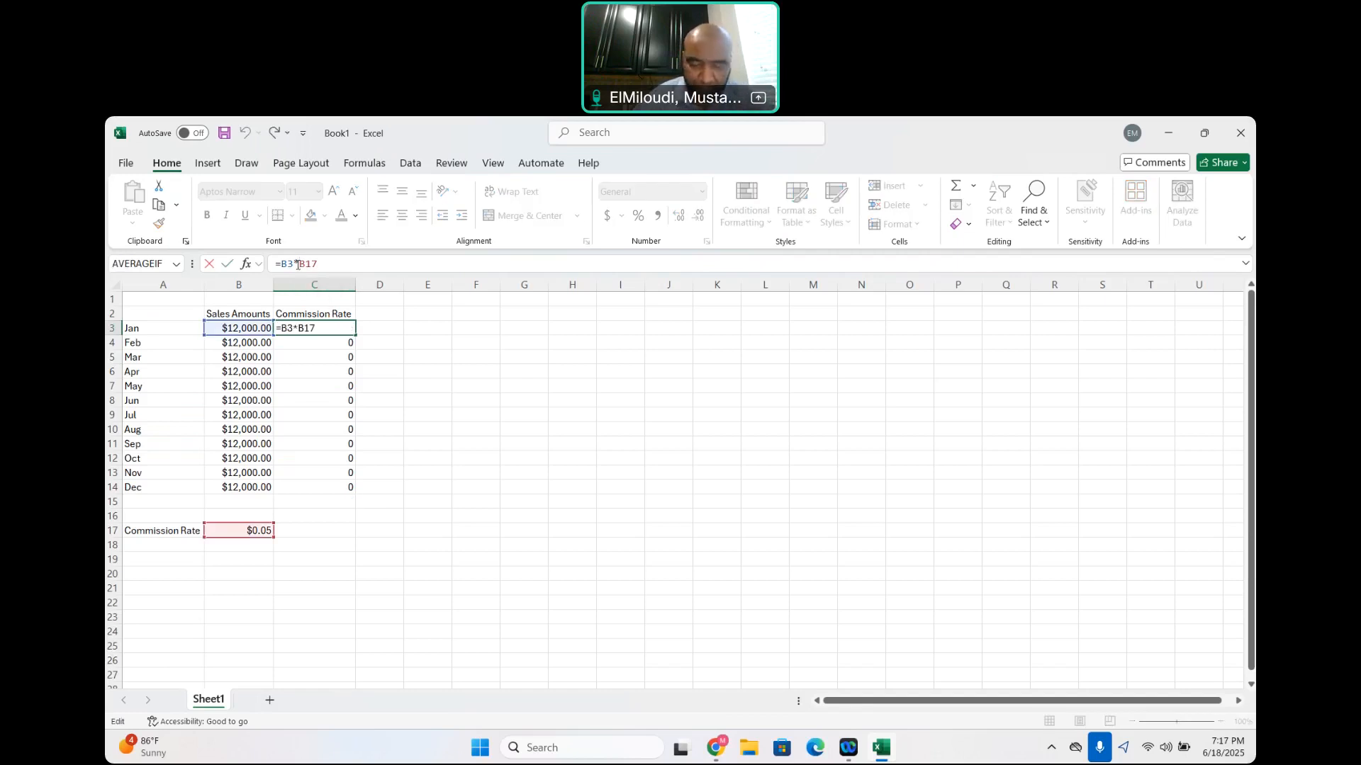
pyautogui.write('$B')
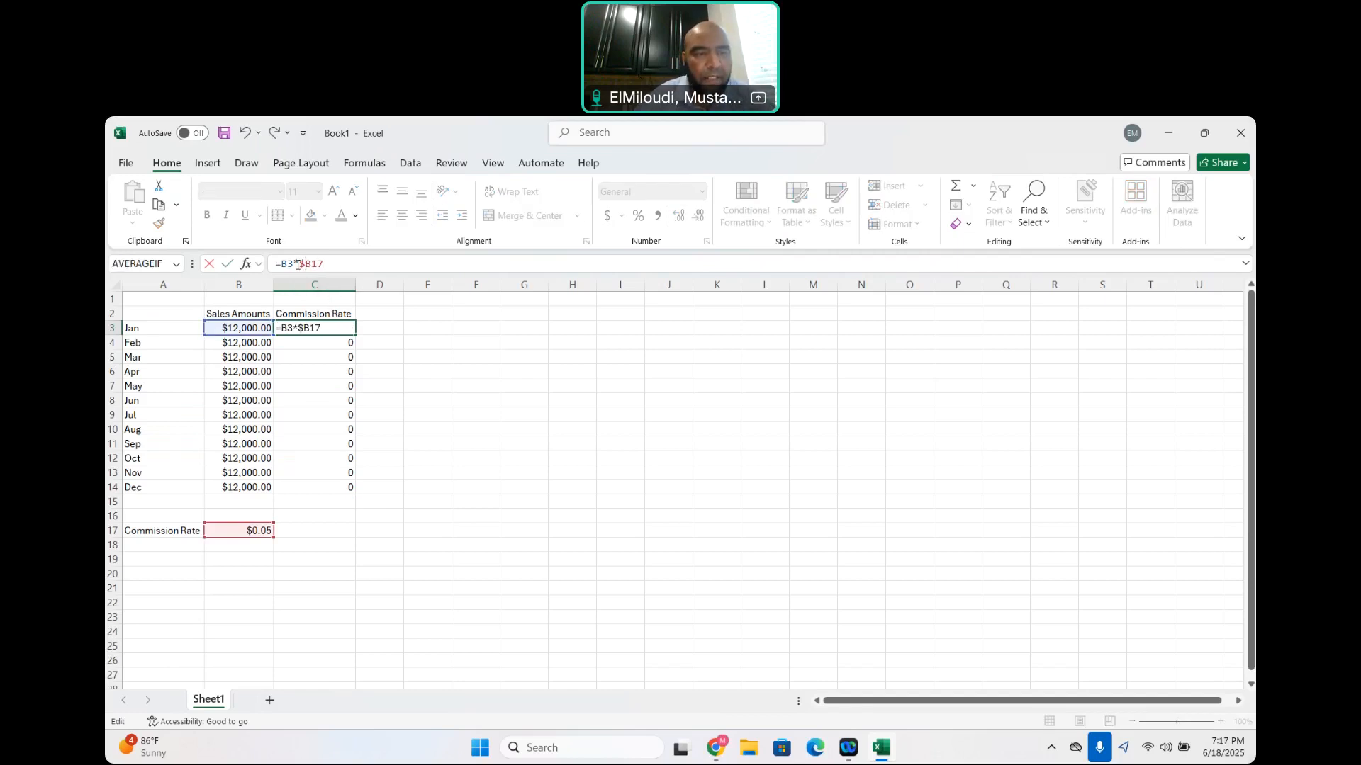
pyautogui.write('$')
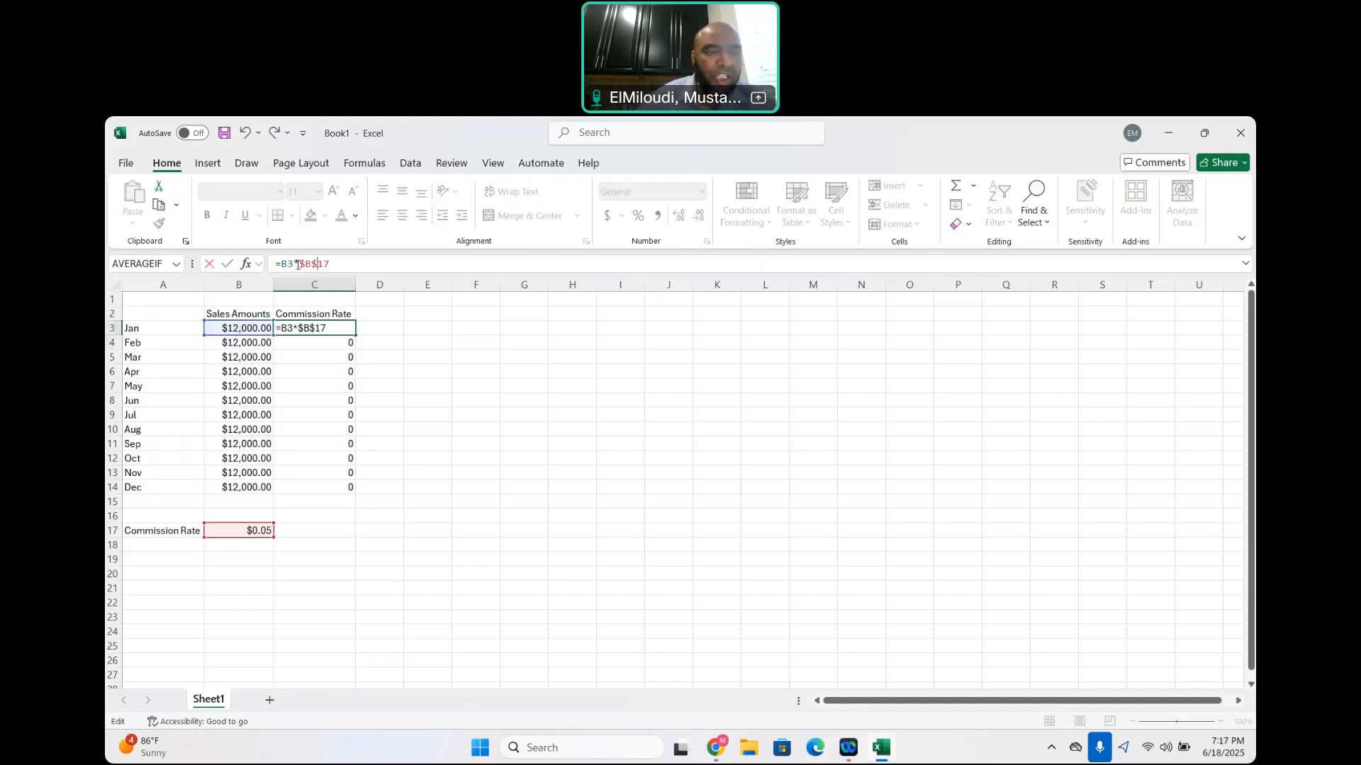
pyautogui.press('Return')
# AutoFill the formula with the absolute reference from C3 down to C14
pyautogui.click(335, 327)
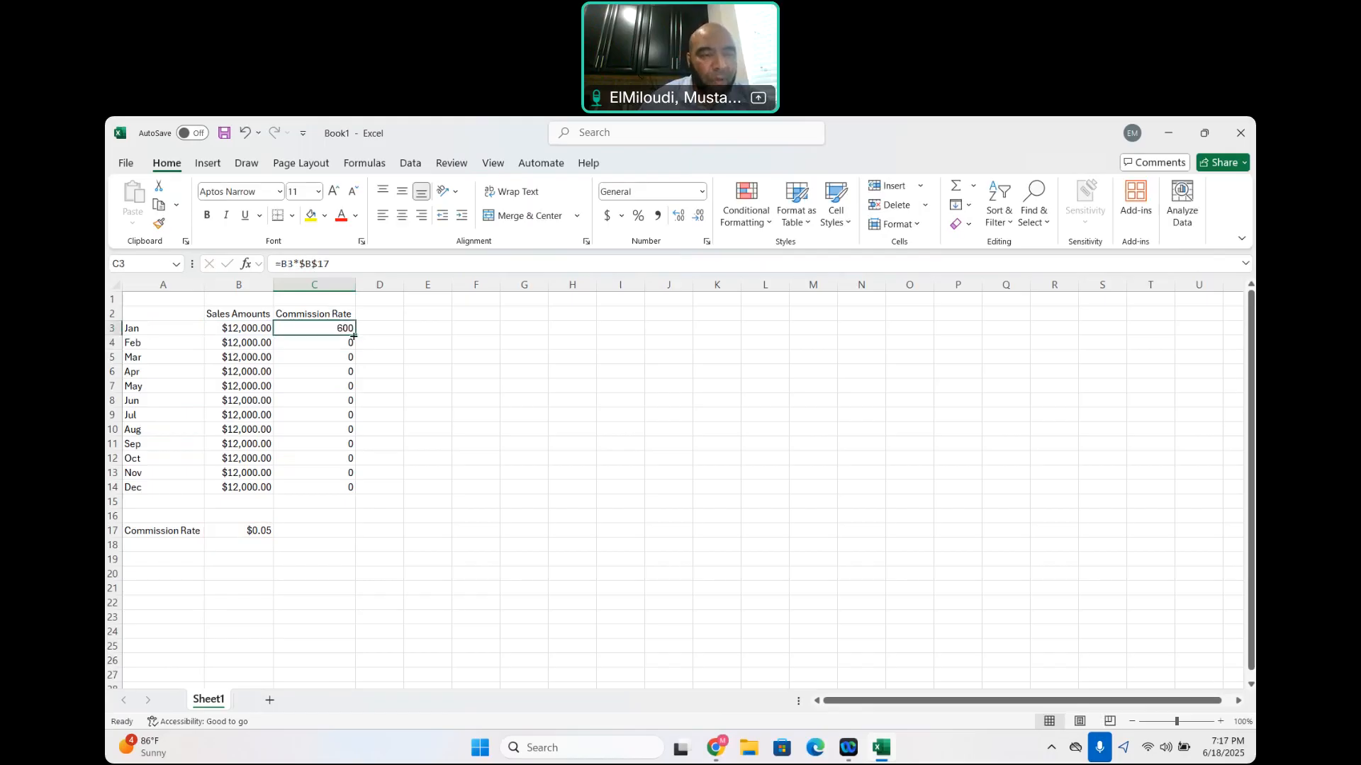
pyautogui.moveTo(358, 337); pyautogui.dragTo(355, 494)
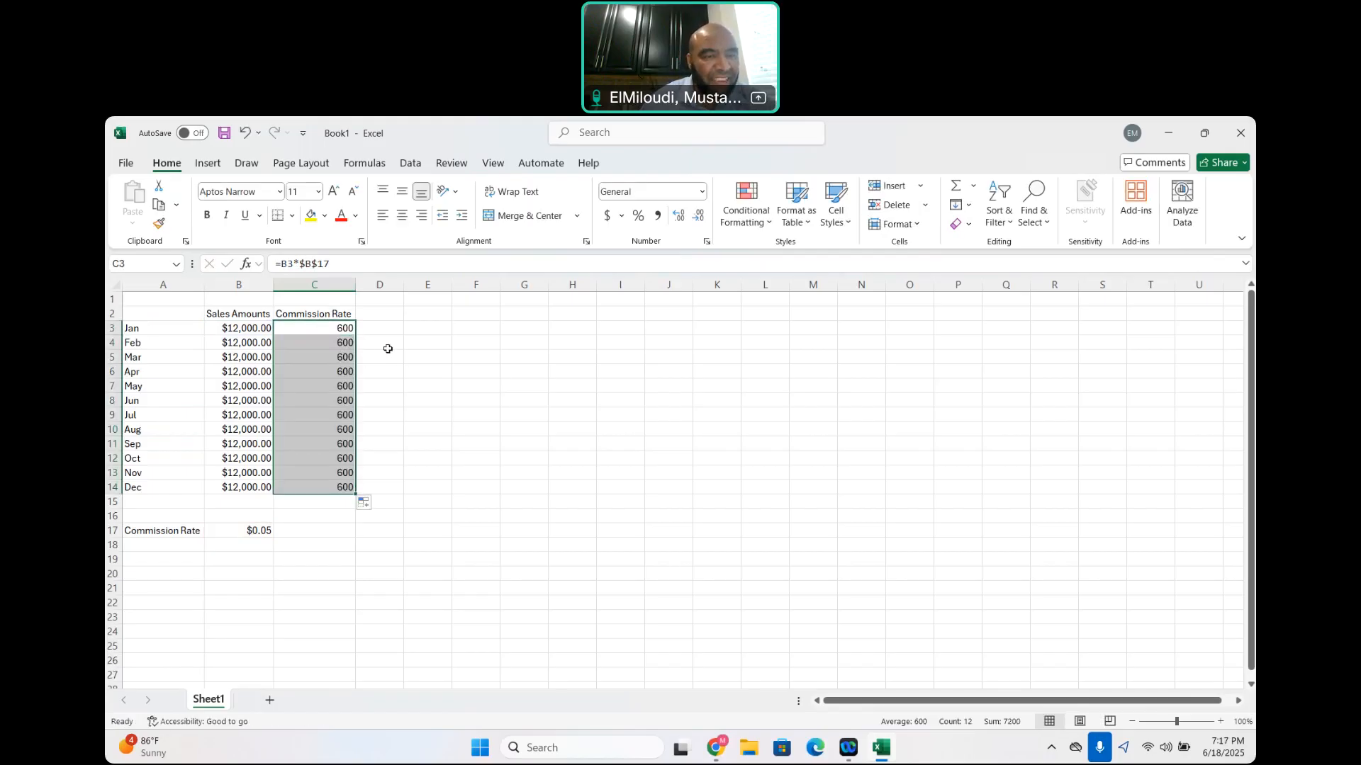
pyautogui.moveTo(388, 349); pyautogui.dragTo(242, 340)
pyautogui.click(242, 340)
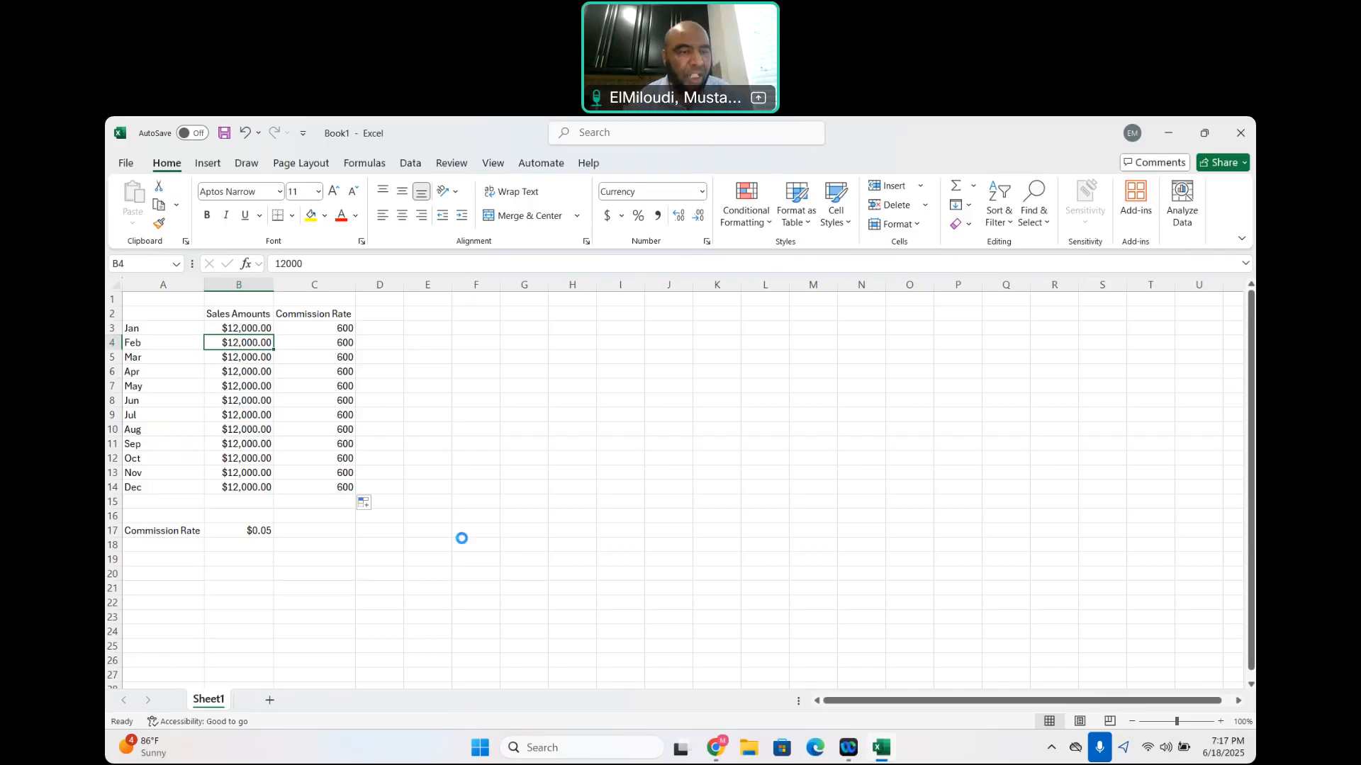
# Undo the commission entries and all earlier edits back to before January's sales amount was filled down column B
pyautogui.hotkey('ctrl', 'z')
pyautogui.hotkey('ctrl', 'z')
pyautogui.hotkey('ctrl', 'z')
pyautogui.hotkey('ctrl', 'z')
pyautogui.hotkey('ctrl', 'z')
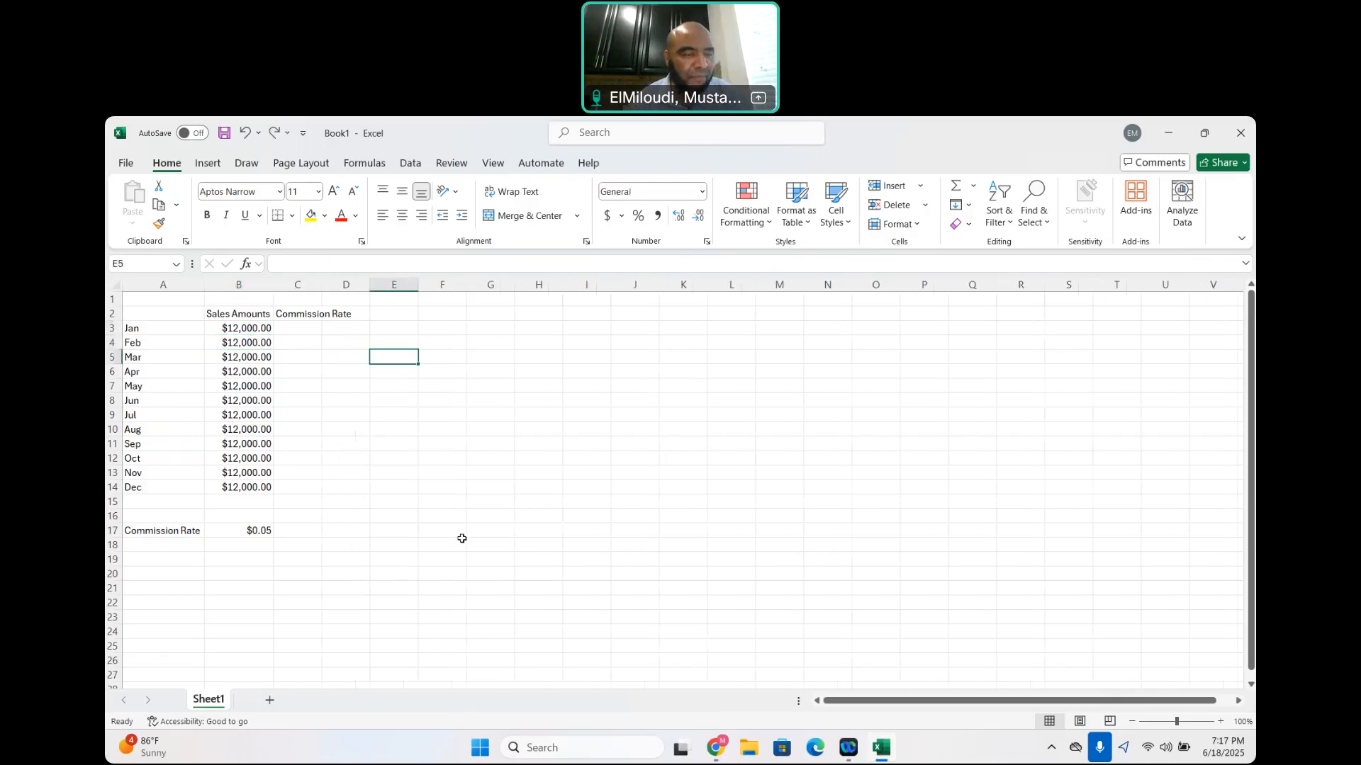
pyautogui.hotkey('ctrl', 'z')
pyautogui.hotkey('ctrl', 'z')
pyautogui.hotkey('ctrl', 'z')
pyautogui.hotkey('ctrl', 'z')
pyautogui.hotkey('ctrl', 'z')
pyautogui.hotkey('ctrl', 'z')
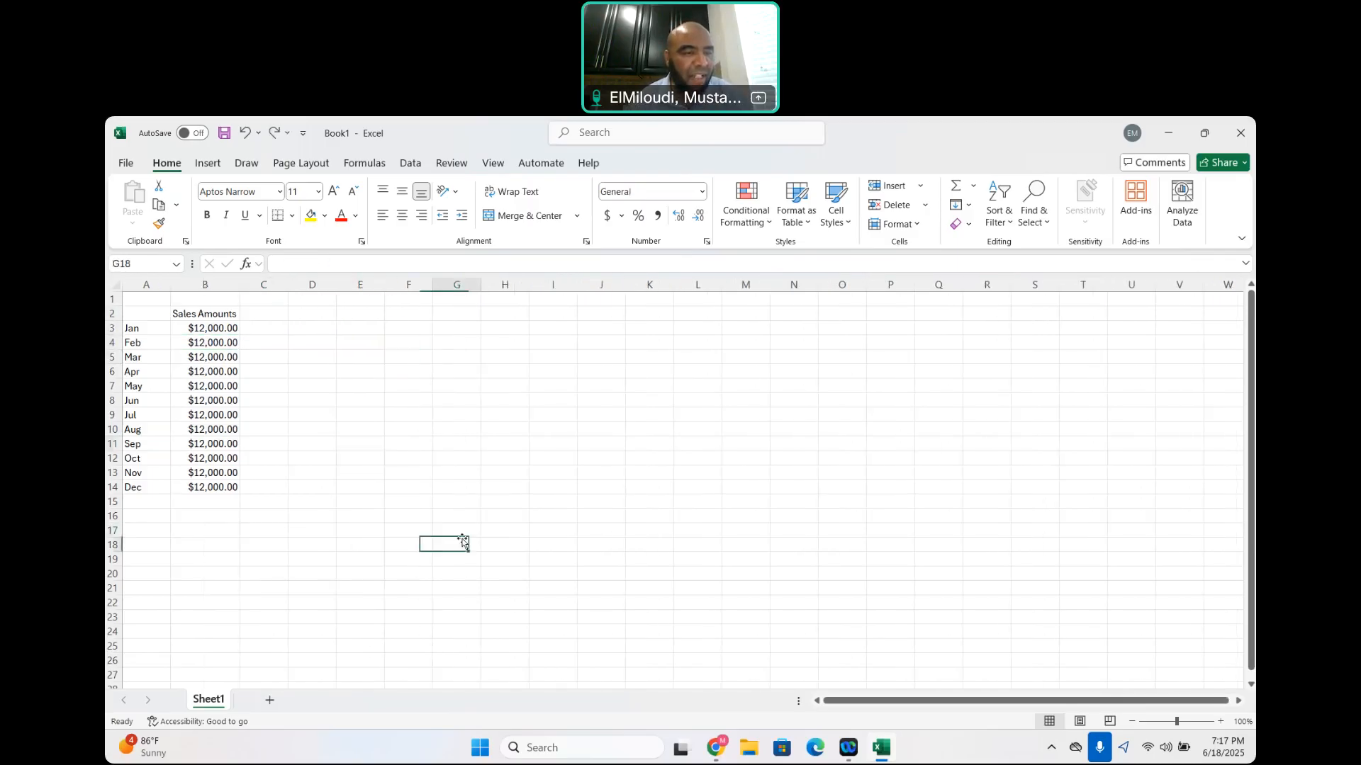
pyautogui.hotkey('ctrl', 'z')
pyautogui.hotkey('ctrl', 'z')
pyautogui.hotkey('ctrl', 'z')
pyautogui.hotkey('ctrl', 'z')
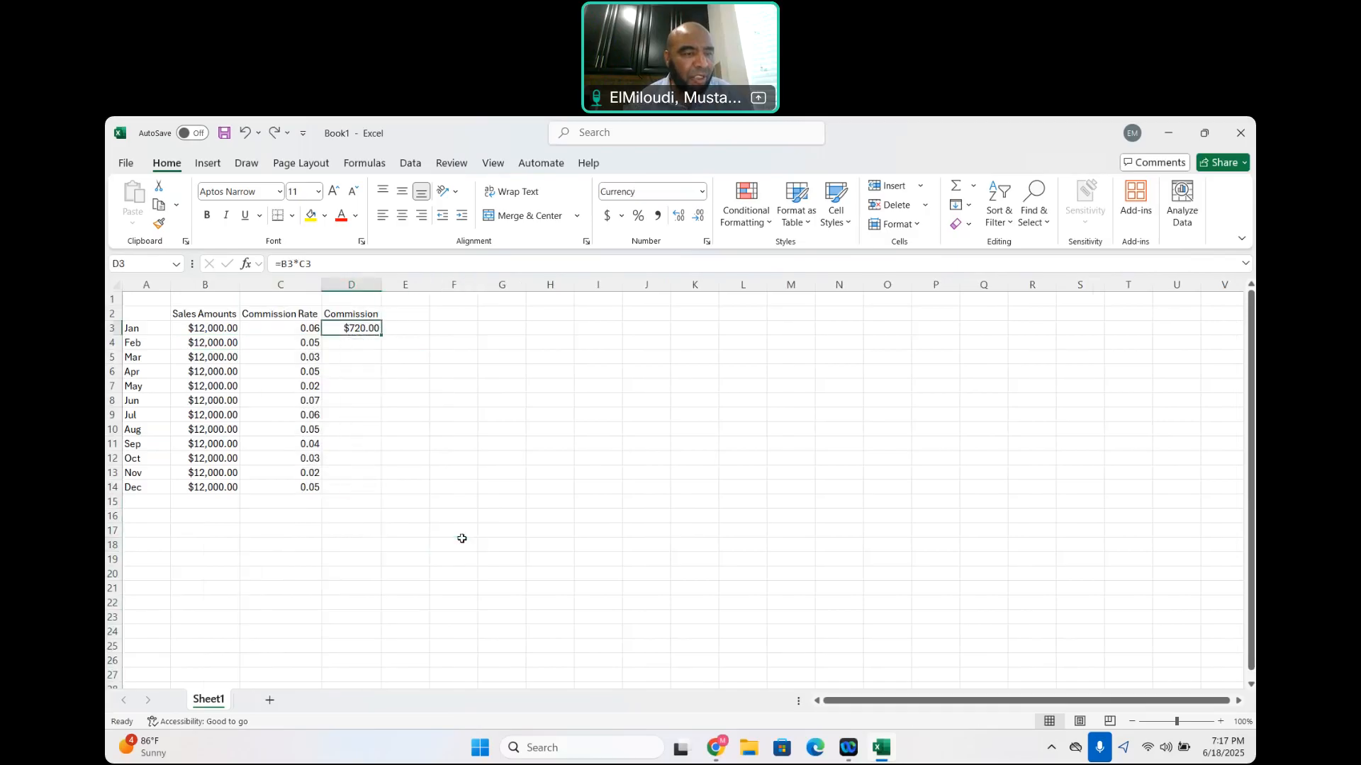
pyautogui.hotkey('ctrl', 'z')
pyautogui.hotkey('ctrl', 'z')
pyautogui.hotkey('ctrl', 'z')
pyautogui.hotkey('ctrl', 'z')
pyautogui.hotkey('ctrl', 'z')
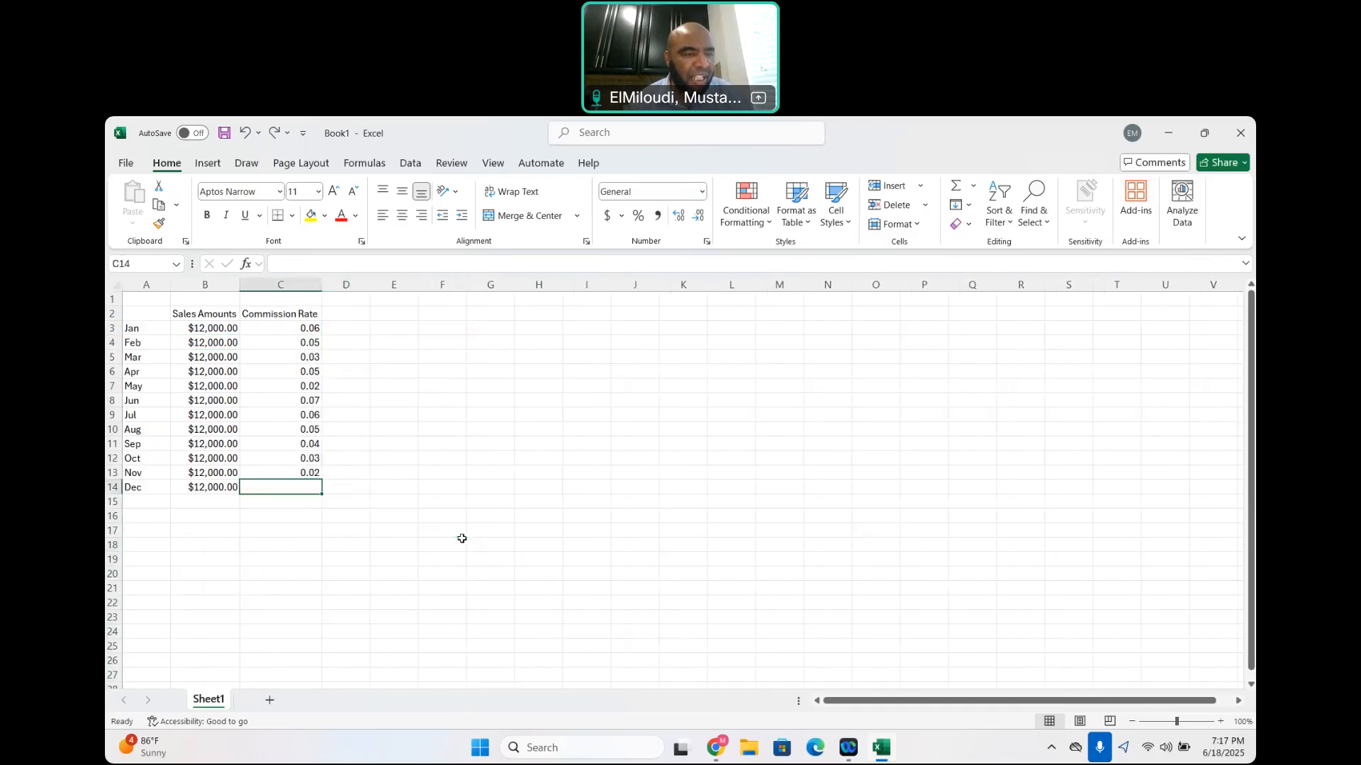
pyautogui.hotkey('ctrl', 'z')
pyautogui.hotkey('ctrl', 'z')
pyautogui.hotkey('ctrl', 'z')
pyautogui.hotkey('ctrl', 'z')
pyautogui.hotkey('ctrl', 'z')
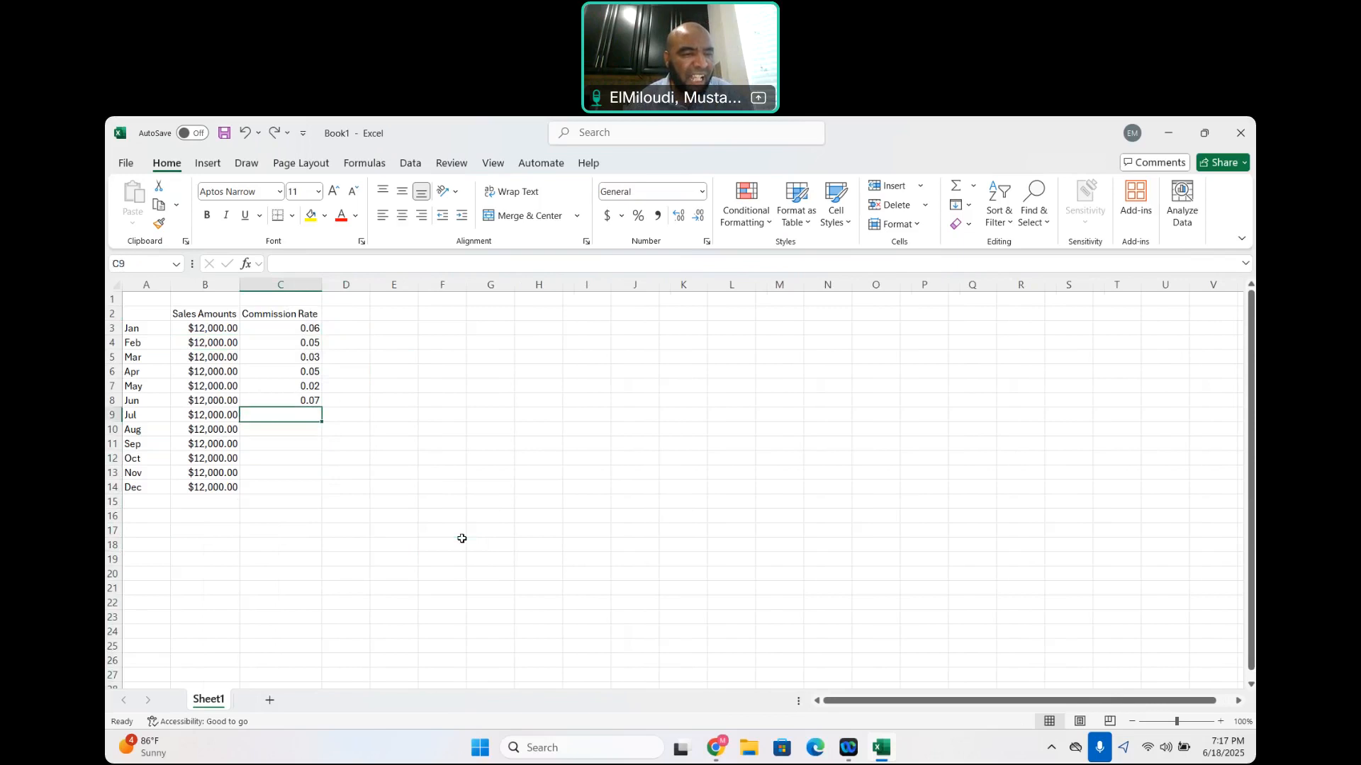
pyautogui.hotkey('ctrl', 'z')
pyautogui.hotkey('ctrl', 'z')
pyautogui.hotkey('ctrl', 'z')
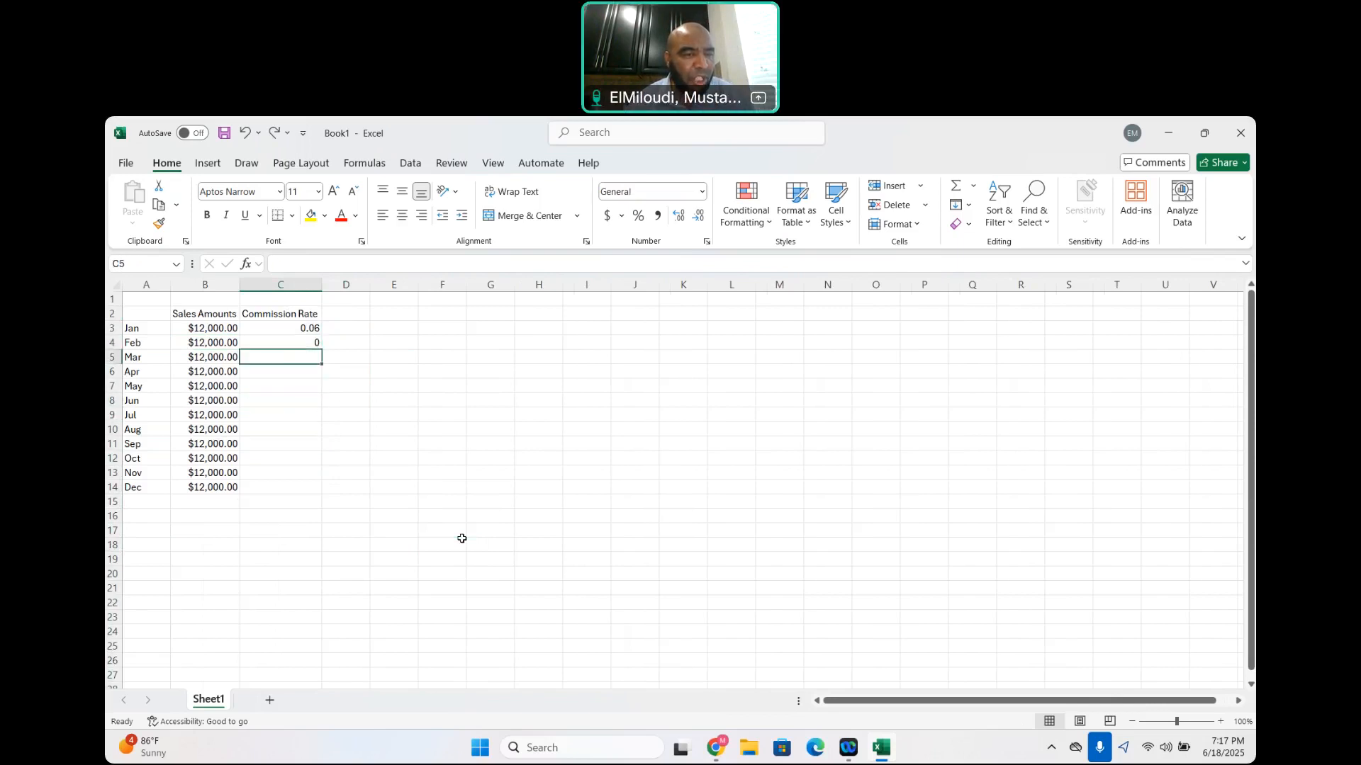
pyautogui.hotkey('ctrl', 'z')
pyautogui.hotkey('ctrl', 'z')
pyautogui.hotkey('ctrl', 'z')
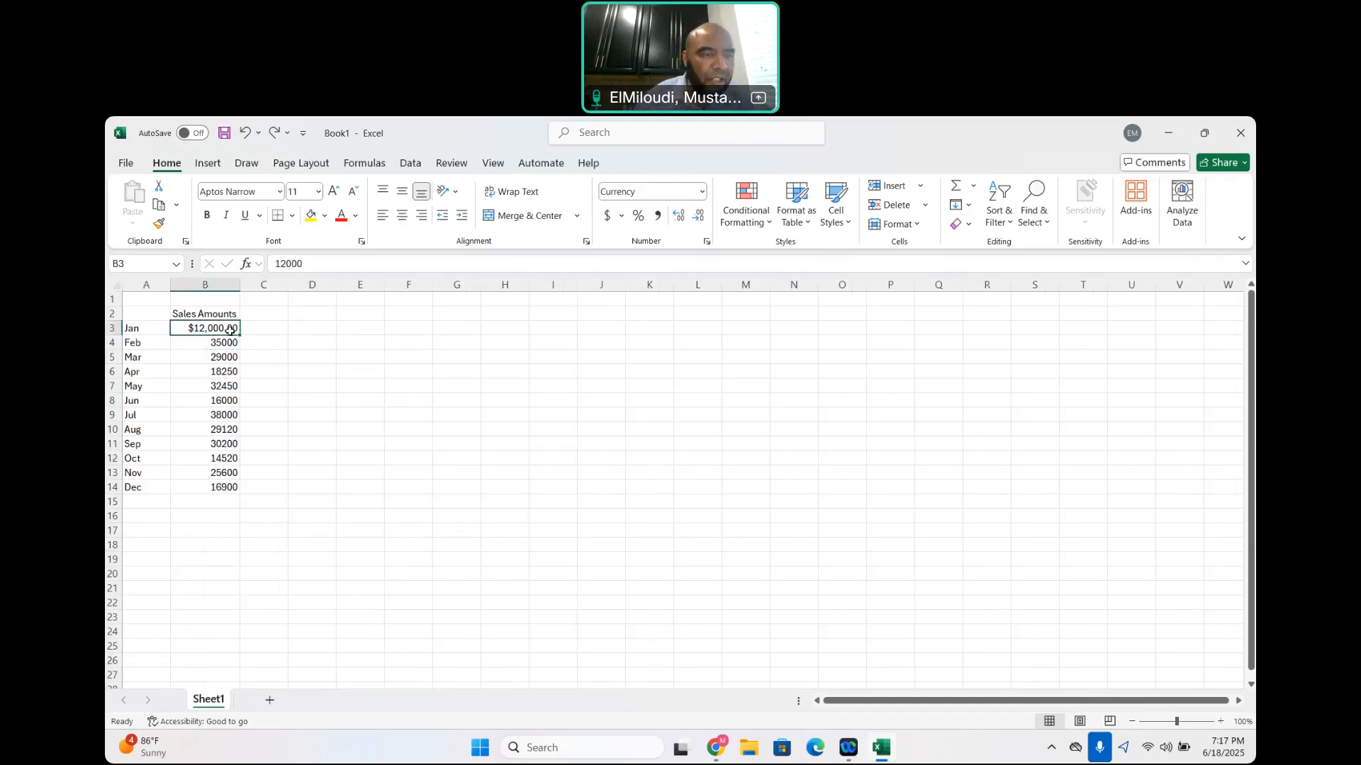
# Try filling the January sales amount from B3 down to B14, and undo the fill
pyautogui.moveTo(241, 337); pyautogui.dragTo(240, 489)
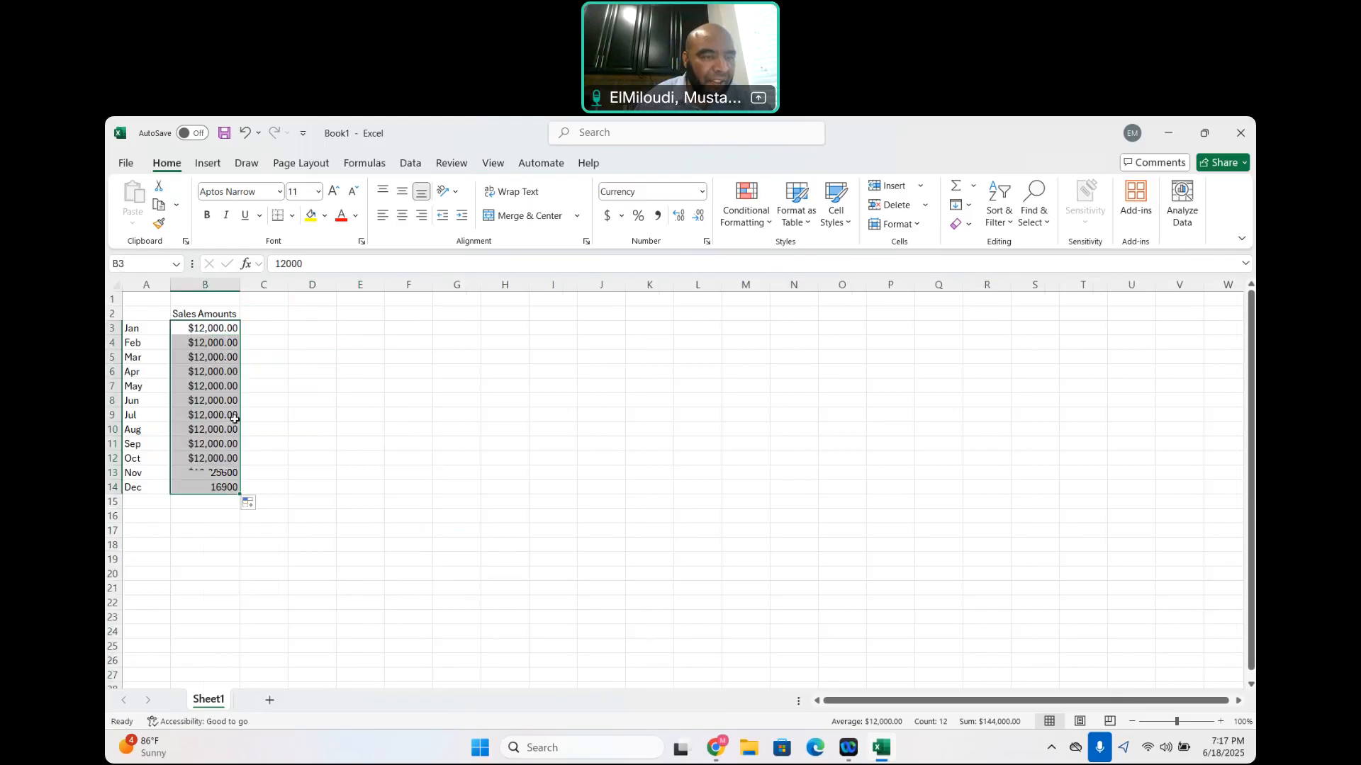
pyautogui.hotkey('ctrl', 'z')
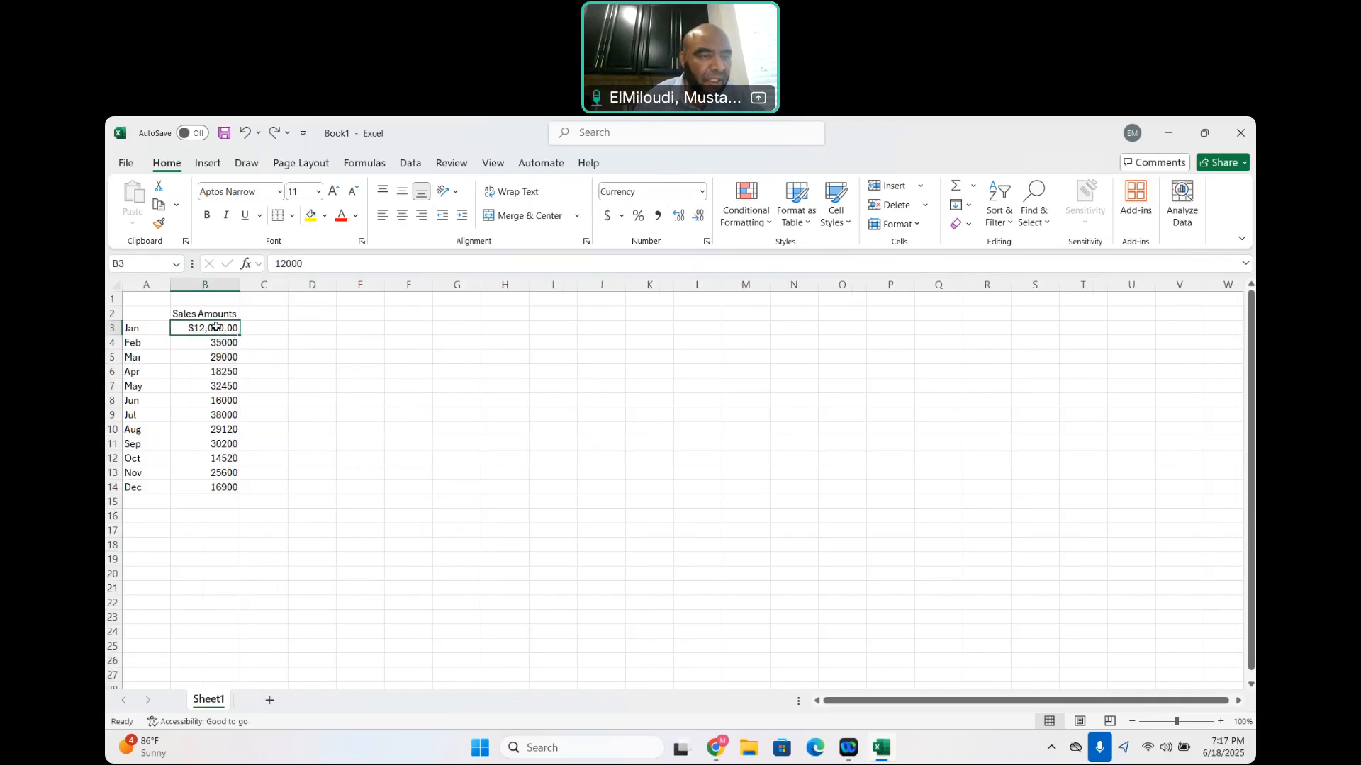
pyautogui.click(282, 330)
pyautogui.doubleClick(232, 328)
pyautogui.click(263, 357)
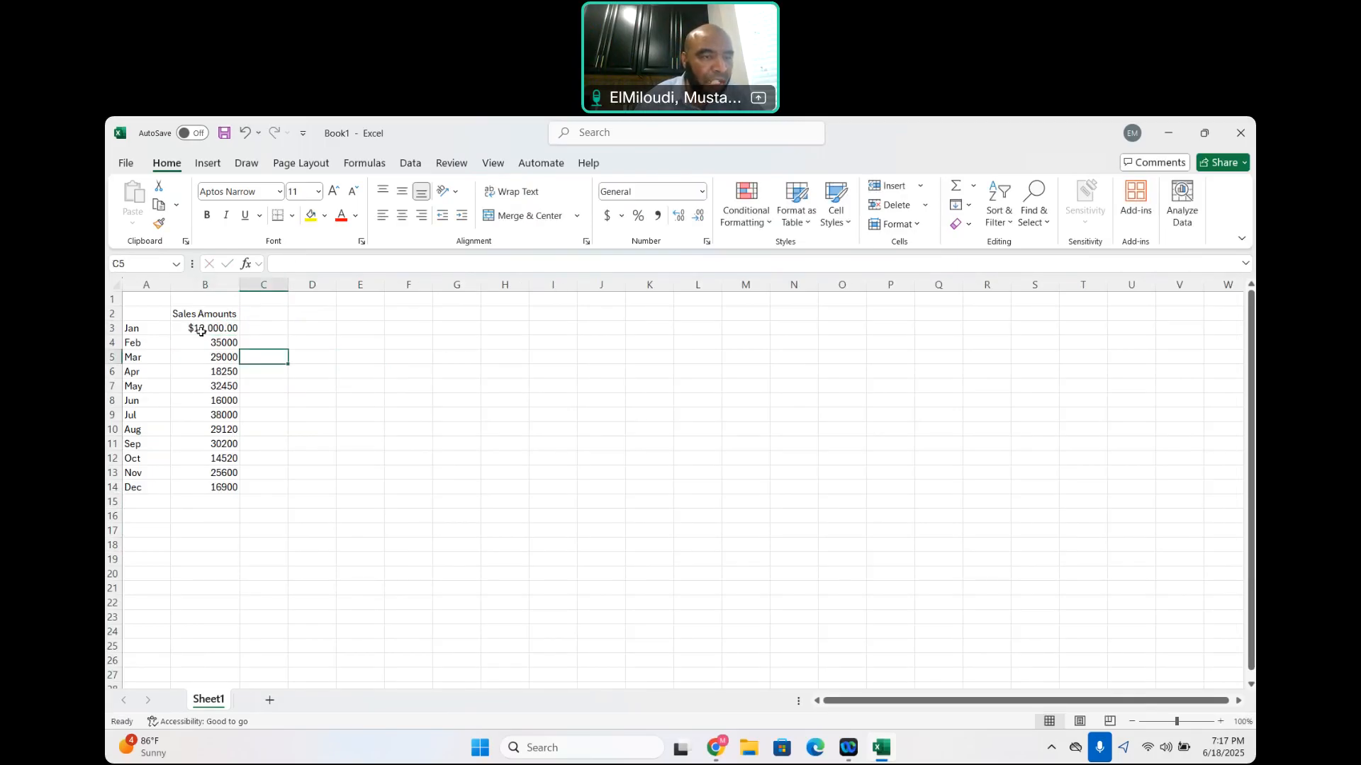
# Format the sales amounts in B3:B14 with the Accounting number format using dollar signs and two decimals
pyautogui.moveTo(202, 331); pyautogui.dragTo(208, 493)
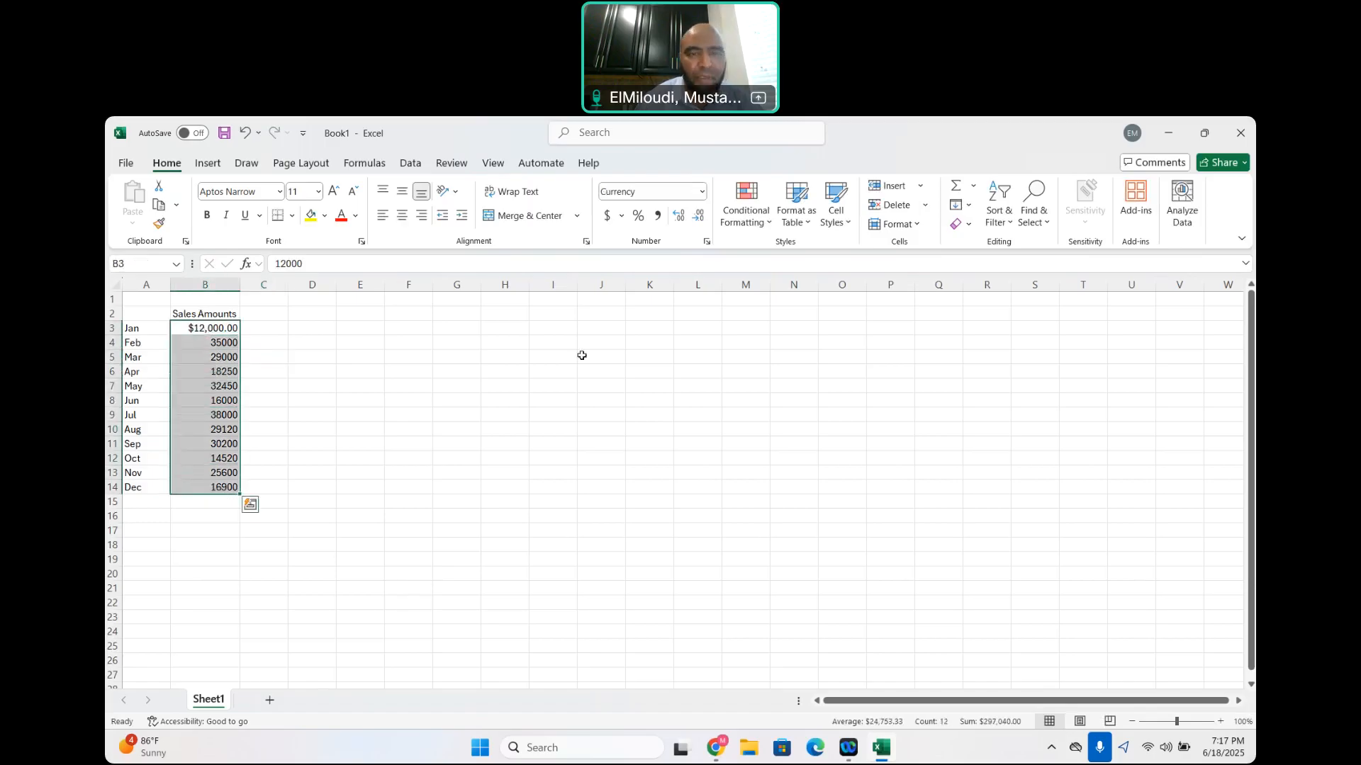
pyautogui.click(707, 242)
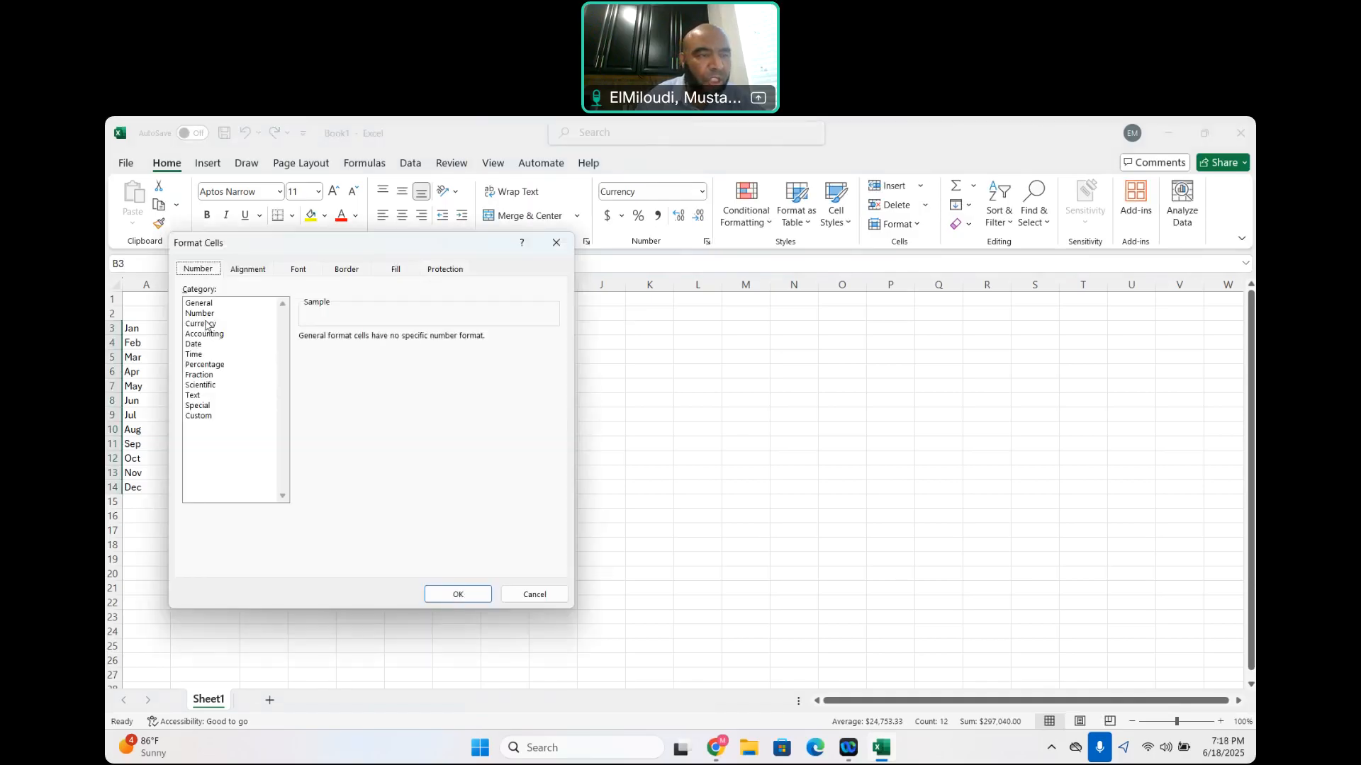
pyautogui.click(209, 324)
pyautogui.click(461, 595)
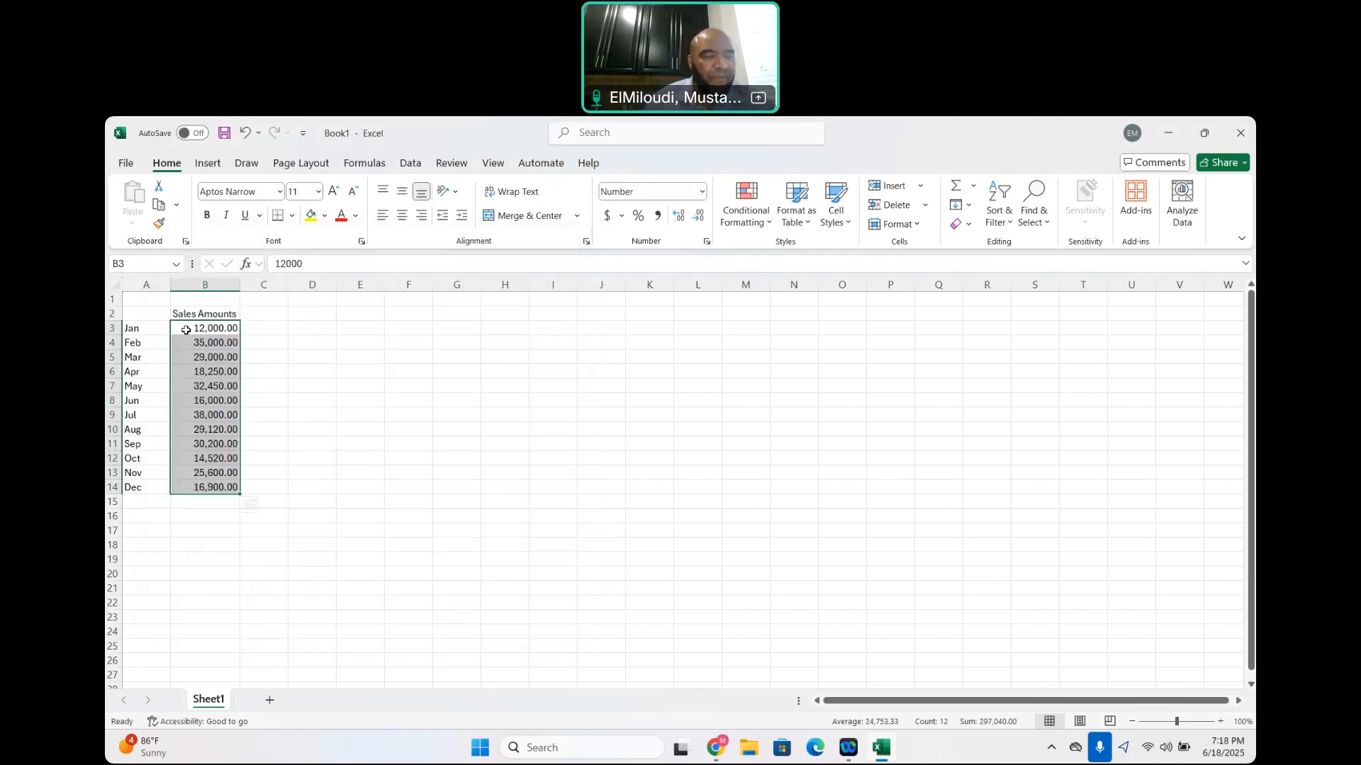
pyautogui.click(607, 216)
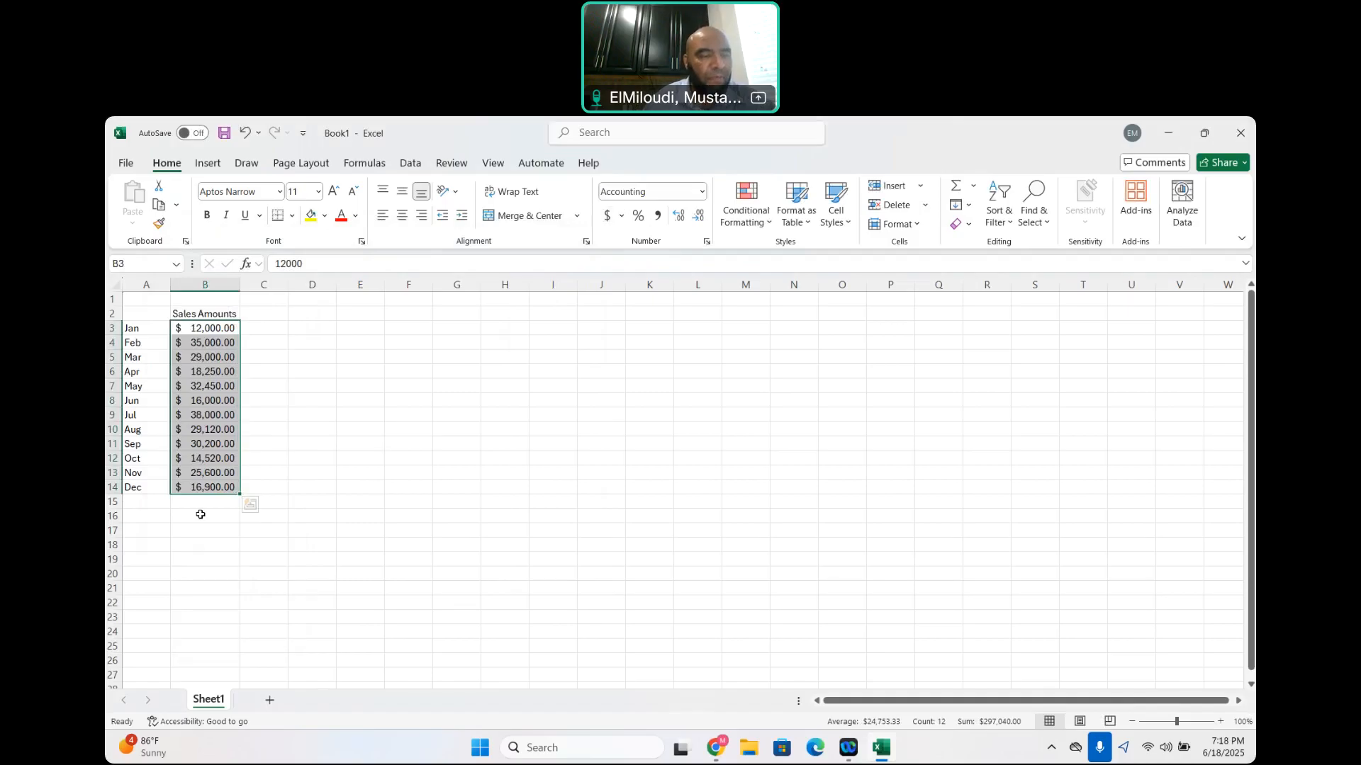
pyautogui.click(153, 536)
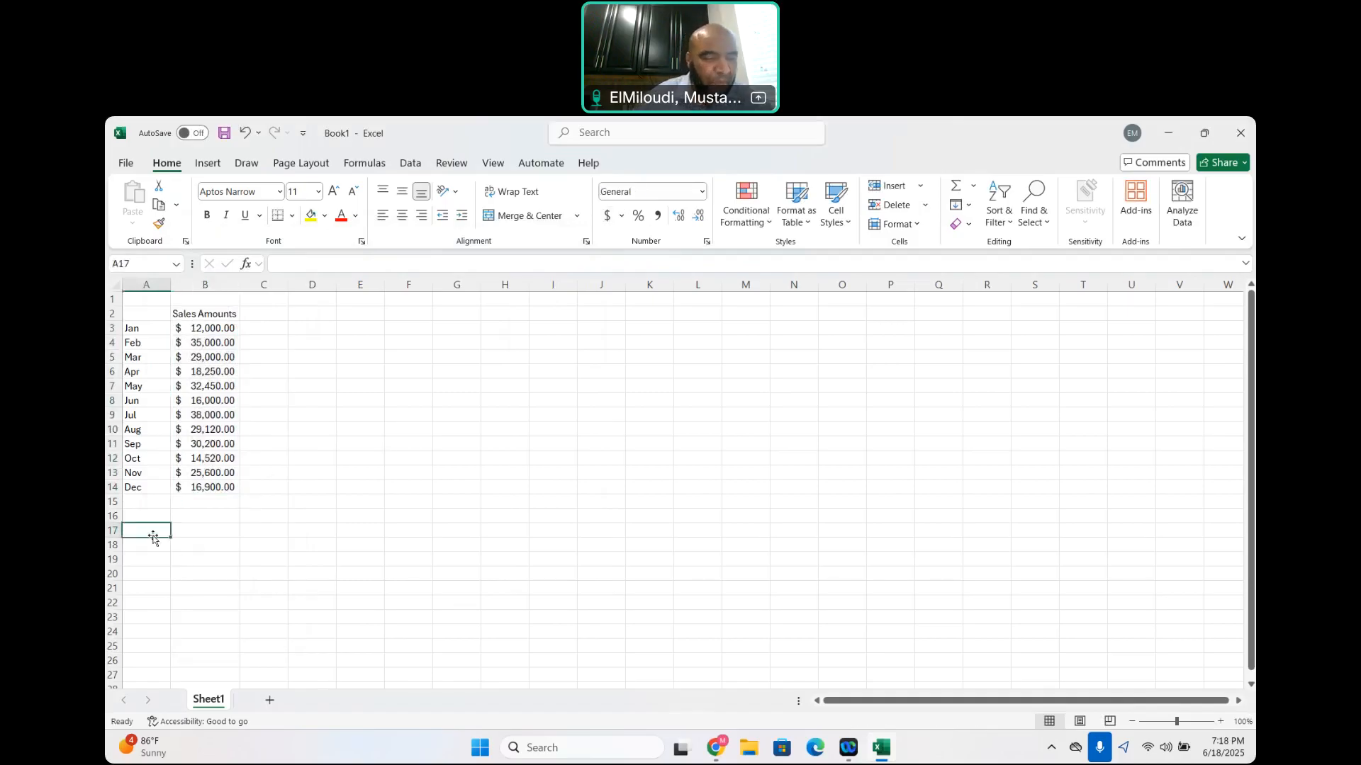
# Enter the label "Commission Rate" in A17 and autofit the width of column A
pyautogui.write('Commission Rate')
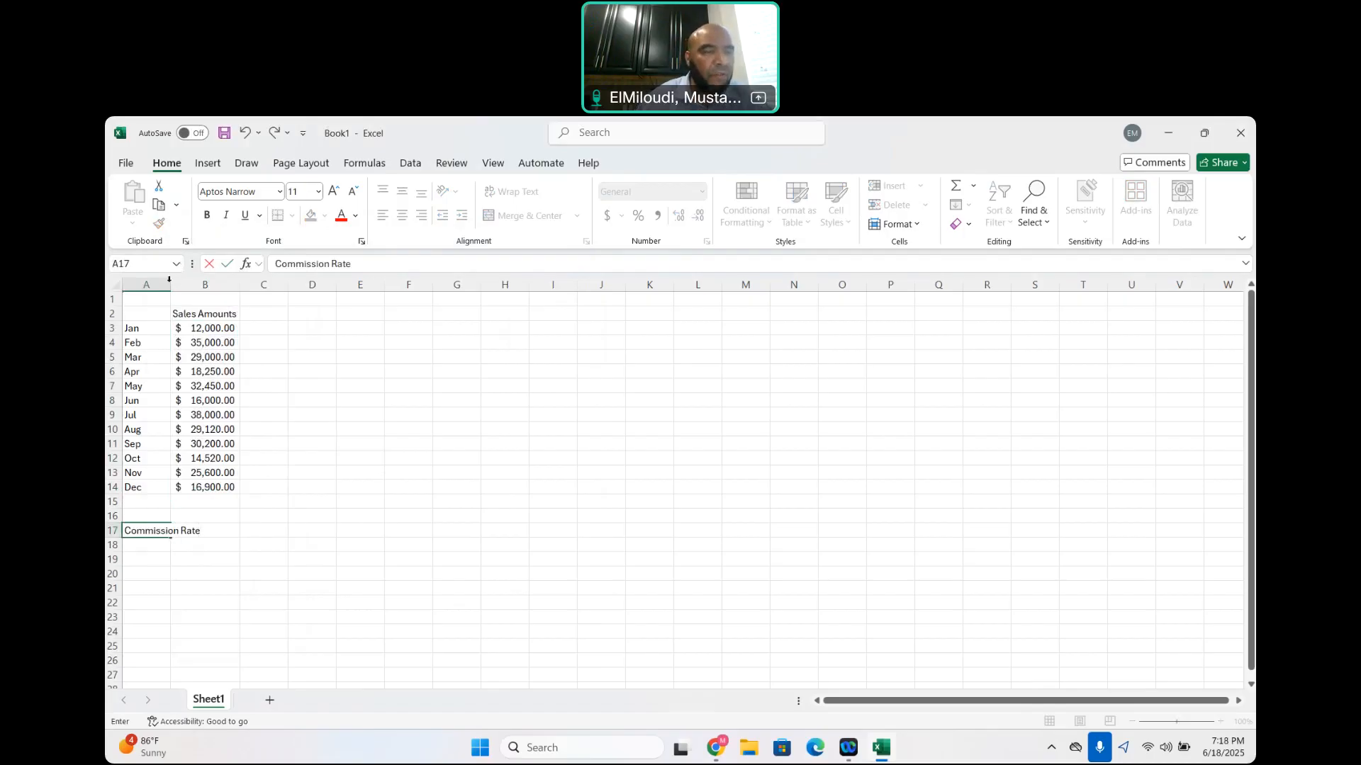
pyautogui.click(309, 326)
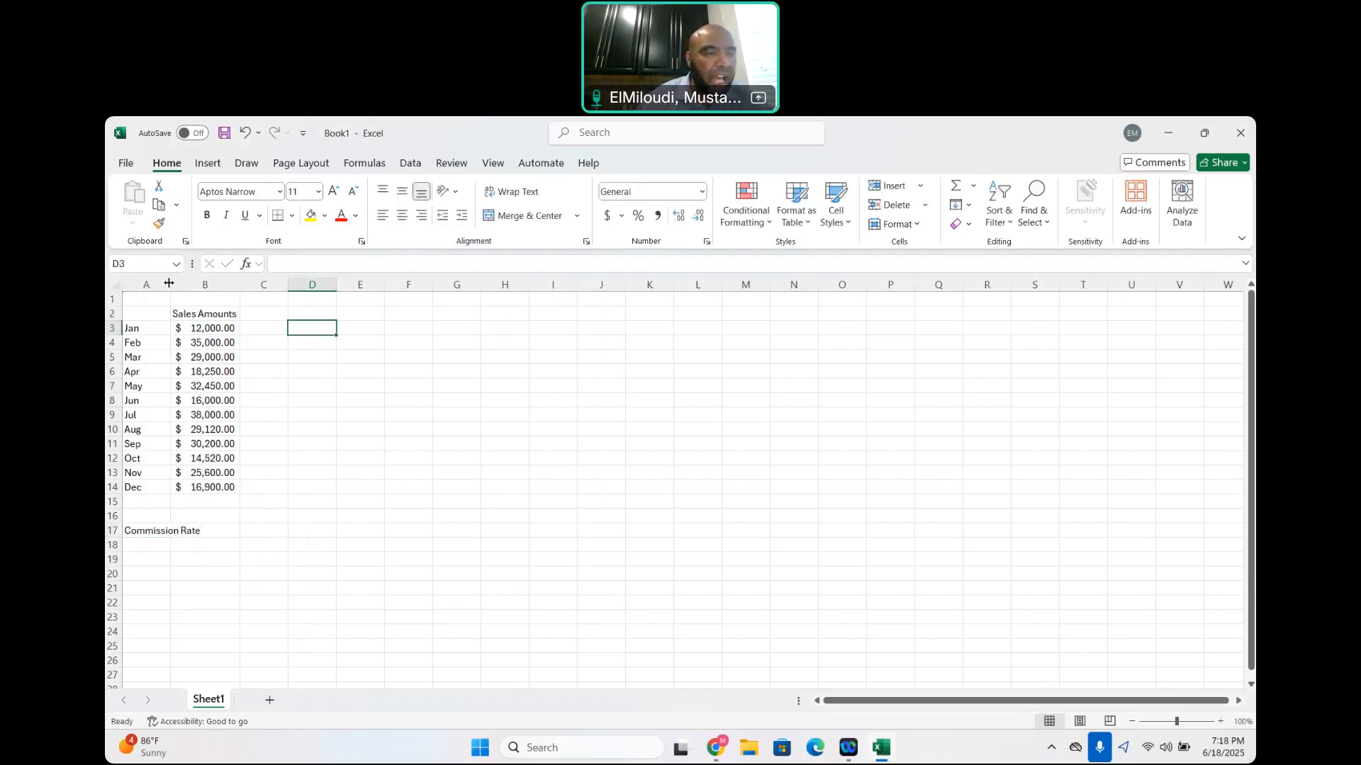
pyautogui.doubleClick(168, 282)
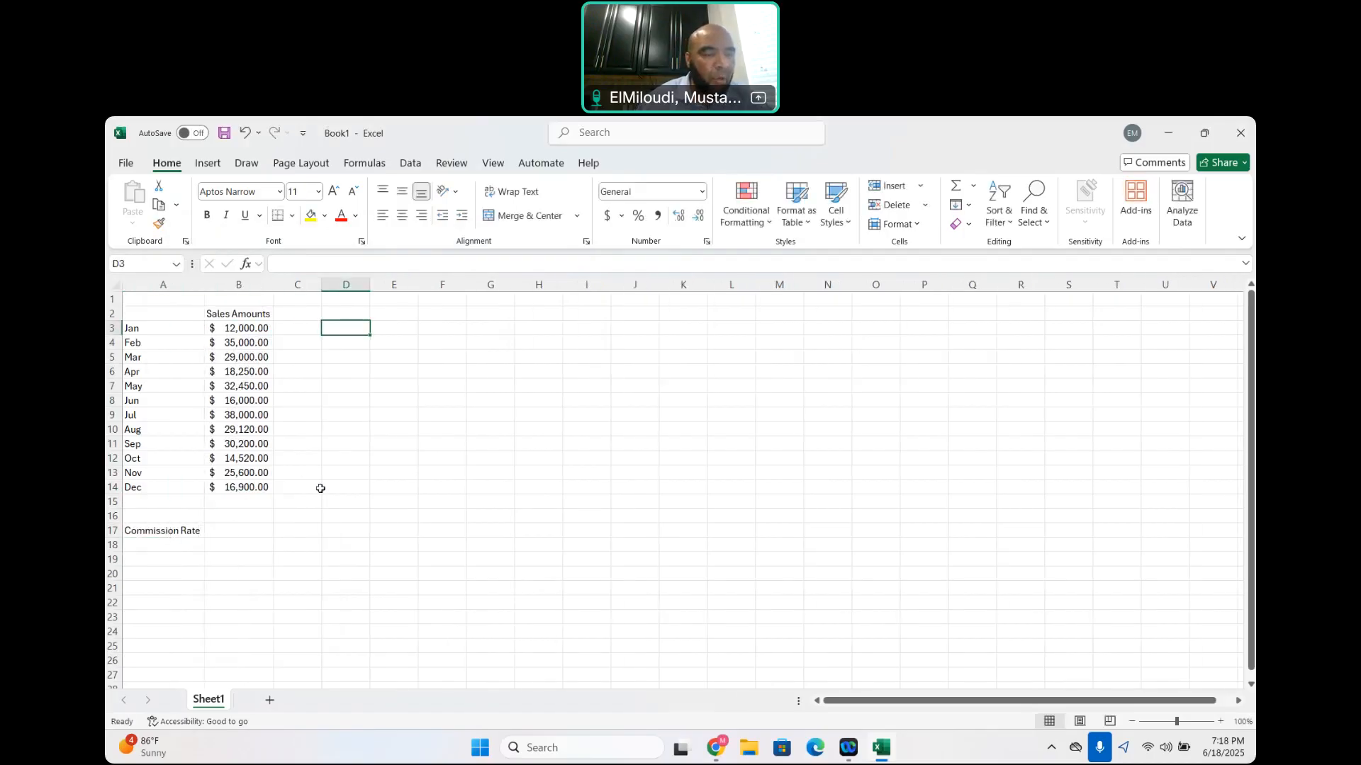
# Enter a rate of 0.05 in B17 and format the cell as Number with two decimal places
pyautogui.click(235, 530)
pyautogui.write('0.05')
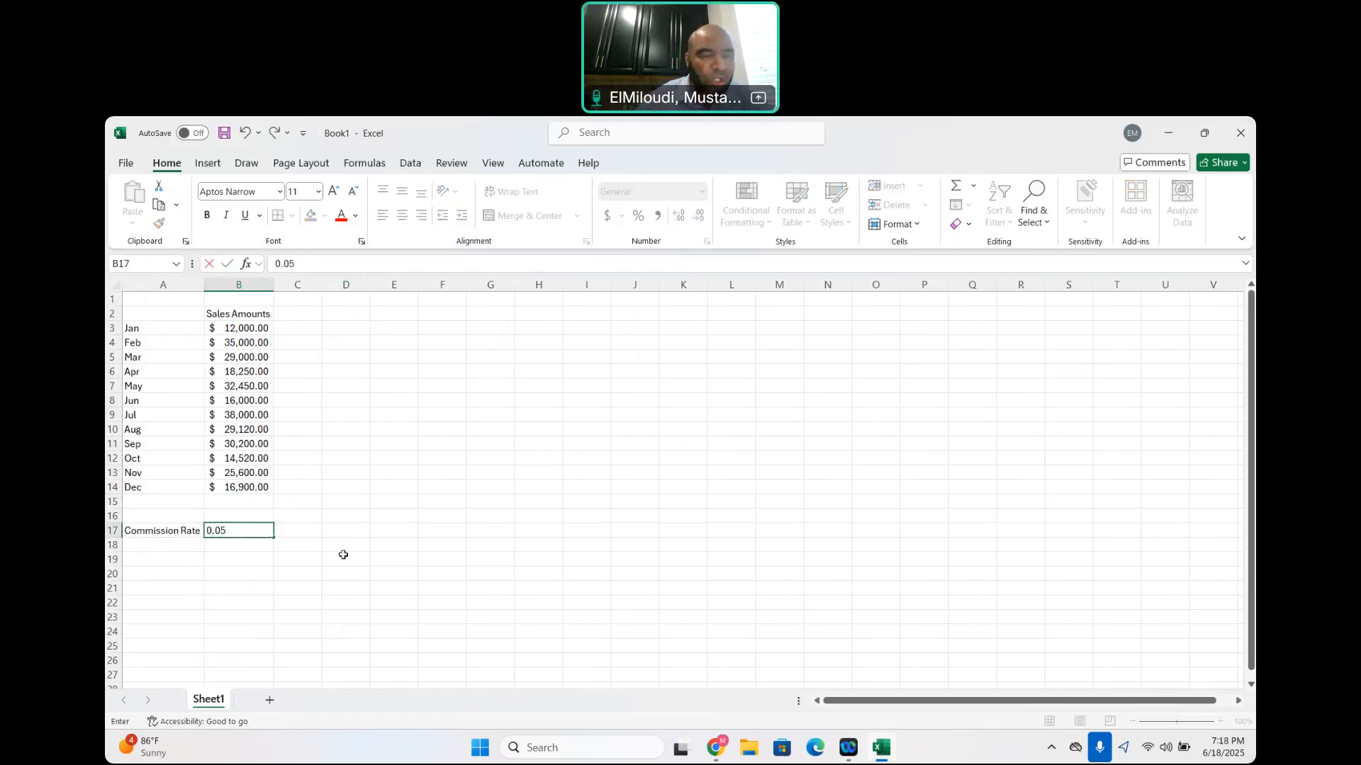
pyautogui.click(326, 533)
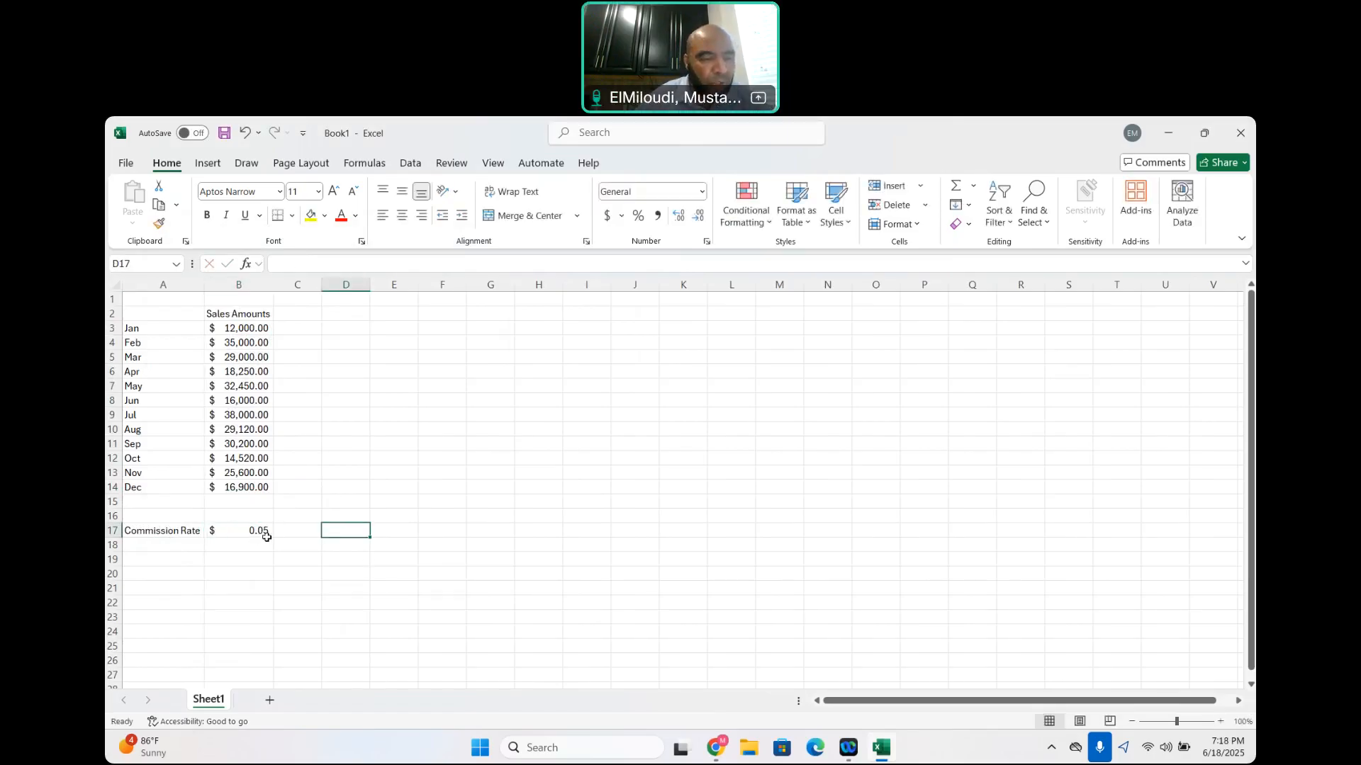
pyautogui.click(221, 532)
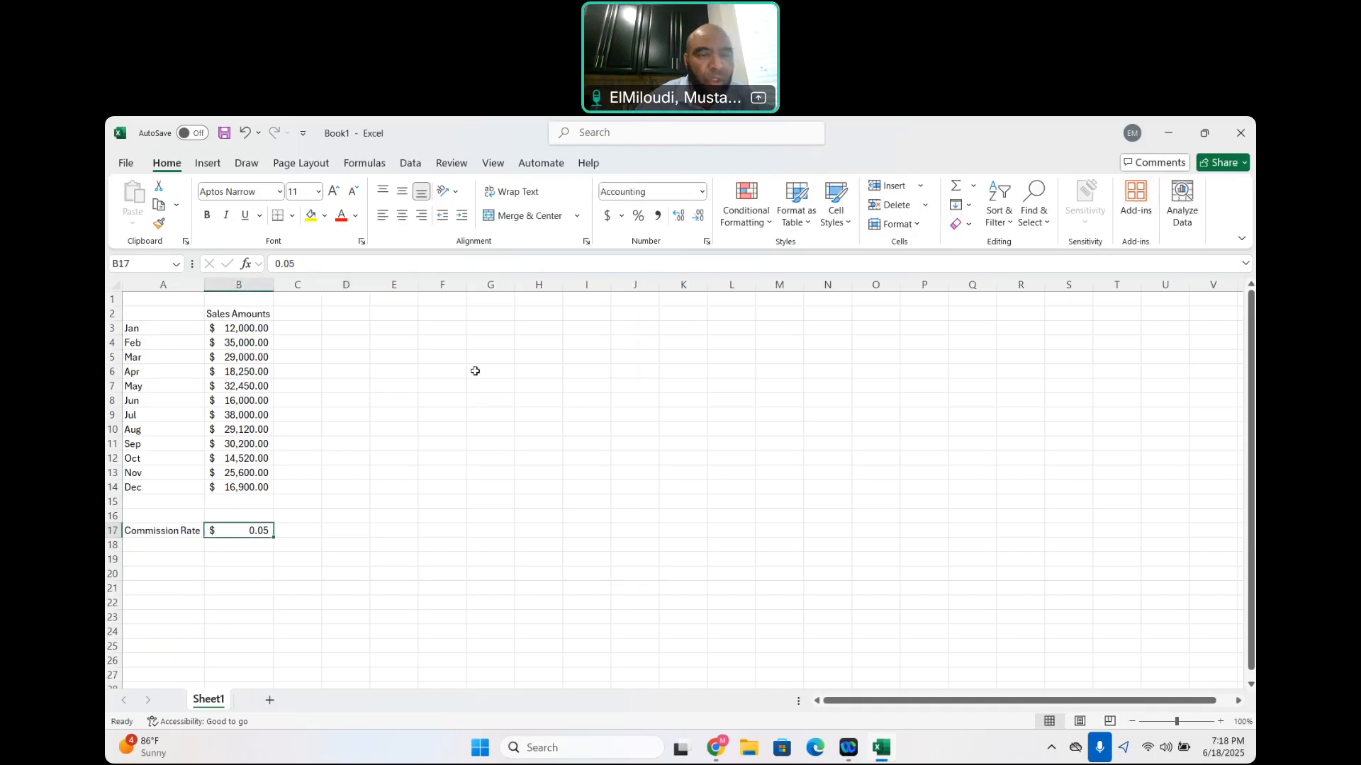
pyautogui.click(706, 242)
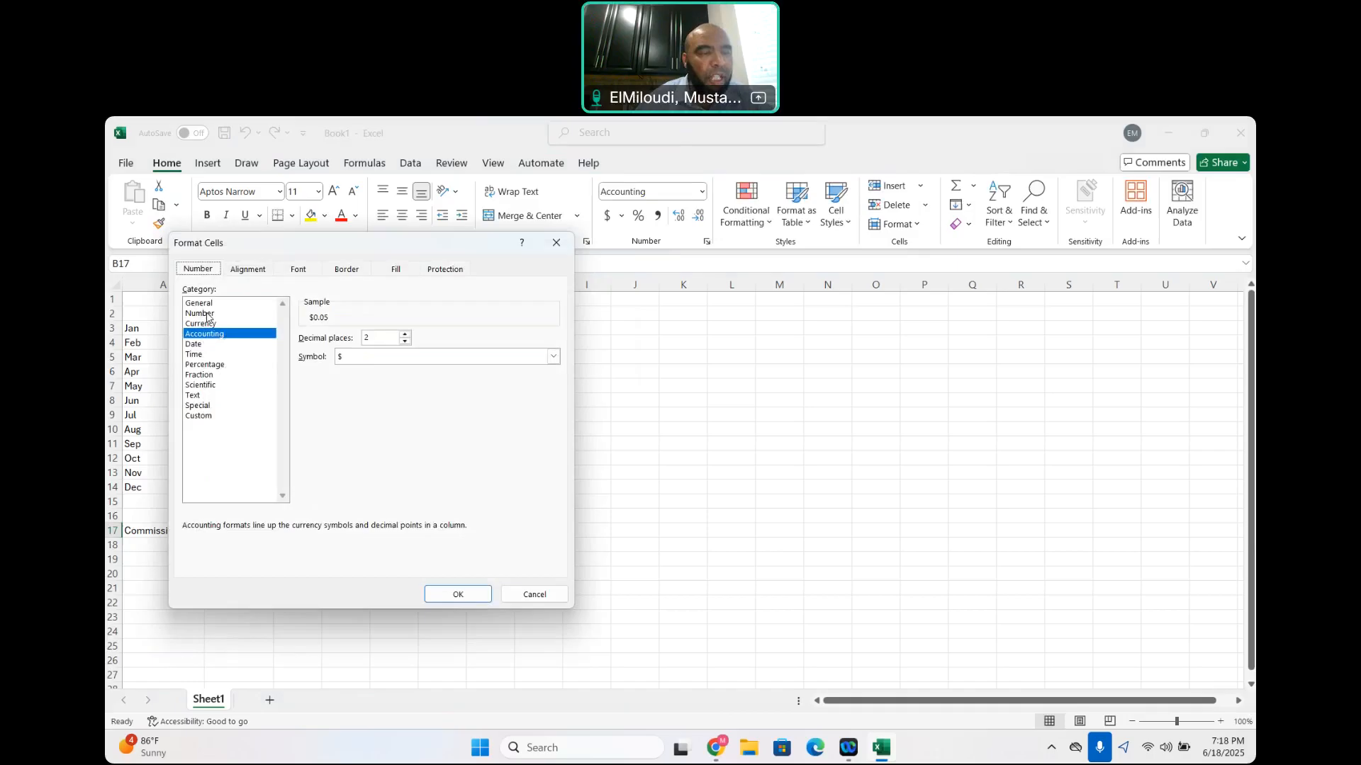
pyautogui.click(202, 313)
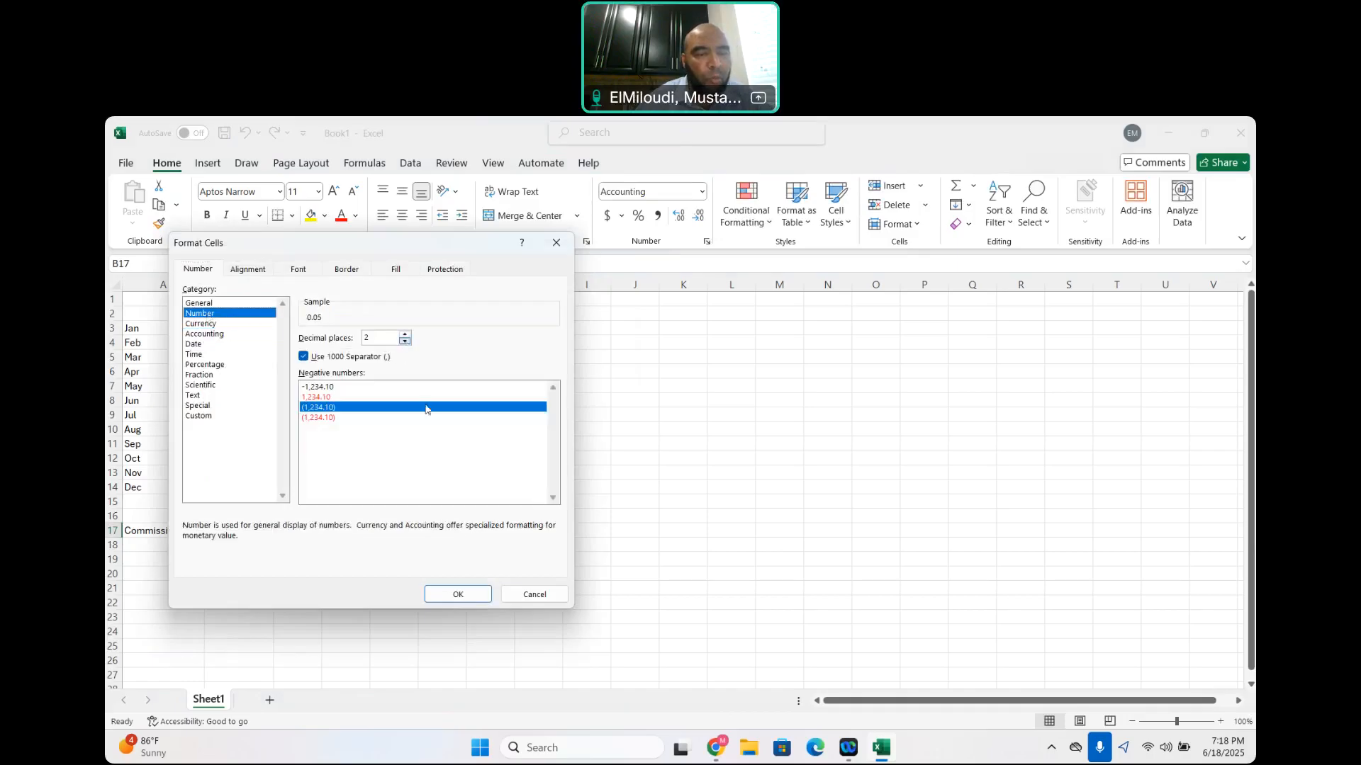
pyautogui.click(445, 590)
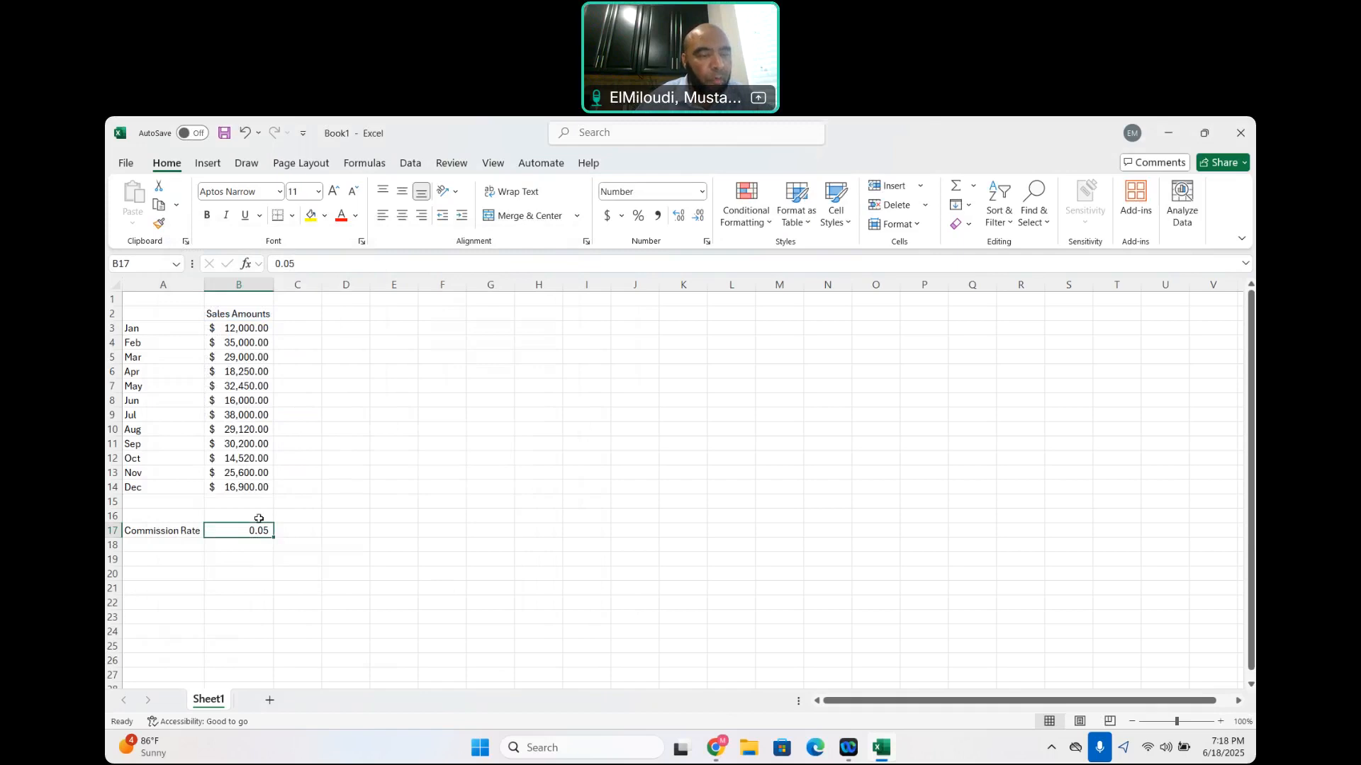
# Add the heading "Commission" in C2 and autofit the width of column C
pyautogui.click(297, 314)
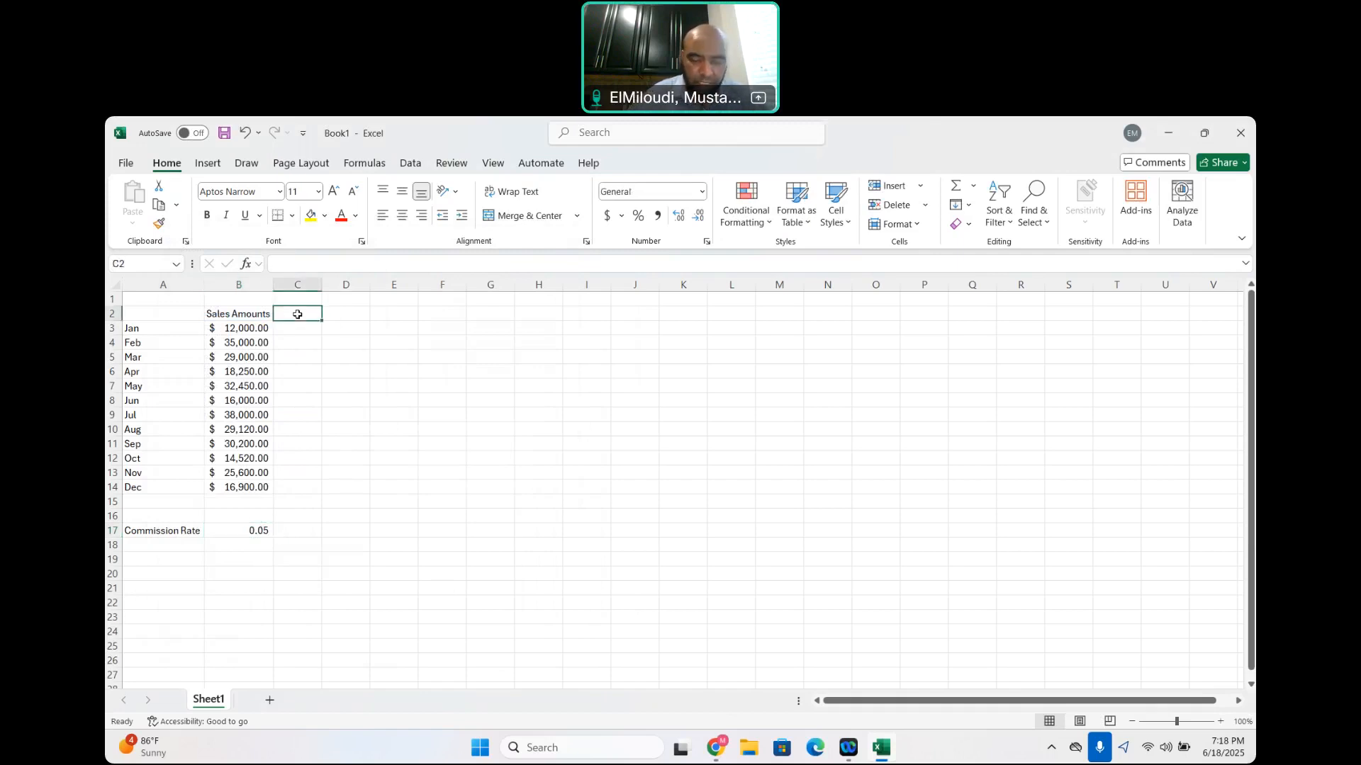
pyautogui.write('Commission')
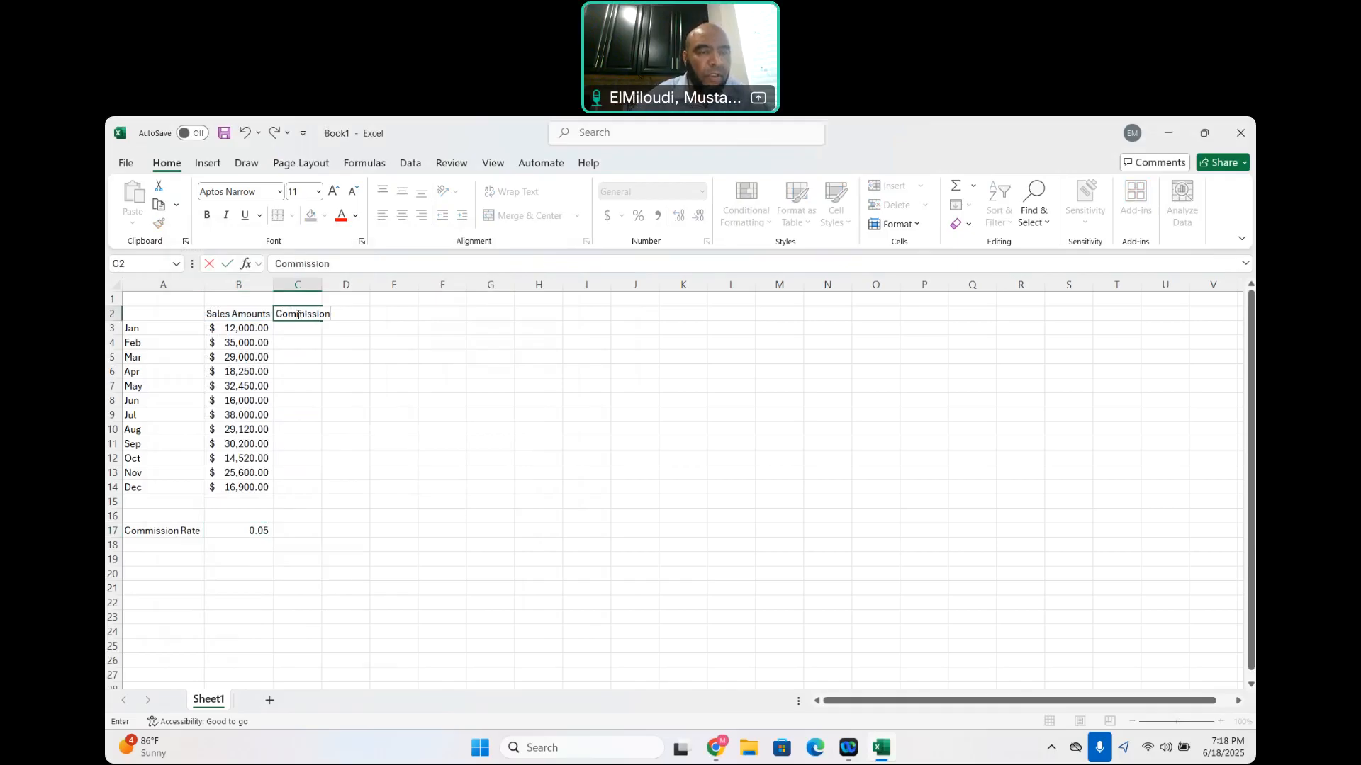
pyautogui.click(323, 338)
pyautogui.doubleClick(324, 284)
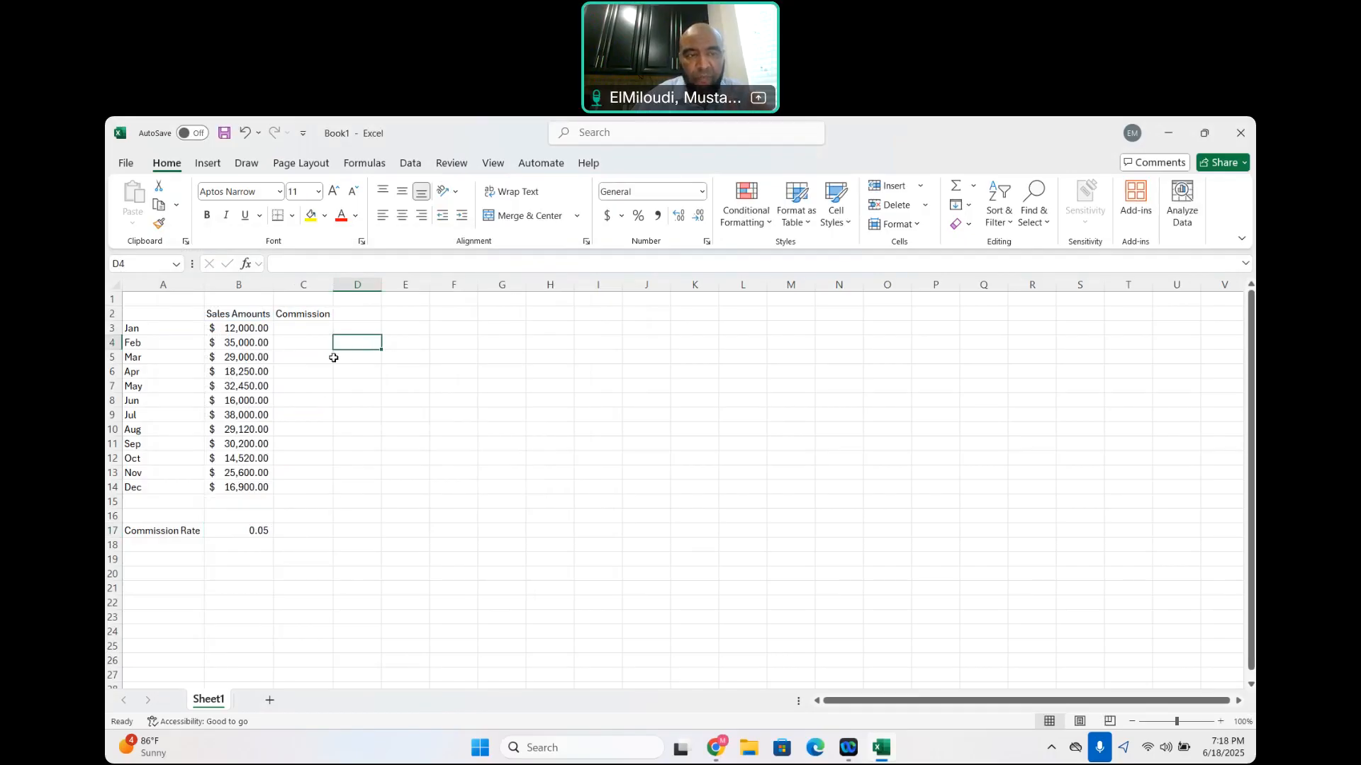
# Calculate January's commission in C3 with =B3*$B$17 and AutoFill the formula down to C14
pyautogui.click(297, 330)
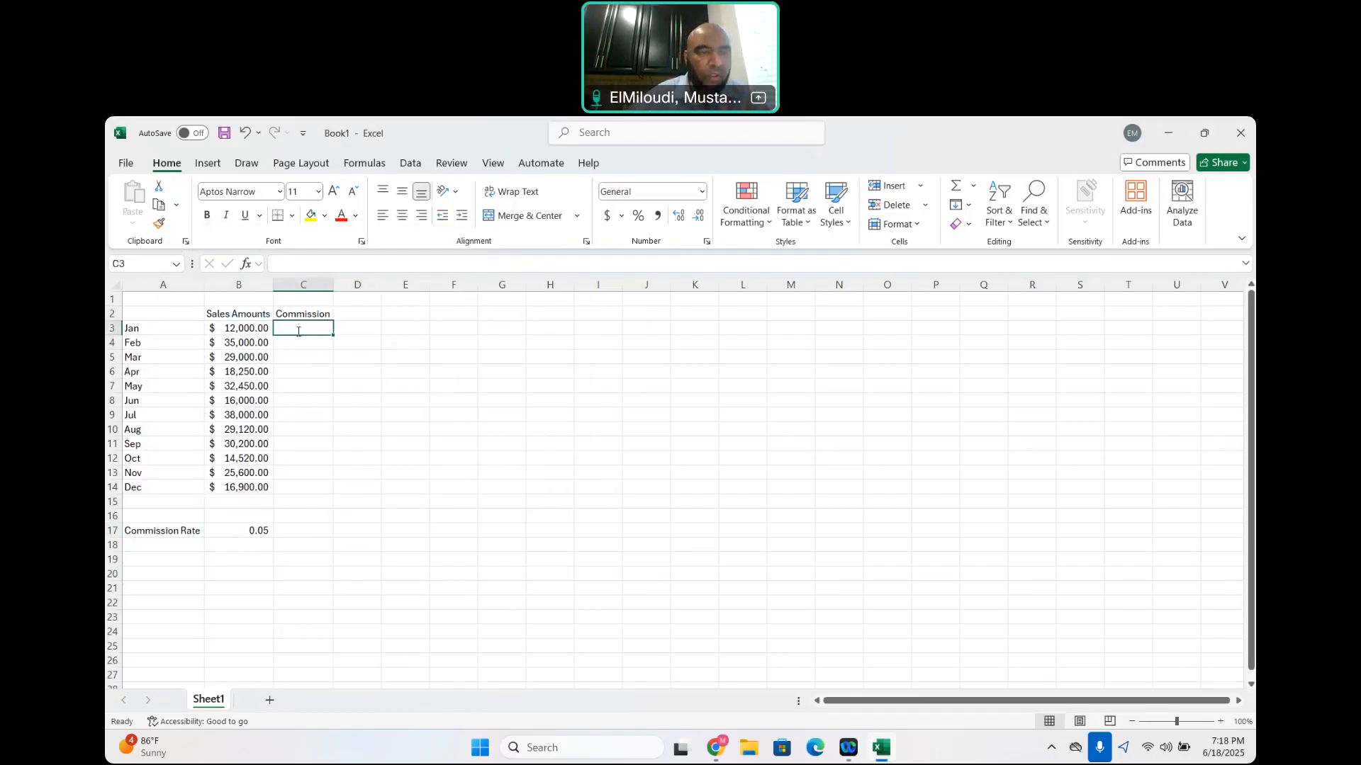
pyautogui.write('=')
pyautogui.click(223, 331)
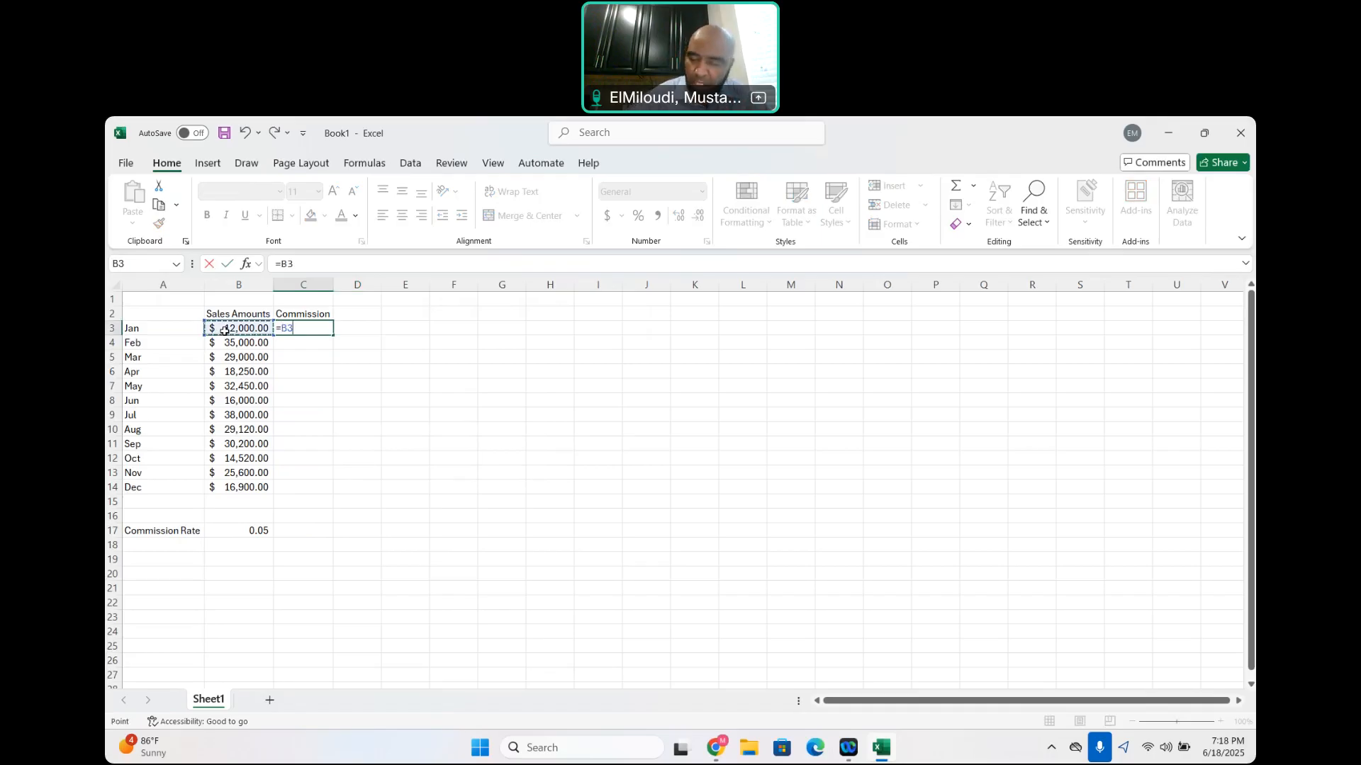
pyautogui.write('*')
pyautogui.click(253, 530)
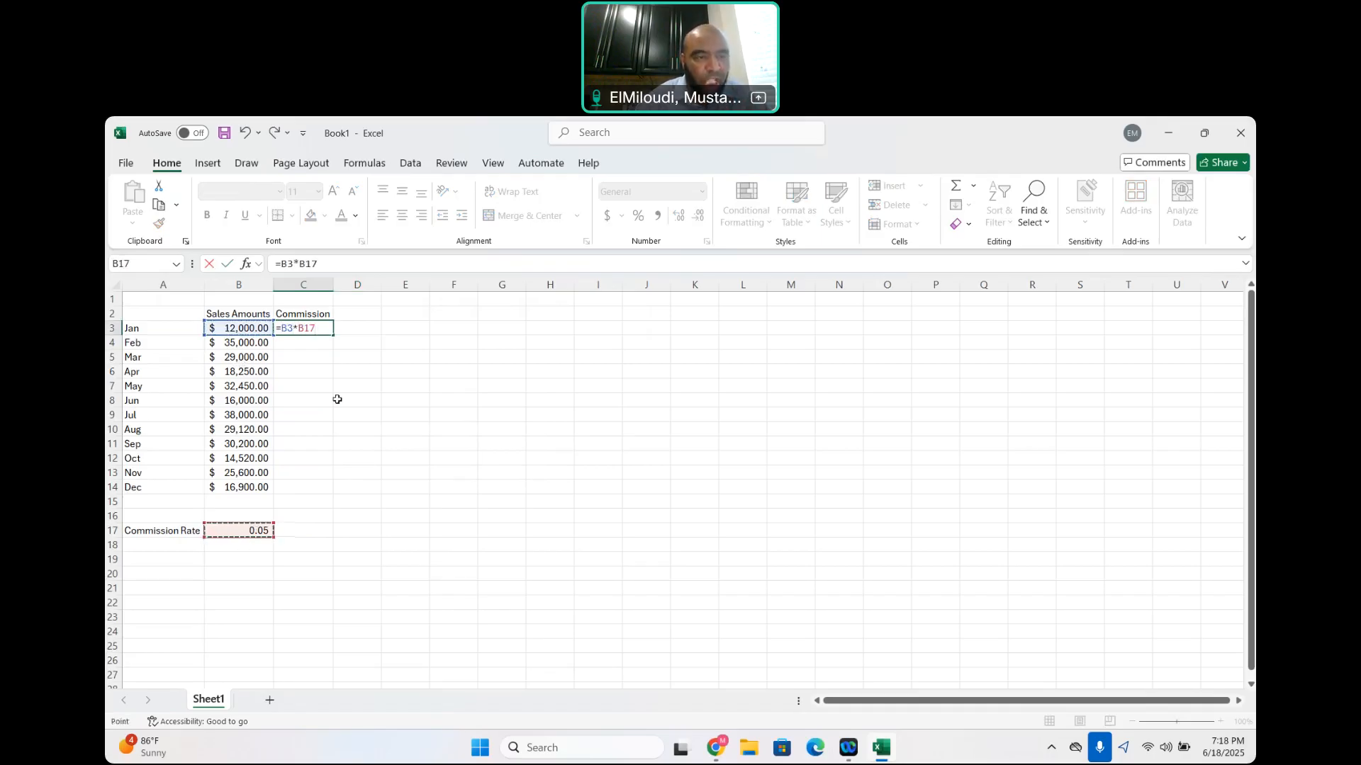
pyautogui.click(299, 328)
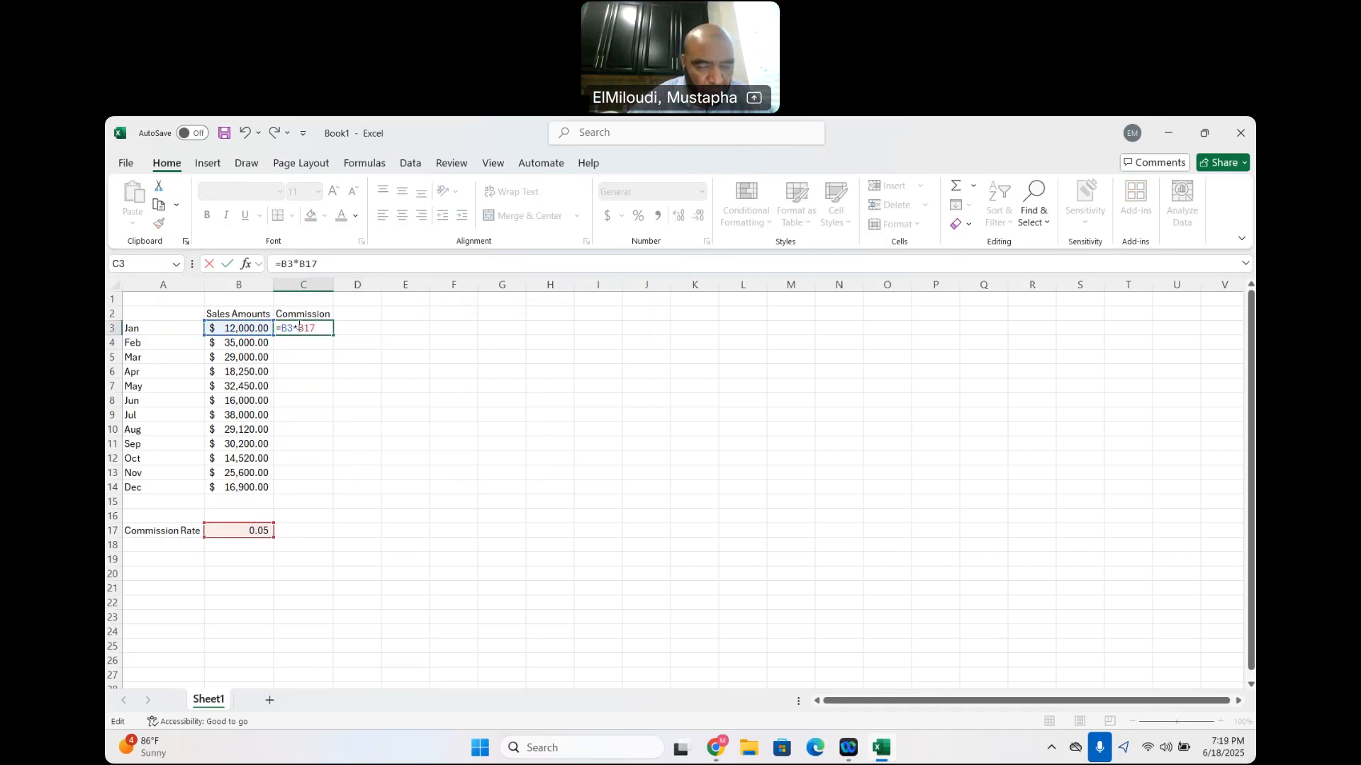
pyautogui.write('$B')
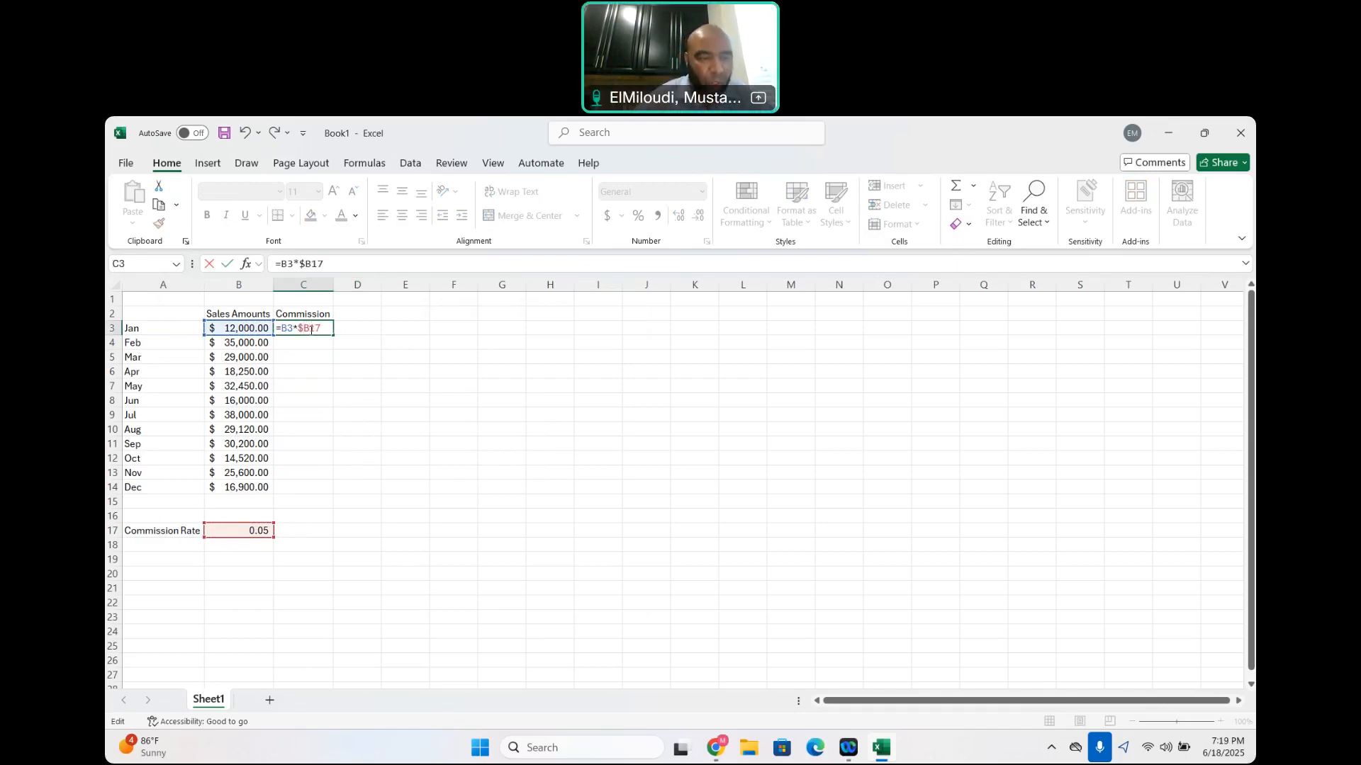
pyautogui.write('$')
pyautogui.press('Return')
pyautogui.click(309, 330)
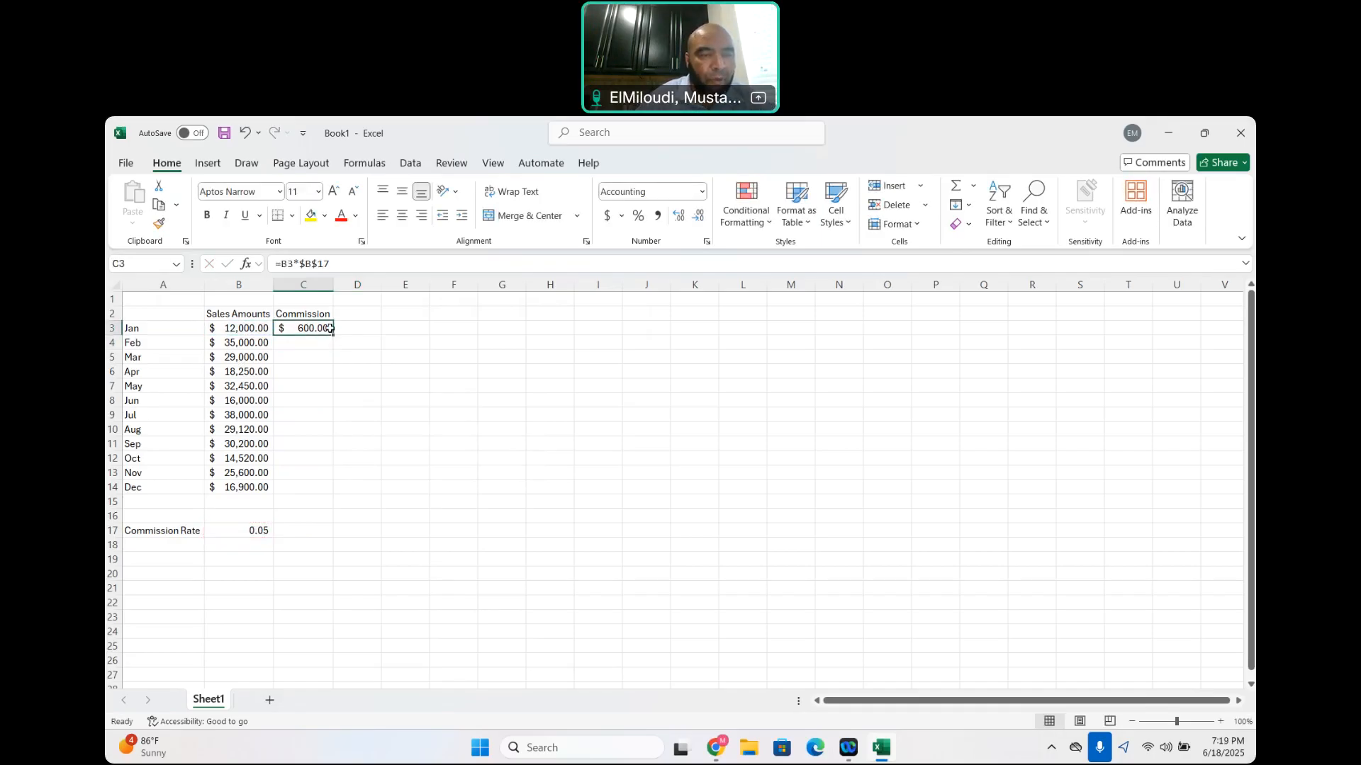
pyautogui.moveTo(333, 333); pyautogui.dragTo(341, 492)
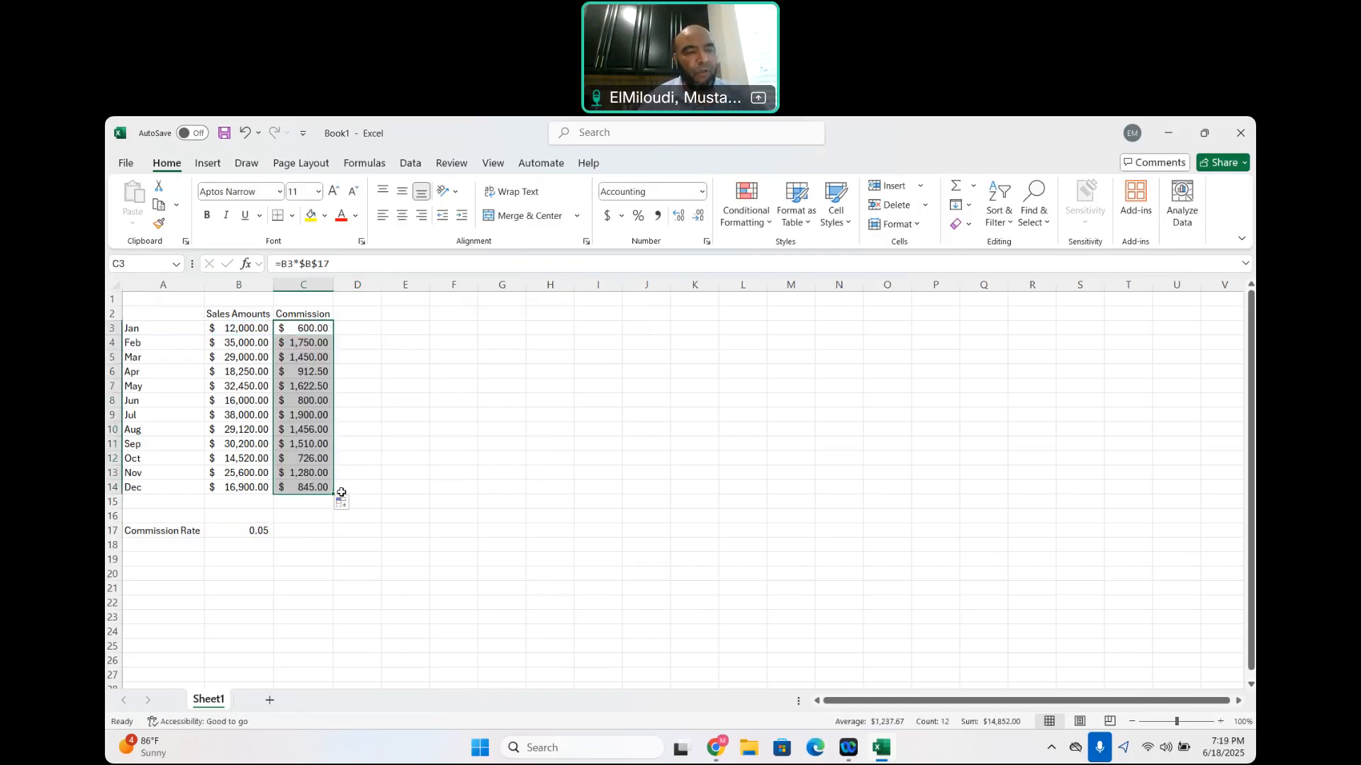
# Try the relative reference by changing the C3 formula to =B3*B17 and AutoFilling it down to C14
pyautogui.click(318, 265)
pyautogui.press('BackSpace')
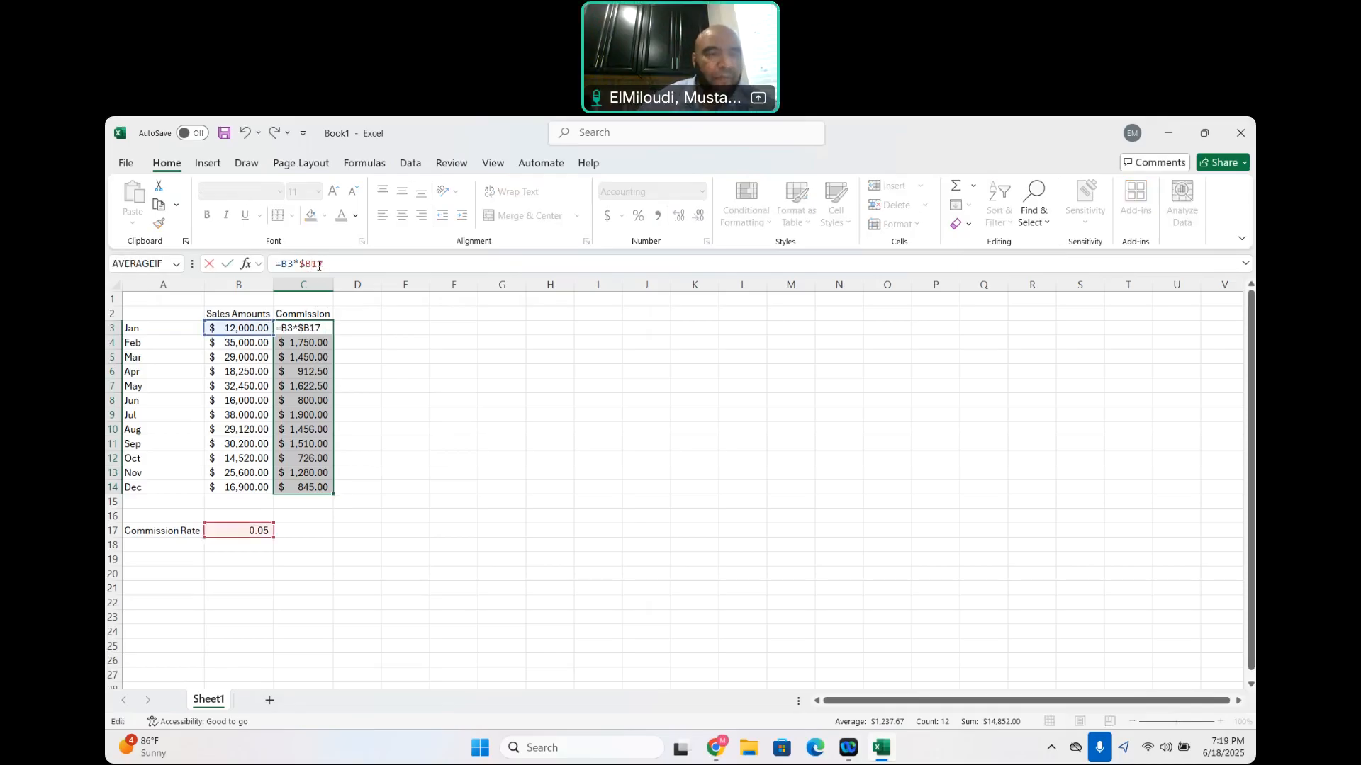
pyautogui.press('Left')
pyautogui.press('BackSpace')
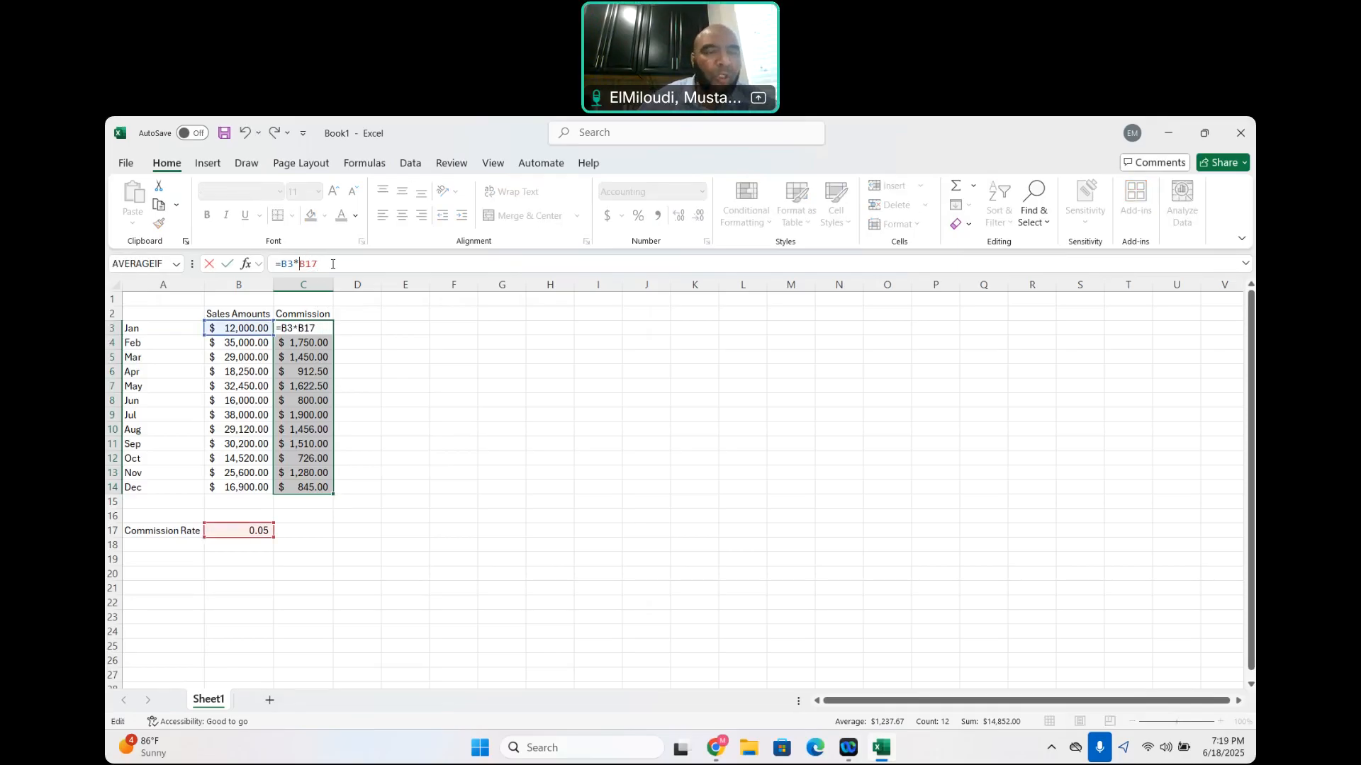
pyautogui.press('Return')
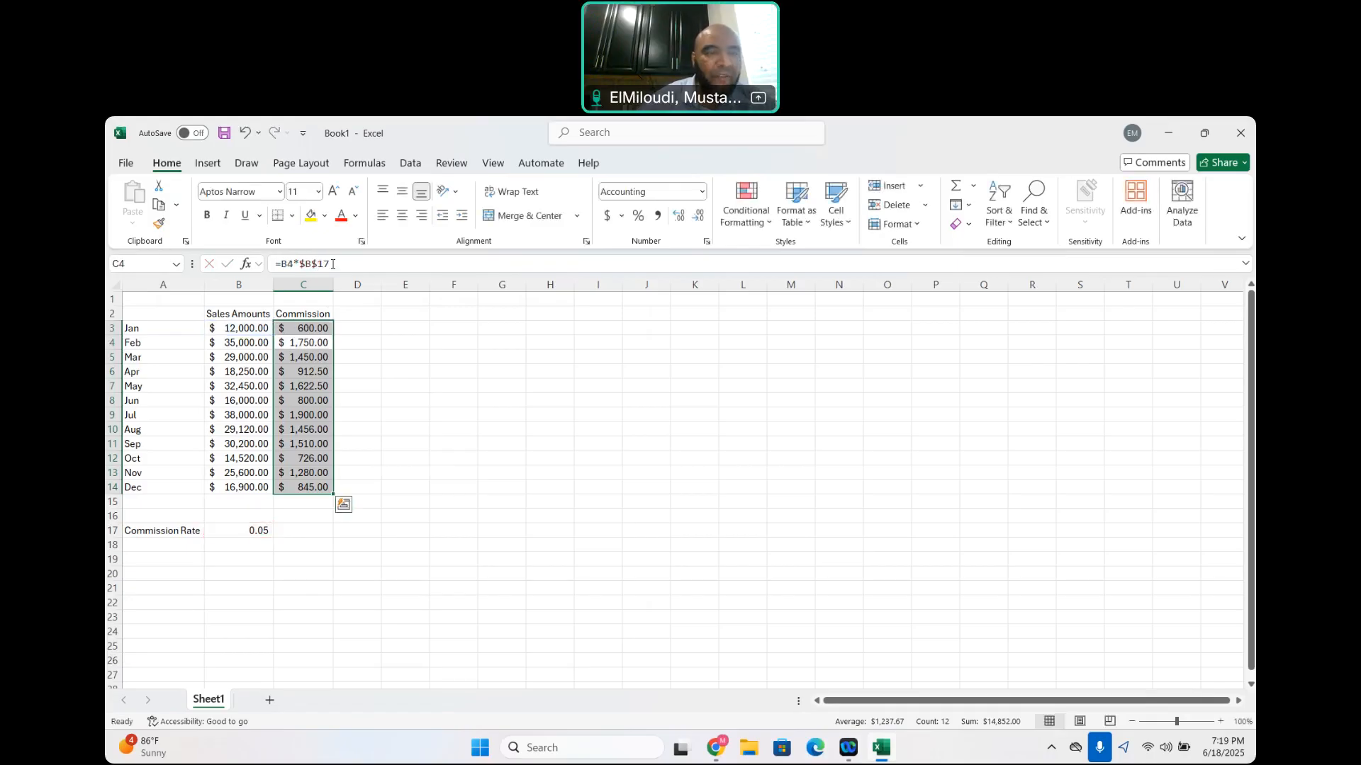
pyautogui.click(303, 328)
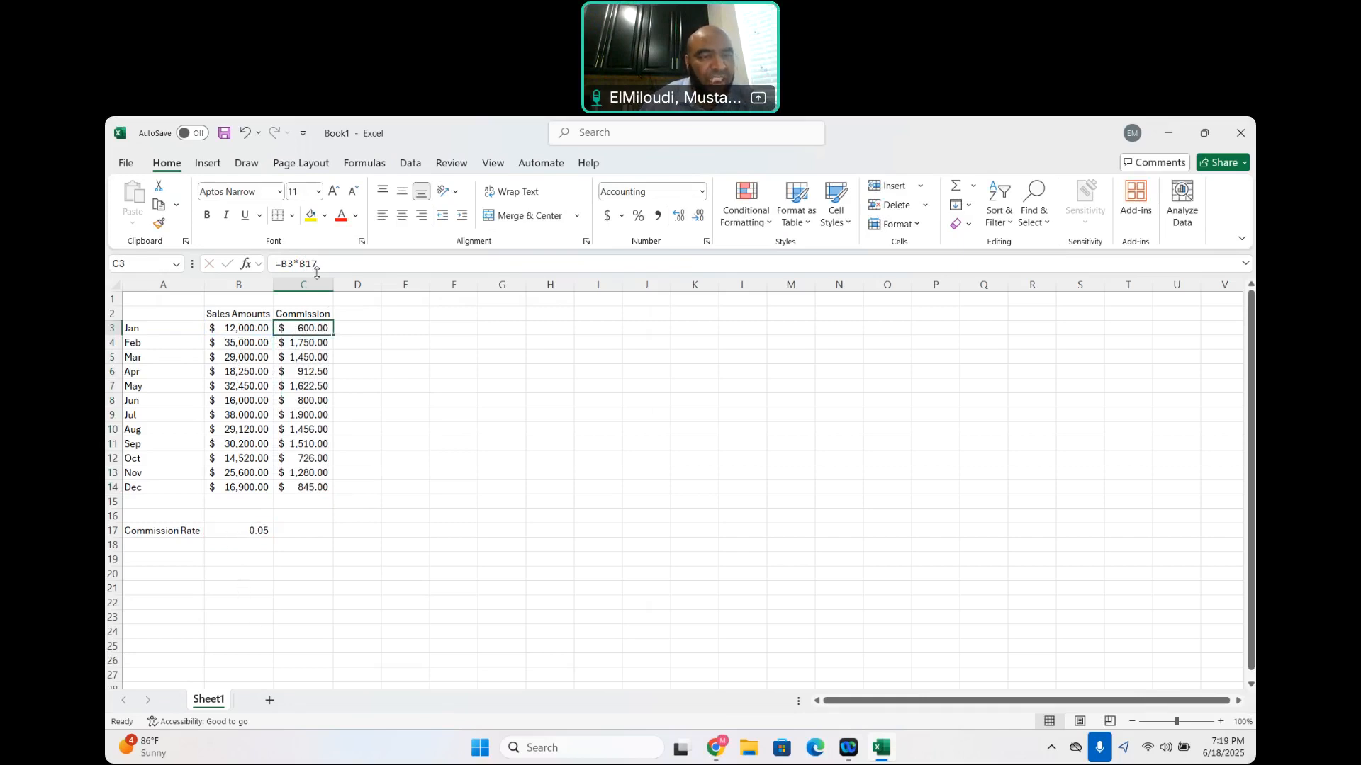
pyautogui.moveTo(333, 337); pyautogui.dragTo(348, 491)
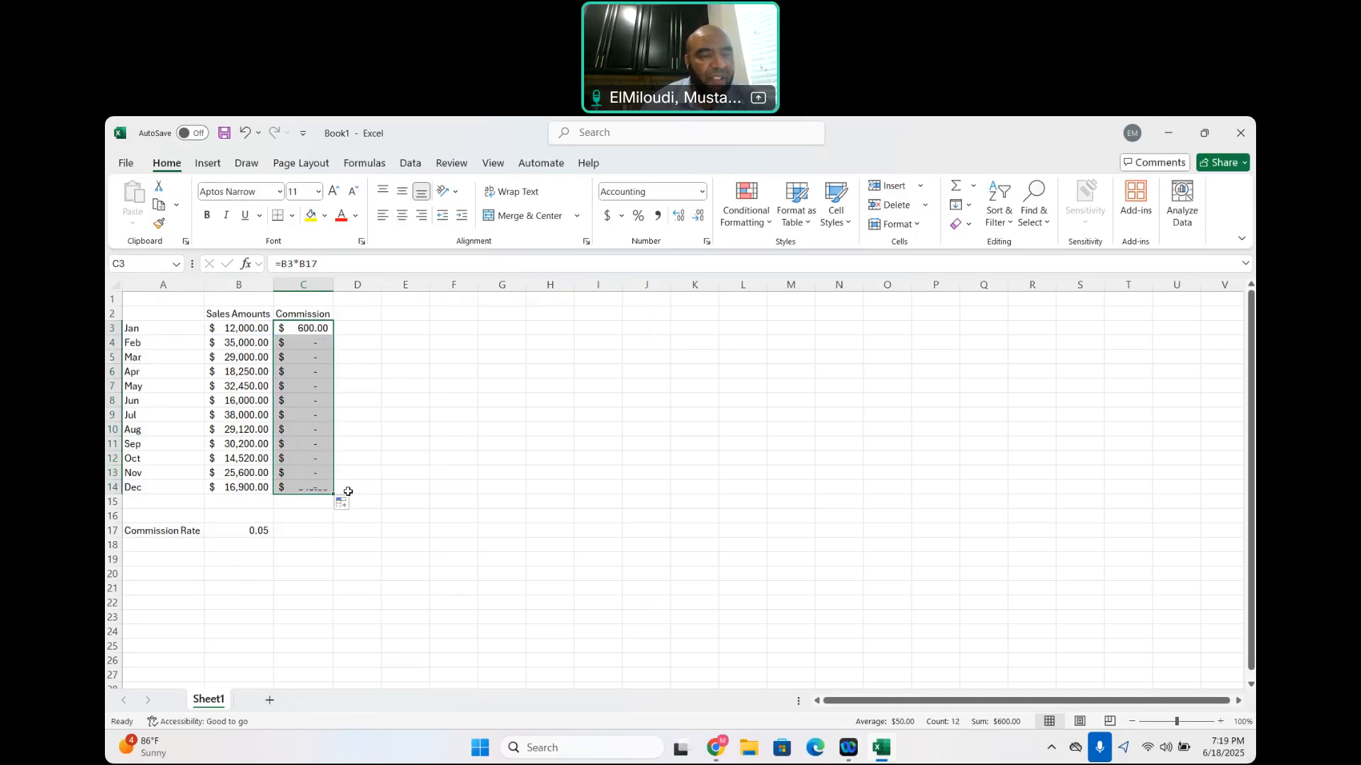
# Restore the absolute reference in C3 as =B3*$B$17 and AutoFill the formula down to C14 again
pyautogui.click(310, 264)
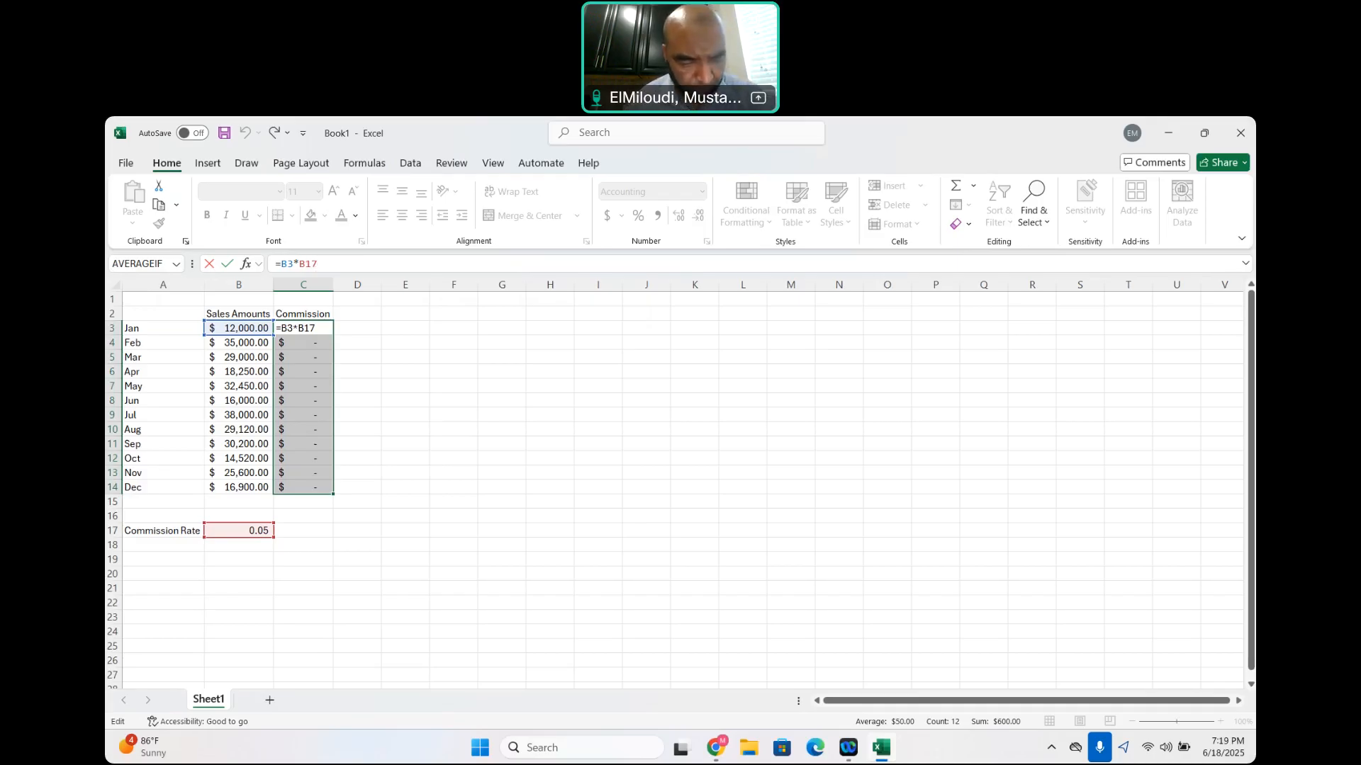
pyautogui.press('XF86MonBrightnessUp')
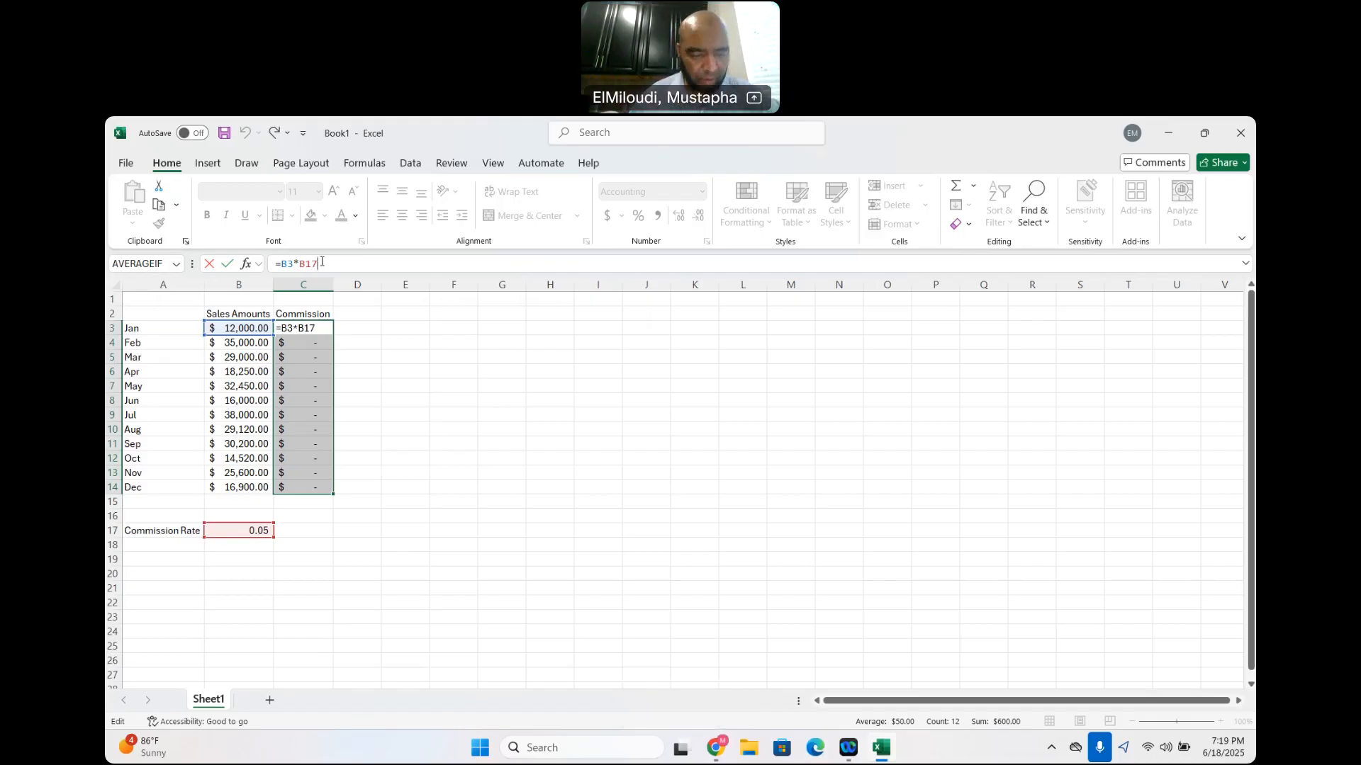
pyautogui.press('XF86MonBrightnessUp')
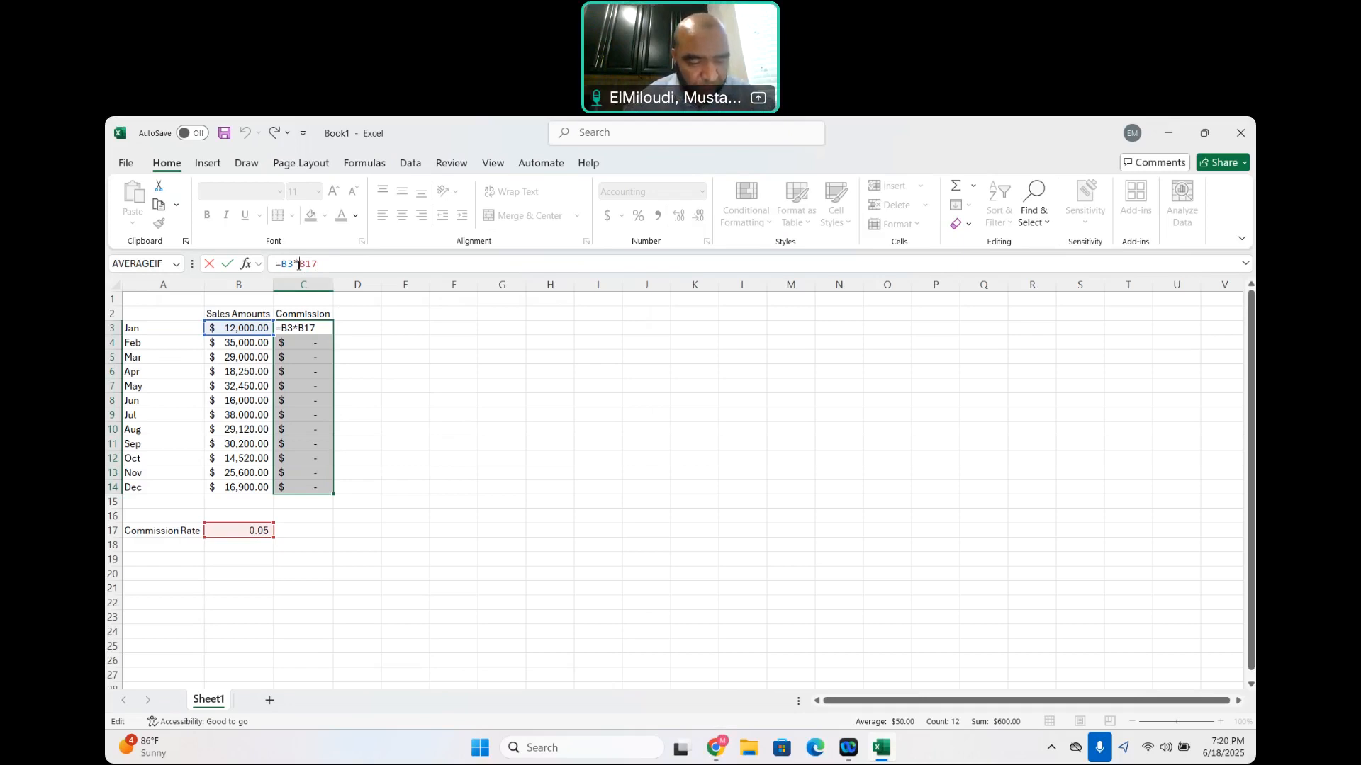
pyautogui.write('$B')
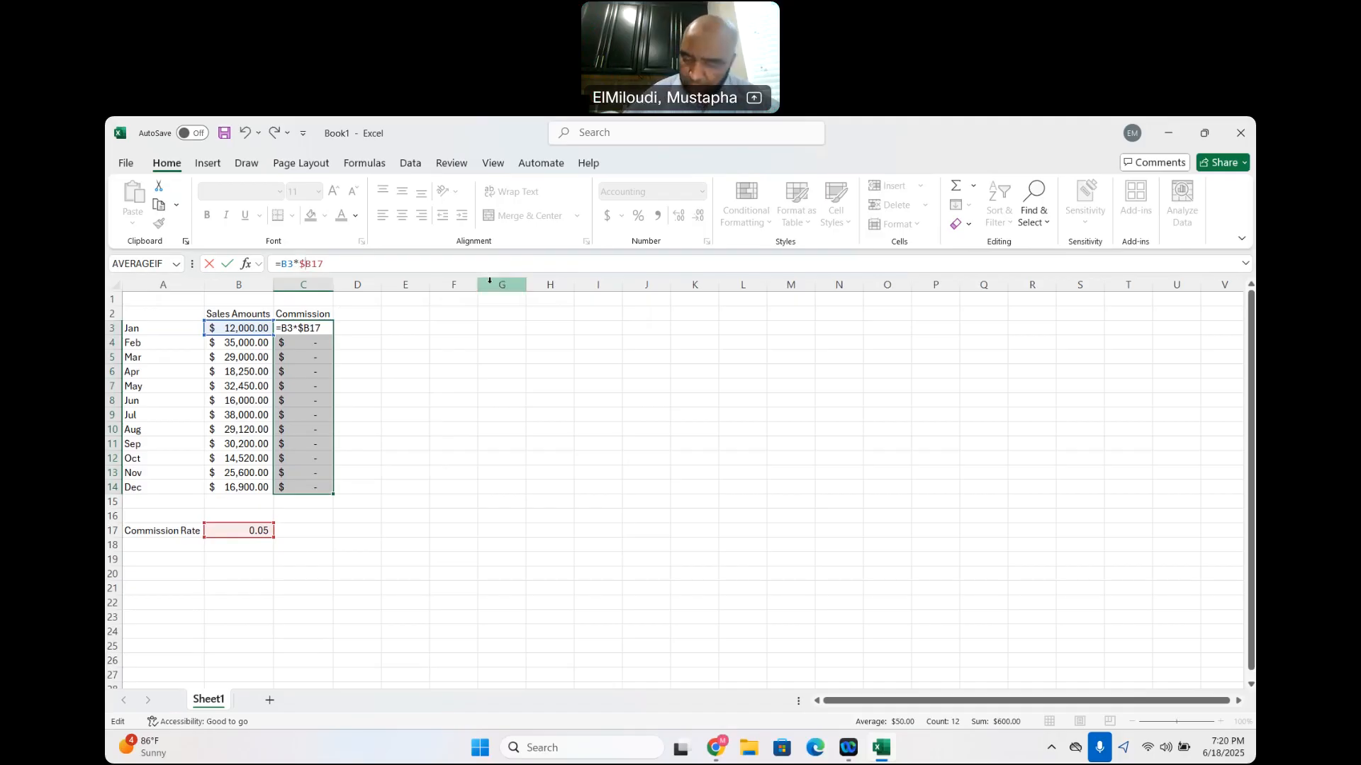
pyautogui.write('$')
pyautogui.press('Return')
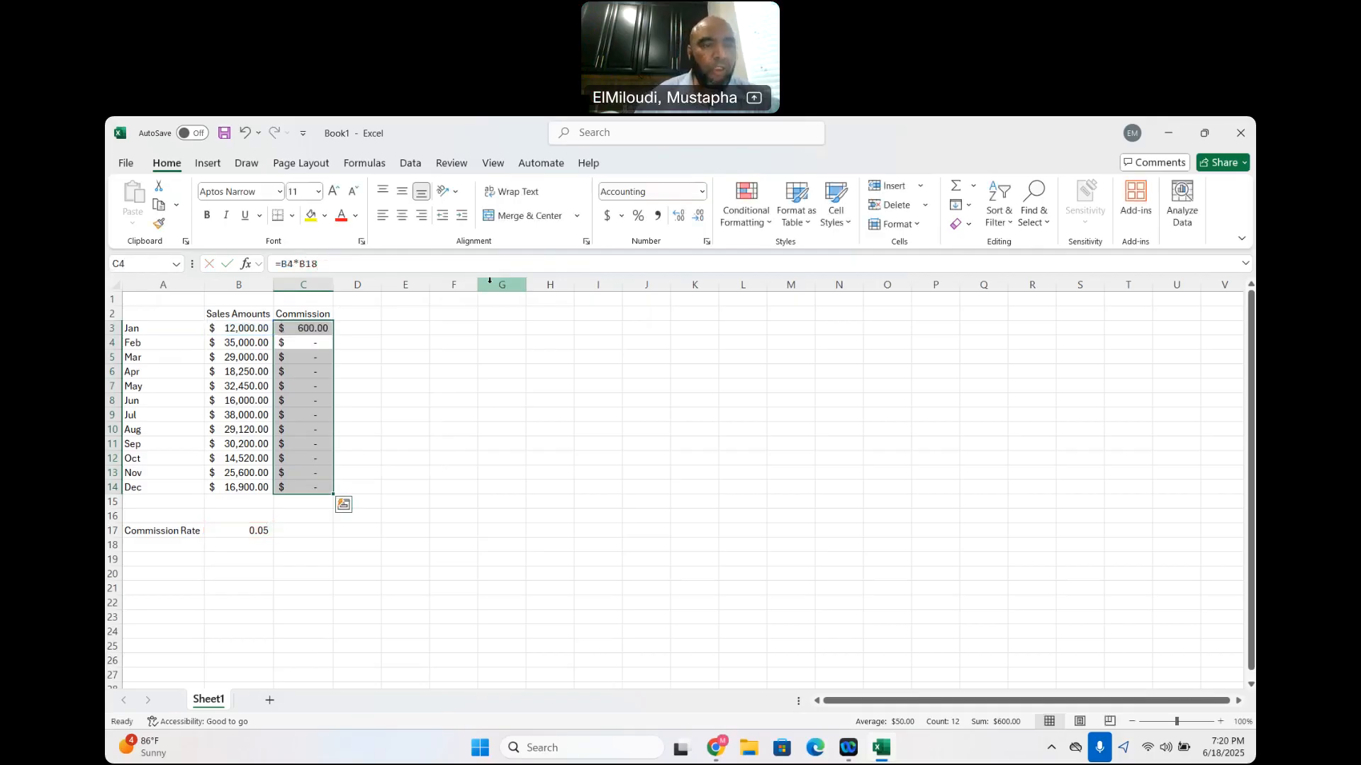
pyautogui.click(297, 330)
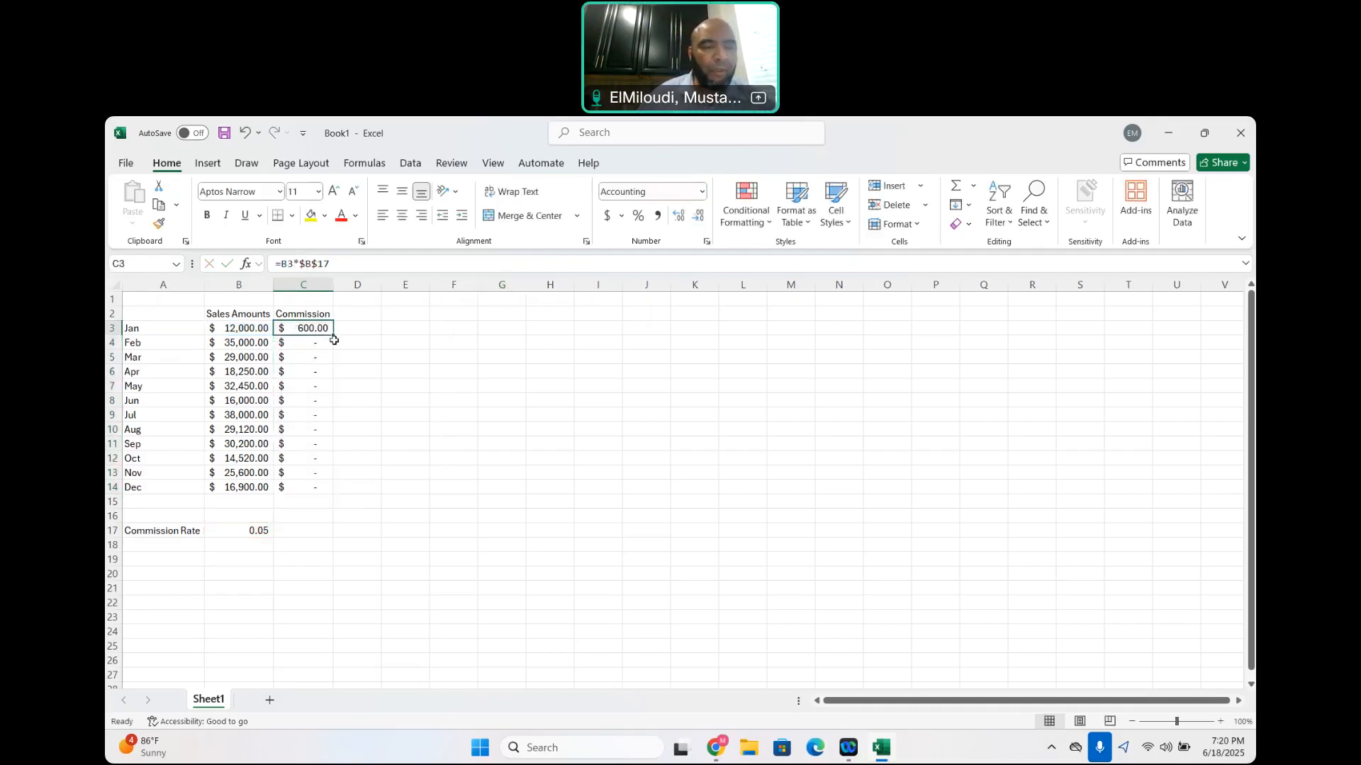
pyautogui.moveTo(335, 337); pyautogui.dragTo(343, 500)
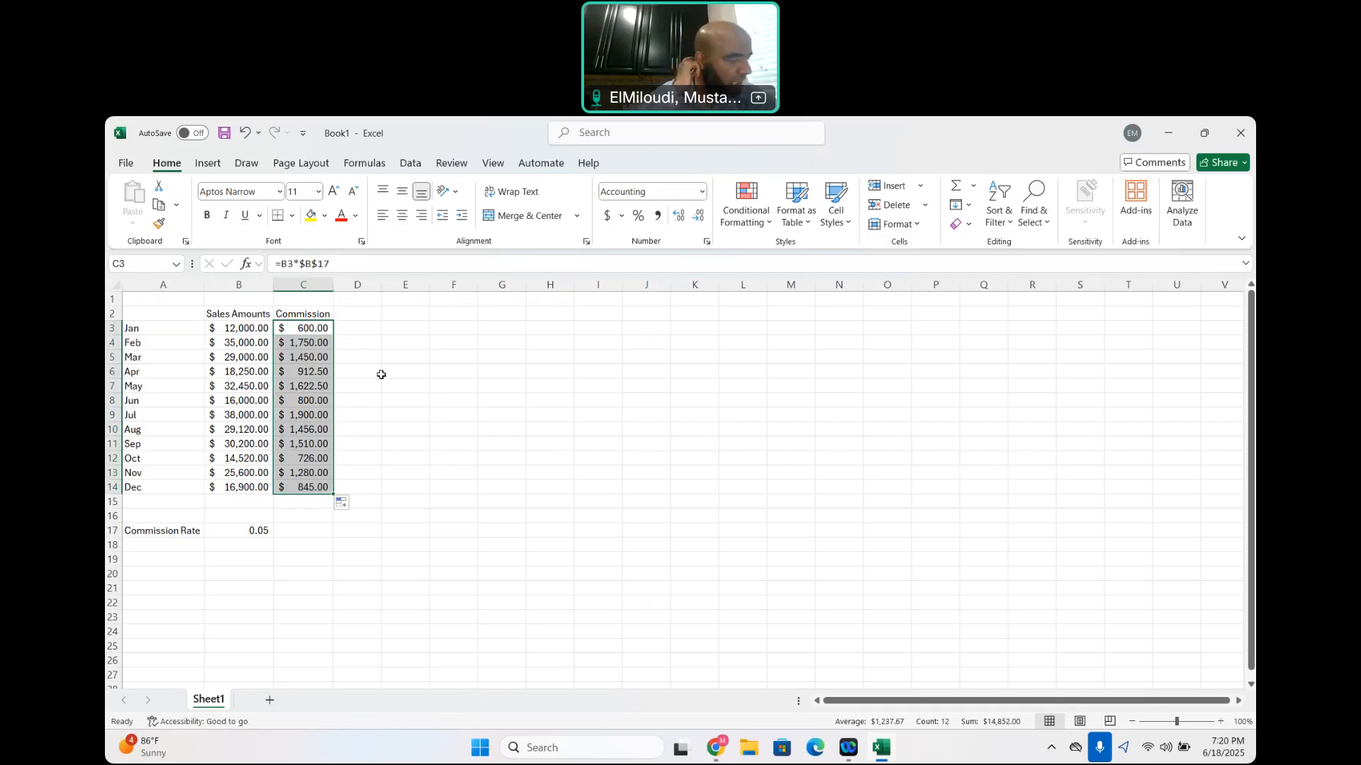
pyautogui.click(485, 401)
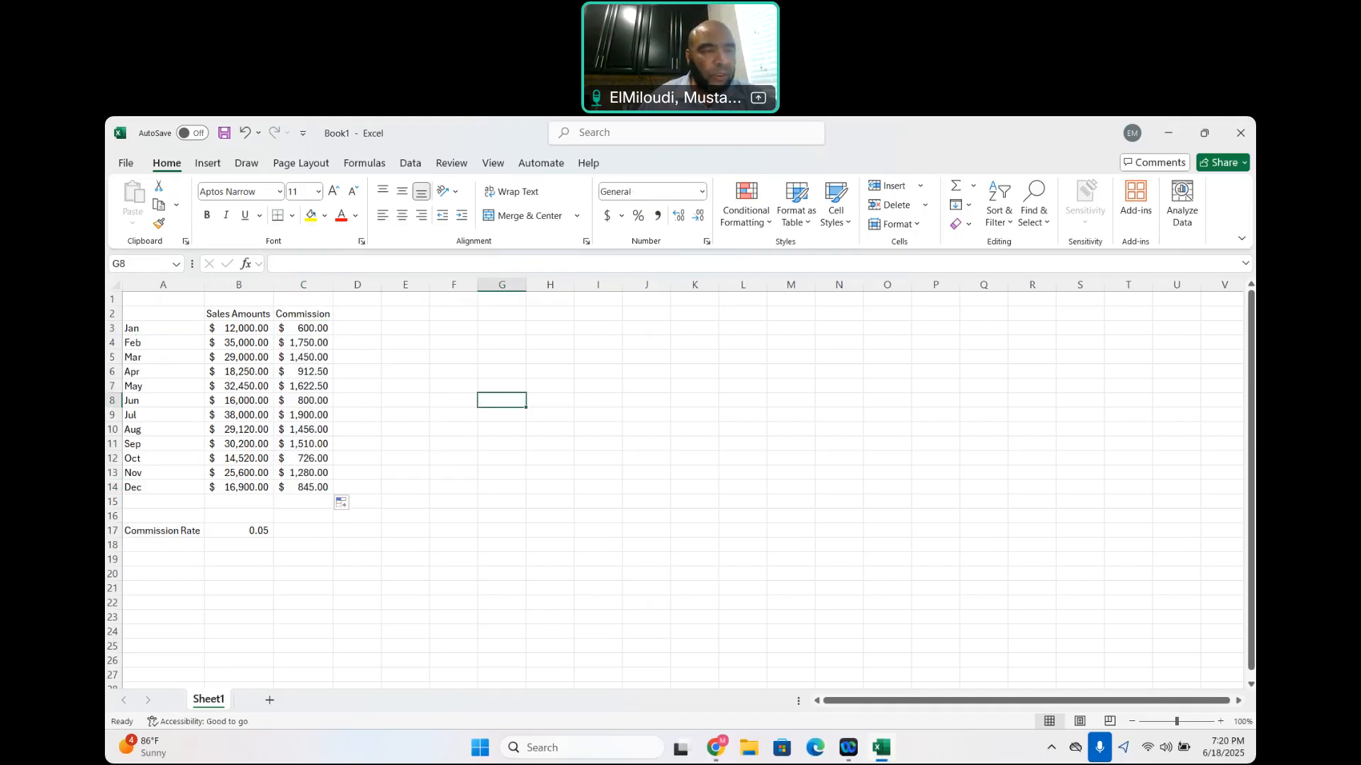
# Apply the 20% - Accent4 cell style to the entire heading row 2
pyautogui.click(111, 313)
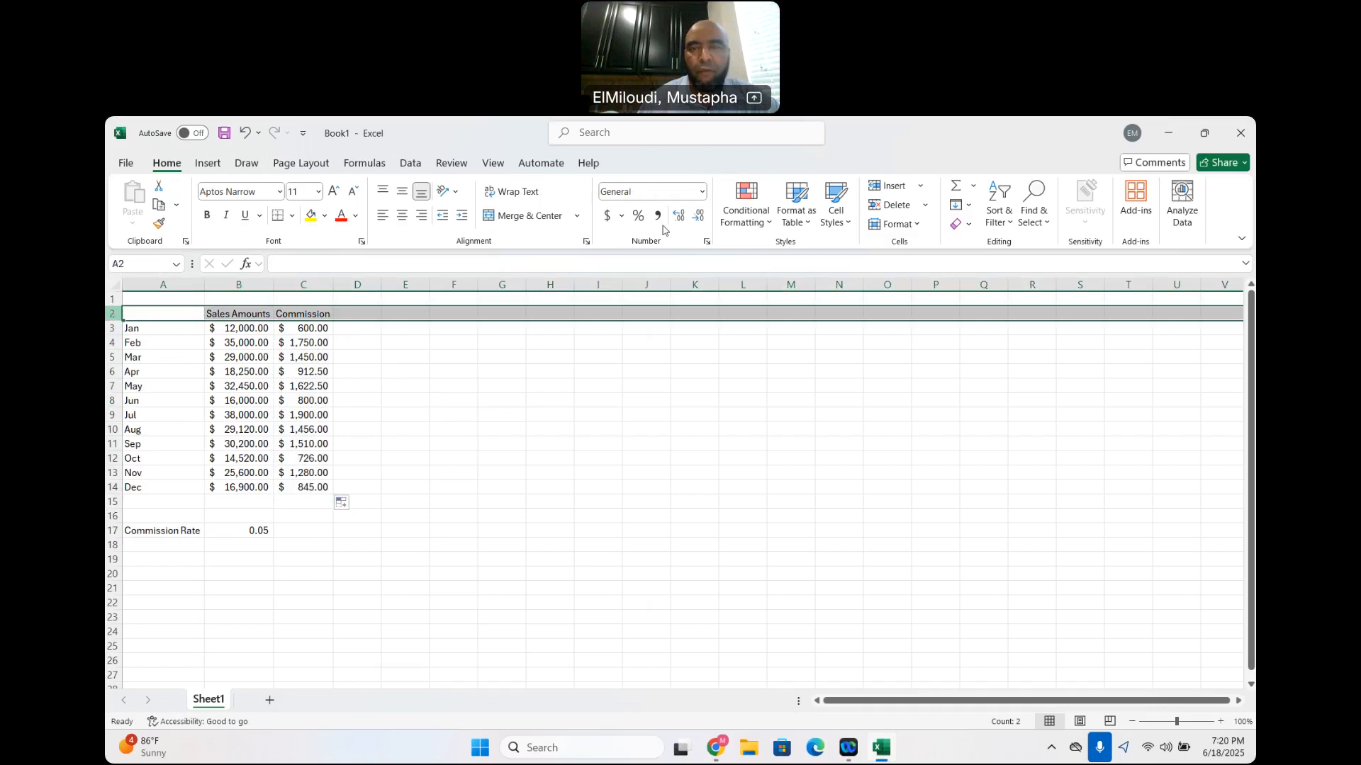
pyautogui.click(849, 226)
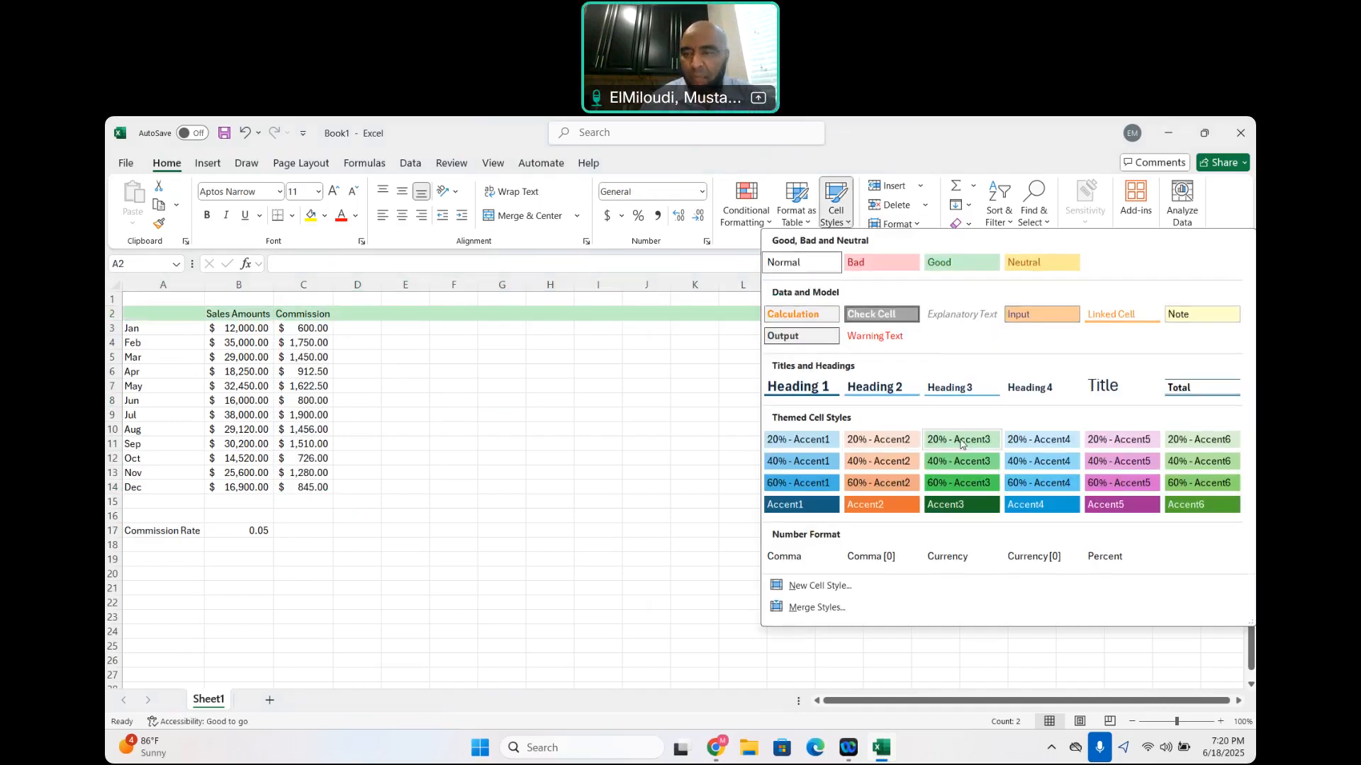
pyautogui.click(1036, 440)
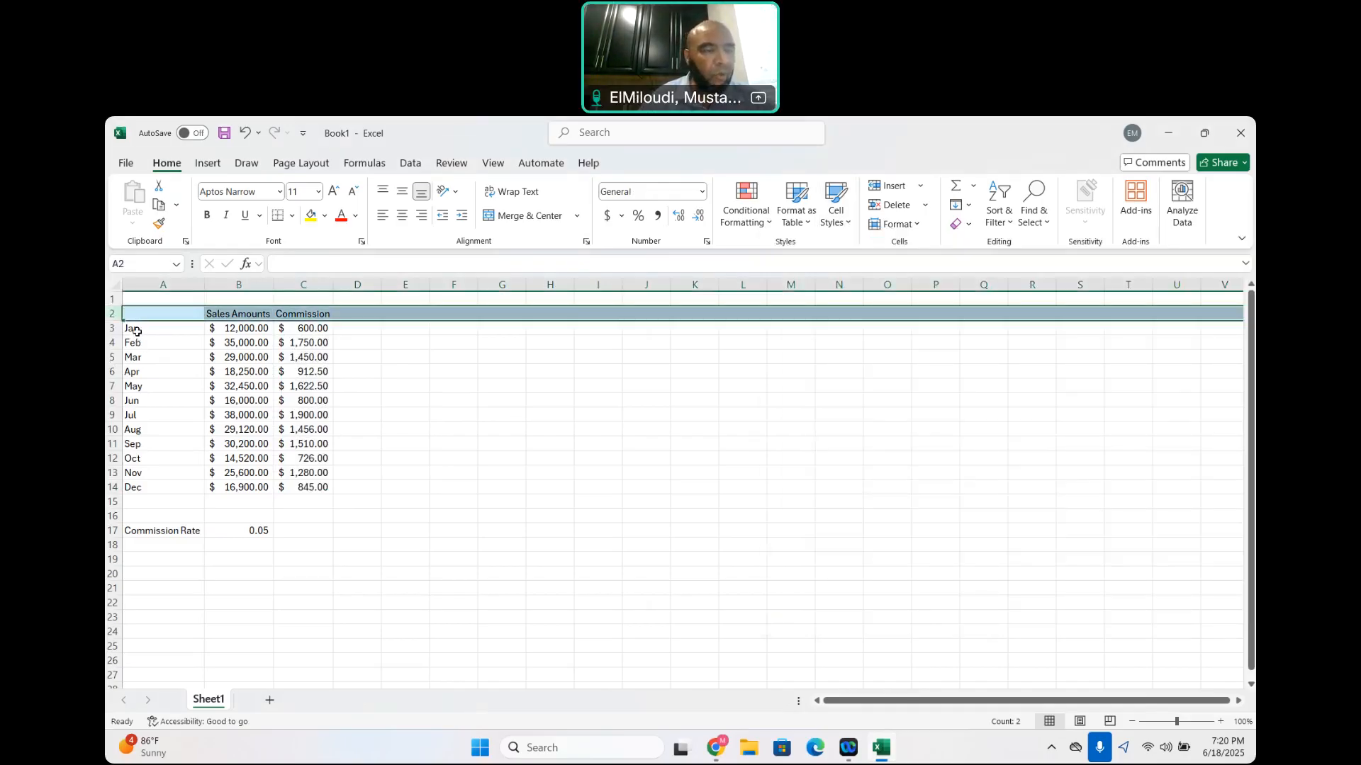
# Fill the monthly data range A3:C14 with the light green theme color
pyautogui.moveTo(137, 331); pyautogui.dragTo(303, 487)
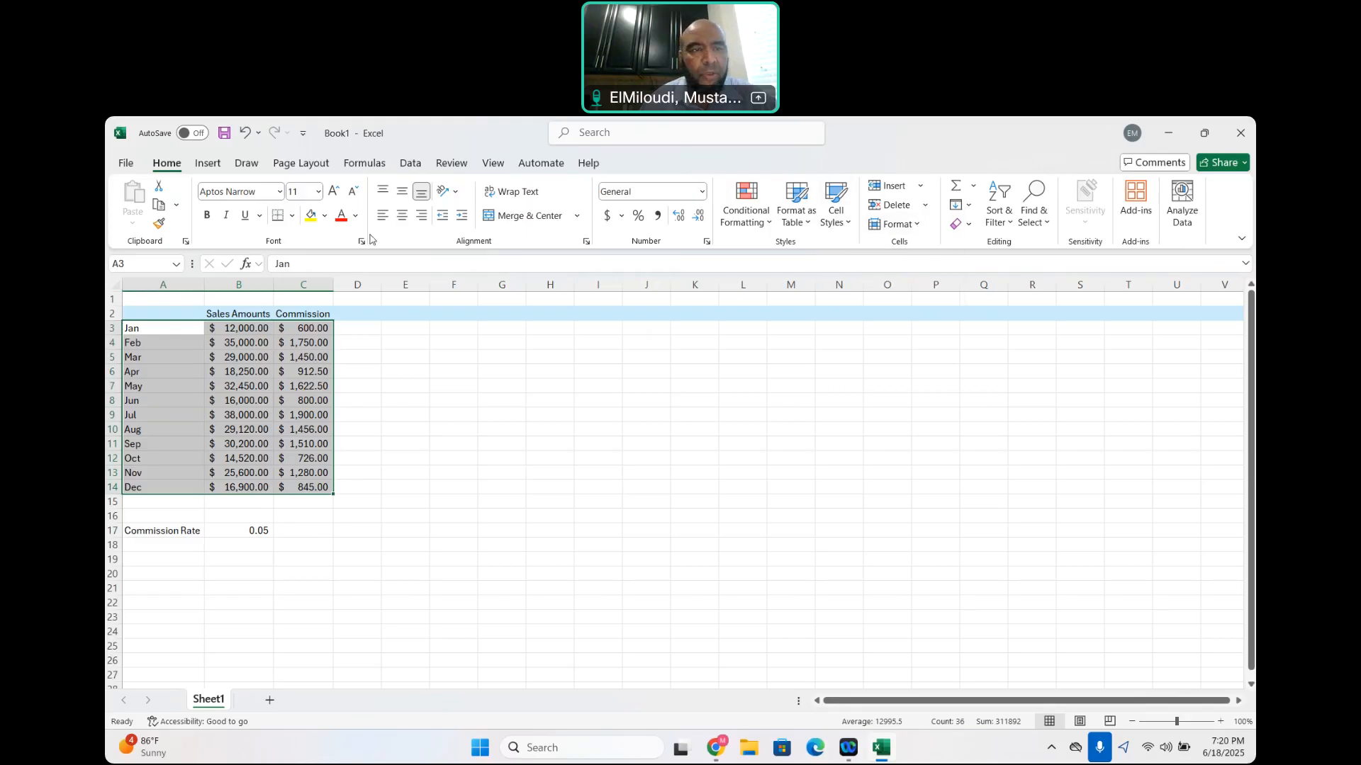
pyautogui.click(325, 220)
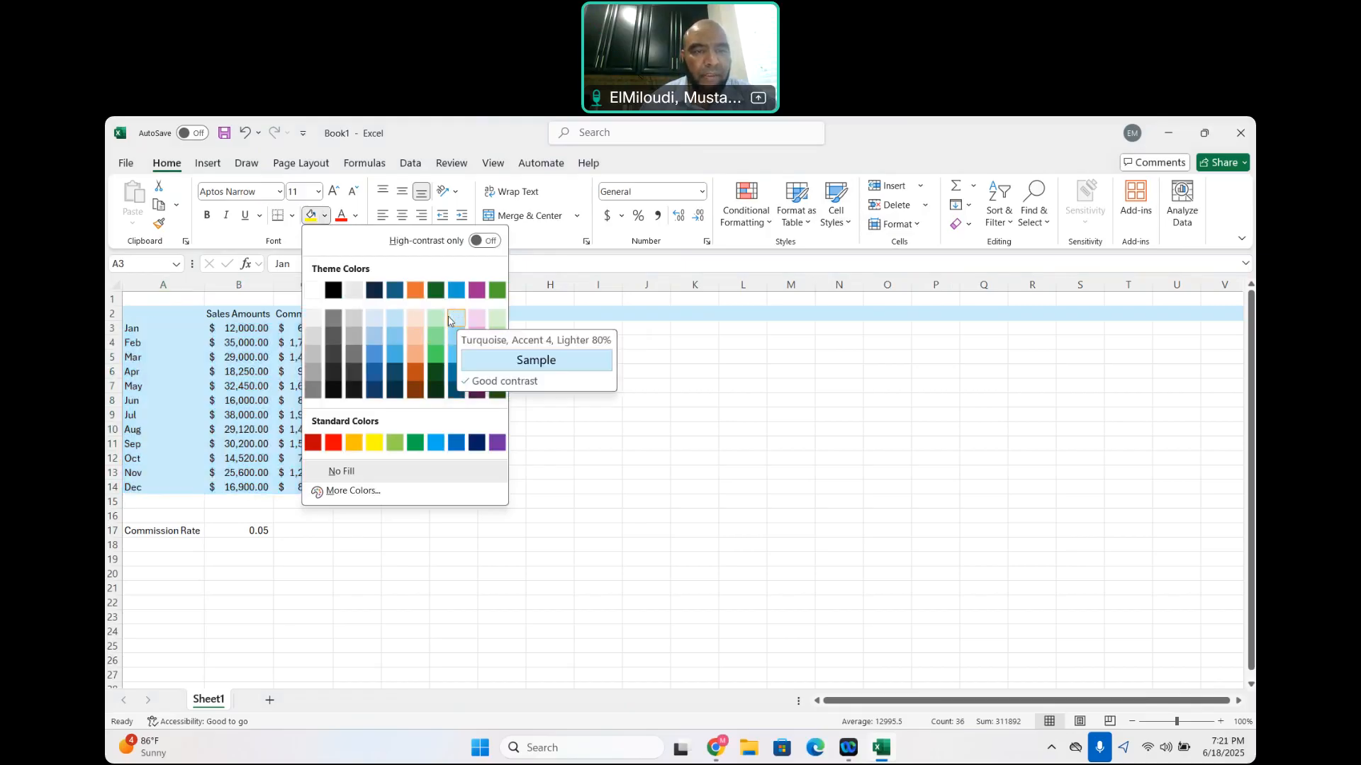
pyautogui.click(438, 316)
pyautogui.click(592, 457)
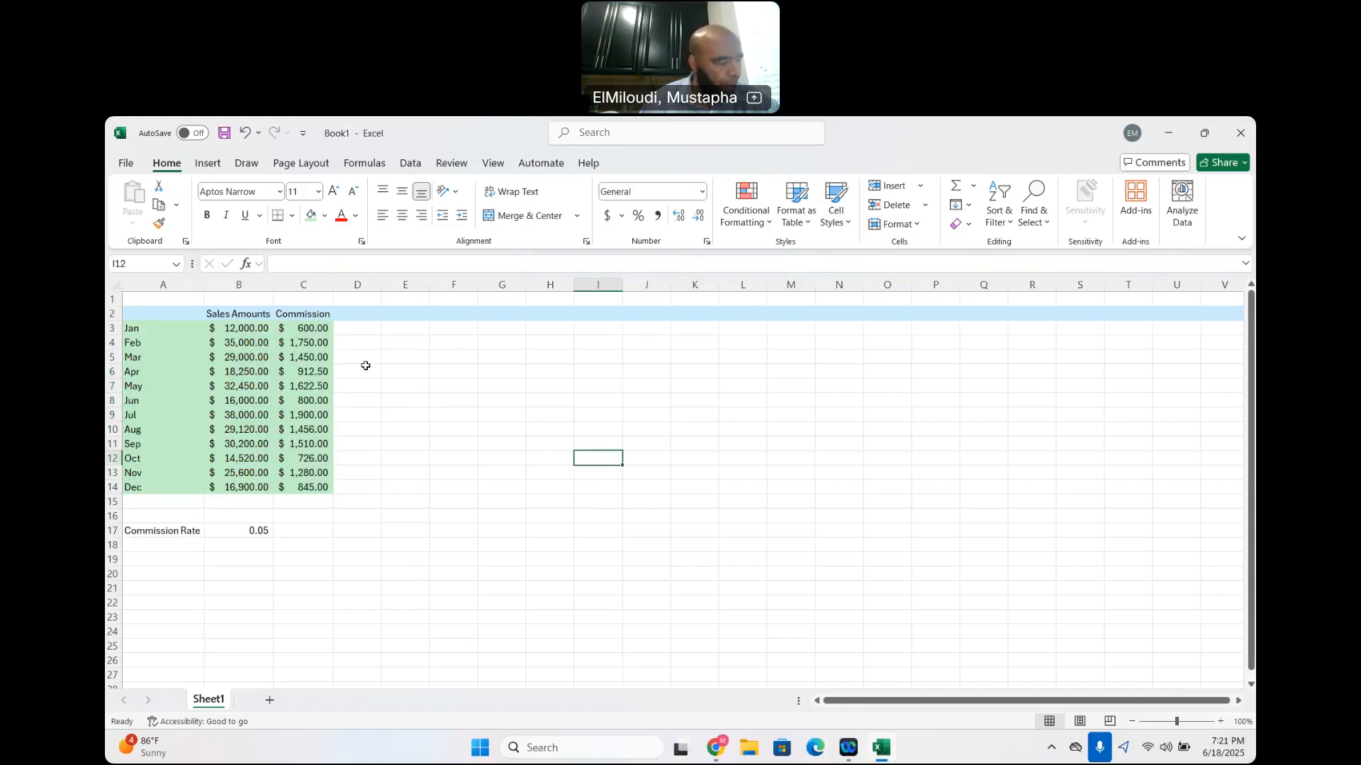
# Angle the Sales Amounts and Commission headings in B2 and C2 counterclockwise
pyautogui.click(224, 315)
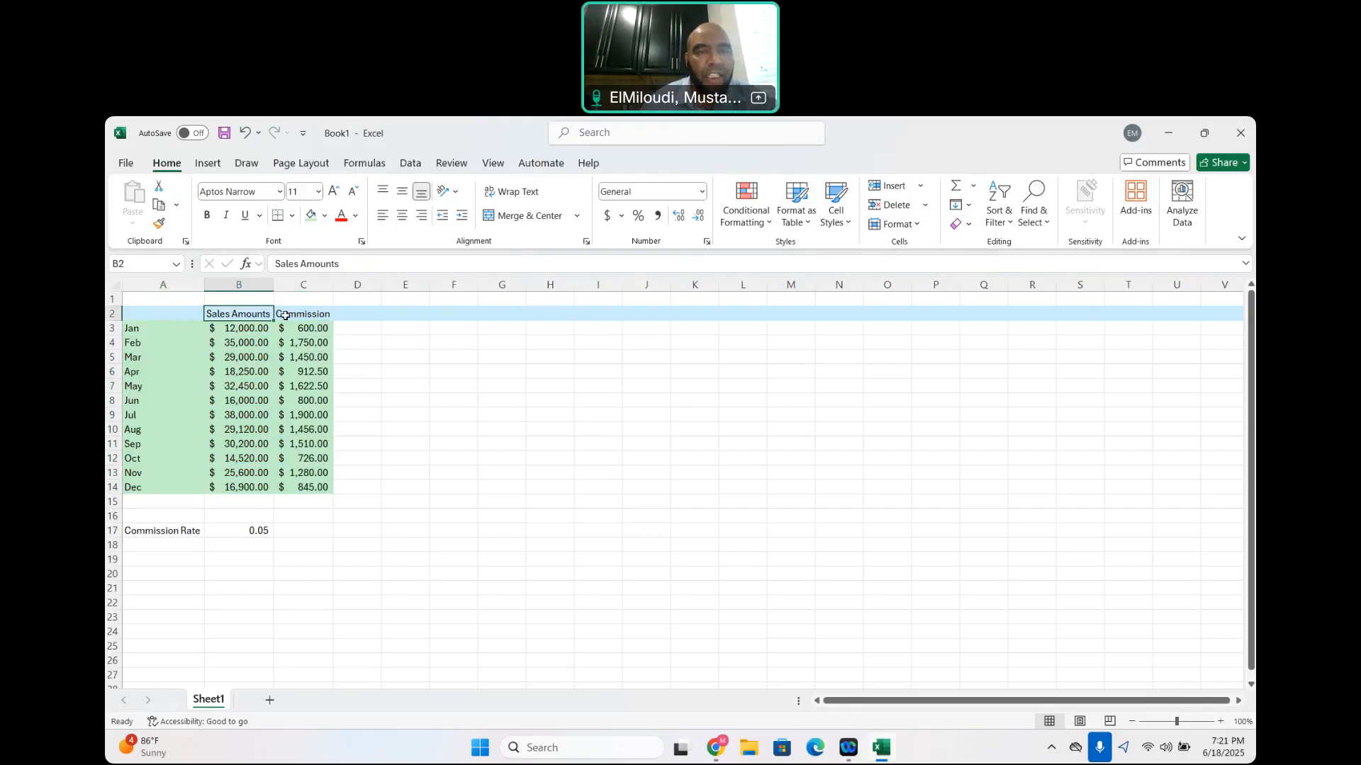
pyautogui.click(457, 192)
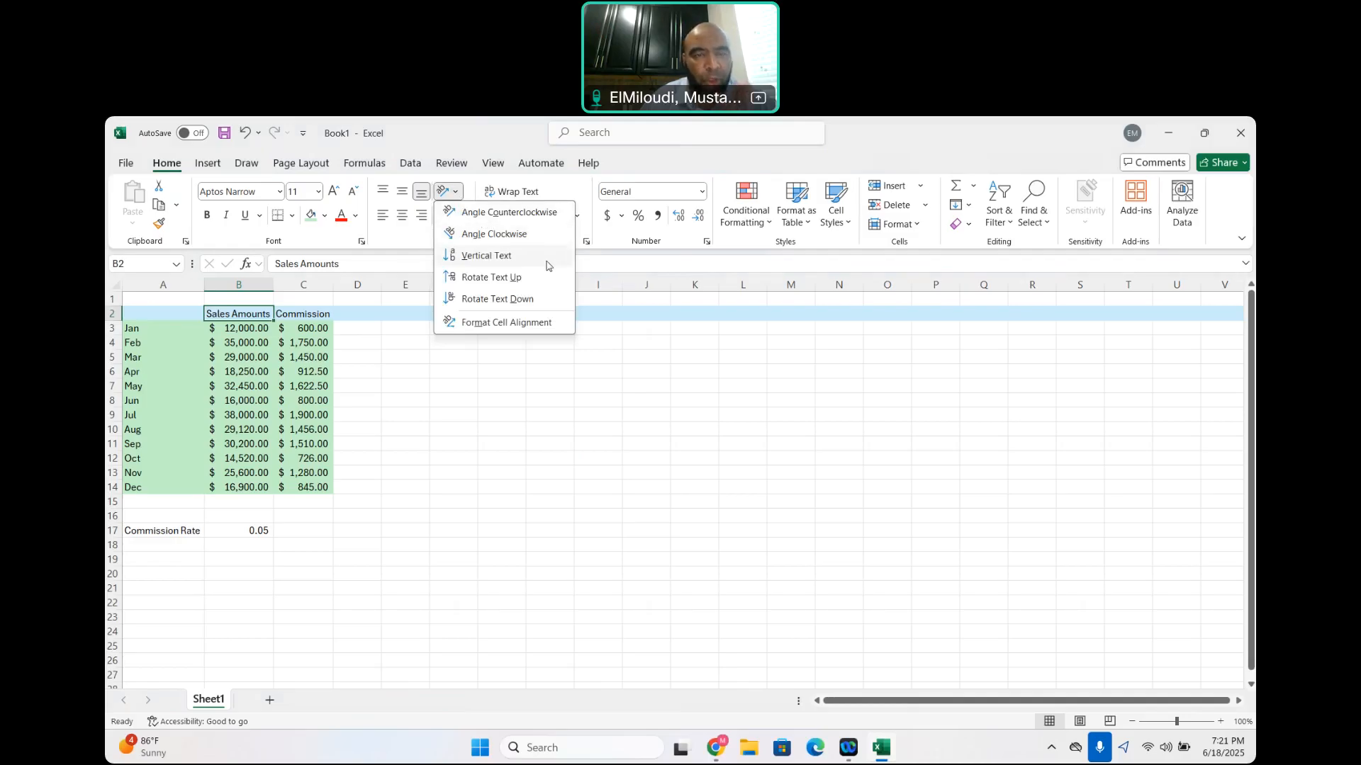
pyautogui.click(496, 211)
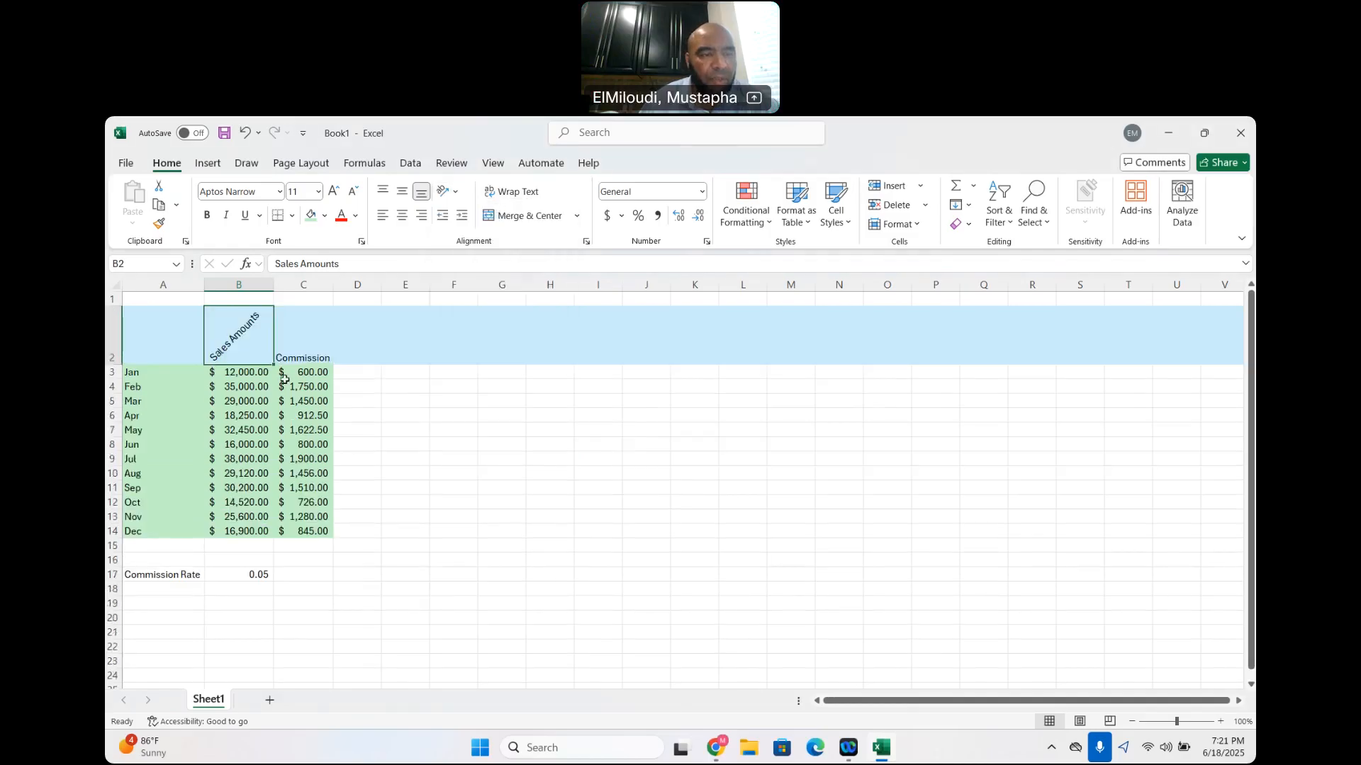
pyautogui.click(302, 342)
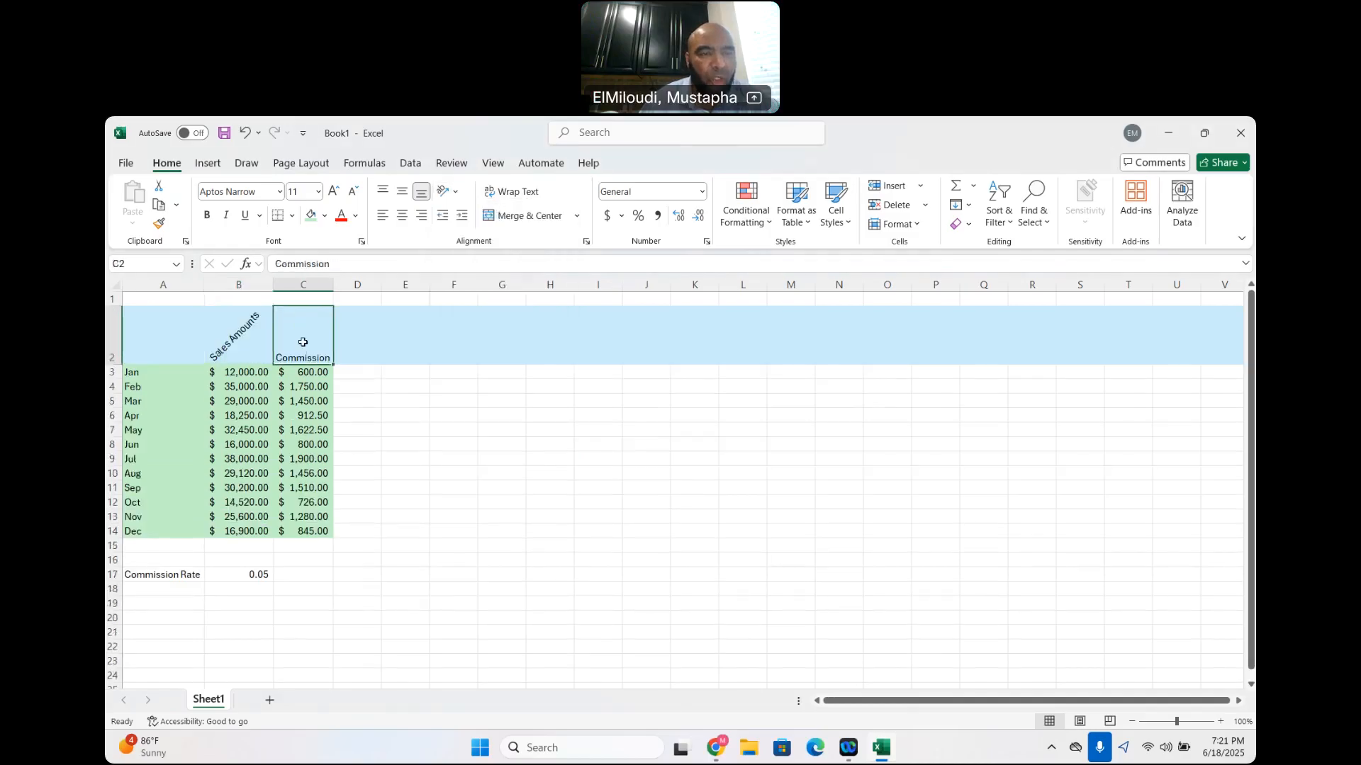
pyautogui.click(443, 192)
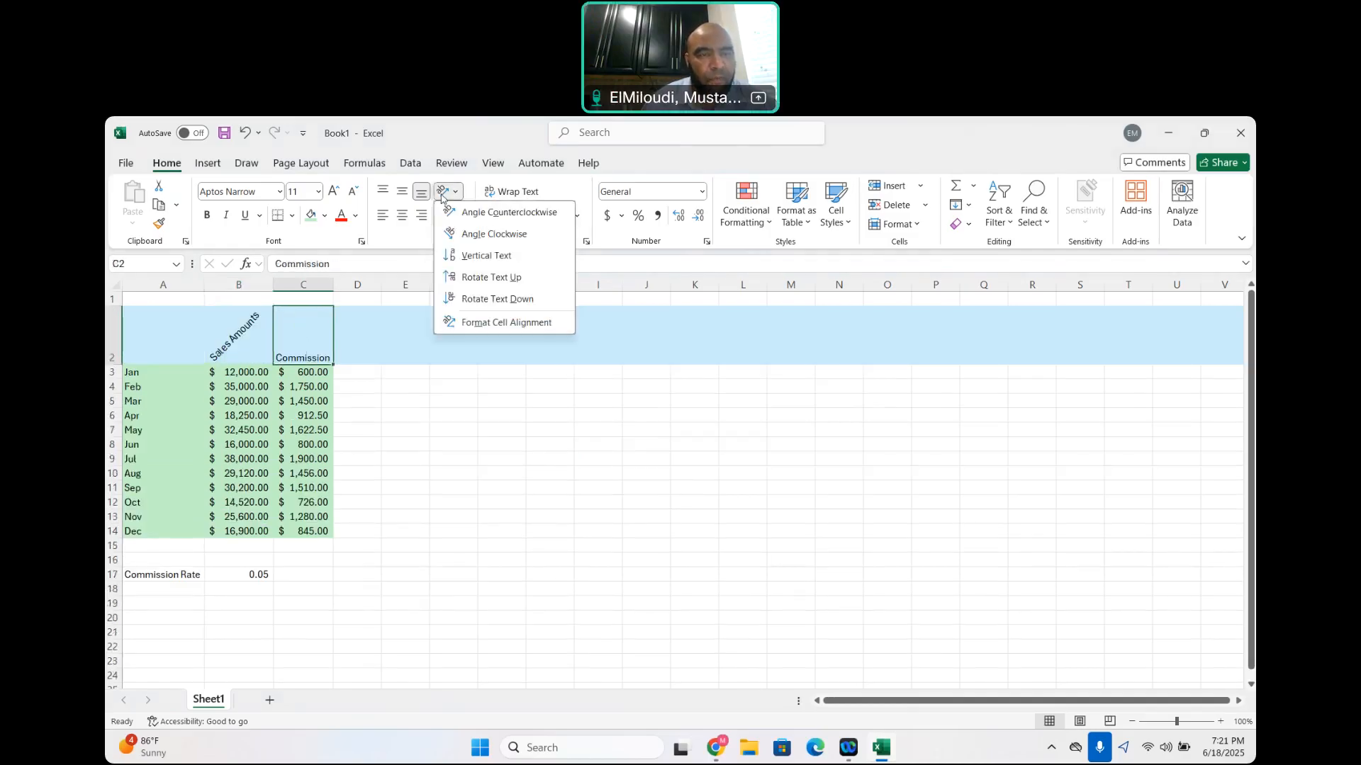
pyautogui.click(478, 214)
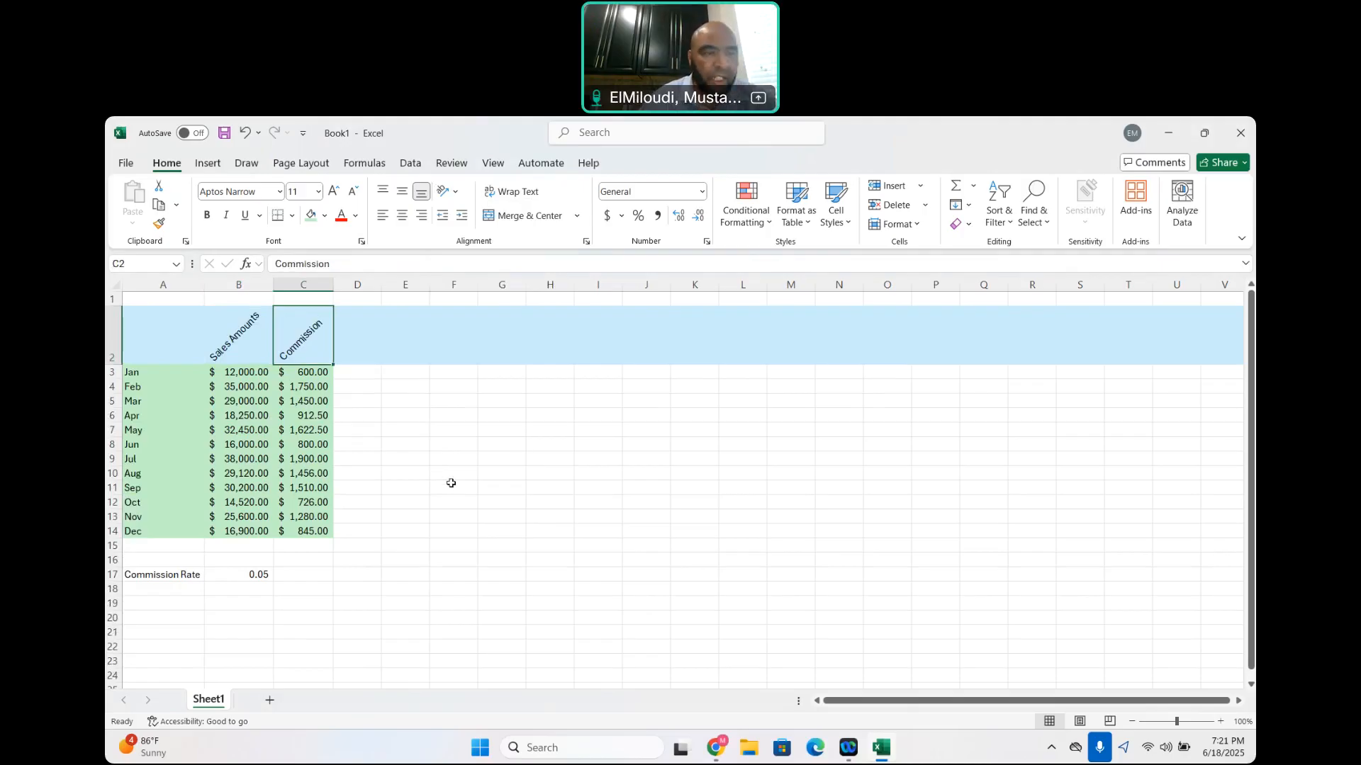
pyautogui.click(441, 418)
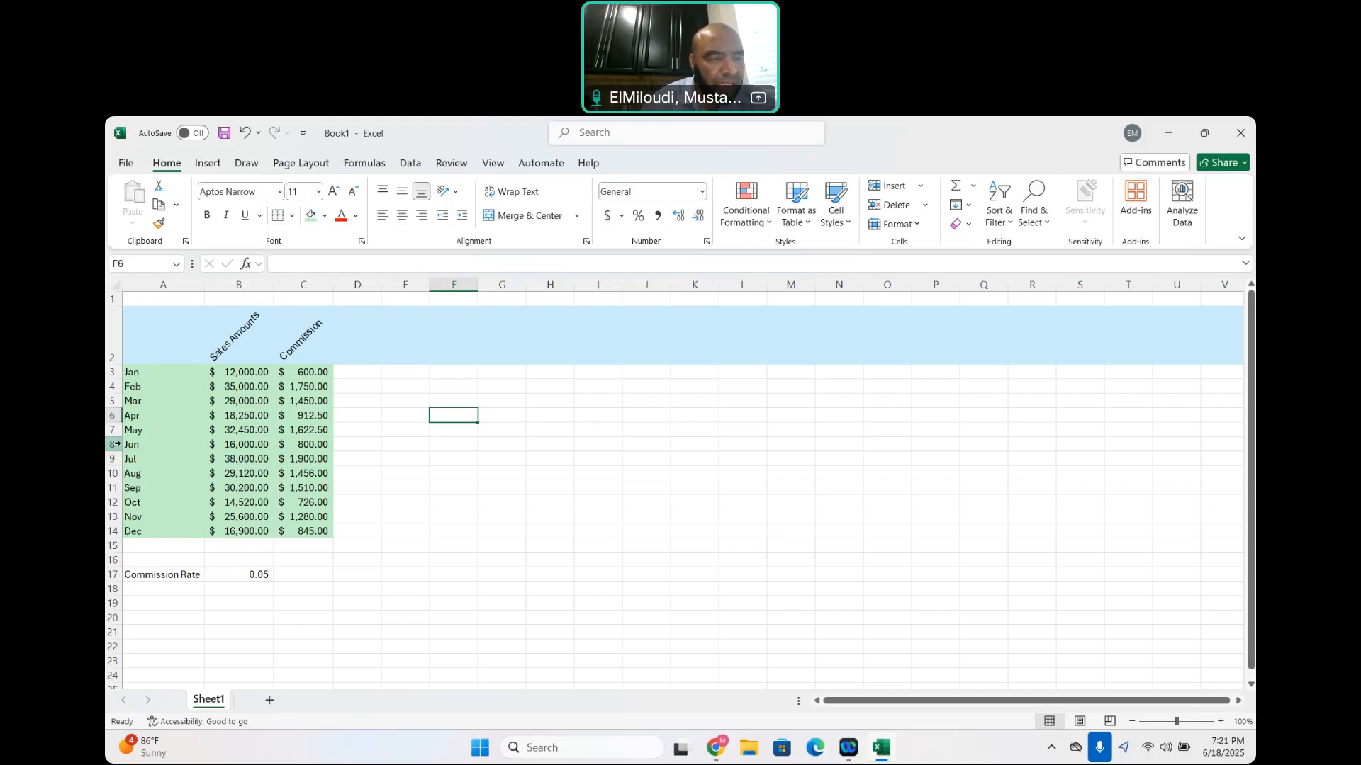
# Hide the June and July rows, rows 8 and 9
pyautogui.moveTo(115, 444); pyautogui.dragTo(113, 459)
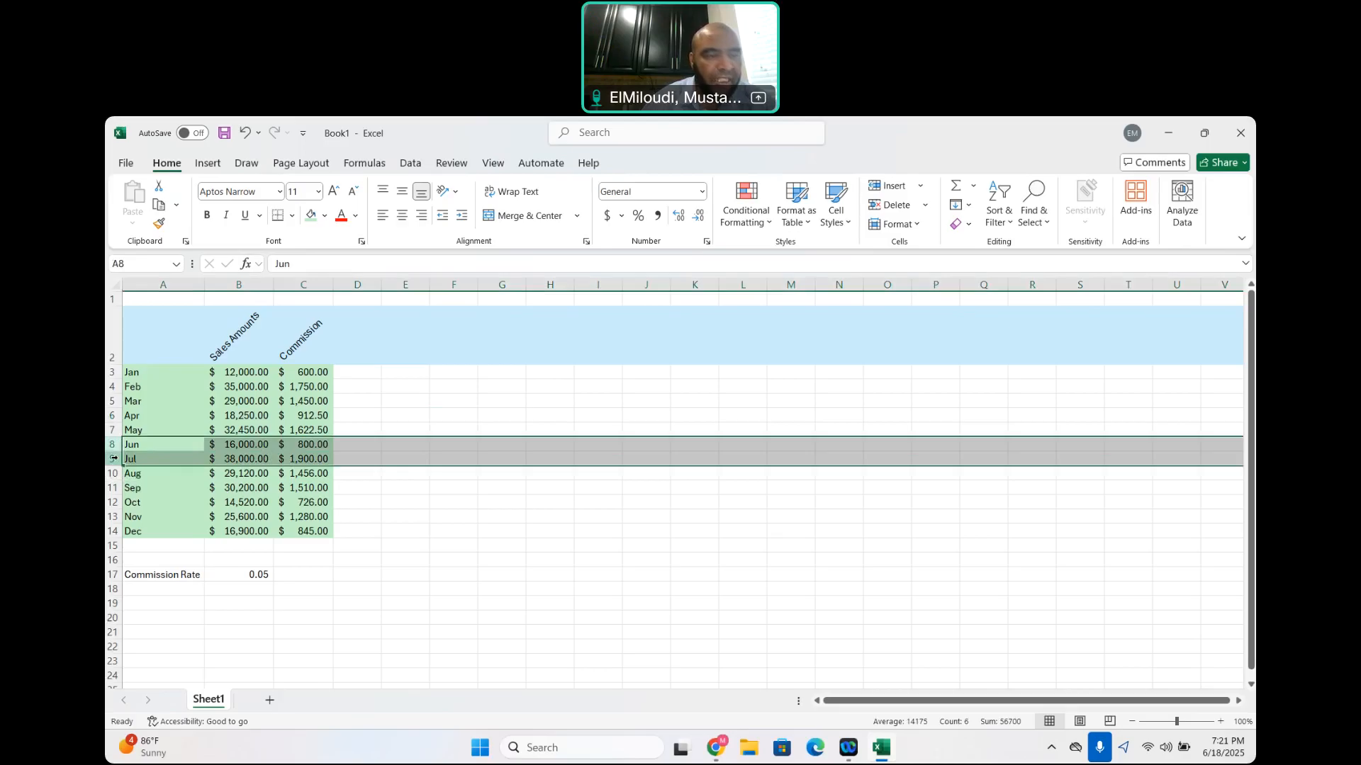
pyautogui.rightClick(235, 453)
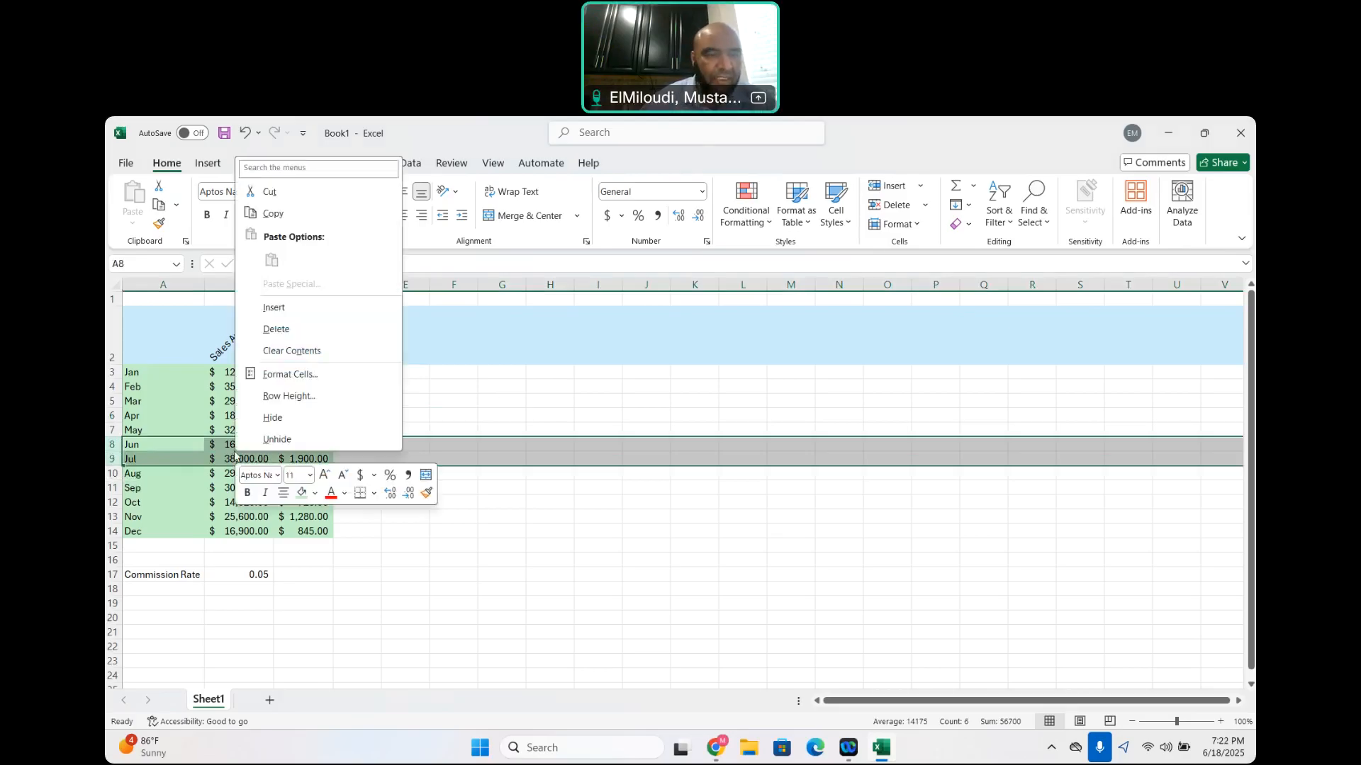
pyautogui.click(274, 419)
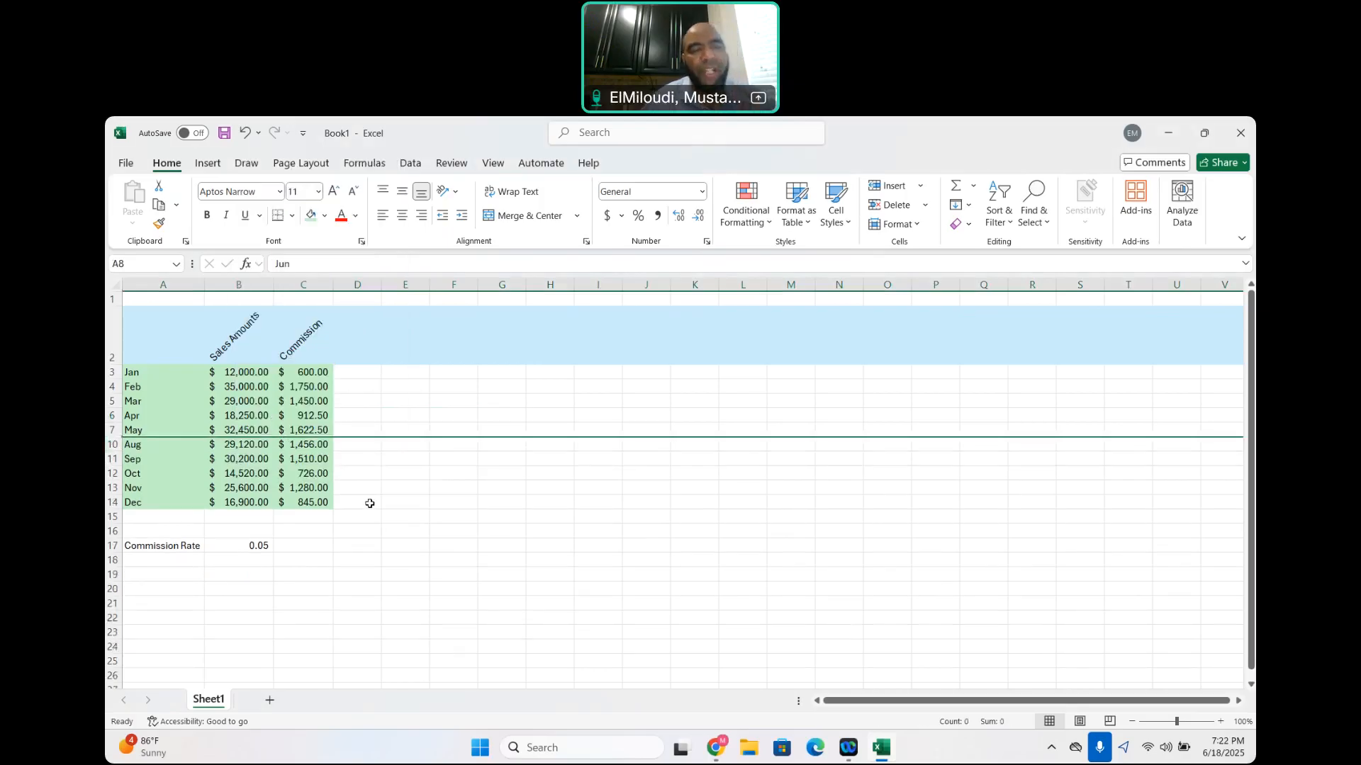
pyautogui.click(267, 434)
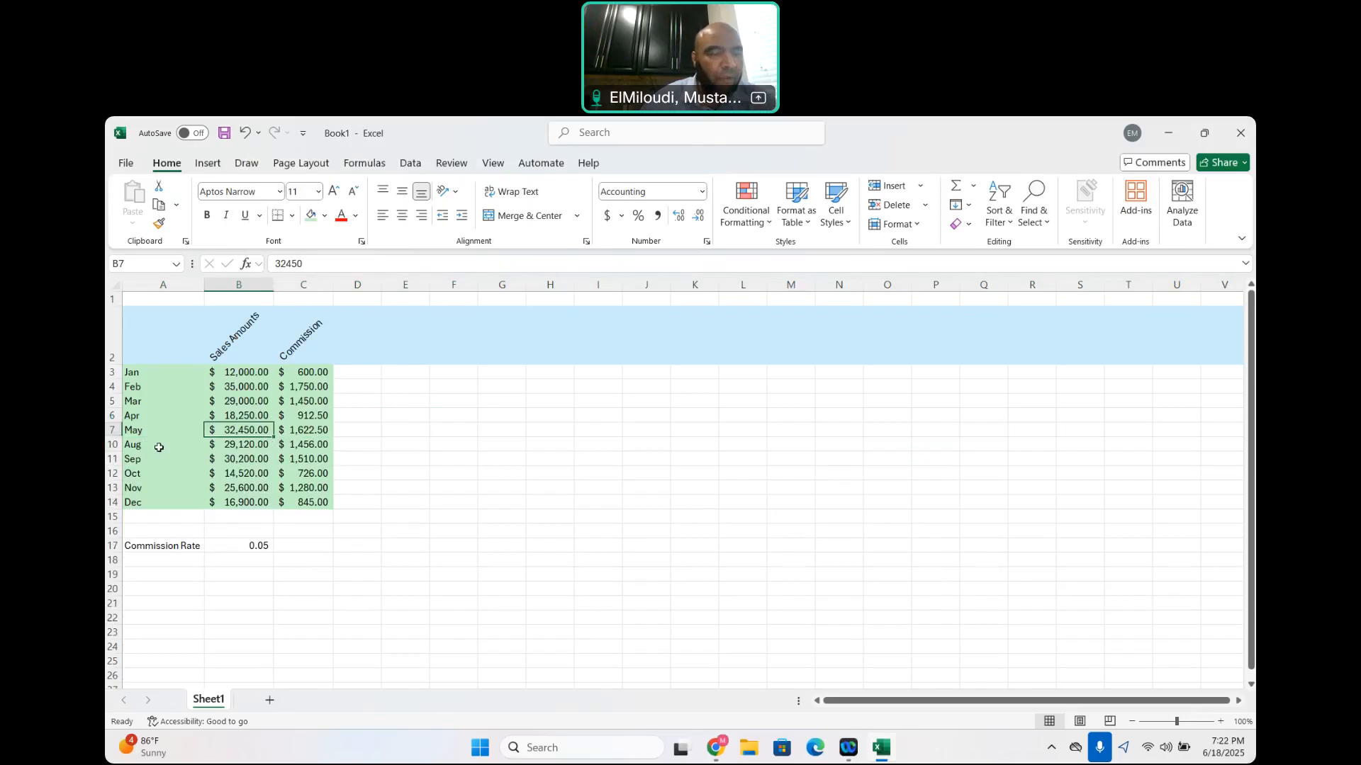
# Try to unhide the June and July rows with only the May row 7 selected
pyautogui.click(148, 441)
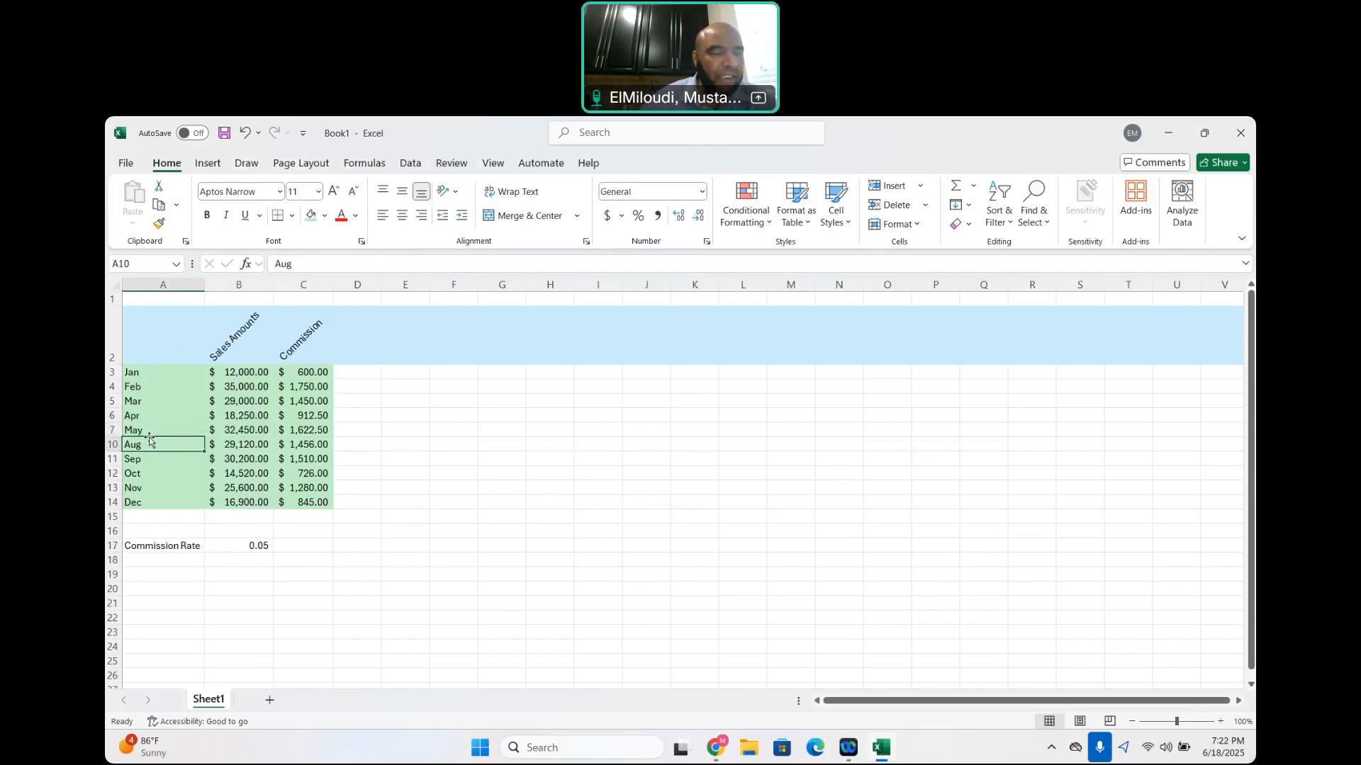
pyautogui.click(112, 429)
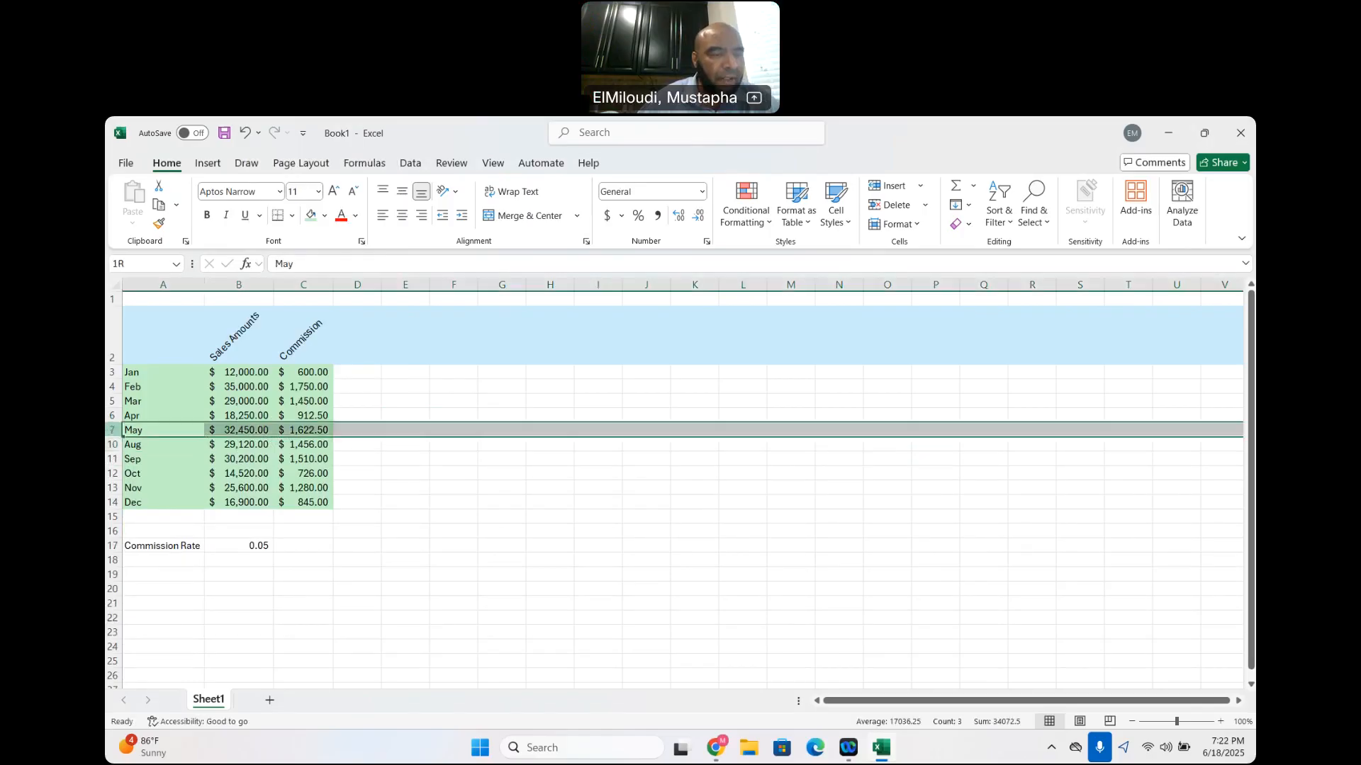
pyautogui.rightClick(146, 437)
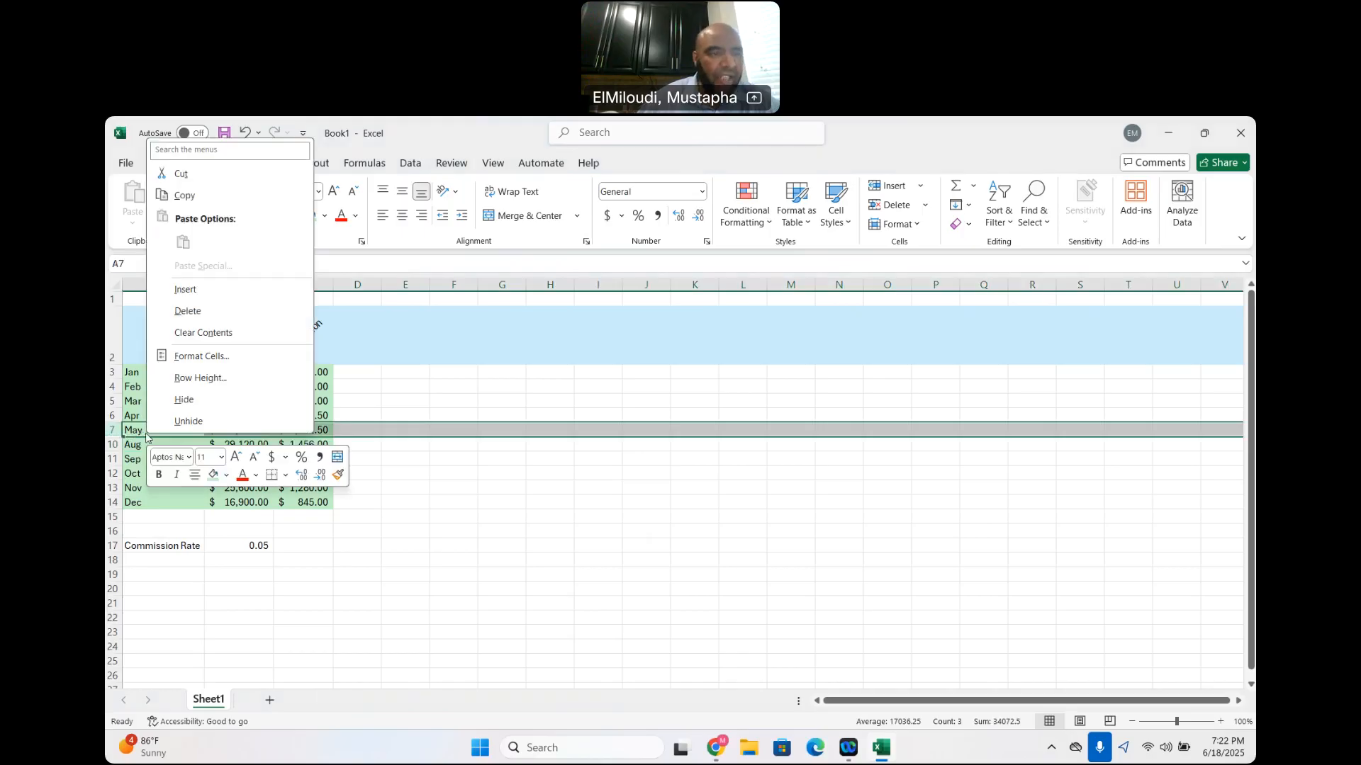
pyautogui.click(186, 421)
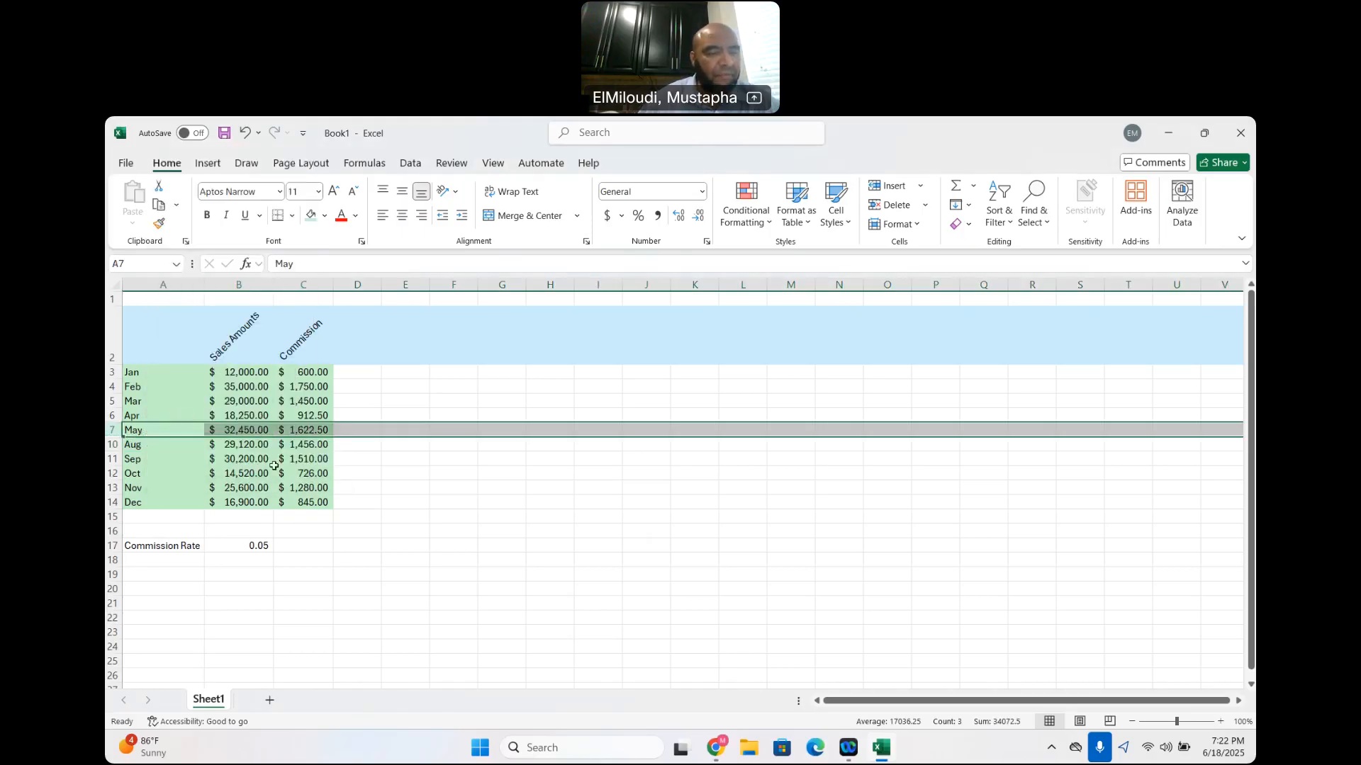
pyautogui.rightClick(178, 430)
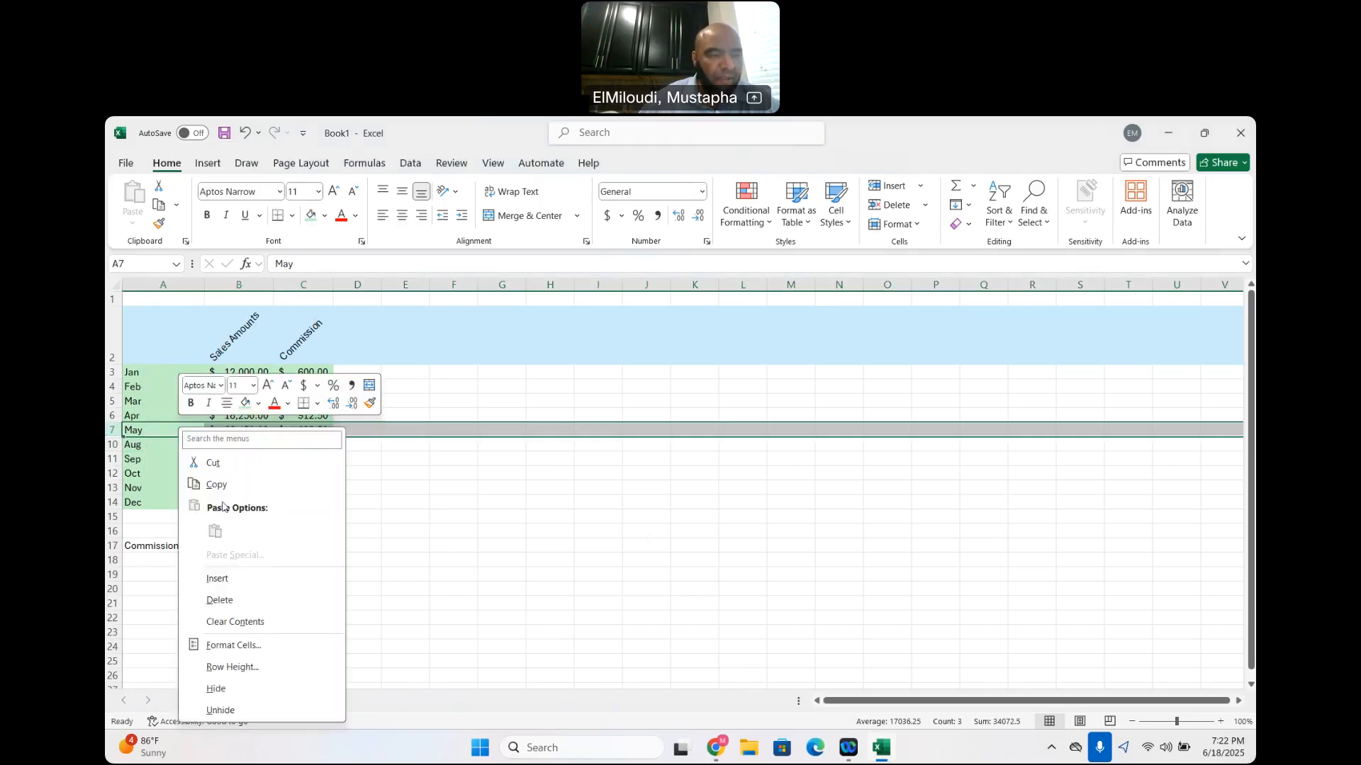
pyautogui.click(223, 711)
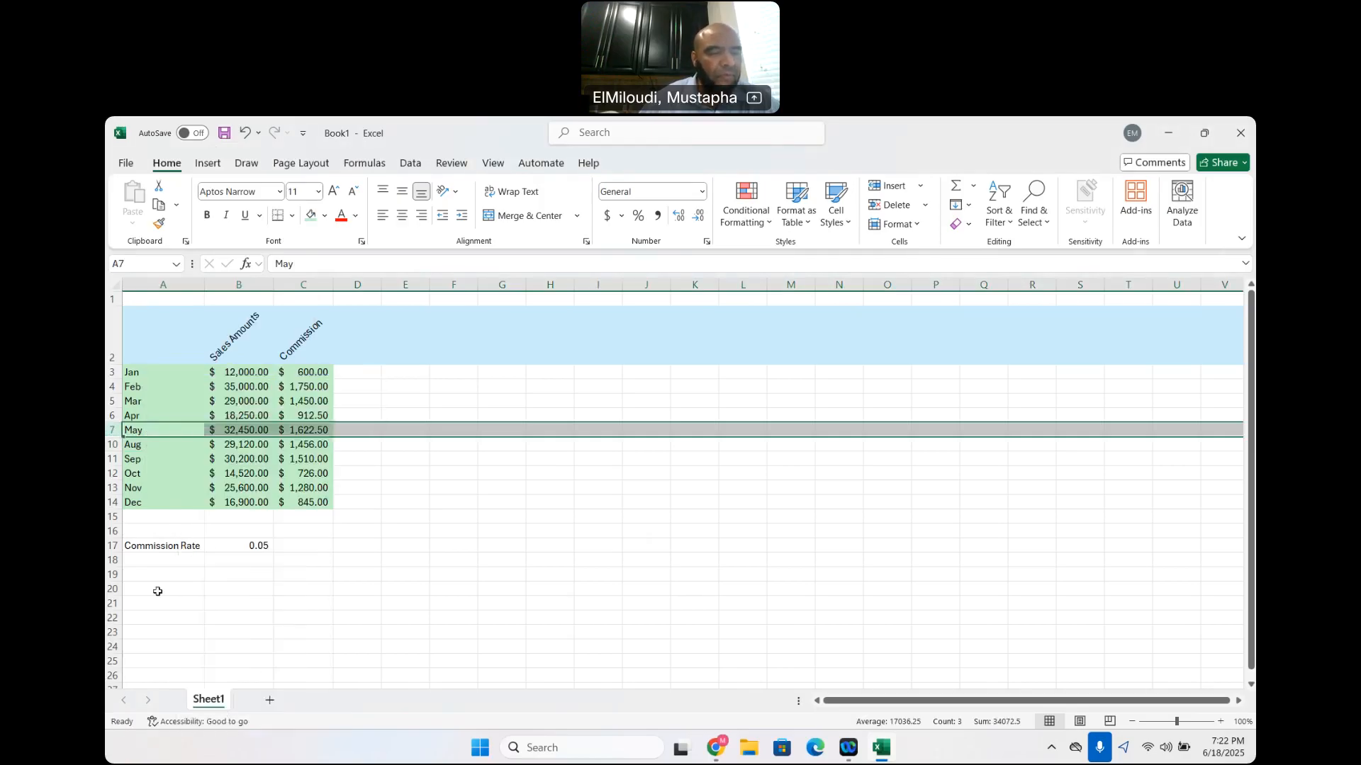
# Try to unhide the June and July rows with only the August row 10 selected
pyautogui.click(116, 444)
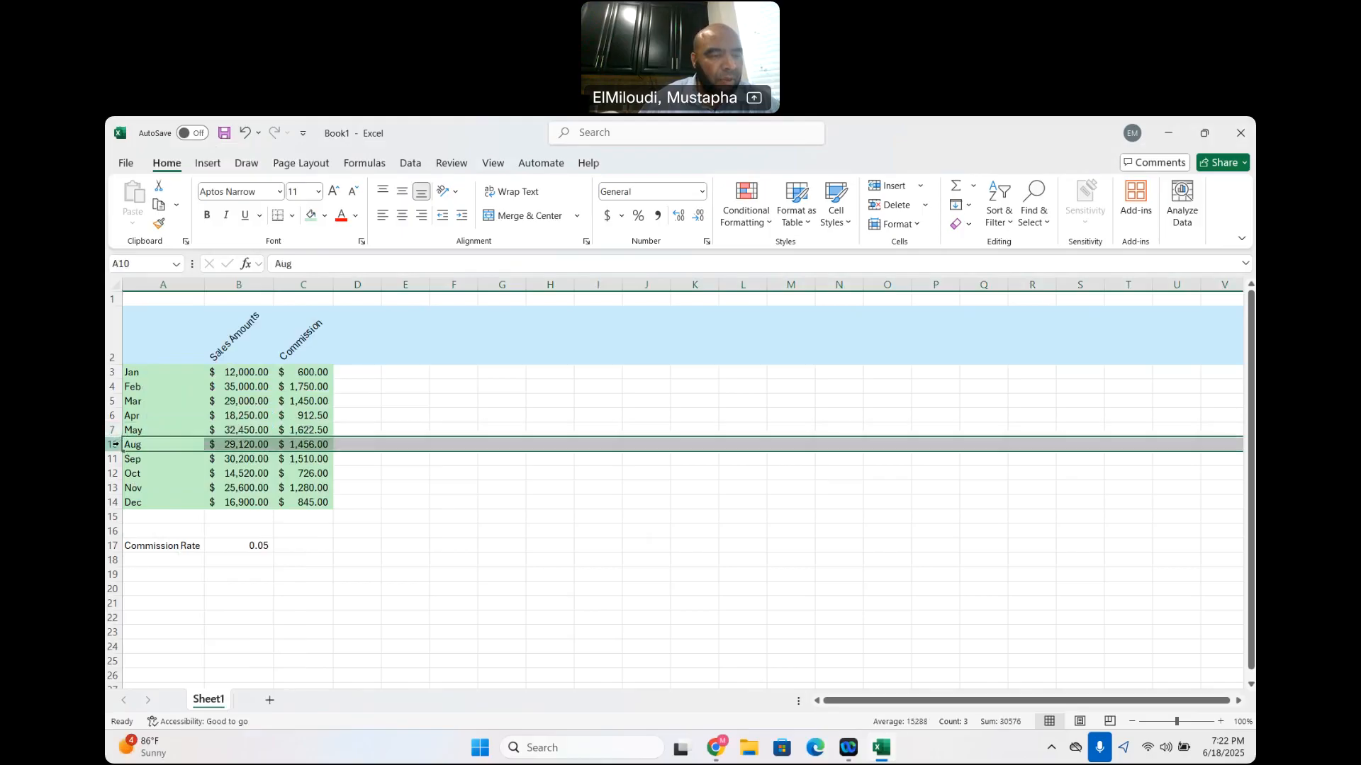
pyautogui.rightClick(157, 448)
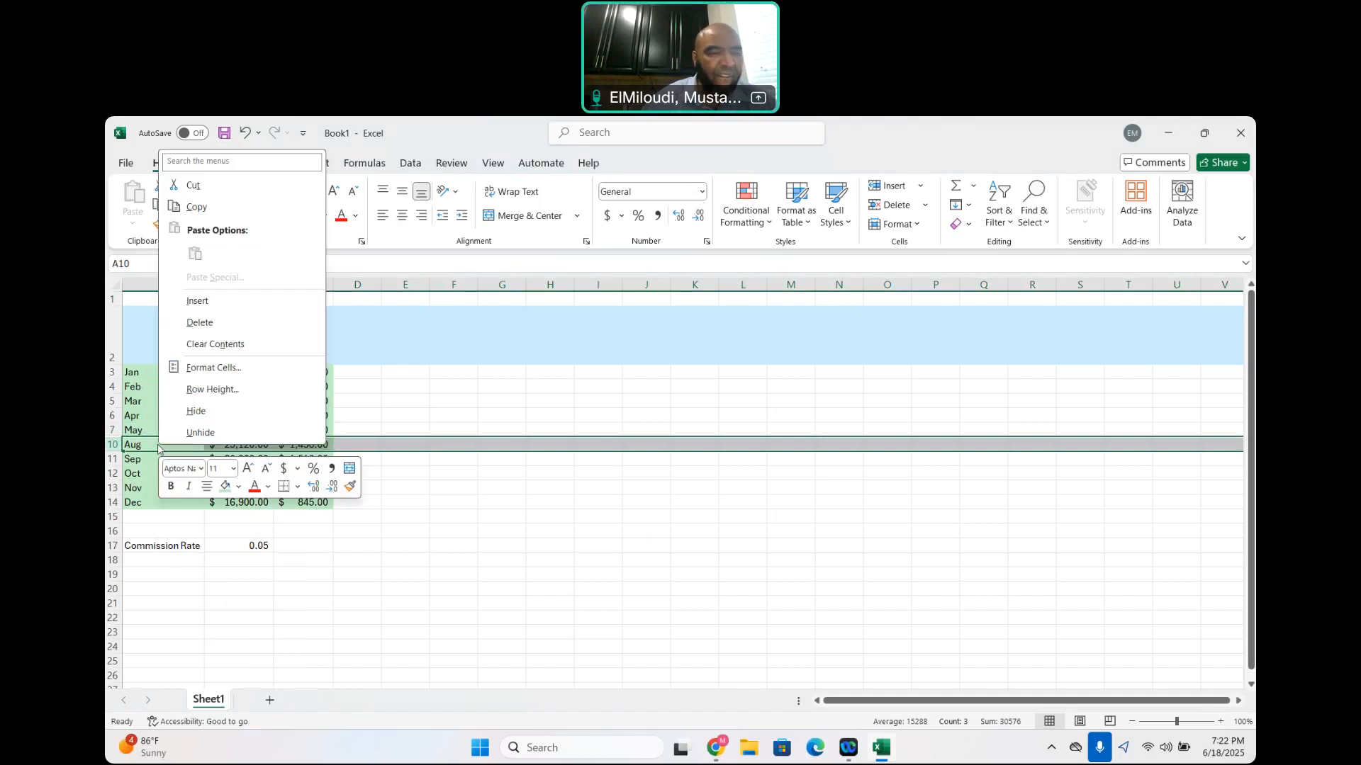
pyautogui.click(207, 430)
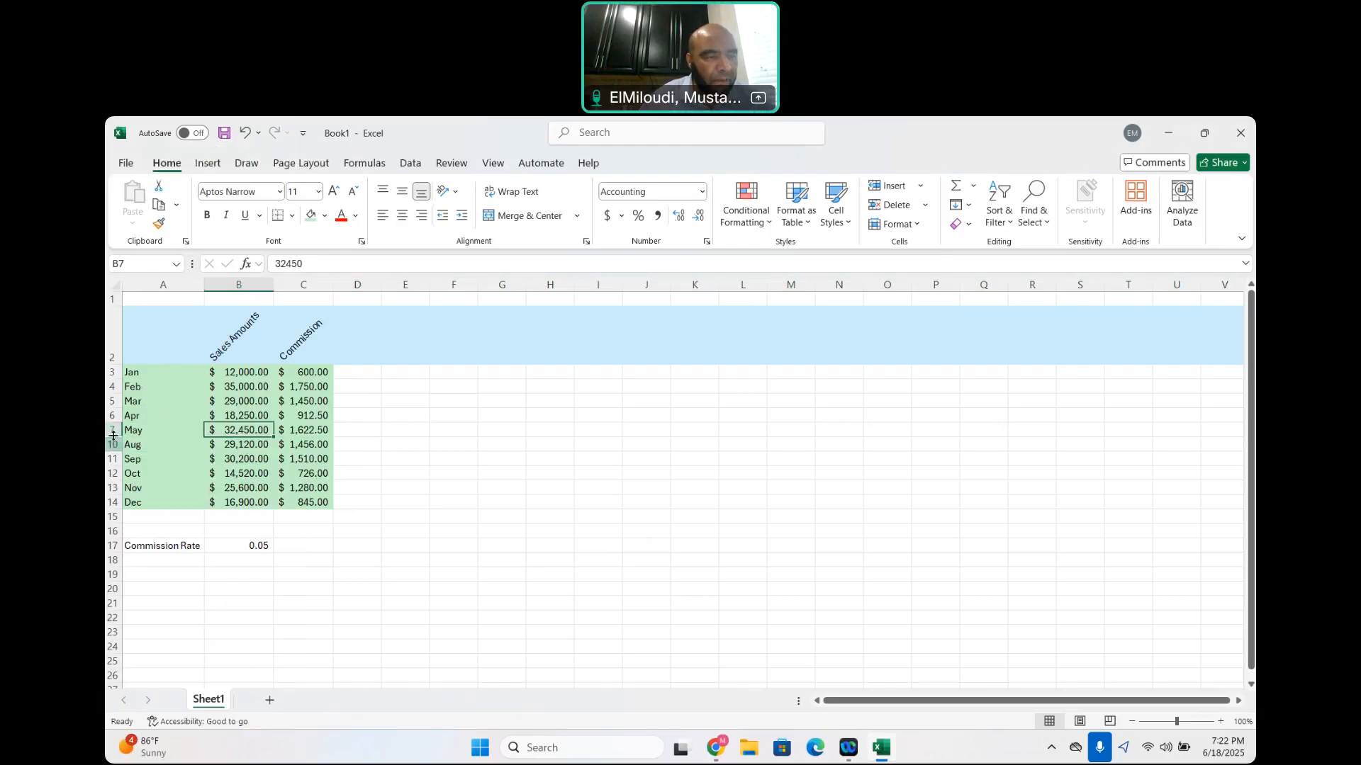
# Retry unhiding rows 8 and 9 from the entire May row alone
pyautogui.click(162, 430)
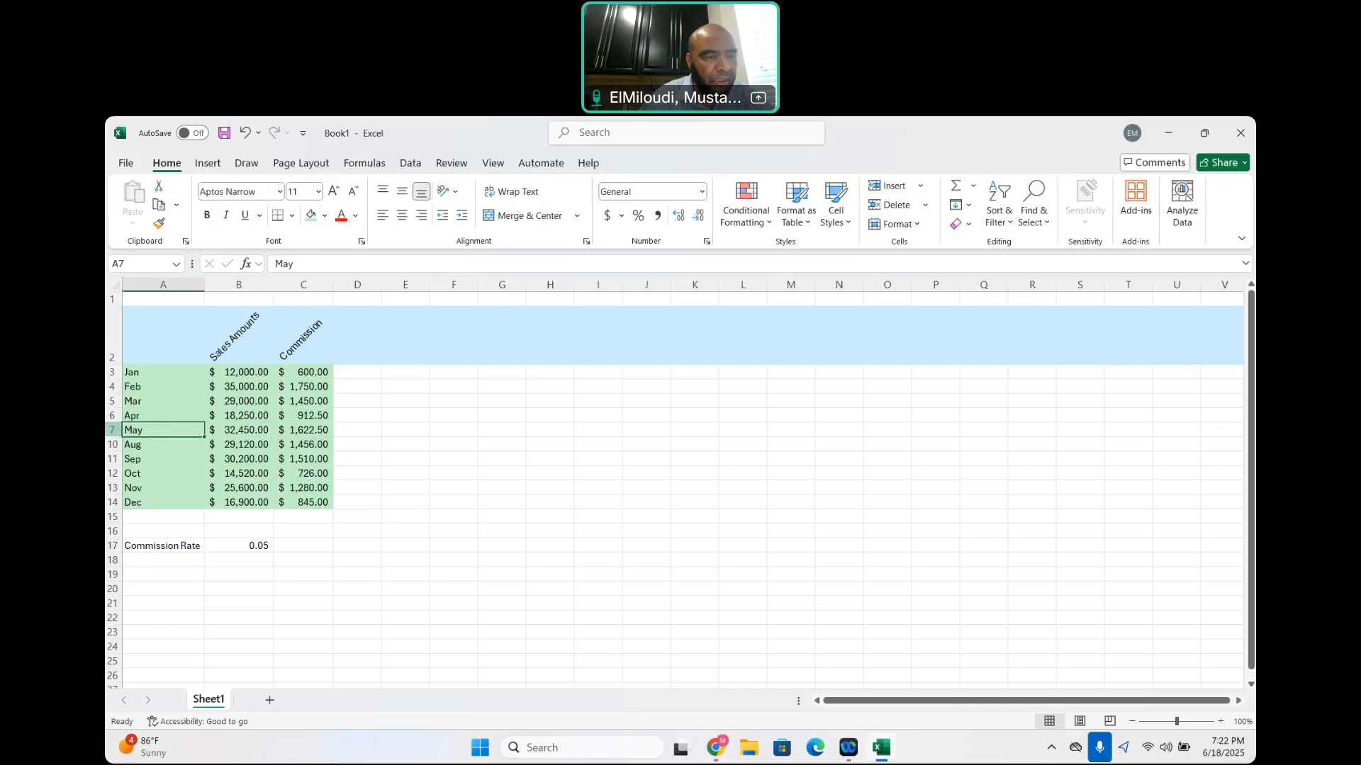
pyautogui.hotkey('shift', 'space')
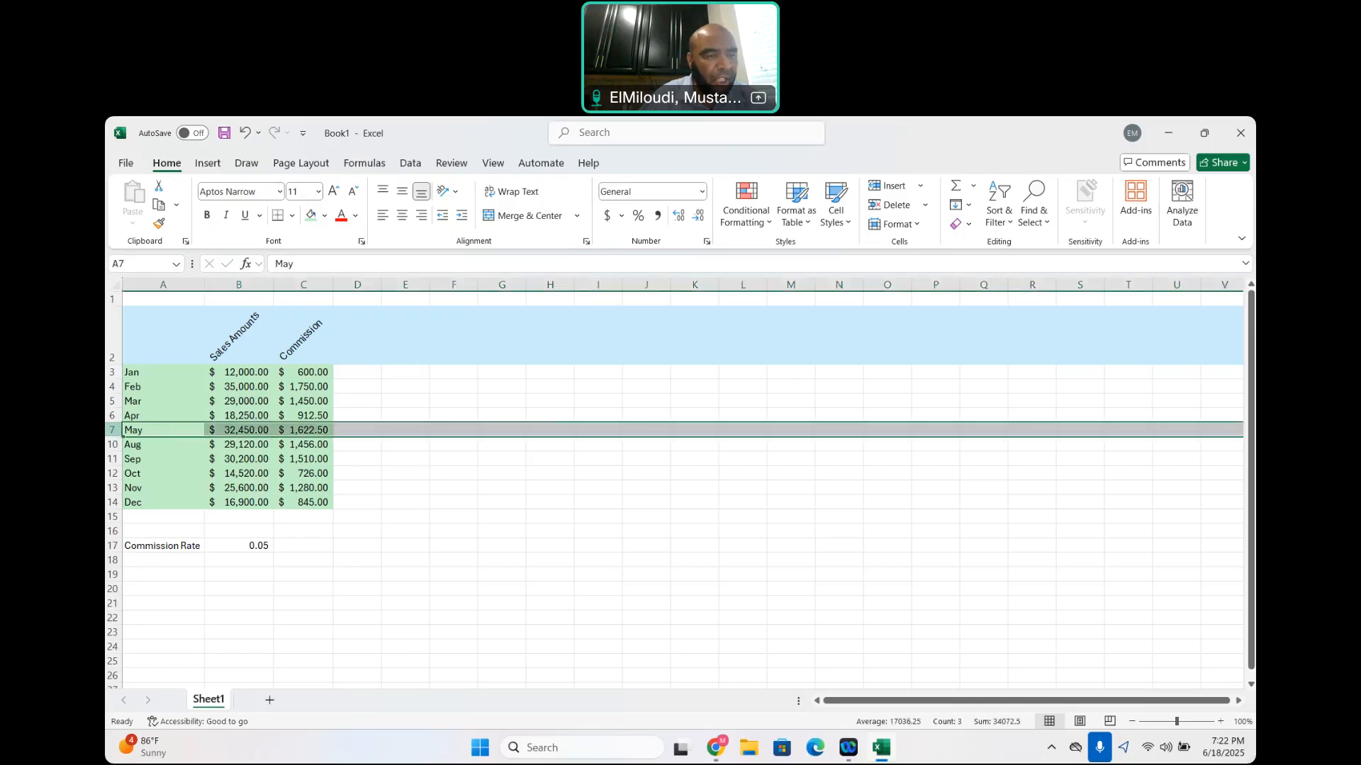
pyautogui.rightClick(161, 429)
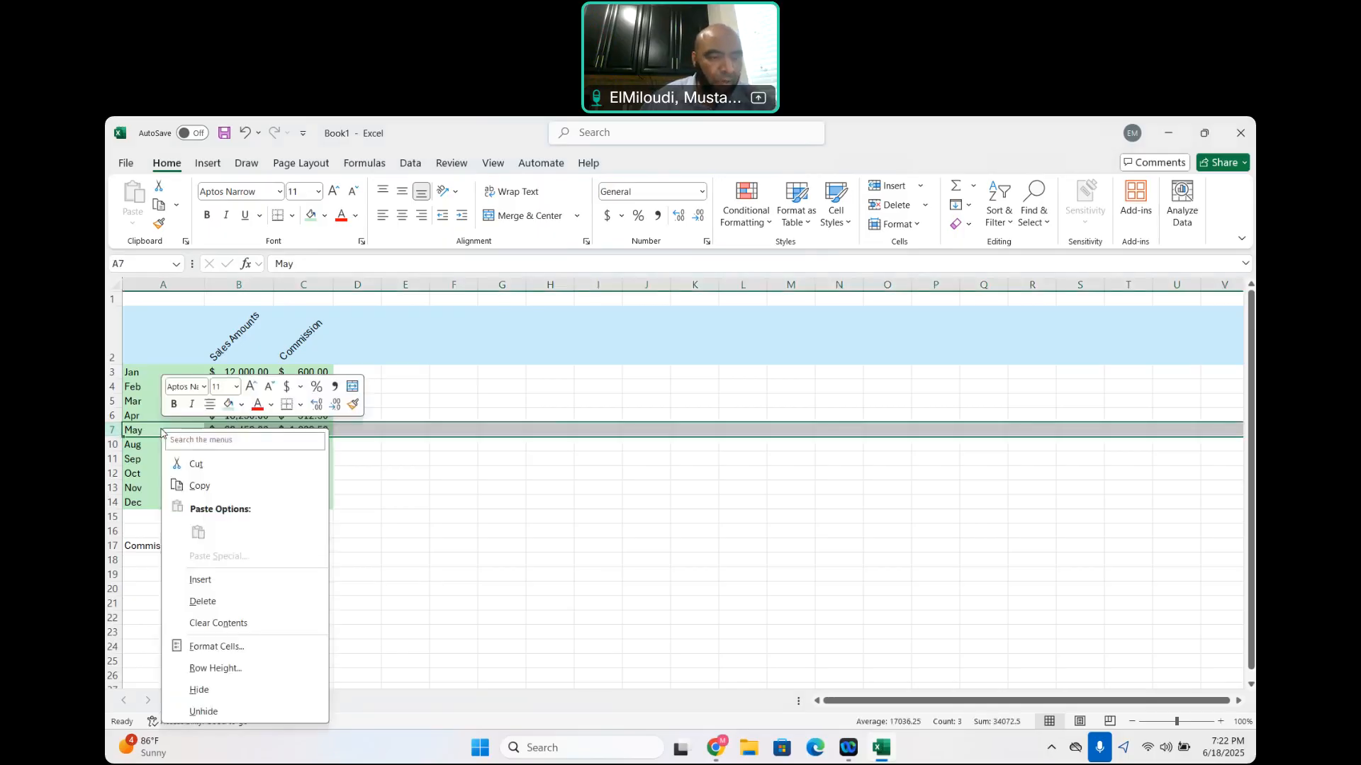
pyautogui.click(204, 712)
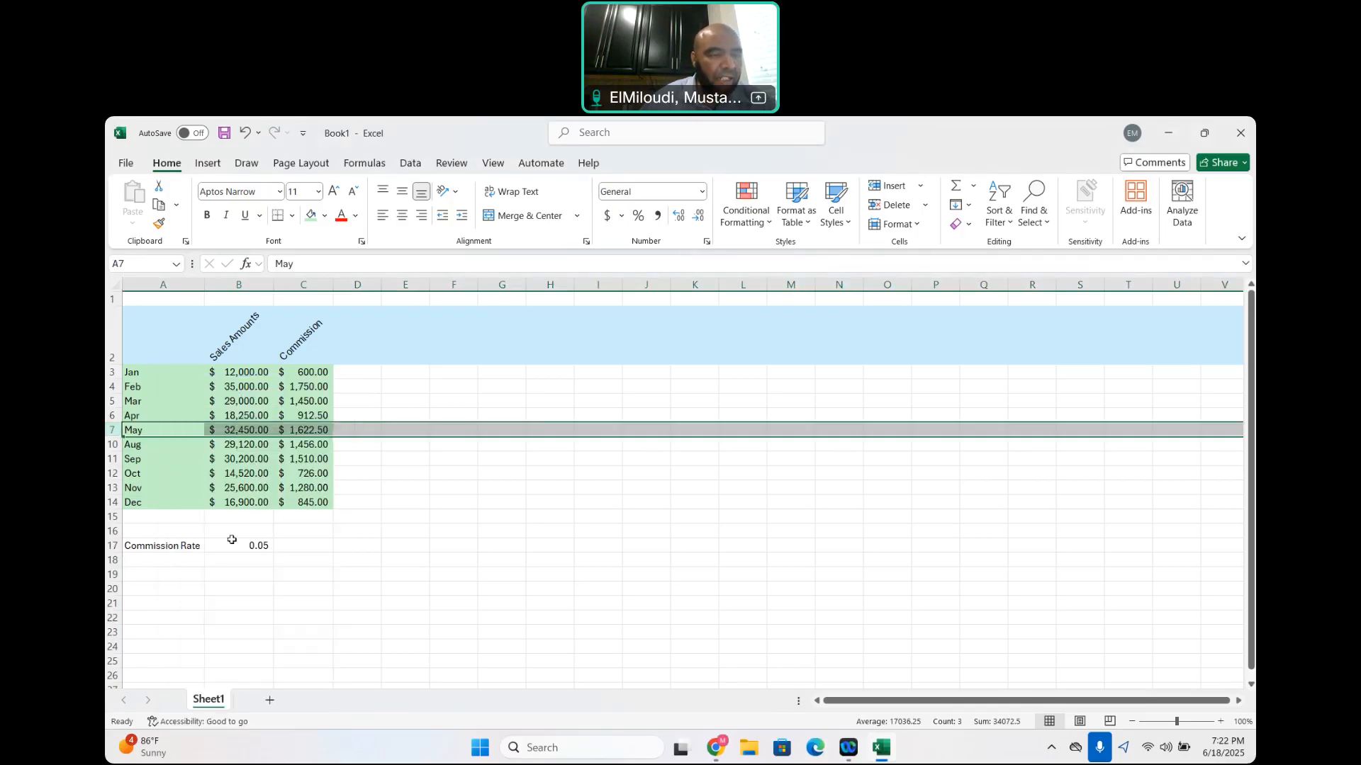
# Retry unhiding rows 8 and 9 from the entire August row alone
pyautogui.click(161, 441)
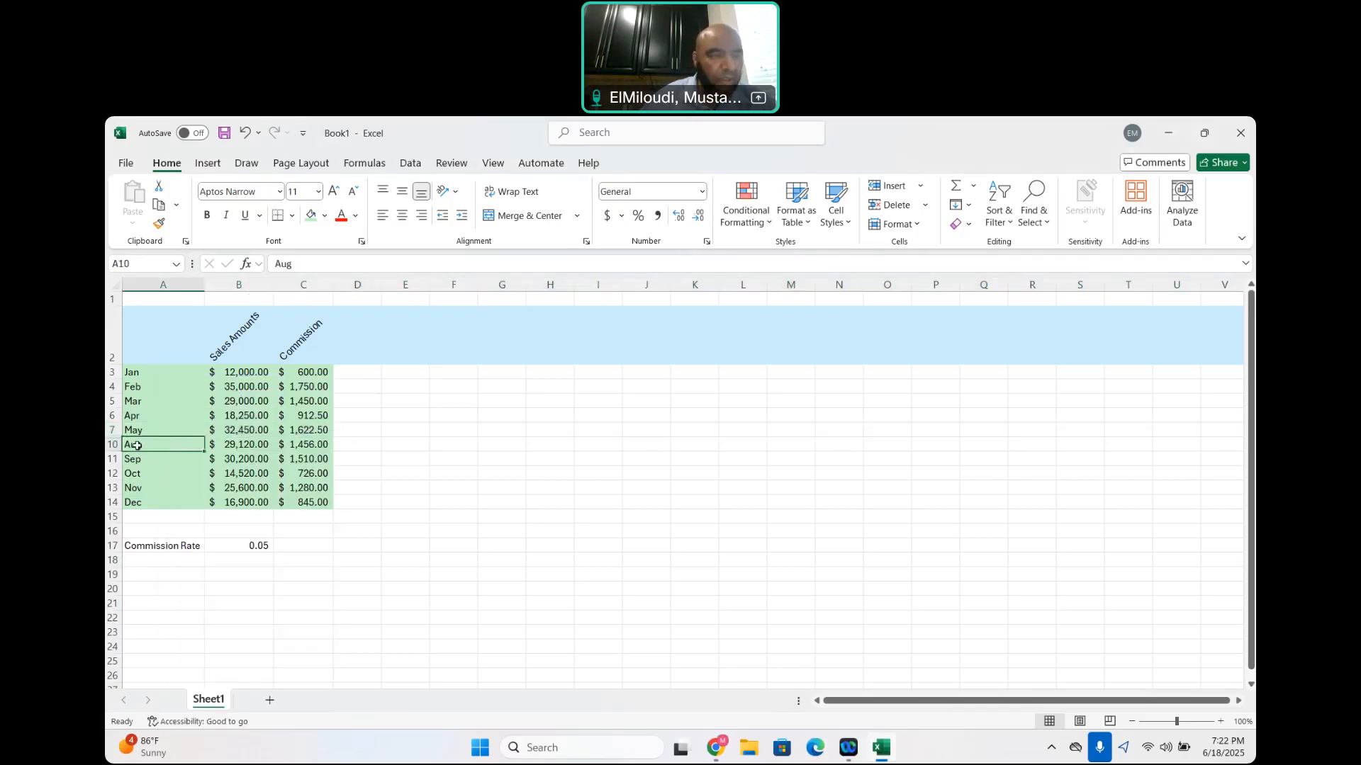
pyautogui.click(113, 442)
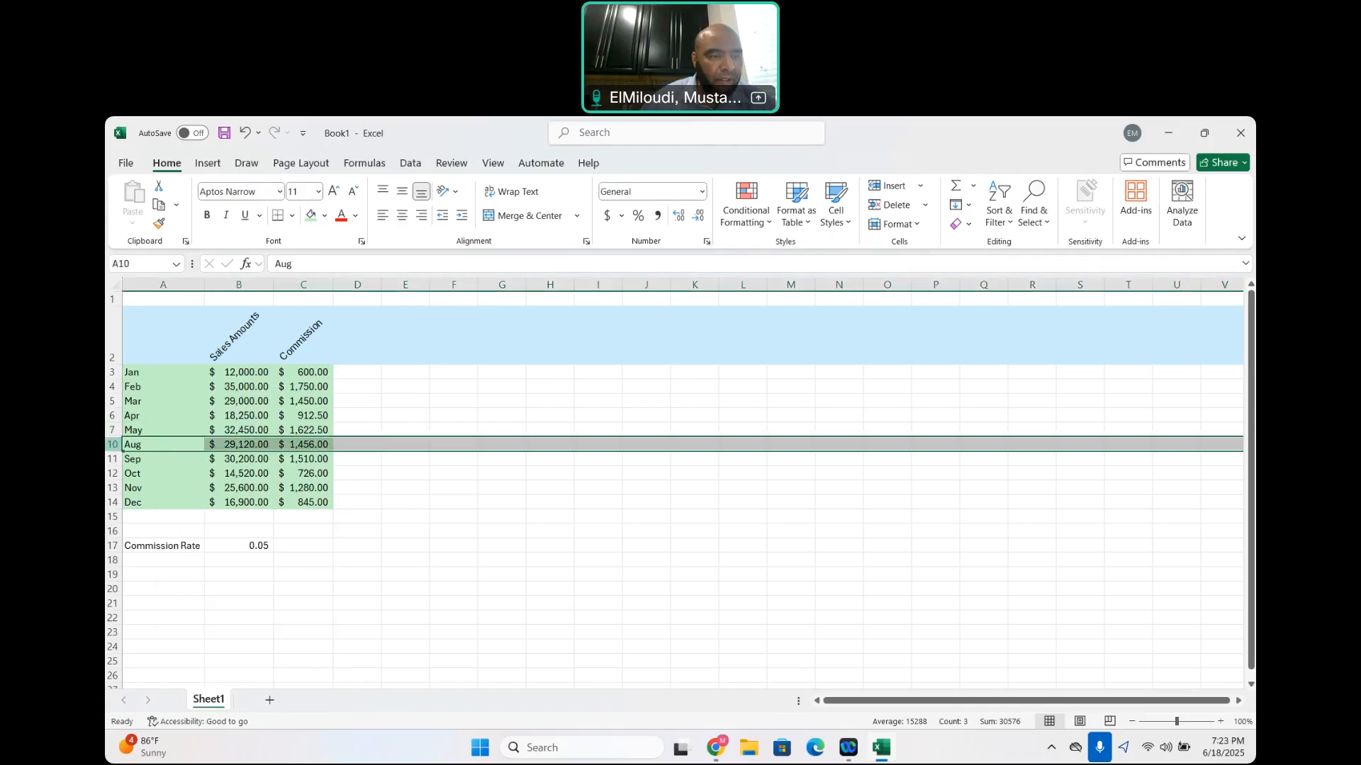
pyautogui.rightClick(173, 442)
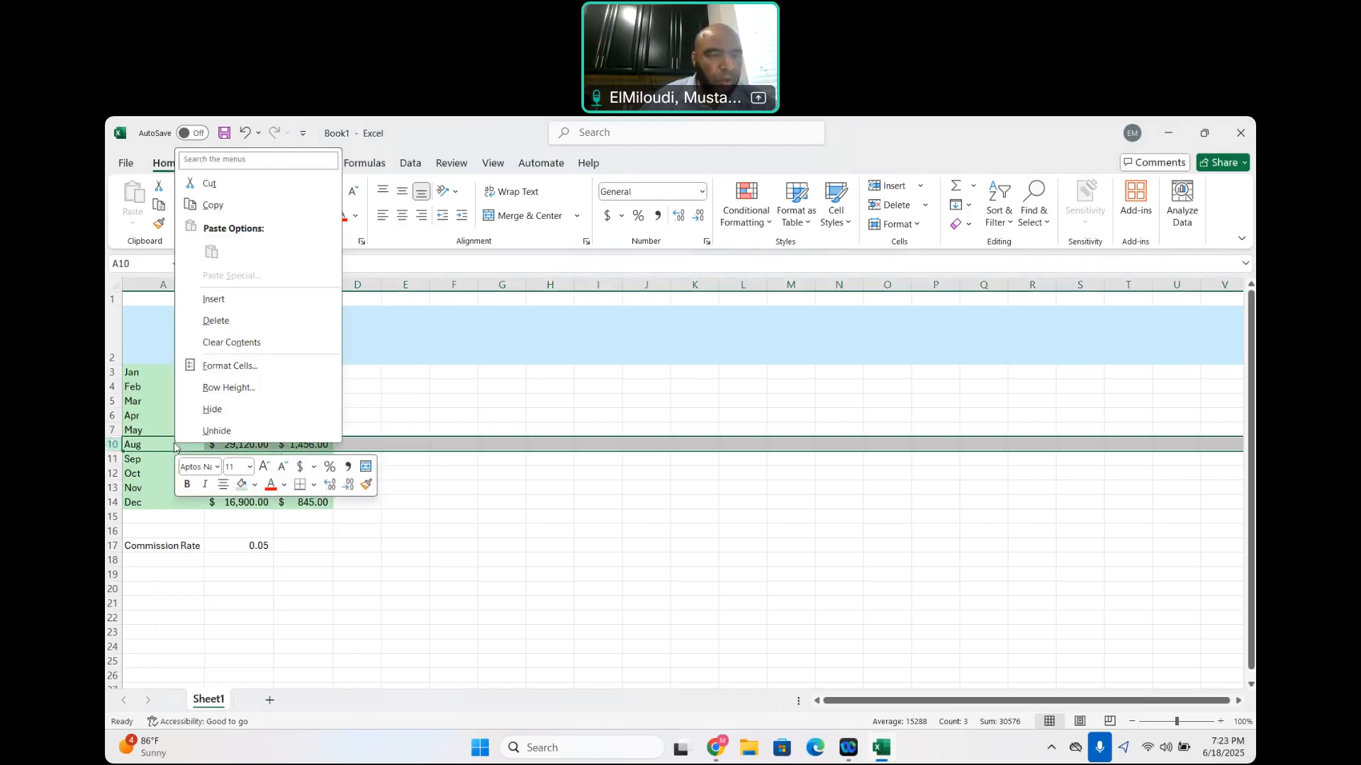
pyautogui.click(230, 429)
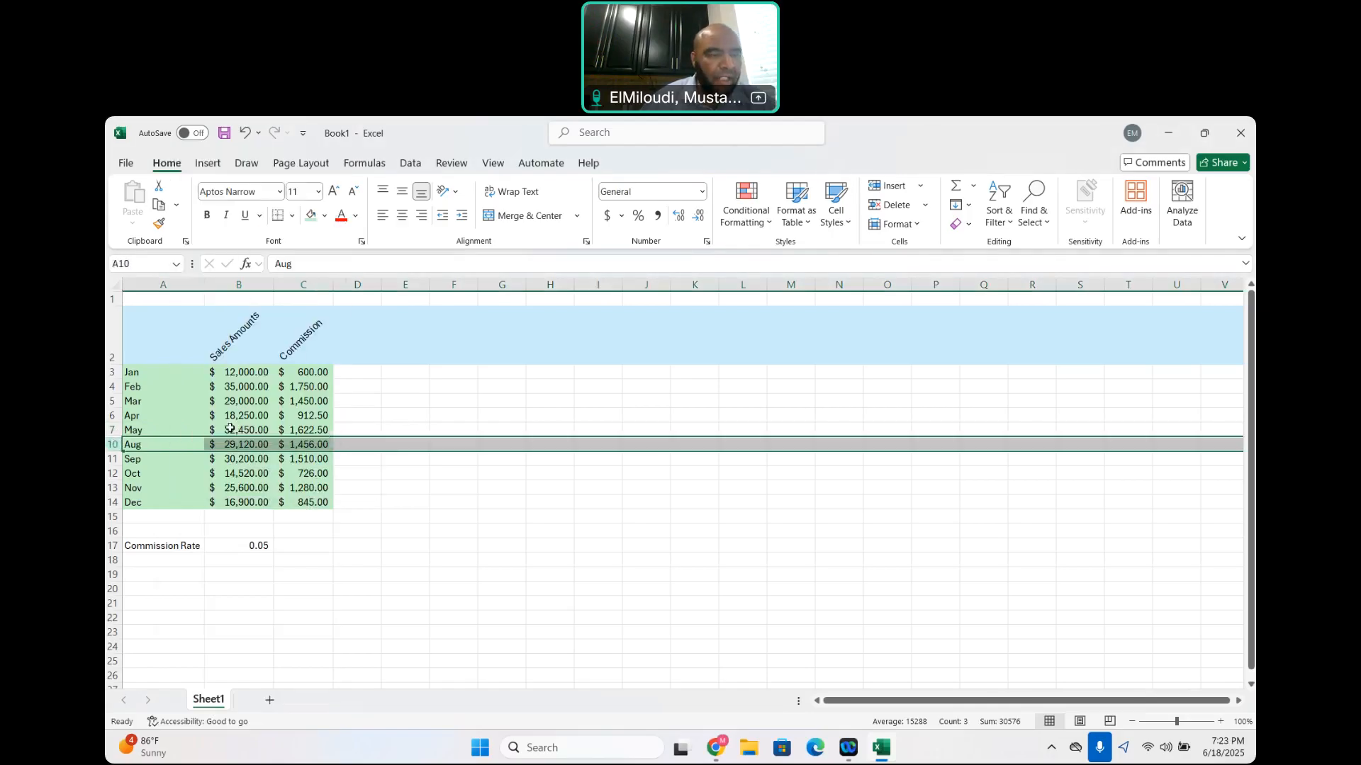
pyautogui.click(173, 462)
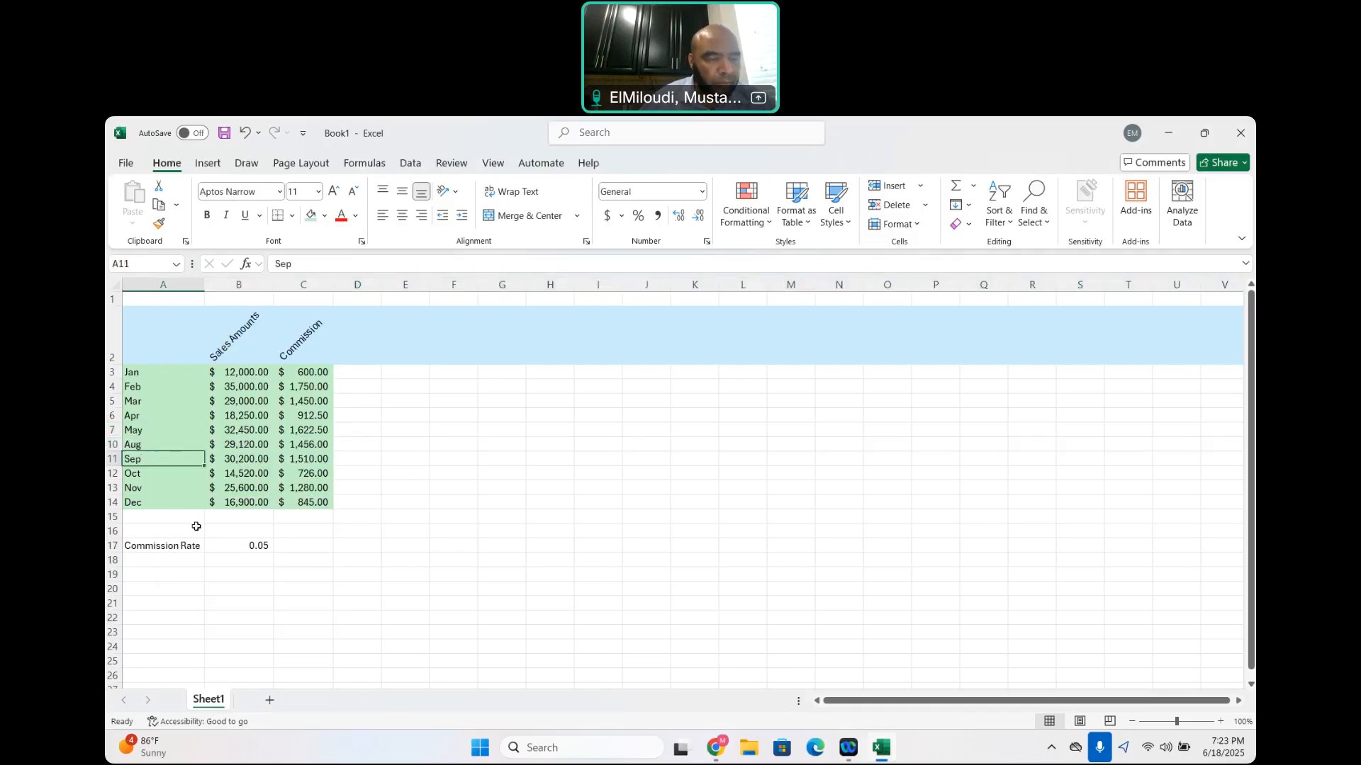
pyautogui.click(114, 445)
pyautogui.moveTo(113, 452); pyautogui.dragTo(114, 459)
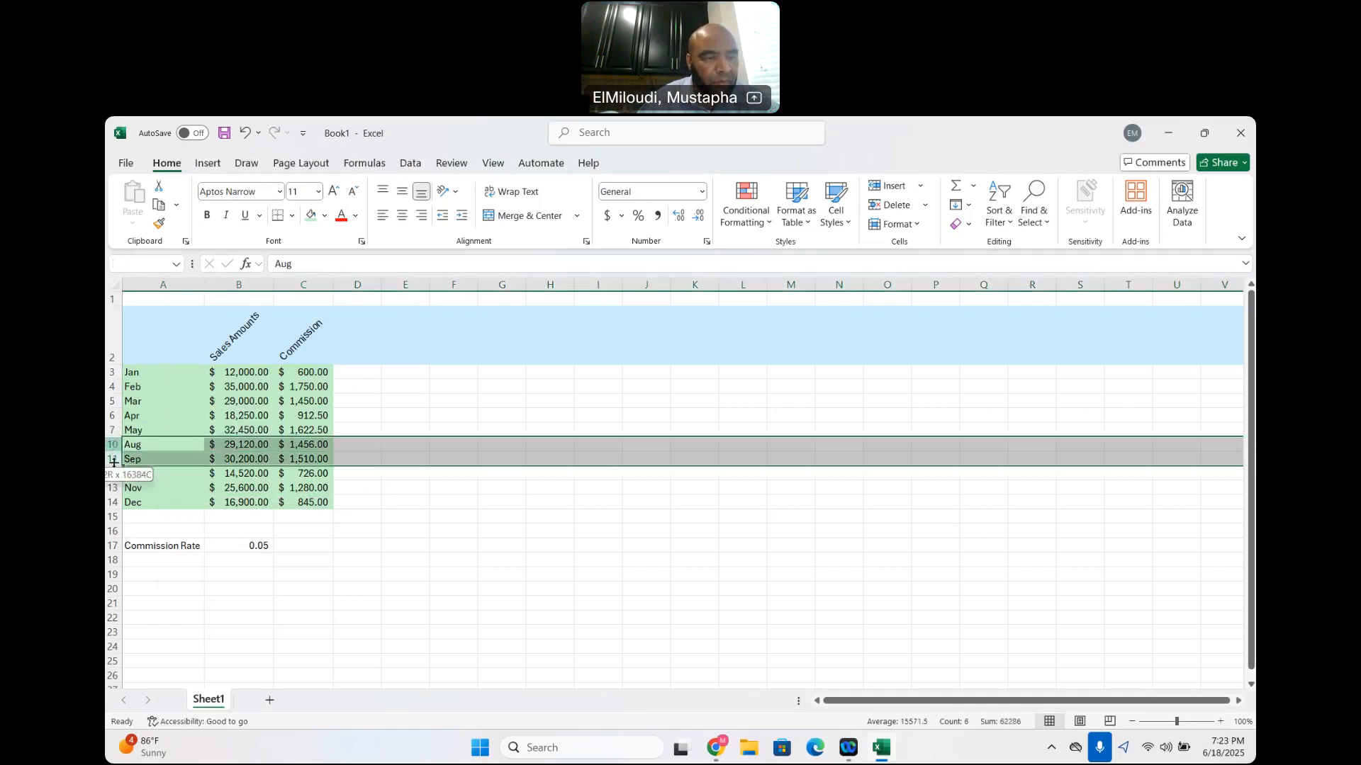
pyautogui.click(182, 448)
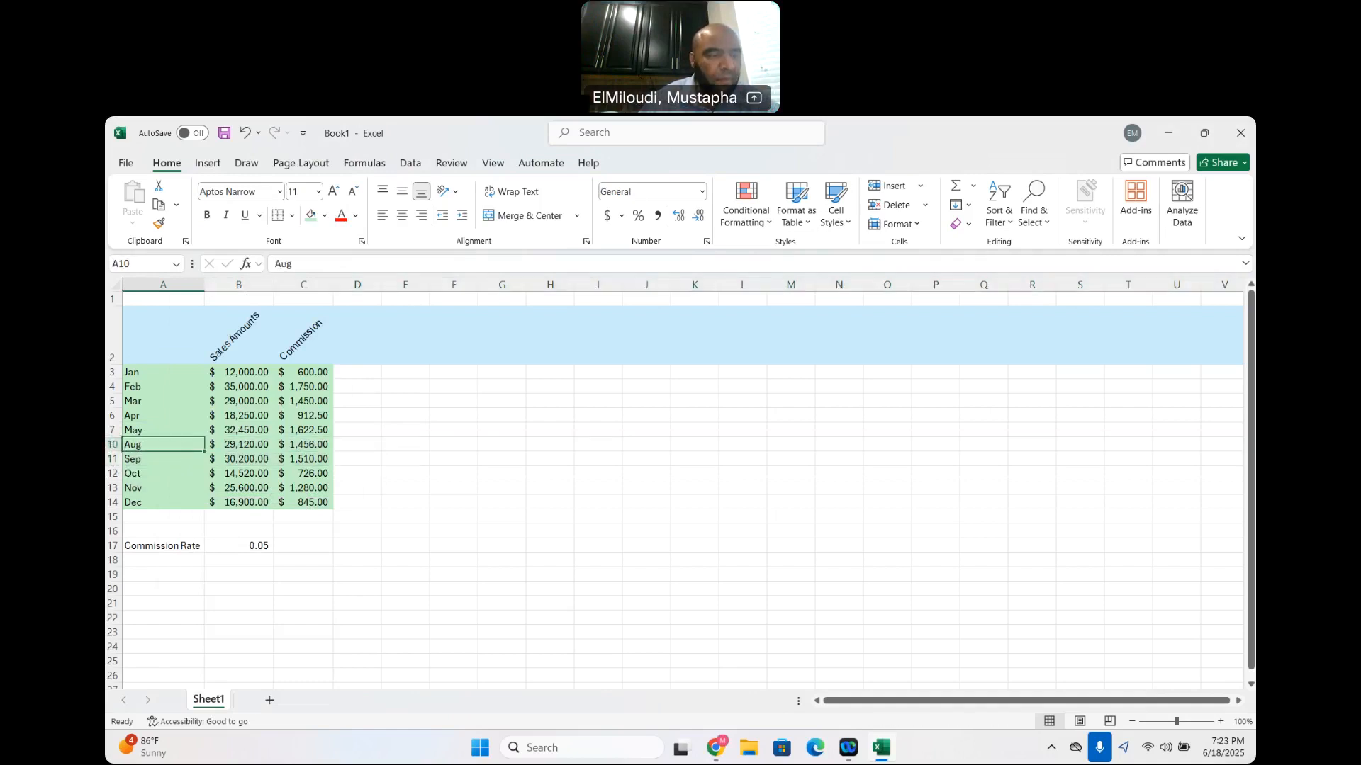
pyautogui.click(112, 445)
pyautogui.moveTo(110, 459); pyautogui.dragTo(111, 460)
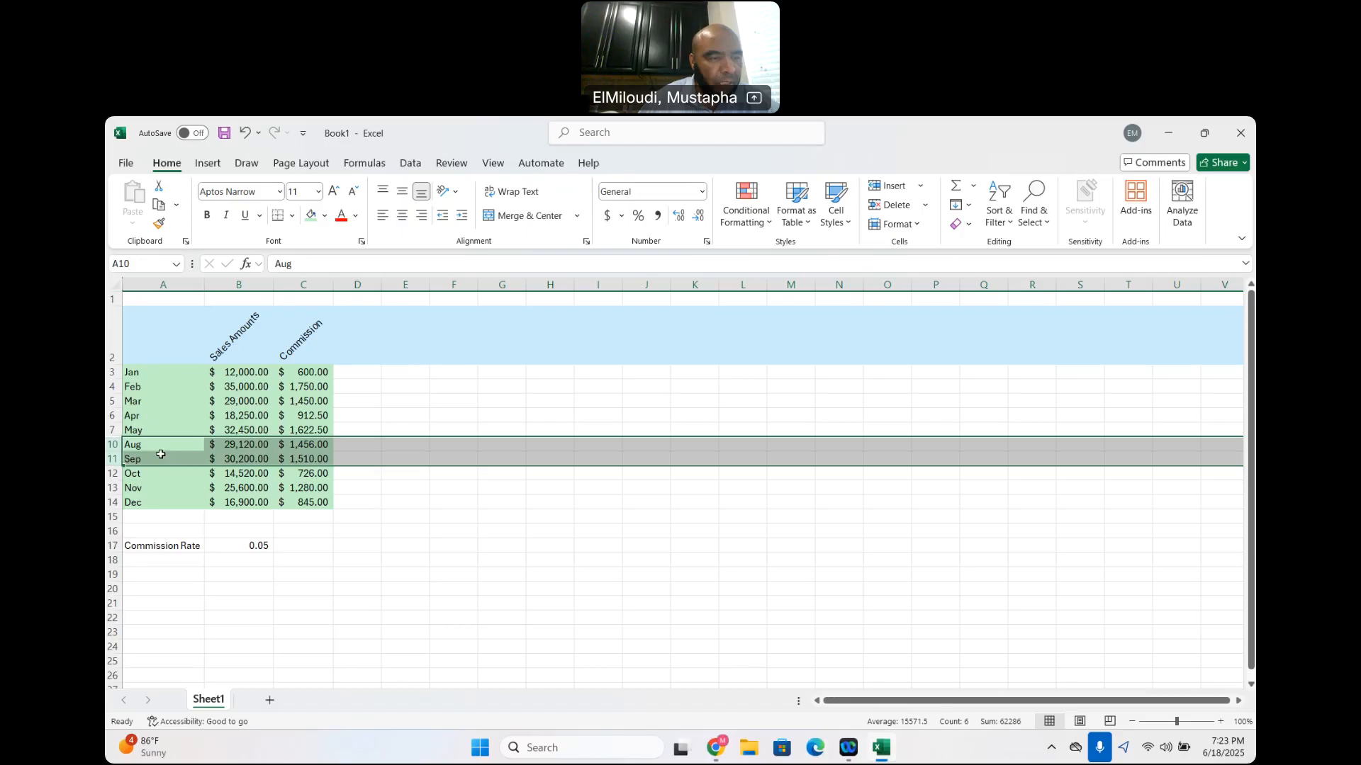
# Unhide the June and July rows by selecting the surrounding May and August rows 7 and 10 together
pyautogui.click(150, 428)
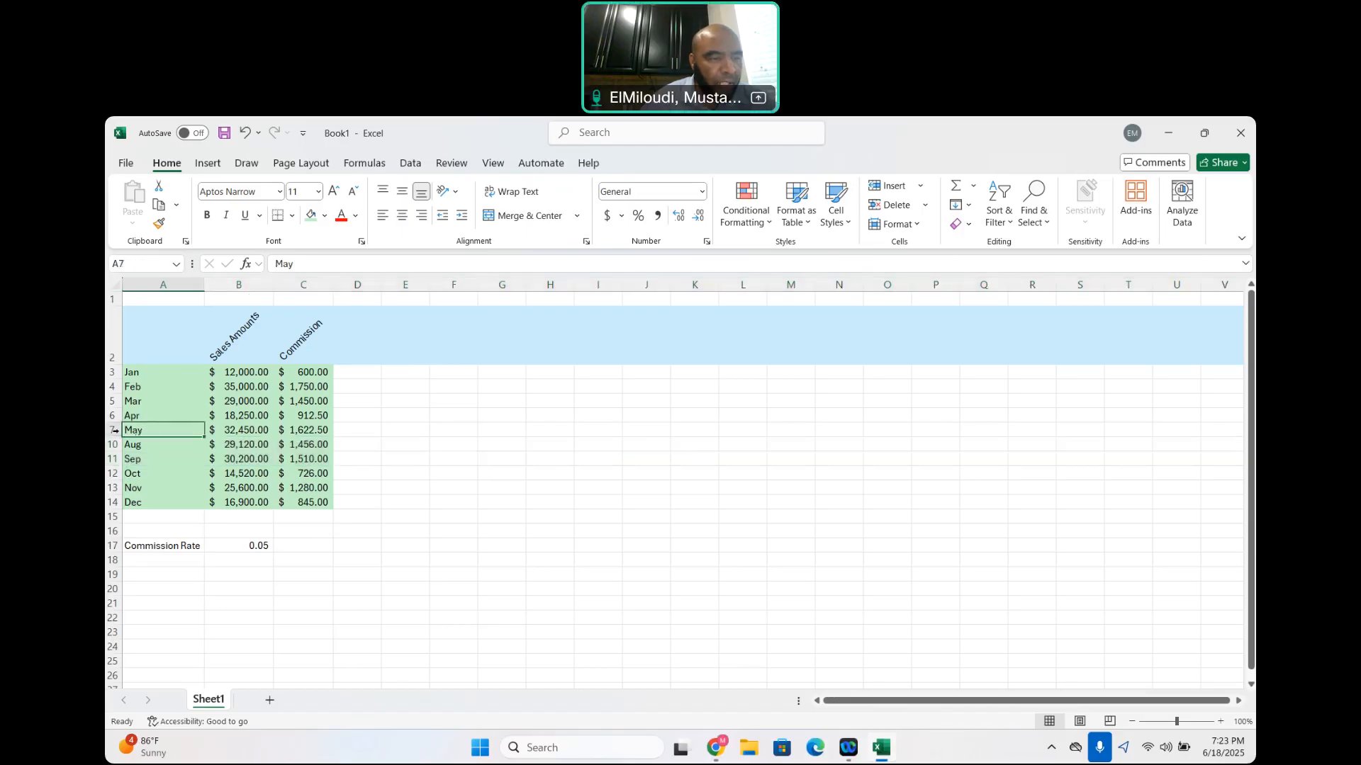
pyautogui.moveTo(116, 430); pyautogui.dragTo(113, 445)
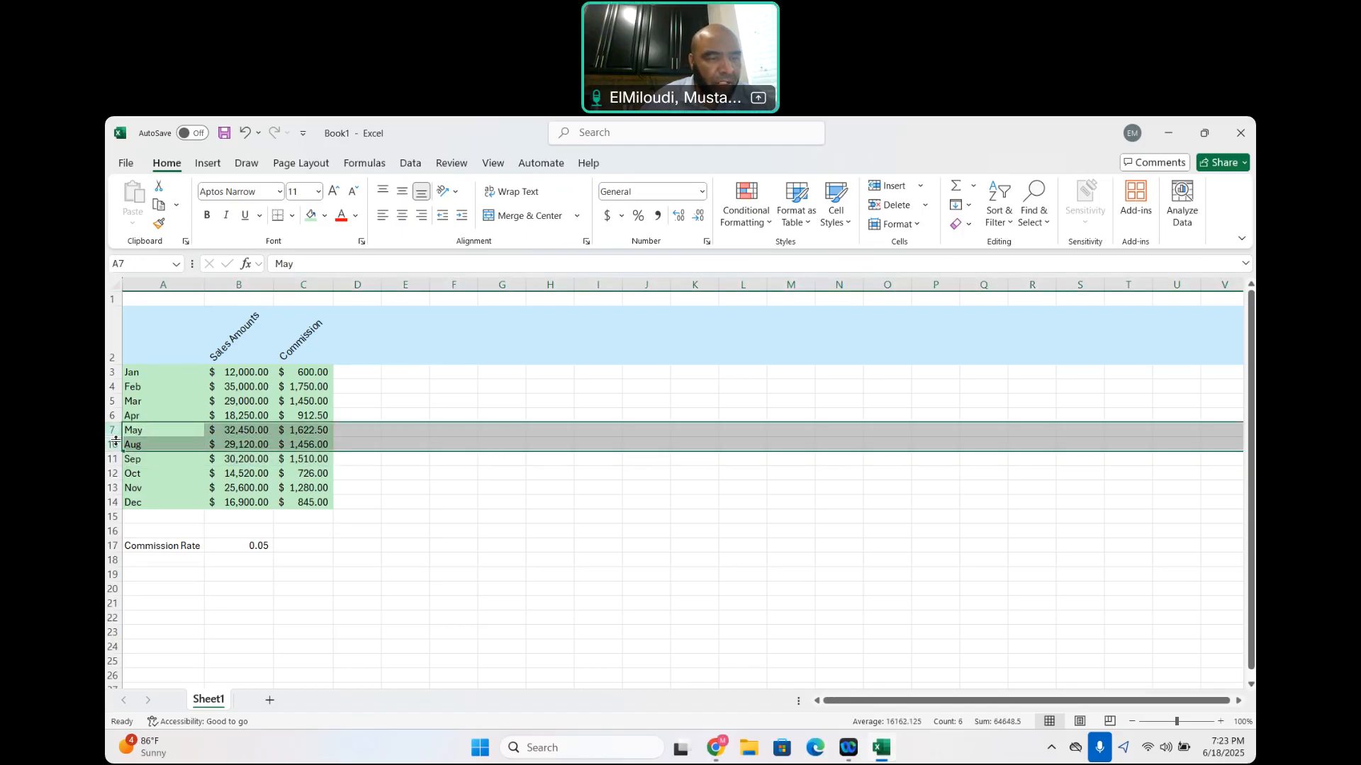
pyautogui.rightClick(200, 435)
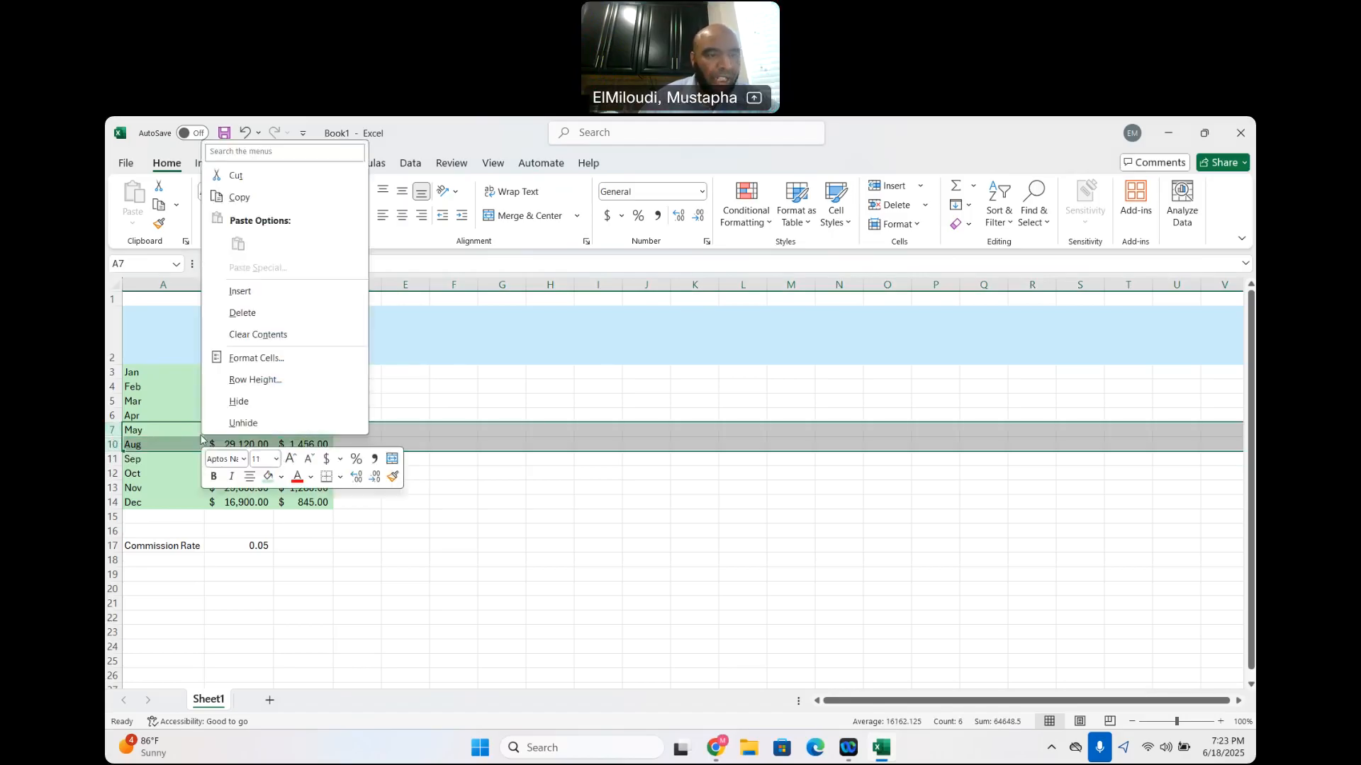
pyautogui.click(251, 423)
pyautogui.click(452, 532)
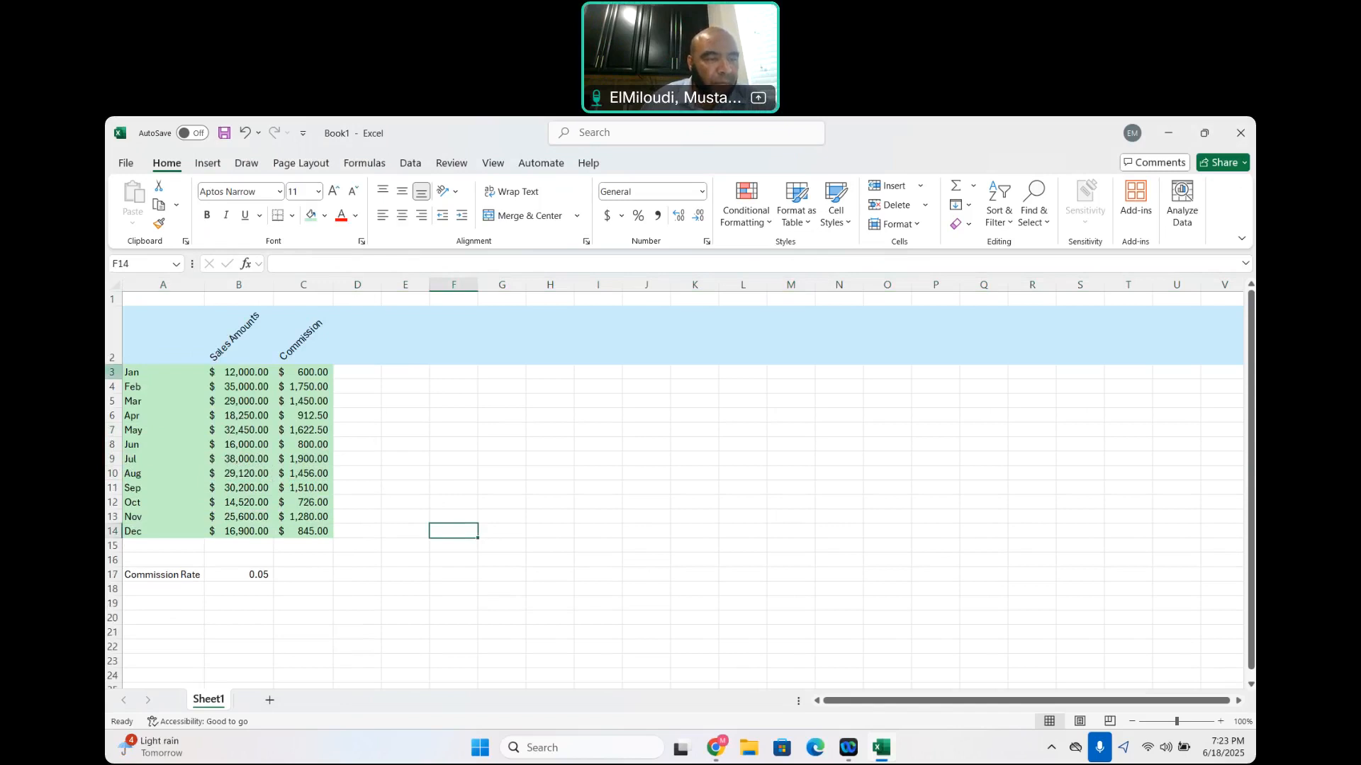
# Try a slightly smaller height on the January row 3 and restore its original height
pyautogui.click(112, 372)
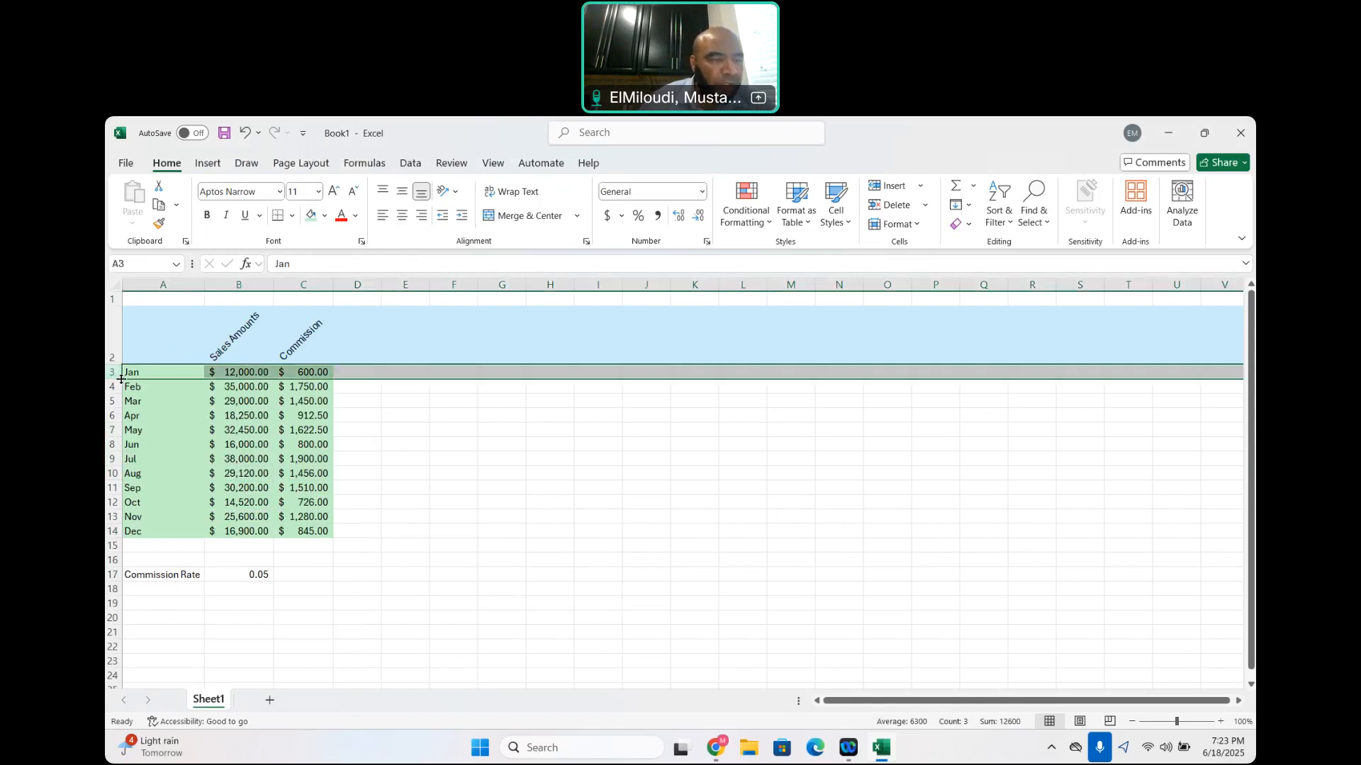
pyautogui.rightClick(158, 373)
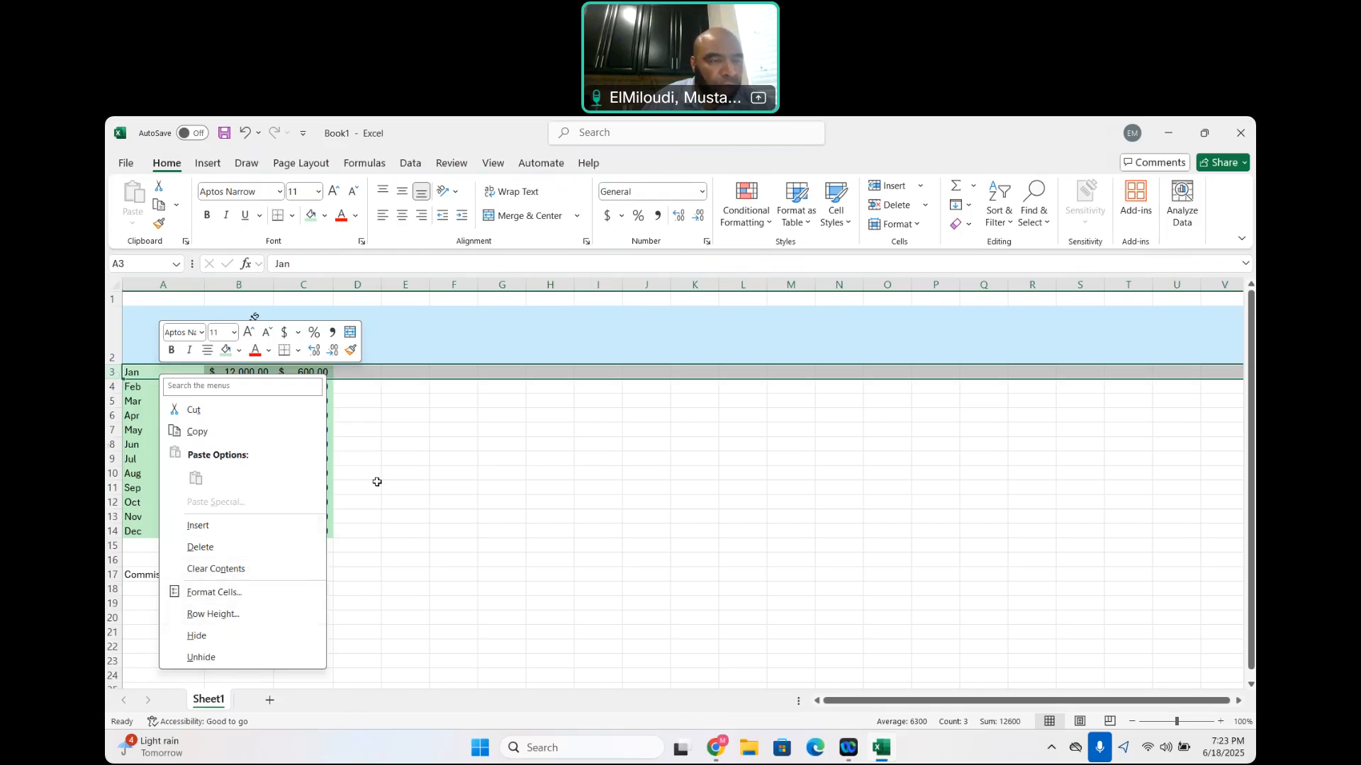
pyautogui.press('Escape')
pyautogui.moveTo(116, 381)
pyautogui.mouseDown()
pyautogui.moveTo(115, 402)
pyautogui.moveTo(115, 376)
pyautogui.mouseUp()
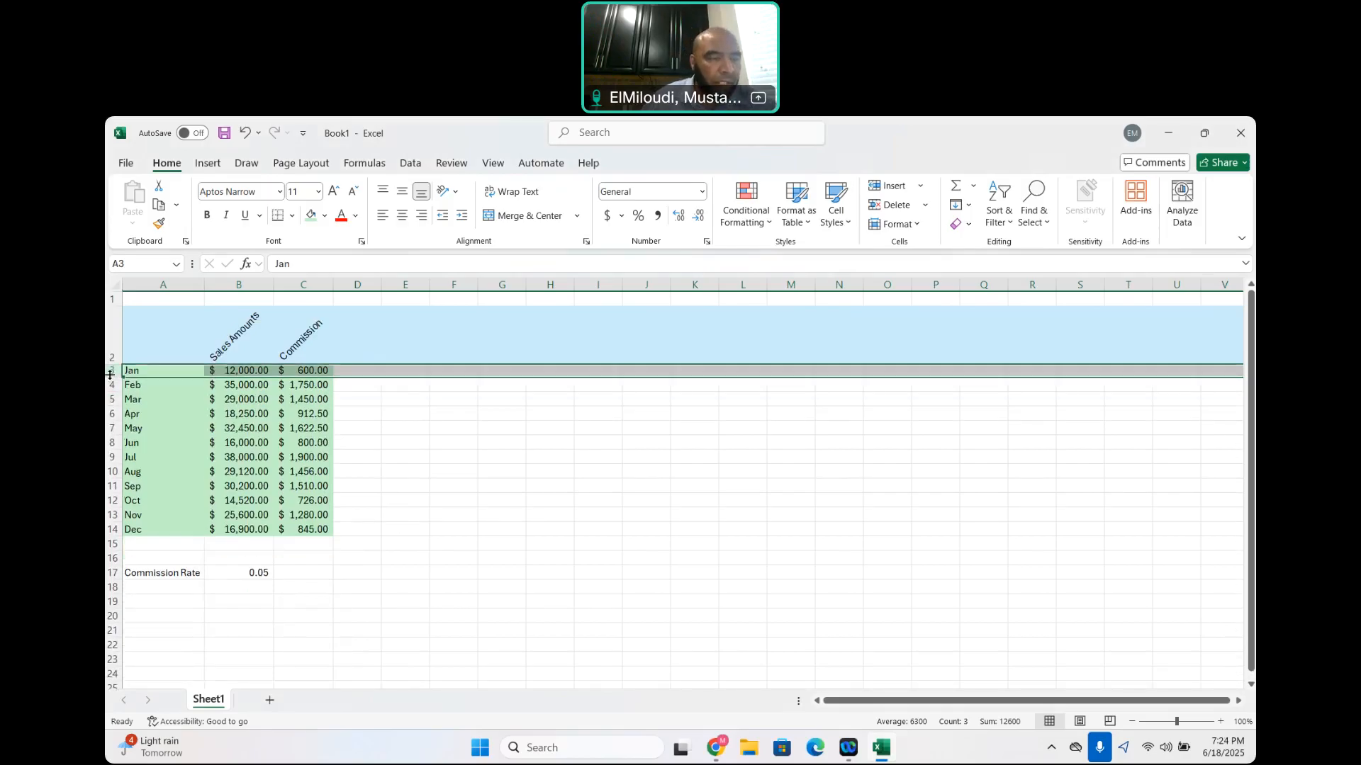
pyautogui.moveTo(110, 375); pyautogui.dragTo(110, 377)
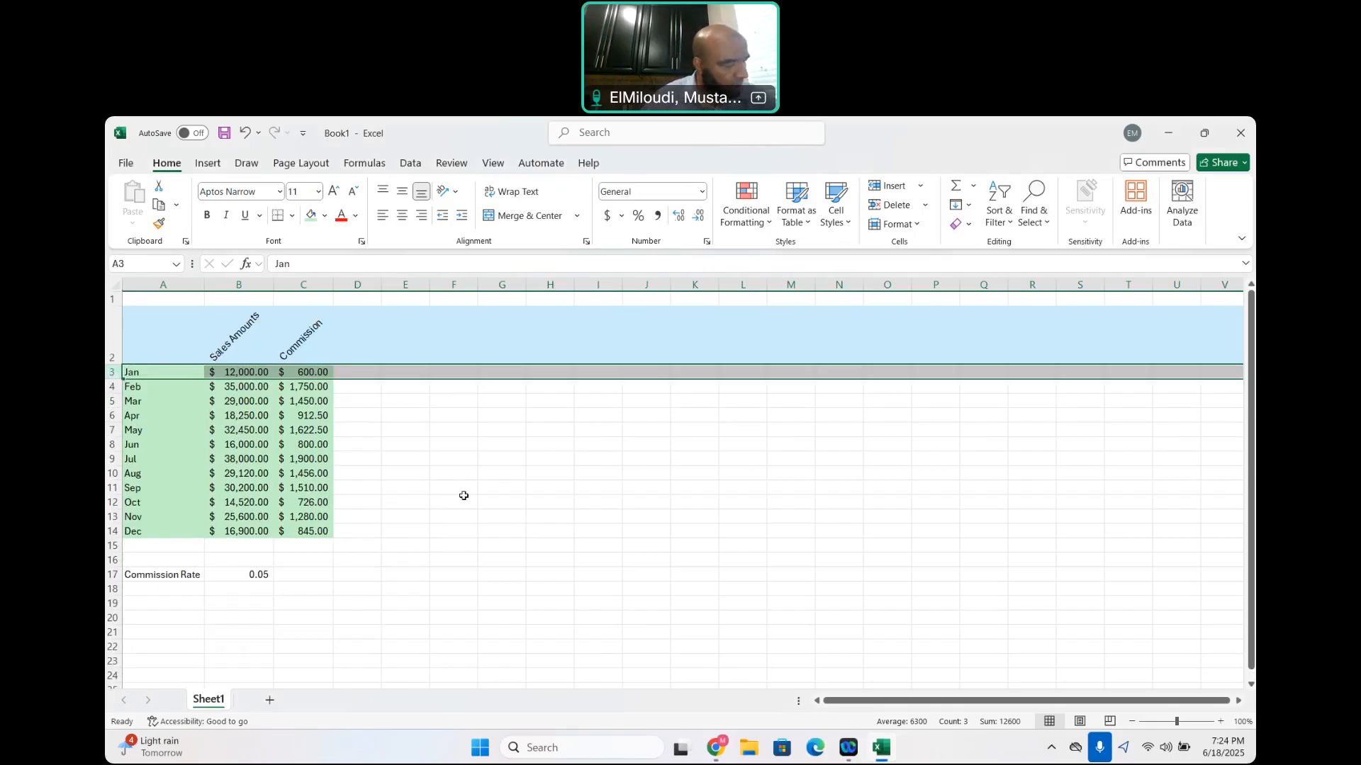
# Rename the worksheet Sheet1 as North Region
pyautogui.rightClick(217, 701)
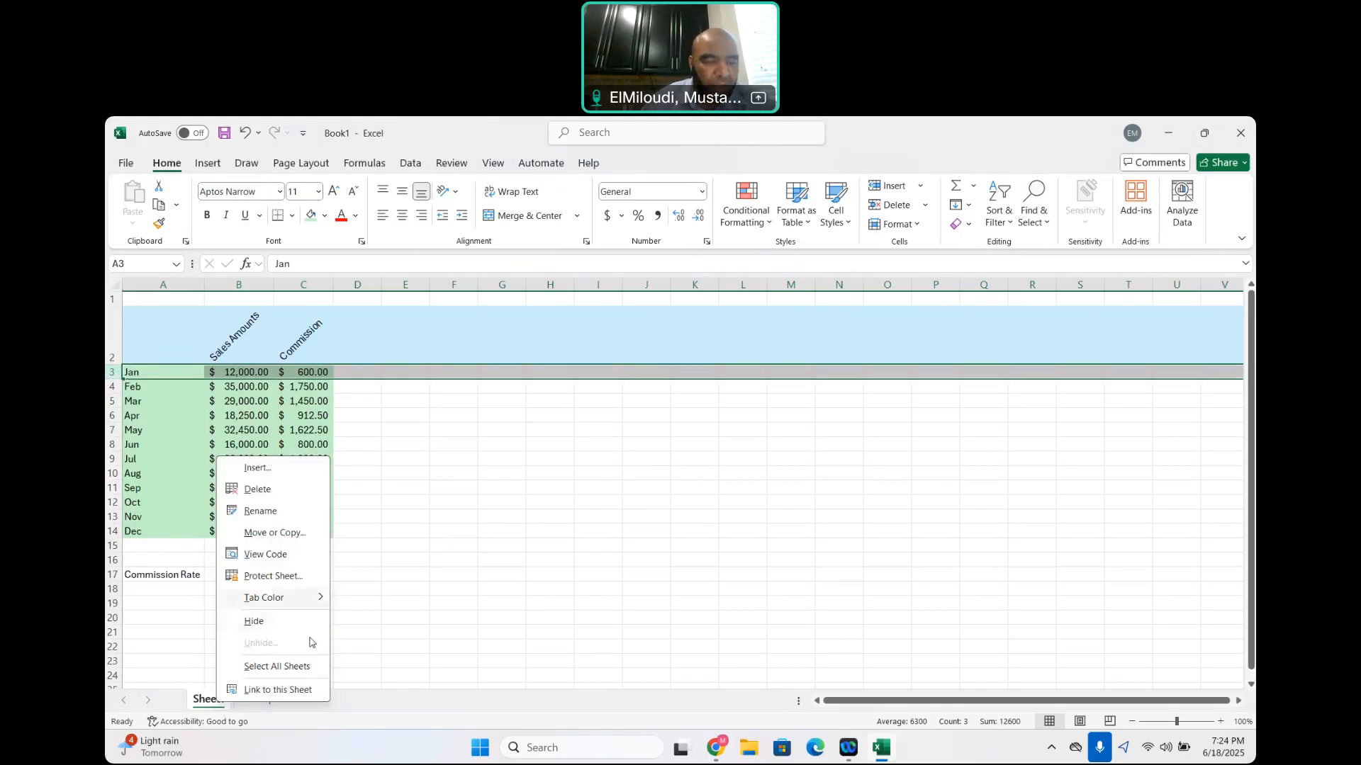
pyautogui.click(260, 511)
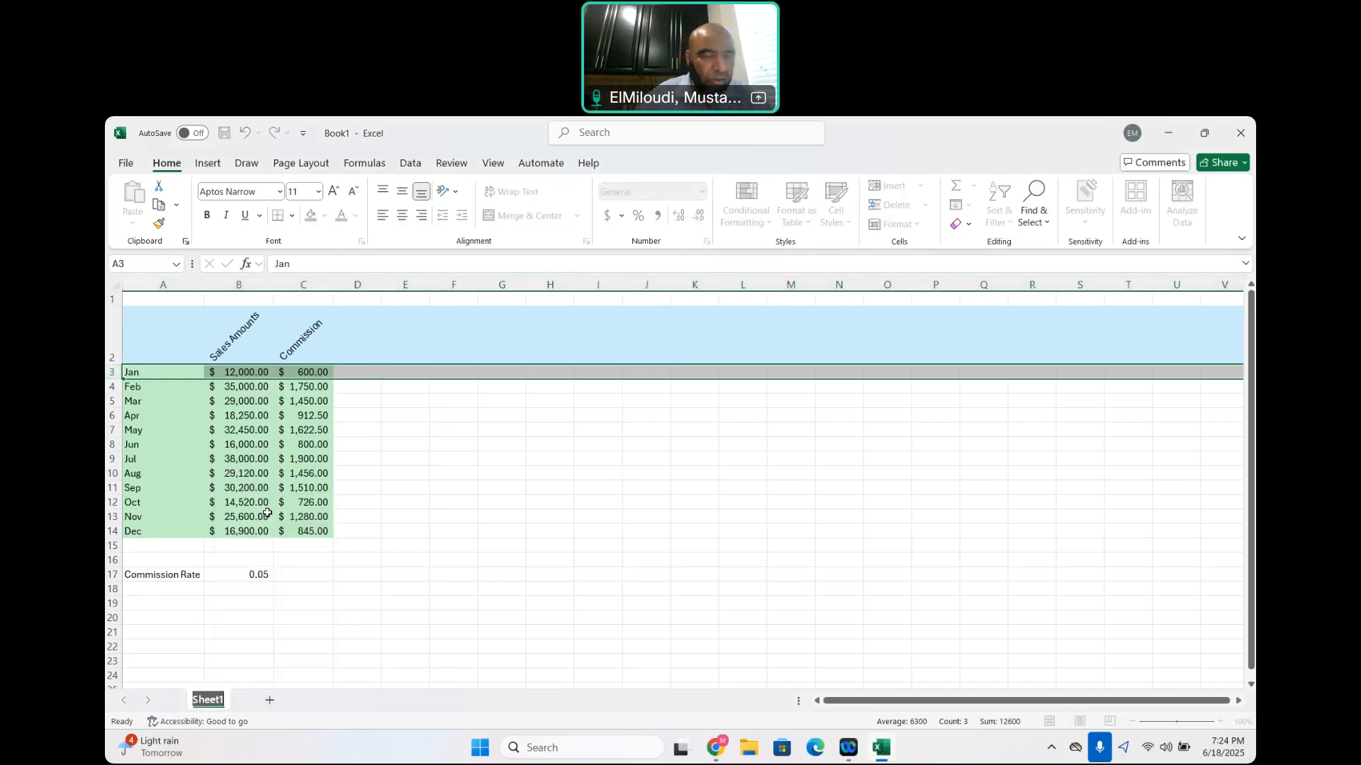
pyautogui.write('North')
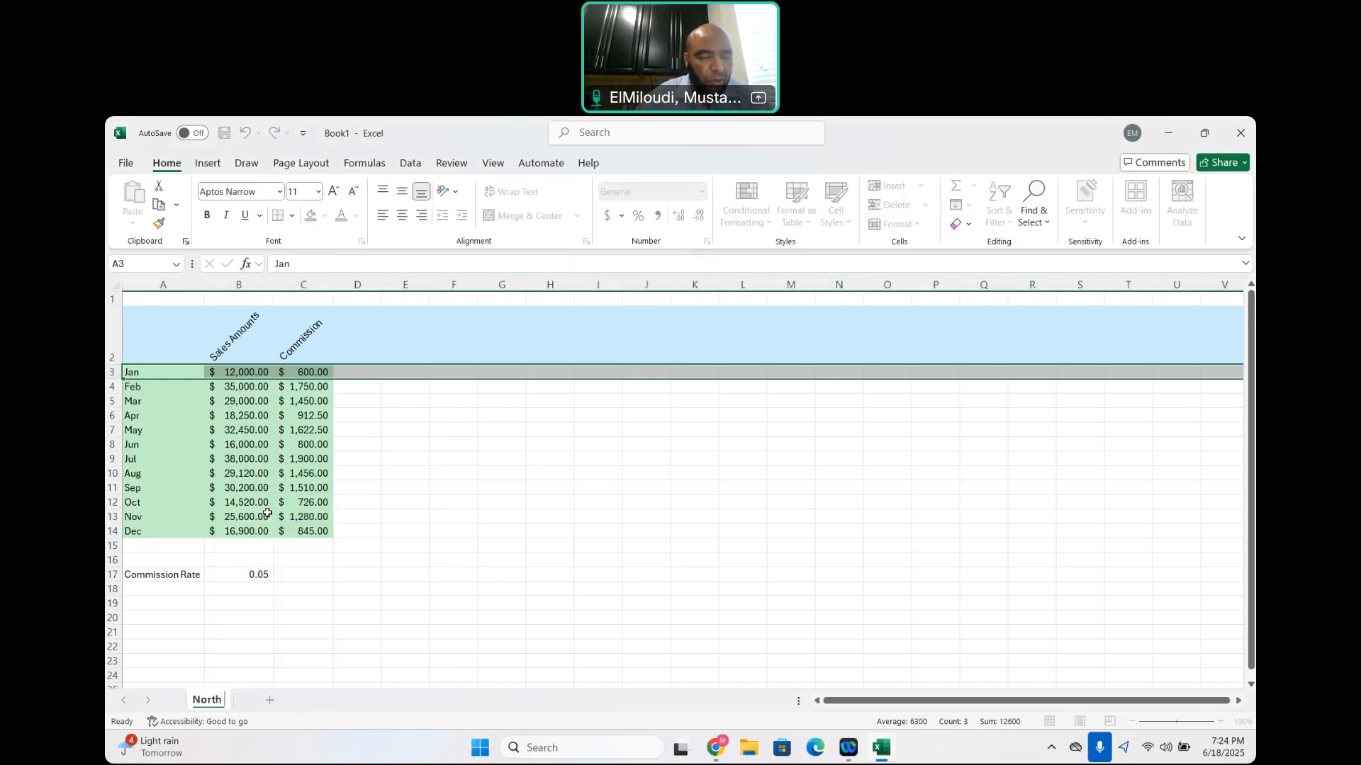
pyautogui.write(' Region')
pyautogui.press('Return')
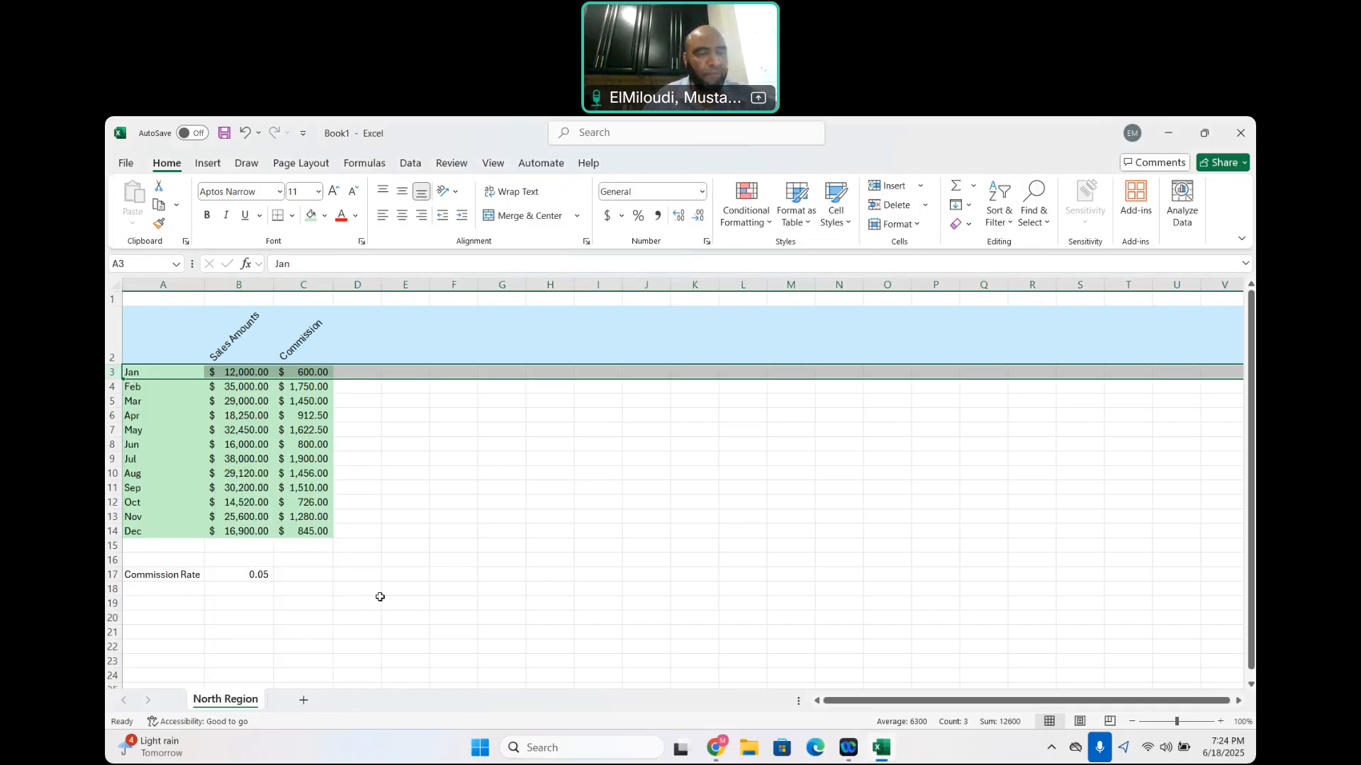
# Copy the sales and commission table A2:C17, including the commission rate, to cell A2 of a new worksheet
pyautogui.moveTo(140, 334); pyautogui.dragTo(305, 573)
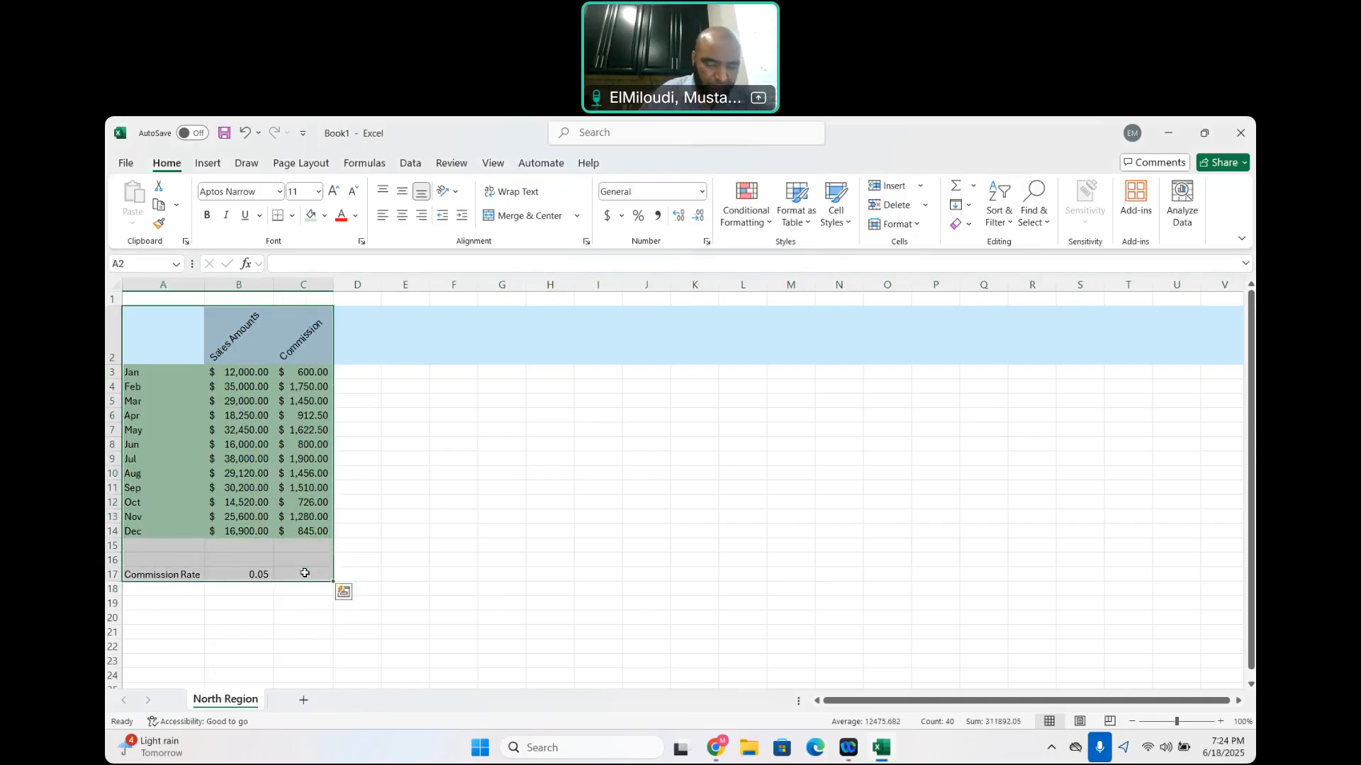
pyautogui.hotkey('ctrl', 'c')
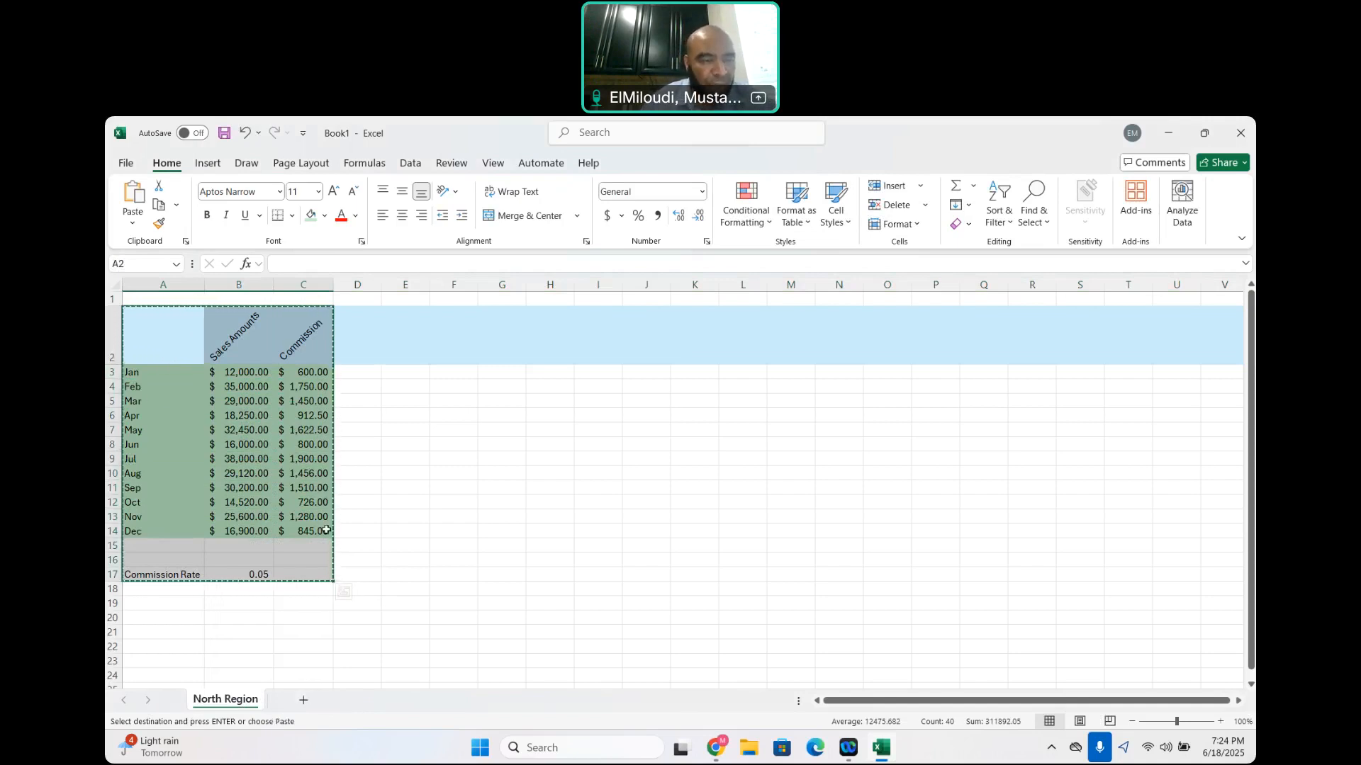
pyautogui.click(302, 701)
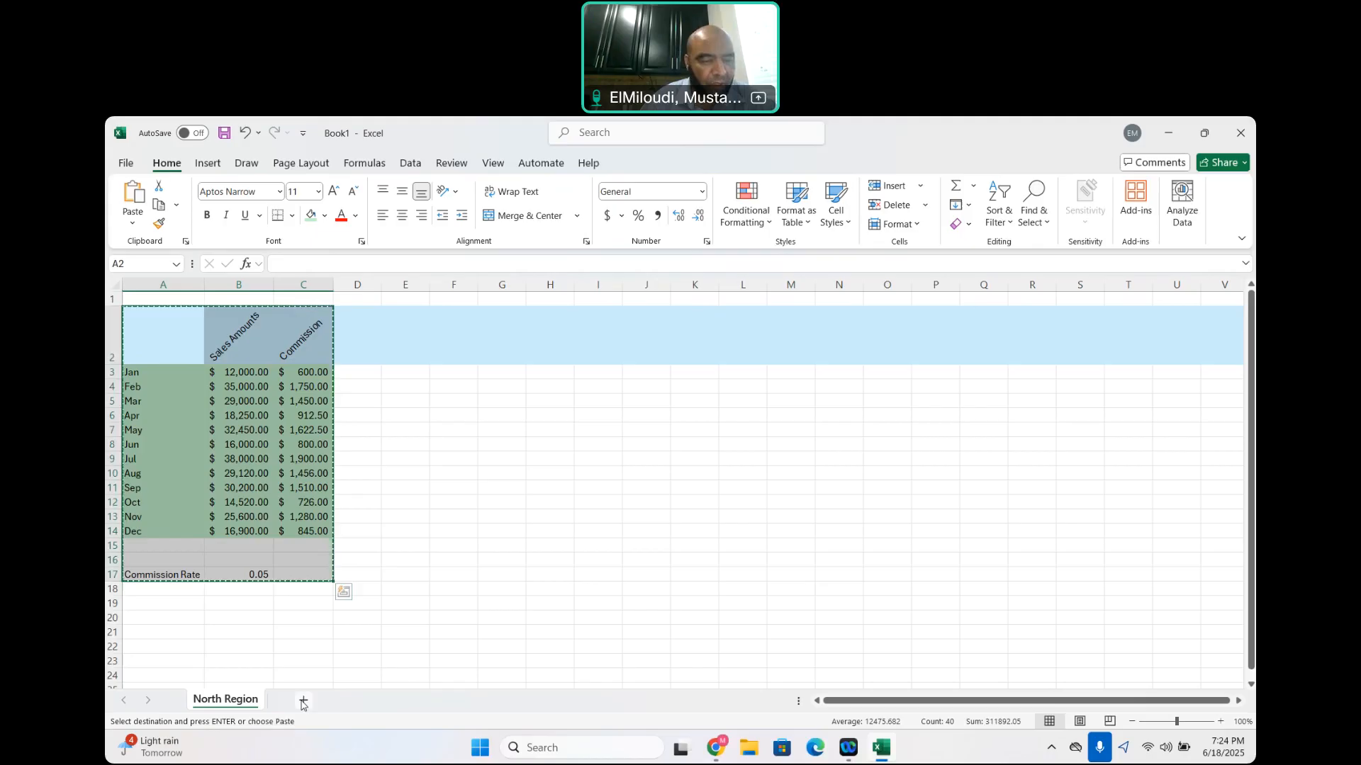
pyautogui.click(136, 316)
pyautogui.hotkey('ctrl', 'v')
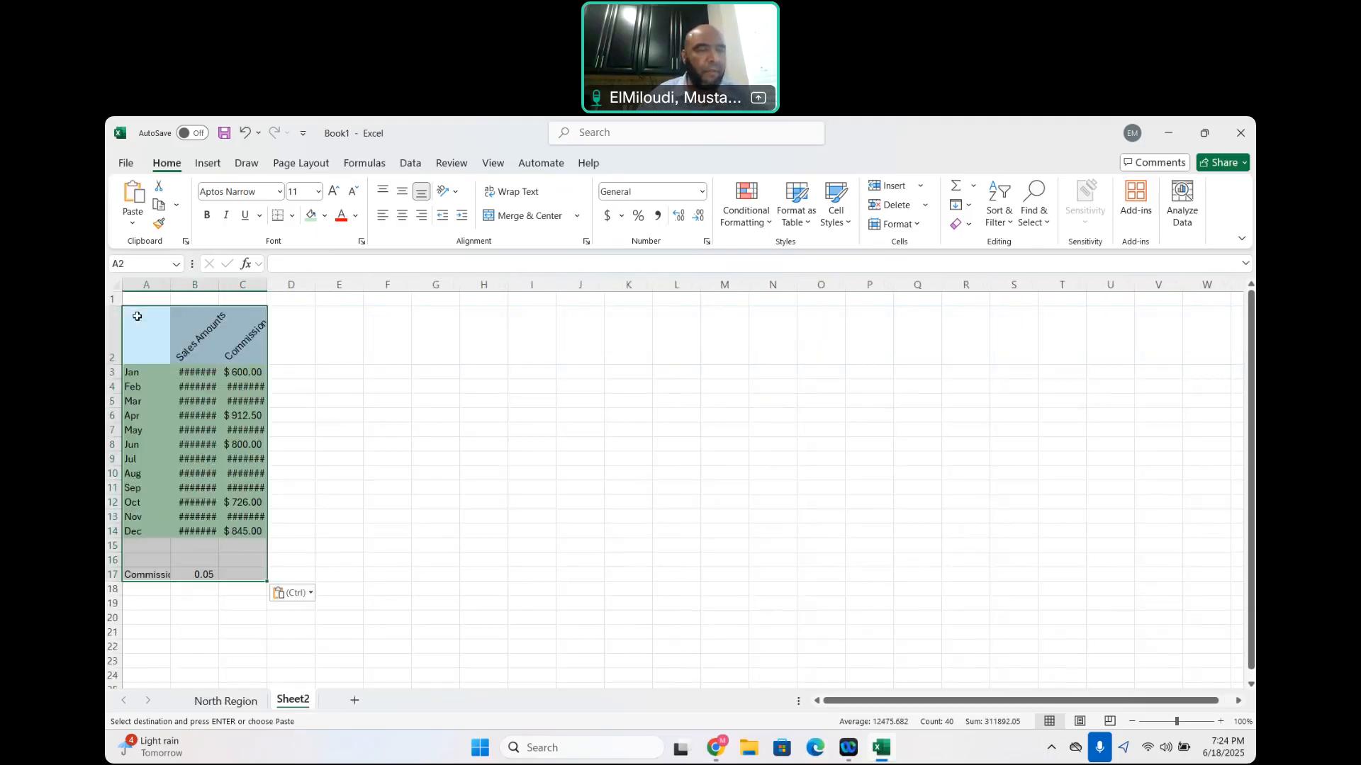
# Autofit the widths of columns A, B and C to their contents on Sheet2
pyautogui.doubleClick(165, 286)
pyautogui.doubleClick(251, 287)
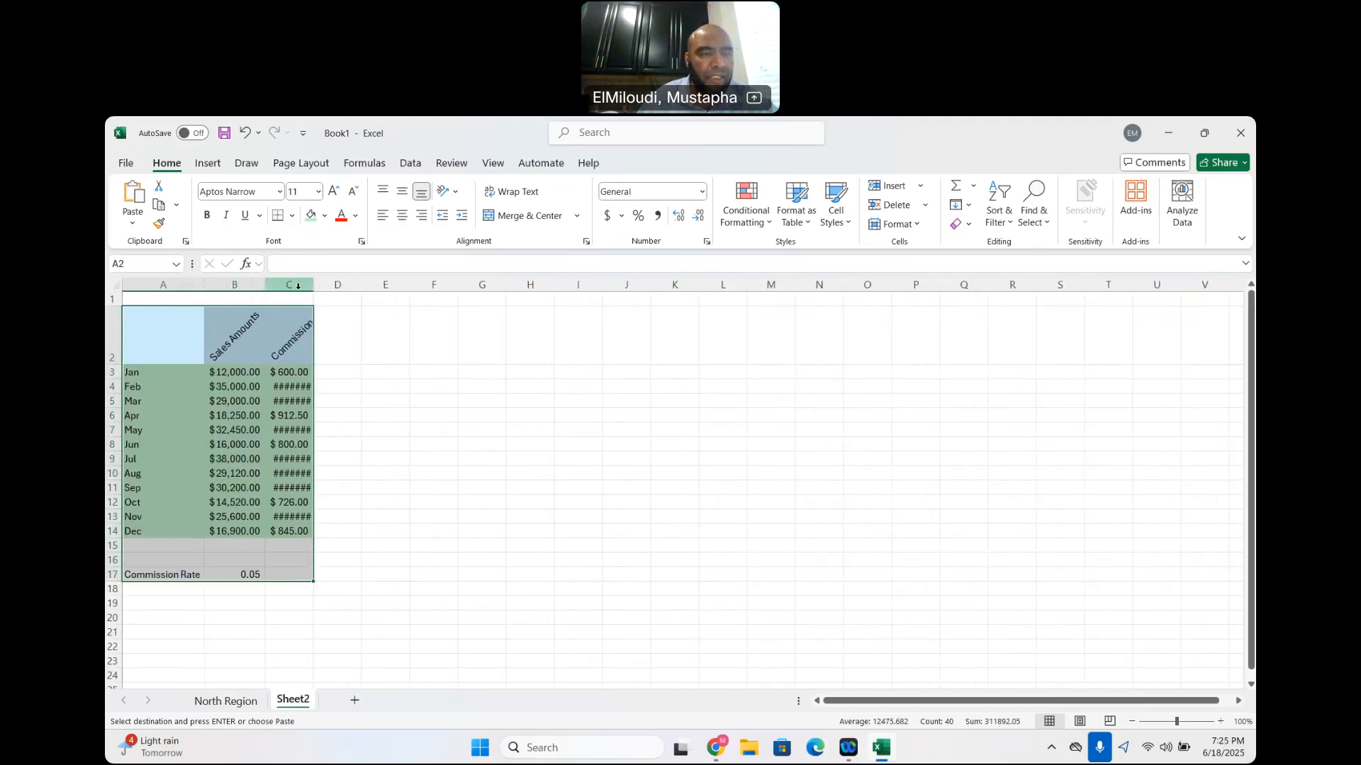
pyautogui.doubleClick(315, 288)
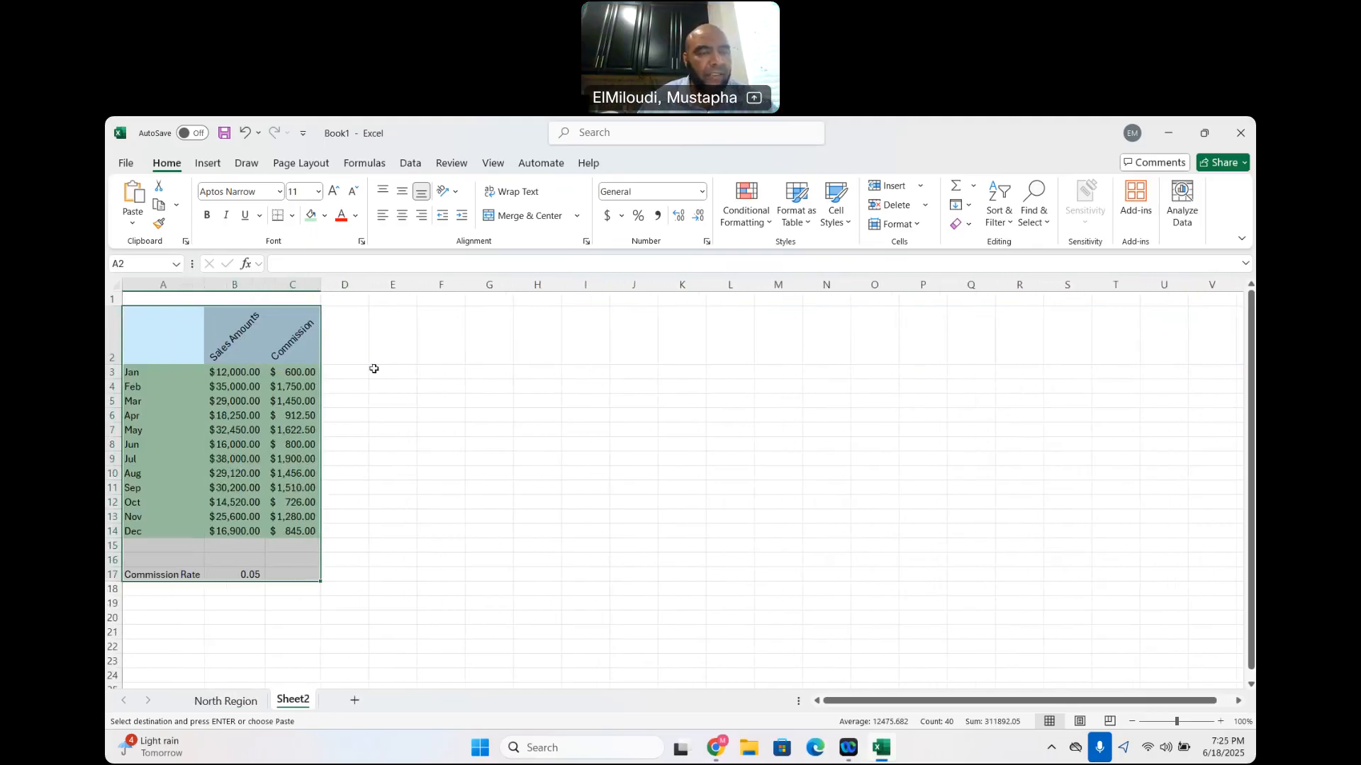
# Set the January to April sales amounts on Sheet2 to 5,000, 6,000, 8,000 and 9,000
pyautogui.click(248, 373)
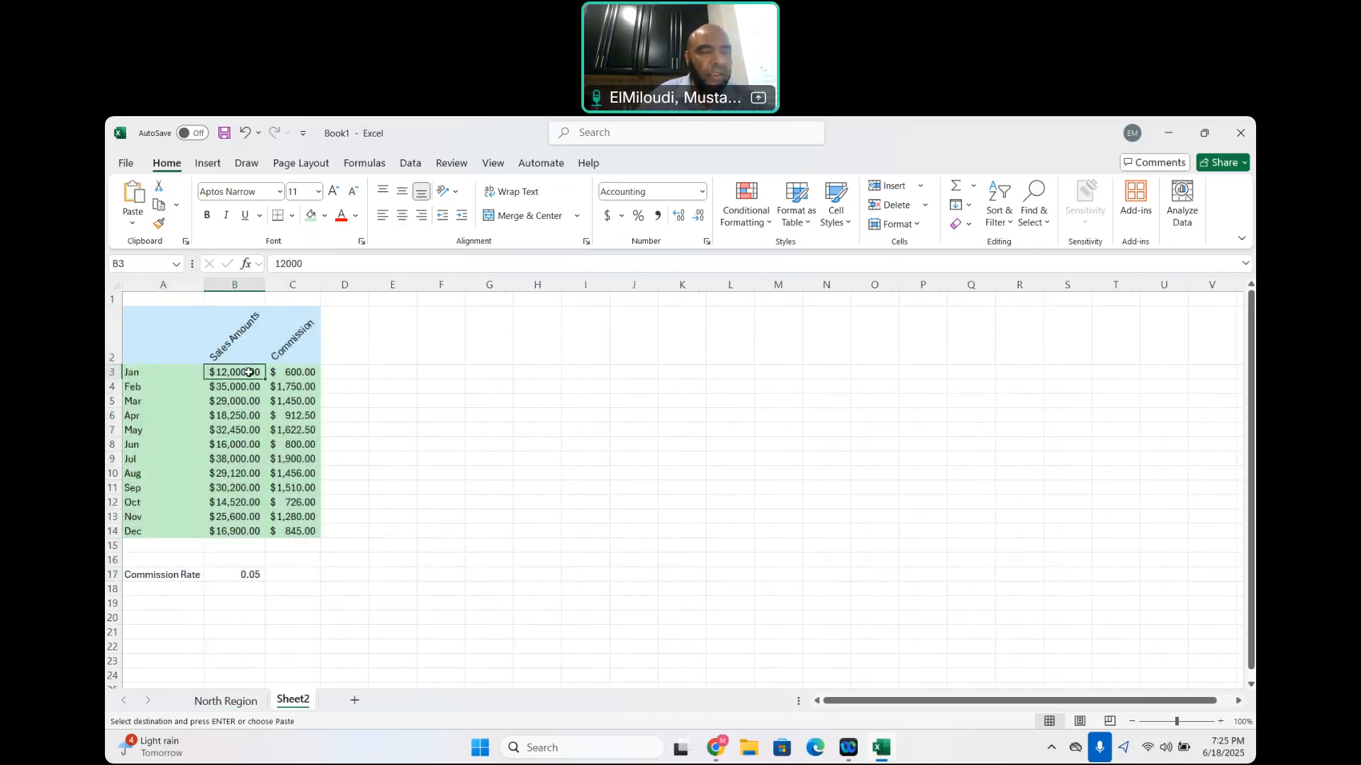
pyautogui.write('5000')
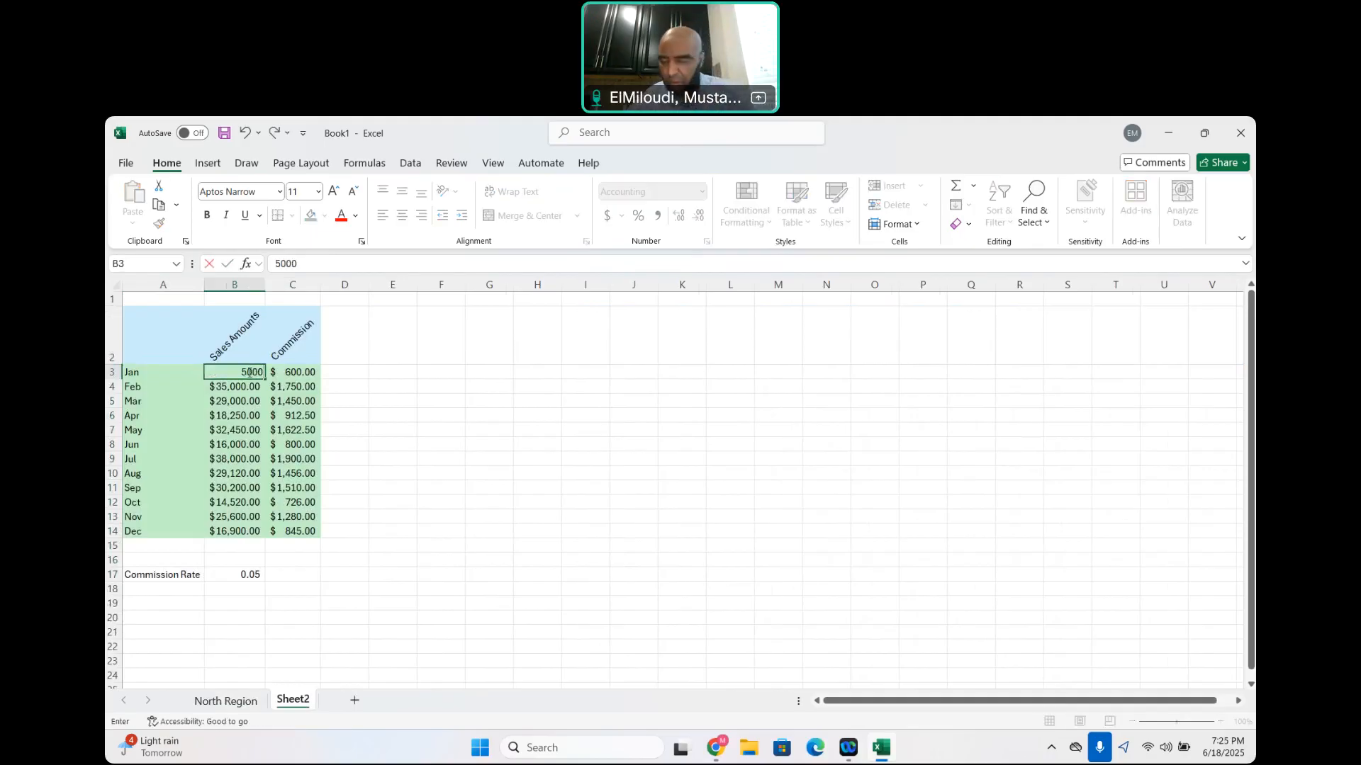
pyautogui.press('Return')
pyautogui.write('60')
pyautogui.press('Return')
pyautogui.write('8,00')
pyautogui.press('Return')
pyautogui.write('9,00')
pyautogui.write('0')
pyautogui.press('Return')
# Set the sales amounts for May and June to 12,000 each and for July to 14,500
pyautogui.write('12')
pyautogui.press('Return')
pyautogui.press('Return')
pyautogui.press('Return')
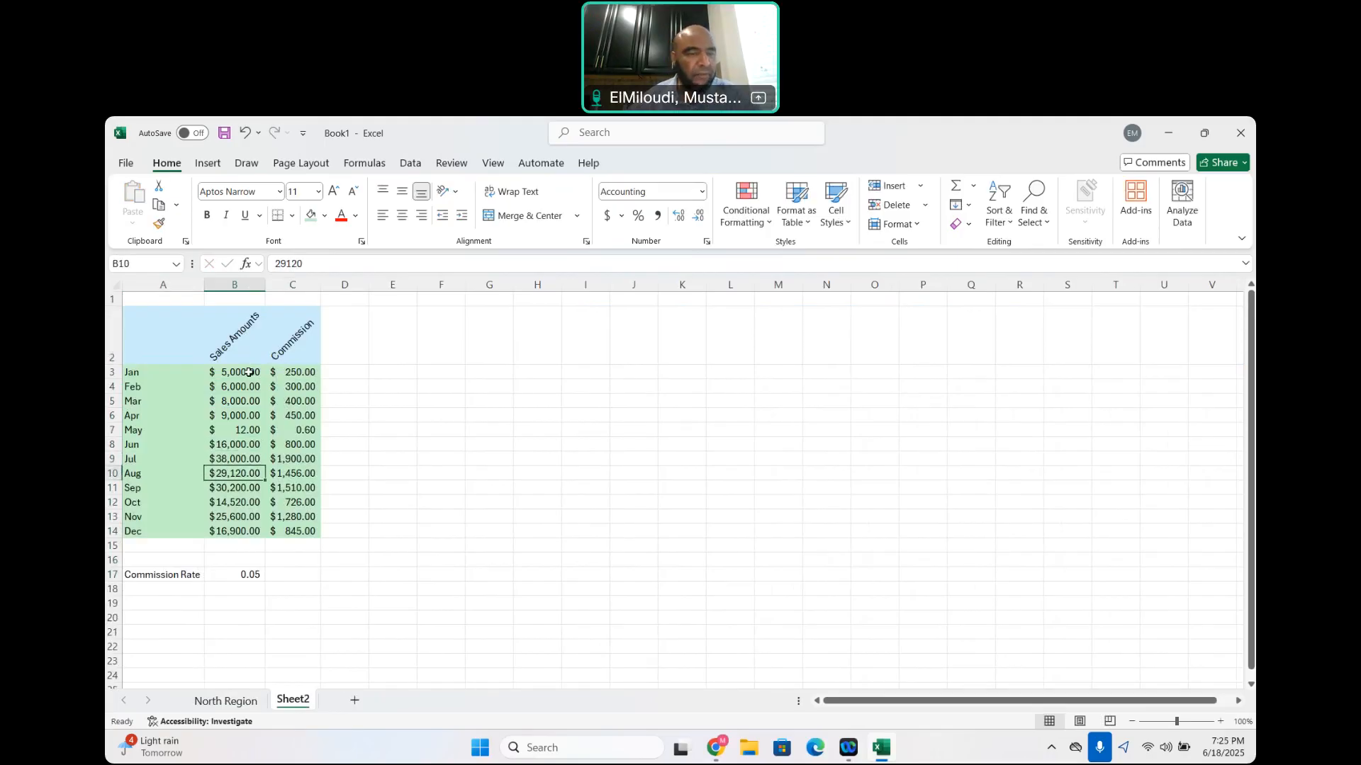
pyautogui.click(241, 427)
pyautogui.write('12000')
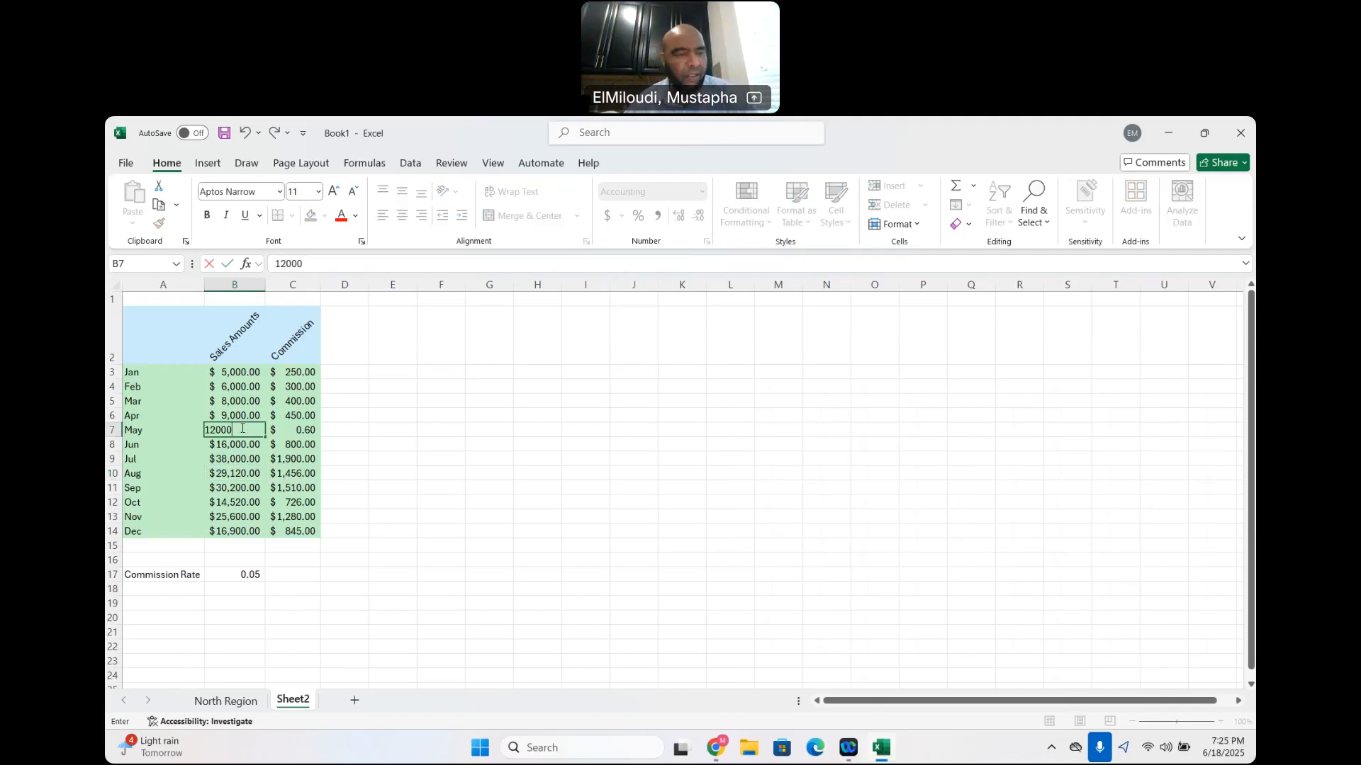
pyautogui.press('Return')
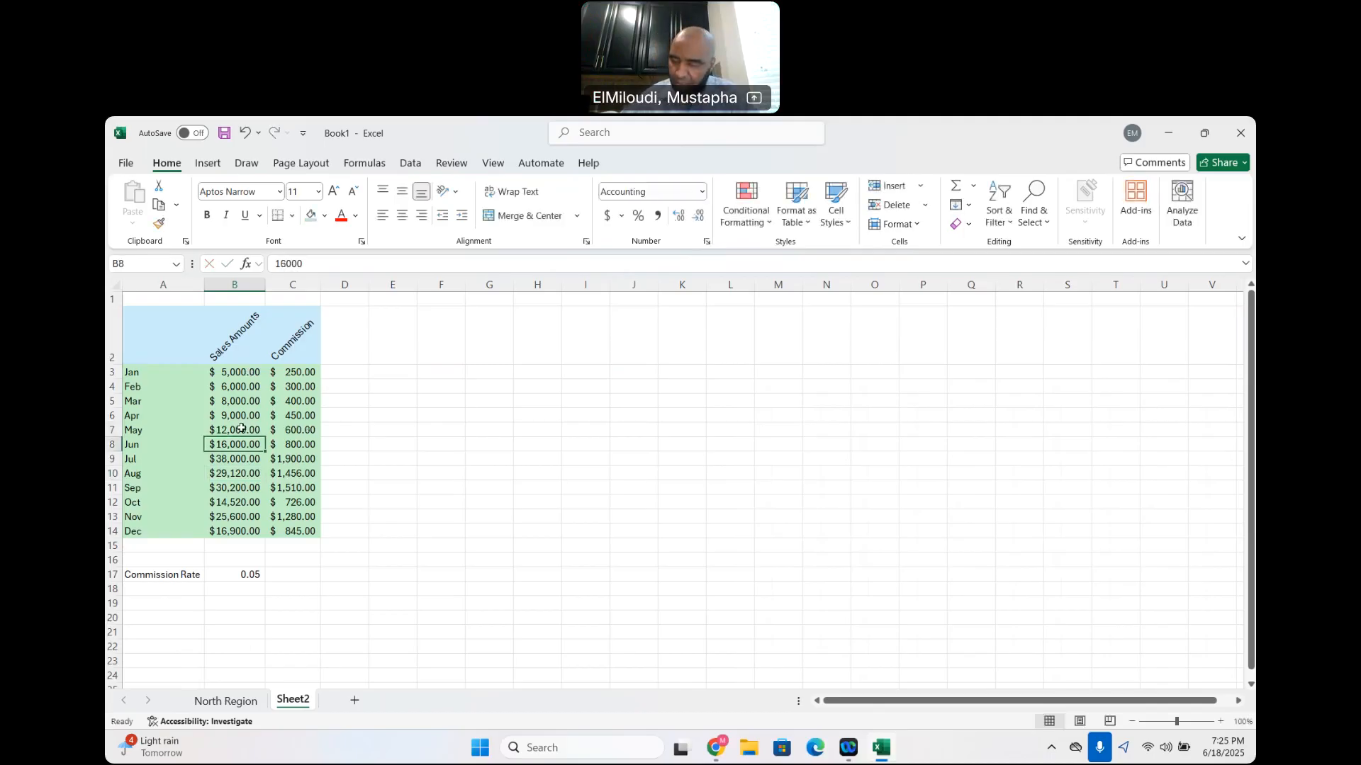
pyautogui.write('12,000')
pyautogui.press('Return')
pyautogui.write('14500')
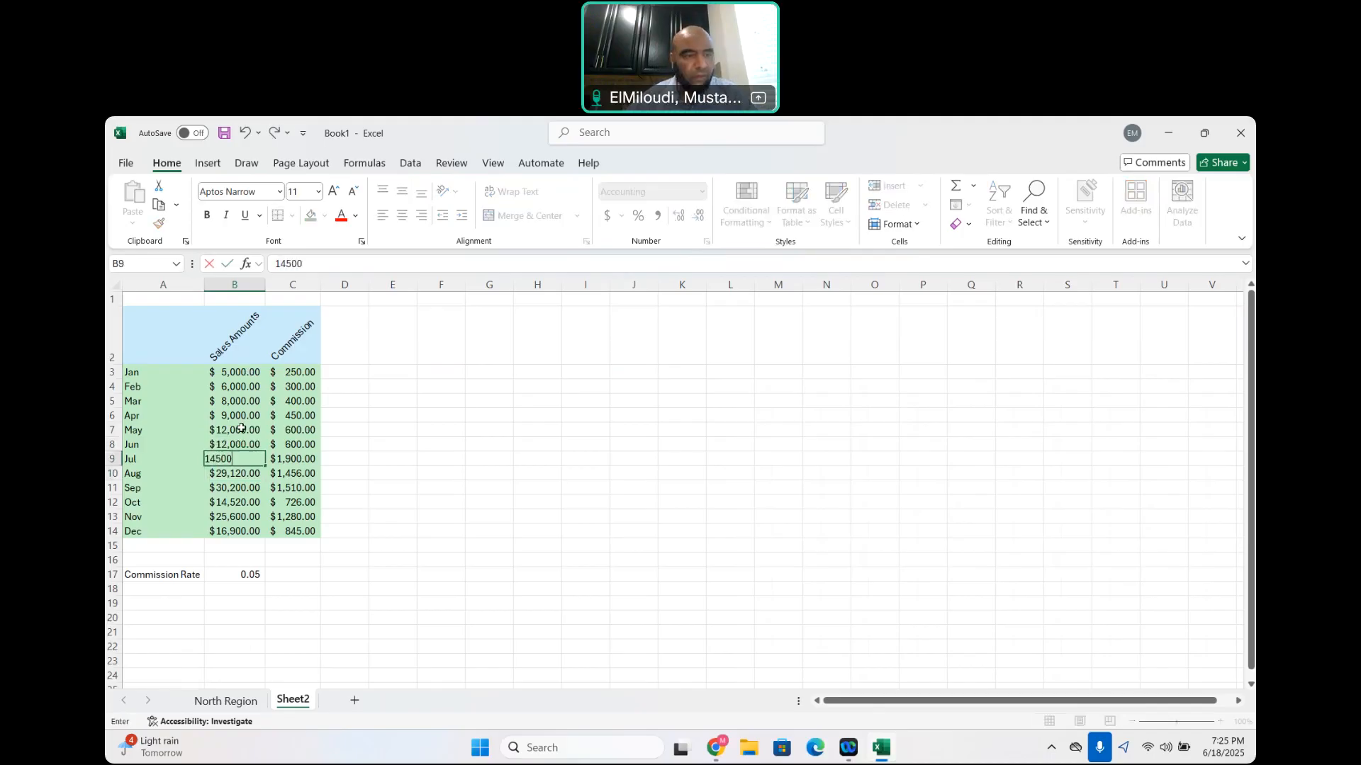
pyautogui.press('Return')
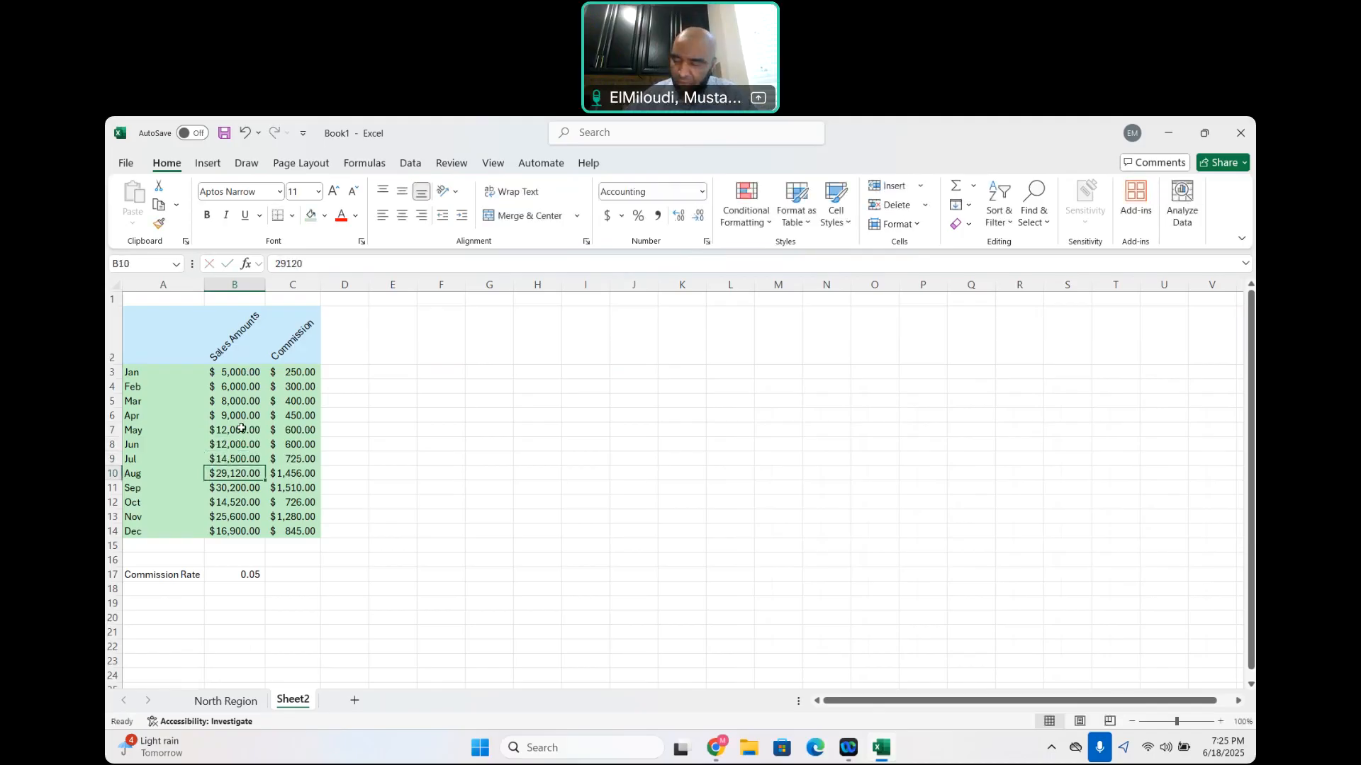
# Set the August sales amount to 15,000 and the September sales amount to 20,000
pyautogui.write('15000')
pyautogui.press('Return')
pyautogui.write('20')
pyautogui.press('Return')
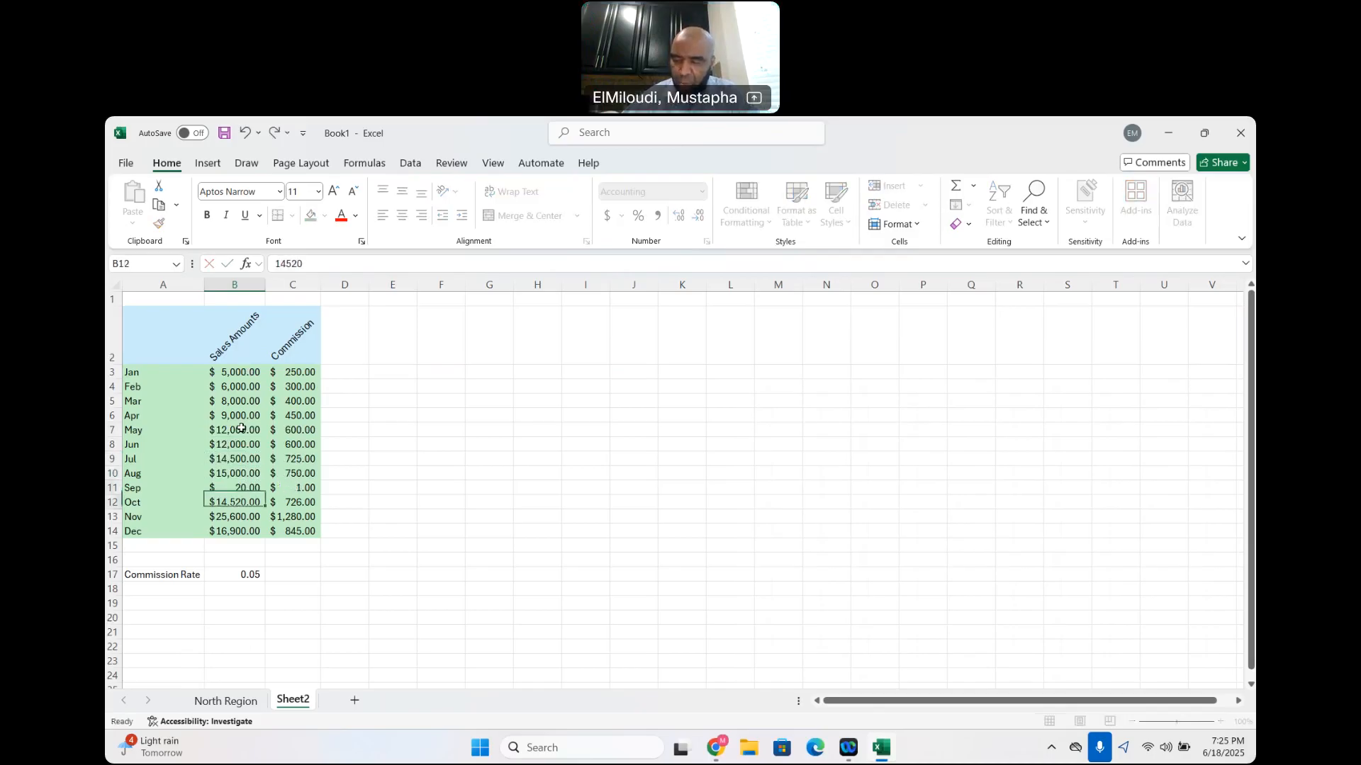
pyautogui.press('Up')
pyautogui.write('00')
pyautogui.press('BackSpace')
pyautogui.press('BackSpace')
pyautogui.write('20')
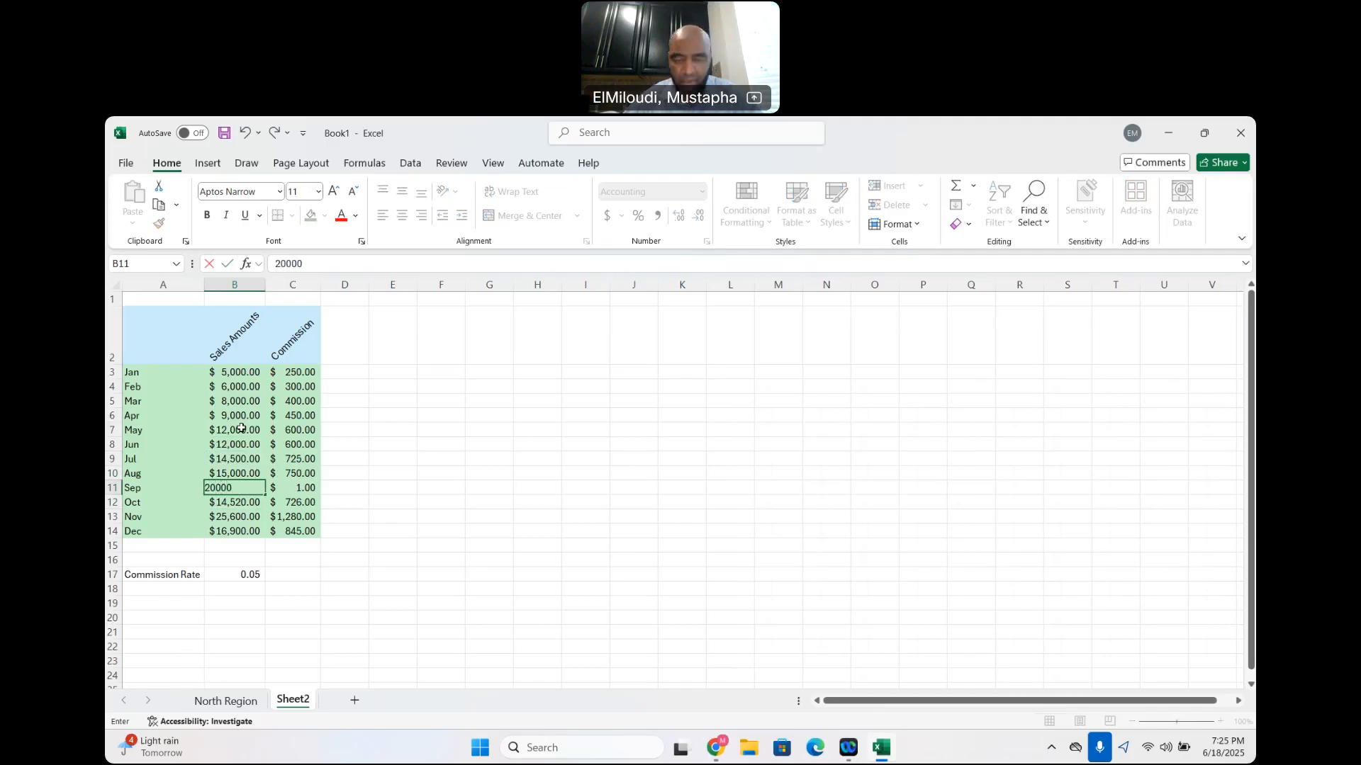
pyautogui.press('Return')
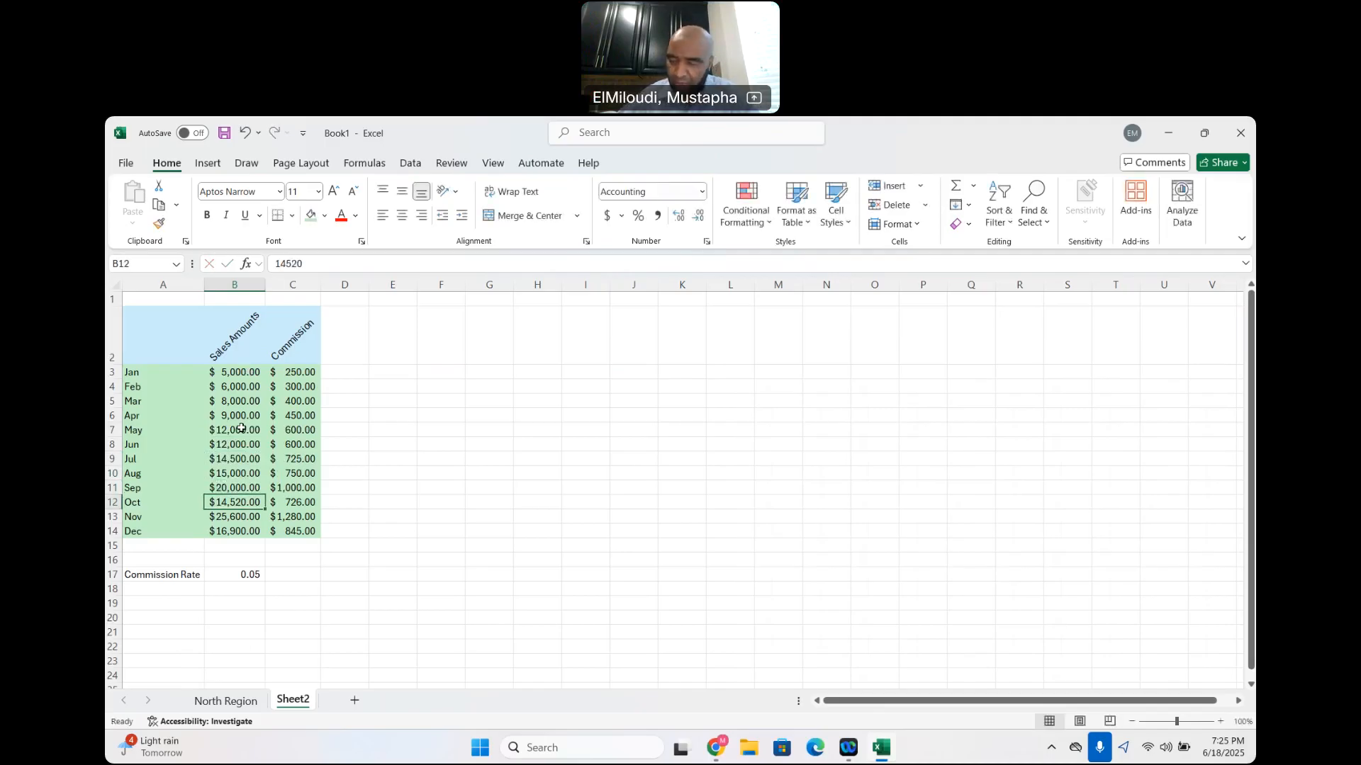
# Set the October, November and December sales amounts to 17,000, 13,000 and 24,000, and select the January commission cell C3
pyautogui.write('17000')
pyautogui.press('Return')
pyautogui.write('1300')
pyautogui.doubleClick(241, 428)
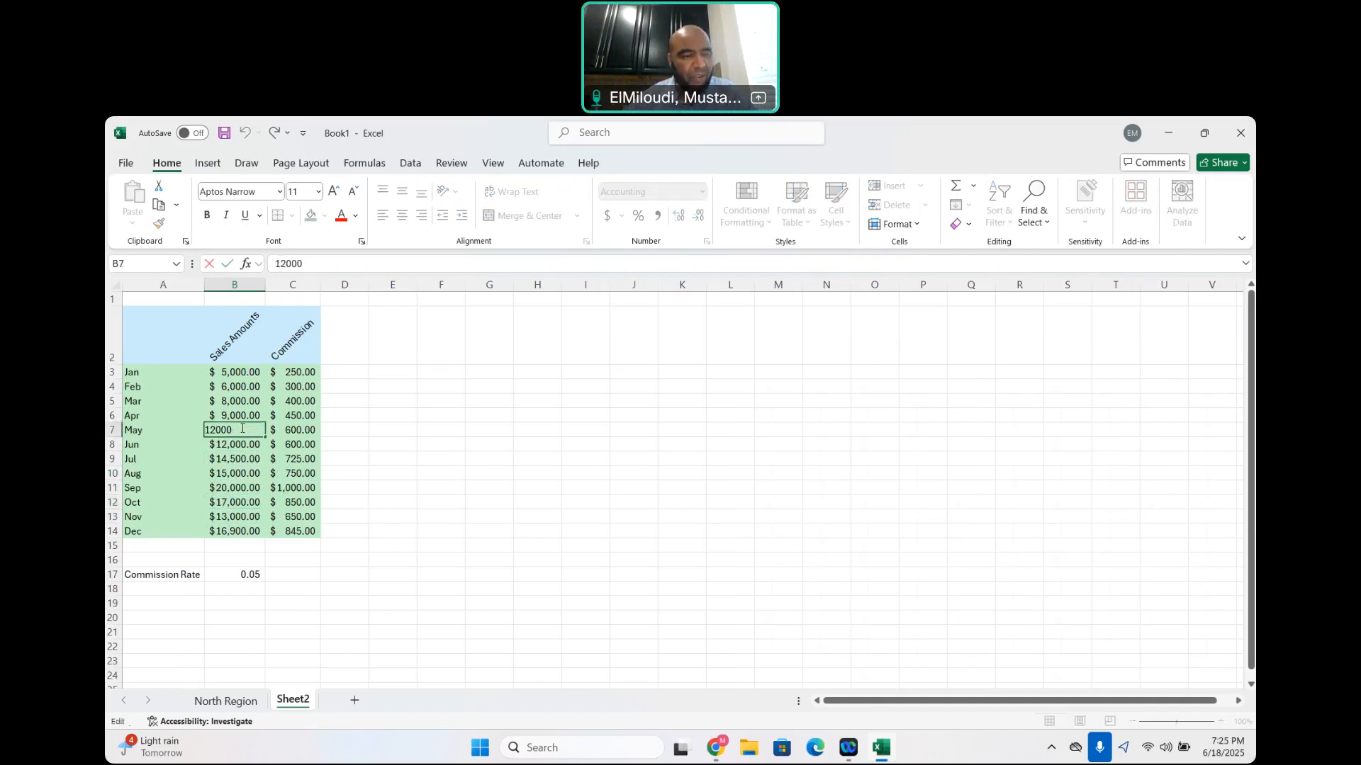
pyautogui.click(239, 532)
pyautogui.write('24000')
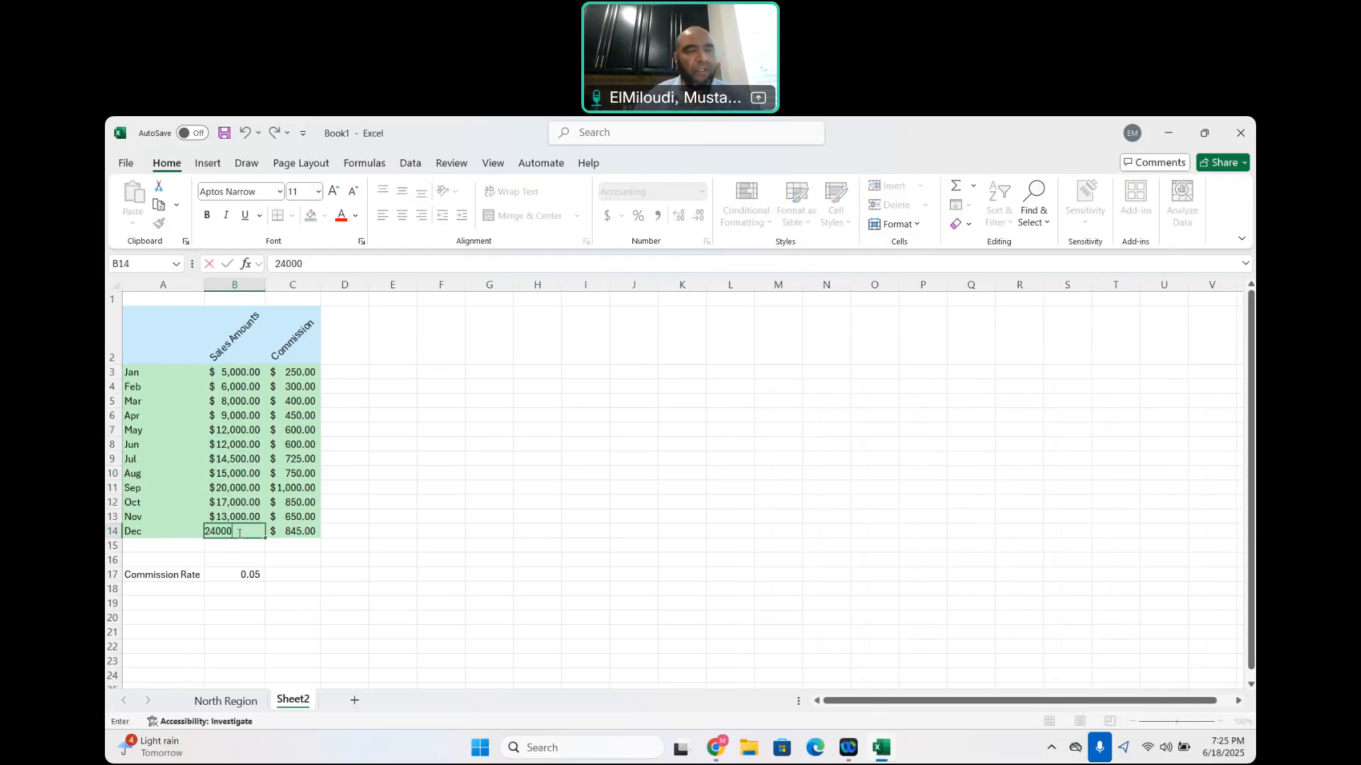
pyautogui.click(418, 399)
pyautogui.click(305, 371)
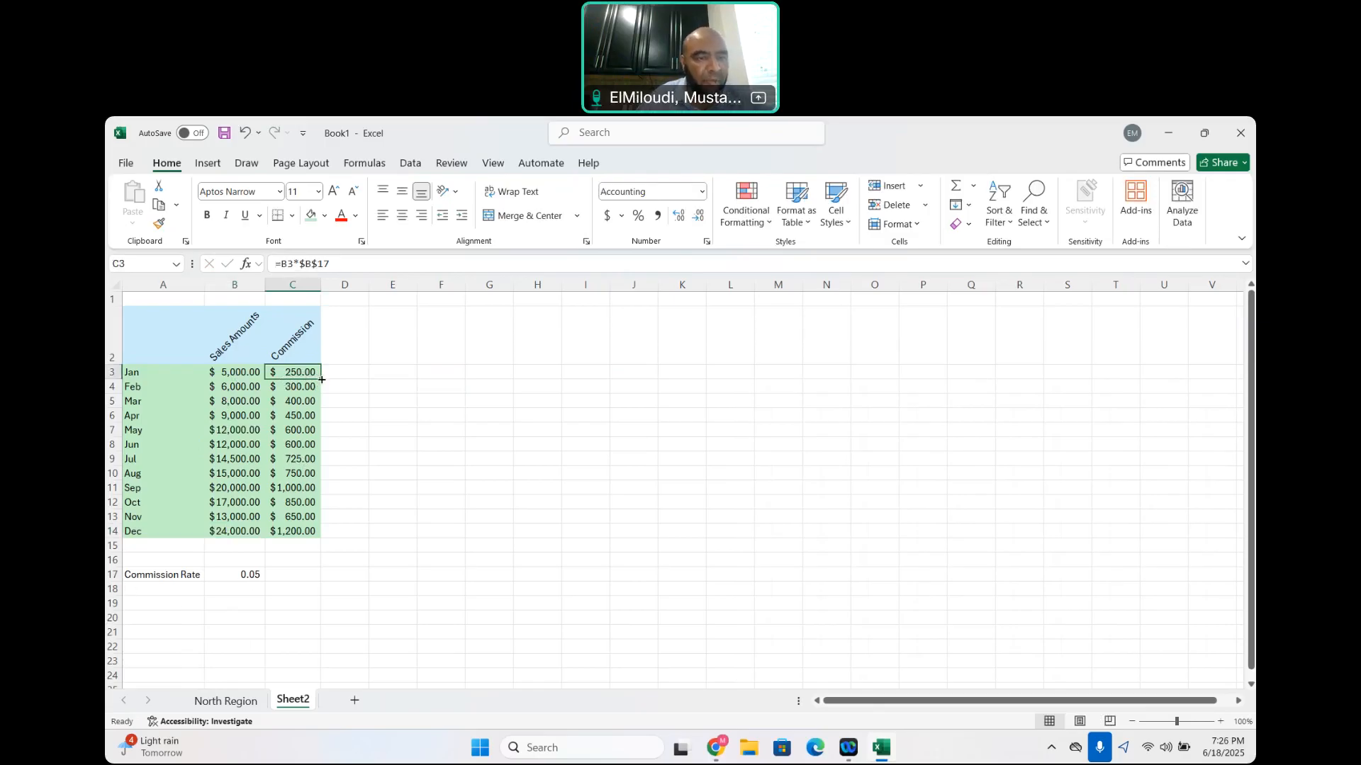
# Fill the January commission formula in C3 down through December in C14, and select C14 to check its formula
pyautogui.moveTo(322, 380); pyautogui.dragTo(328, 534)
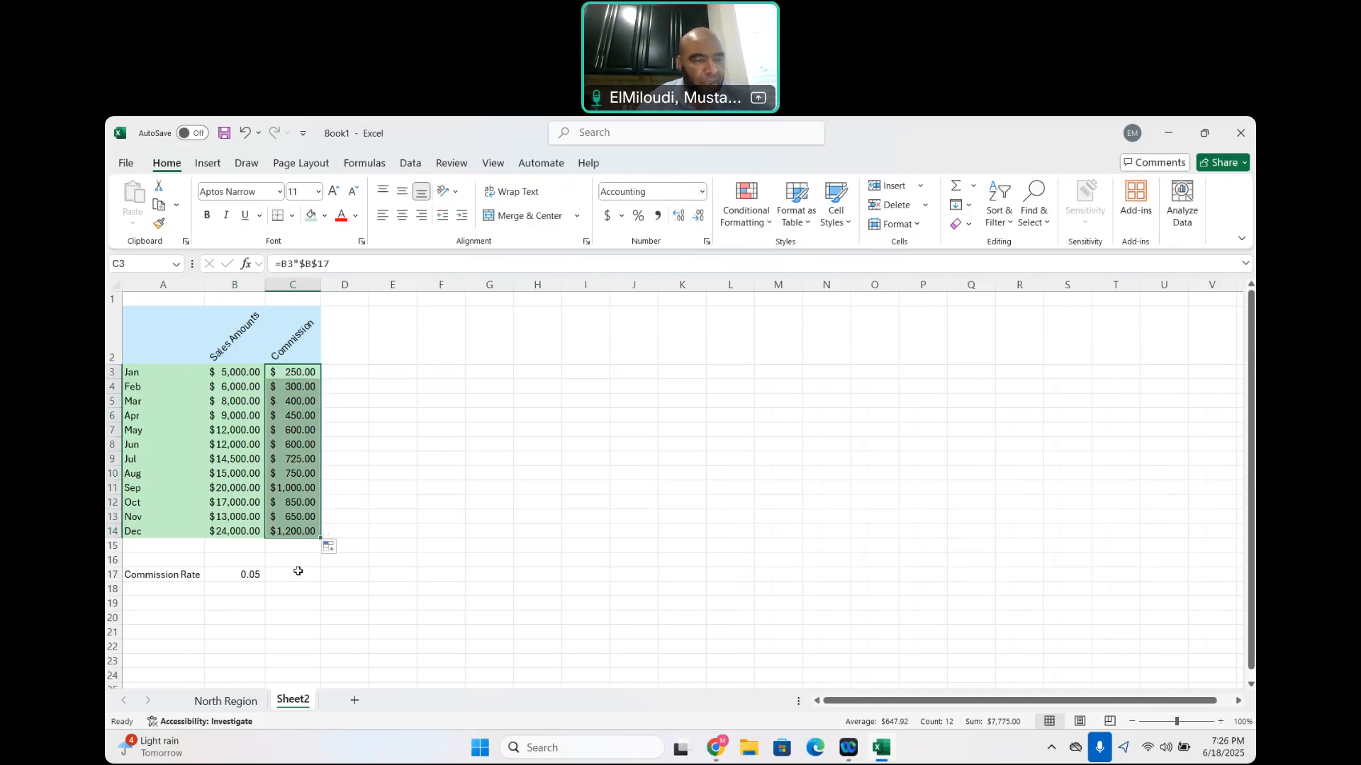
pyautogui.click(310, 530)
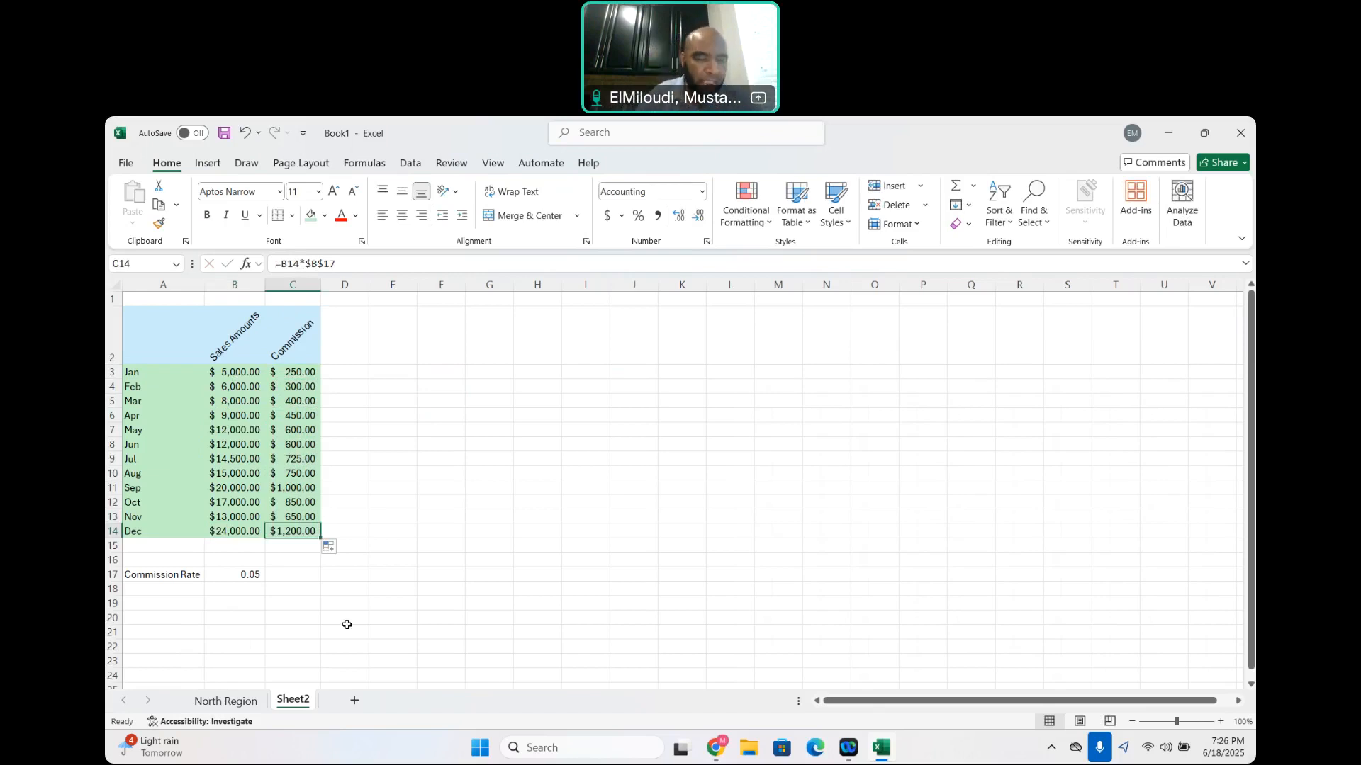
# Rename Sheet2 as South Region
pyautogui.rightClick(292, 703)
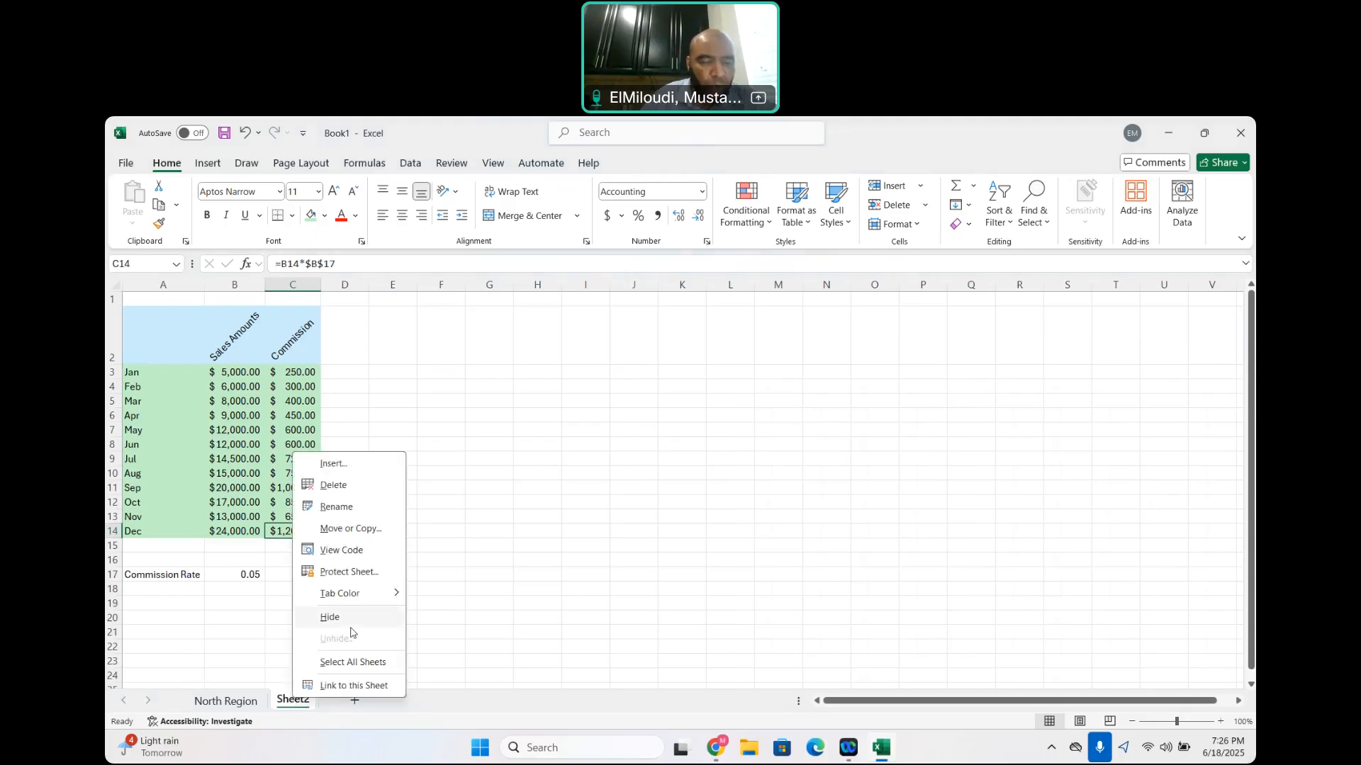
pyautogui.click(344, 506)
pyautogui.write('So')
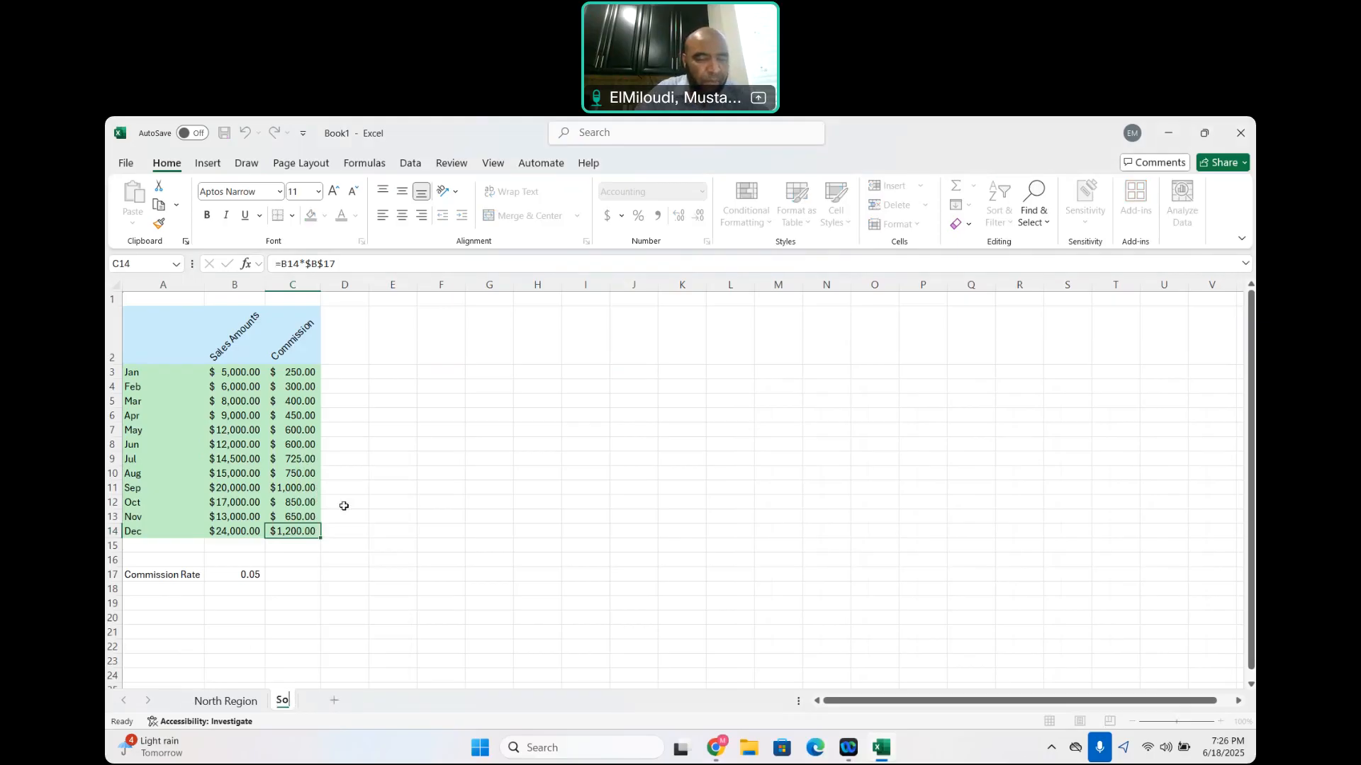
pyautogui.write('uth Reg')
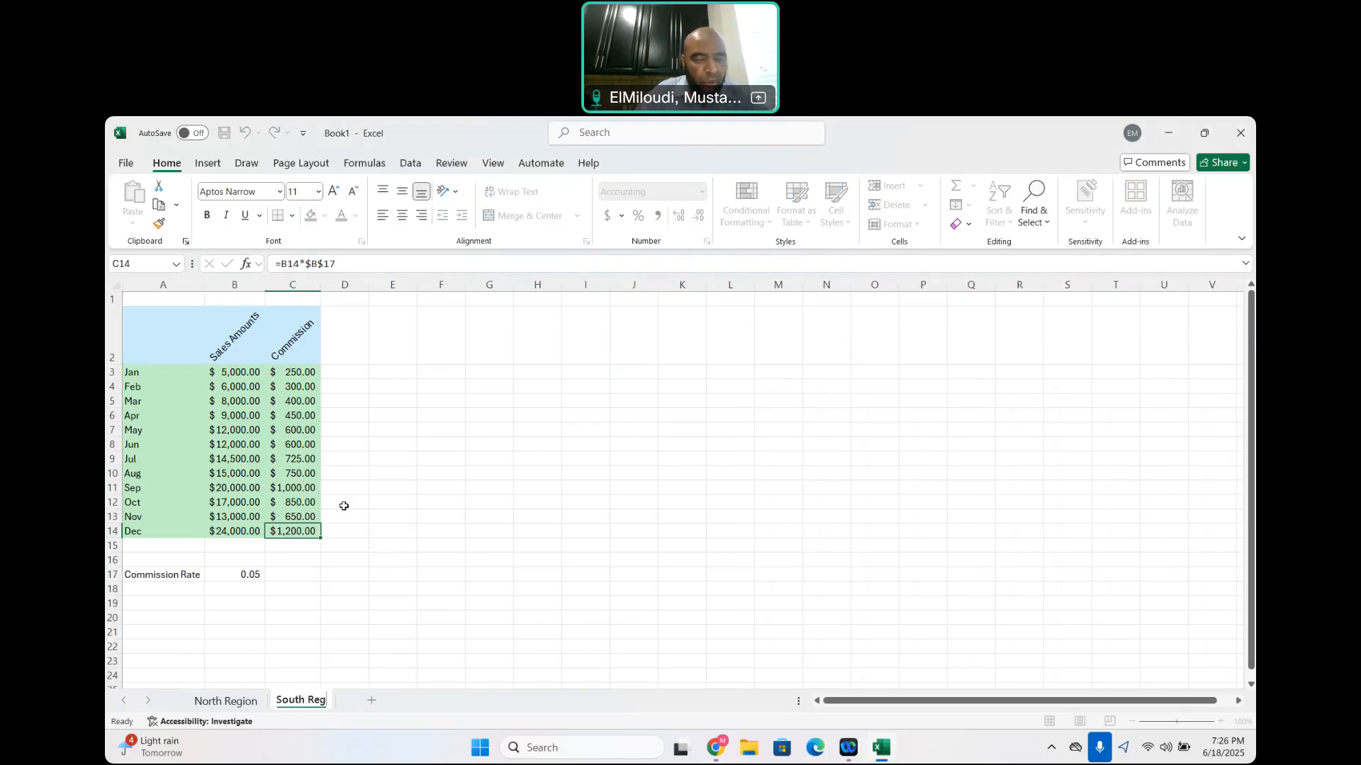
pyautogui.write('ion')
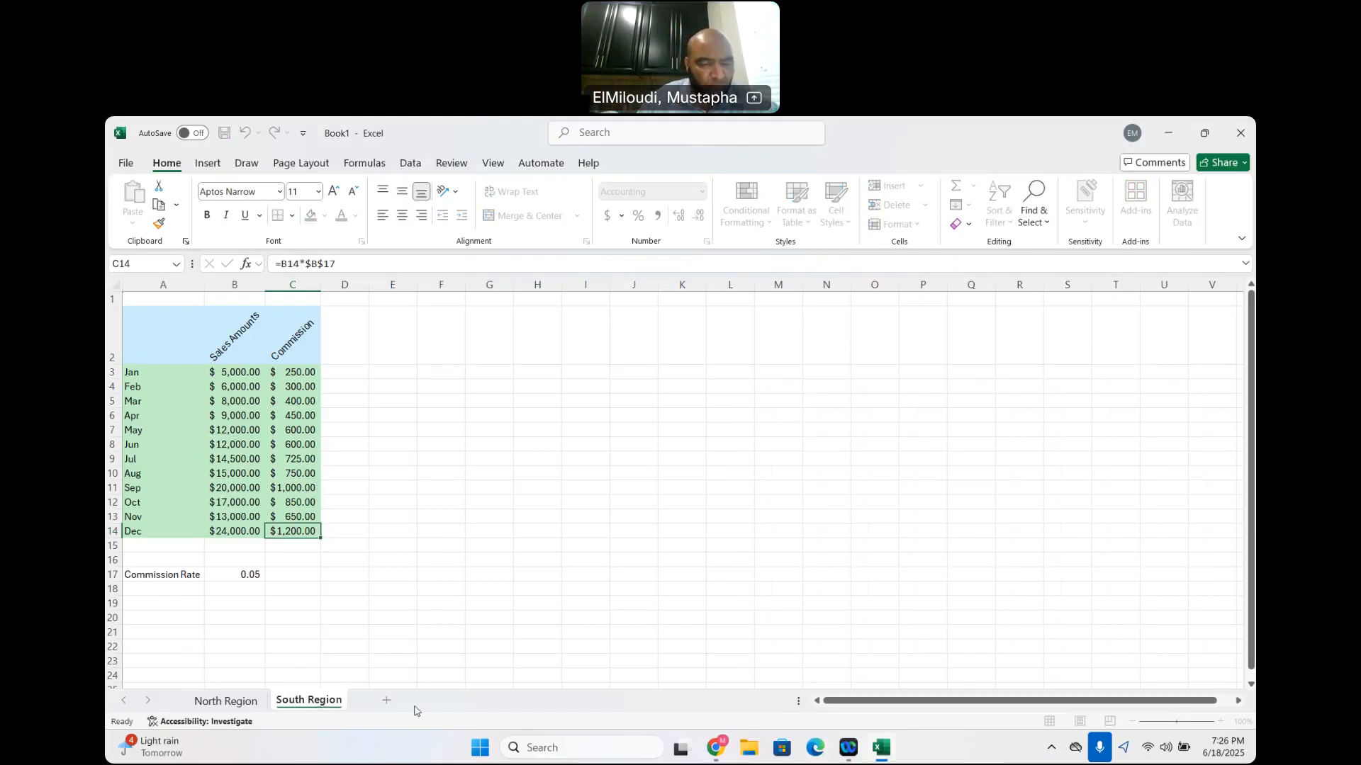
pyautogui.press('Return')
# Set the North Region sheet's tab color to a light orange theme color
pyautogui.click(235, 701)
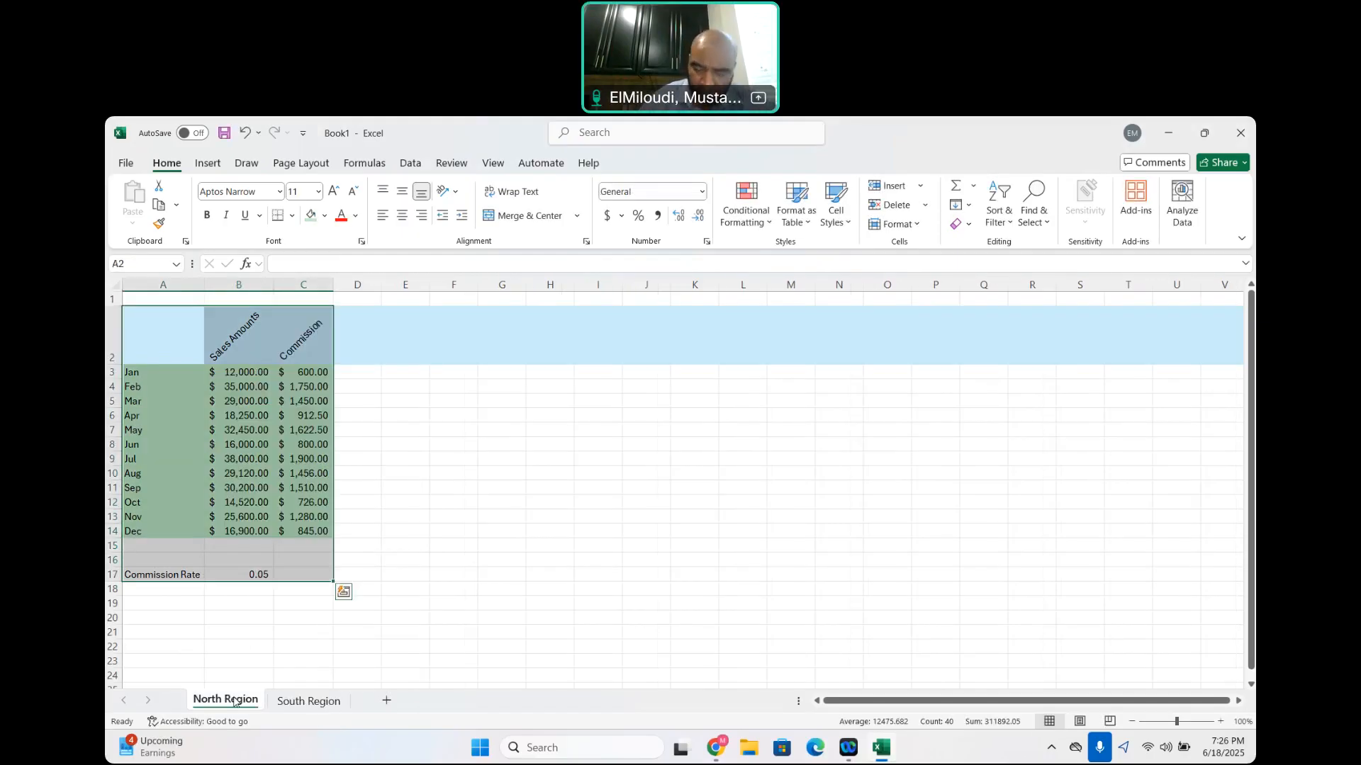
pyautogui.rightClick(235, 702)
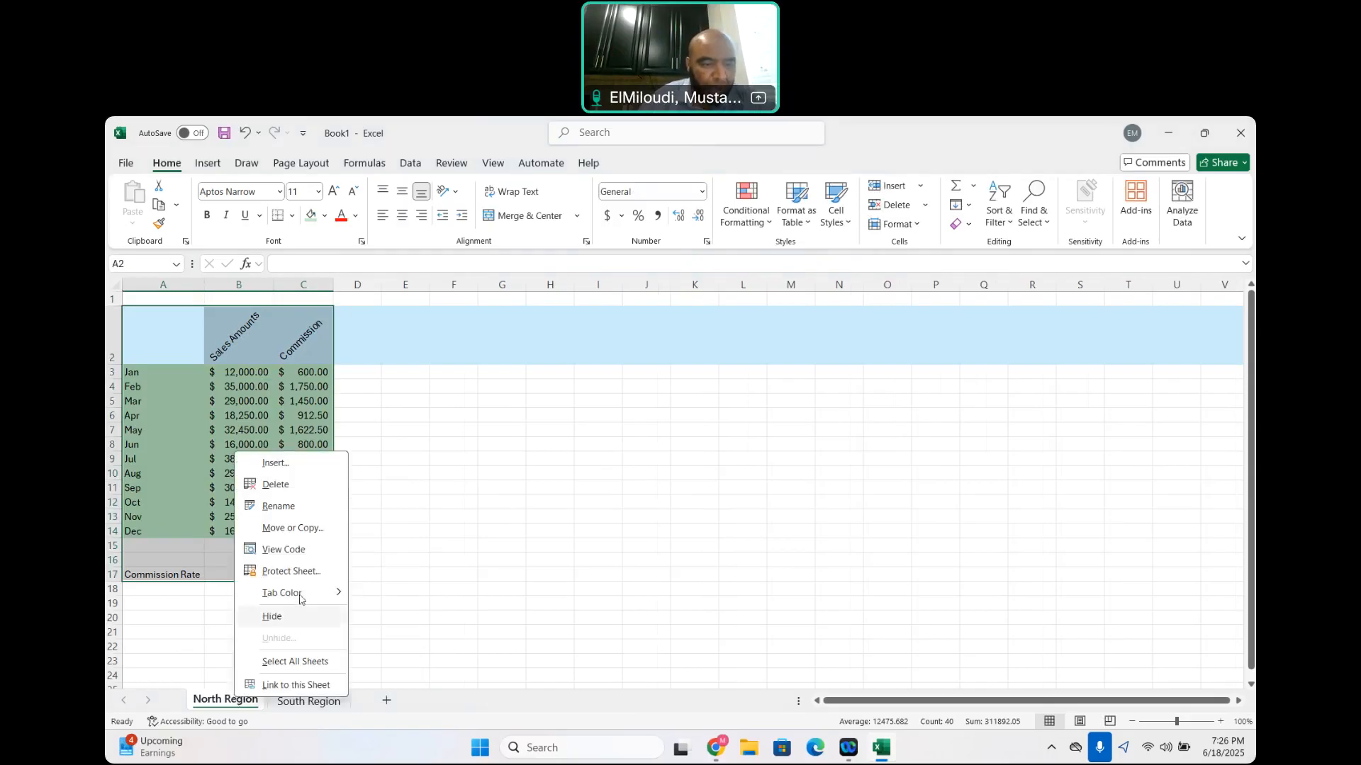
pyautogui.moveTo(298, 592)
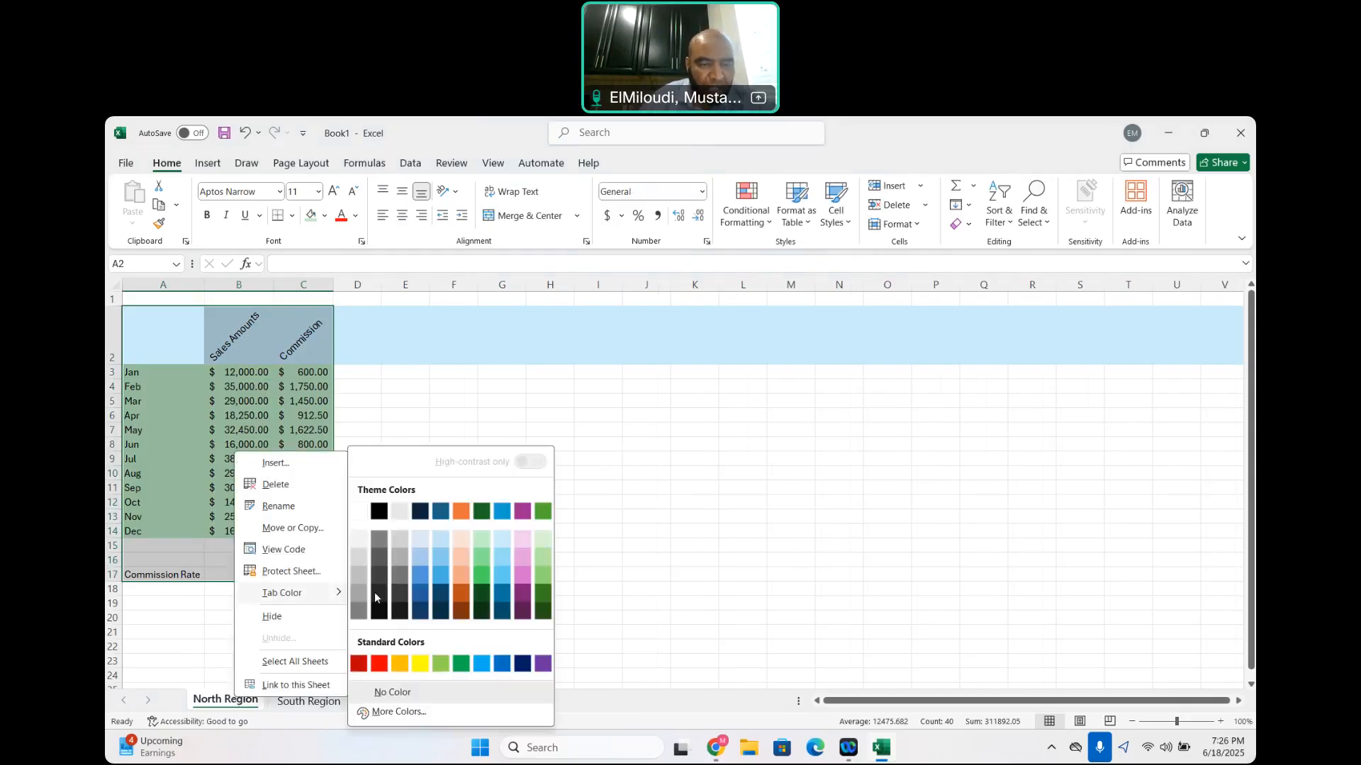
pyautogui.click(460, 577)
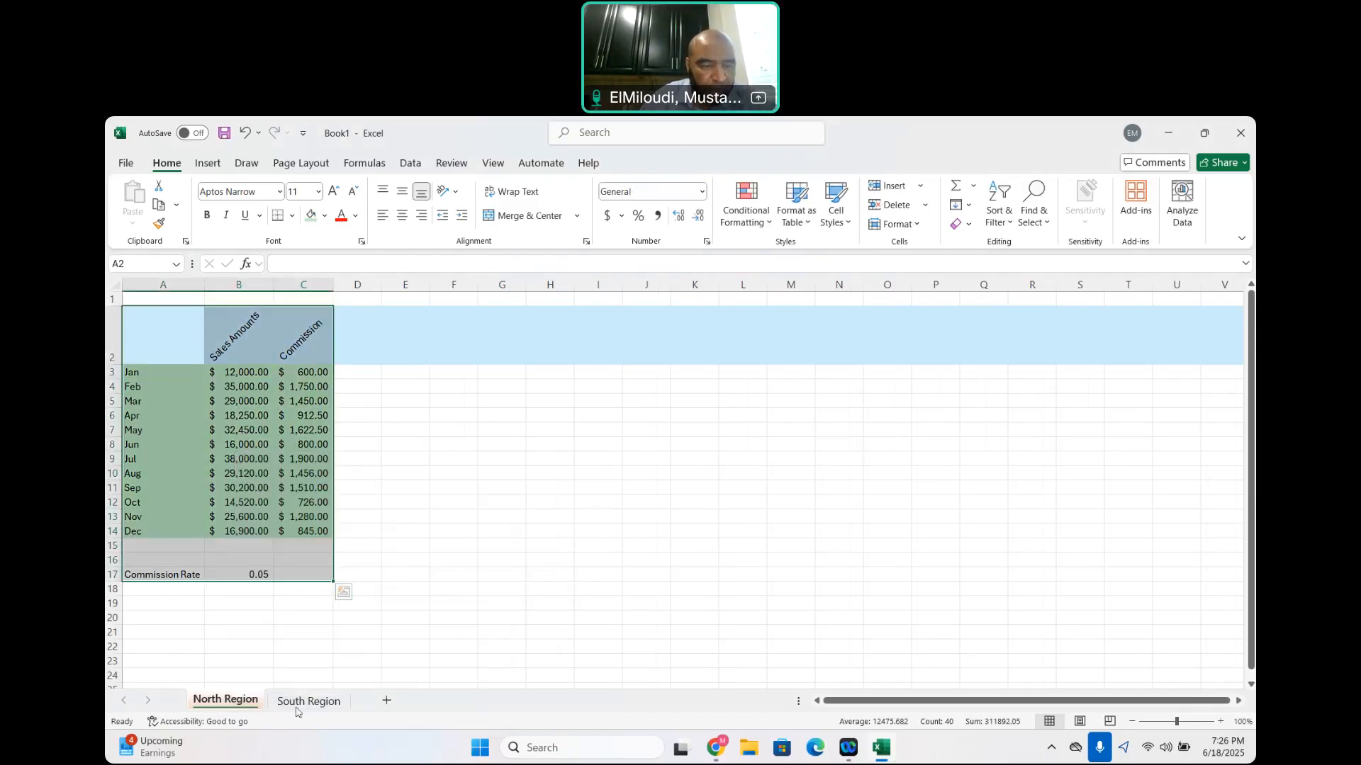
# Set the South Region sheet's tab color to Plum, Accent 5, Lighter 40%
pyautogui.click(306, 703)
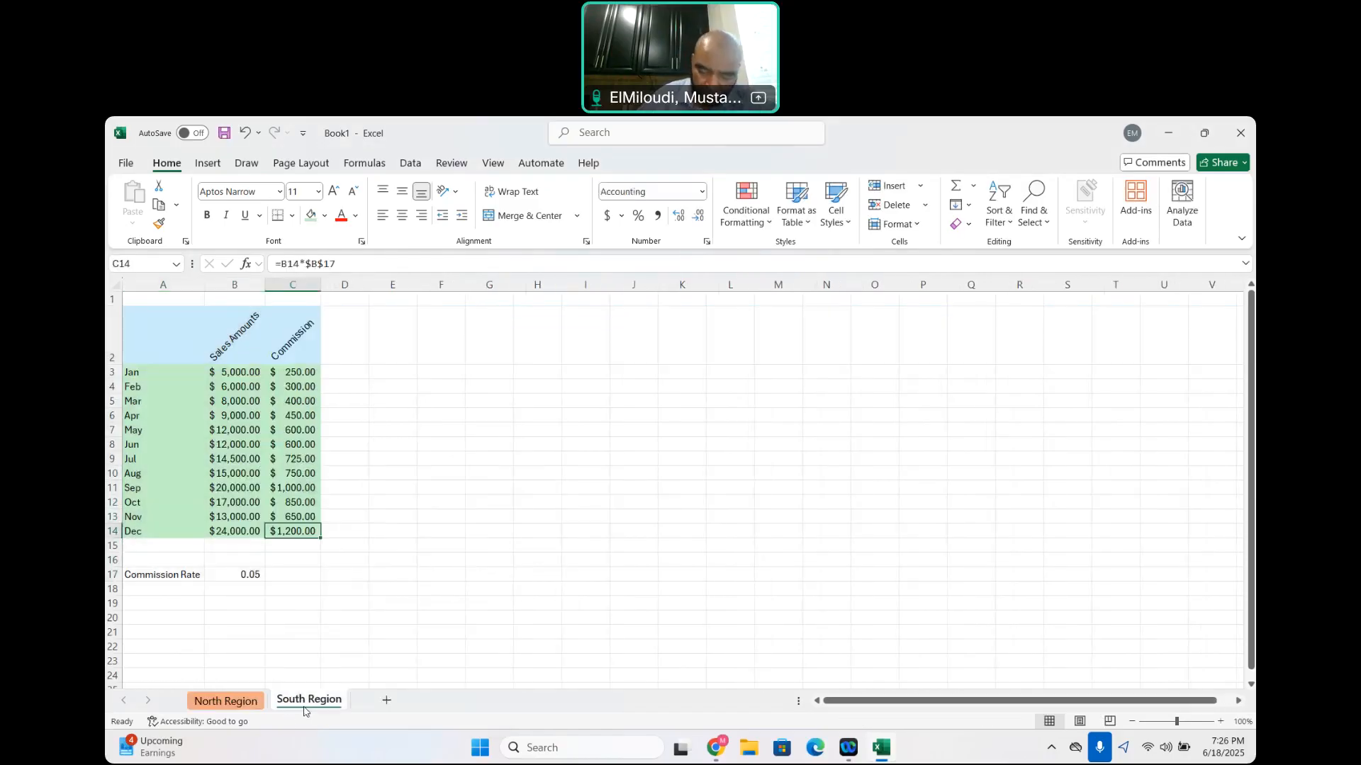
pyautogui.rightClick(305, 709)
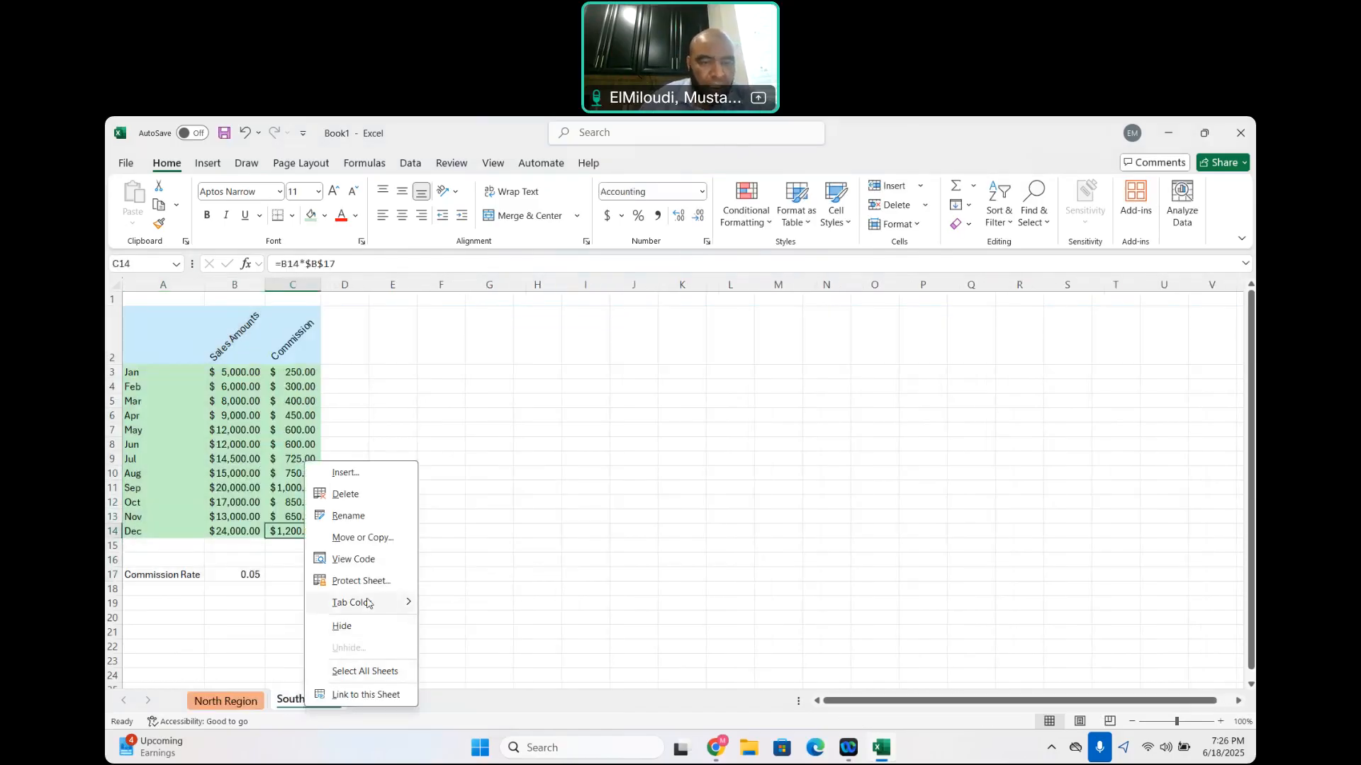
pyautogui.moveTo(376, 603)
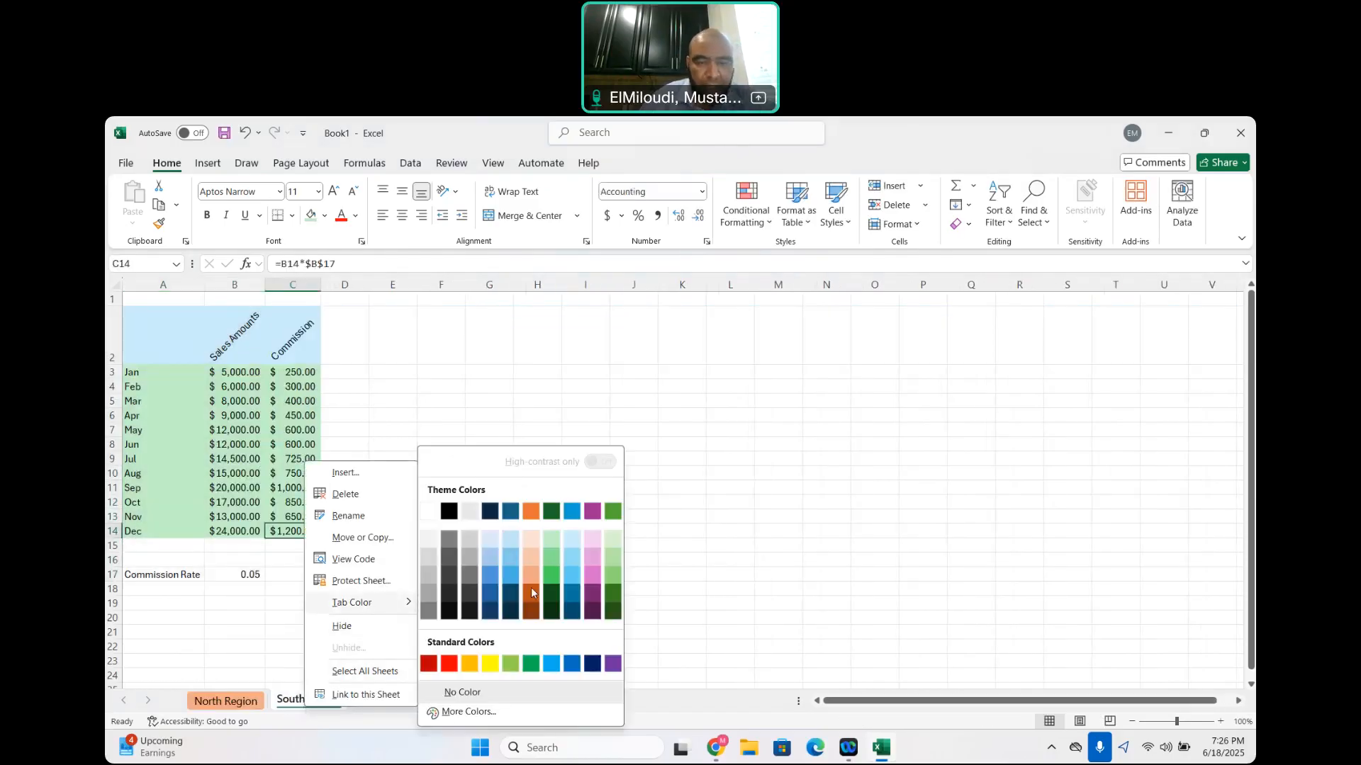
pyautogui.click(593, 573)
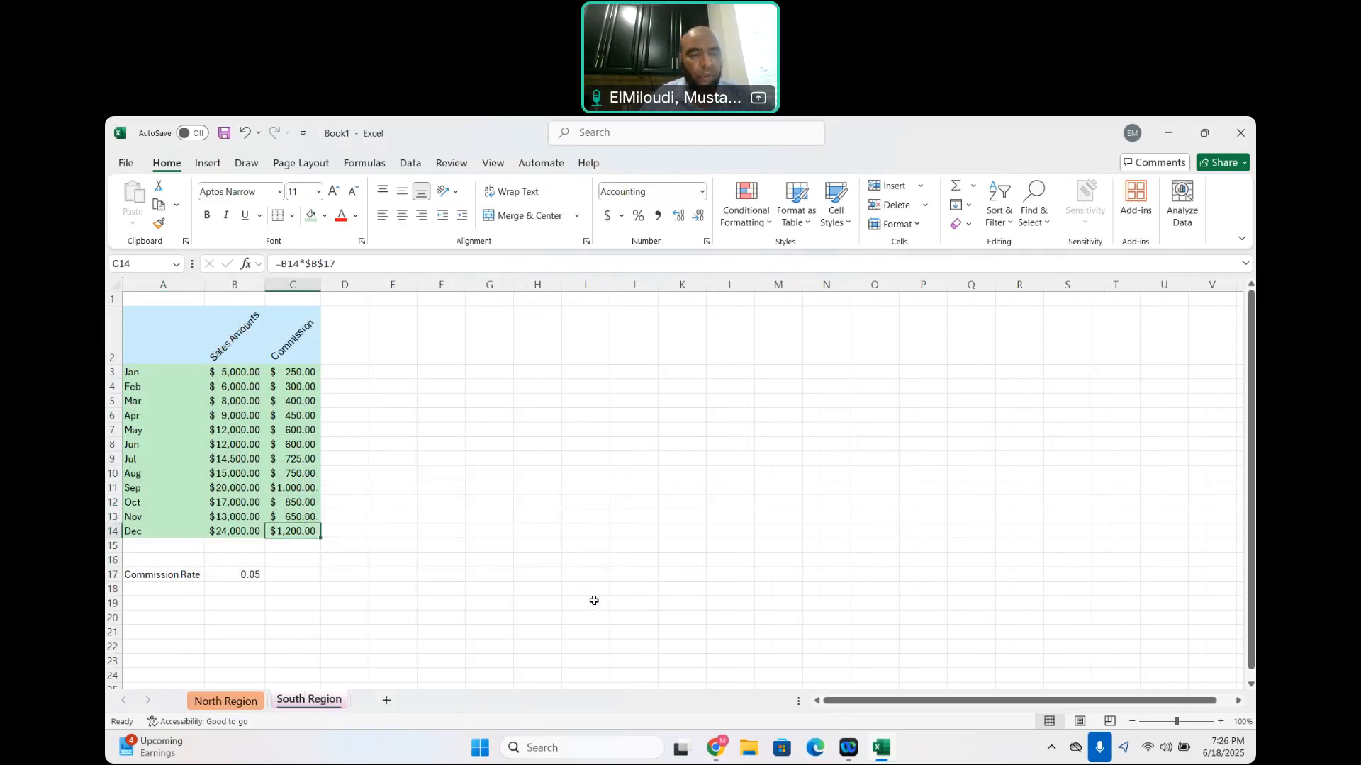
pyautogui.click(594, 601)
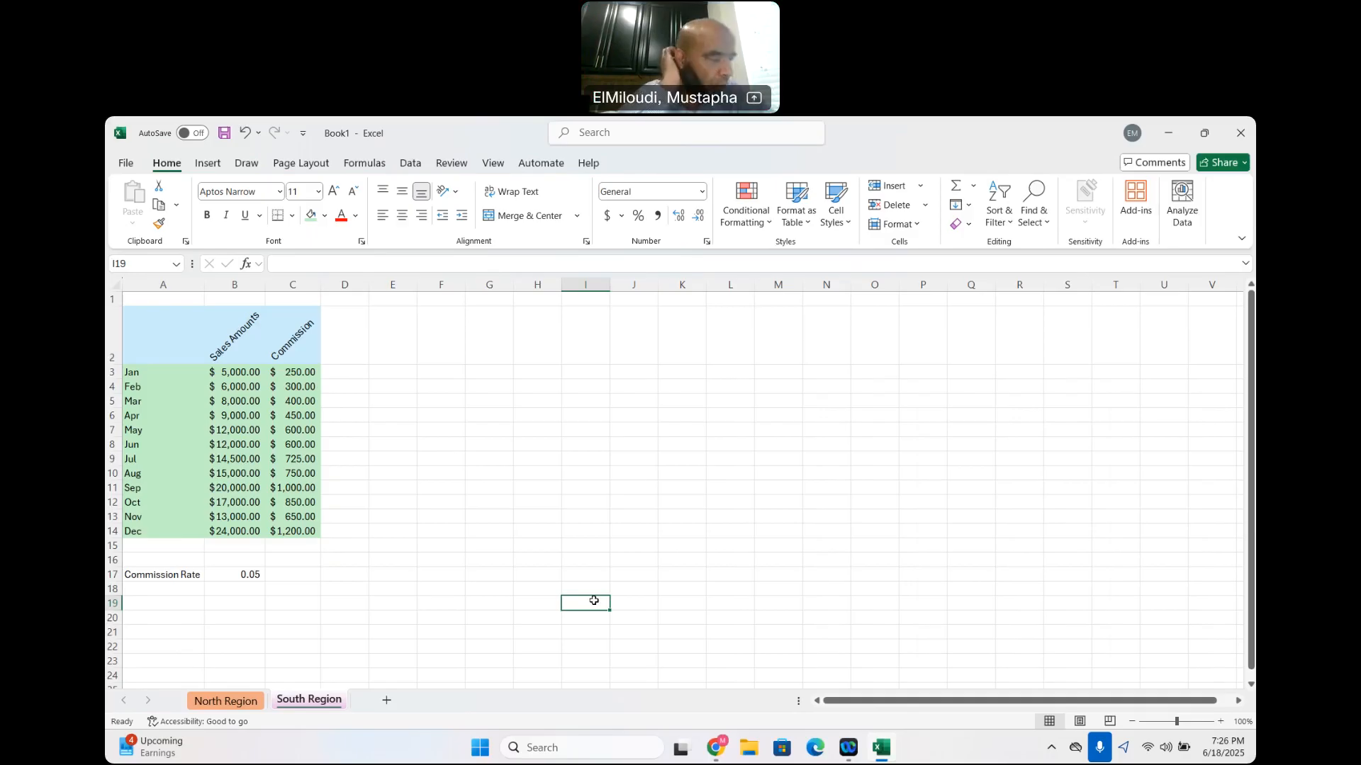
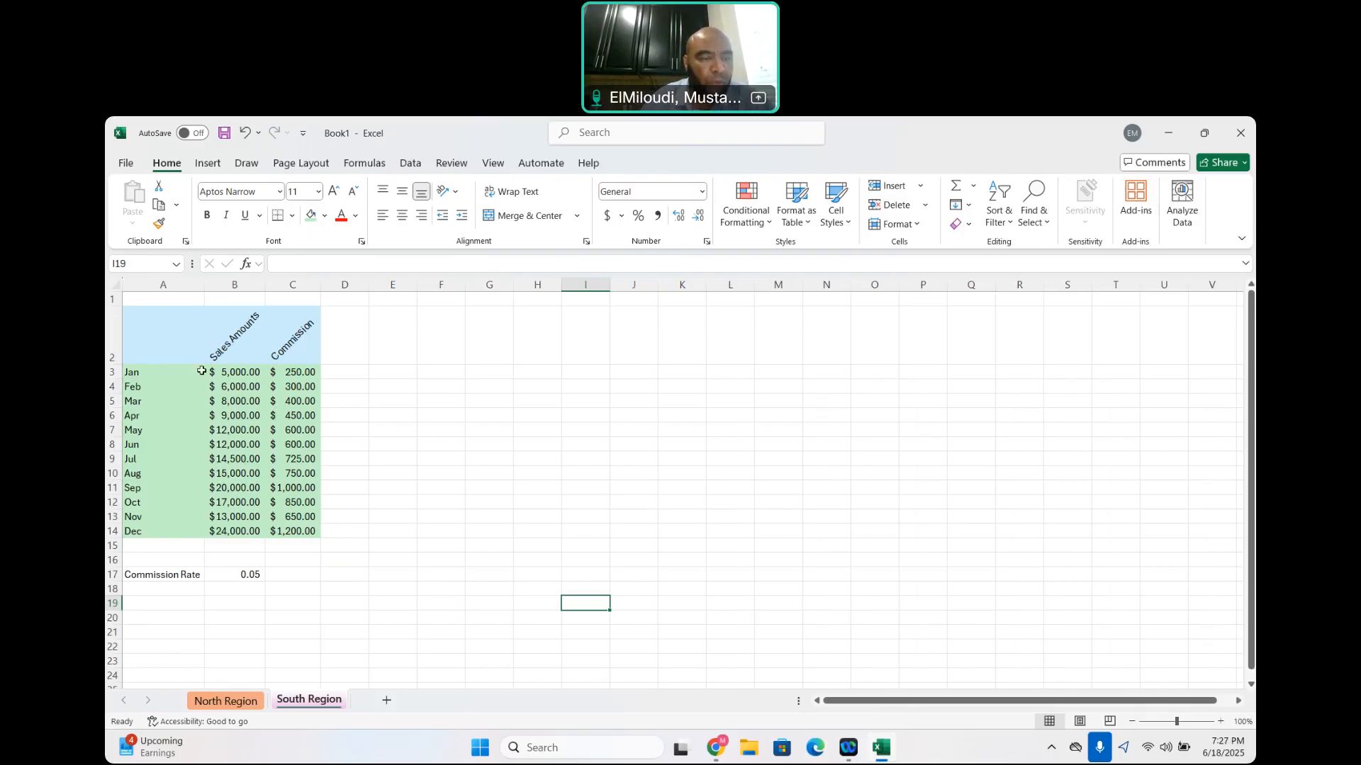
# Select the range A2:C17 on the South Region sheet and freeze the sheet's top row
pyautogui.click(131, 333)
pyautogui.moveTo(144, 330); pyautogui.dragTo(281, 464)
pyautogui.moveTo(292, 547); pyautogui.dragTo(299, 574)
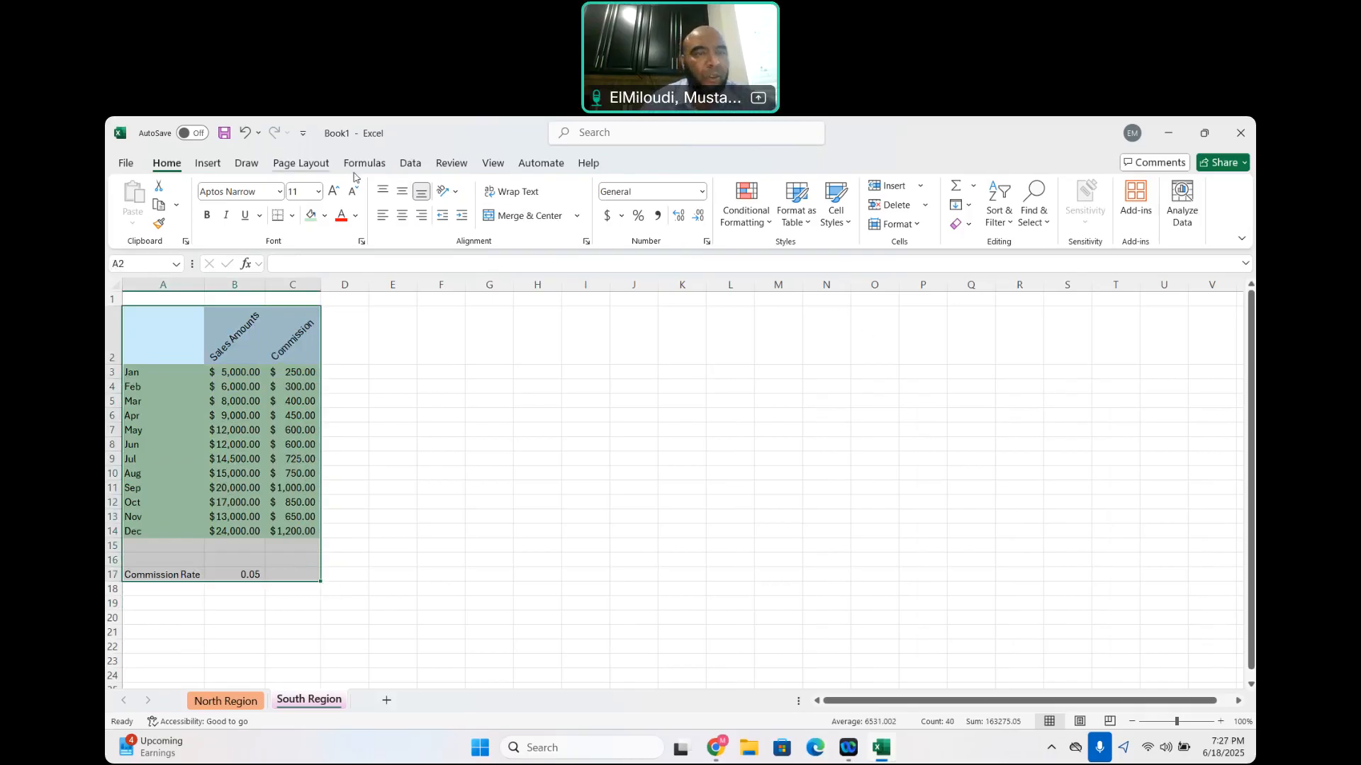
pyautogui.click(292, 164)
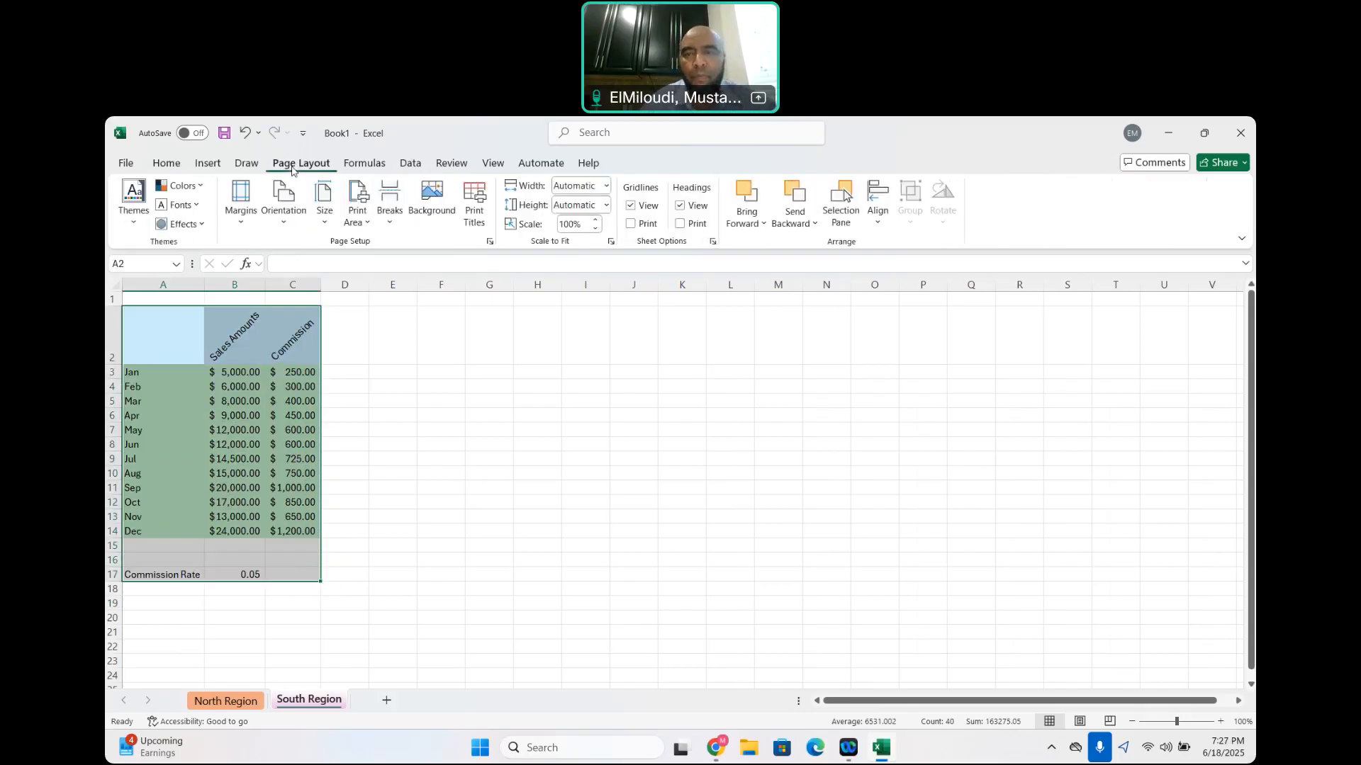
pyautogui.click(168, 167)
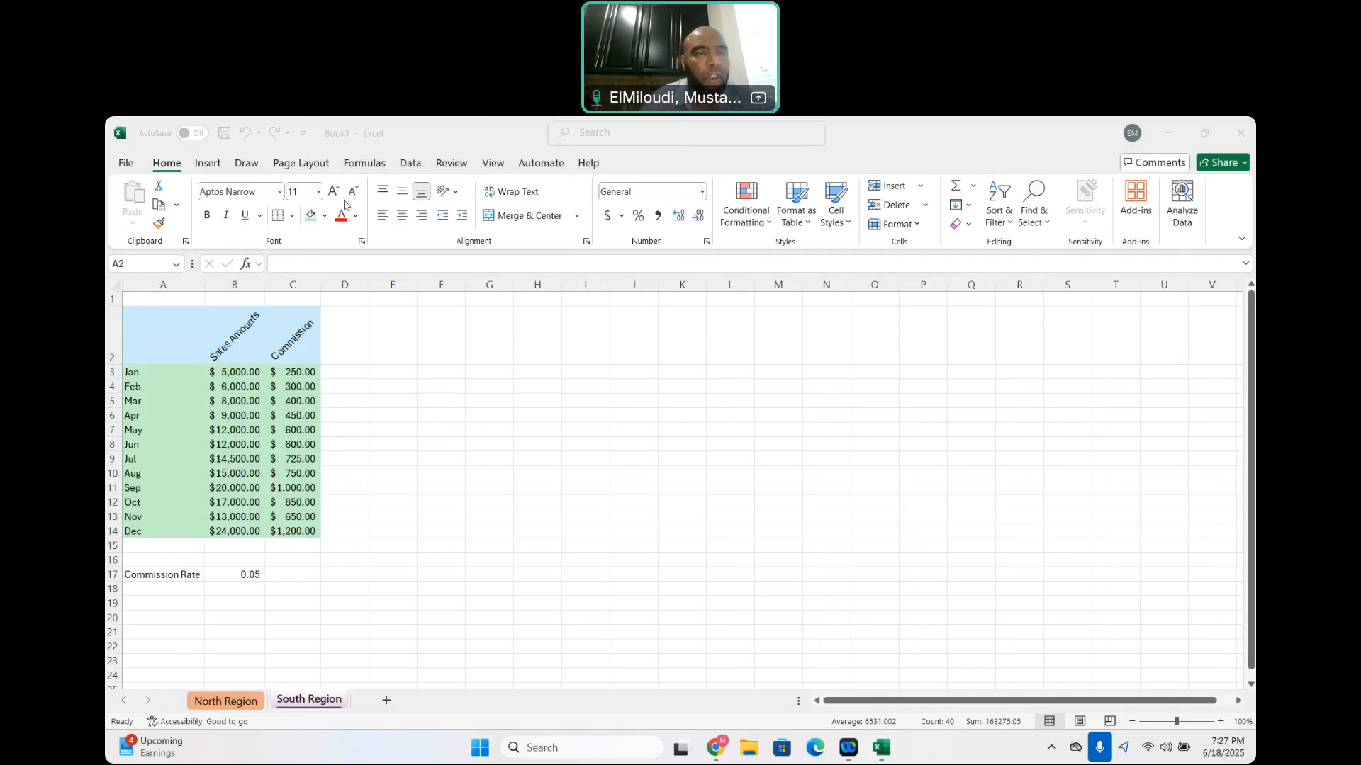
pyautogui.click(490, 165)
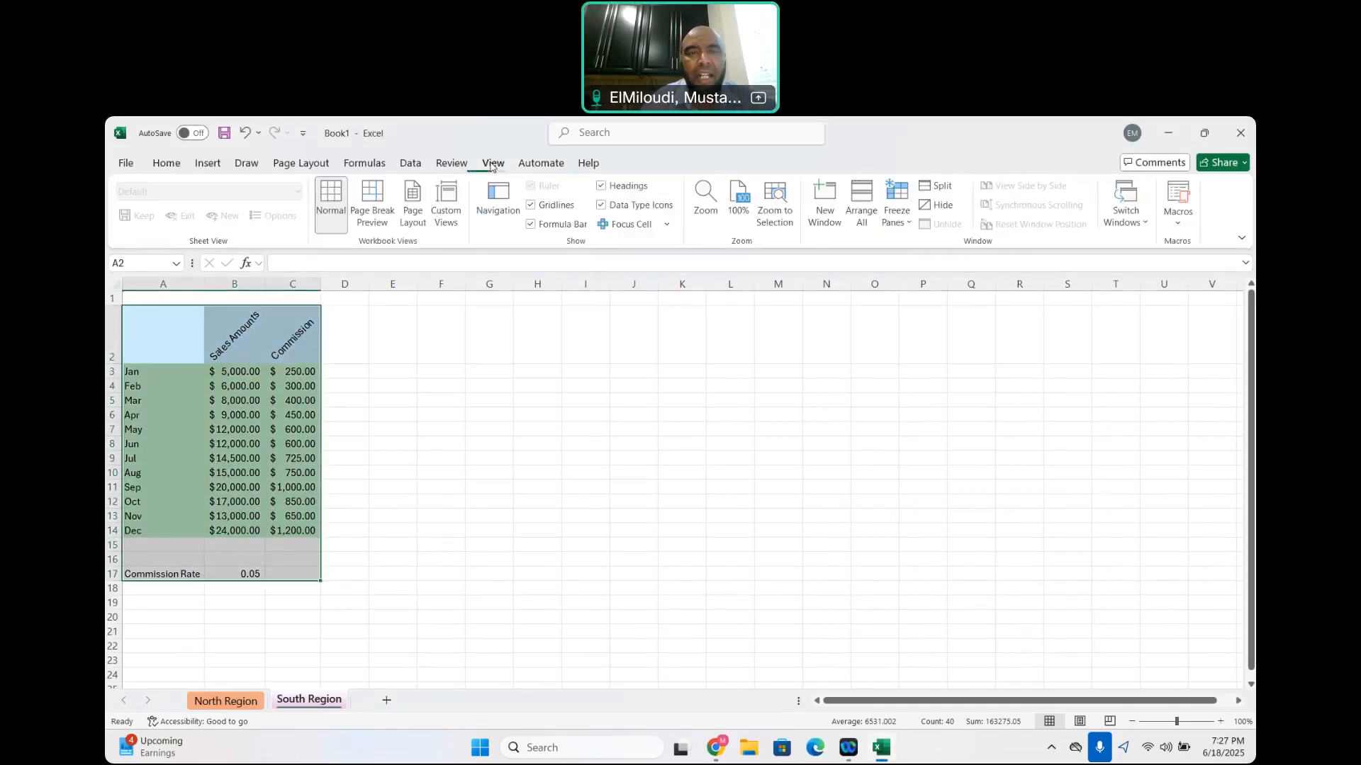
pyautogui.click(908, 228)
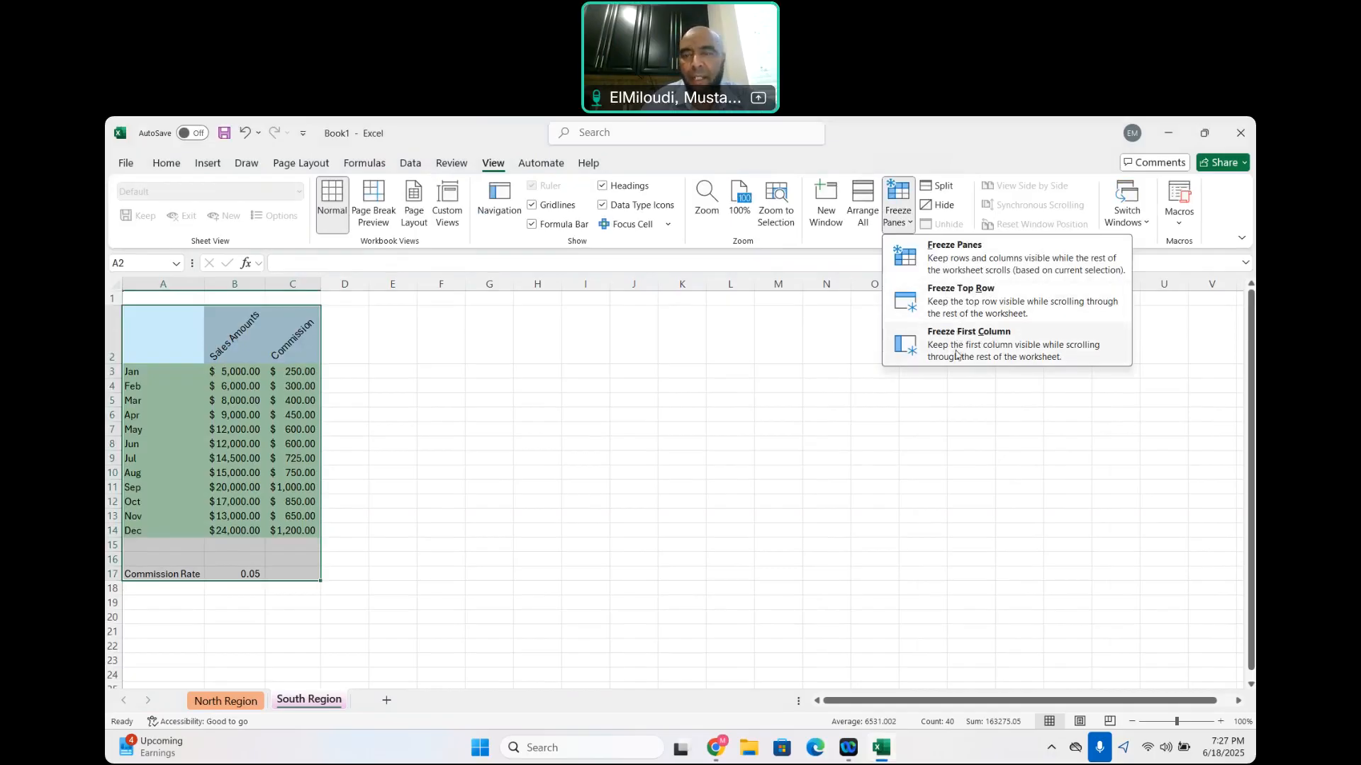
pyautogui.click(962, 306)
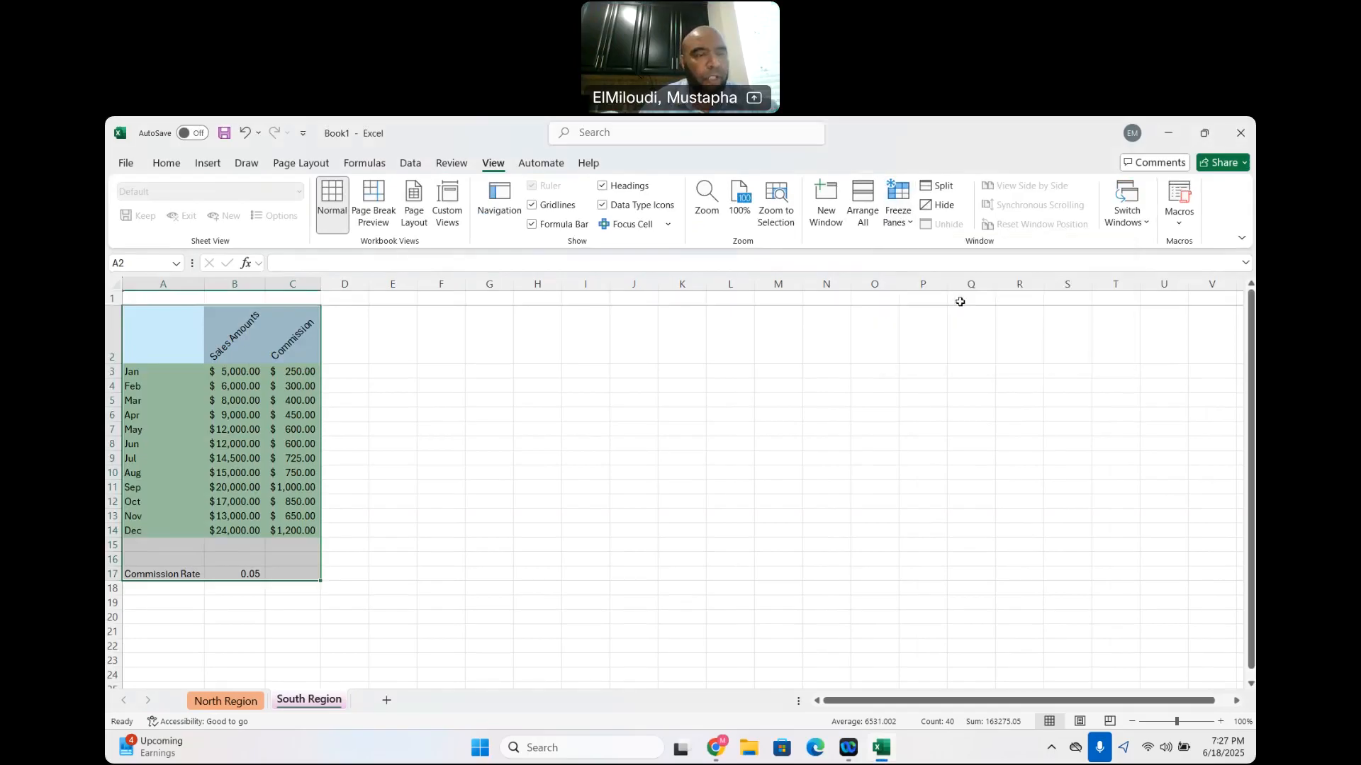
# Check the frozen top row by moving down and back up the South Region sheet
pyautogui.scroll(-1, 385, 571)
pyautogui.scroll(1, 385, 571)
pyautogui.scroll(-3, 384, 571)
pyautogui.scroll(3, 385, 572)
pyautogui.scroll(2, 385, 571)
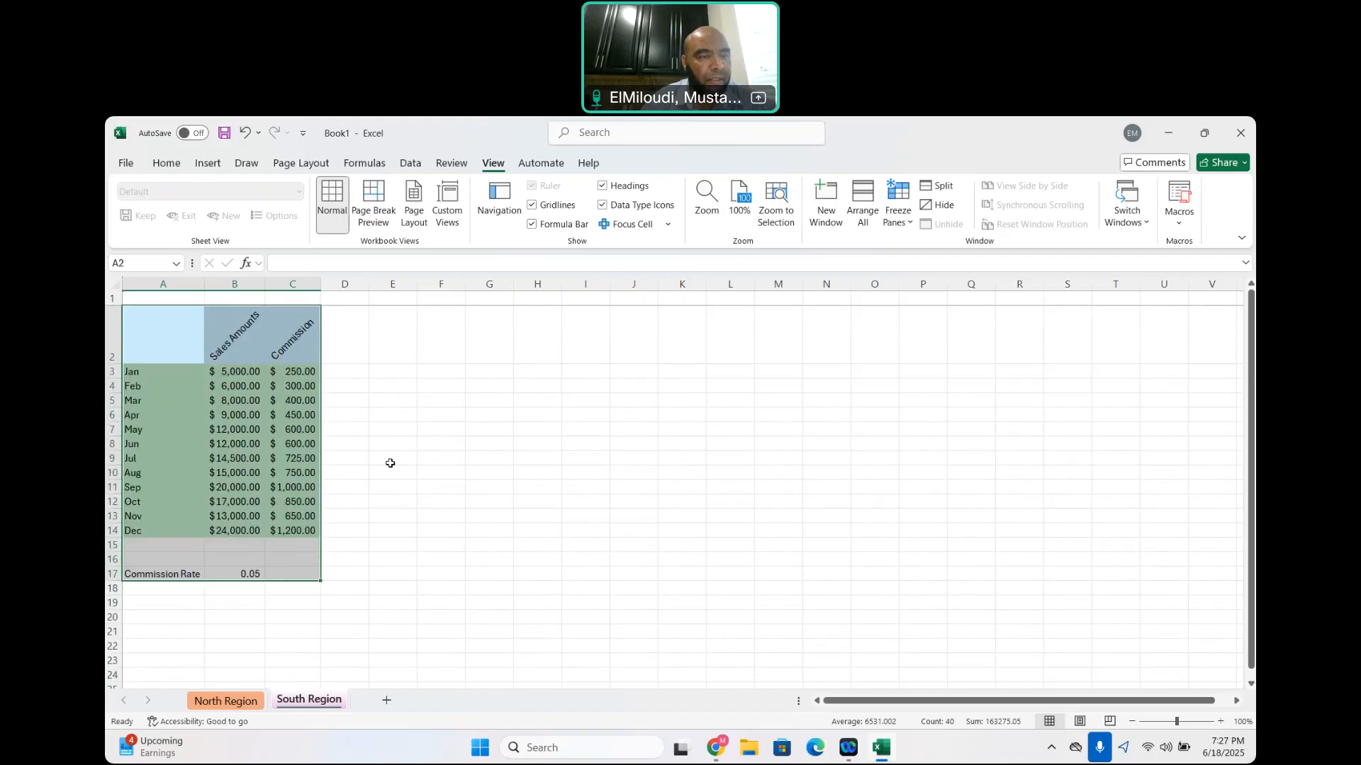
pyautogui.scroll(-2, 390, 463)
pyautogui.scroll(2, 390, 463)
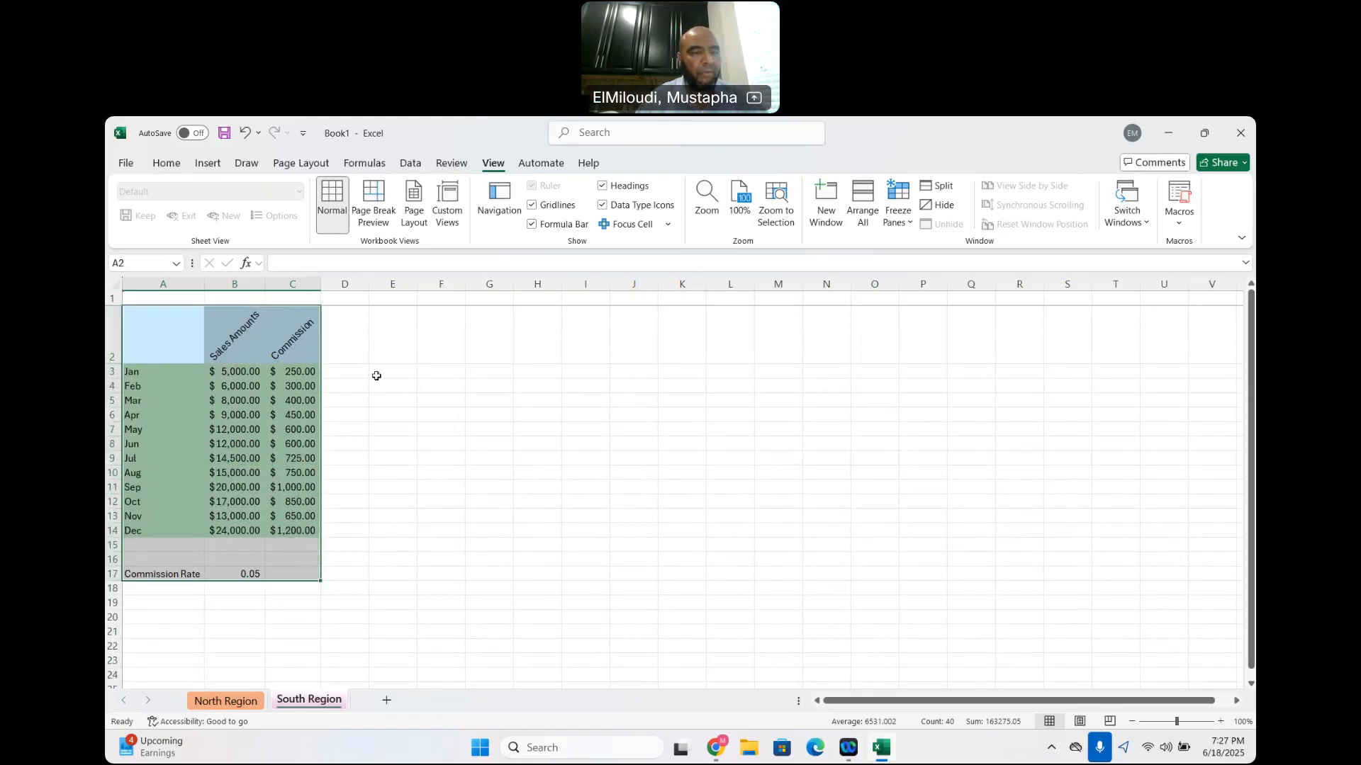
# Select only the table range A2:C14, apply Freeze Top Row and check how the rows move beneath it
pyautogui.click(376, 373)
pyautogui.moveTo(158, 329); pyautogui.dragTo(294, 531)
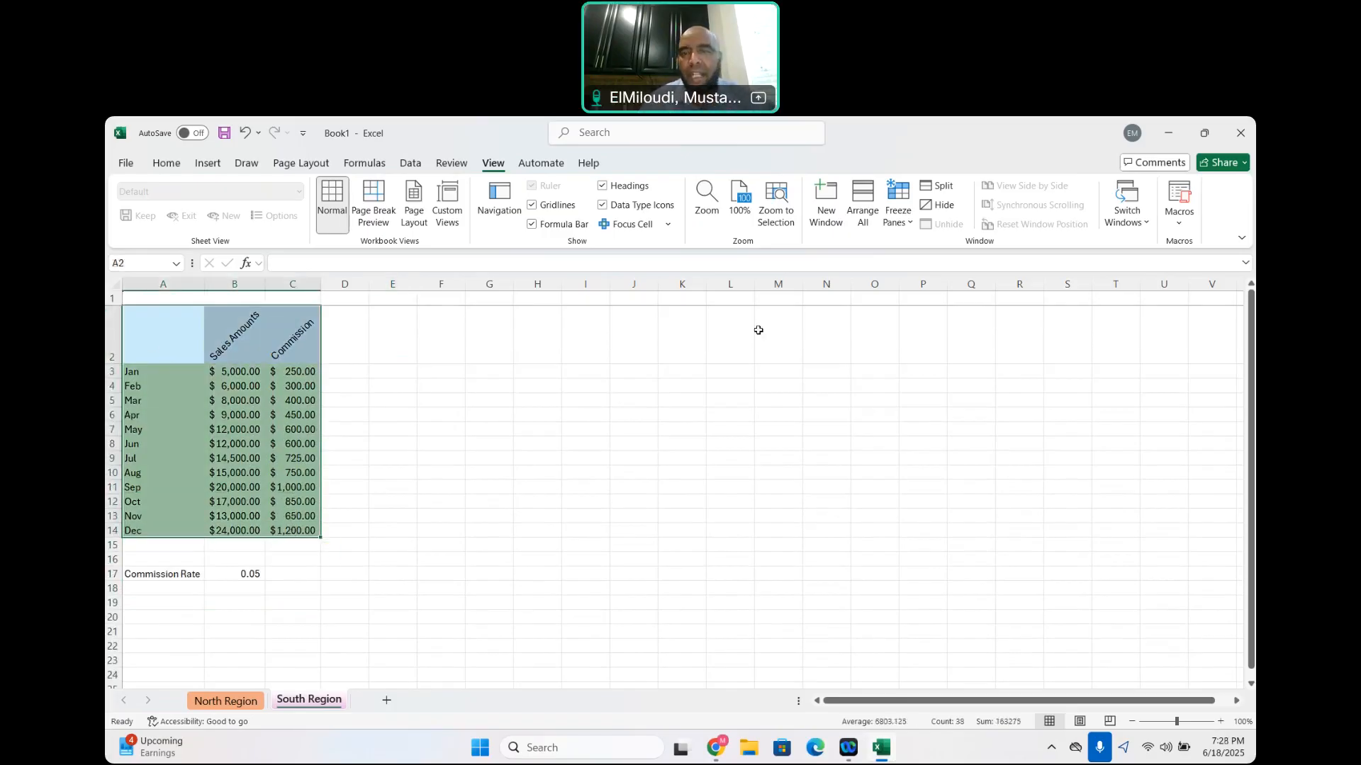
pyautogui.click(898, 213)
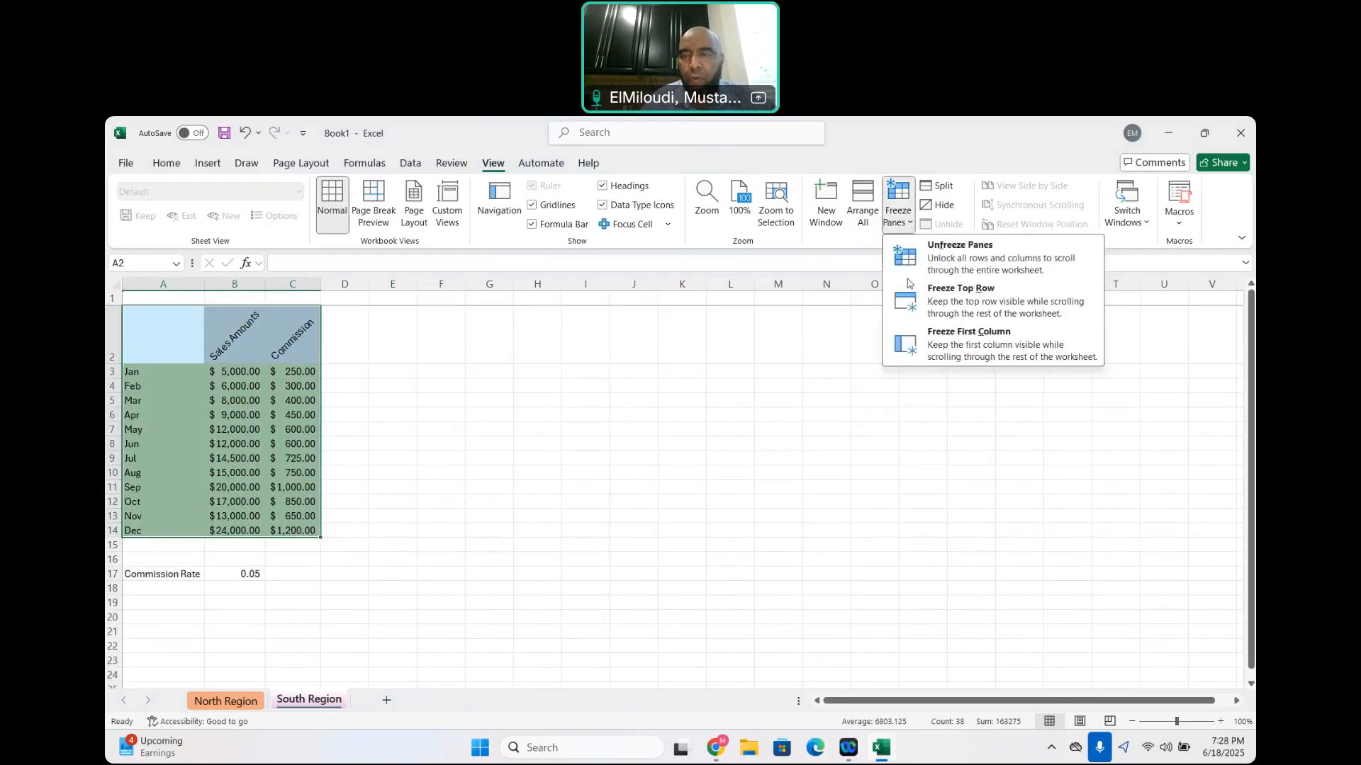
pyautogui.click(969, 296)
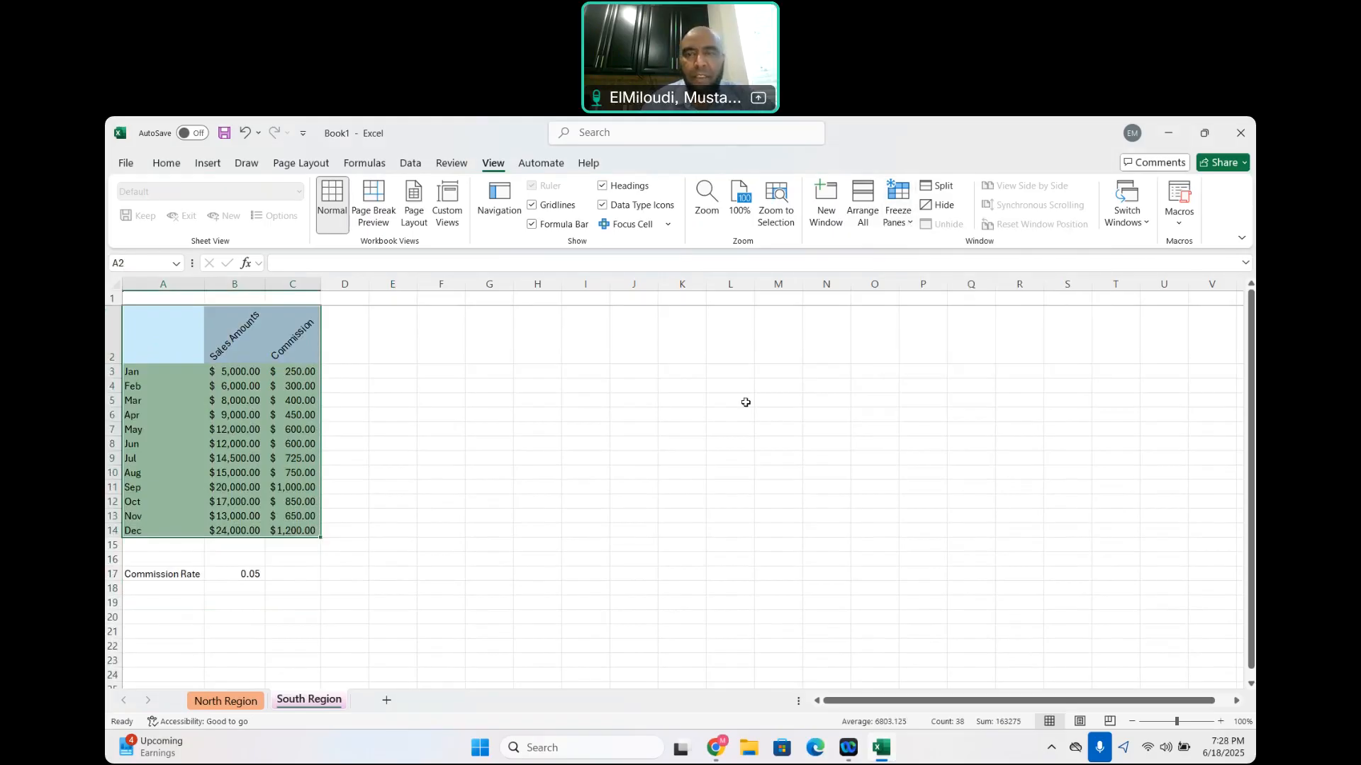
pyautogui.scroll(-3, 421, 537)
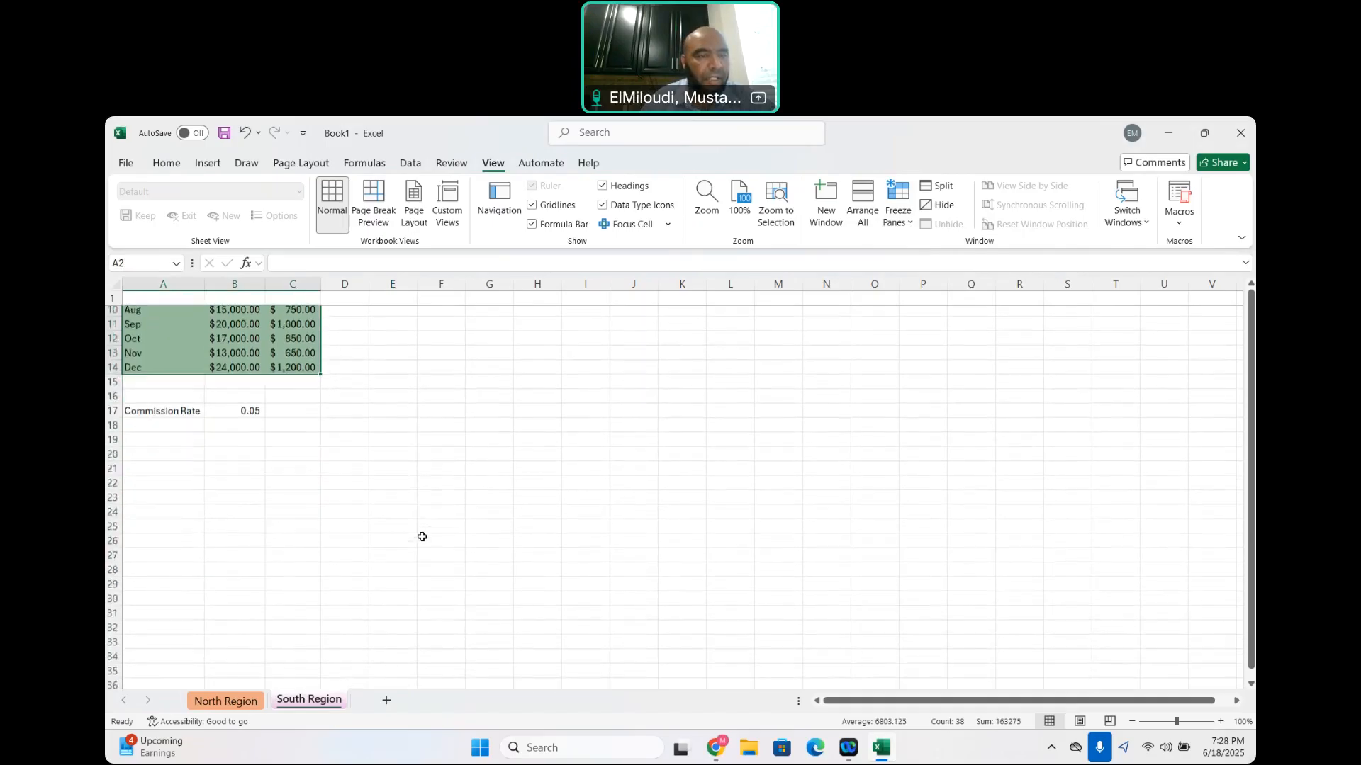
pyautogui.scroll(3, 422, 537)
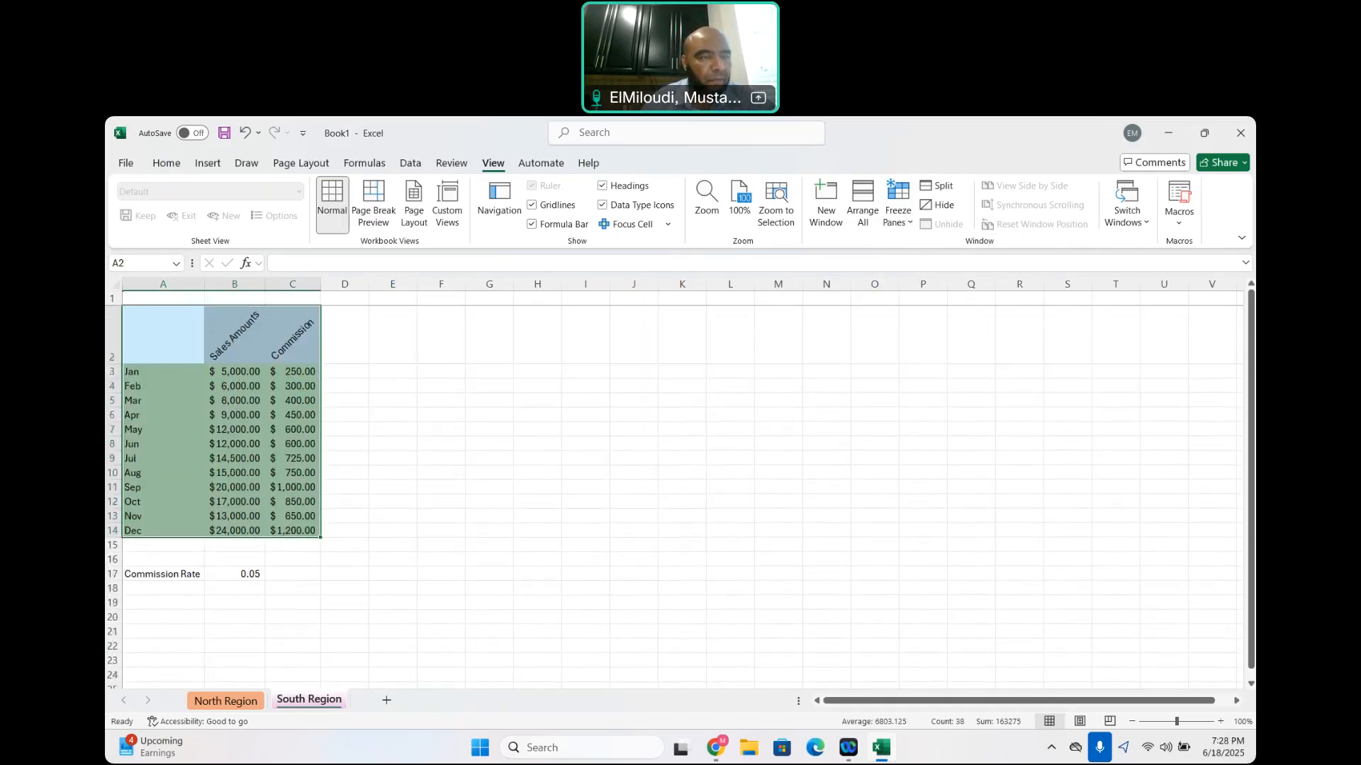
# Reselect the monthly table A2:C14, reapply Freeze Top Row and test whether the header row stays in place
pyautogui.moveTo(157, 325); pyautogui.dragTo(294, 532)
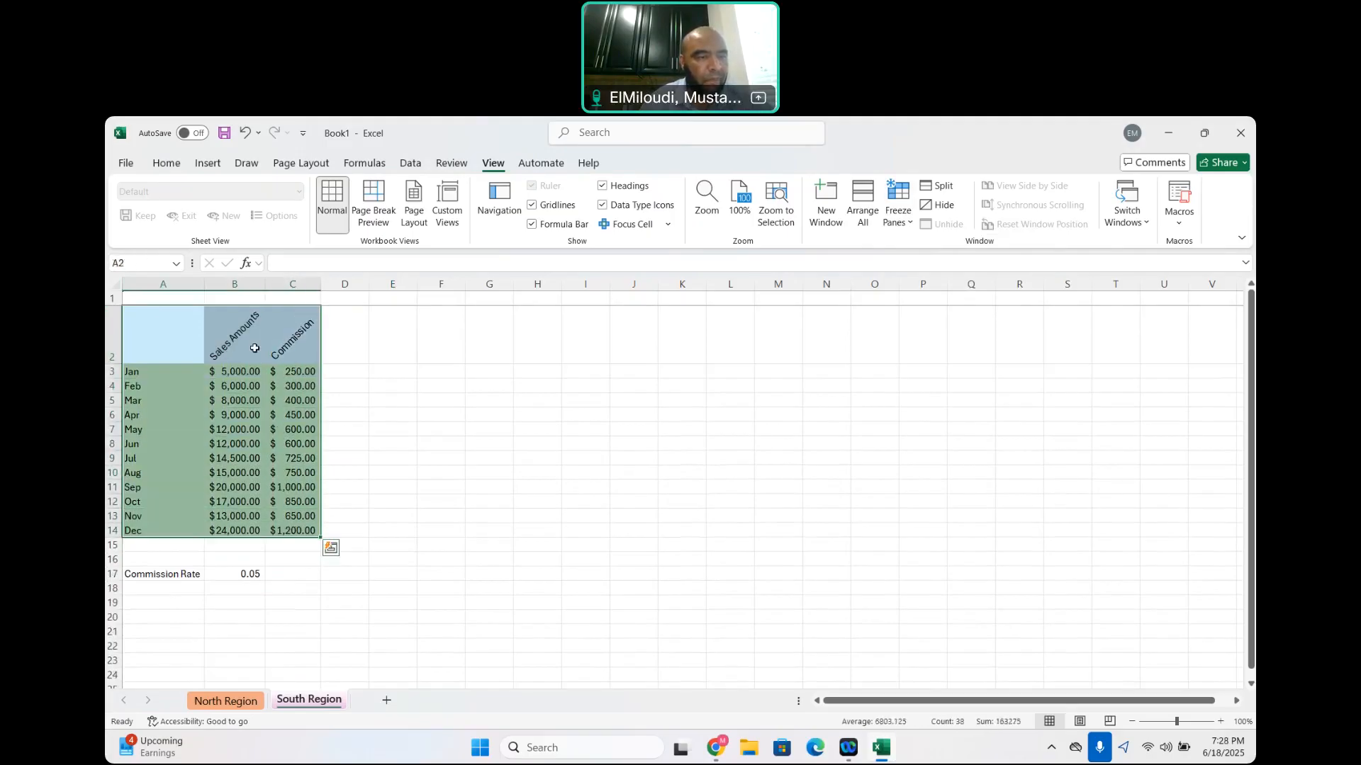
pyautogui.click(169, 331)
pyautogui.moveTo(168, 331); pyautogui.dragTo(283, 531)
pyautogui.moveTo(141, 305); pyautogui.dragTo(141, 304)
pyautogui.click(358, 372)
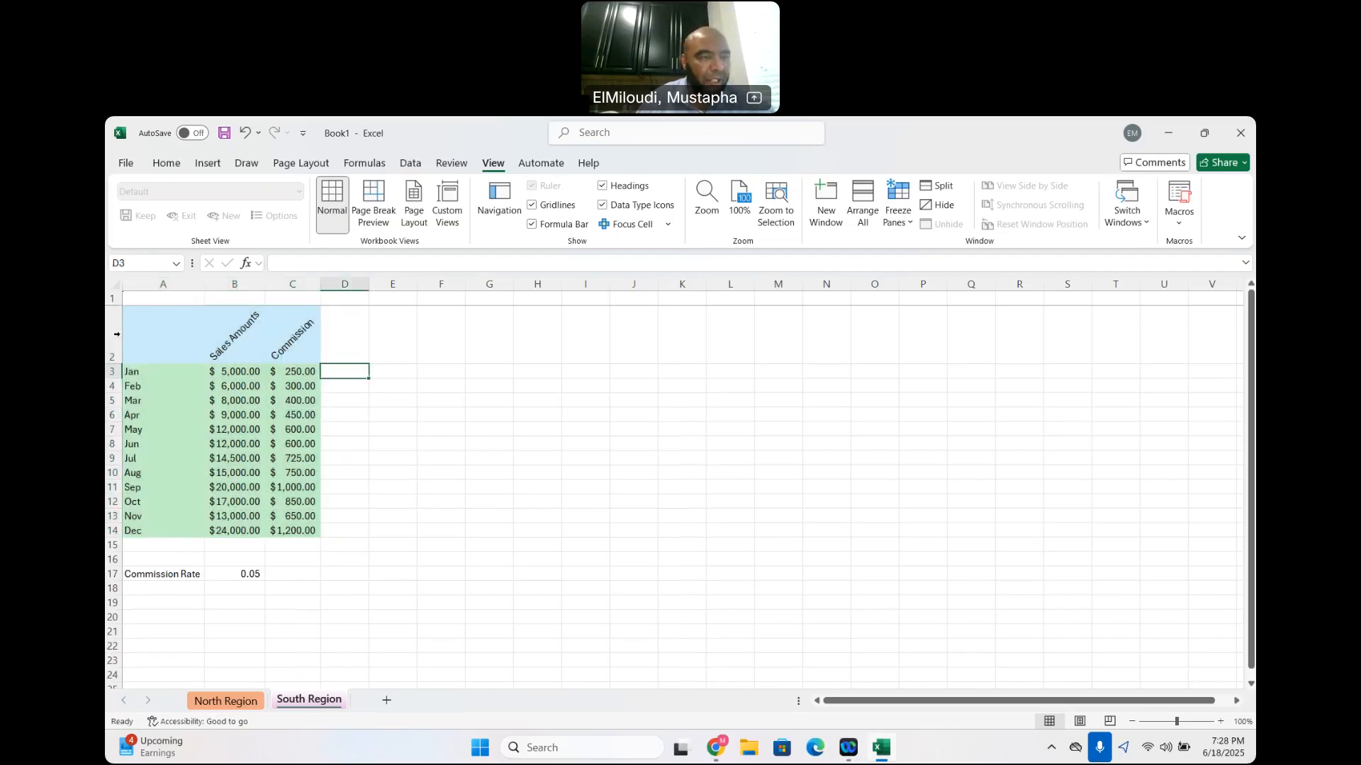
pyautogui.moveTo(140, 325)
pyautogui.mouseDown()
pyautogui.moveTo(230, 344)
pyautogui.moveTo(294, 544)
pyautogui.moveTo(295, 533)
pyautogui.mouseUp()
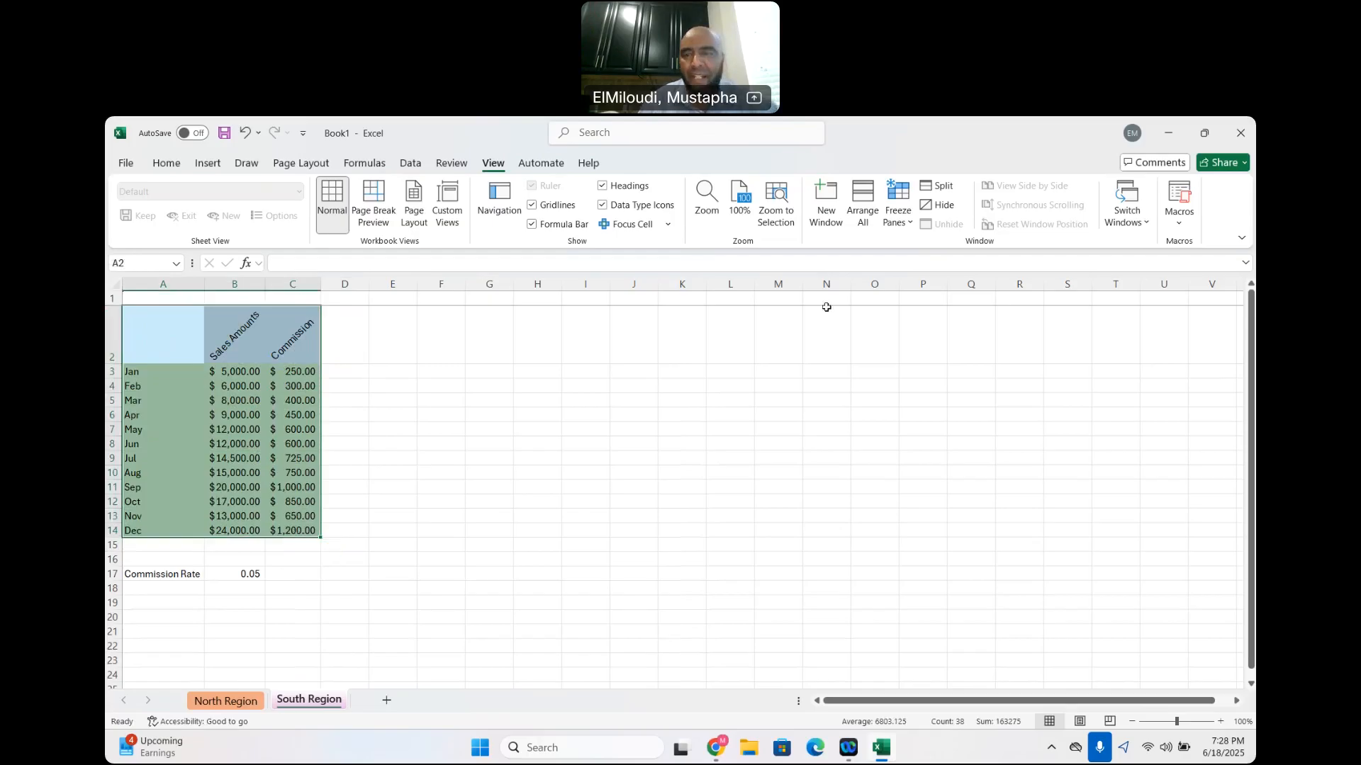
pyautogui.click(908, 224)
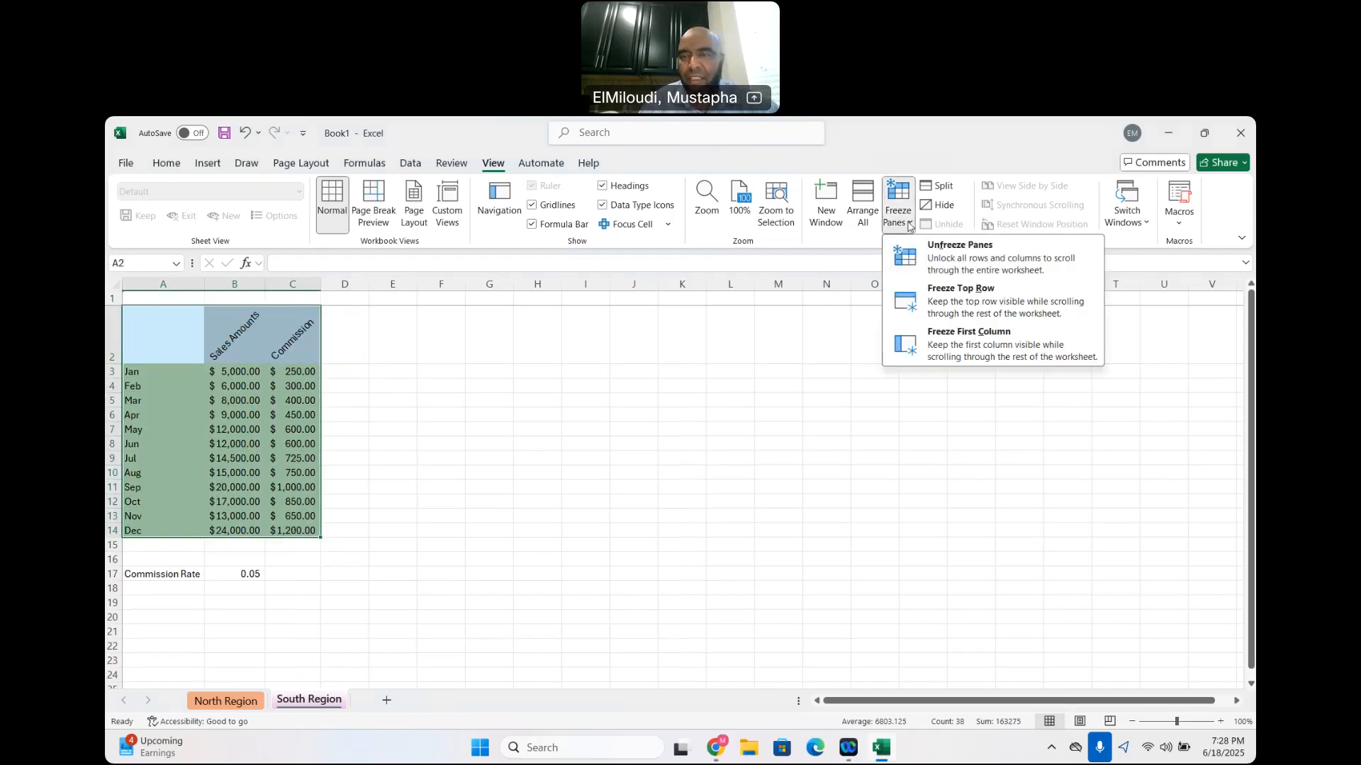
pyautogui.click(957, 307)
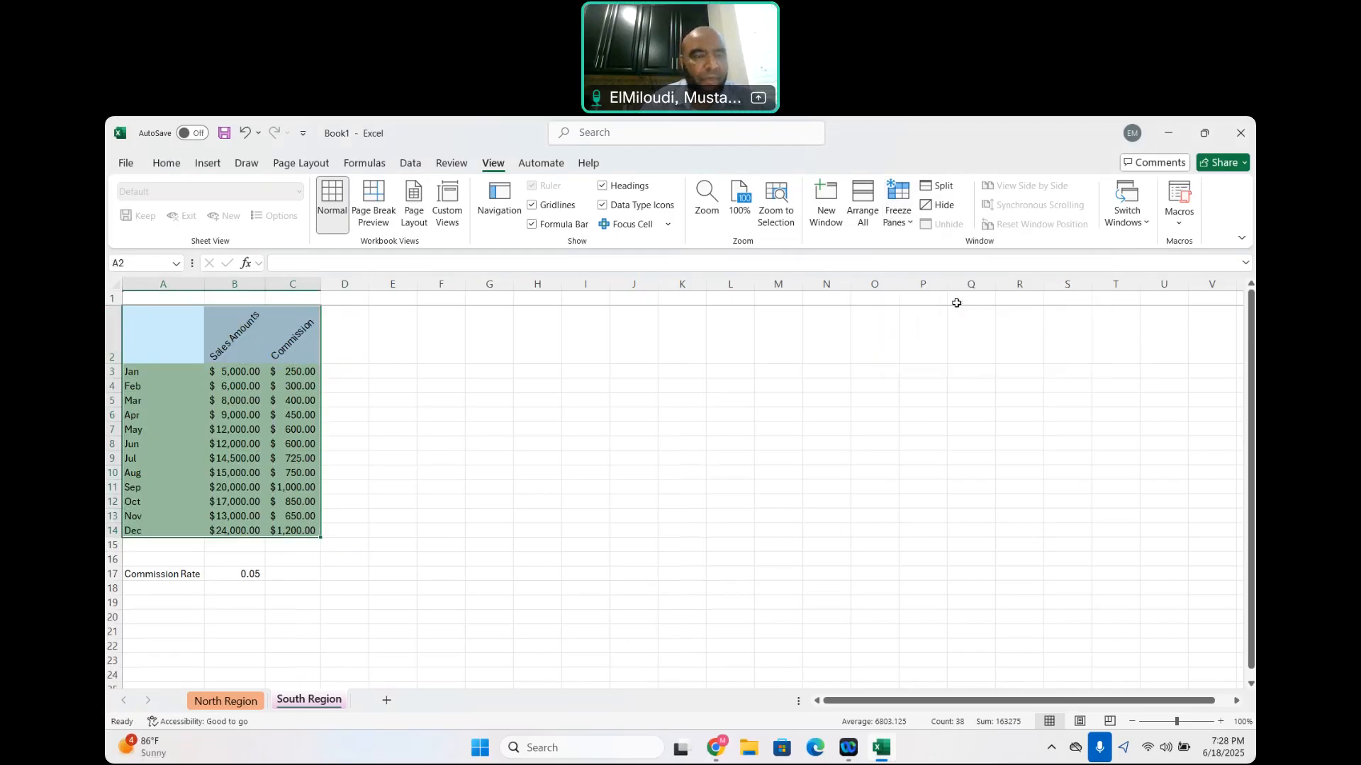
pyautogui.scroll(-2, 406, 563)
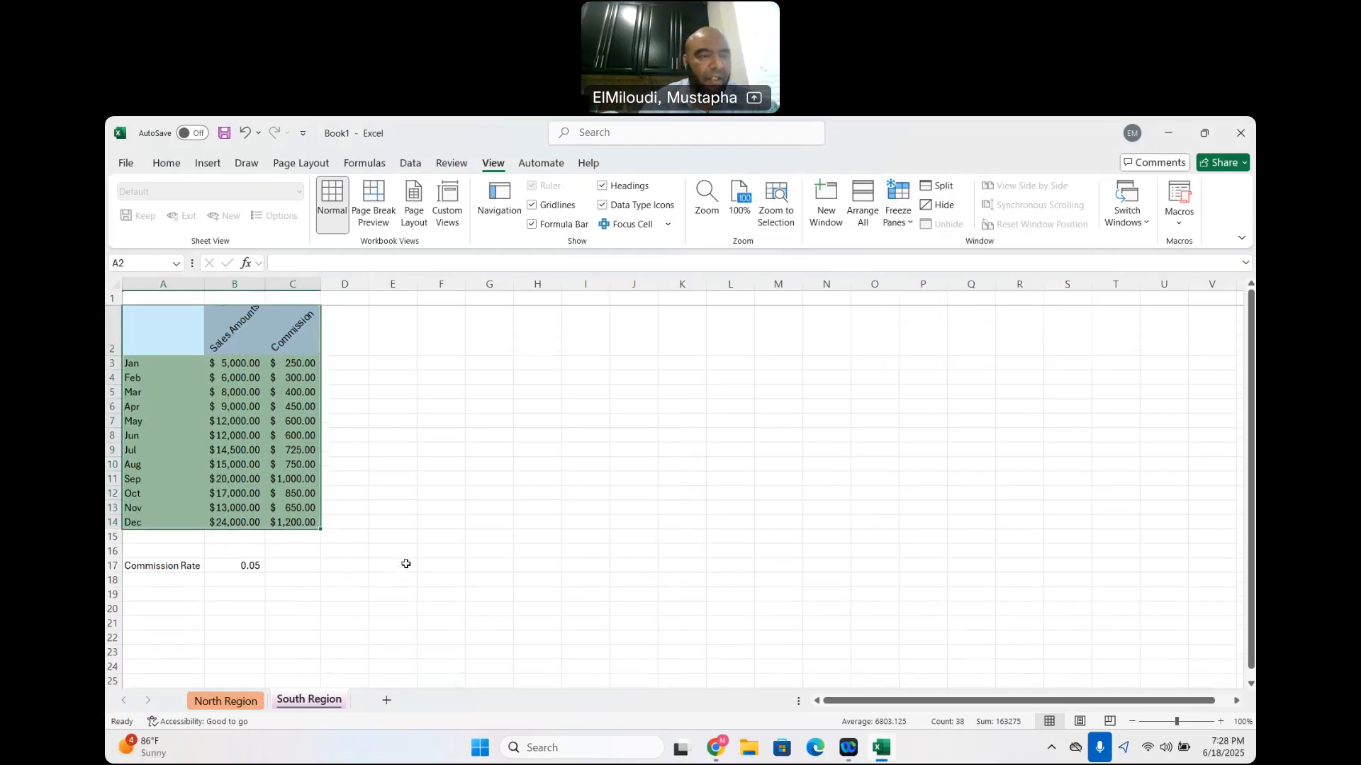
pyautogui.scroll(2, 405, 564)
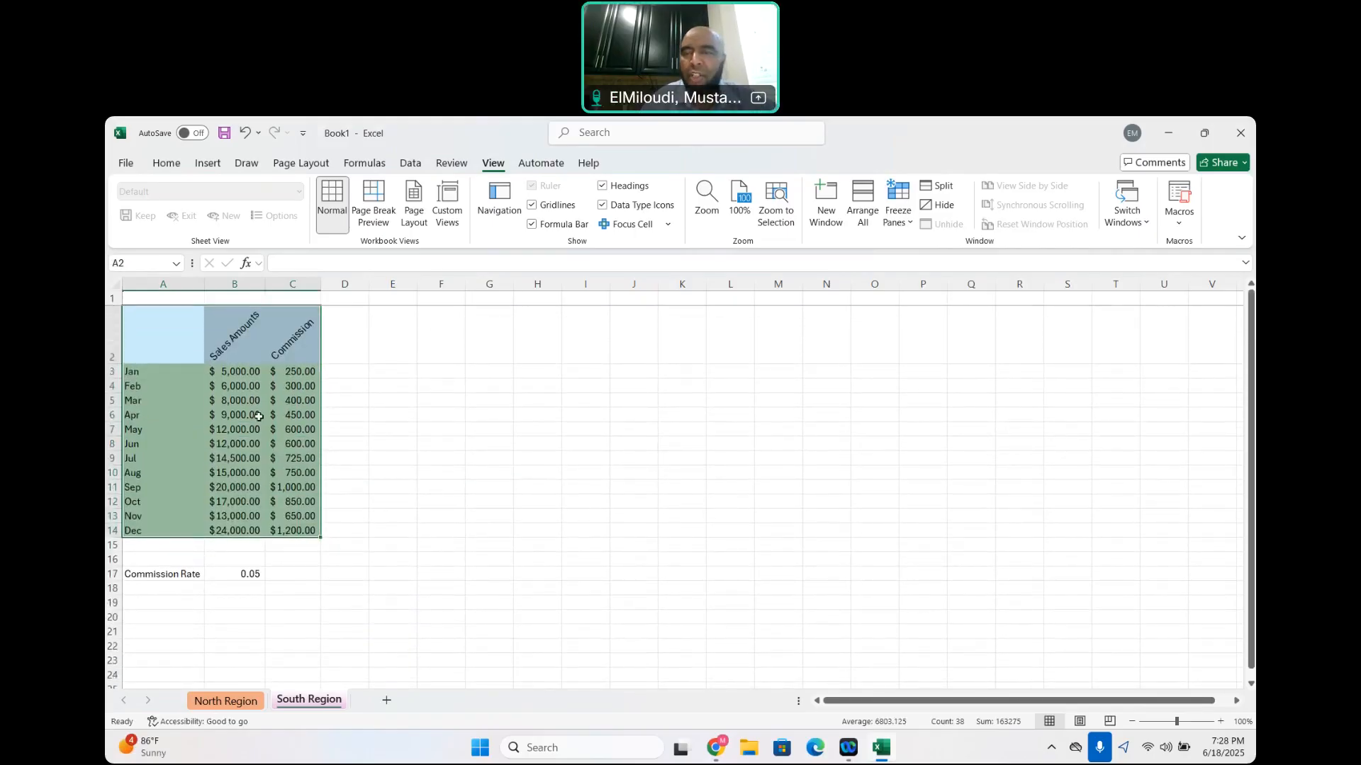
# Freeze the first column with A2:C14 selected, and check the month names while viewing the columns sideways
pyautogui.moveTo(170, 334); pyautogui.dragTo(291, 530)
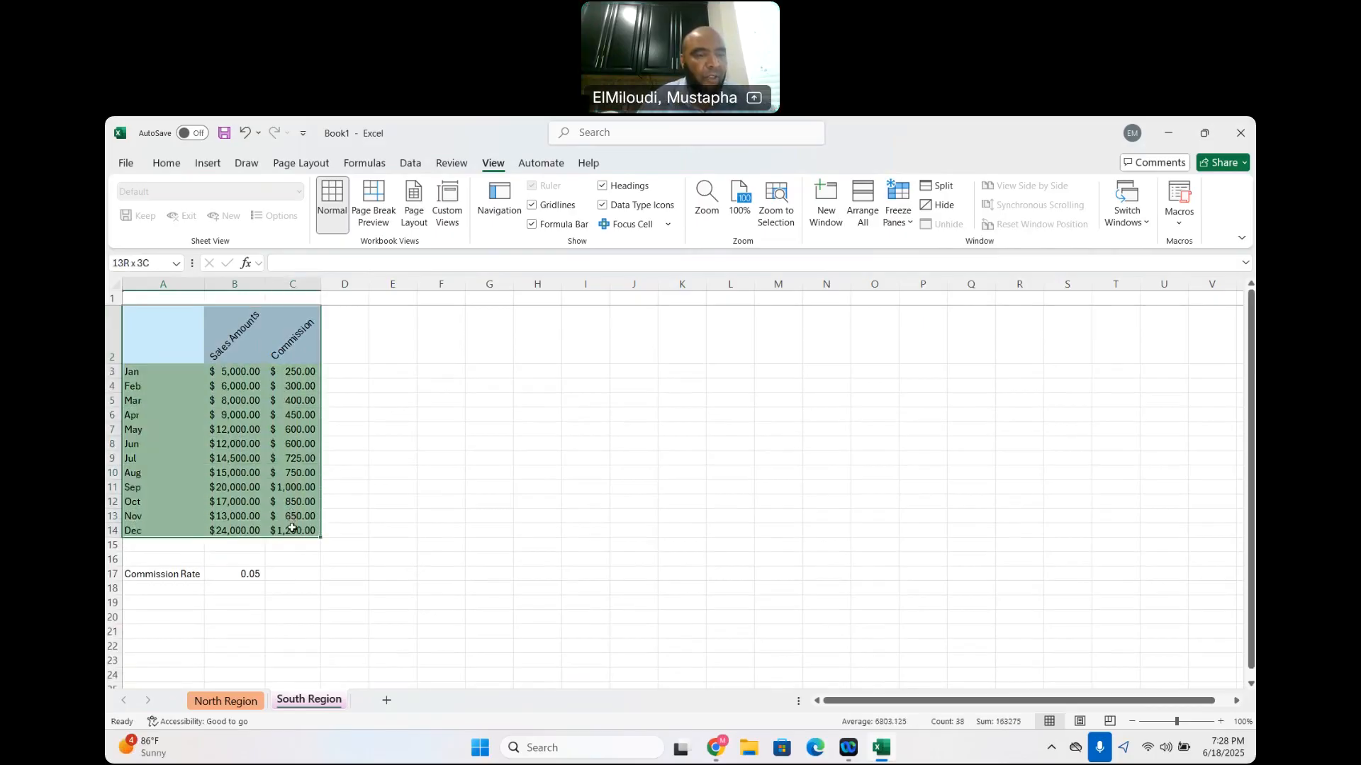
pyautogui.click(907, 225)
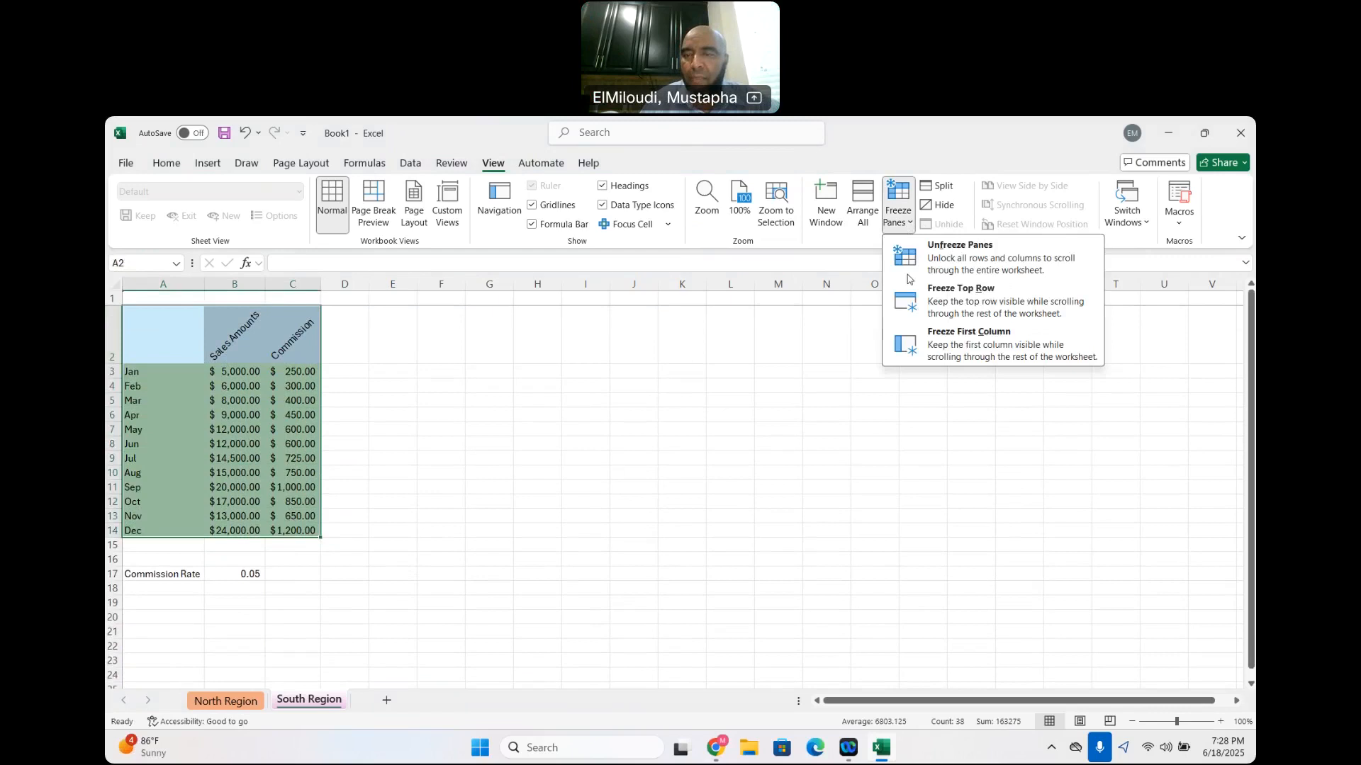
pyautogui.click(973, 343)
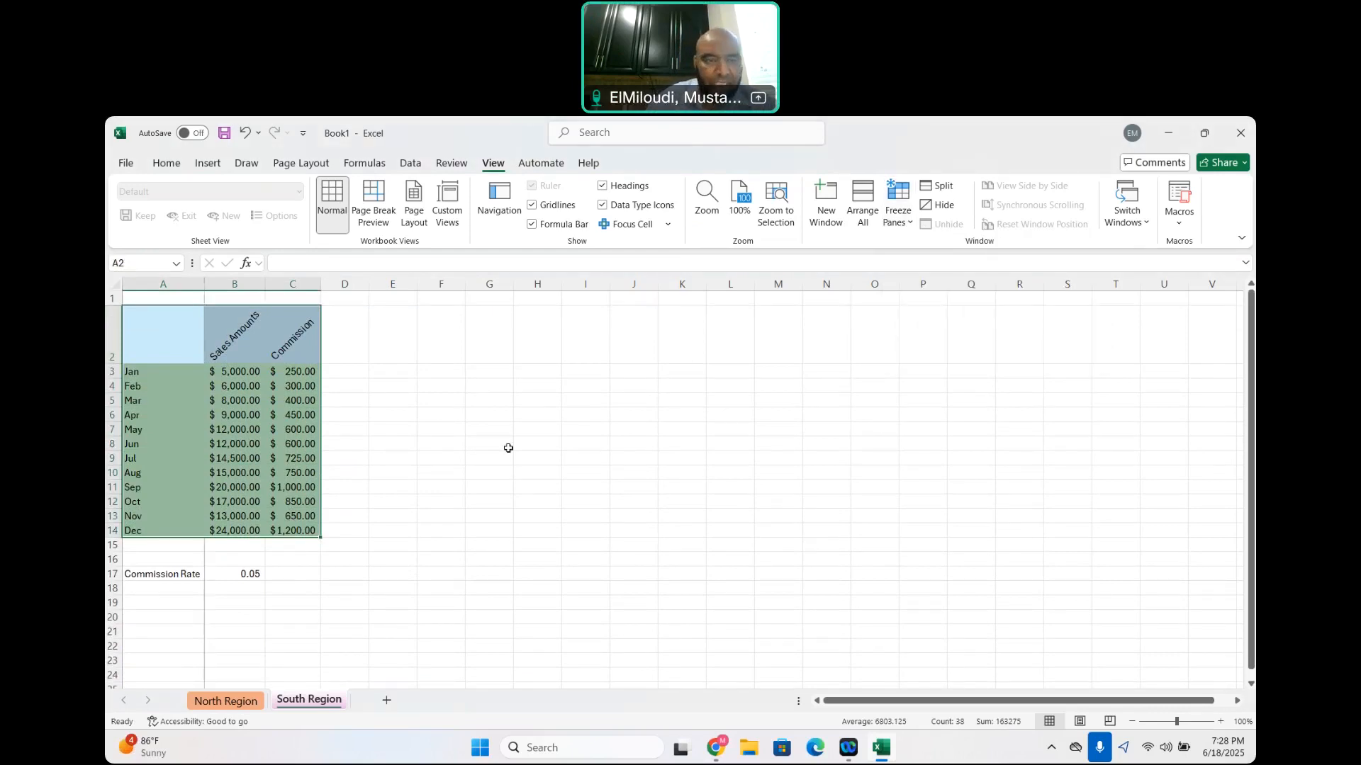
pyautogui.hscroll(3, 508, 448)
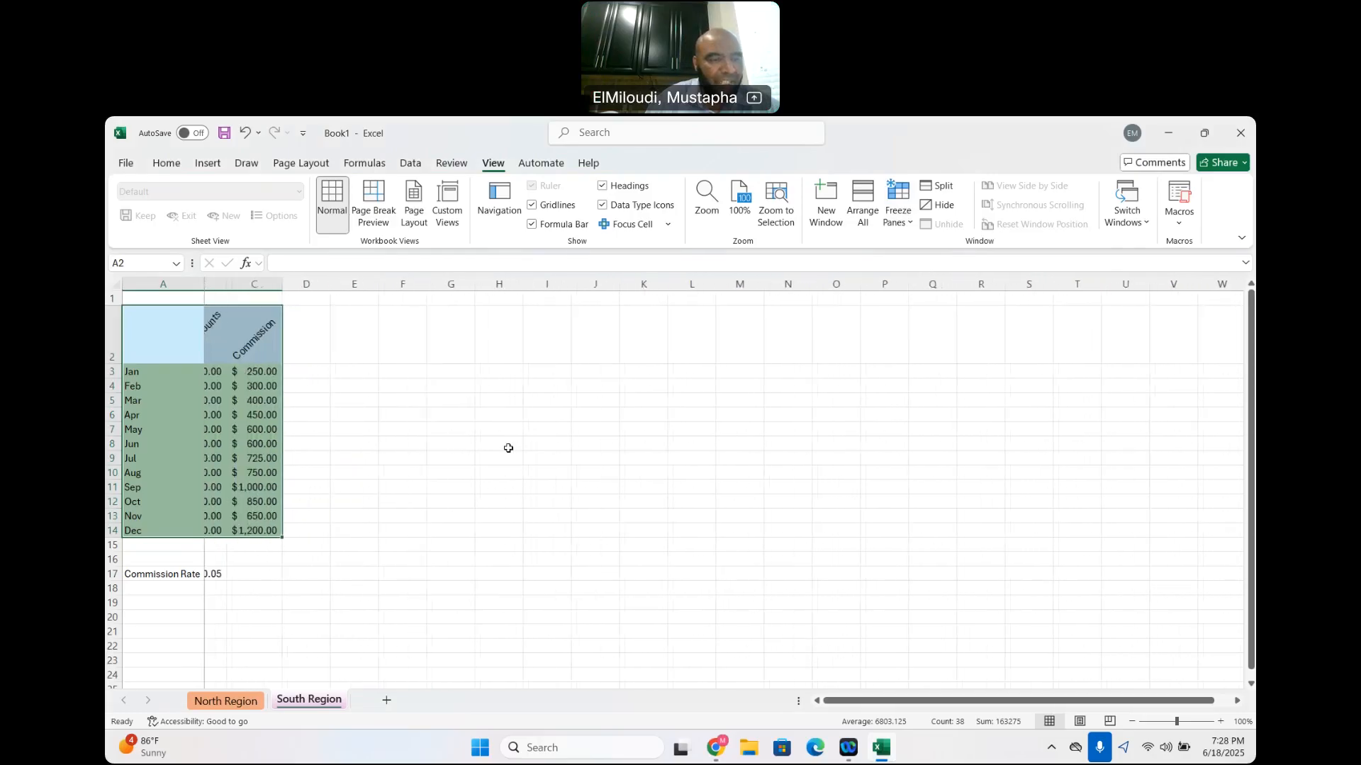
pyautogui.hscroll(-3, 508, 448)
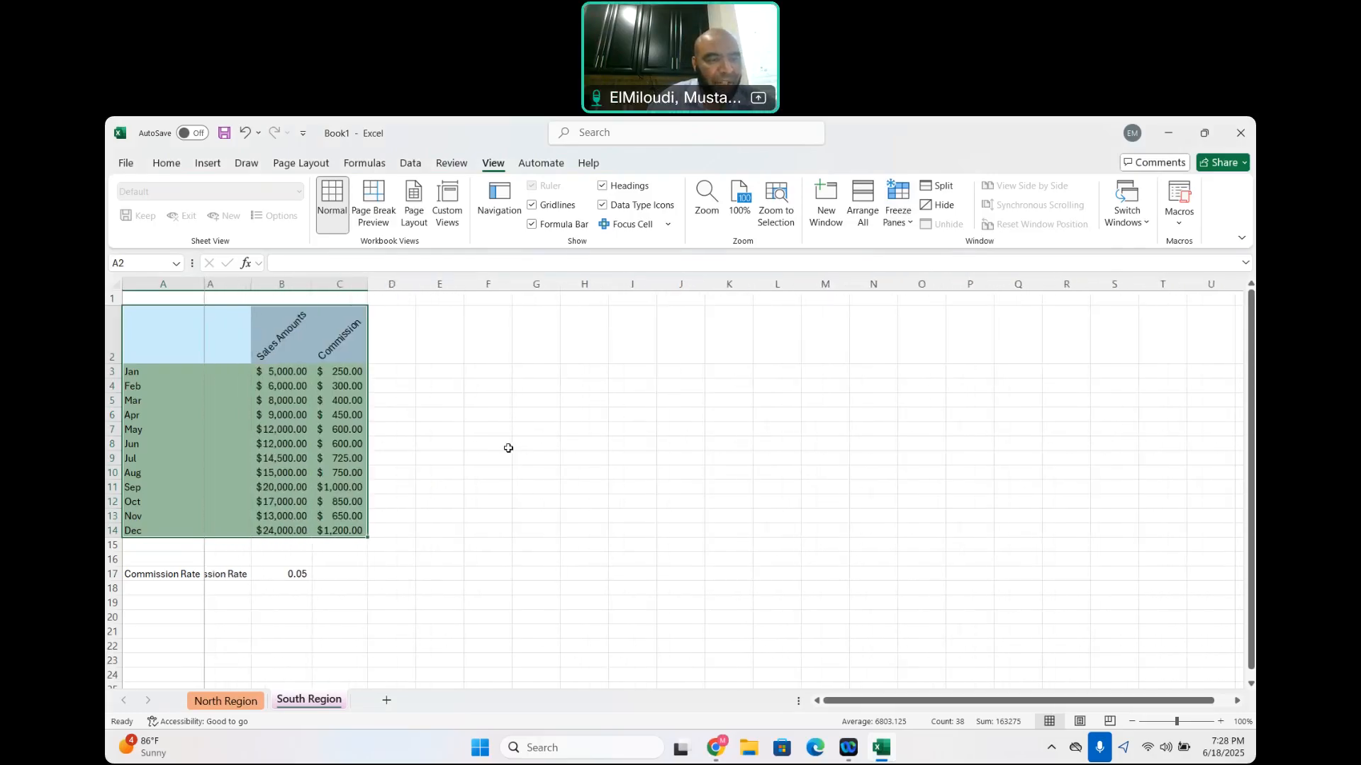
pyautogui.hscroll(-1, 508, 448)
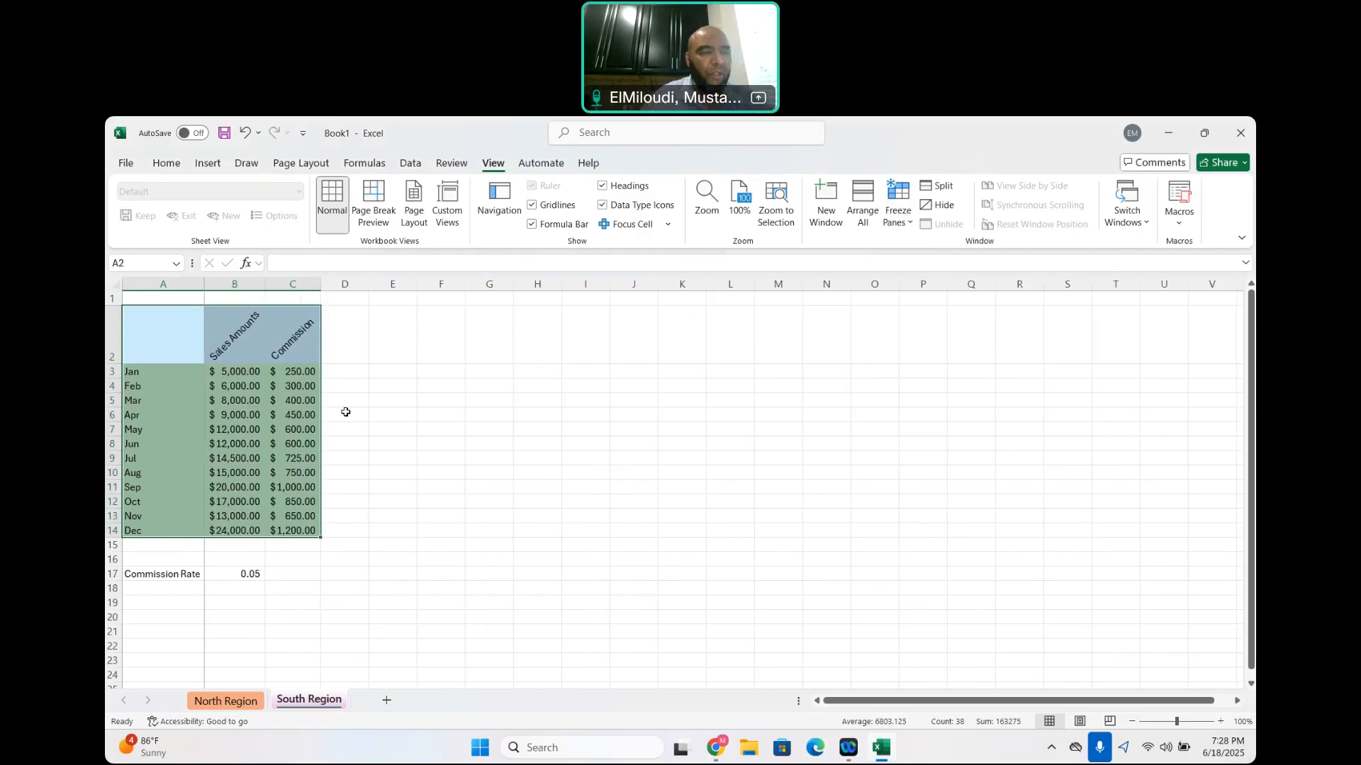
# Select the table A2:C14 and unfreeze all panes on the South Region sheet
pyautogui.click(414, 352)
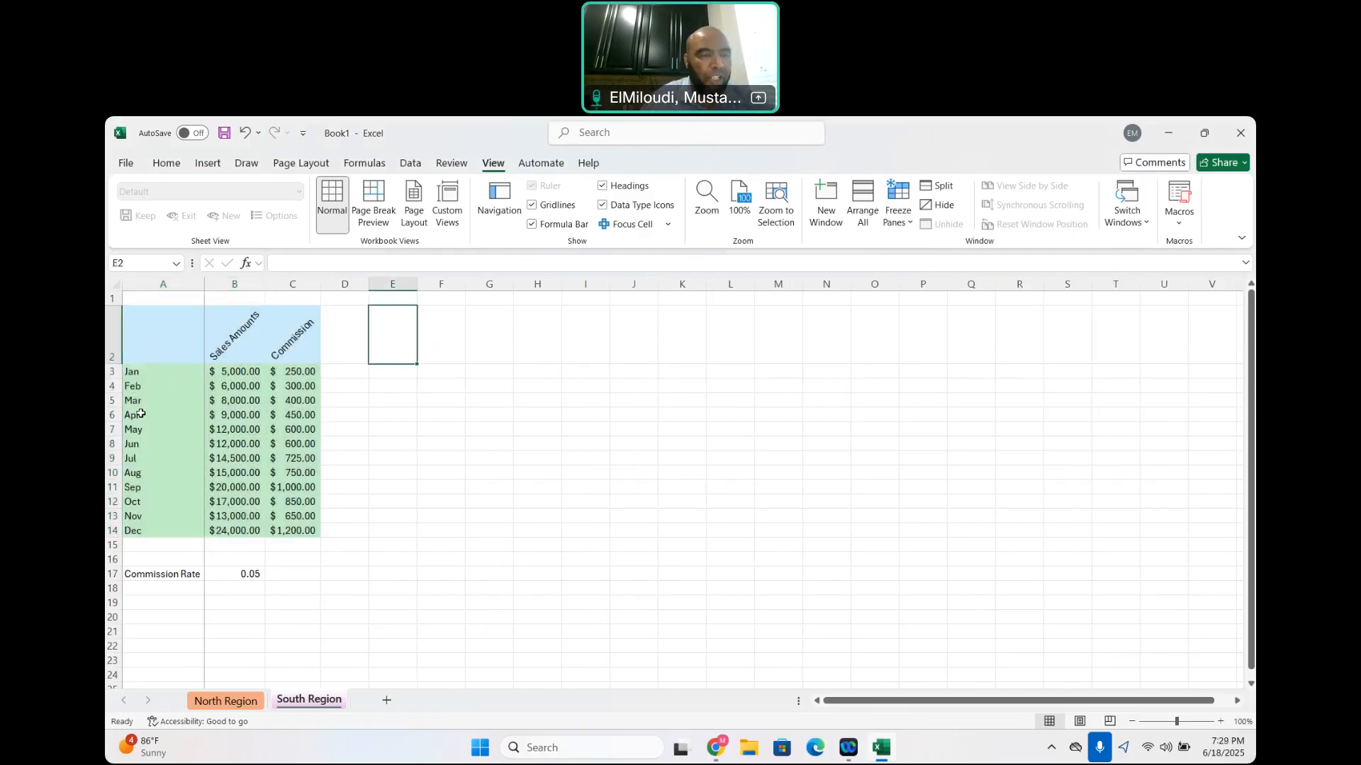
pyautogui.moveTo(144, 347); pyautogui.dragTo(281, 532)
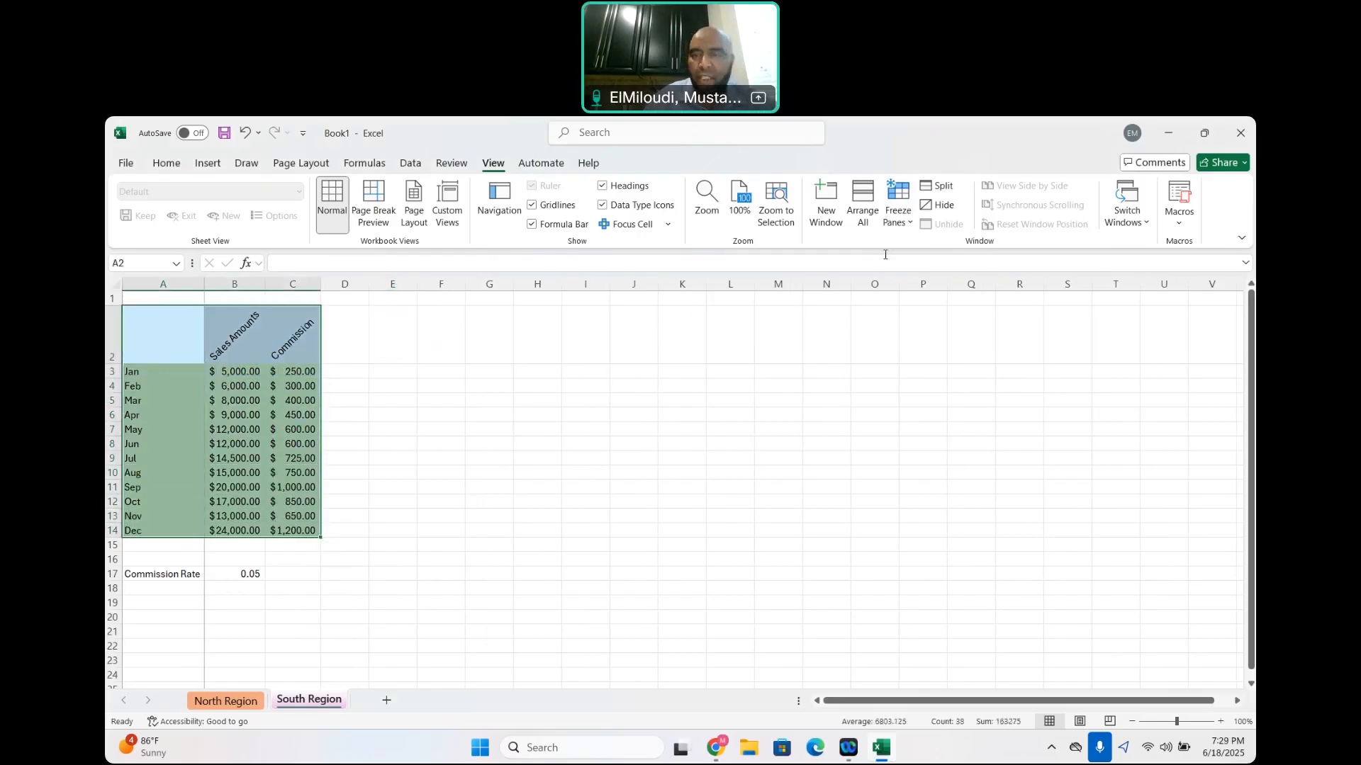
pyautogui.click(904, 220)
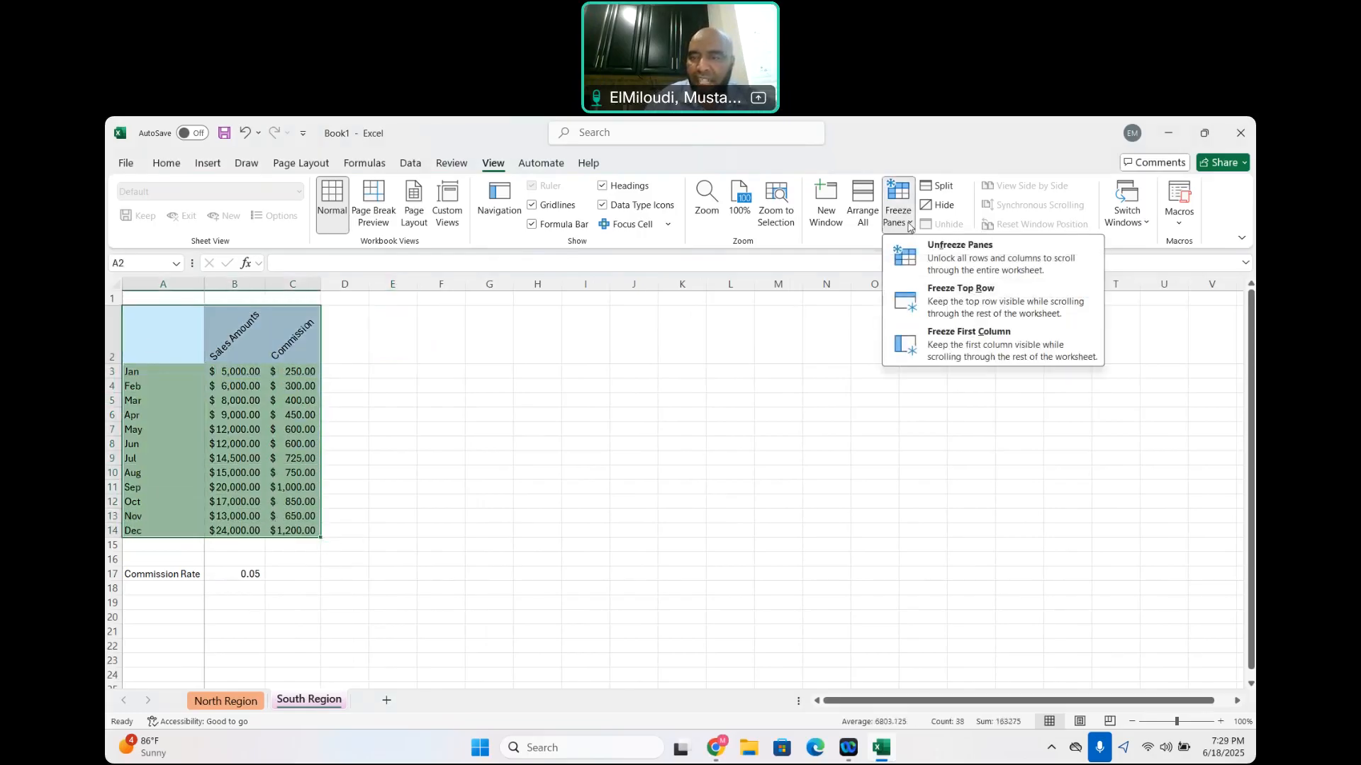
pyautogui.click(961, 251)
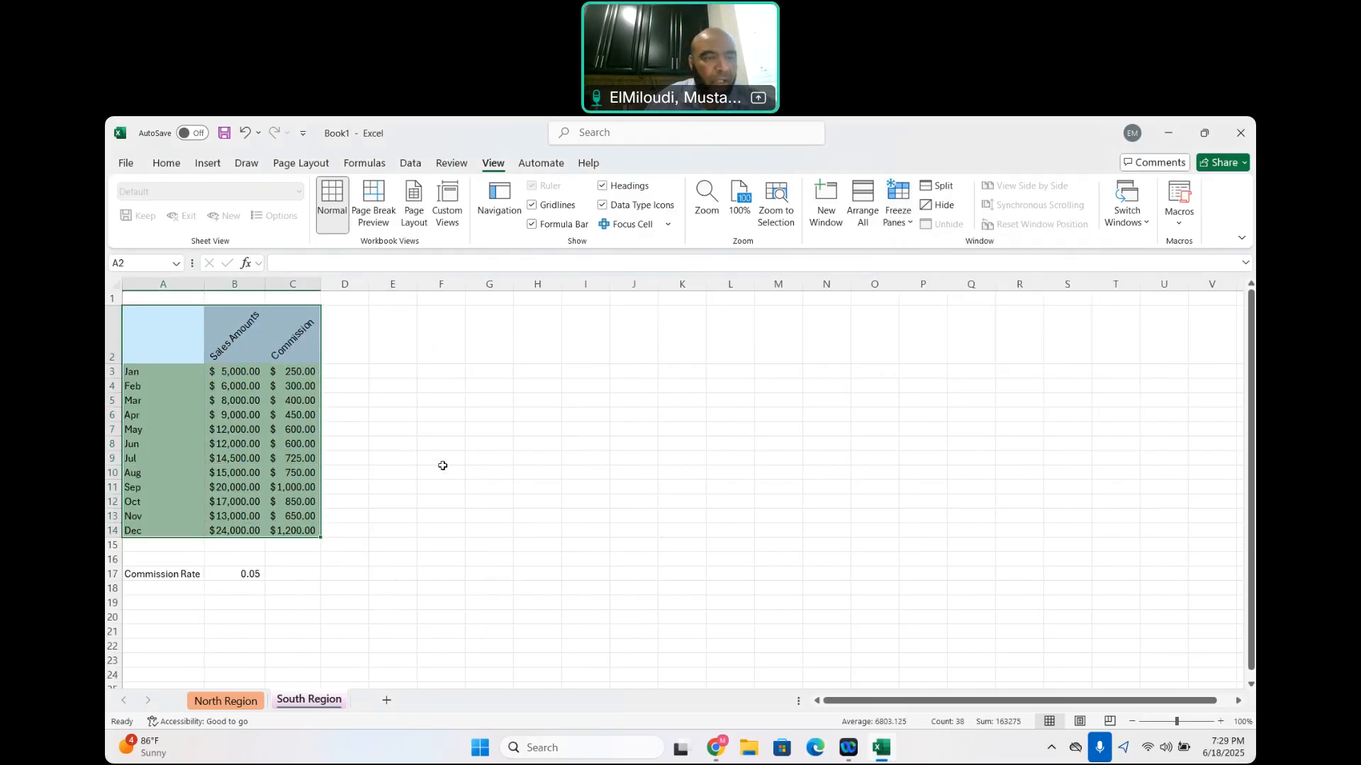
# With A2:C14 selected, freeze the first column and replace that freeze with Freeze Top Row
pyautogui.moveTo(161, 335); pyautogui.dragTo(288, 530)
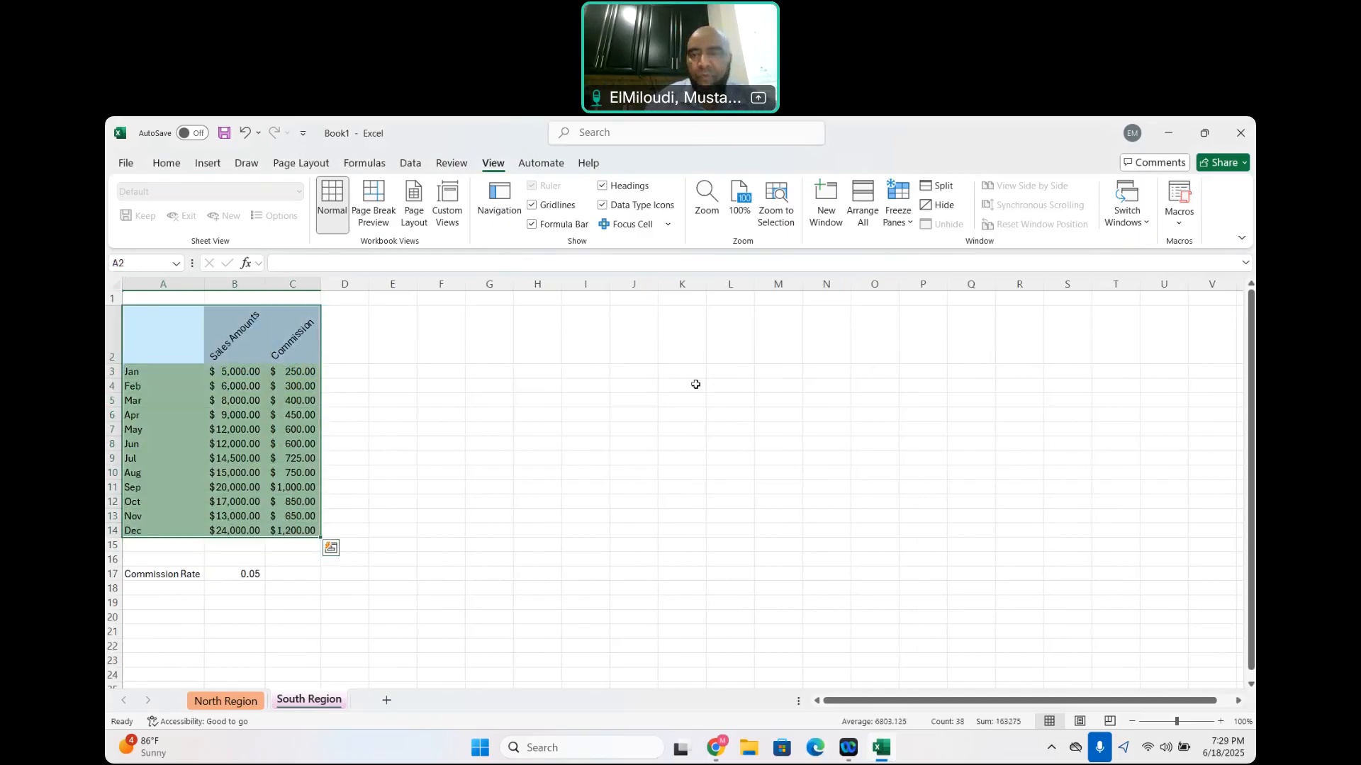
pyautogui.click(912, 228)
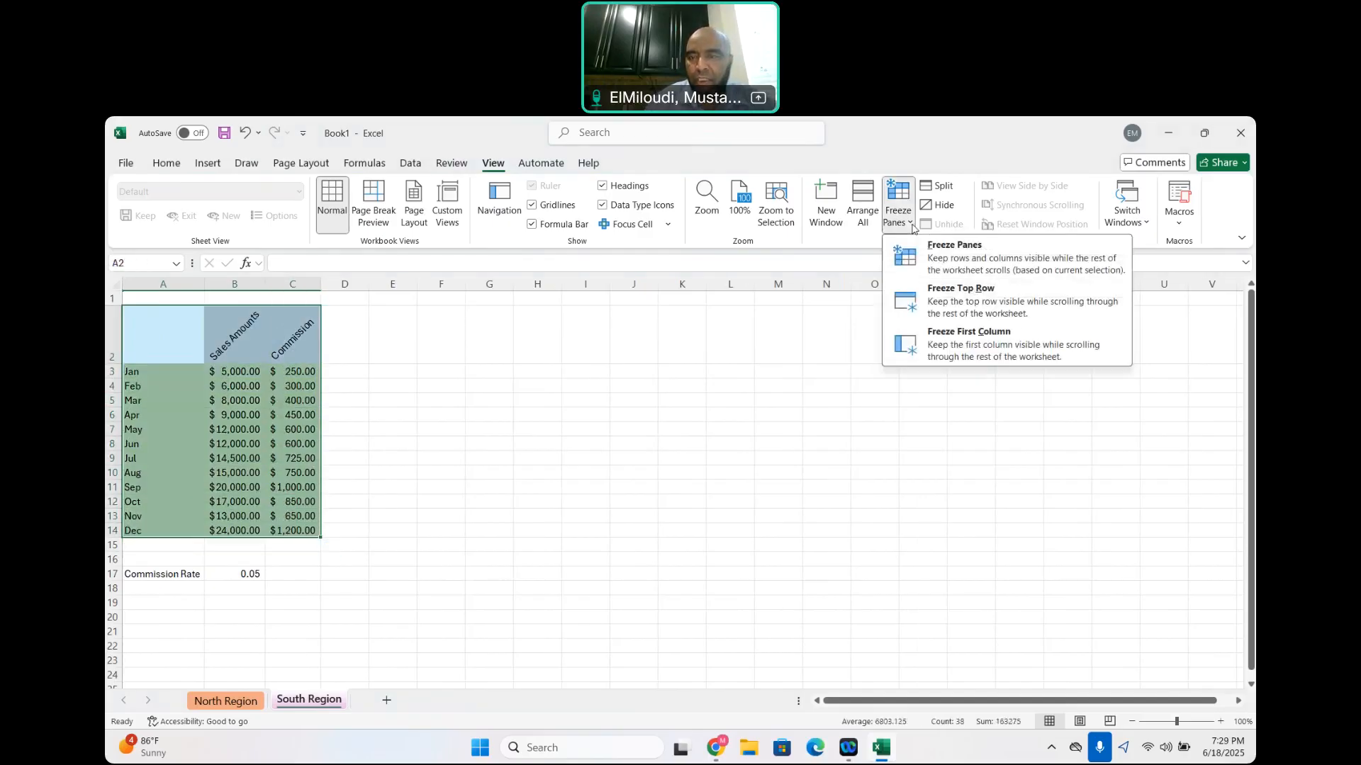
pyautogui.click(949, 326)
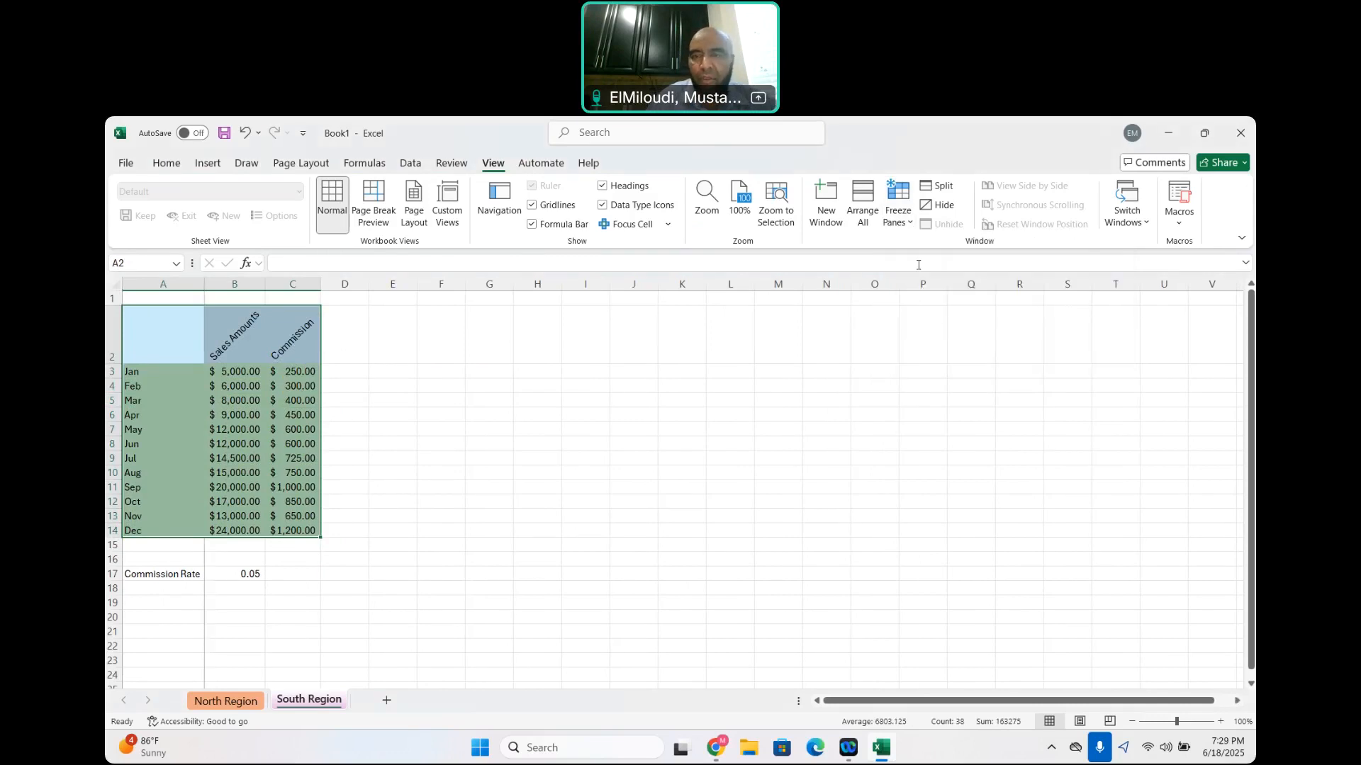
pyautogui.click(909, 223)
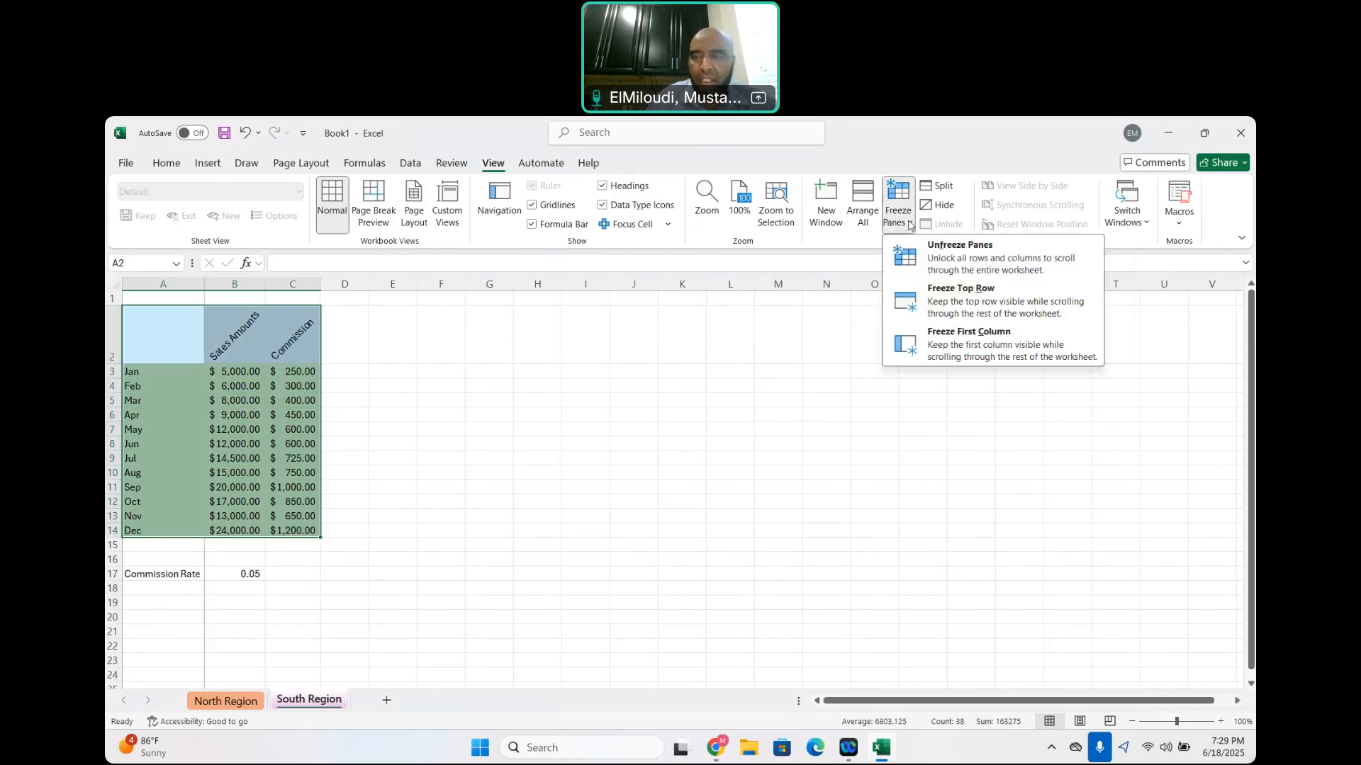
pyautogui.click(961, 297)
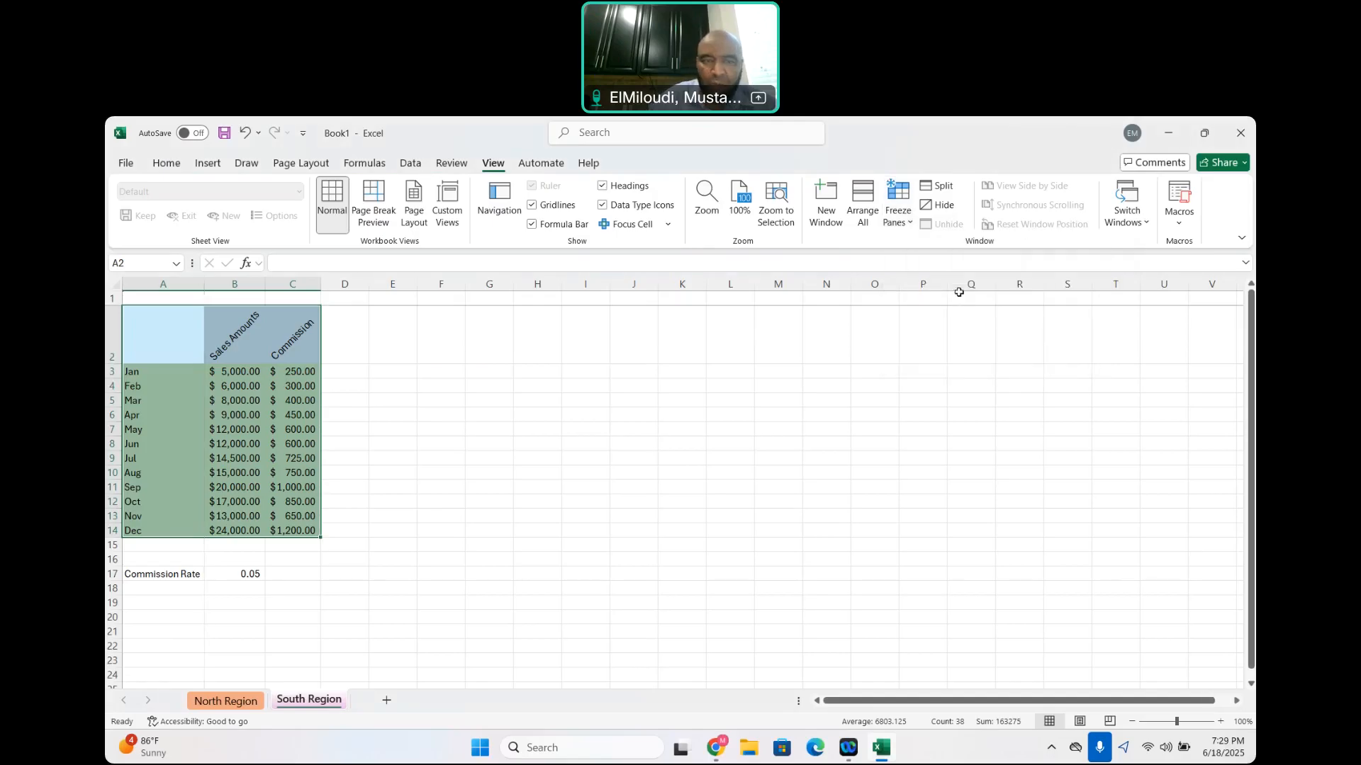
# Move the monthly table A2:C14 up one row so it starts in cell A1 of the South Region sheet
pyautogui.scroll(-3, 572, 437)
pyautogui.scroll(2, 571, 437)
pyautogui.scroll(1, 572, 437)
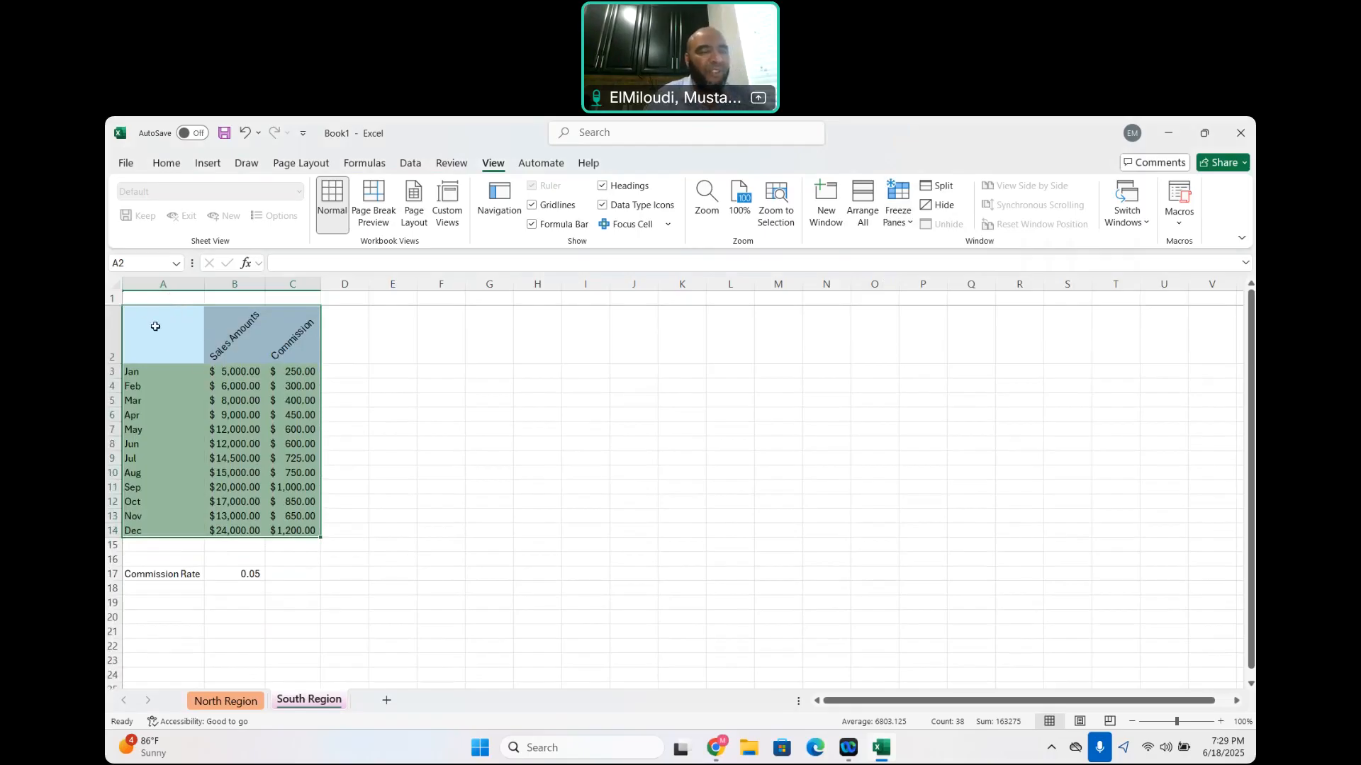
pyautogui.moveTo(155, 326); pyautogui.dragTo(299, 530)
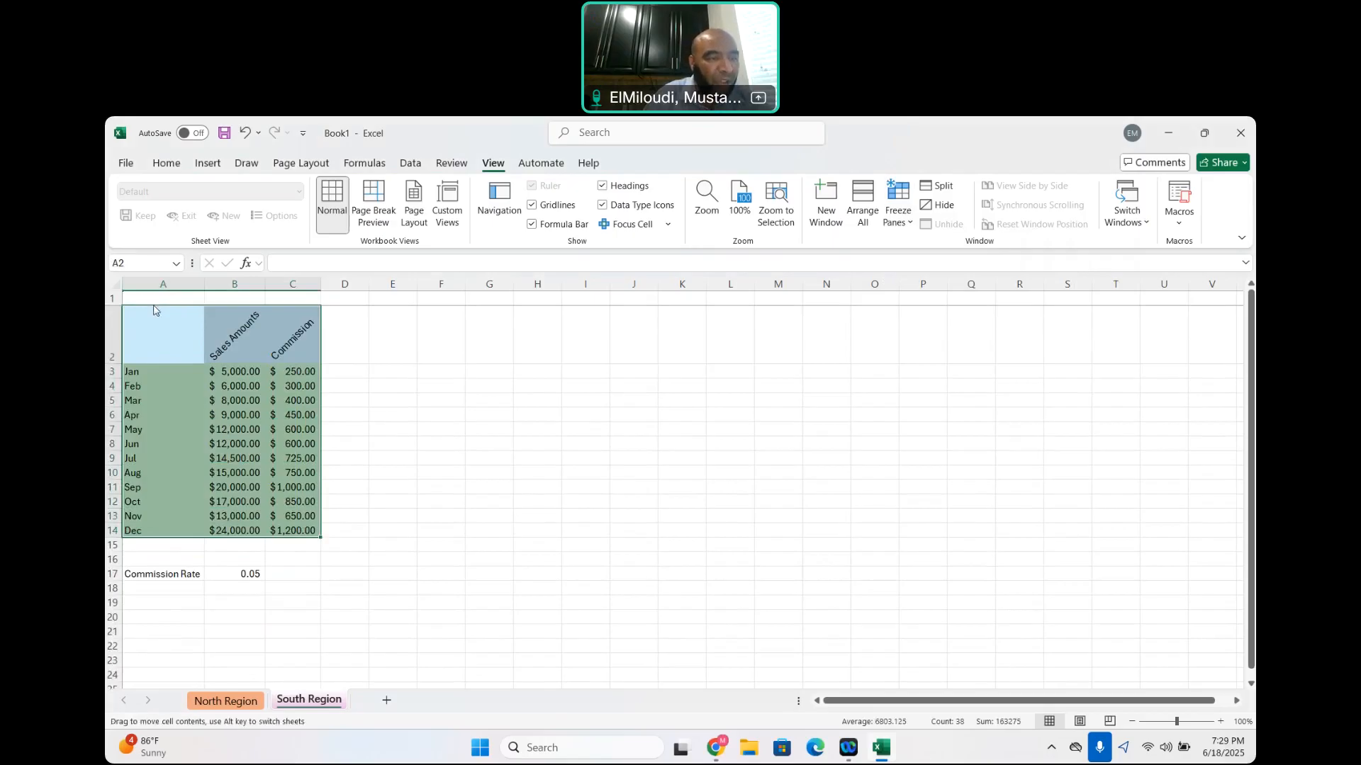
pyautogui.moveTo(144, 307); pyautogui.dragTo(145, 291)
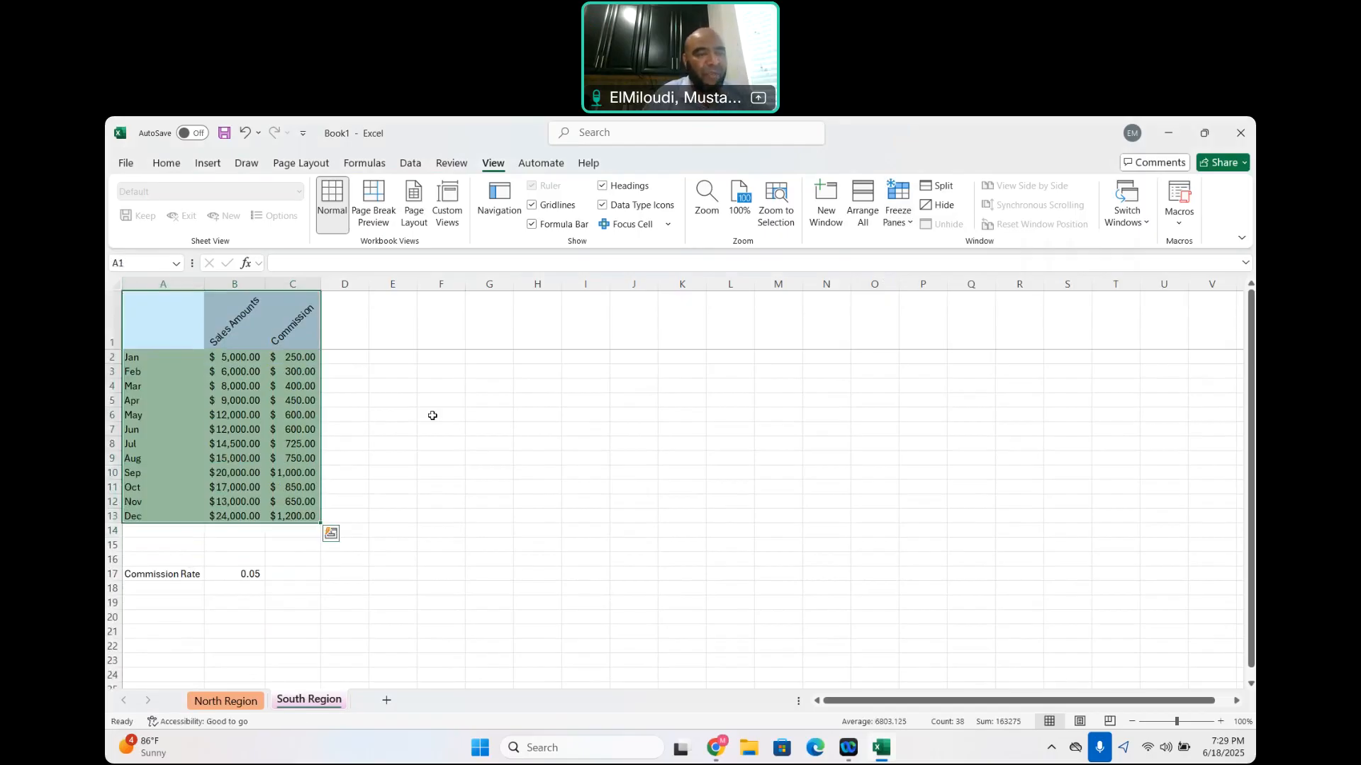
pyautogui.click(433, 415)
# Select the table A1:C13, apply Freeze Top Row, and check the header row while viewing the lower rows
pyautogui.moveTo(154, 314); pyautogui.dragTo(289, 517)
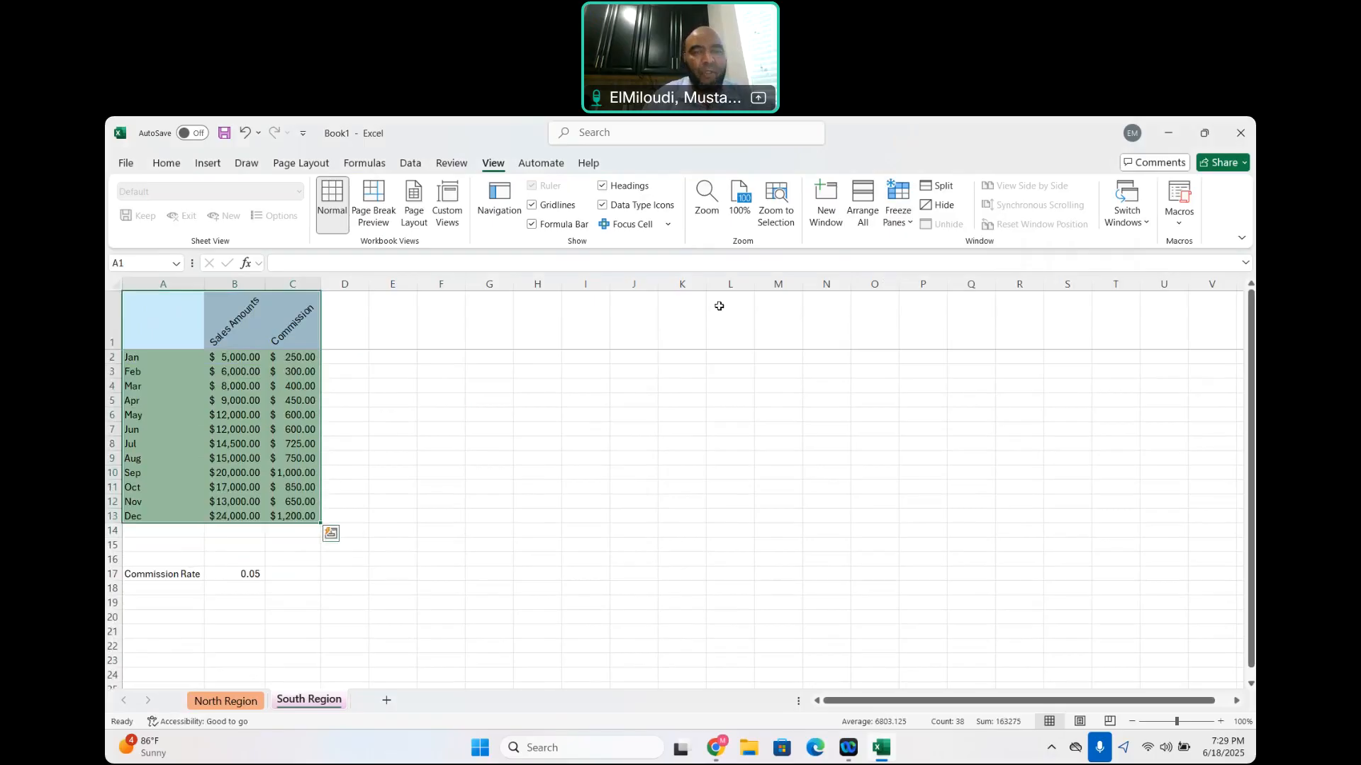
pyautogui.click(899, 212)
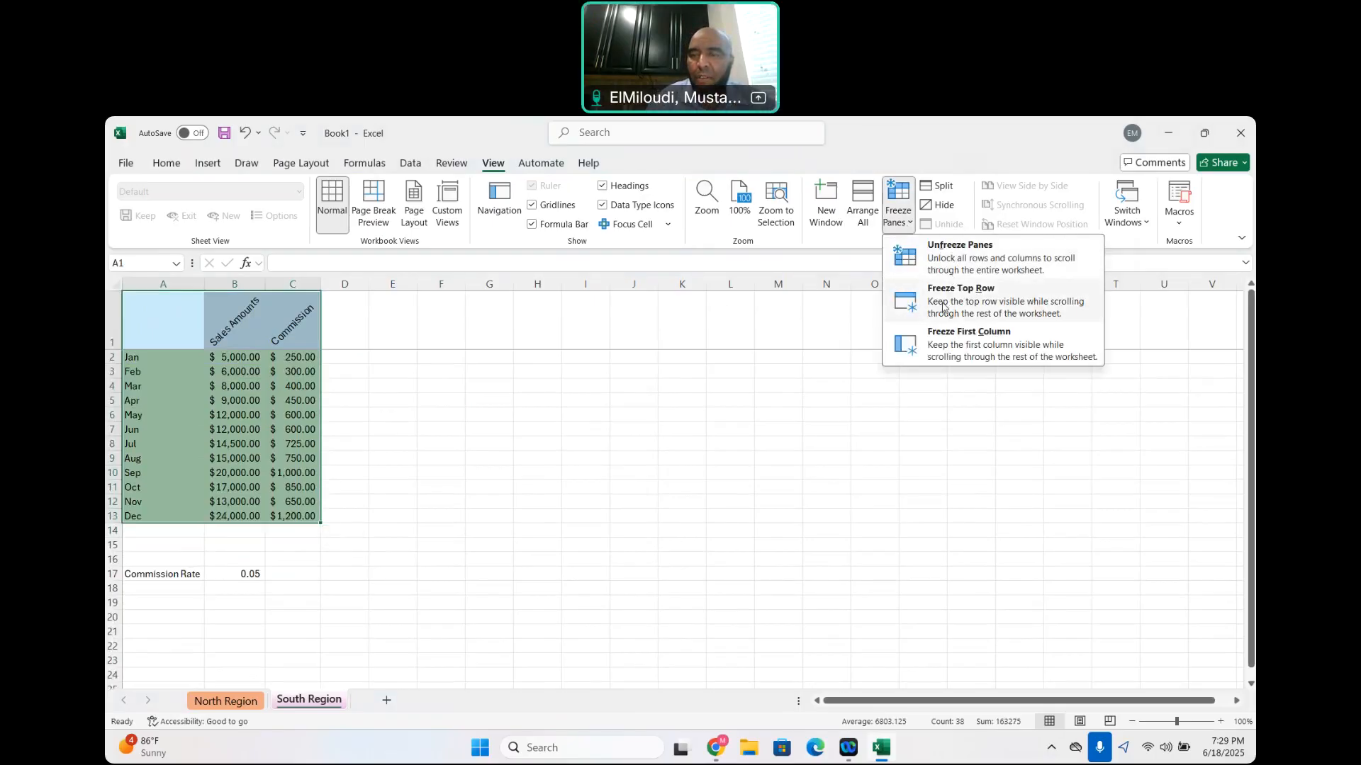
pyautogui.click(978, 303)
pyautogui.scroll(-3, 549, 475)
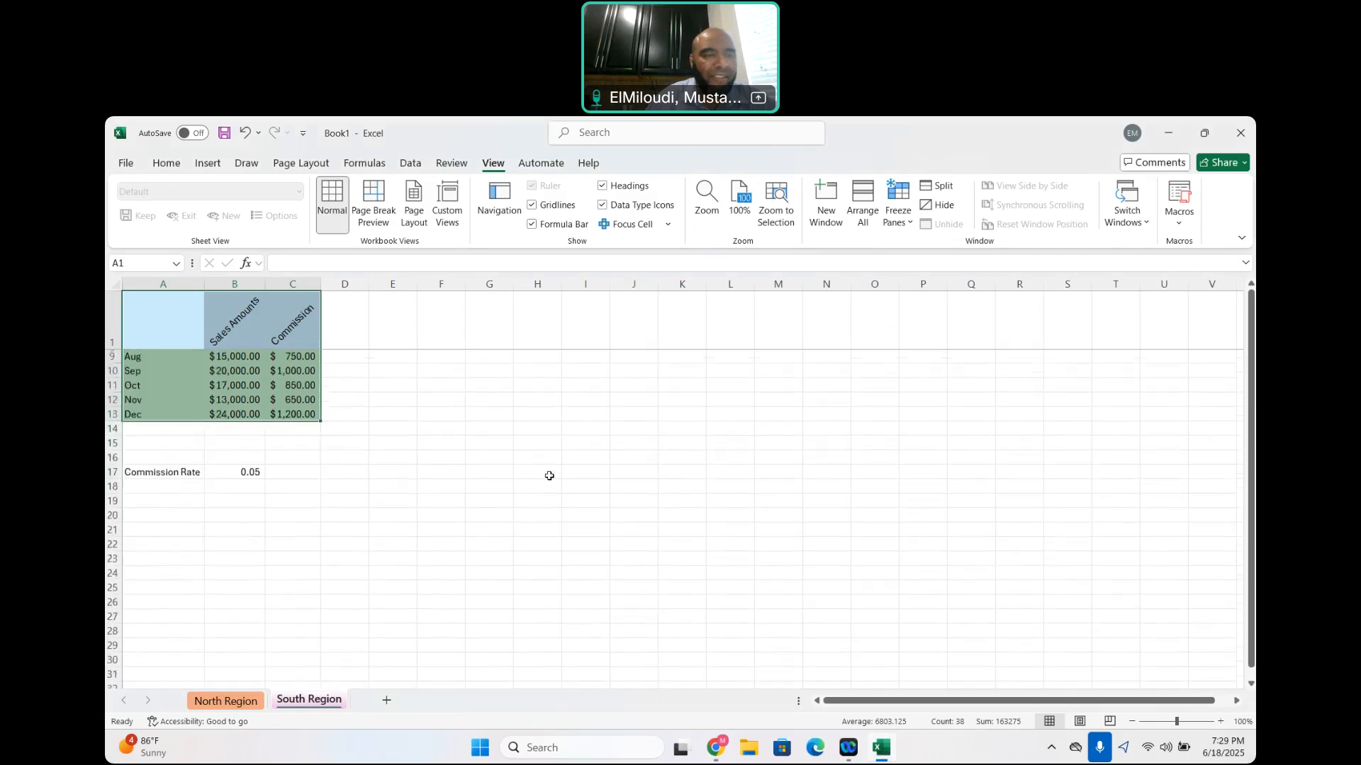
pyautogui.scroll(3, 549, 476)
pyautogui.scroll(-2, 549, 475)
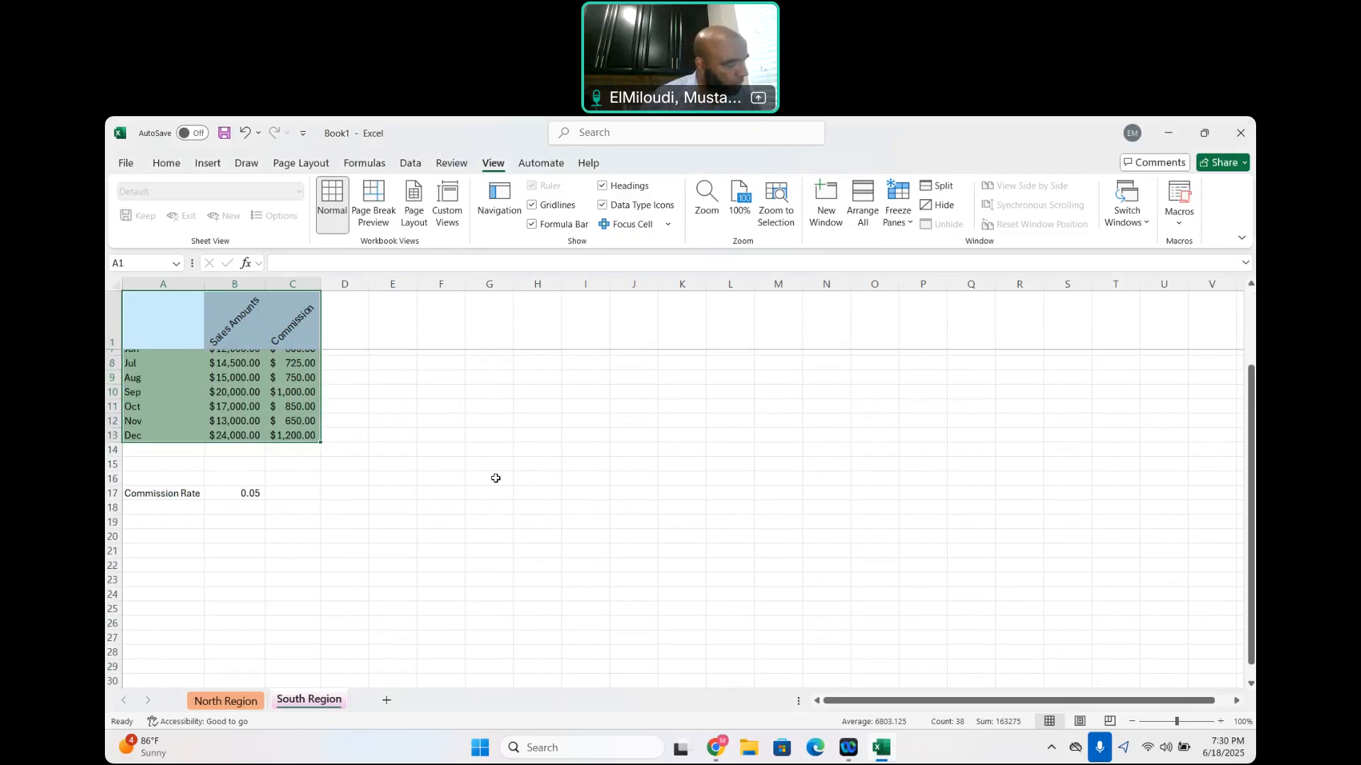
# Unfreeze the panes on the South Region sheet and check that the header row scrolls with the data
pyautogui.click(908, 227)
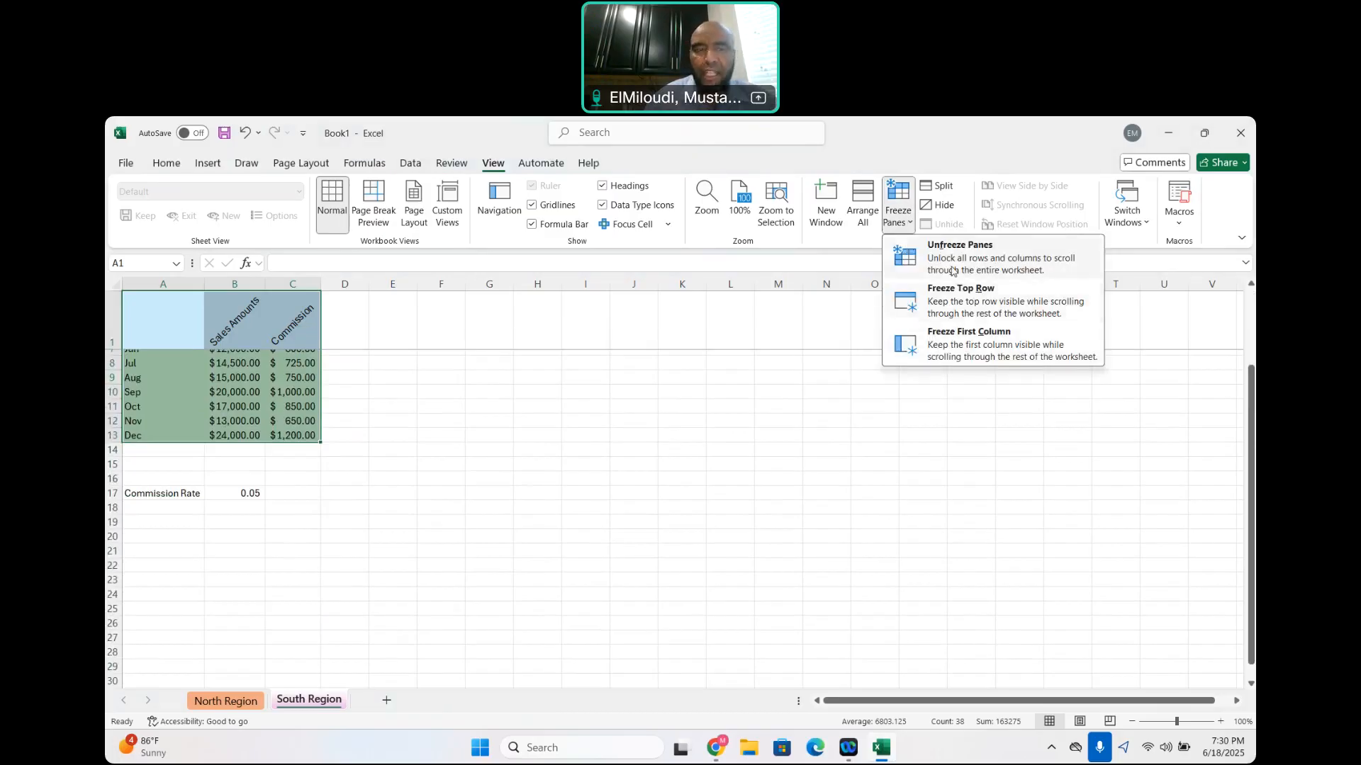
pyautogui.click(985, 255)
pyautogui.scroll(-3, 466, 456)
pyautogui.scroll(3, 466, 457)
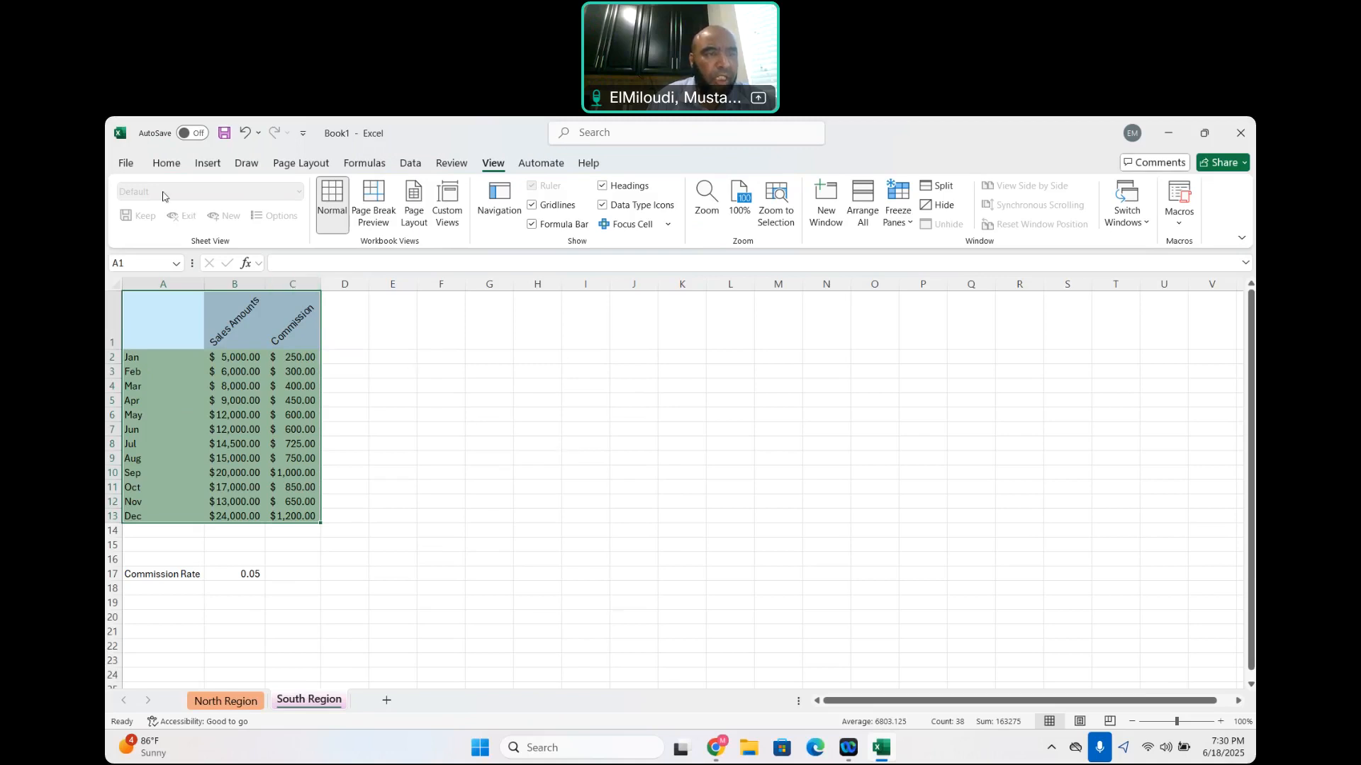
# Look through the page margin, orientation and paper size options without changing any of them
pyautogui.click(301, 165)
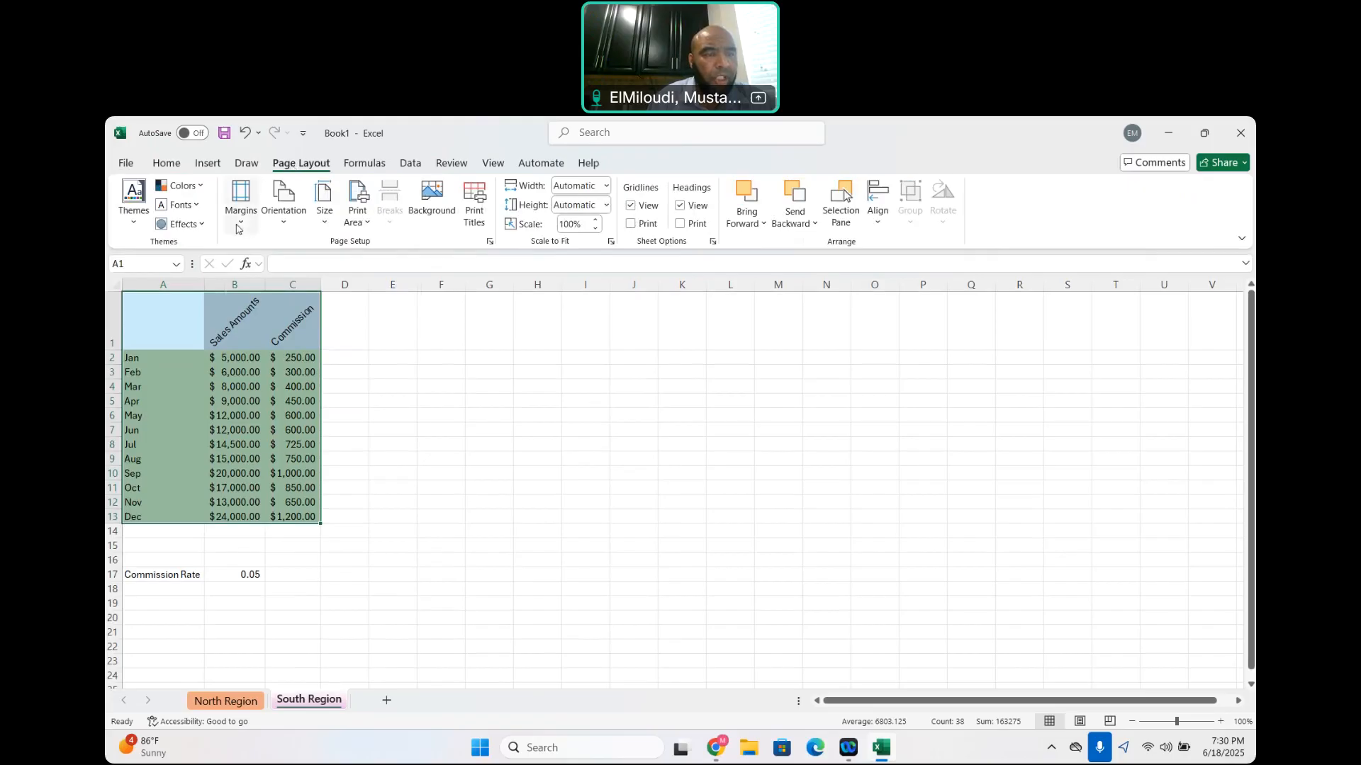
pyautogui.click(239, 221)
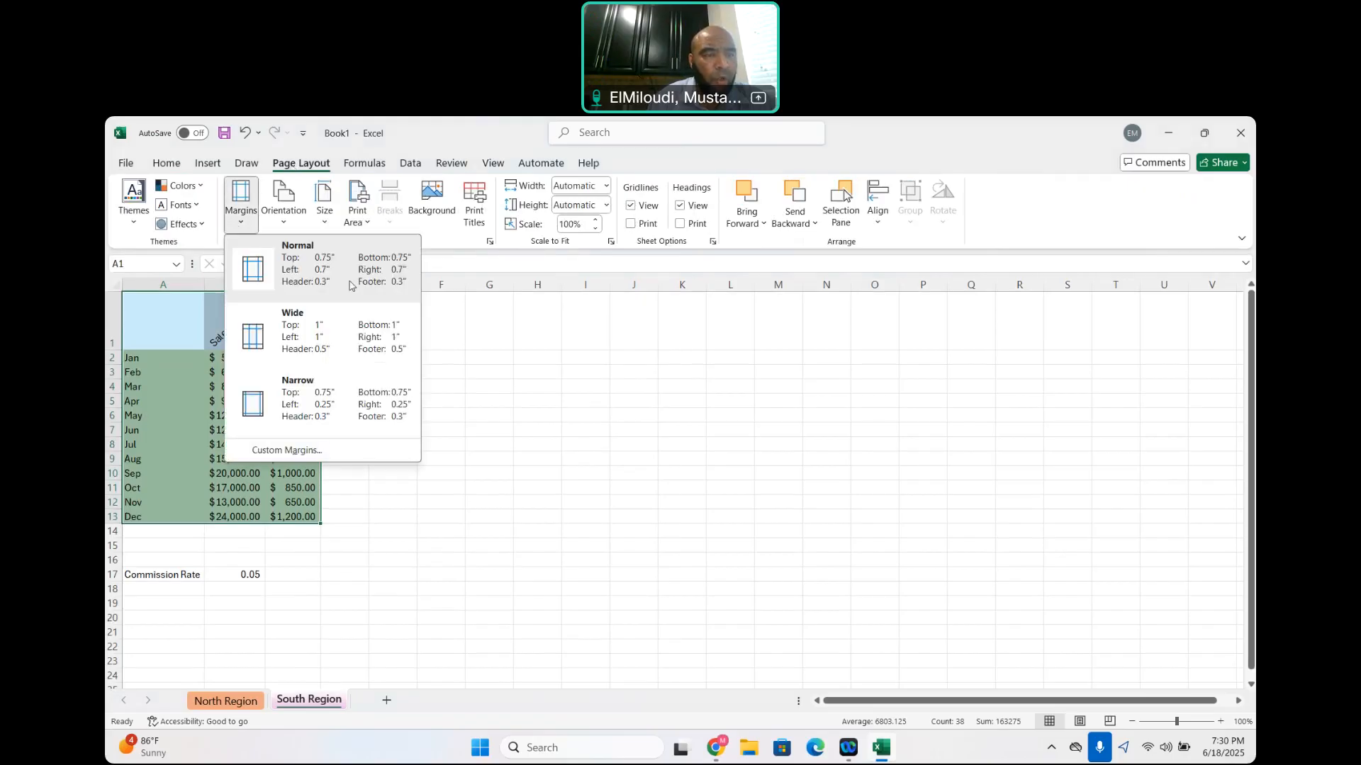
pyautogui.click(506, 371)
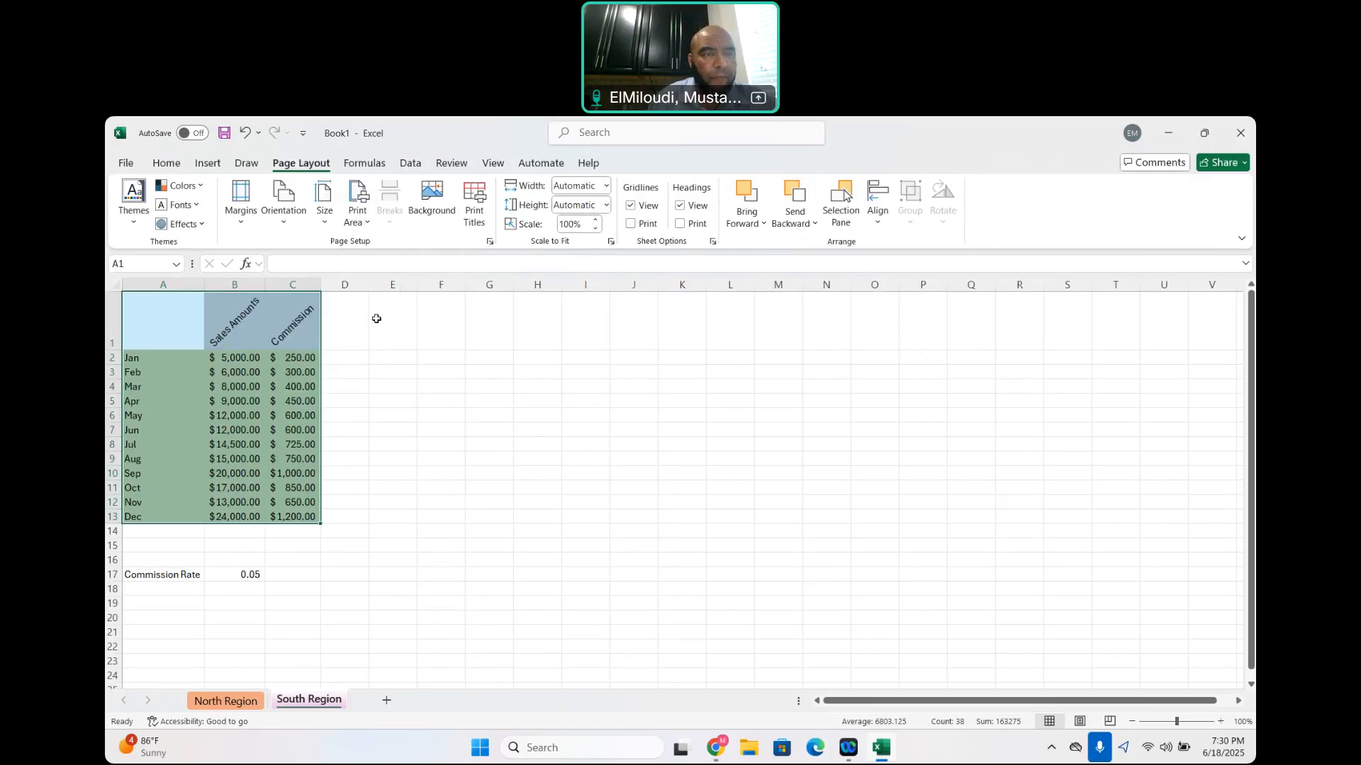
pyautogui.click(285, 225)
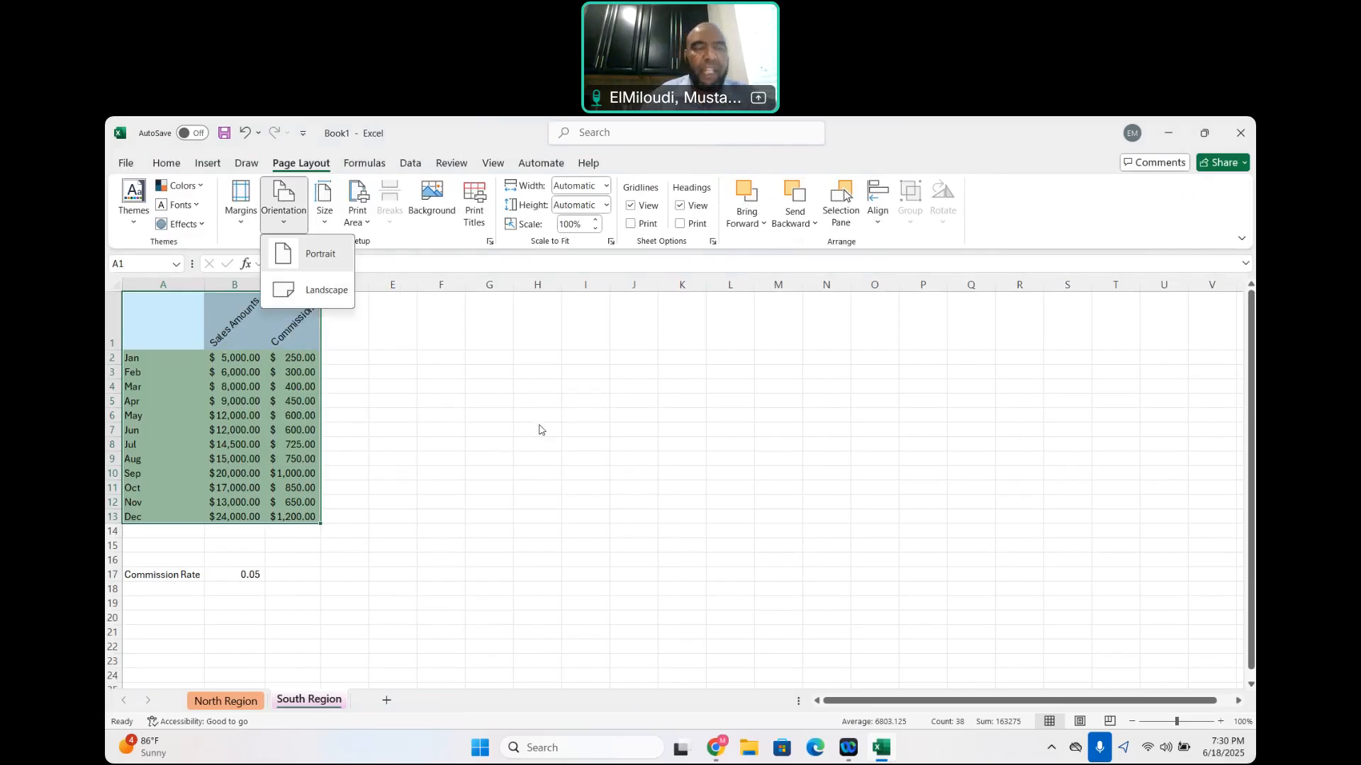
pyautogui.click(299, 330)
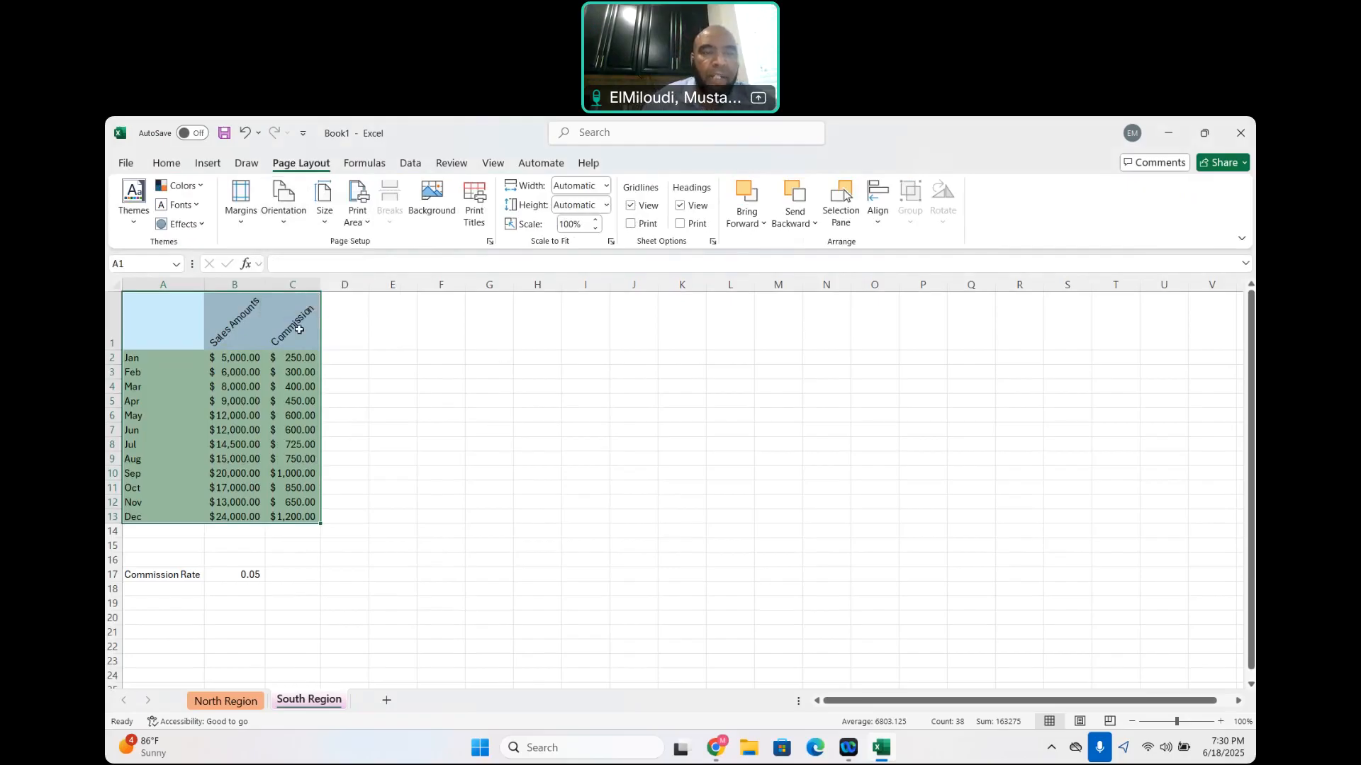
pyautogui.click(322, 226)
pyautogui.click(812, 448)
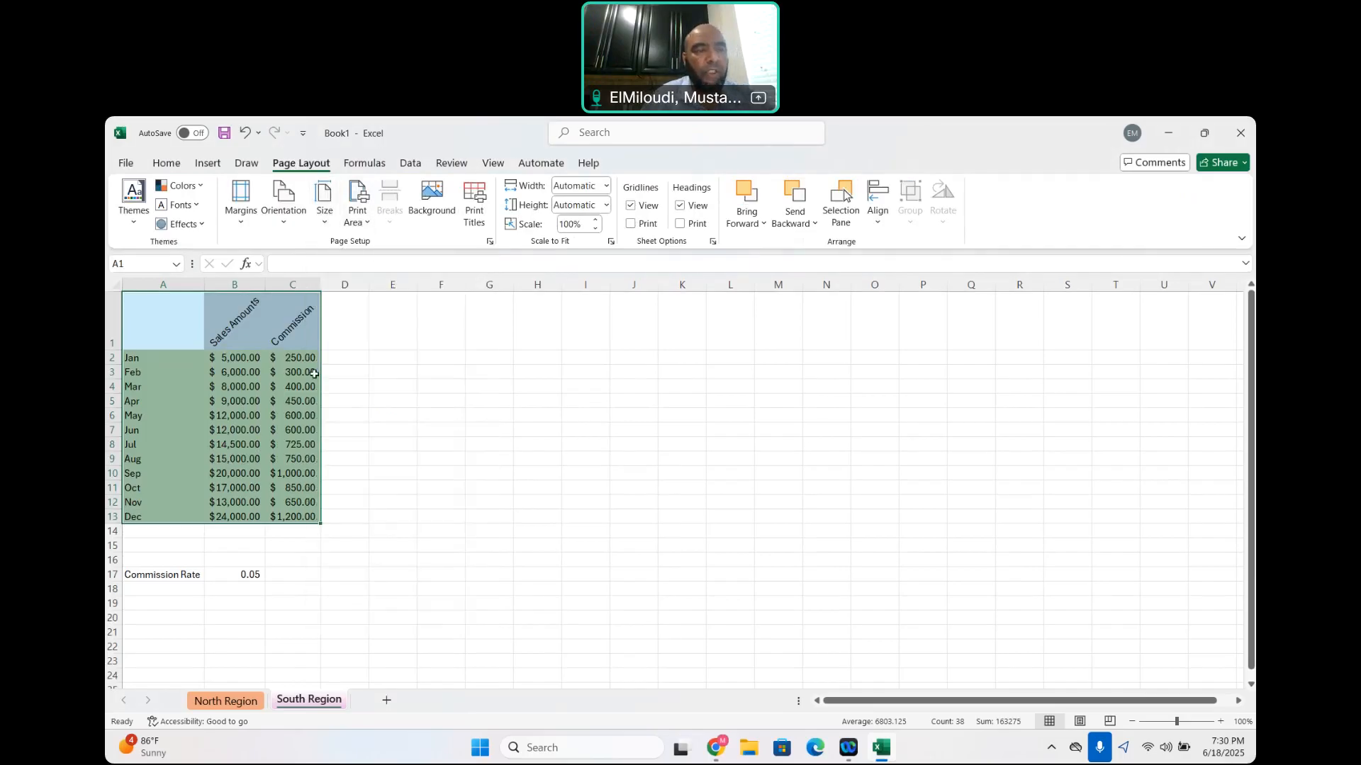
# Set the full table A1:C13 as the print area, check it in the print preview, and return to the sheet
pyautogui.click(149, 318)
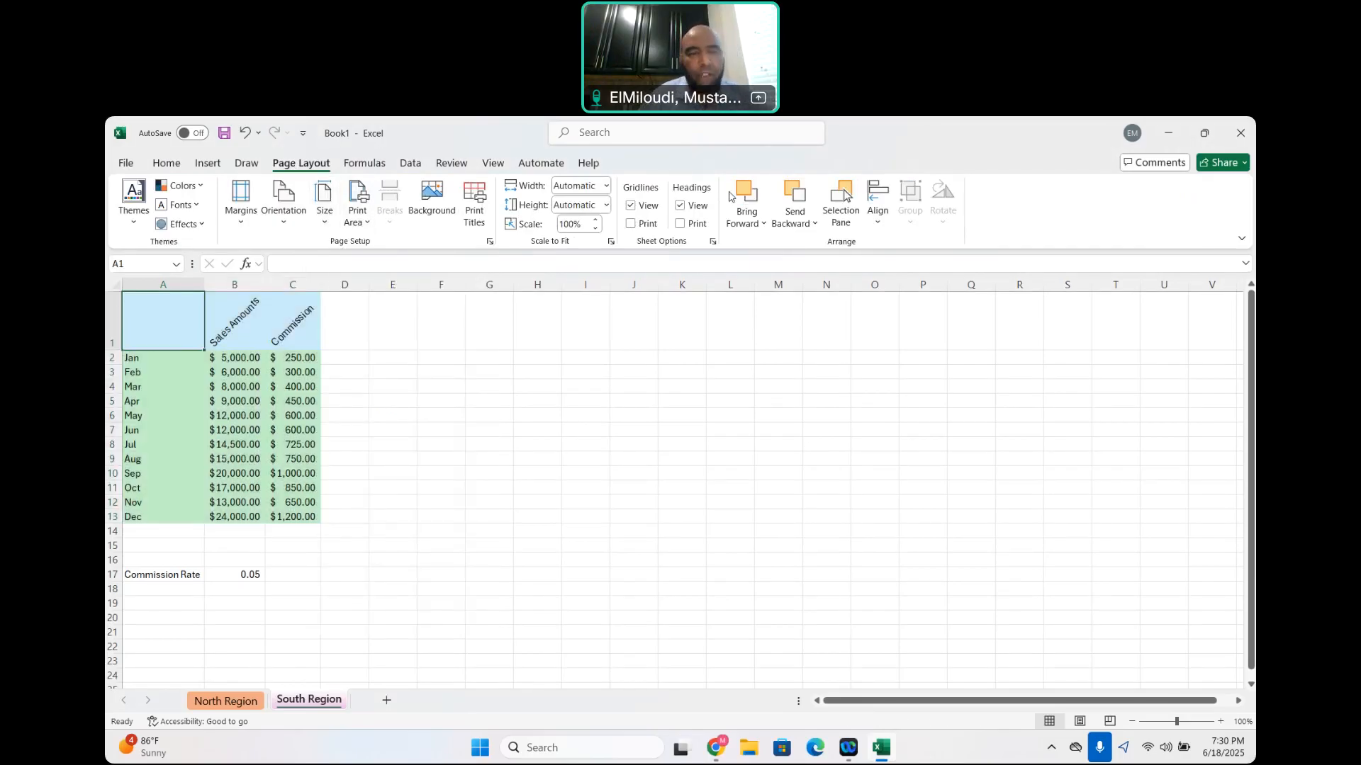
pyautogui.moveTo(154, 315); pyautogui.dragTo(277, 517)
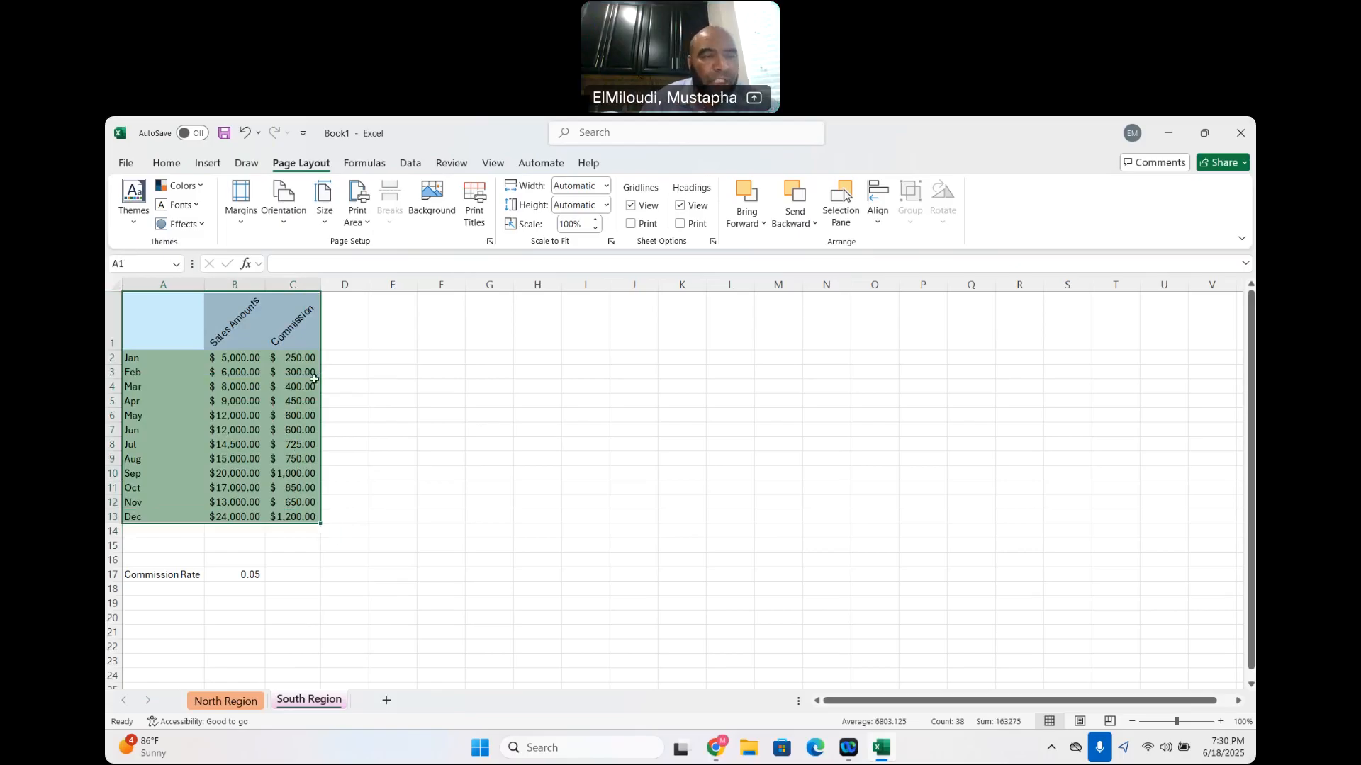
pyautogui.click(367, 226)
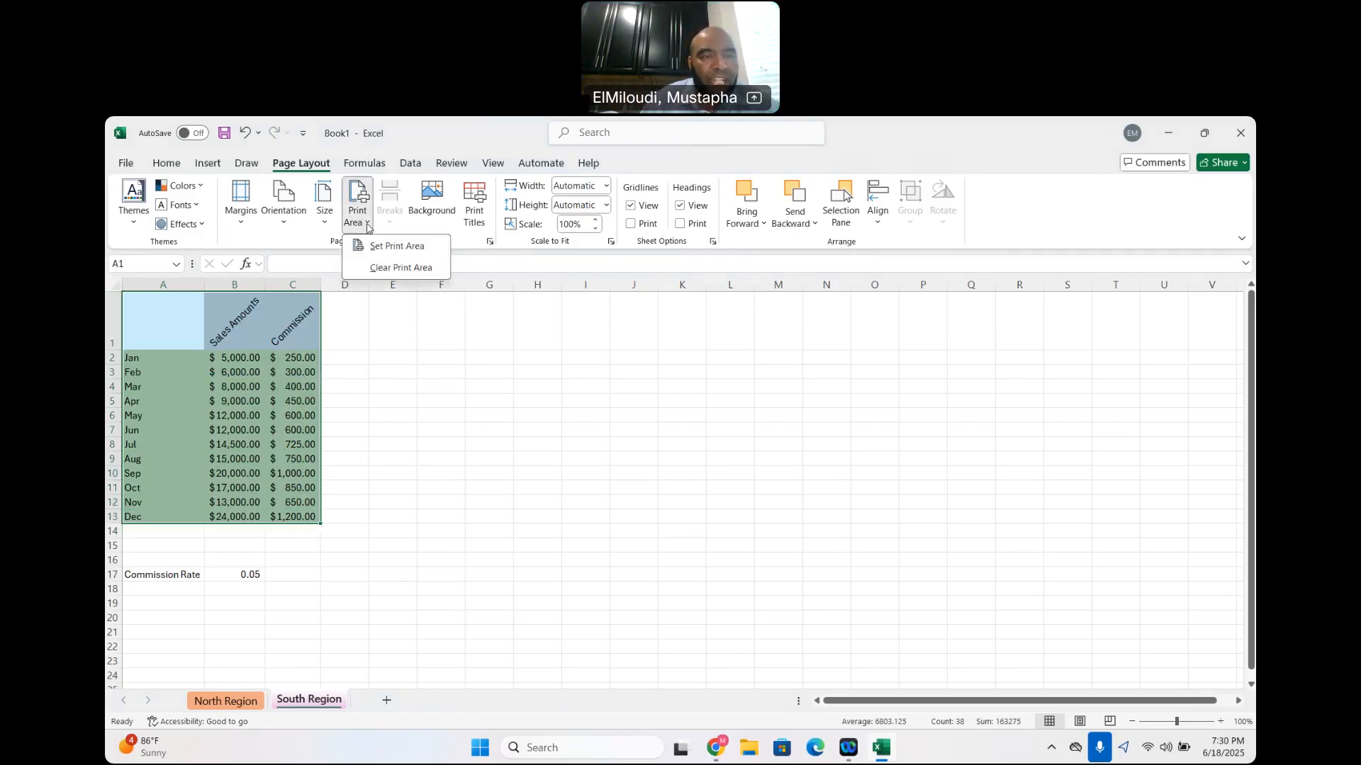
pyautogui.click(402, 246)
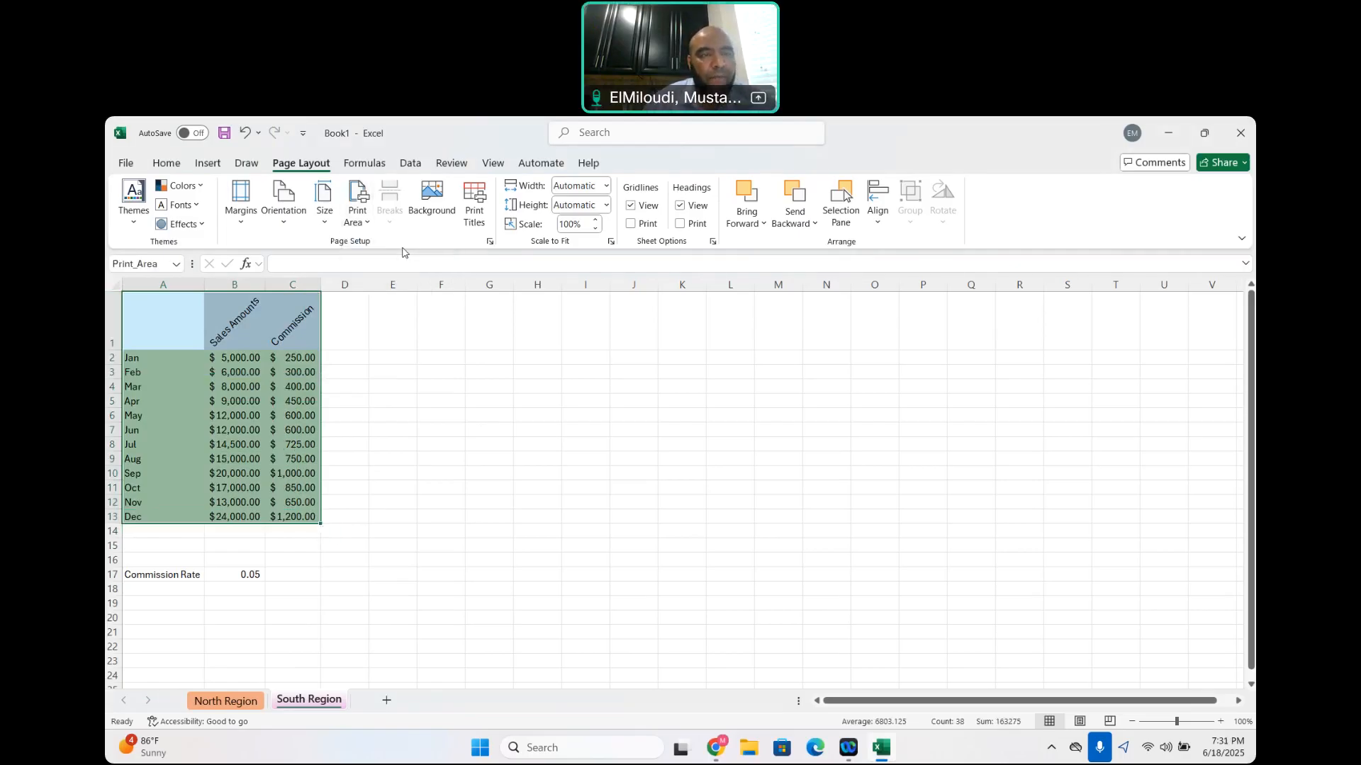
pyautogui.click(125, 163)
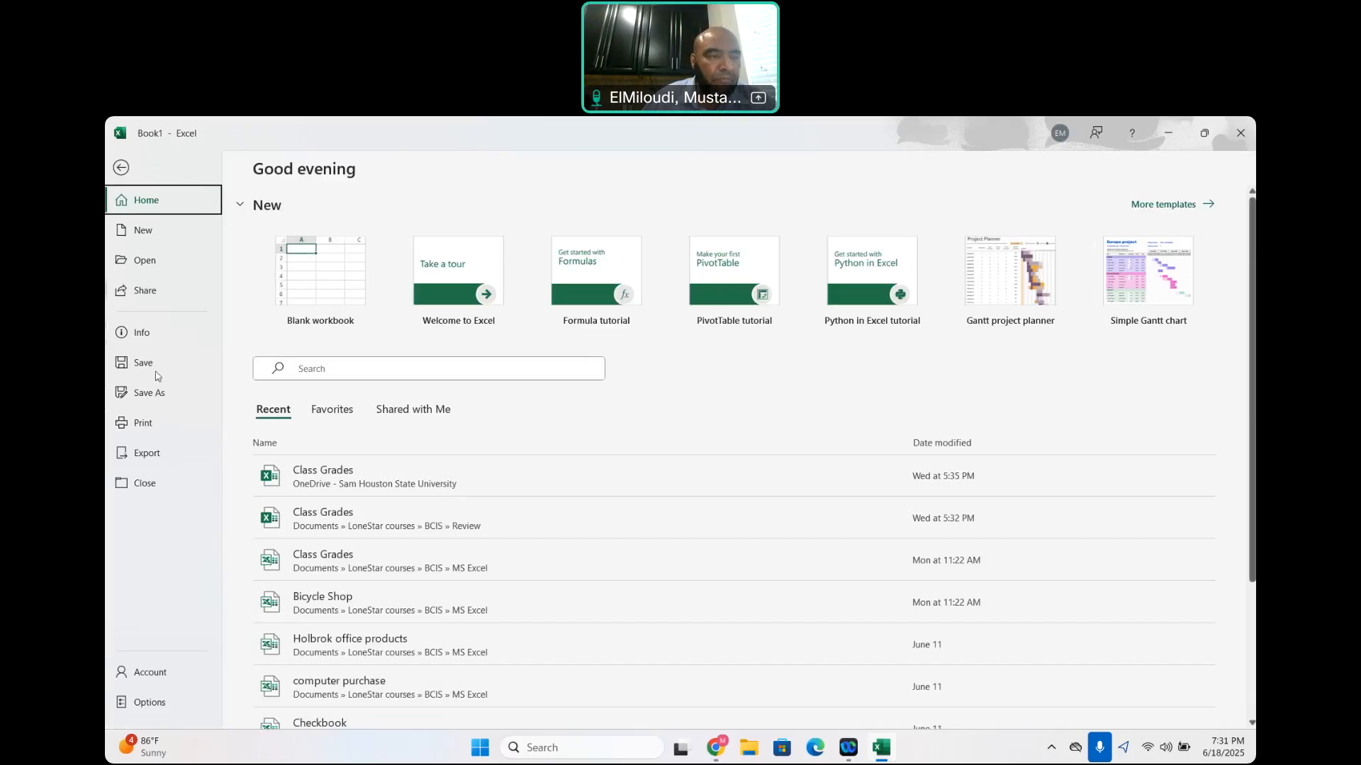
pyautogui.click(144, 423)
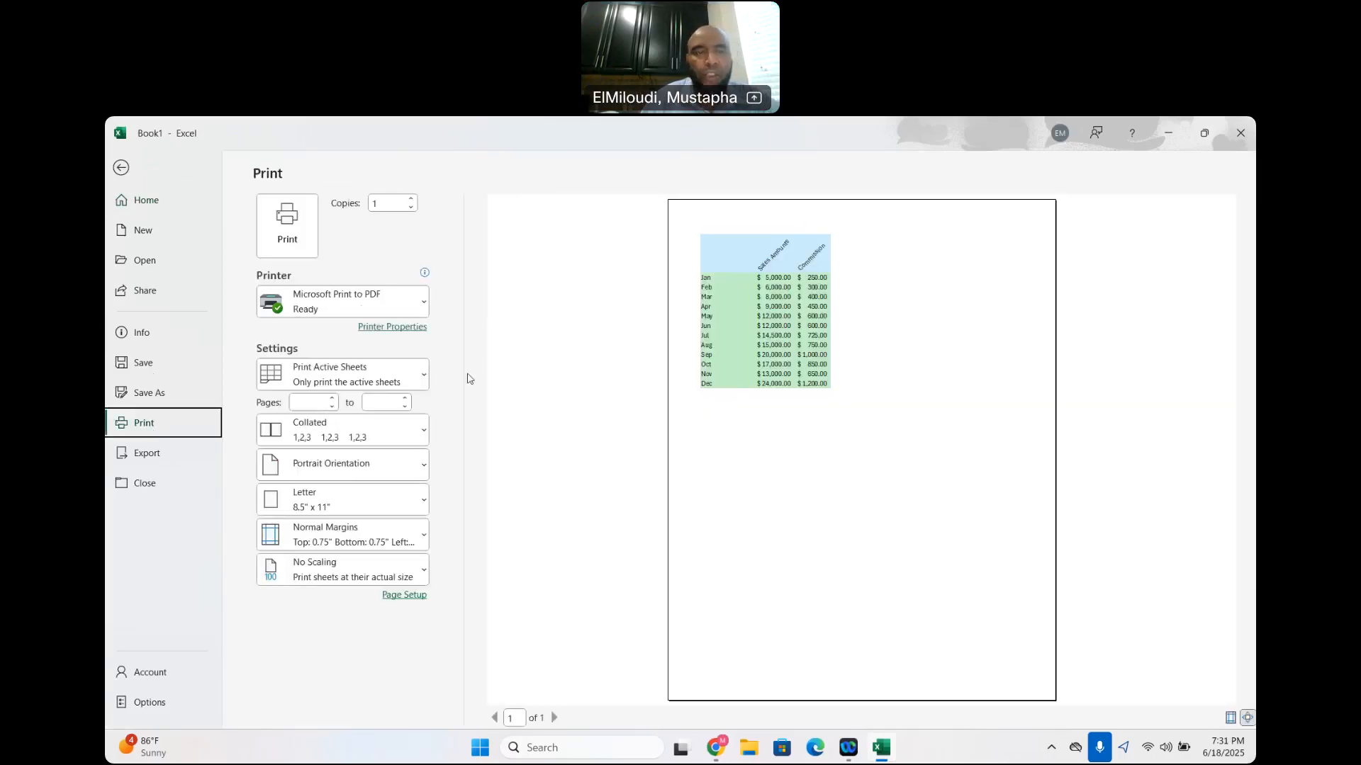
pyautogui.click(121, 169)
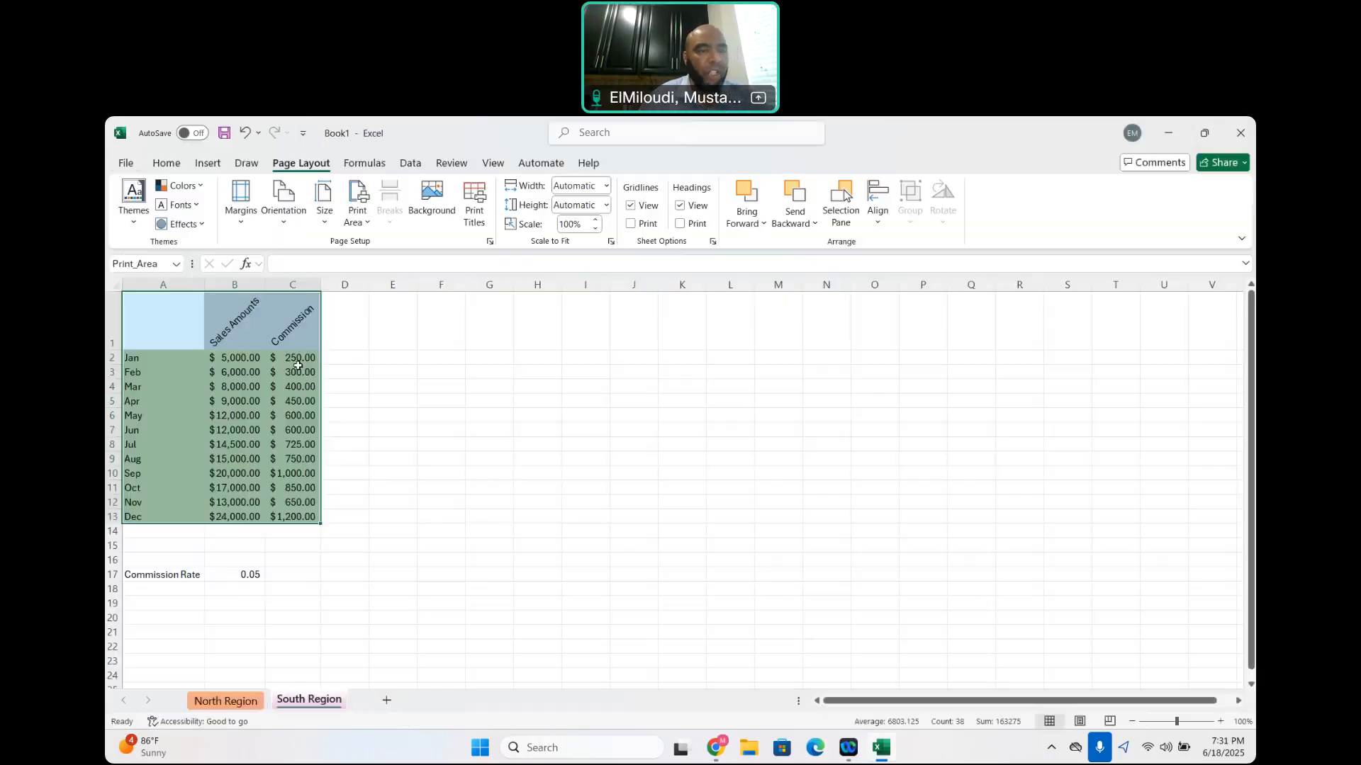
# Set the print area to only the months and Sales Amounts, A1:B13, check the print preview, and return to the sheet
pyautogui.click(394, 400)
pyautogui.moveTo(148, 325); pyautogui.dragTo(224, 516)
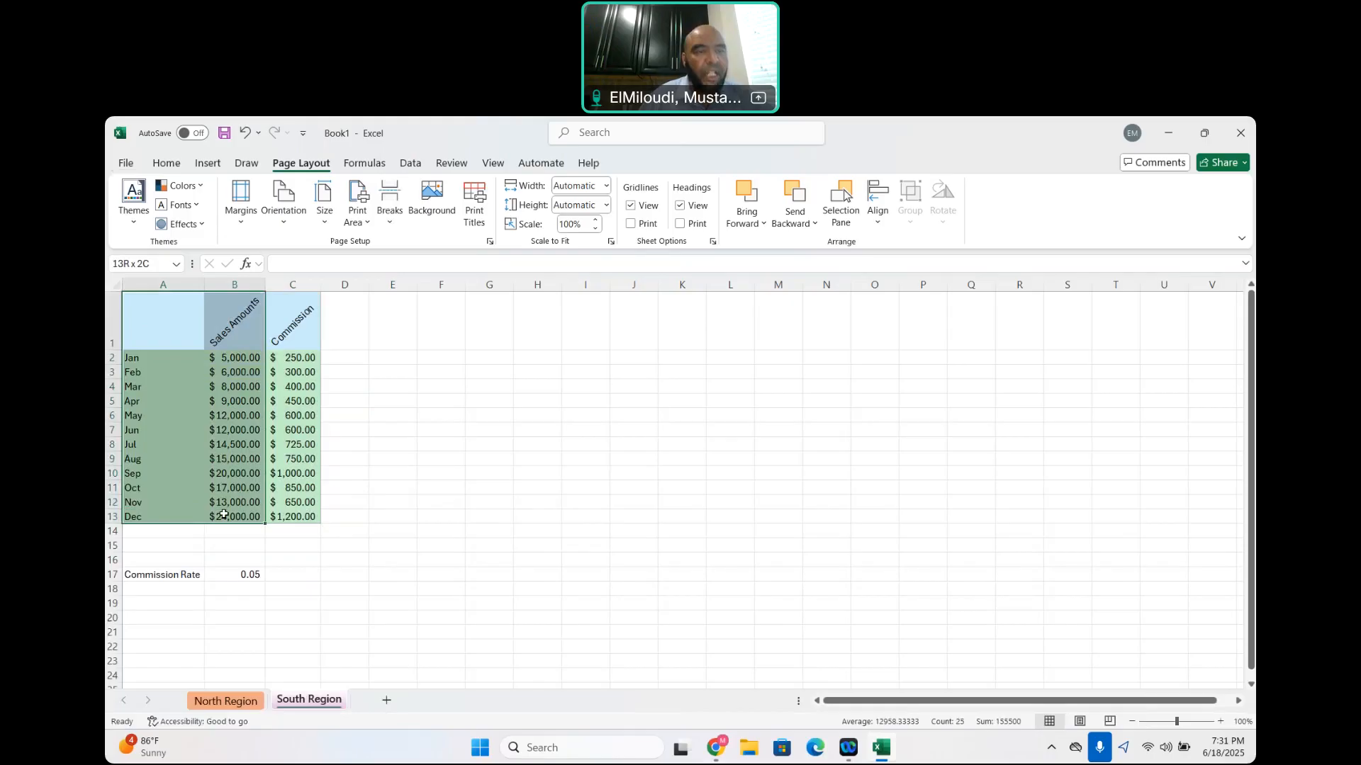
pyautogui.click(368, 224)
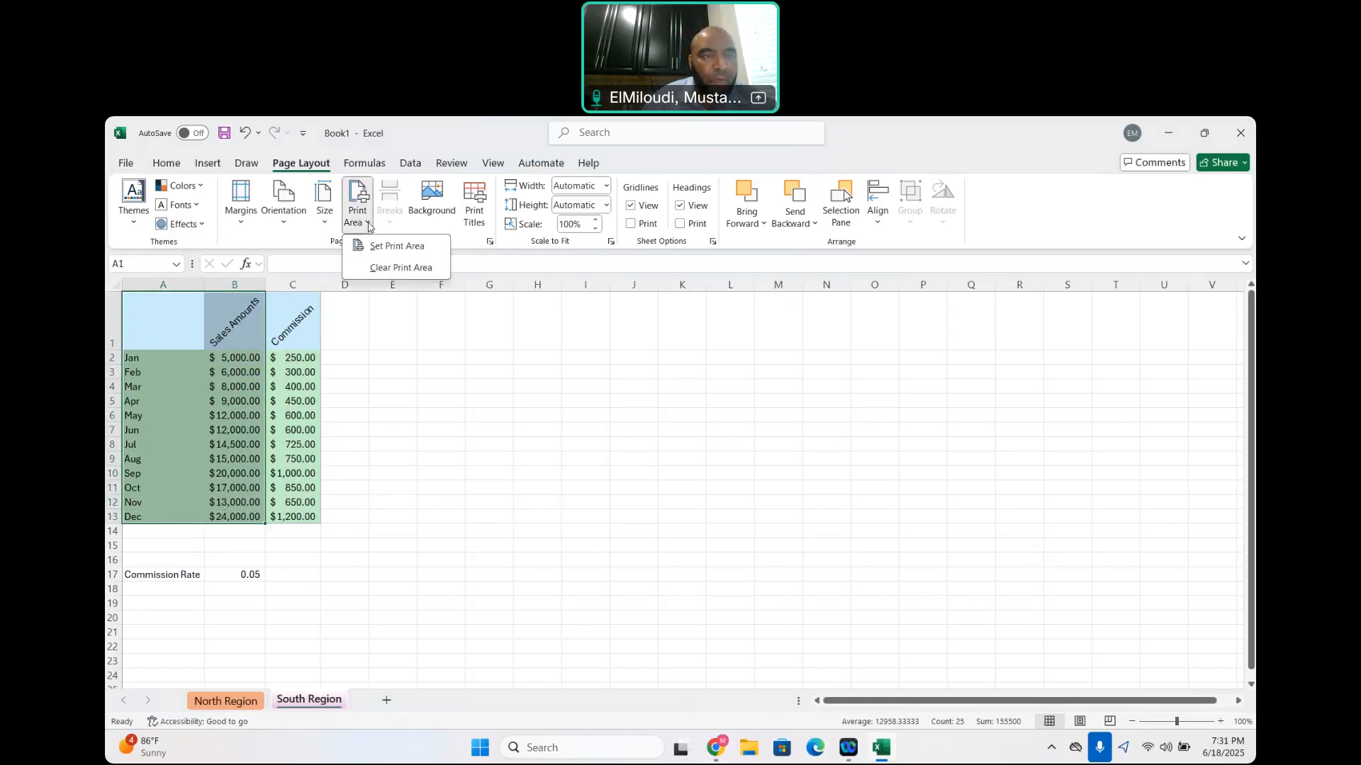
pyautogui.click(408, 248)
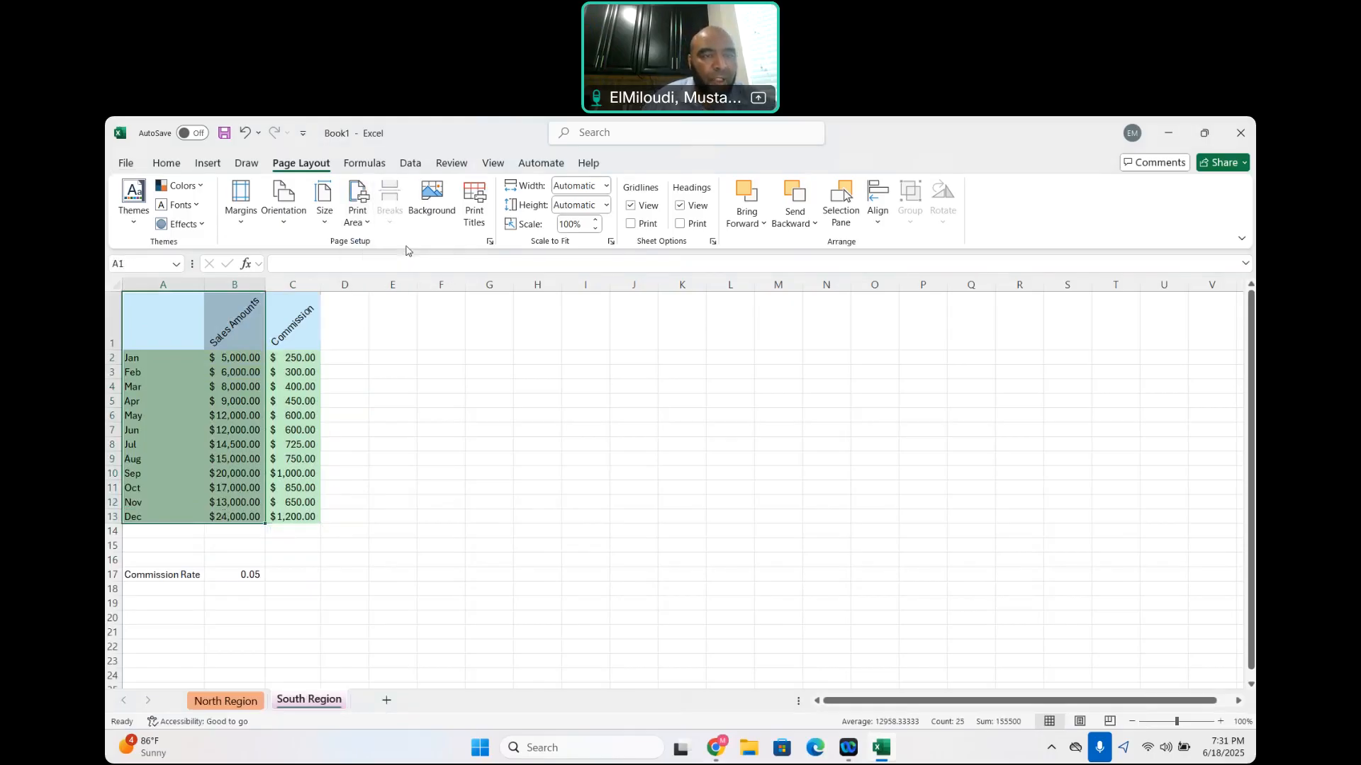
pyautogui.click(125, 164)
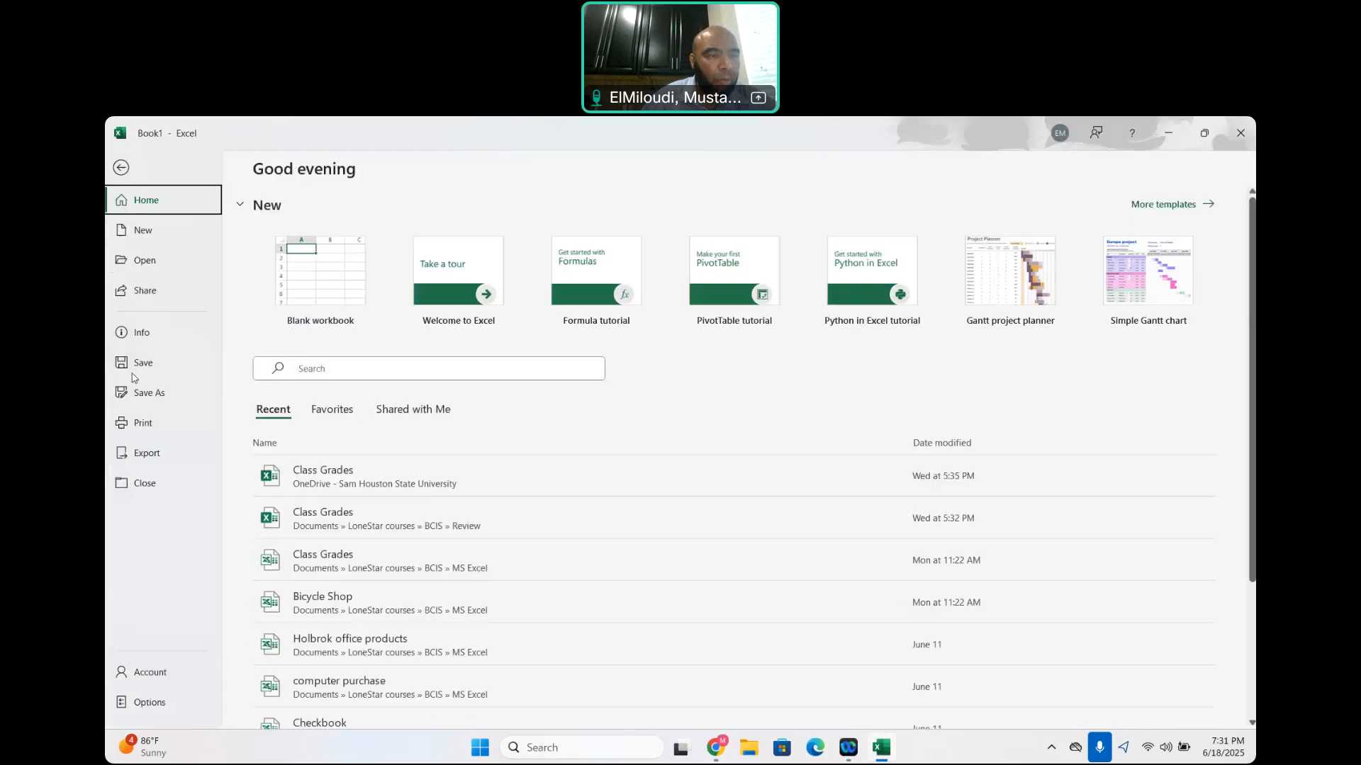
pyautogui.click(144, 425)
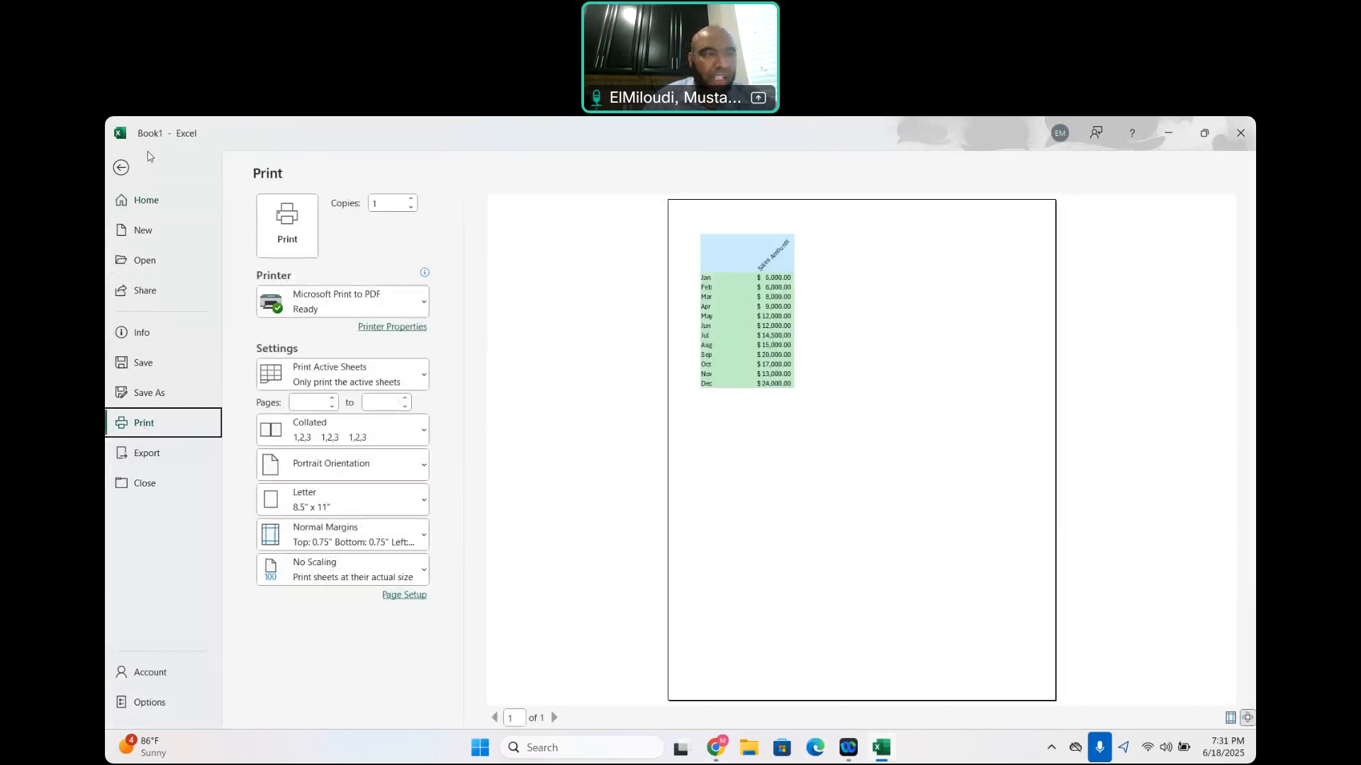
pyautogui.click(119, 173)
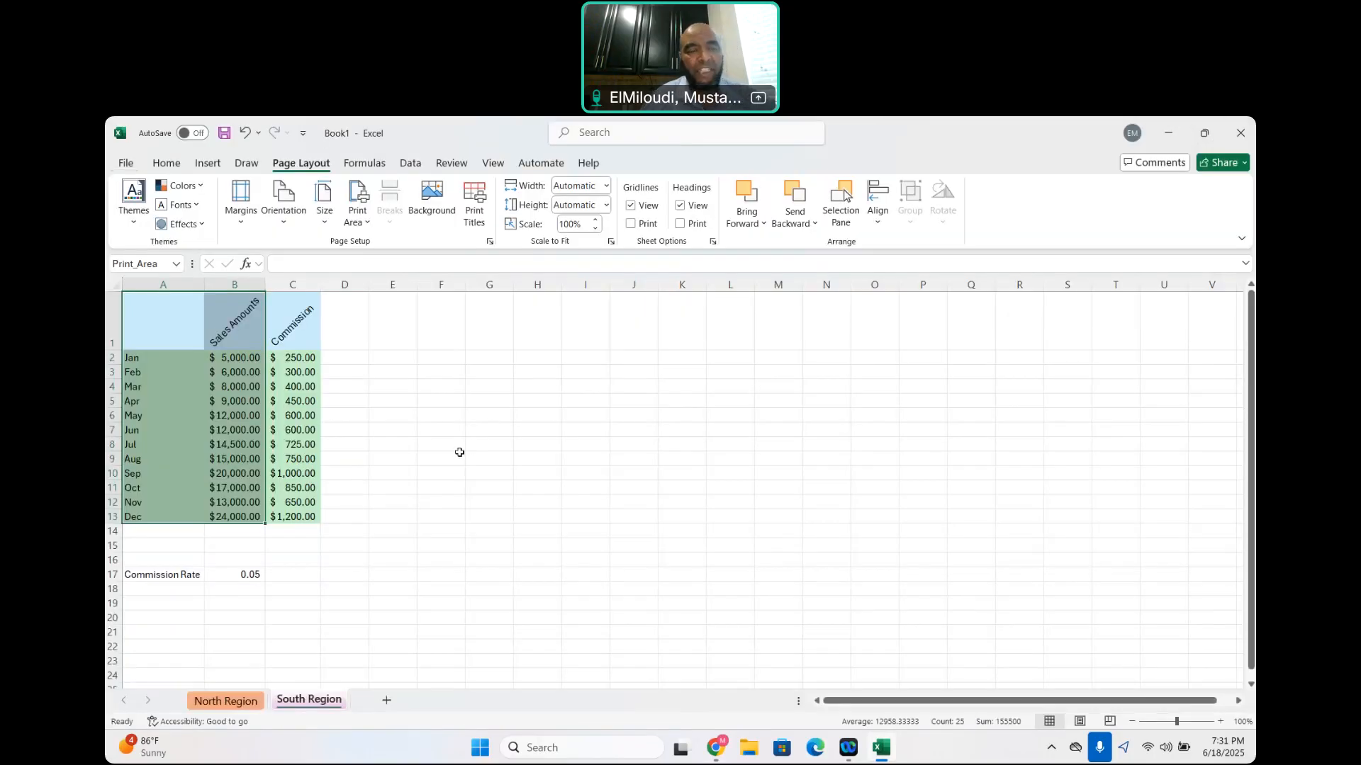
pyautogui.click(463, 428)
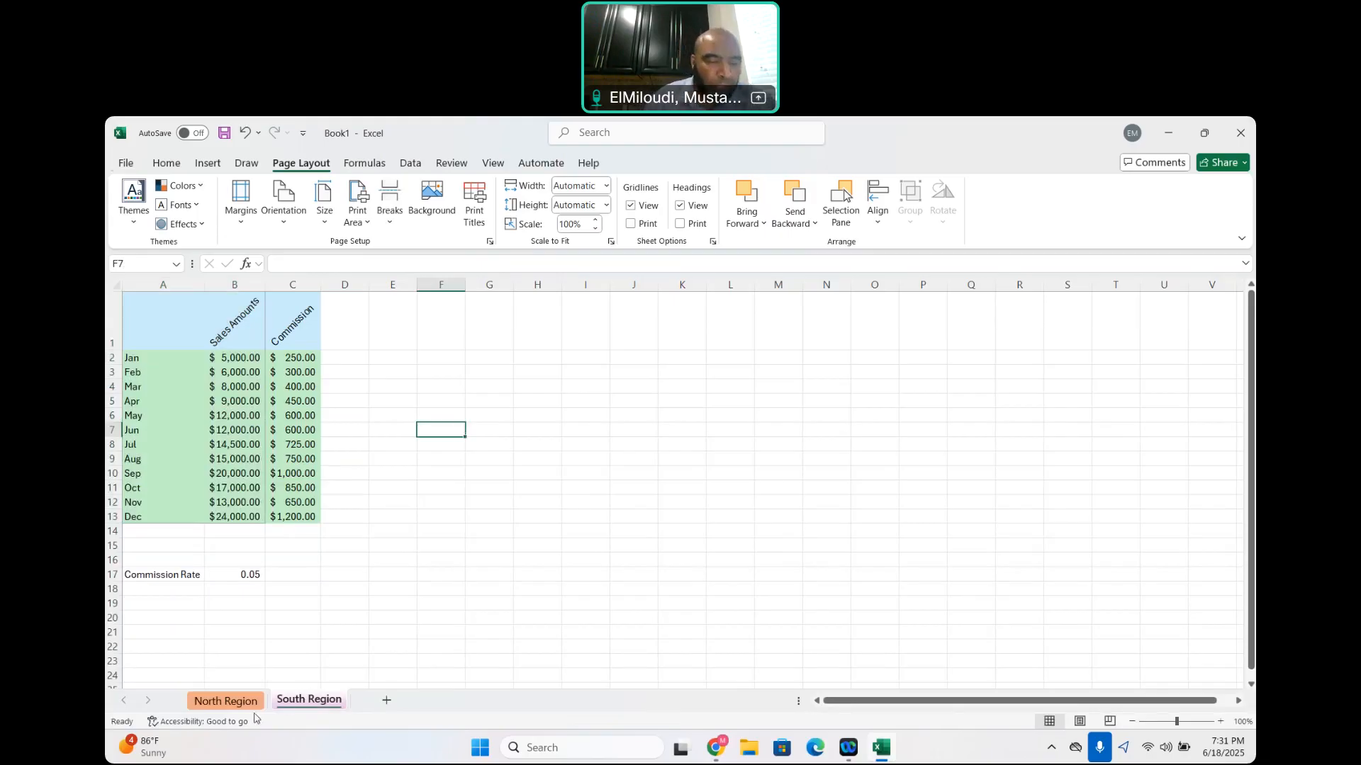
# On the North Region sheet, move the block A2:C17 with the table and commission rate up one row to start in A1
pyautogui.click(234, 702)
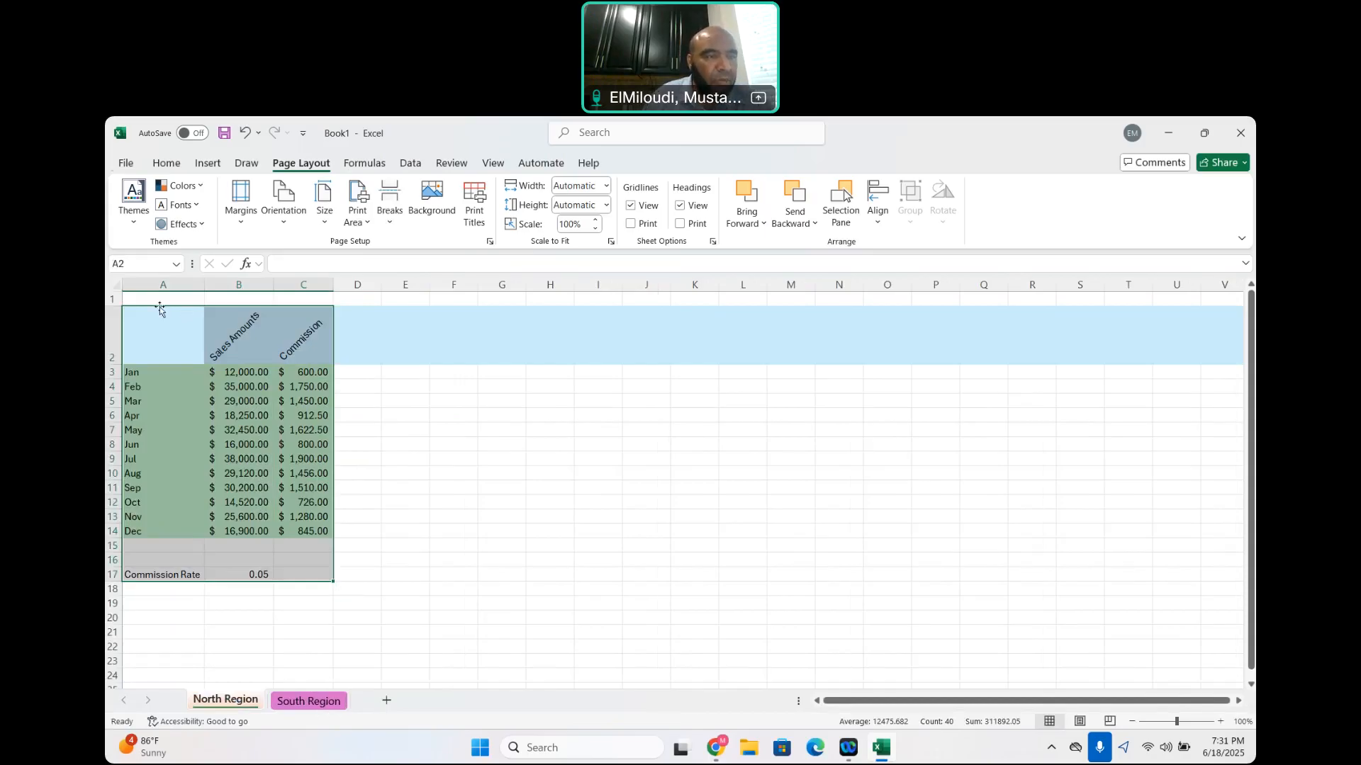
pyautogui.moveTo(149, 322); pyautogui.dragTo(298, 576)
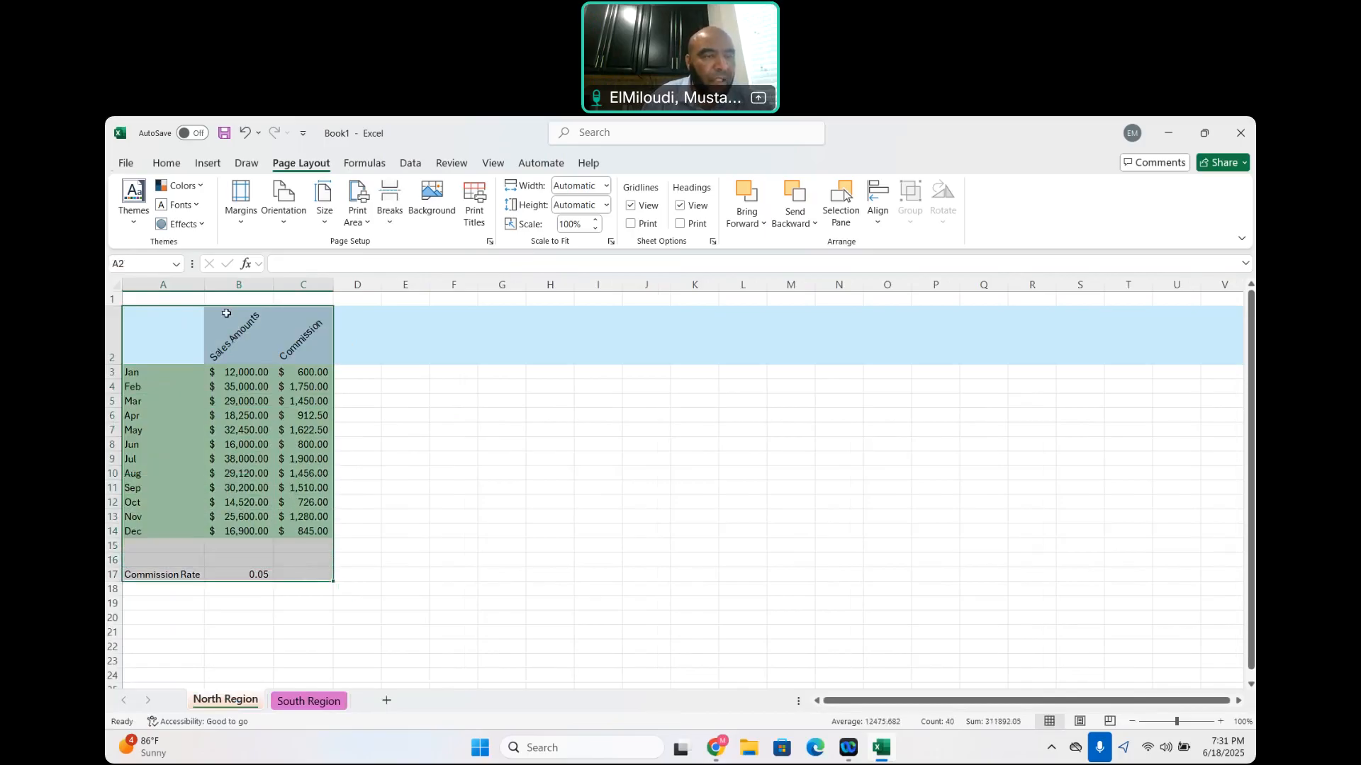
pyautogui.moveTo(220, 311); pyautogui.dragTo(217, 286)
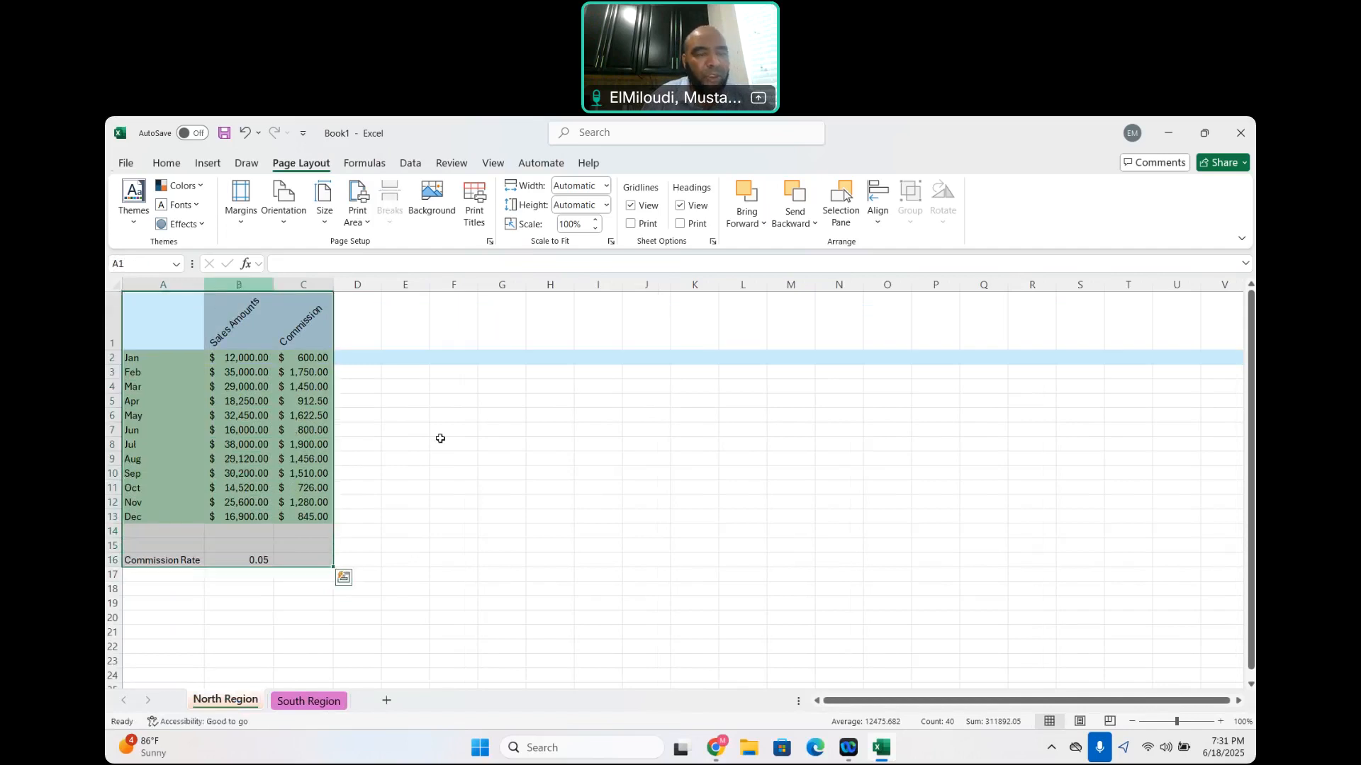
# Compare the two region sheets and move the South Region Commission Rate label and value up one row to A16:B16
pyautogui.click(309, 701)
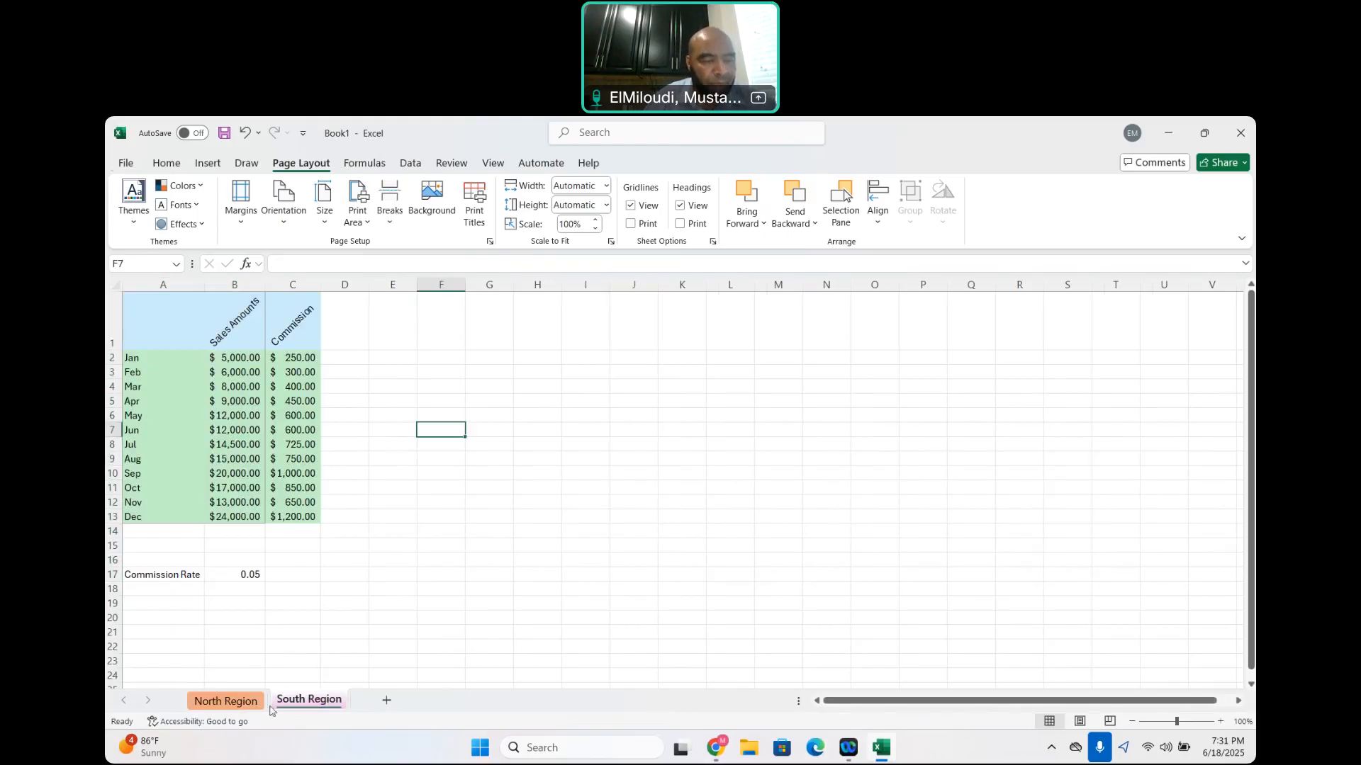
pyautogui.click(226, 702)
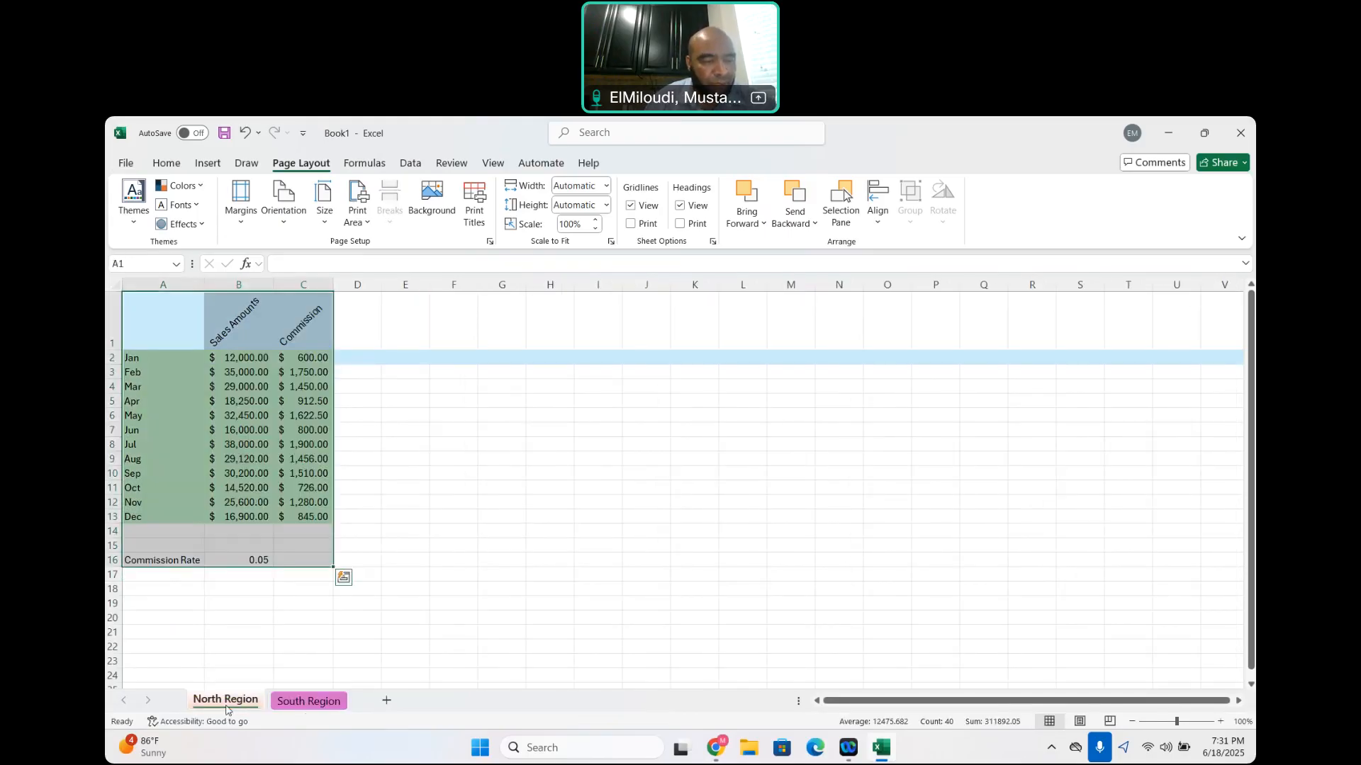
pyautogui.click(309, 701)
pyautogui.moveTo(167, 576)
pyautogui.mouseDown()
pyautogui.moveTo(234, 576)
pyautogui.moveTo(163, 554)
pyautogui.mouseUp()
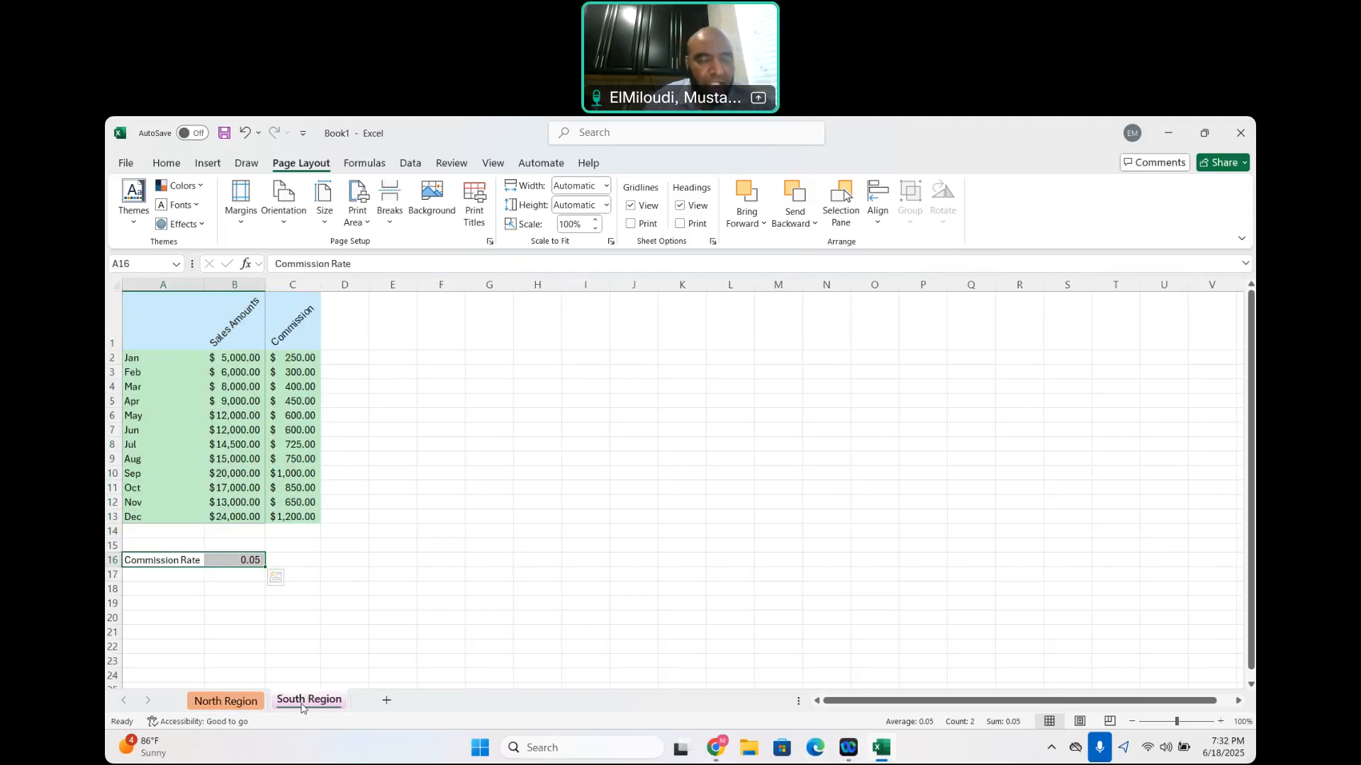
# Add a new sheet after South Region and rename it Total
pyautogui.click(237, 703)
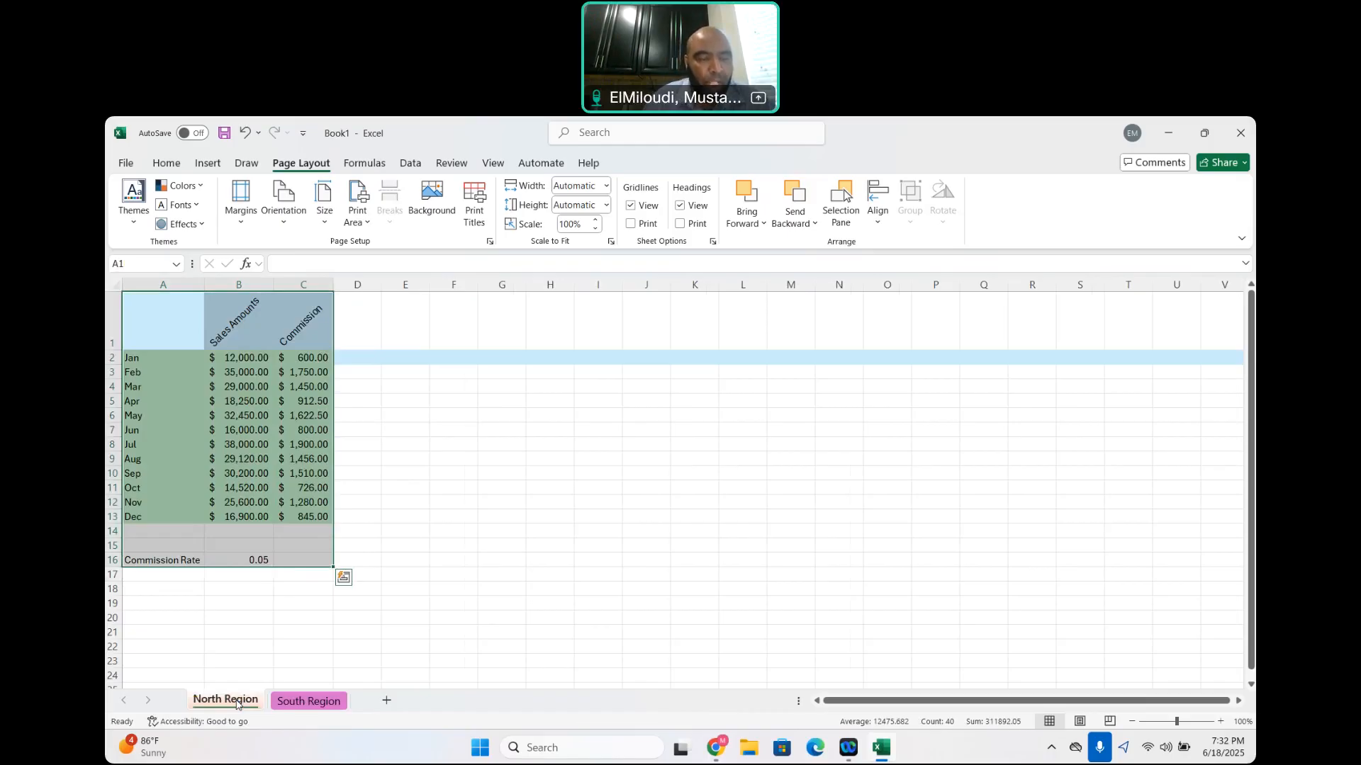
pyautogui.click(387, 701)
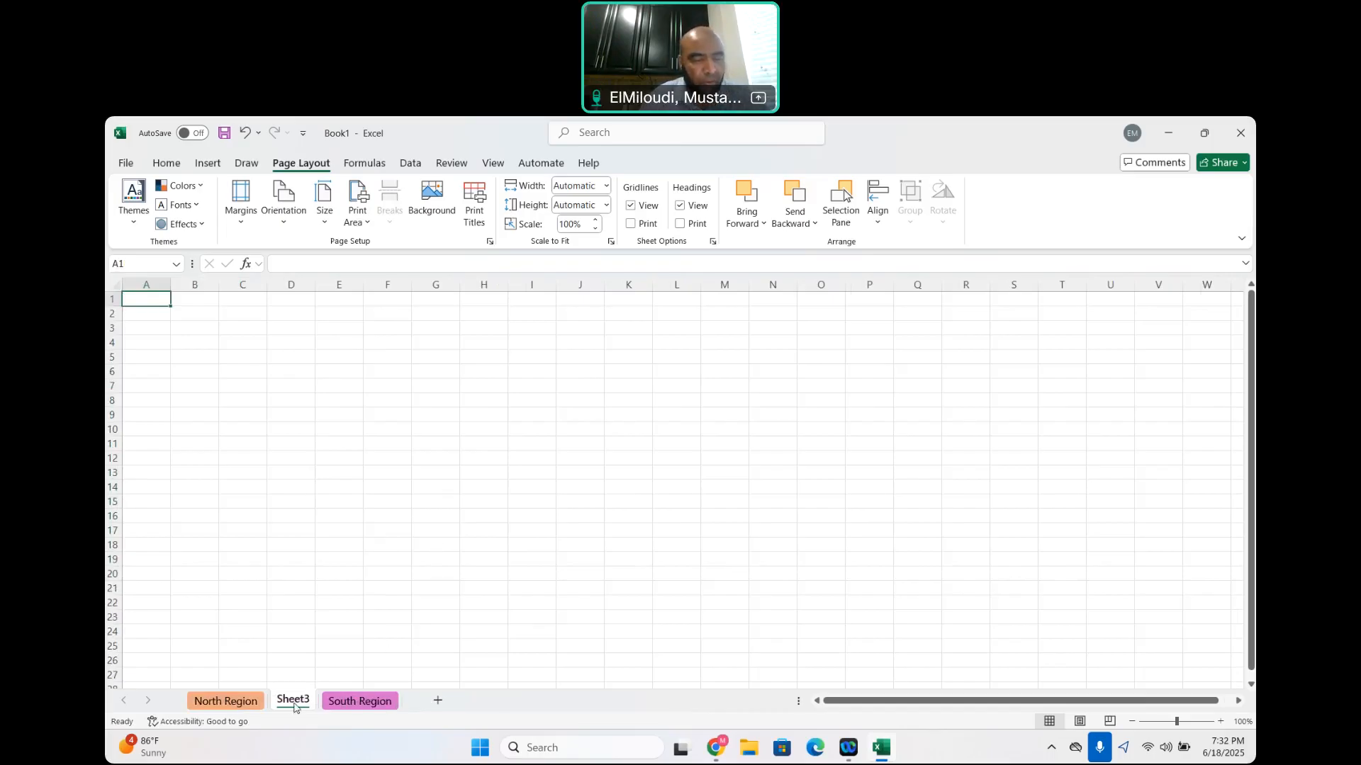
pyautogui.moveTo(294, 706); pyautogui.dragTo(406, 710)
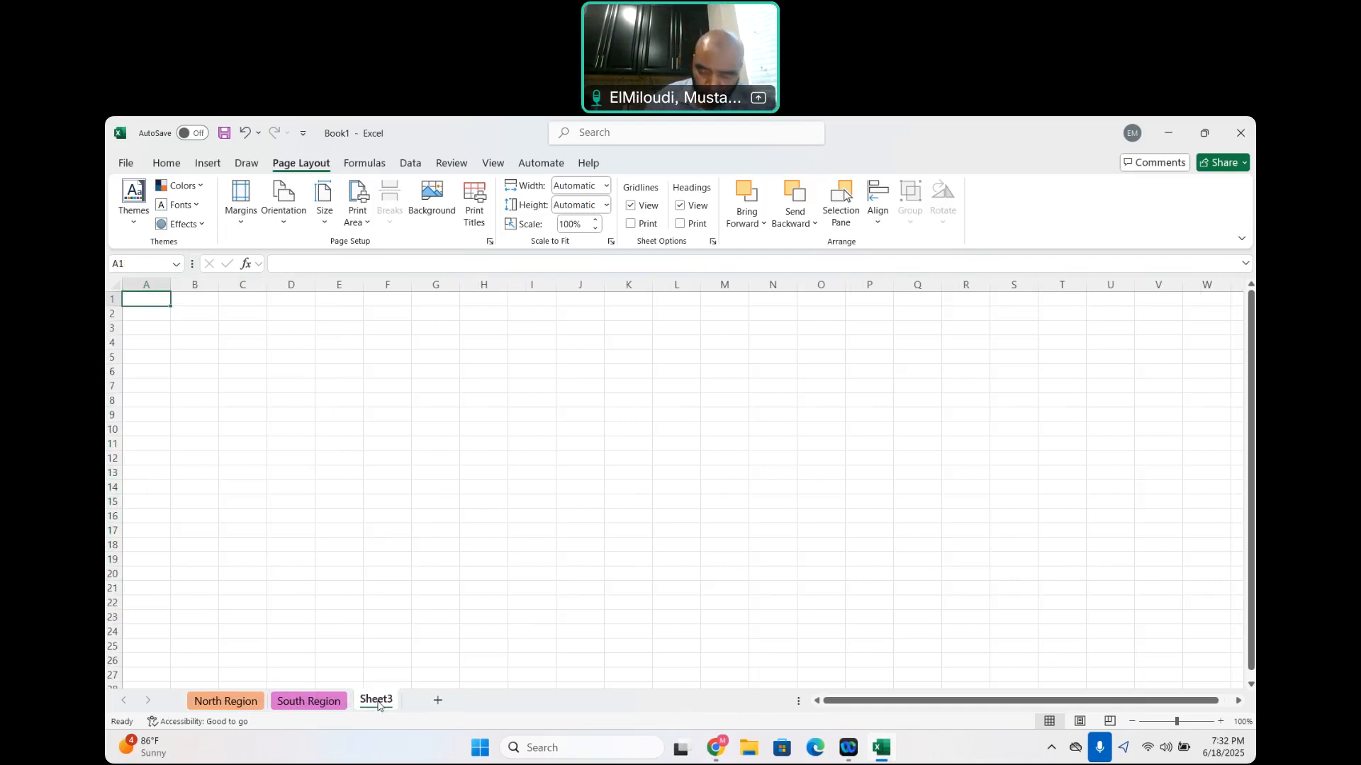
pyautogui.rightClick(378, 705)
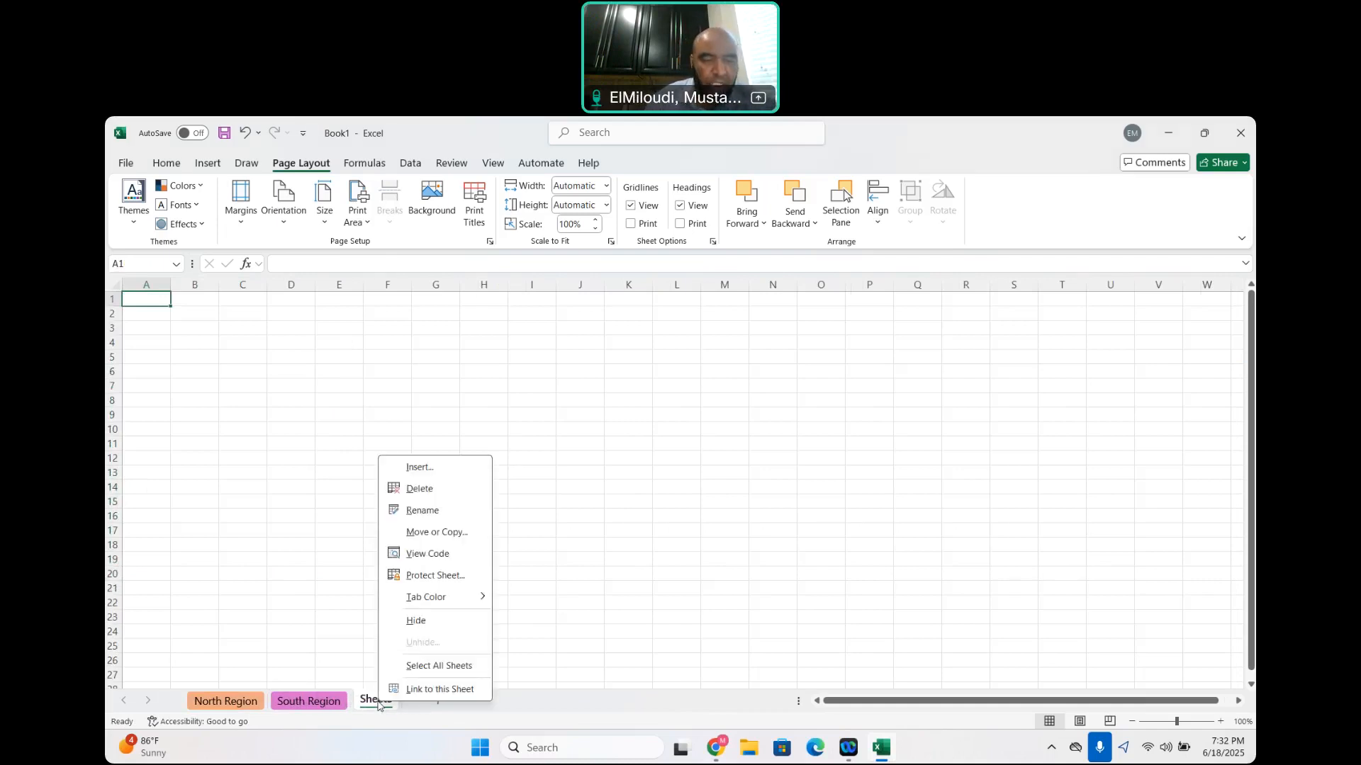
pyautogui.click(431, 510)
pyautogui.write('Total')
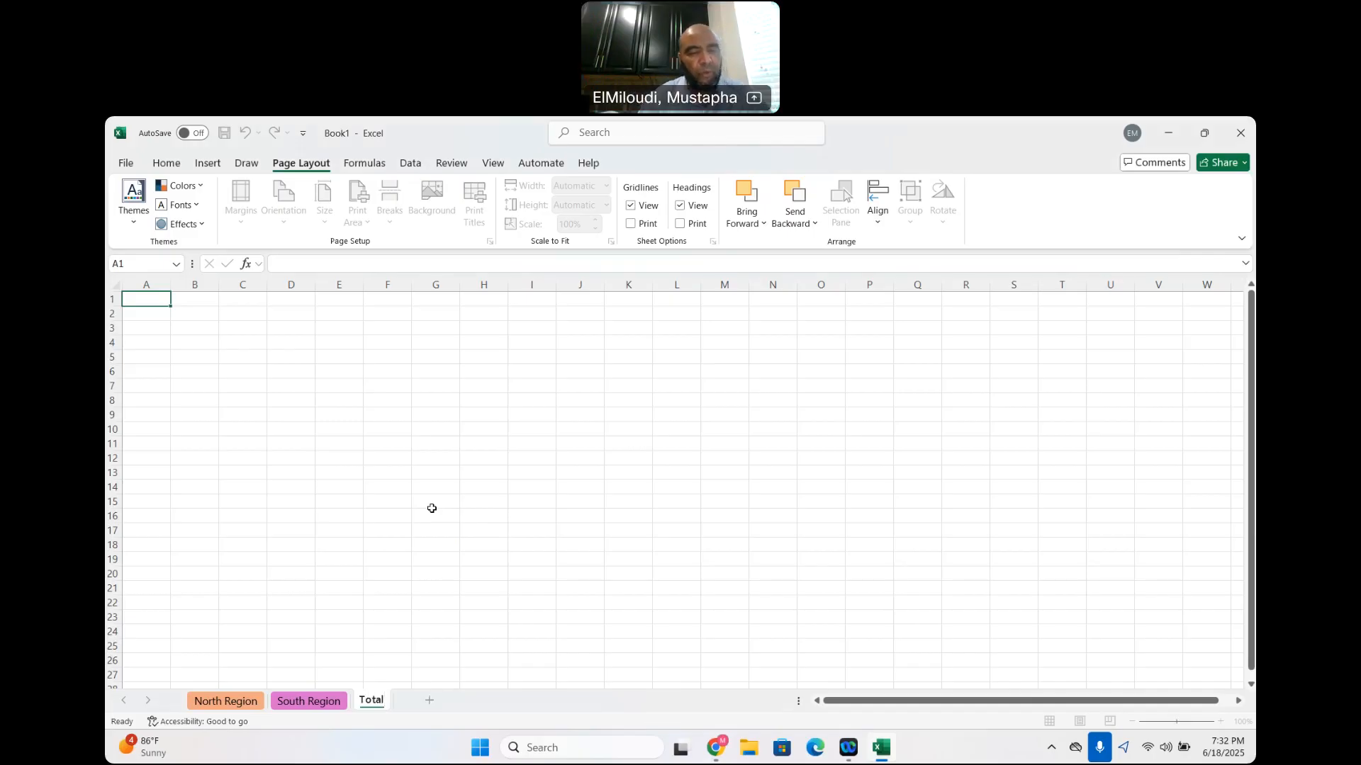
pyautogui.click(581, 604)
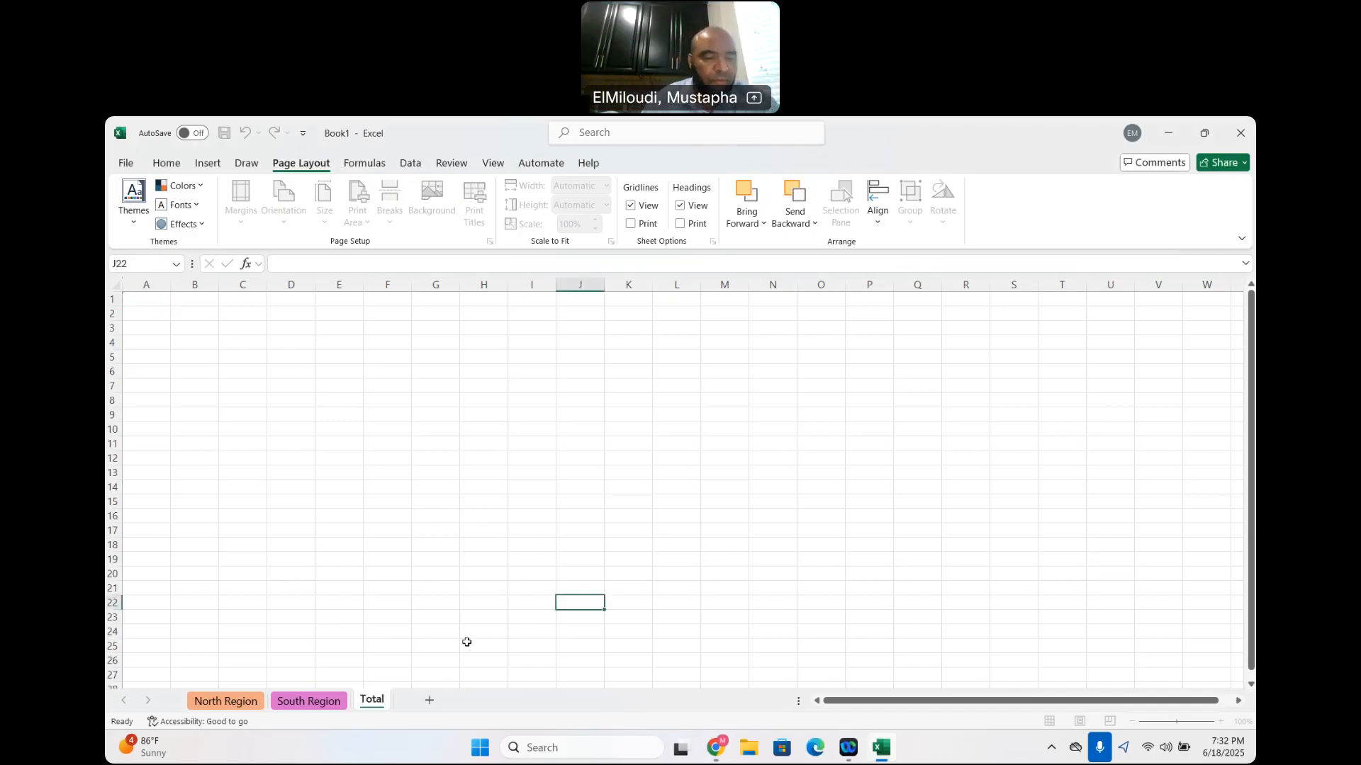
# Copy the month column A1:A13 from the North Region sheet and paste it at A1 of the Total sheet
pyautogui.click(225, 701)
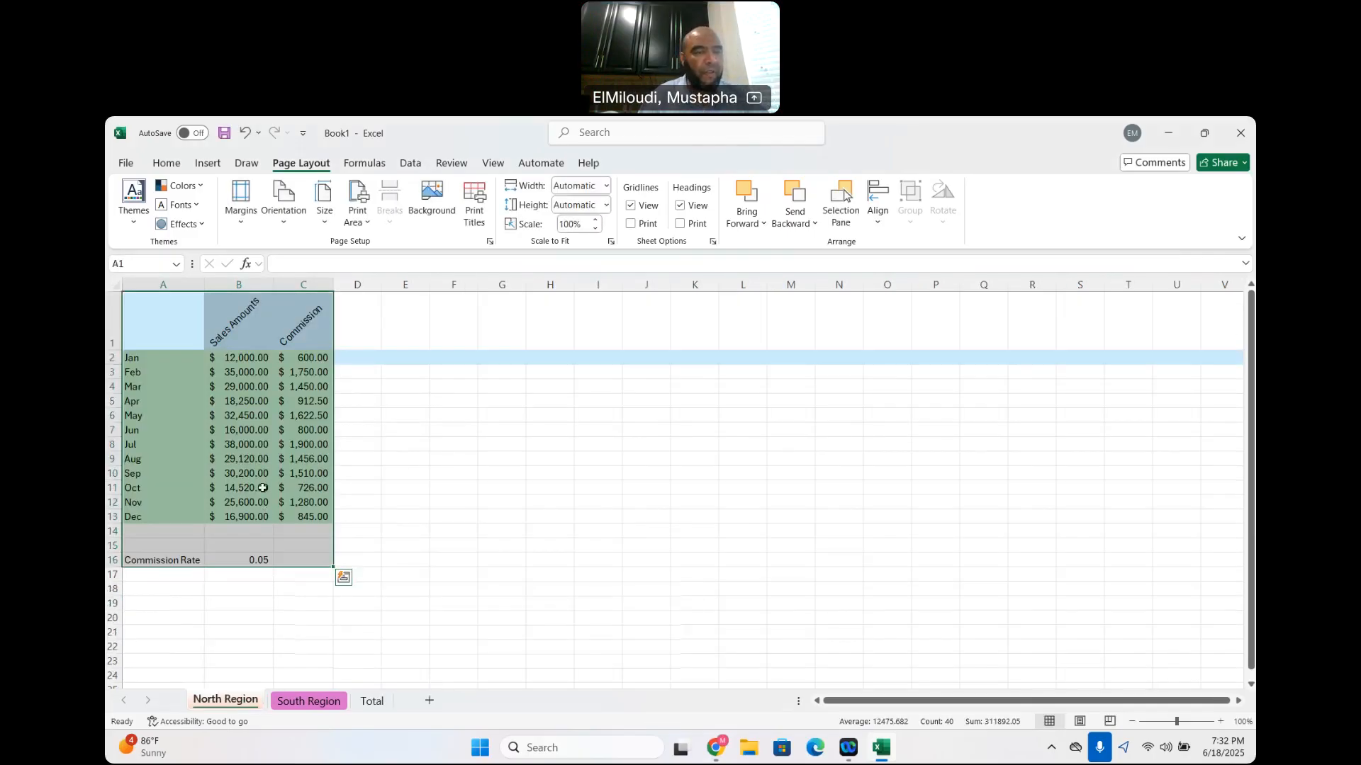
pyautogui.click(141, 361)
pyautogui.click(372, 701)
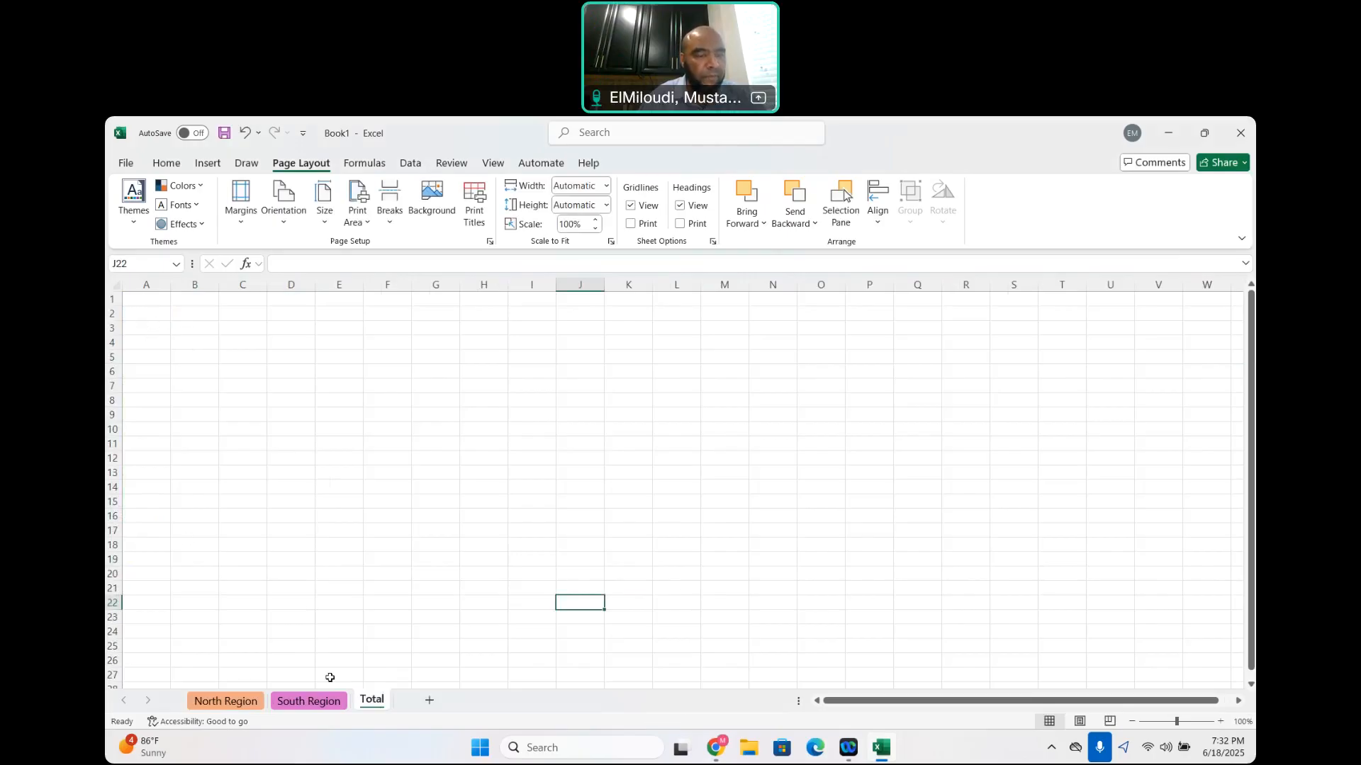
pyautogui.click(224, 704)
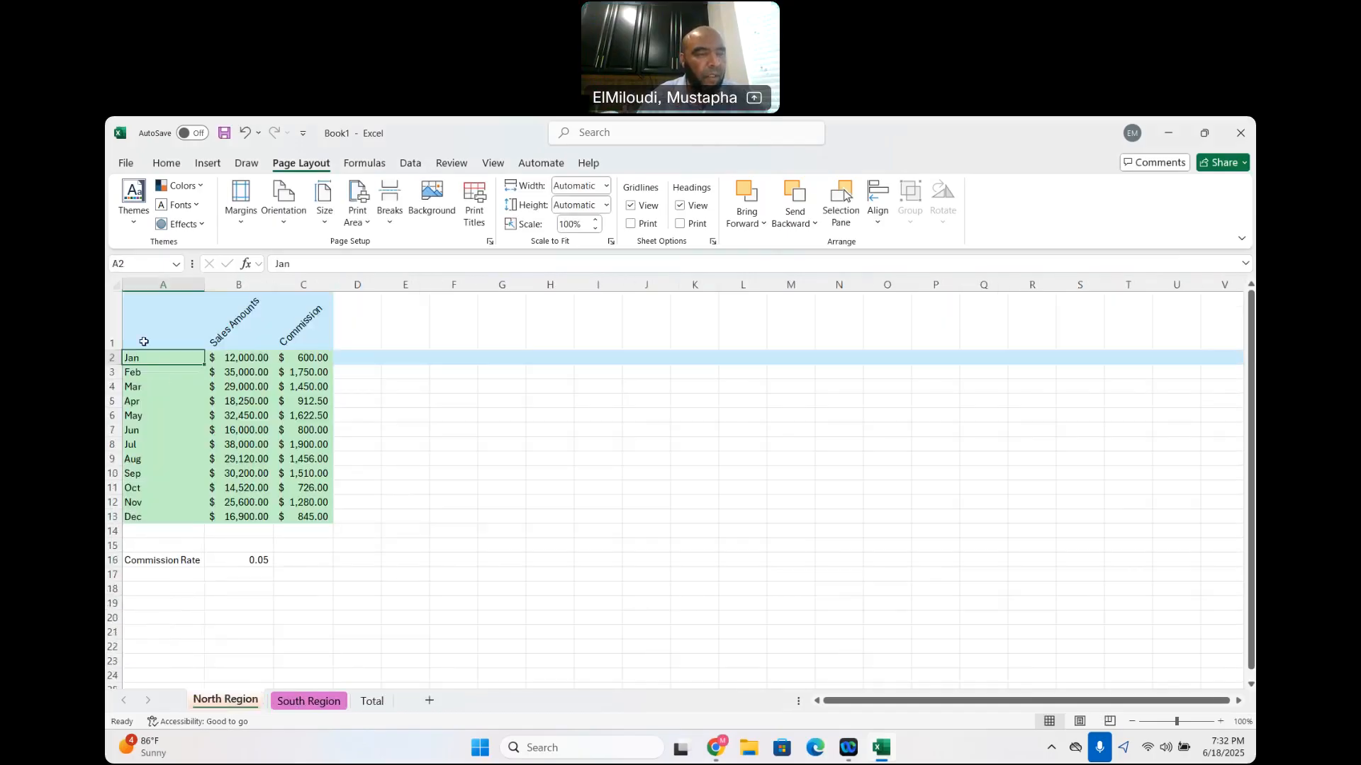
pyautogui.moveTo(145, 326); pyautogui.dragTo(151, 520)
pyautogui.hotkey('ctrl', 'c')
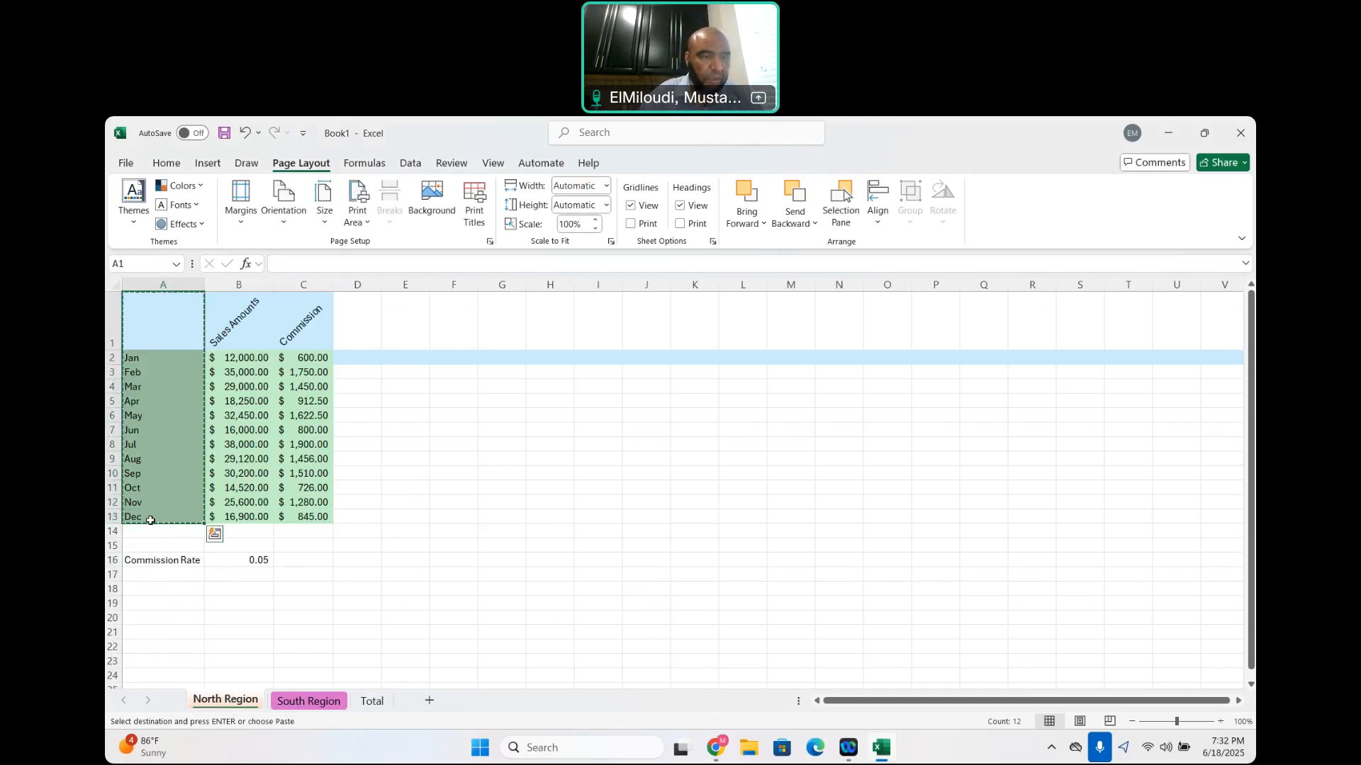
pyautogui.click(372, 701)
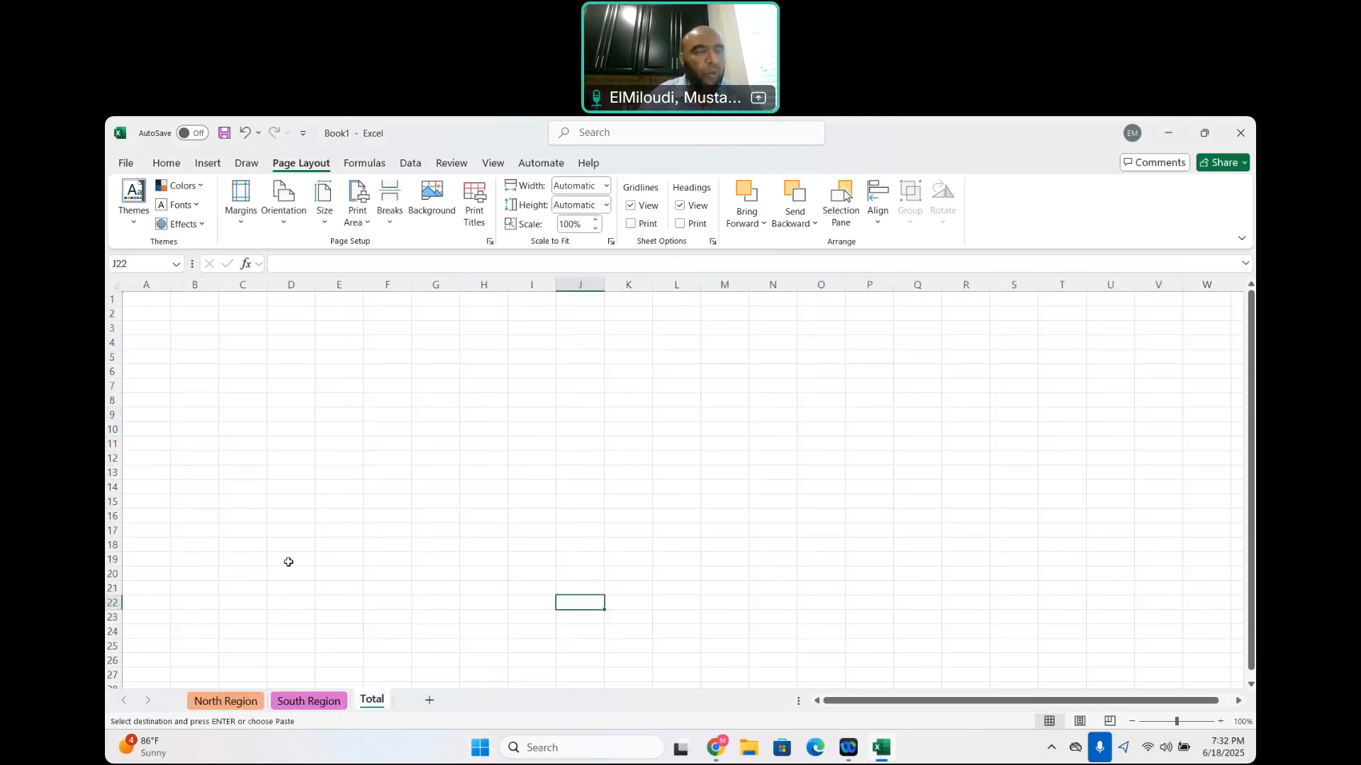
pyautogui.click(142, 302)
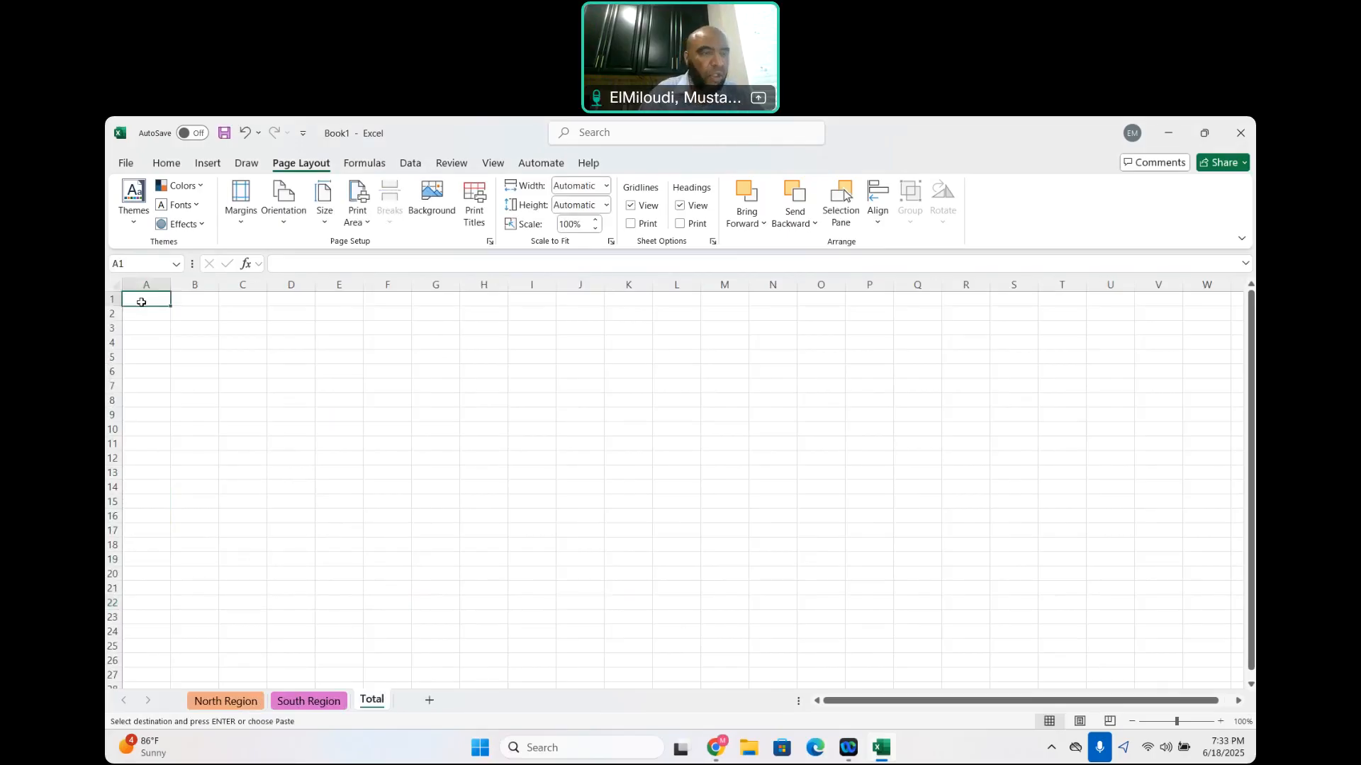
pyautogui.hotkey('ctrl', 'v')
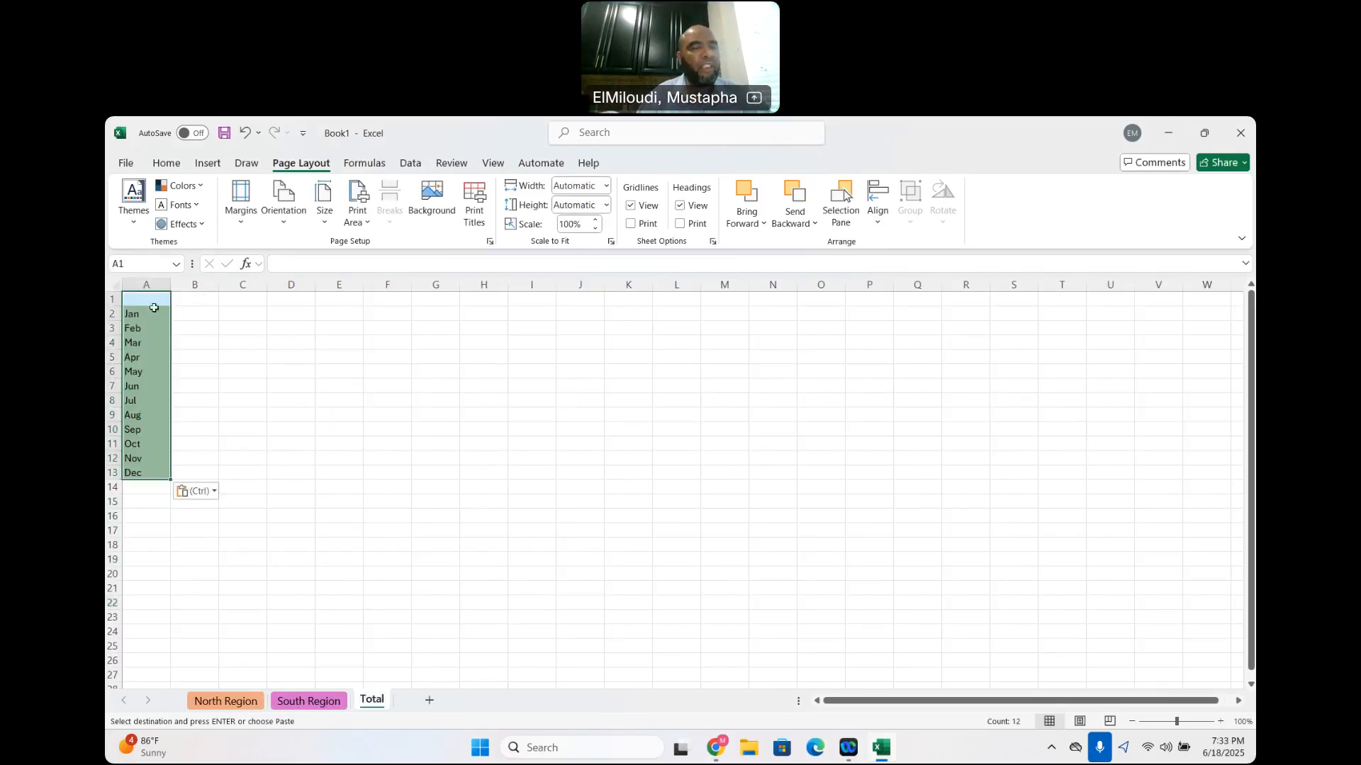
# Enter the header Total in cell B1 of the Total sheet
pyautogui.click(185, 300)
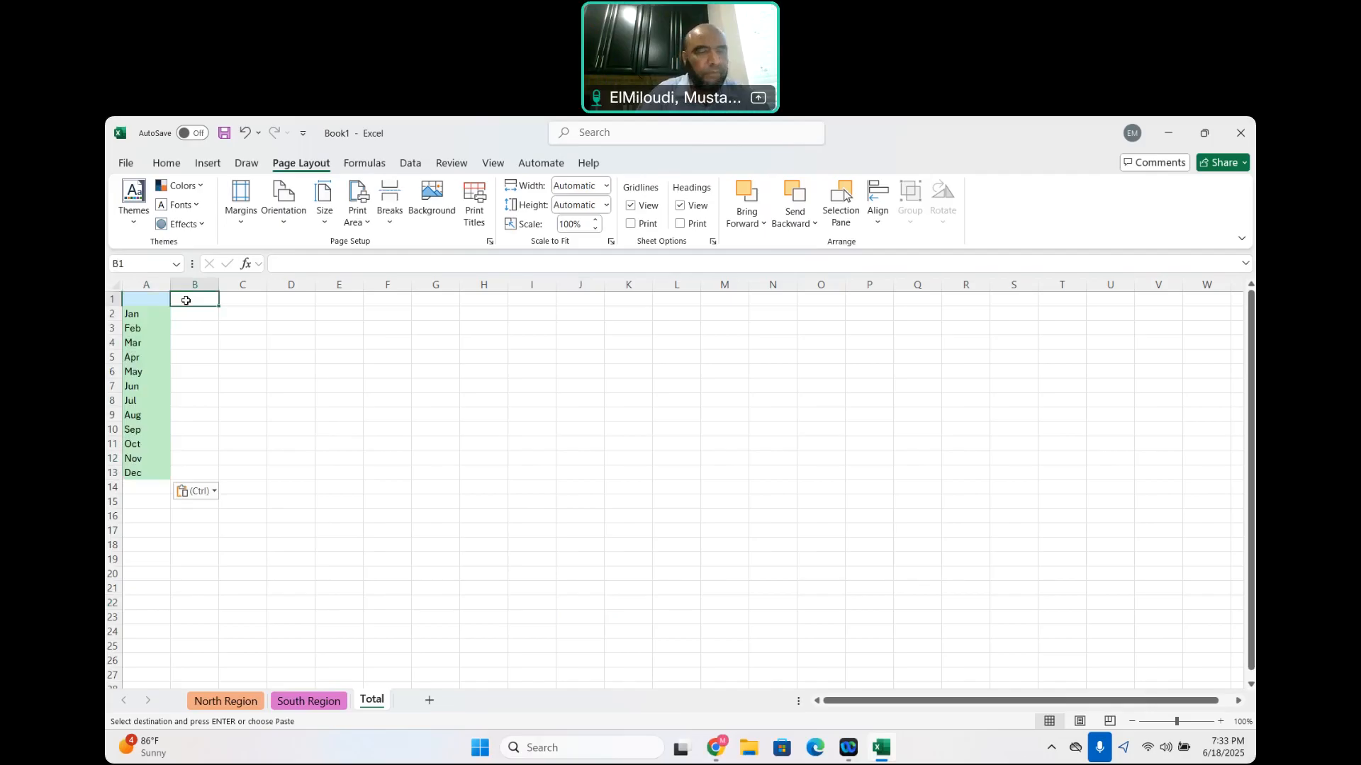
pyautogui.write('tota')
pyautogui.press('BackSpace')
pyautogui.press('BackSpace')
pyautogui.press('BackSpace')
pyautogui.press('BackSpace')
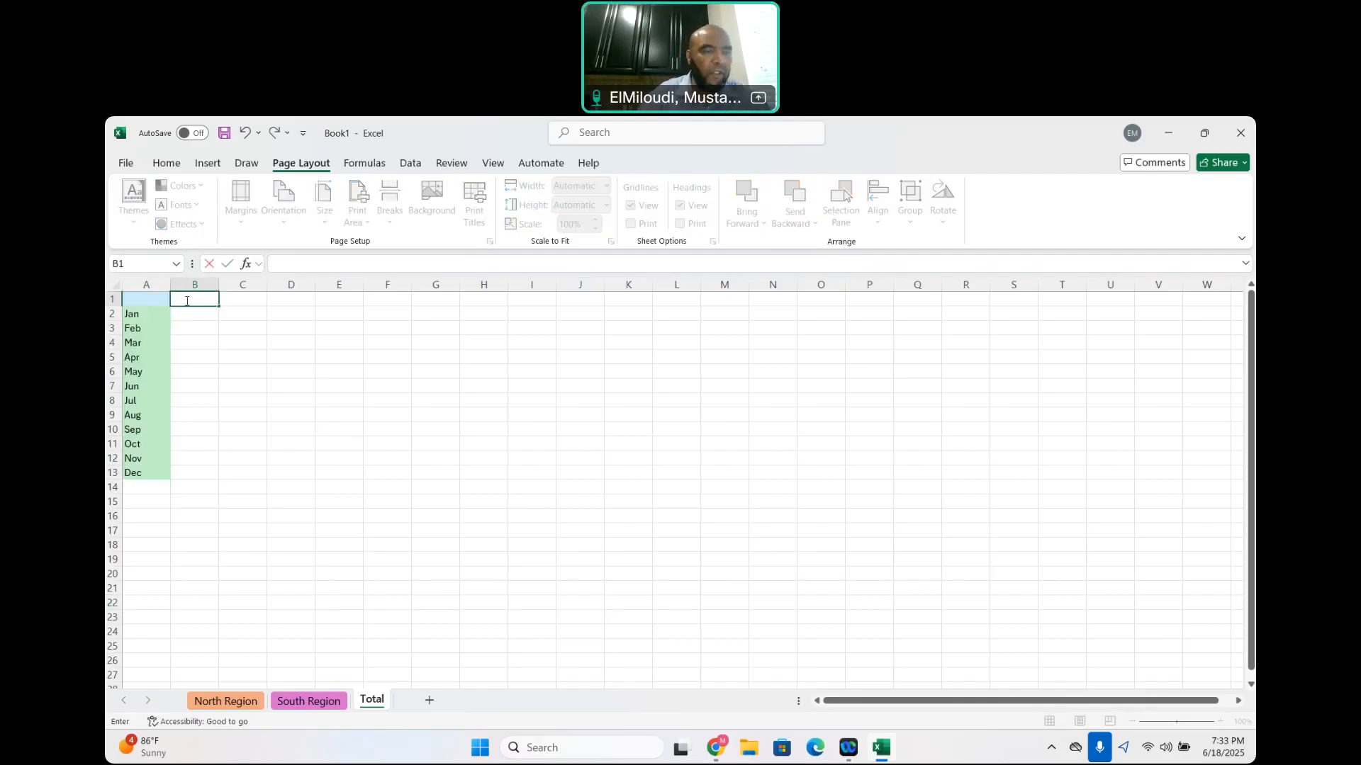
pyautogui.write('Total')
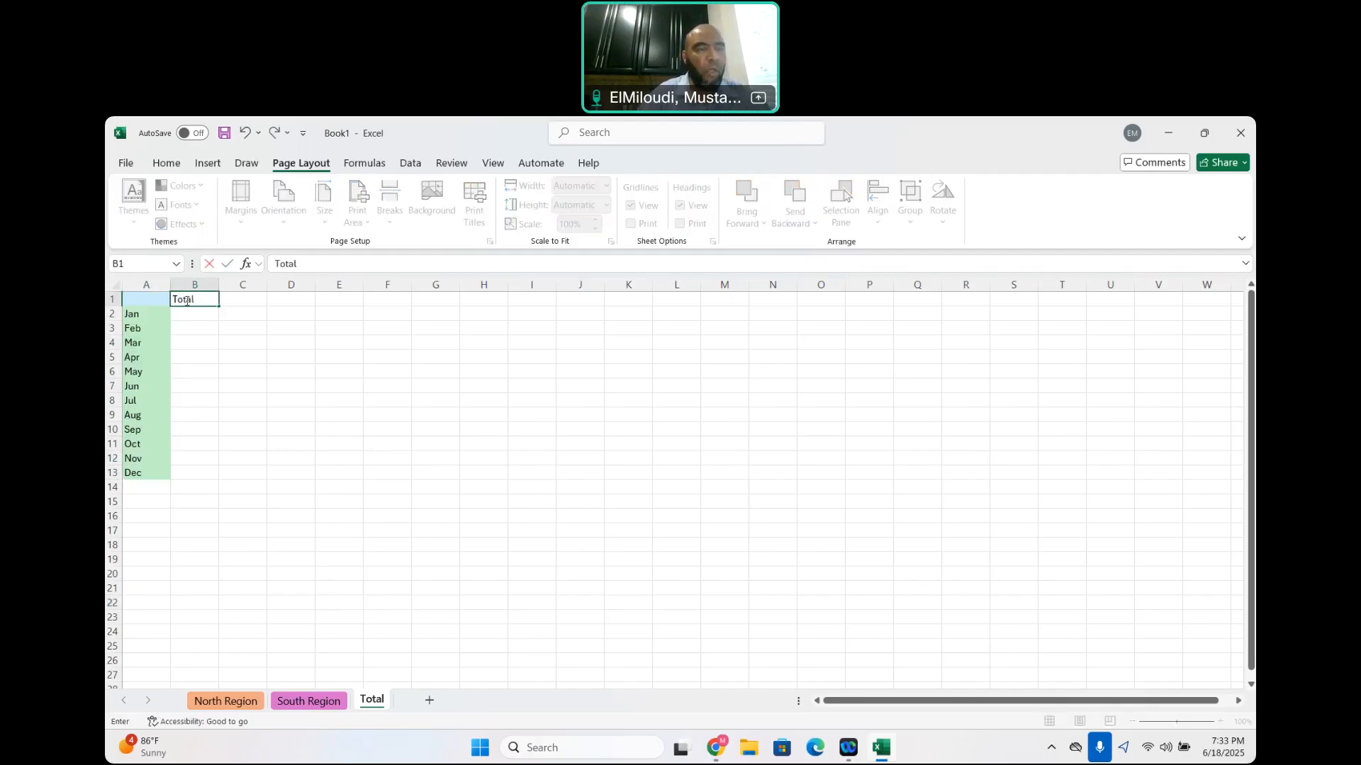
# On the North Region sheet, enter the header Total in D1 beside the Commission column
pyautogui.click(212, 703)
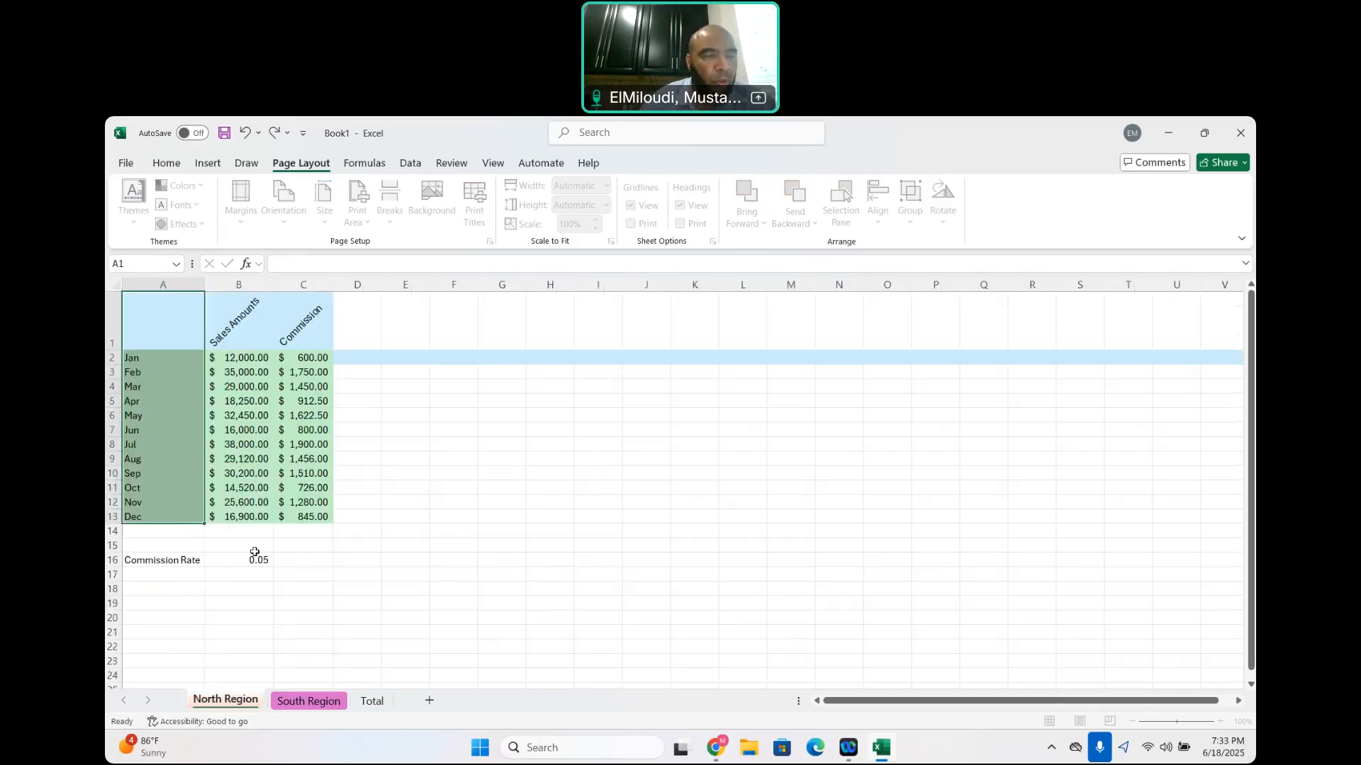
pyautogui.click(243, 358)
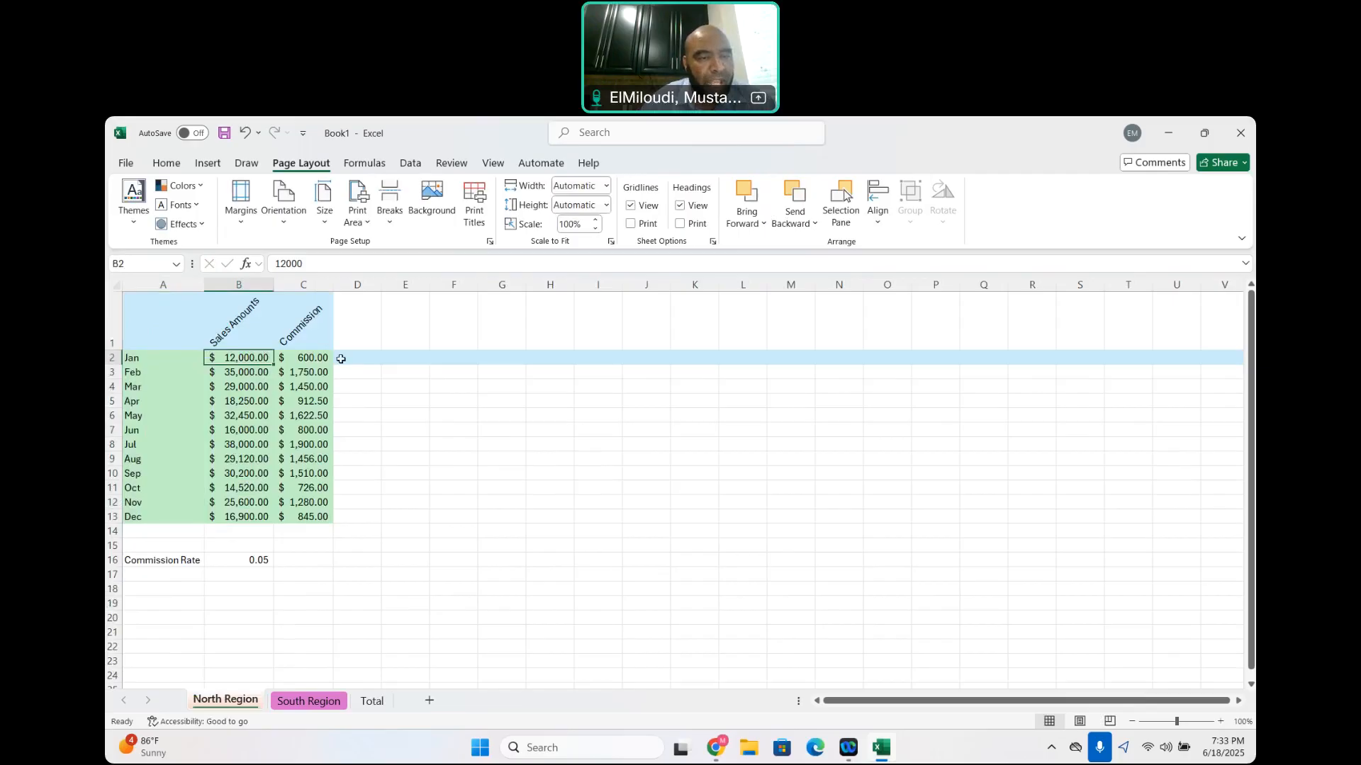
pyautogui.click(359, 334)
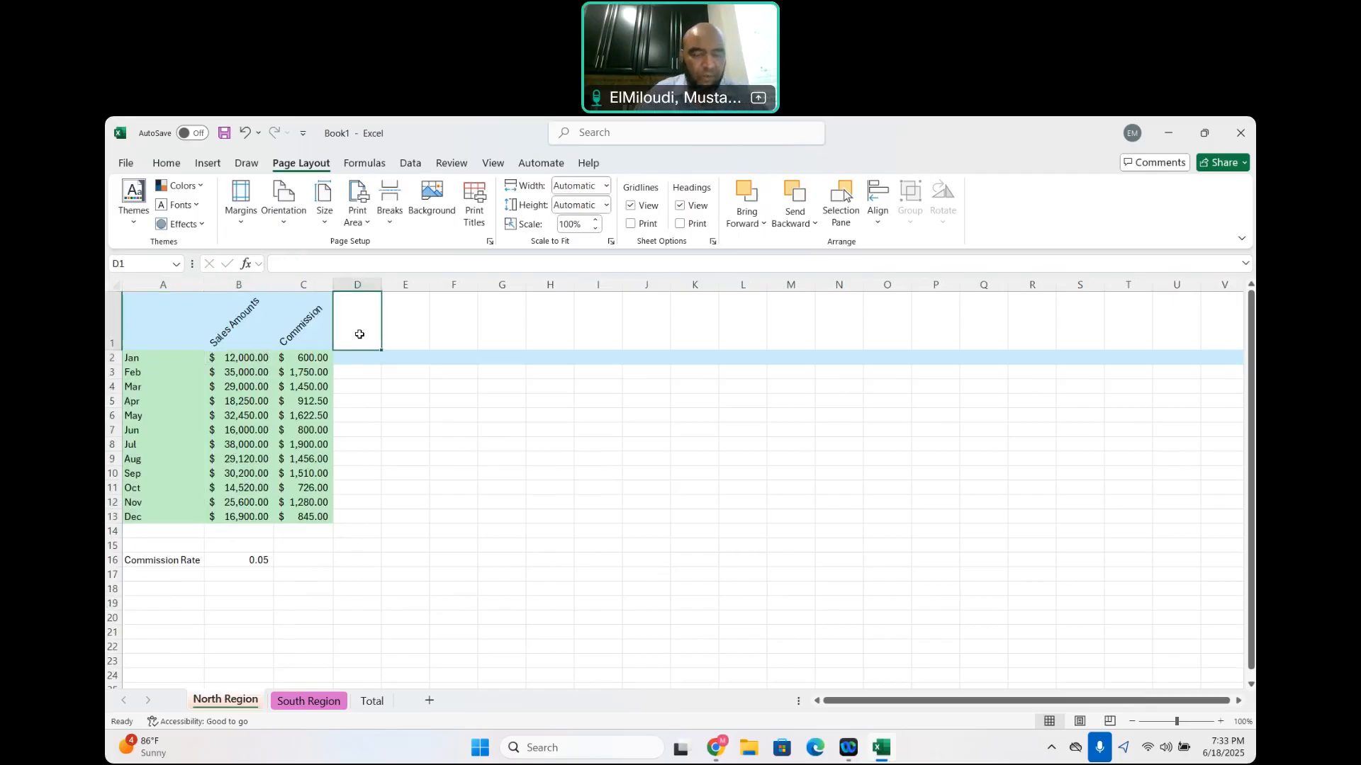
pyautogui.write('Tok')
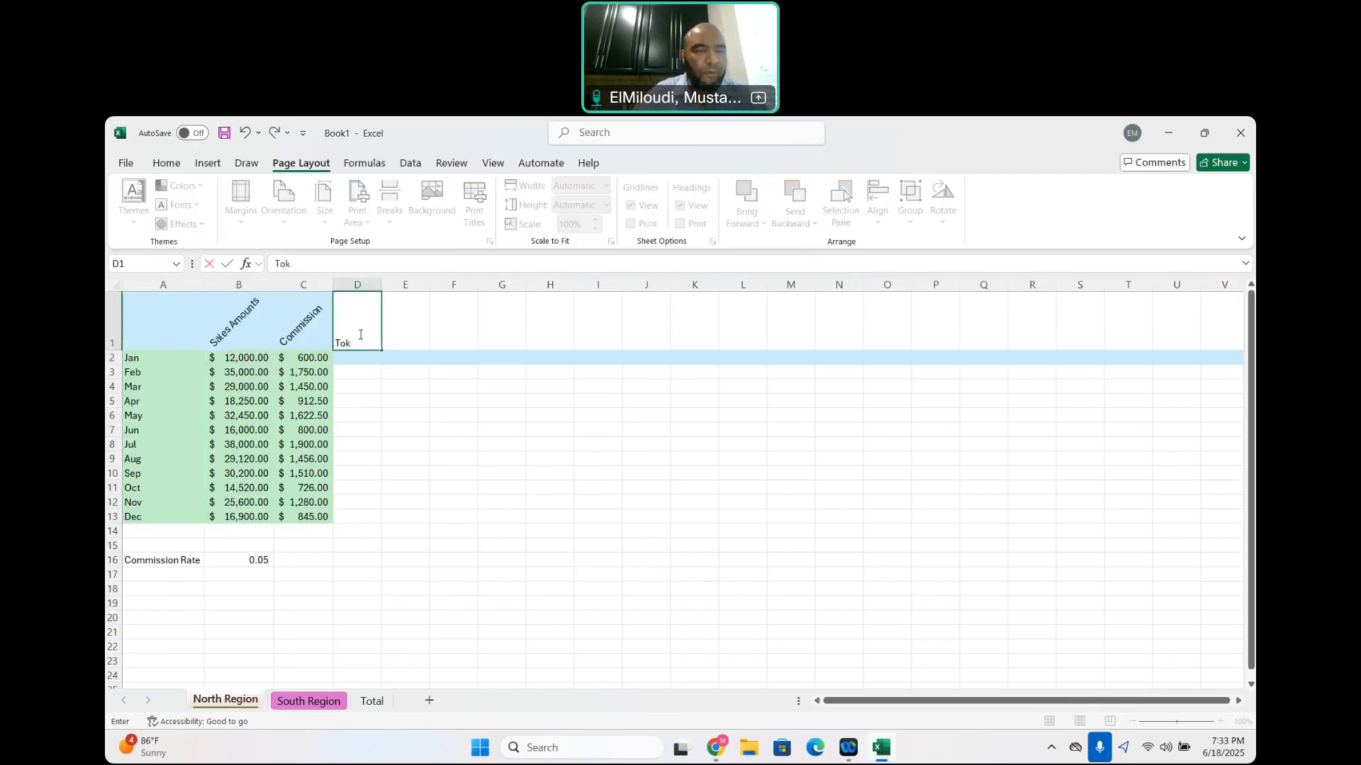
pyautogui.write('talal')
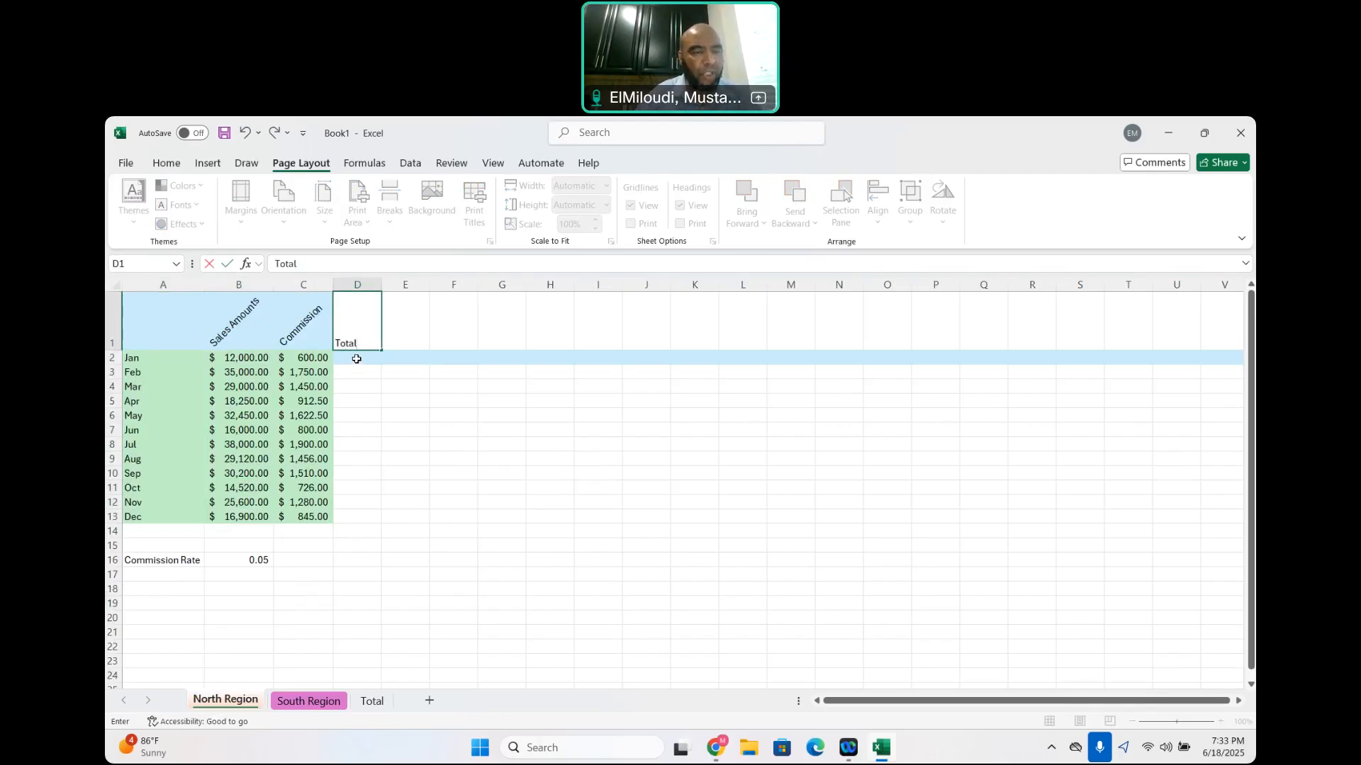
# Add January's sales and commission in D2 with =B2+C2 and fill the formula down to D13
pyautogui.click(357, 359)
pyautogui.write('=')
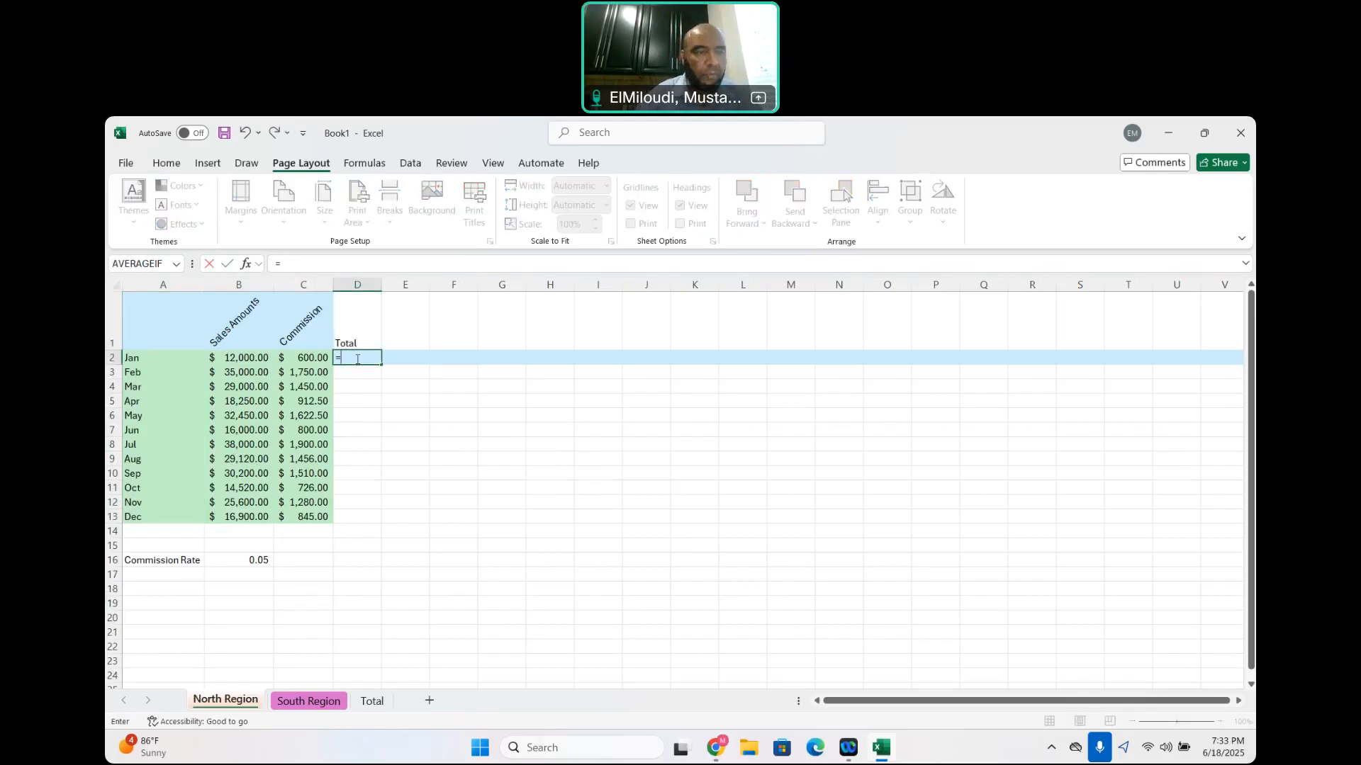
pyautogui.click(249, 360)
pyautogui.write('+')
pyautogui.click(307, 361)
pyautogui.press('Return')
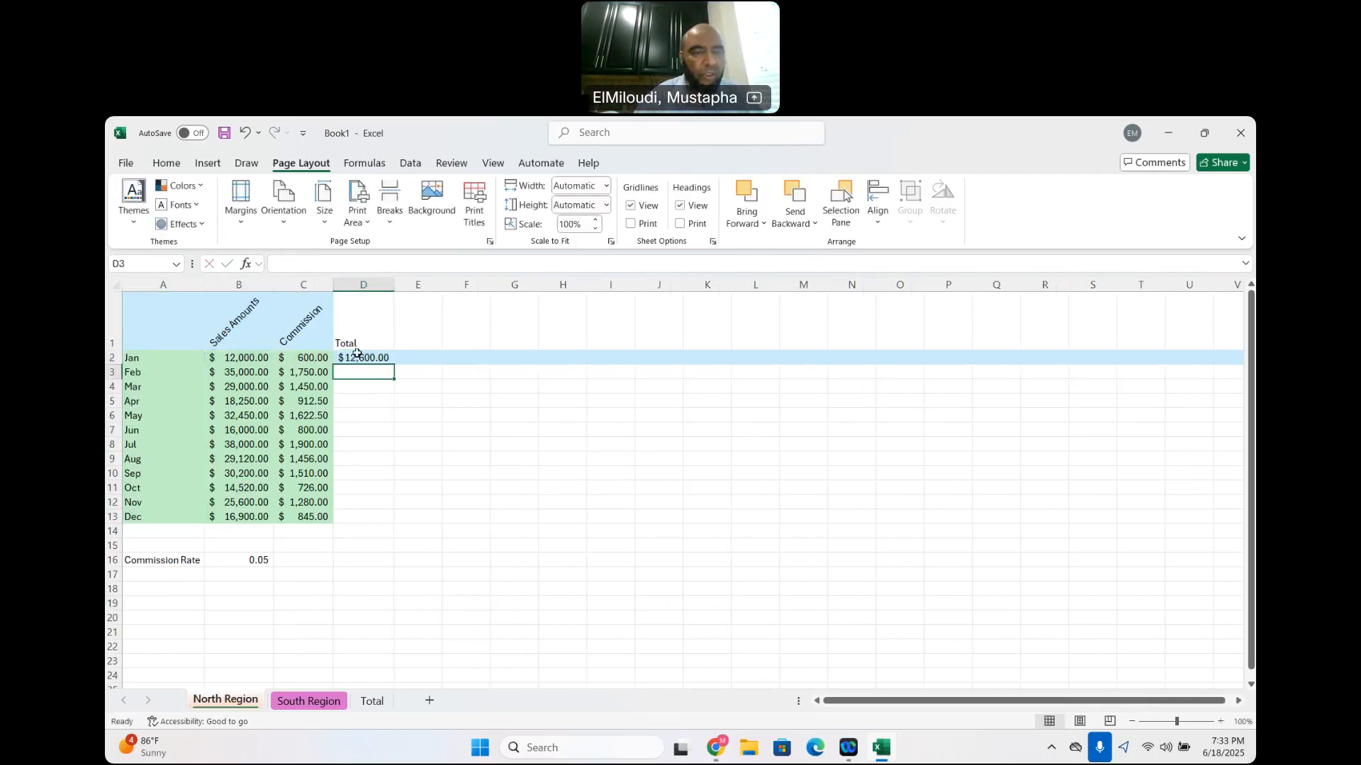
pyautogui.click(358, 356)
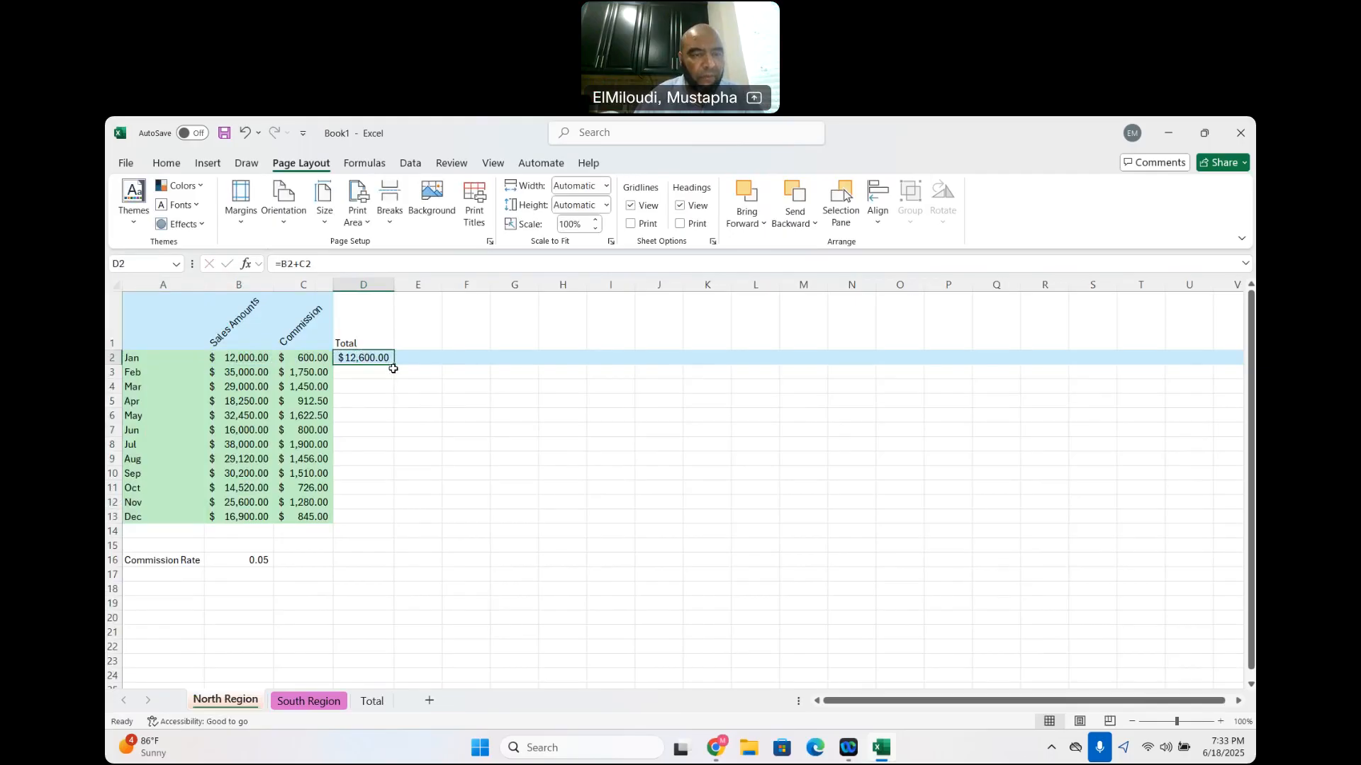
pyautogui.moveTo(395, 366); pyautogui.dragTo(389, 530)
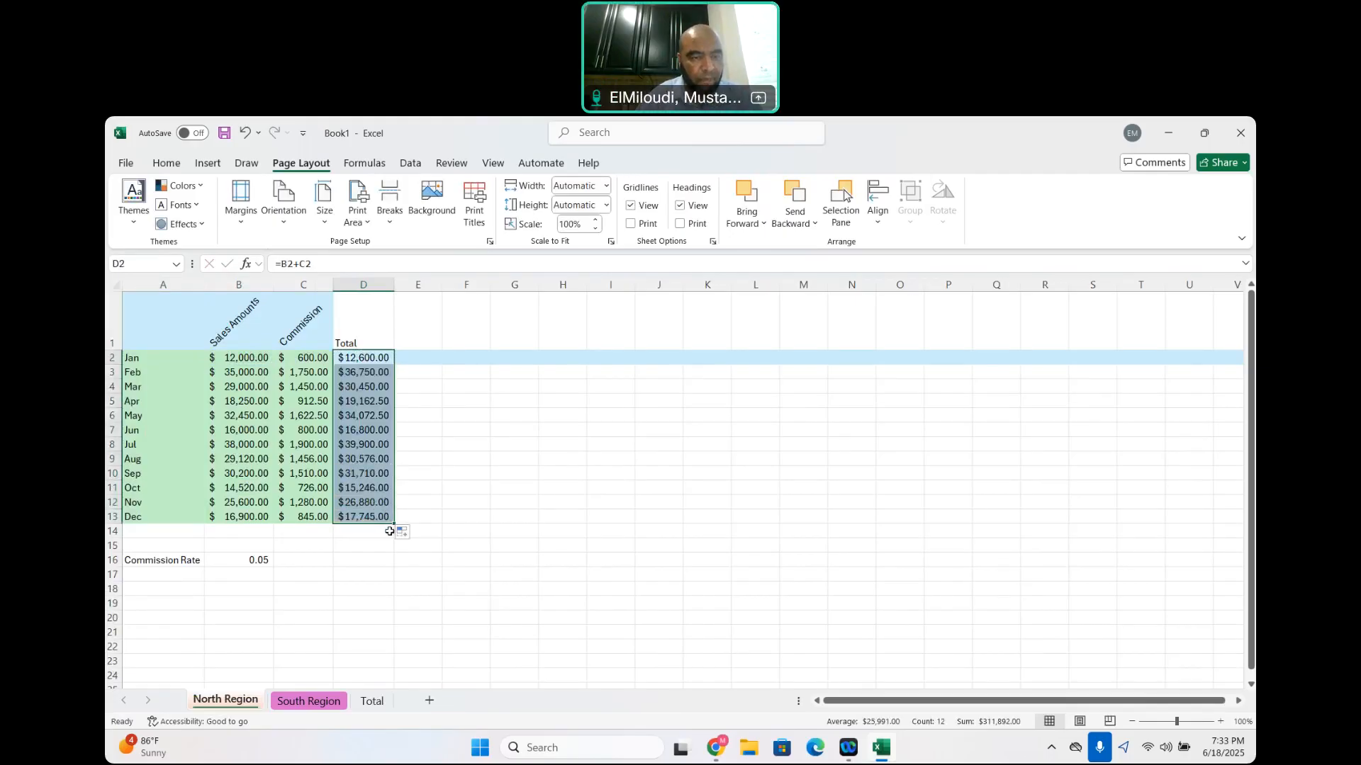
# On the South Region sheet, enter the header Total in D1 beside the Commission column
pyautogui.click(309, 702)
pyautogui.click(334, 330)
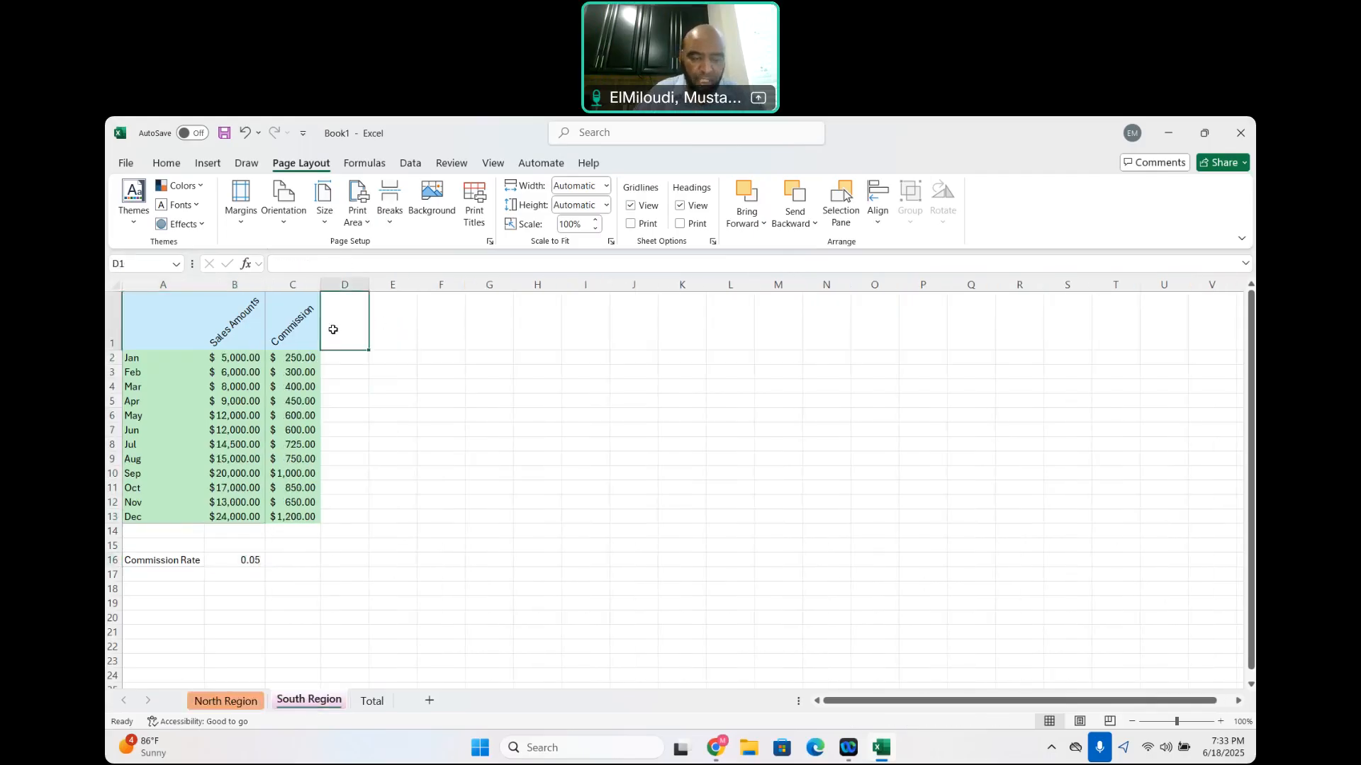
pyautogui.write('Total')
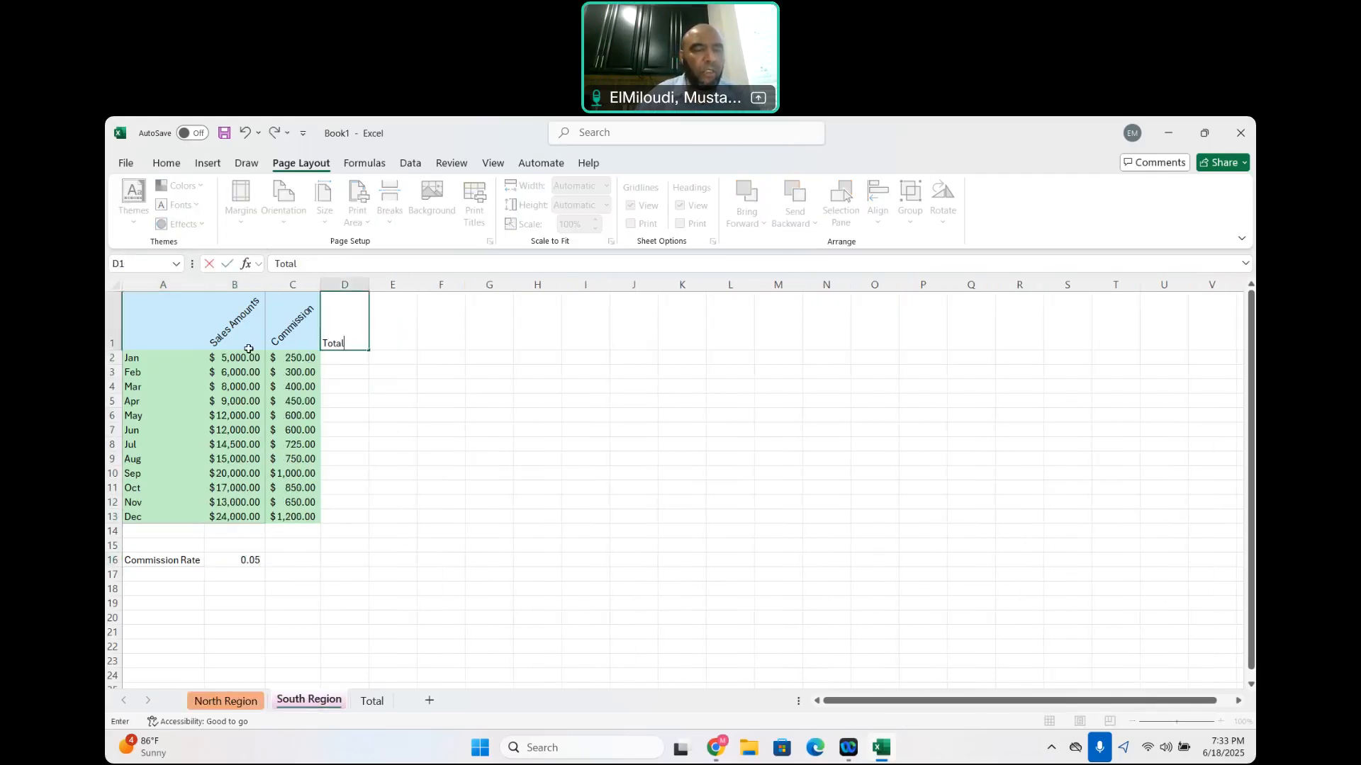
# Enter =B2+C2 in D2 of the South Region sheet, fill it down to D13, and autofit column D
pyautogui.click(344, 358)
pyautogui.write('=')
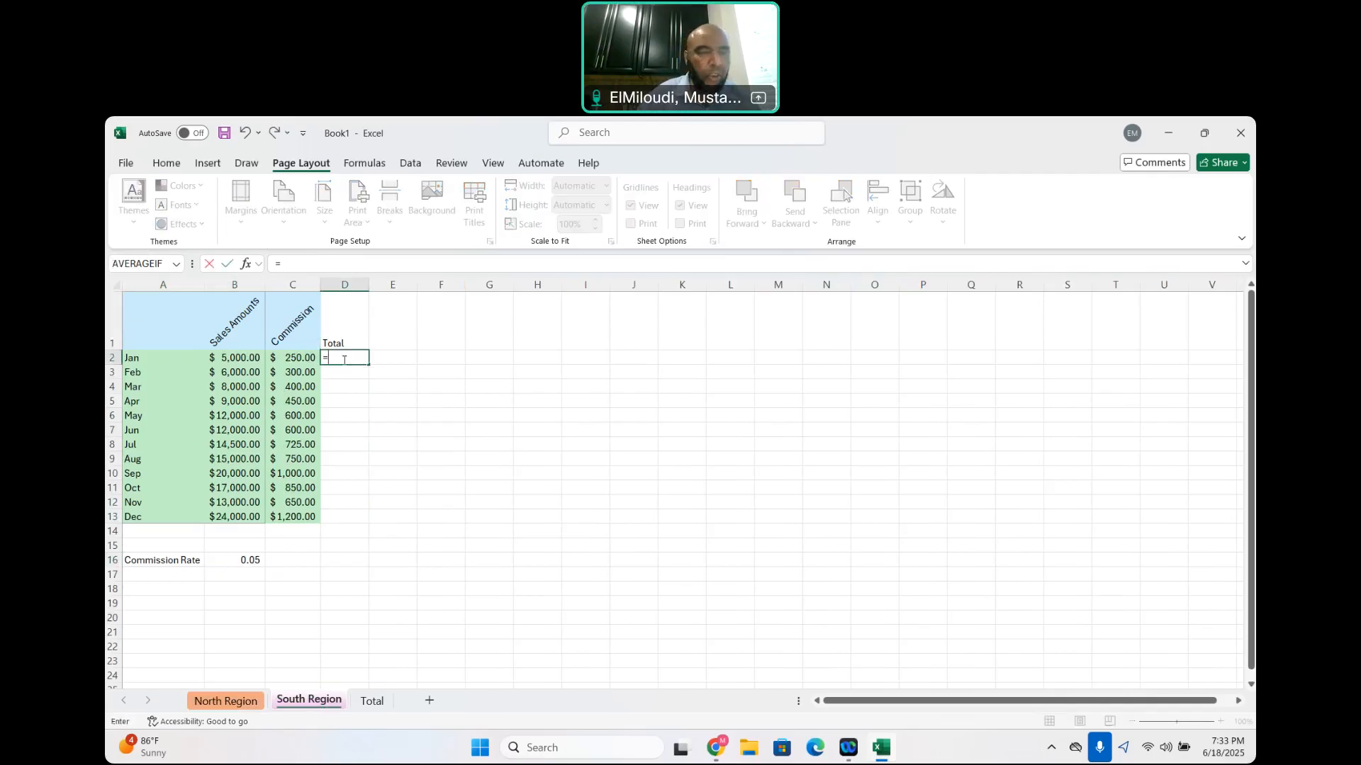
pyautogui.click(234, 360)
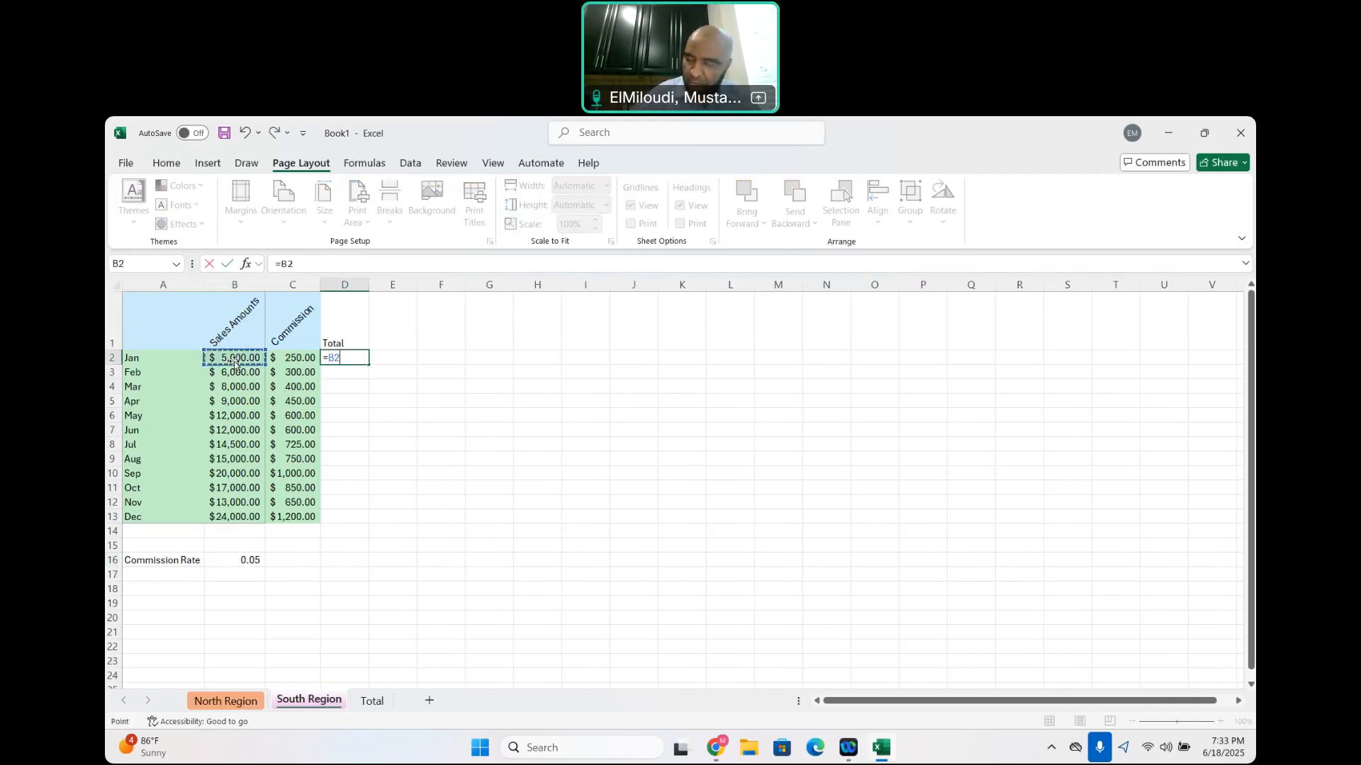
pyautogui.write('+')
pyautogui.click(294, 357)
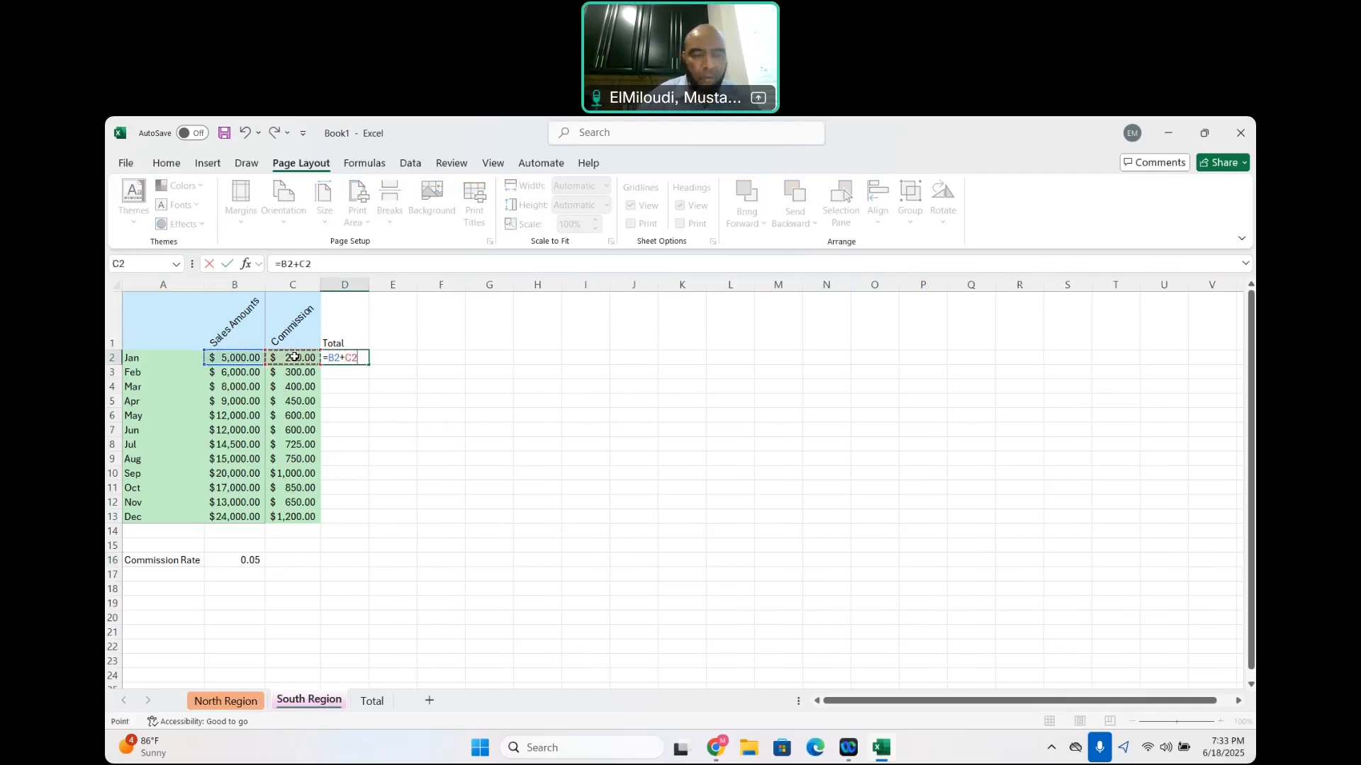
pyautogui.press('Return')
pyautogui.click(362, 361)
pyautogui.moveTo(377, 366); pyautogui.dragTo(383, 525)
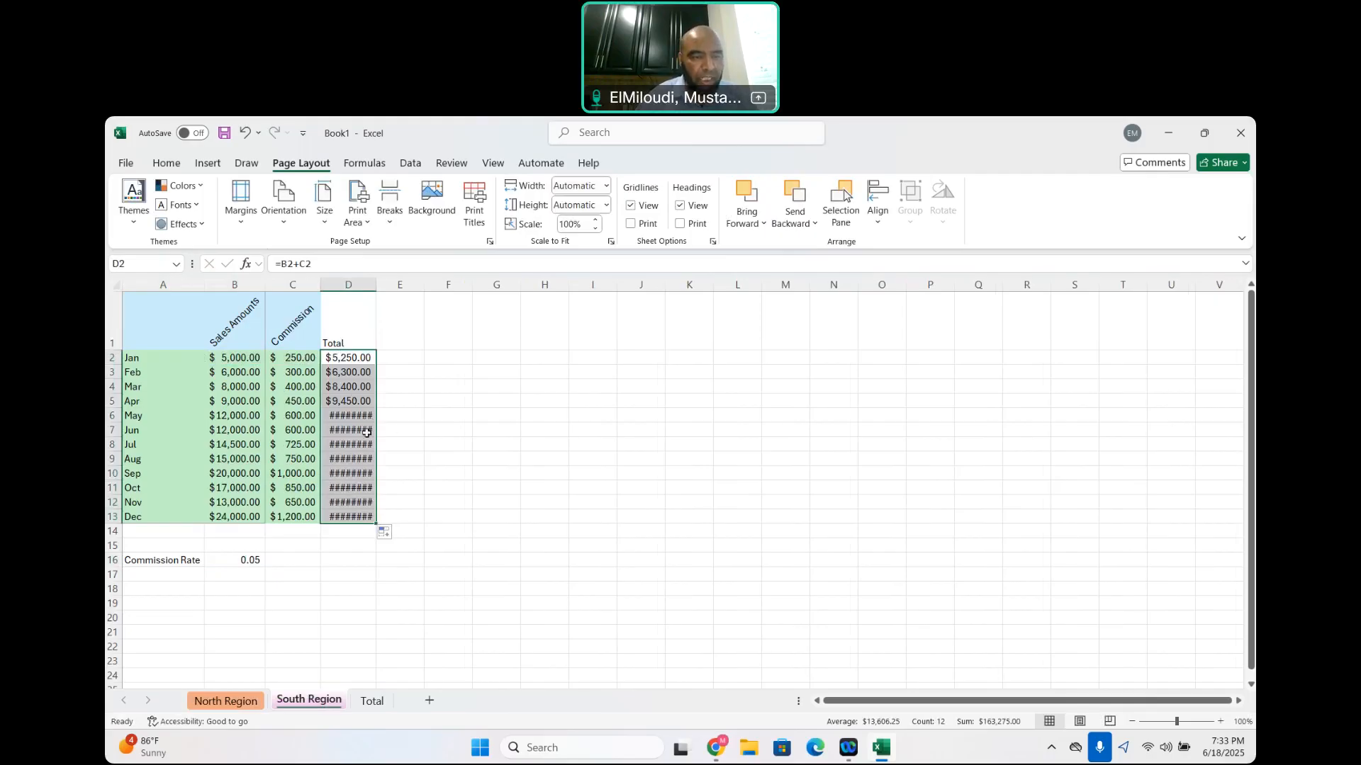
pyautogui.doubleClick(376, 286)
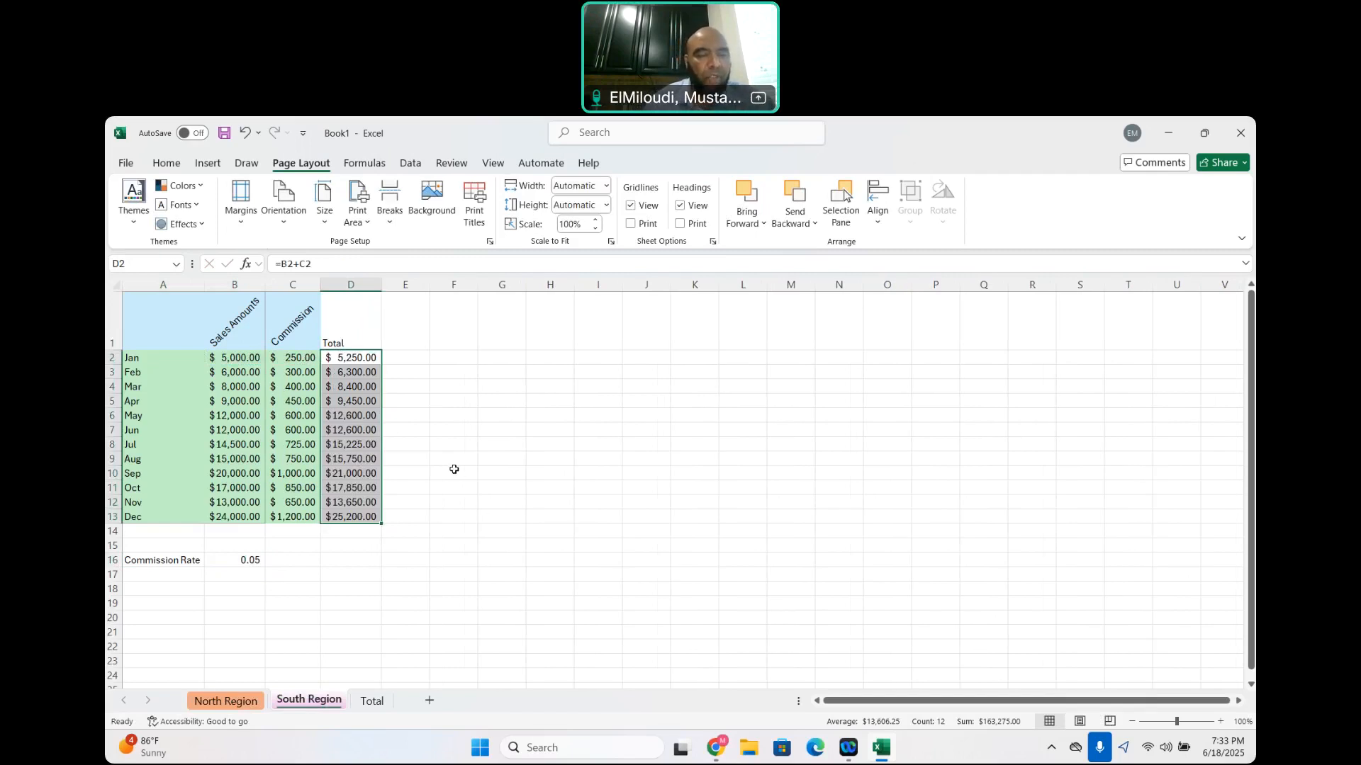
# On the Total sheet, link January's total in B2 to the North Region total with ='North Region'!D2
pyautogui.click(226, 704)
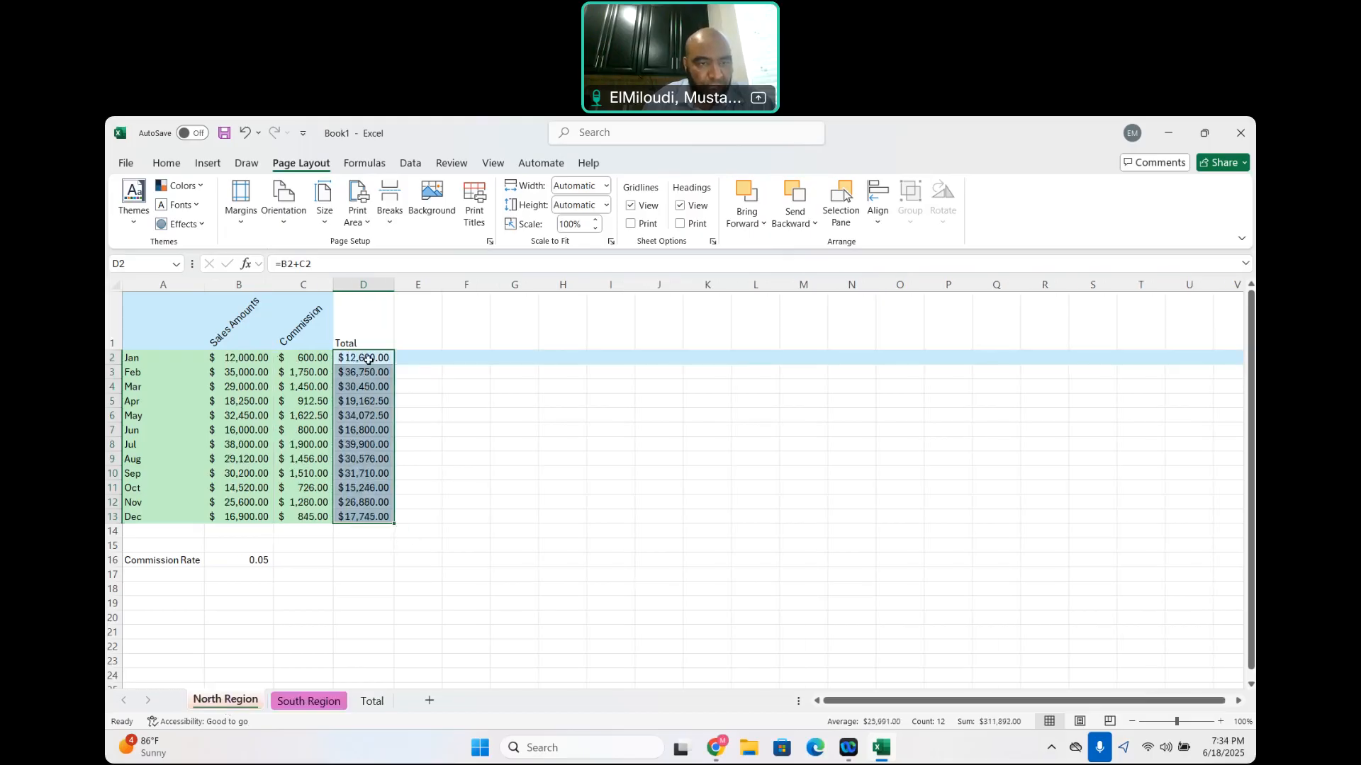
pyautogui.click(367, 359)
pyautogui.click(310, 702)
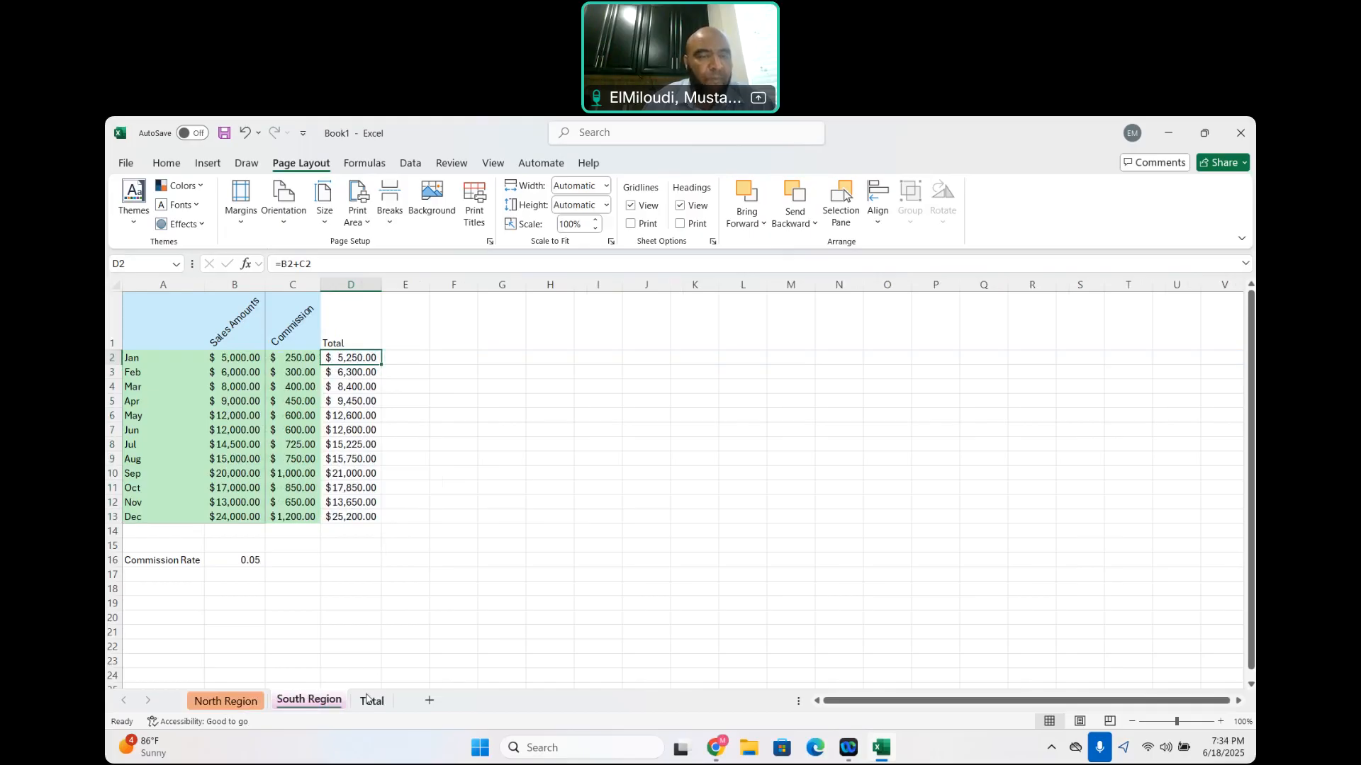
pyautogui.click(370, 700)
pyautogui.click(195, 316)
pyautogui.write('=')
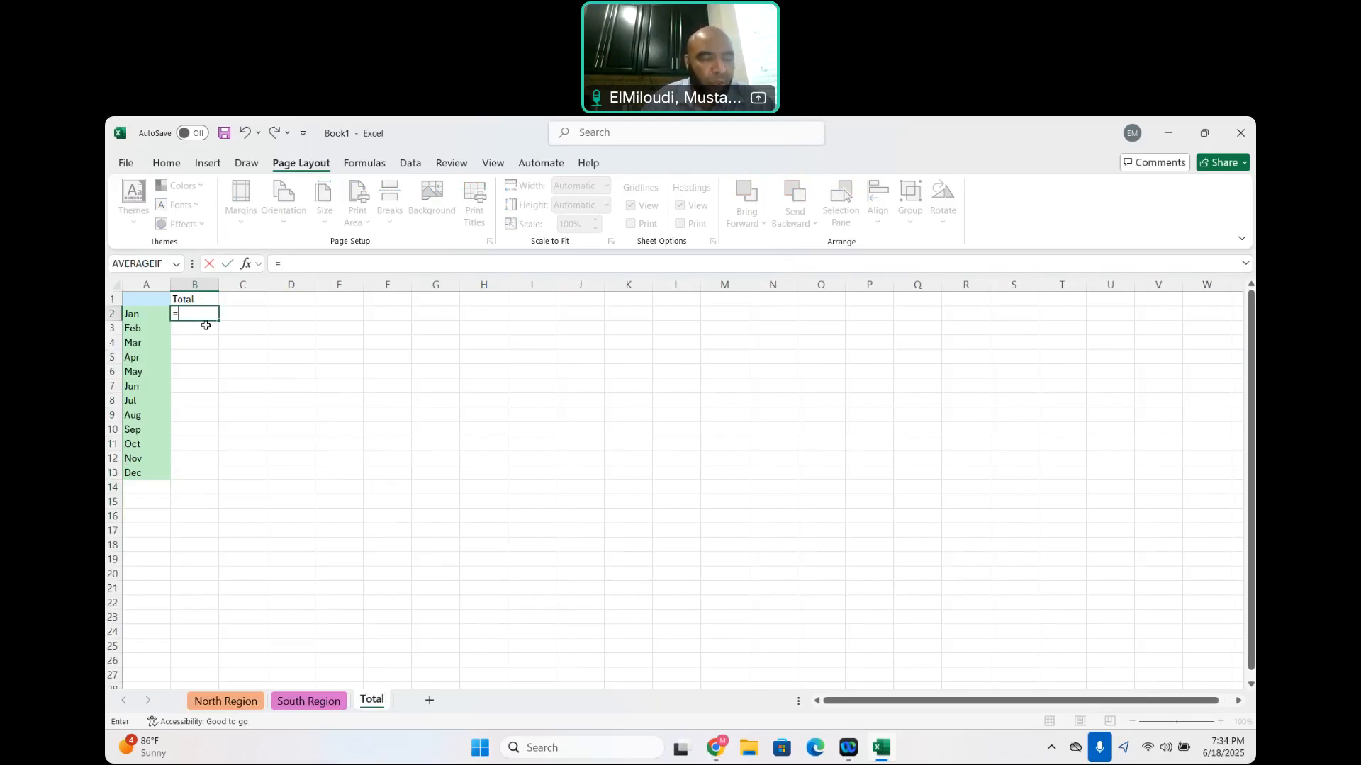
pyautogui.click(221, 704)
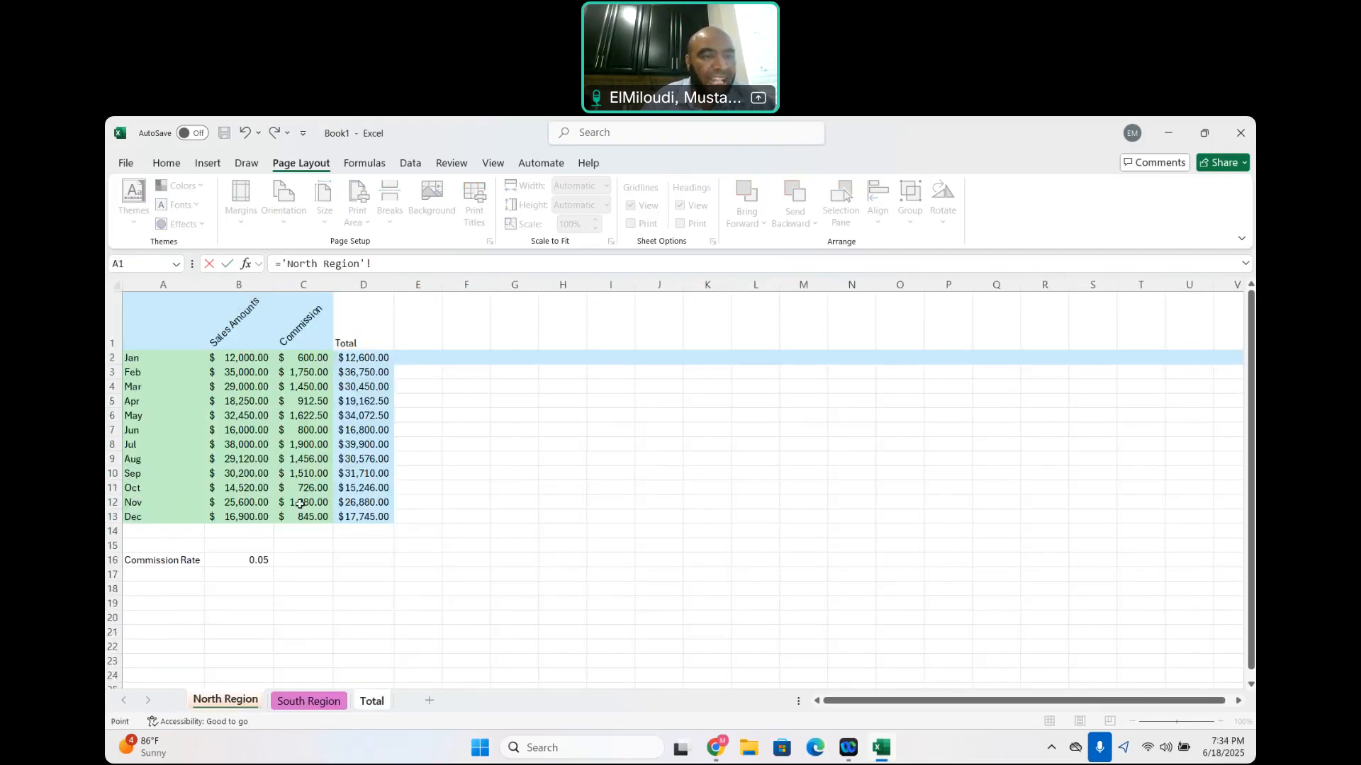
pyautogui.click(366, 357)
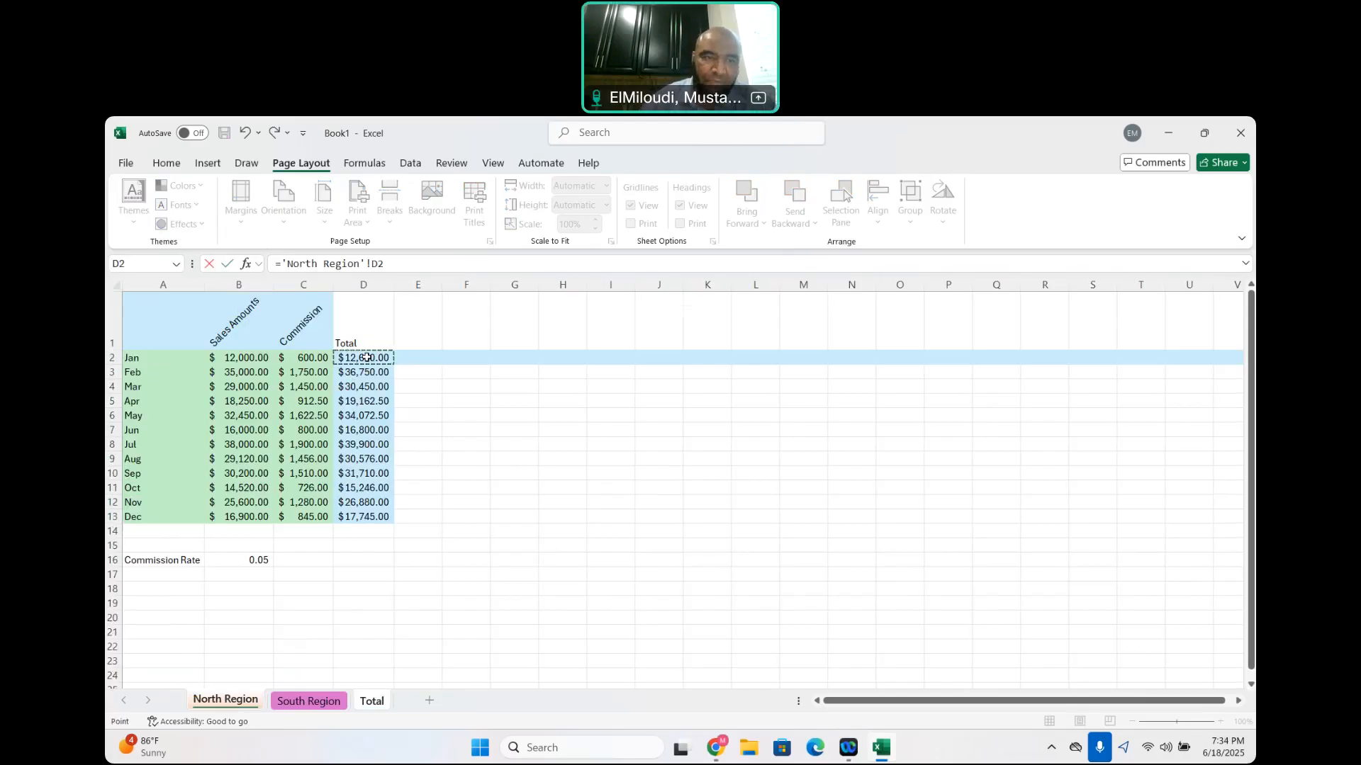
pyautogui.press('Return')
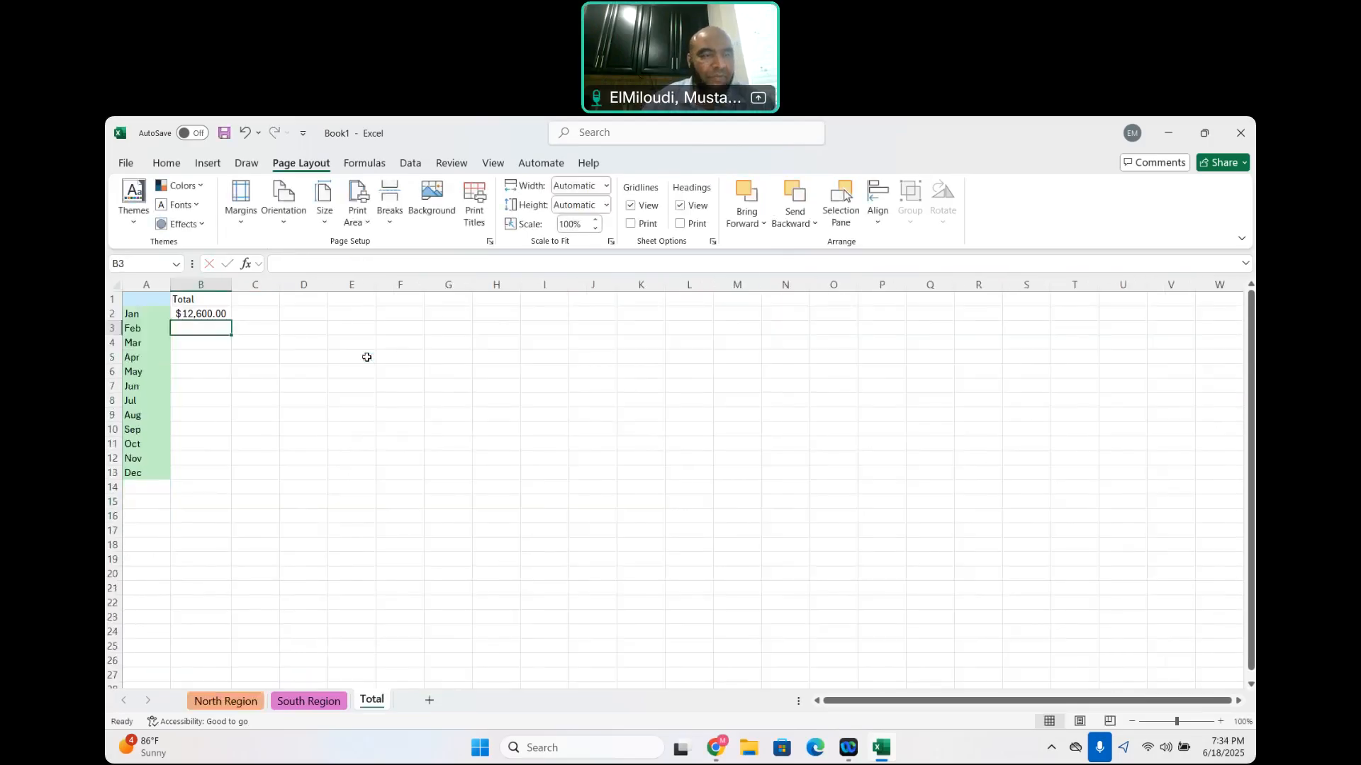
# Extend the B2 formula to ='North Region'!D2+'South Region'!D2 and fill it down to B13
pyautogui.click(206, 312)
pyautogui.click(409, 267)
pyautogui.write('+')
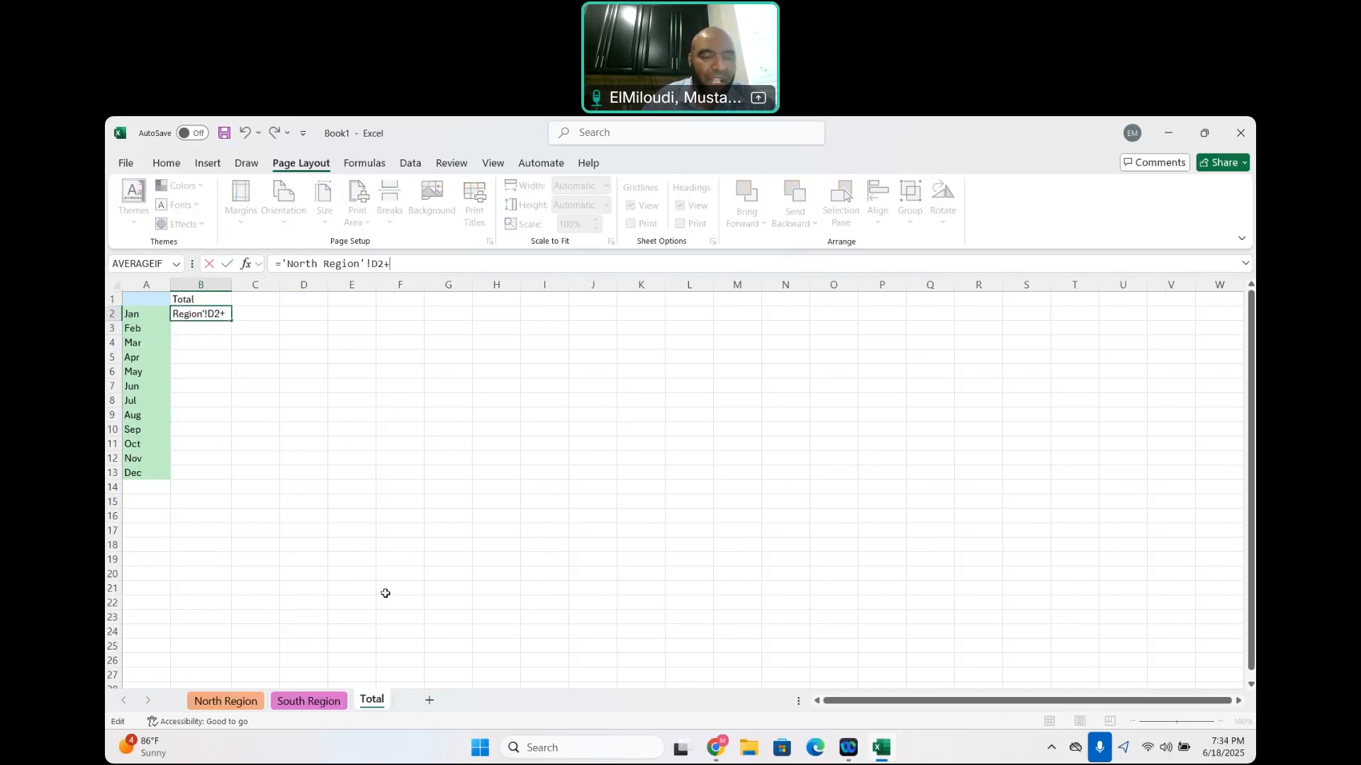
pyautogui.click(306, 701)
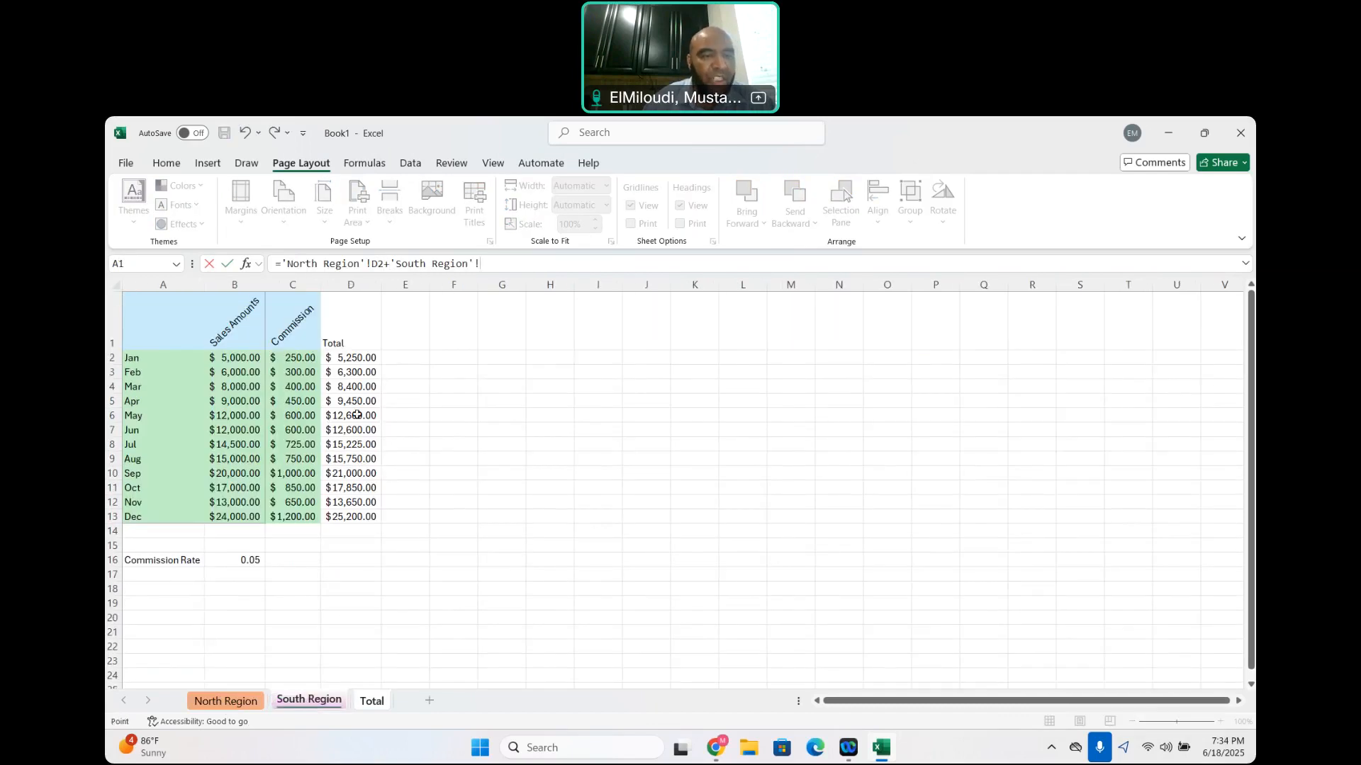
pyautogui.click(366, 358)
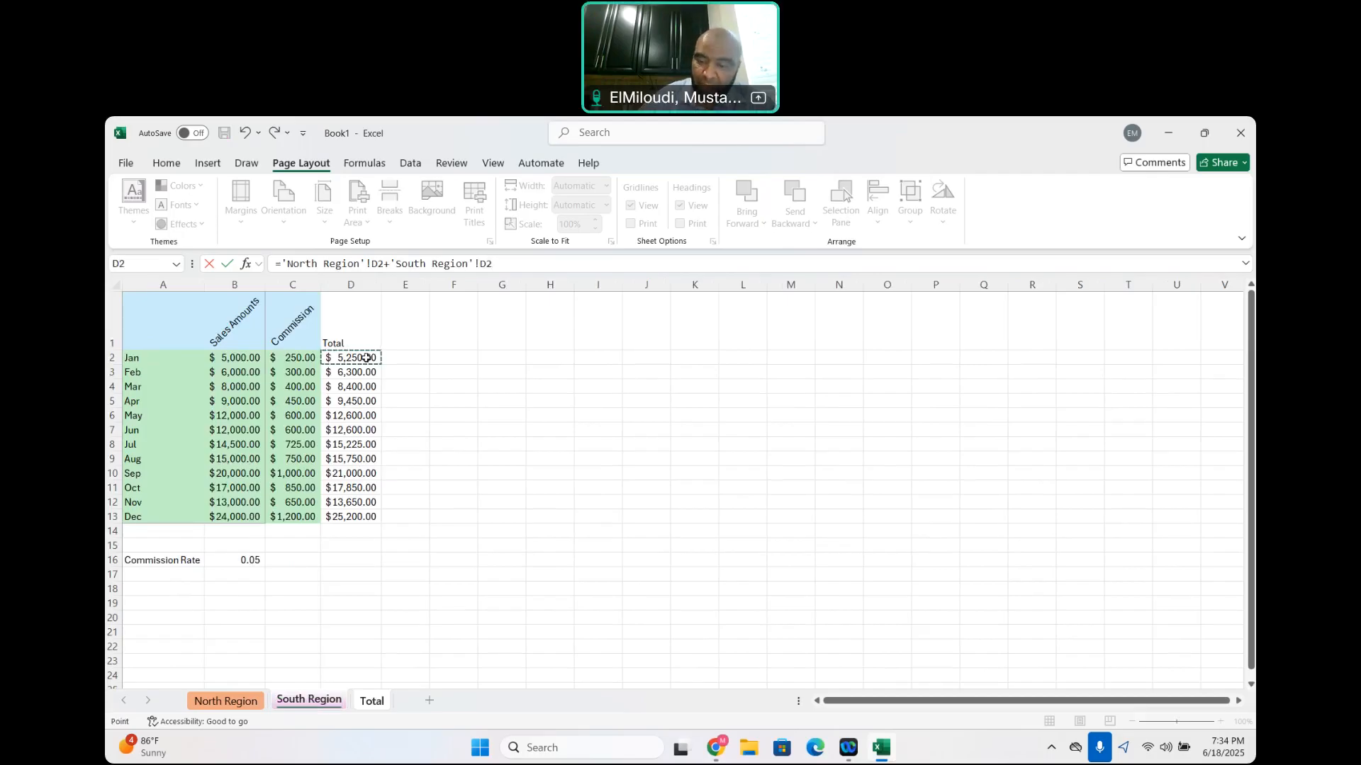
pyautogui.press('Return')
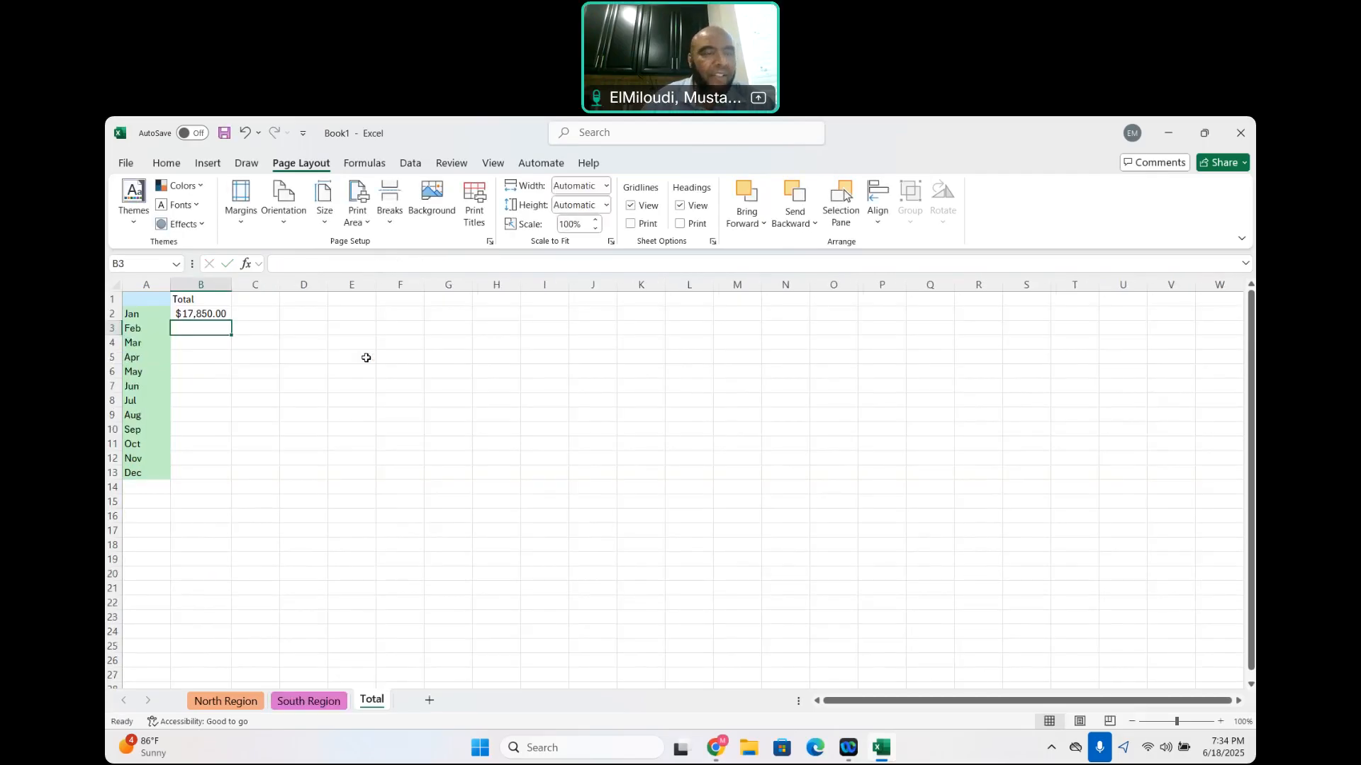
pyautogui.click(196, 312)
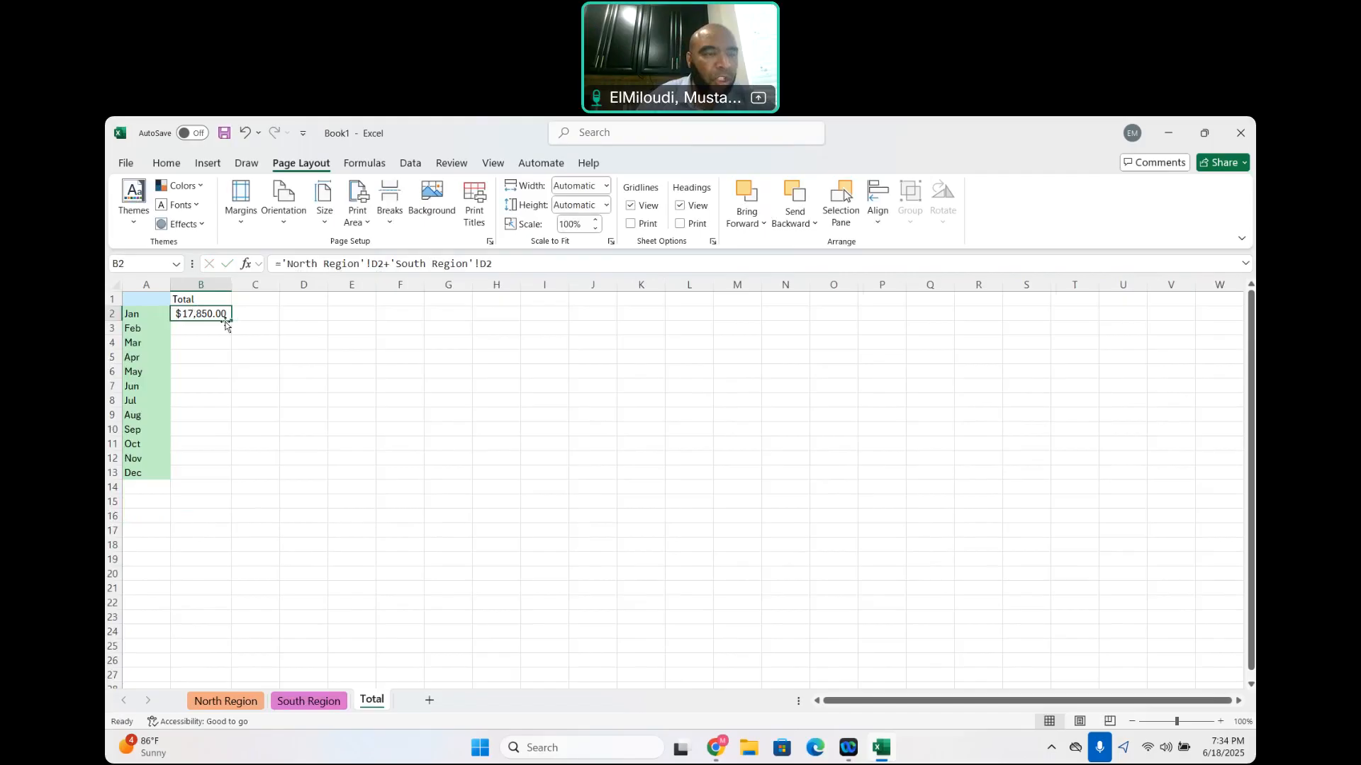
pyautogui.moveTo(231, 322); pyautogui.dragTo(233, 486)
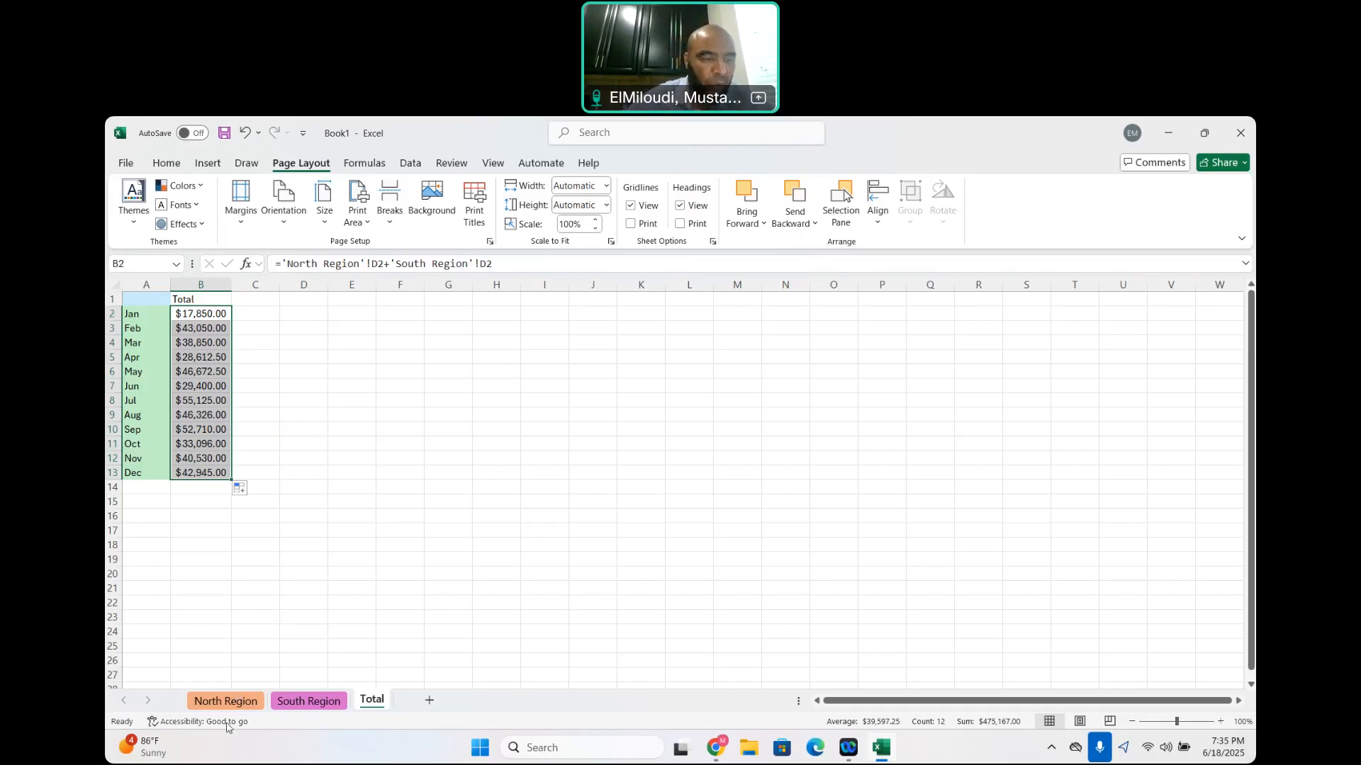
# Examine the formulas behind the Total and Commission columns on the North Region sheet for the first few months
pyautogui.click(214, 701)
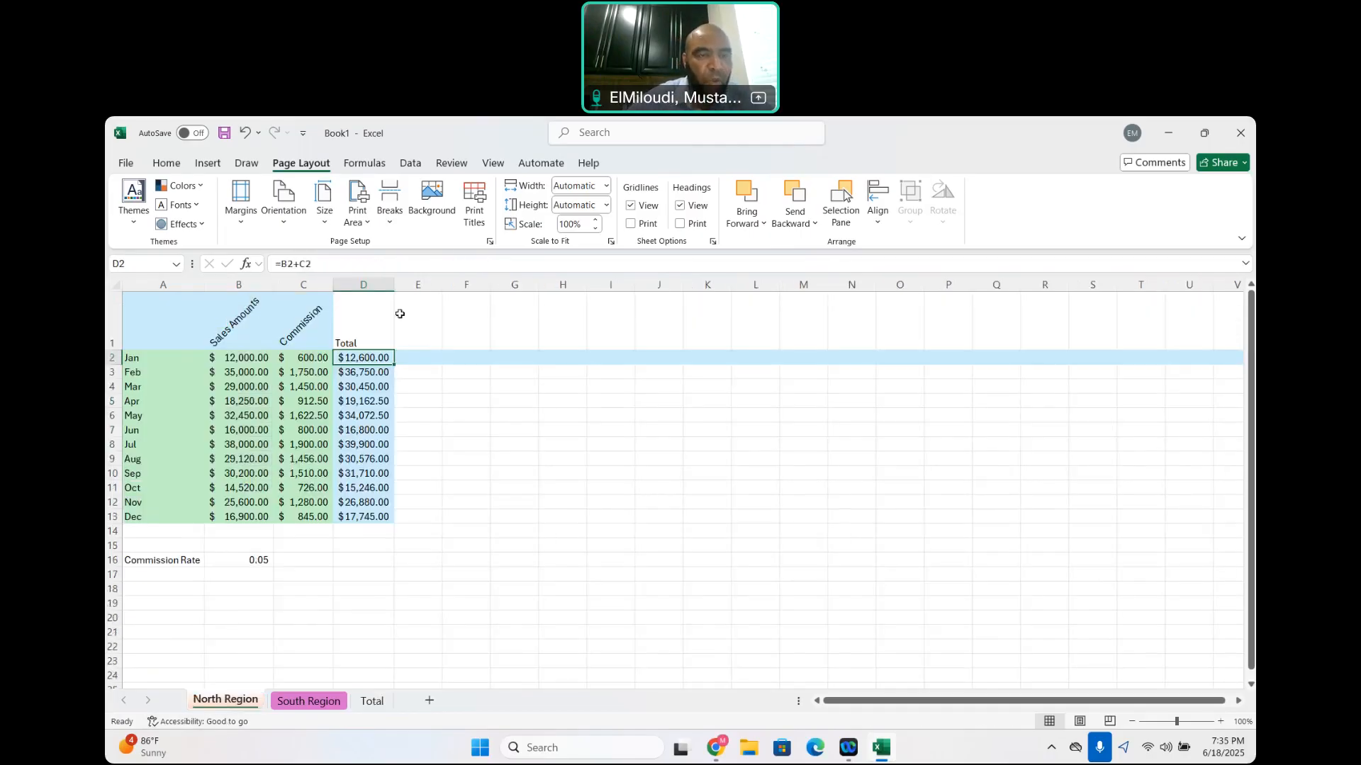
pyautogui.click(303, 357)
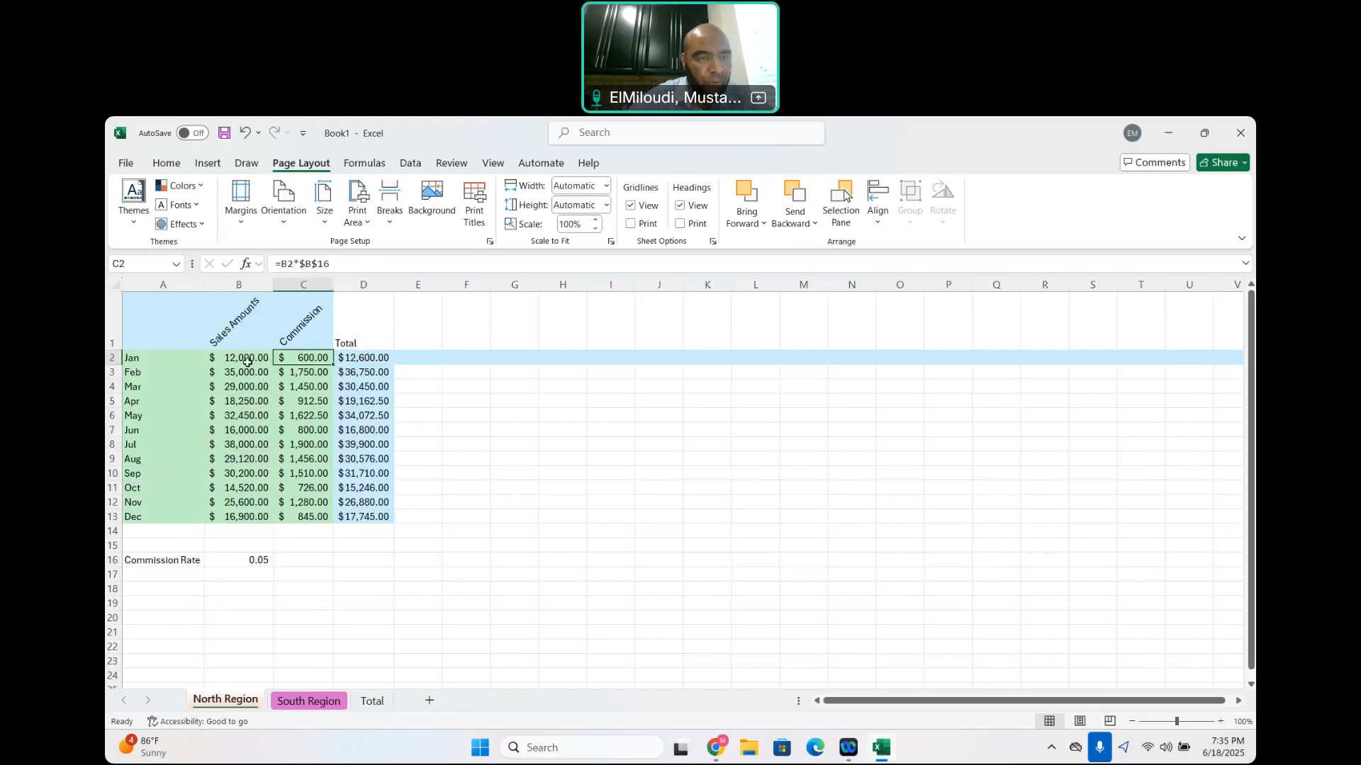
pyautogui.click(363, 359)
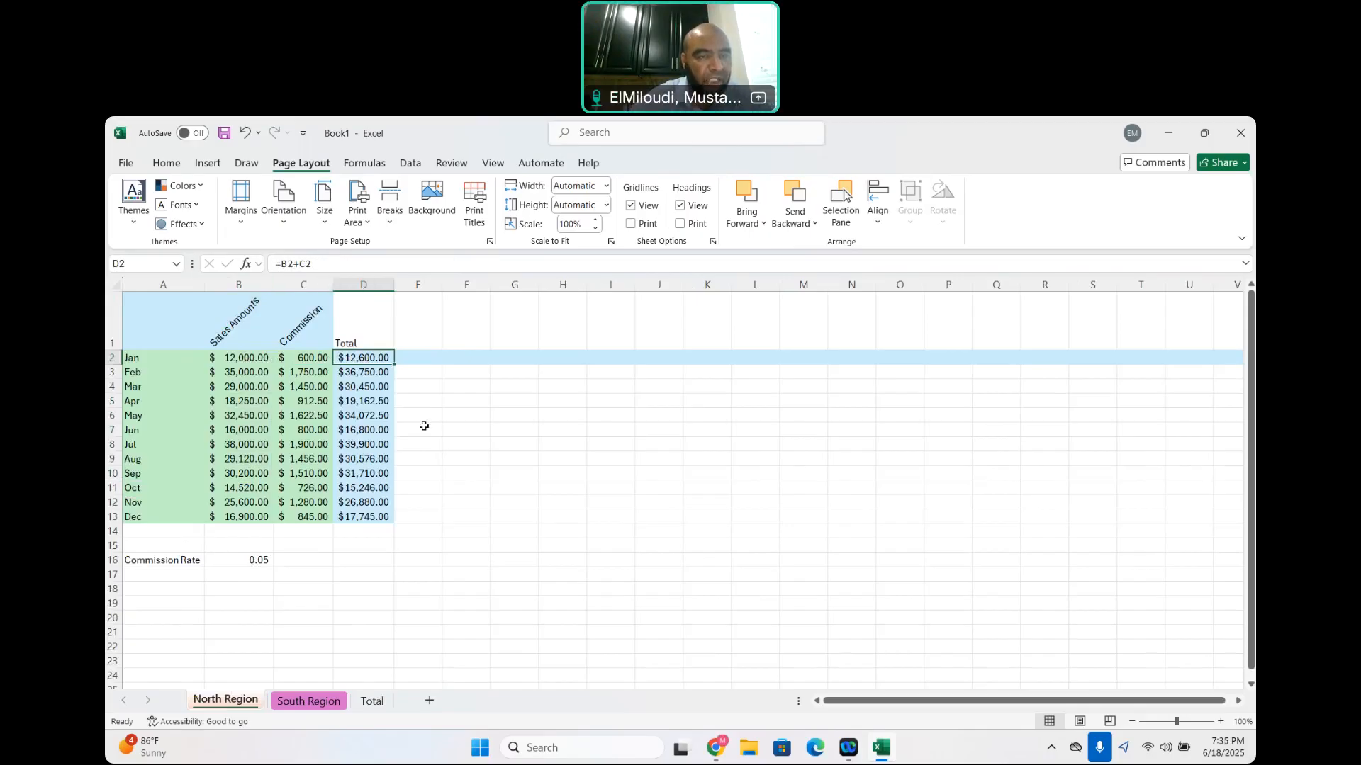
pyautogui.click(360, 374)
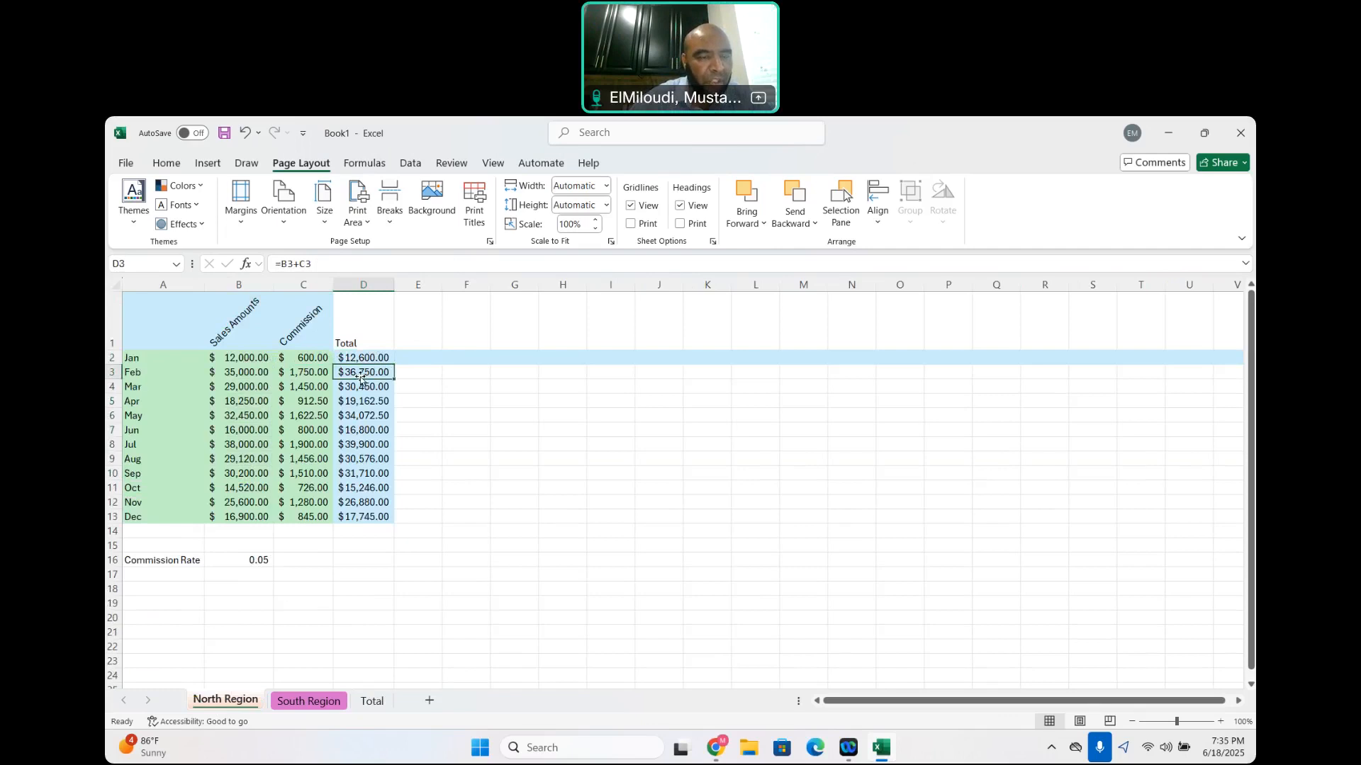
pyautogui.click(362, 385)
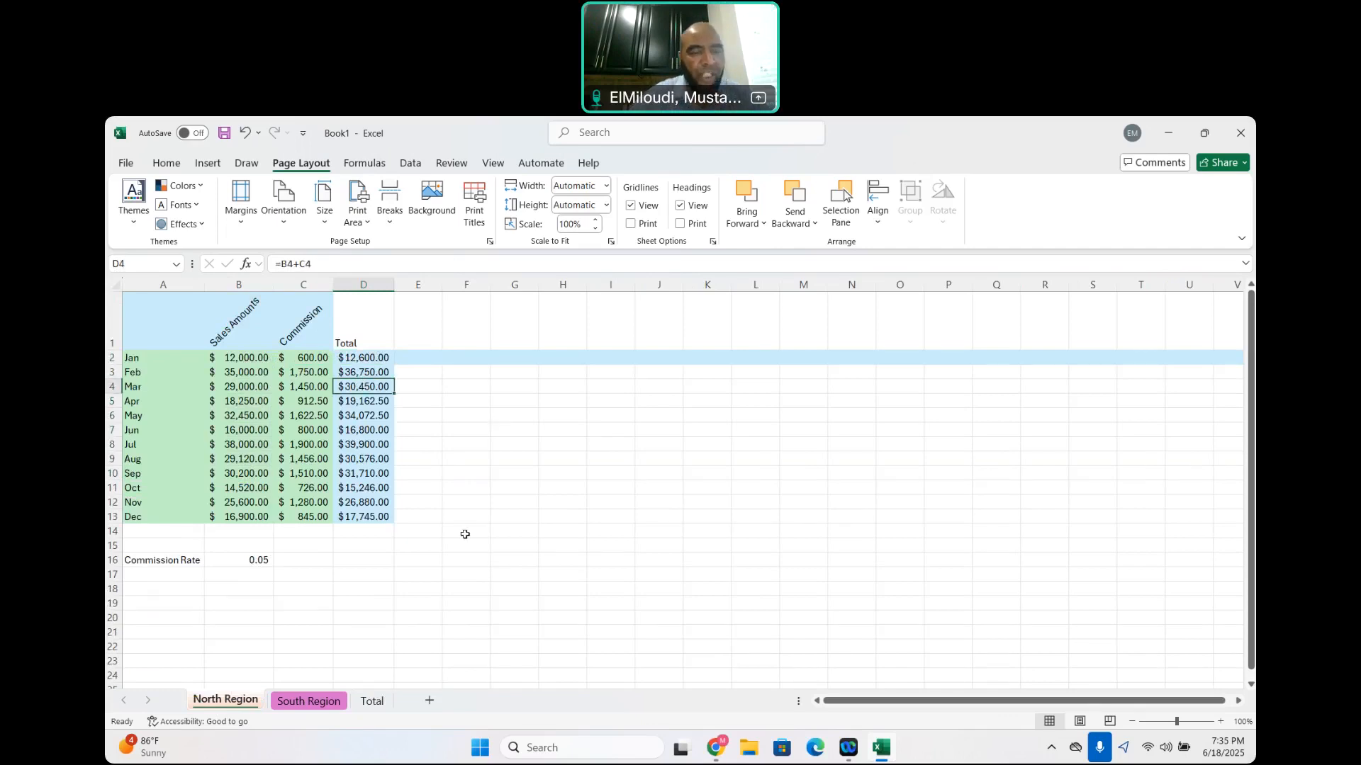
pyautogui.click(363, 359)
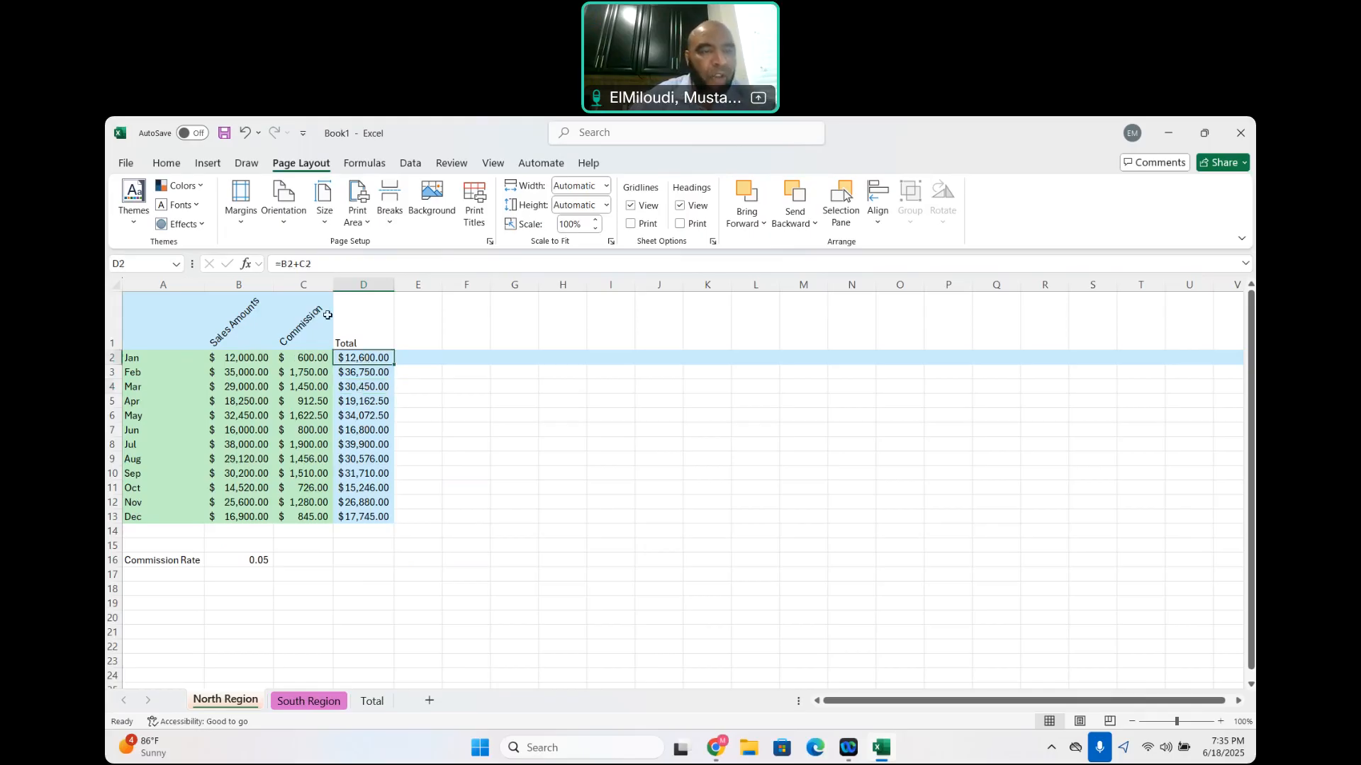
pyautogui.click(321, 360)
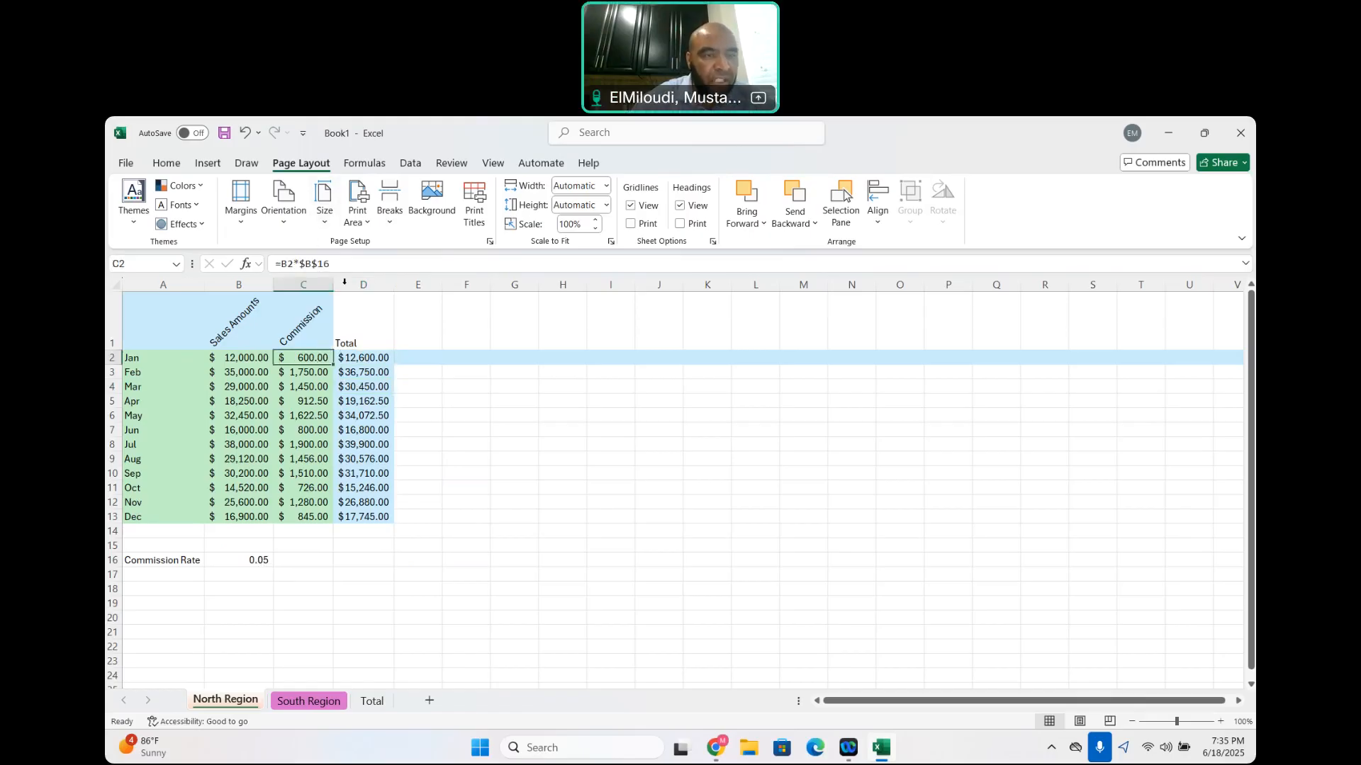
pyautogui.click(304, 375)
pyautogui.click(305, 388)
pyautogui.click(311, 400)
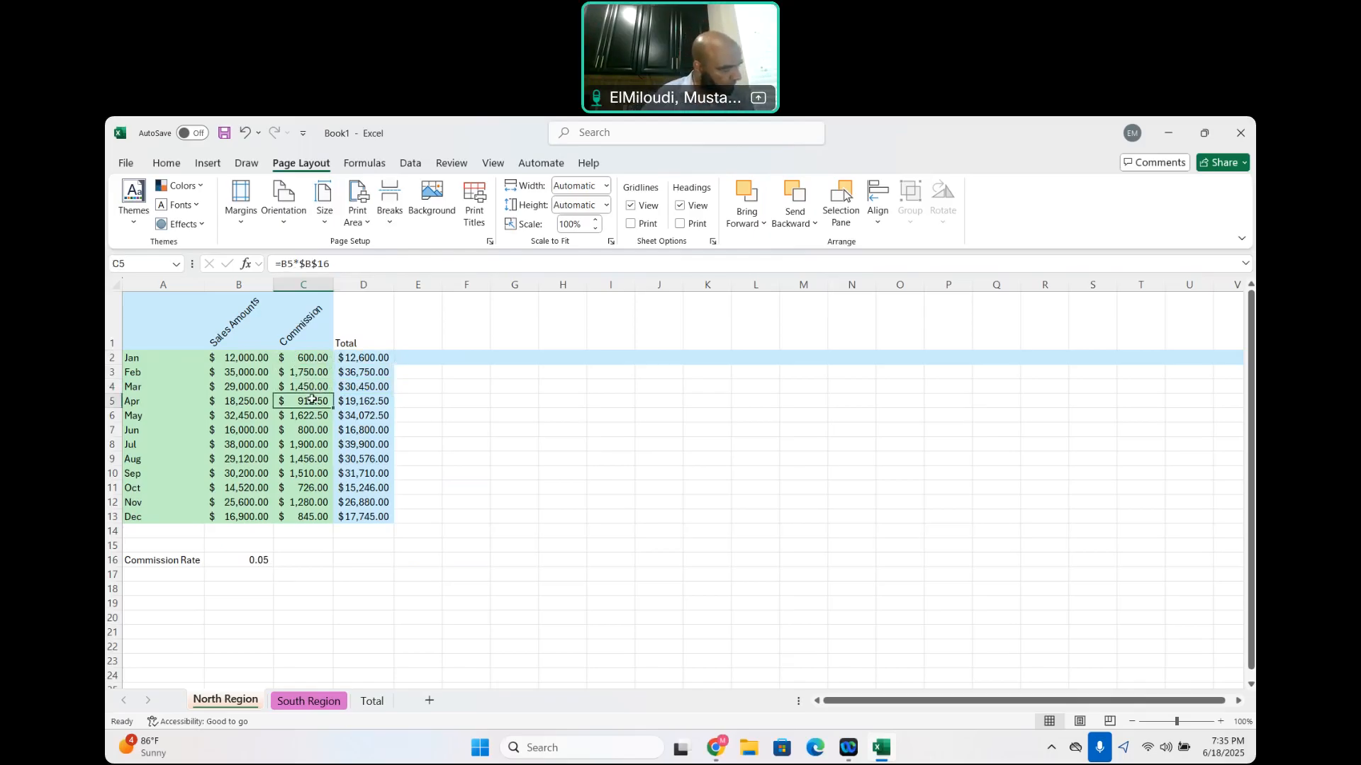
pyautogui.click(172, 315)
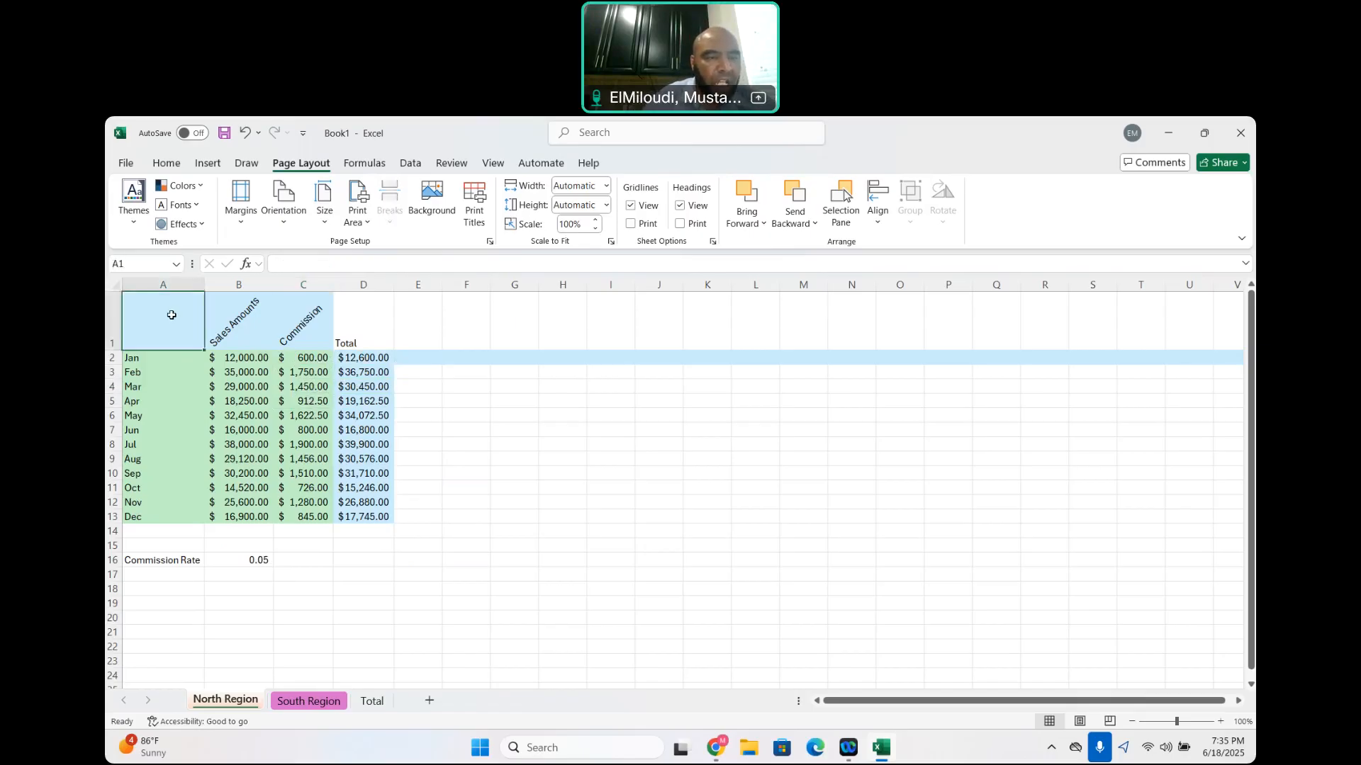
pyautogui.moveTo(172, 314); pyautogui.dragTo(343, 419)
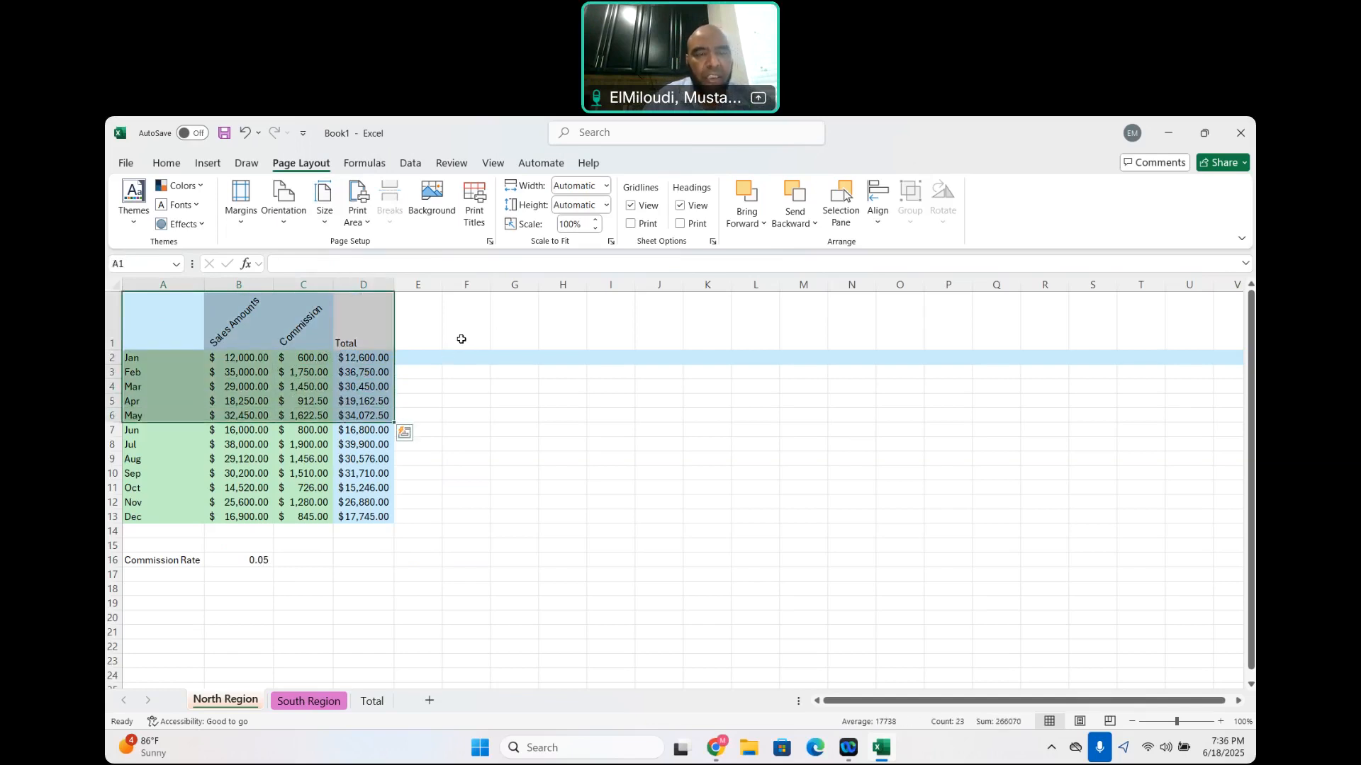
# Enter =TODAY() in cell A19 of the North Region sheet to insert the current date
pyautogui.click(147, 607)
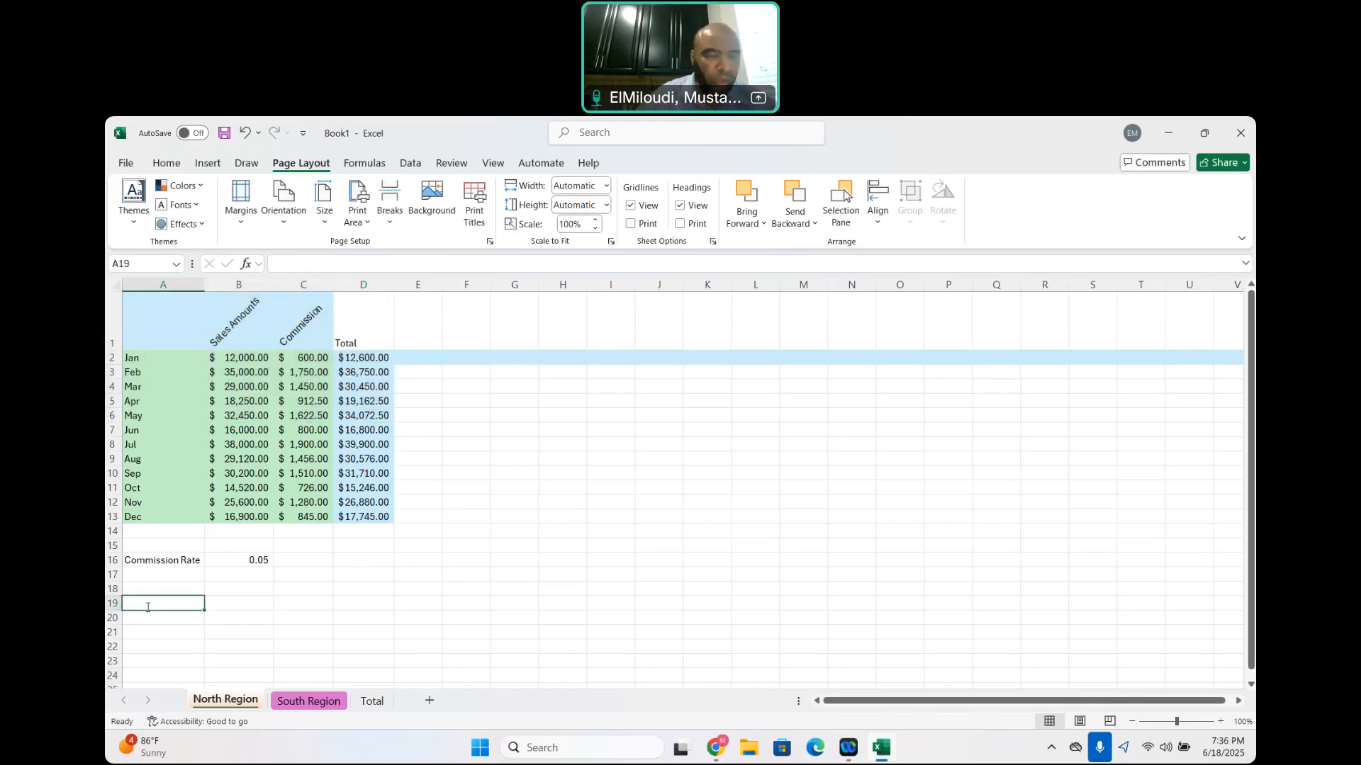
pyautogui.write('=tod')
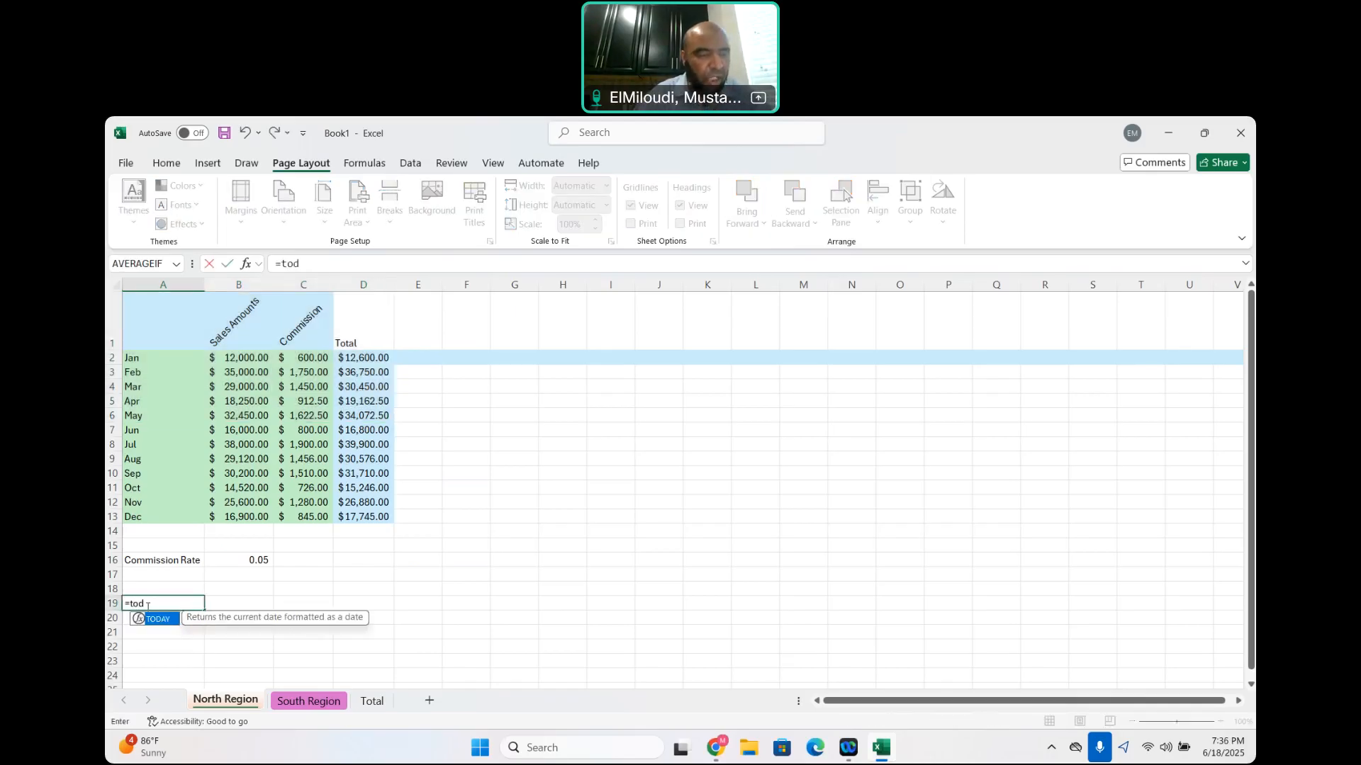
pyautogui.doubleClick(159, 624)
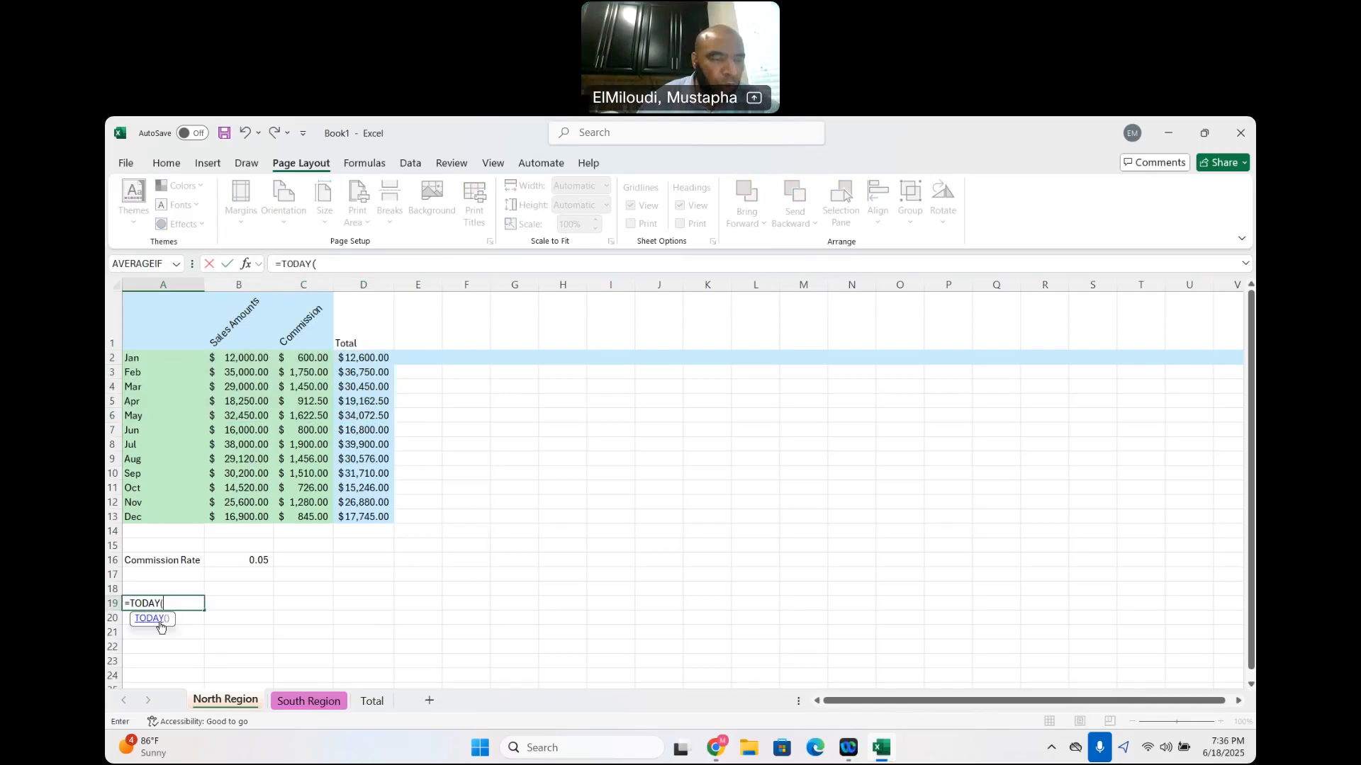
pyautogui.write(')')
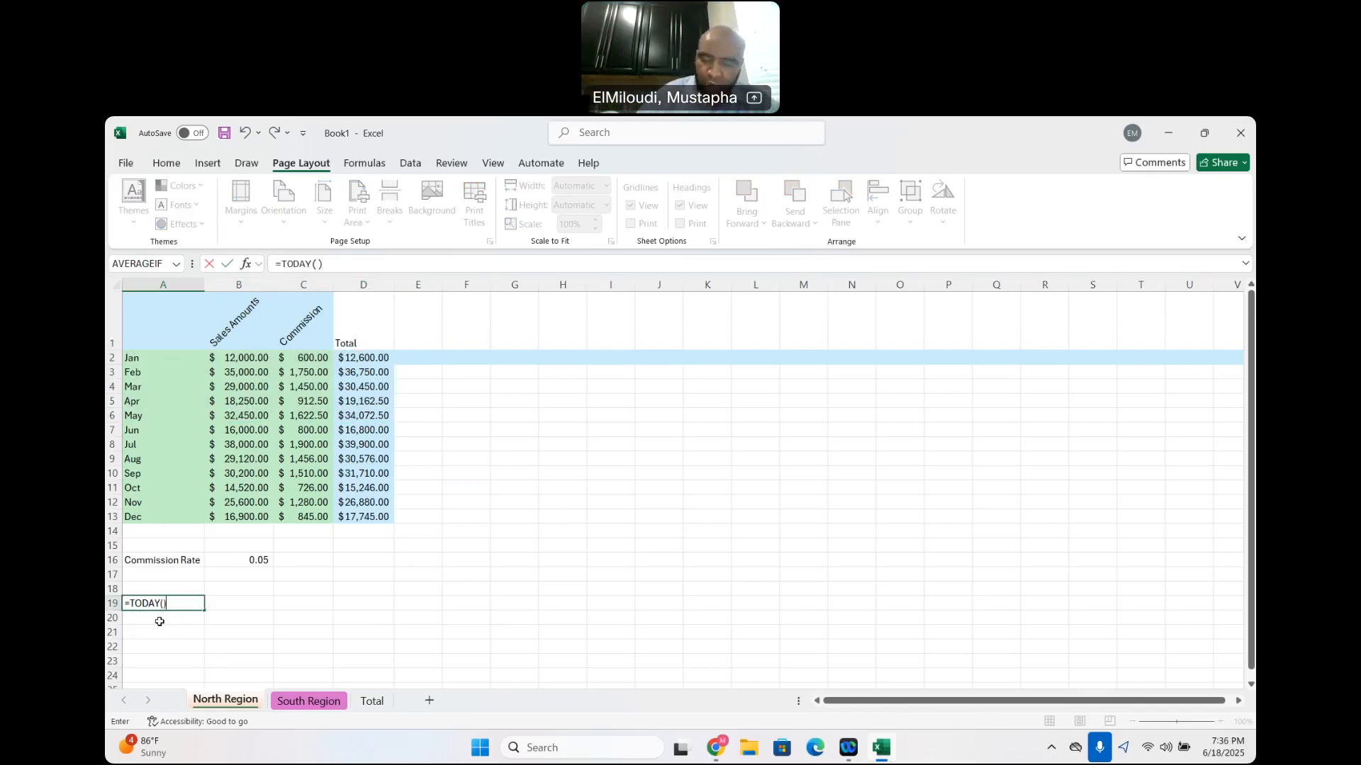
pyautogui.press('Return')
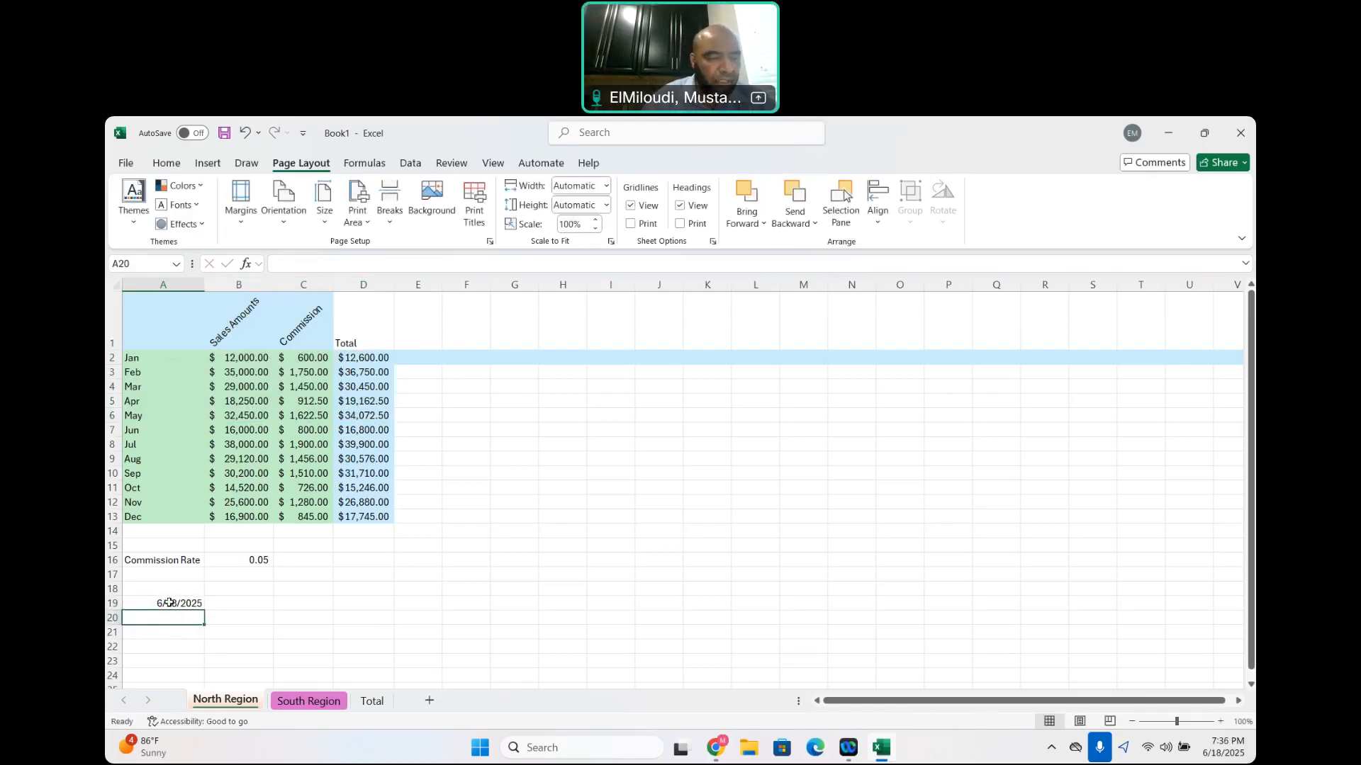
pyautogui.click(167, 605)
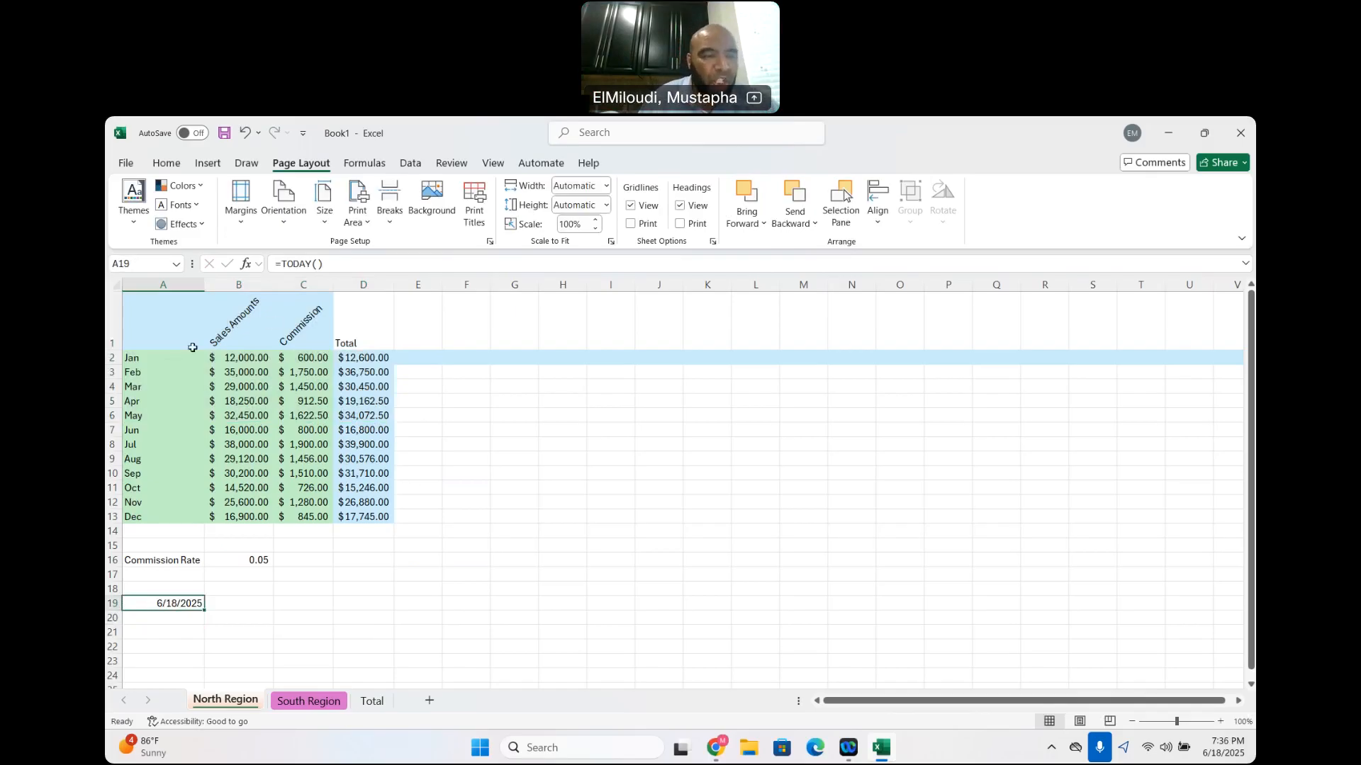
# Format A1:D13 on the North Region sheet as a table with headers, using Dark Teal, Table Style Medium 2
pyautogui.click(167, 315)
pyautogui.moveTo(168, 315); pyautogui.dragTo(350, 515)
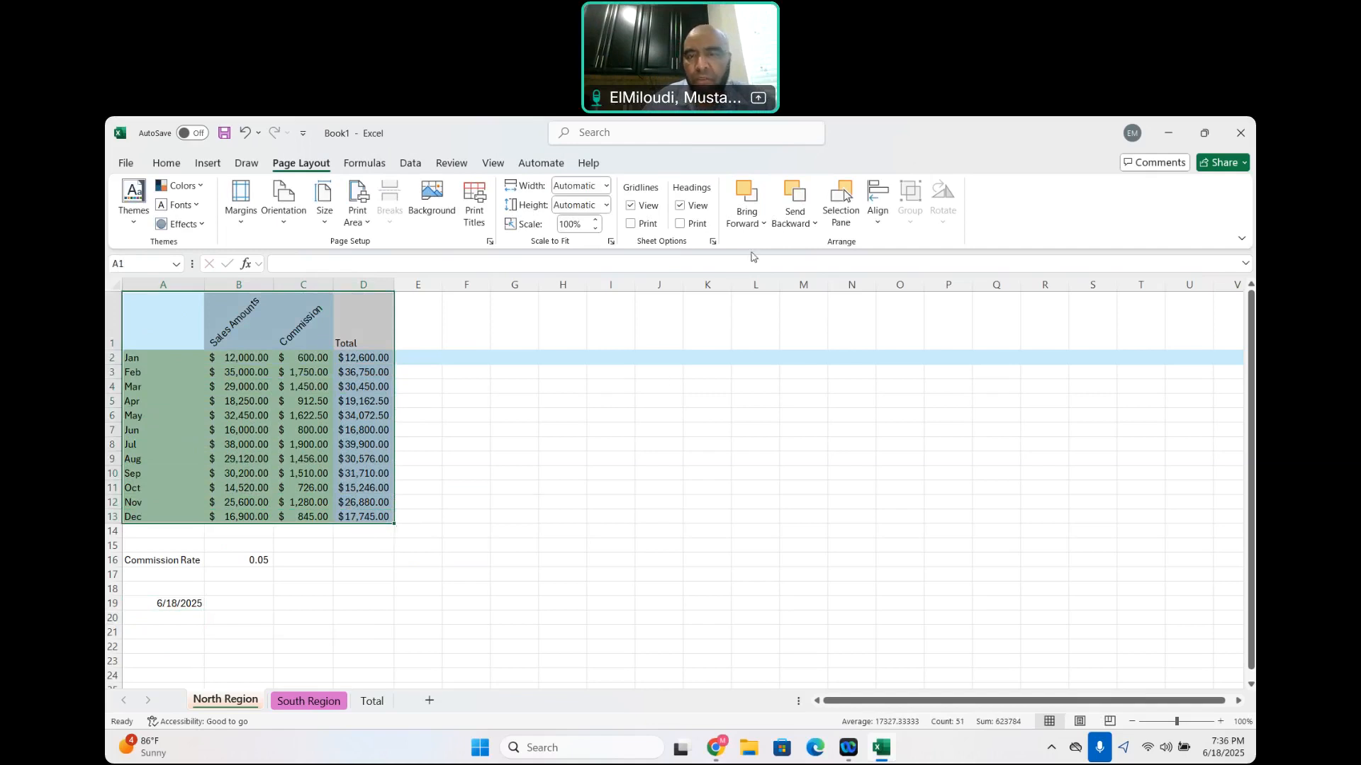
pyautogui.click(167, 163)
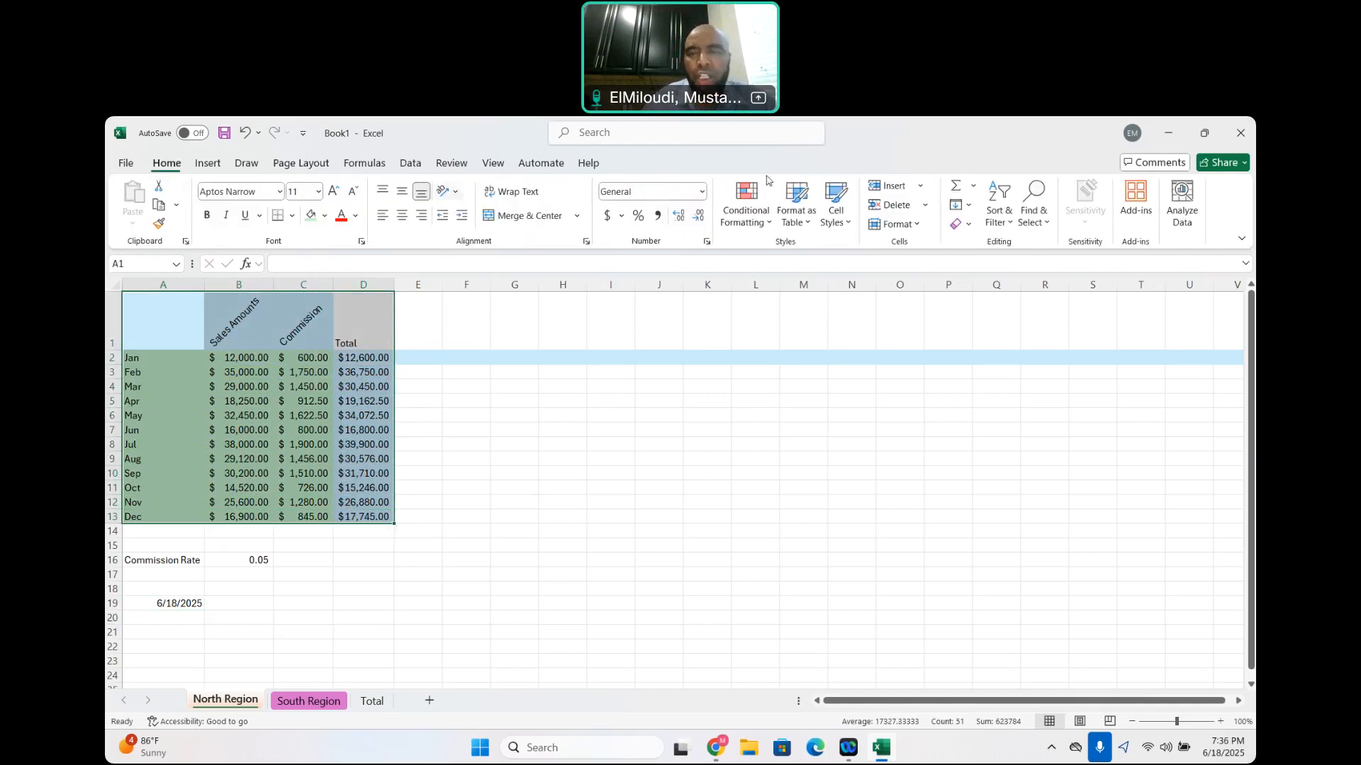
pyautogui.click(809, 229)
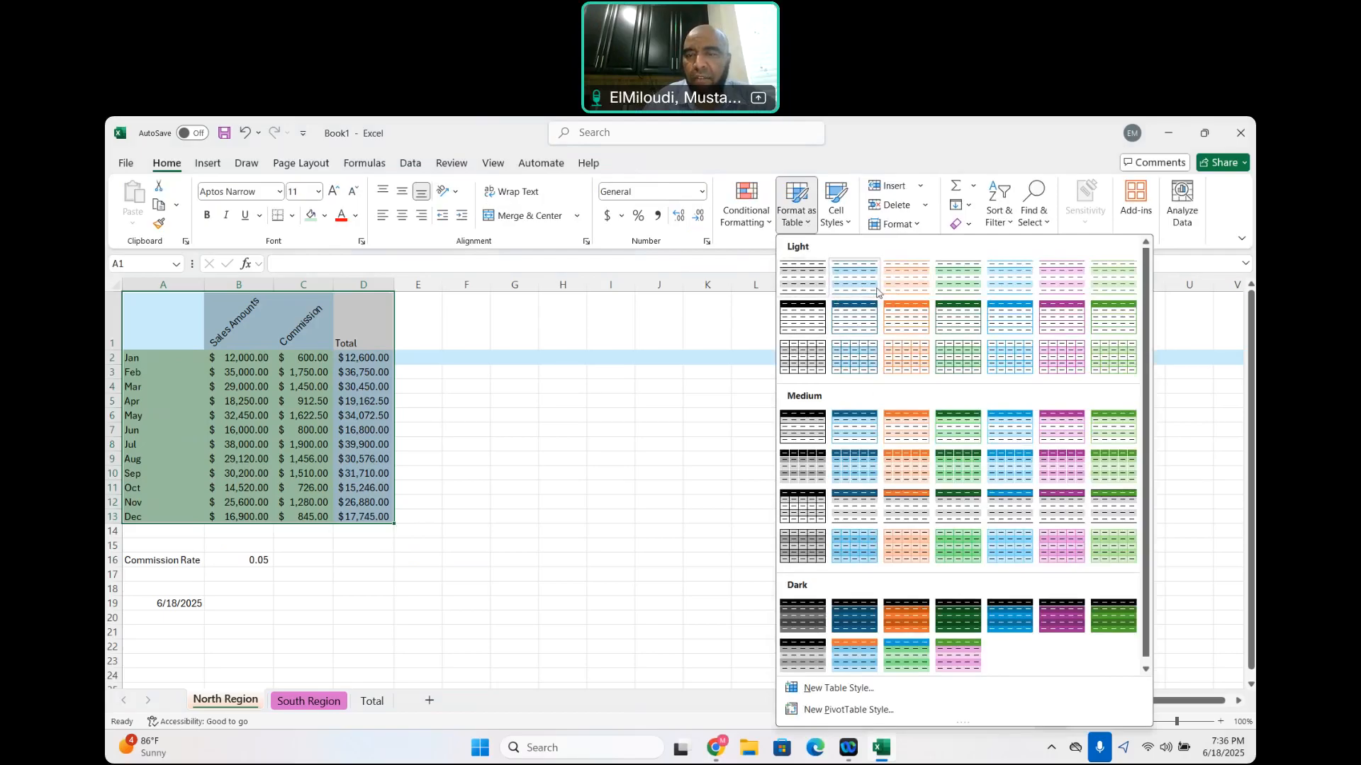
pyautogui.click(851, 425)
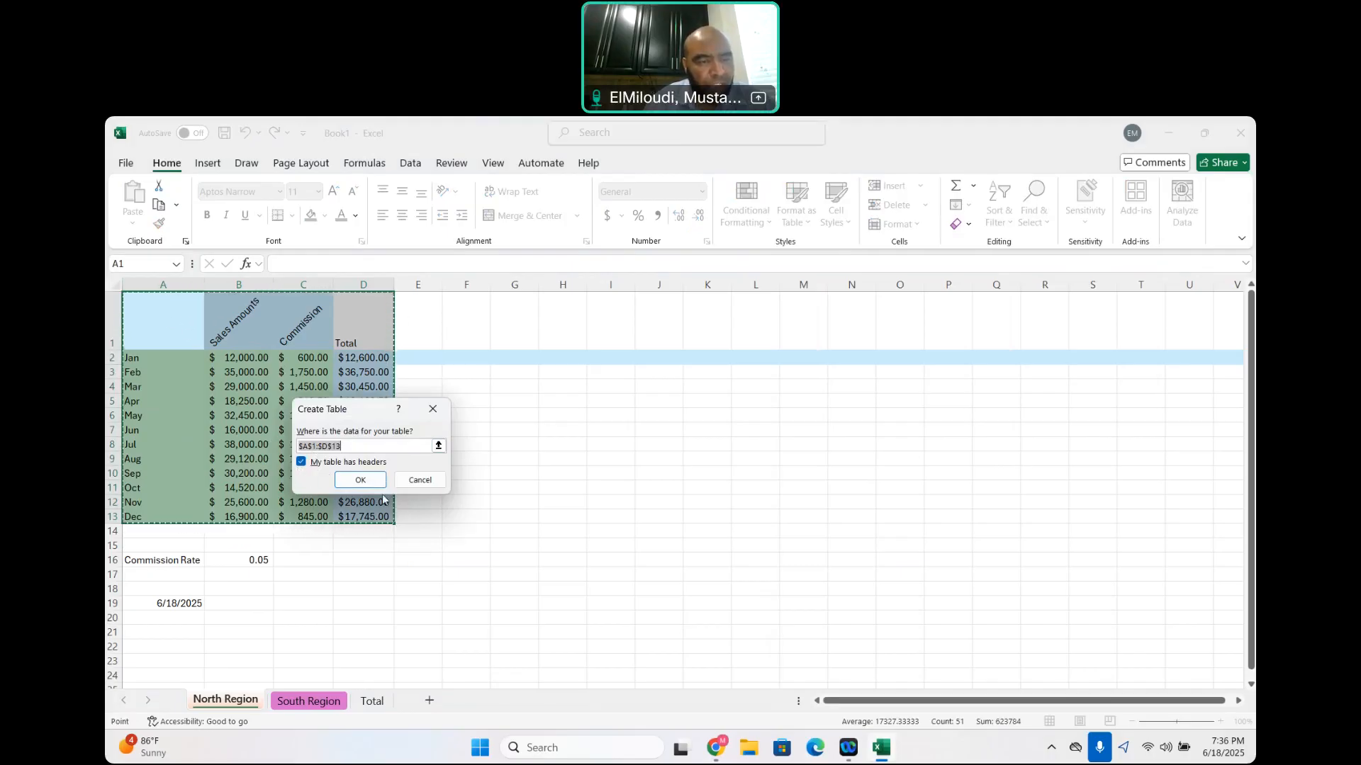
pyautogui.click(359, 480)
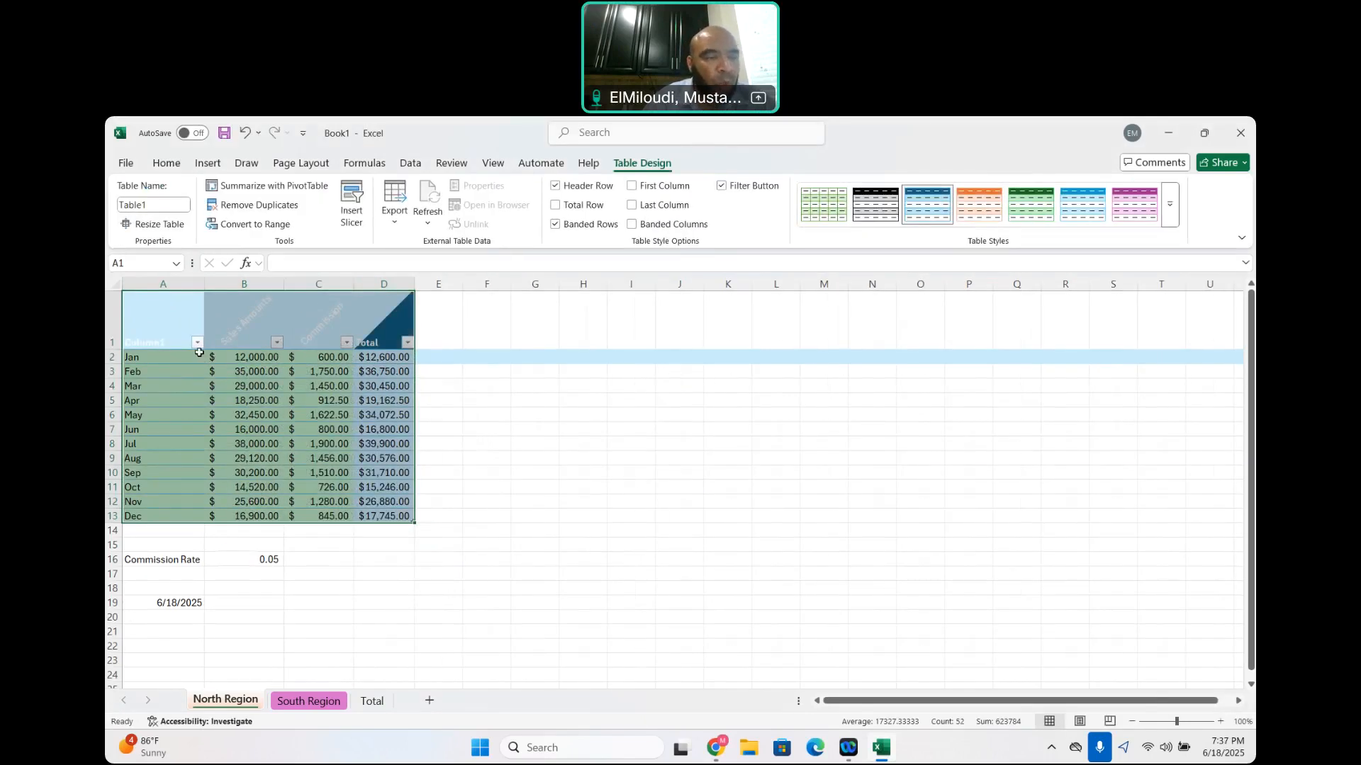
# Sort the North Region table by Sales Amounts from largest to smallest
pyautogui.click(277, 343)
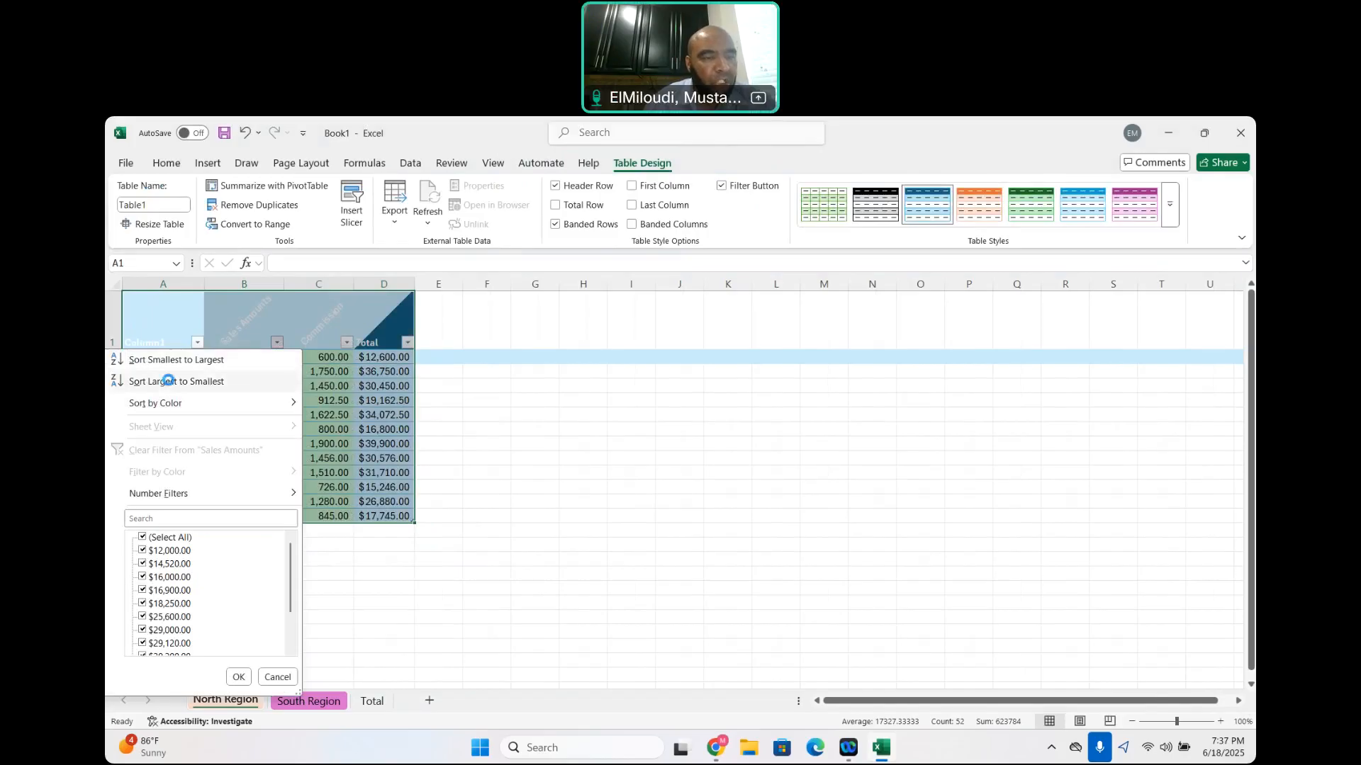
pyautogui.click(171, 381)
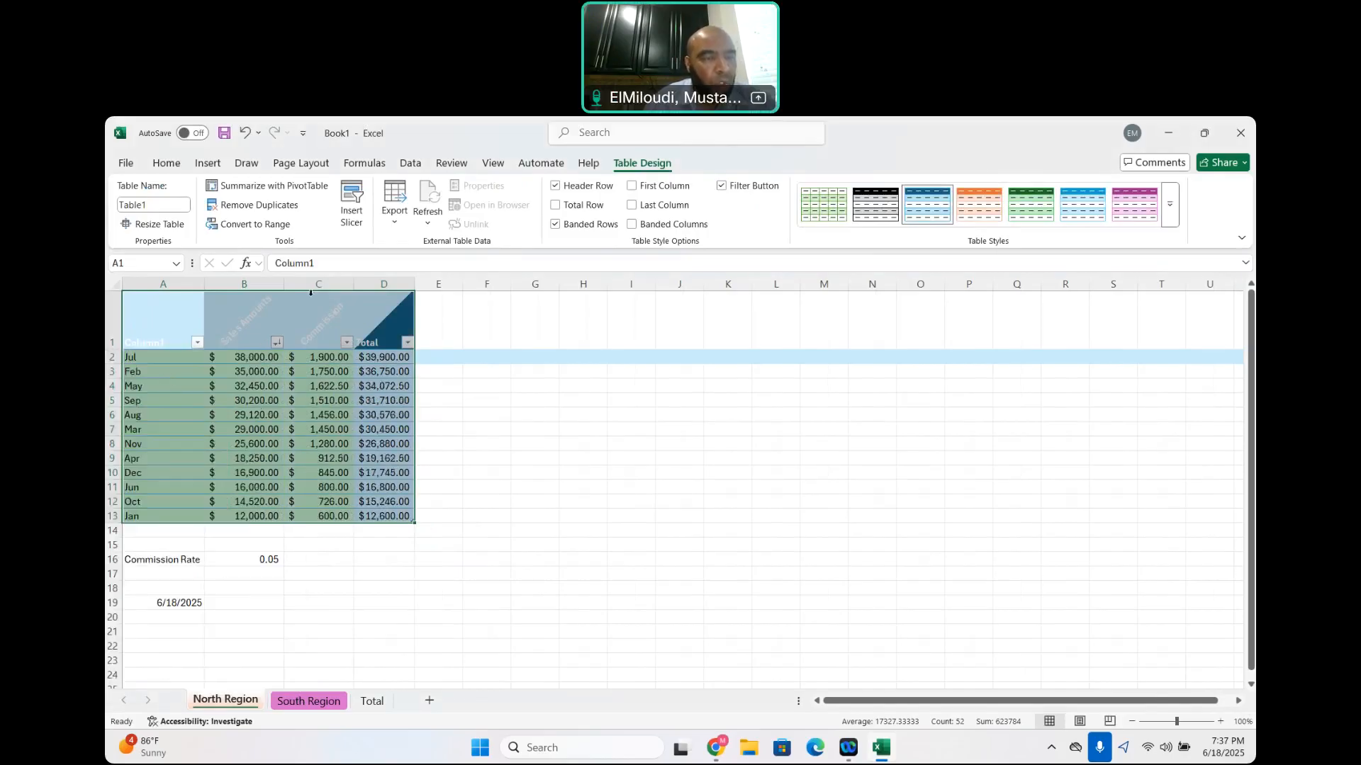
# Sort the North Region table by Sales Amounts from smallest to largest, and re-sort it by Commission from largest to smallest
pyautogui.click(277, 344)
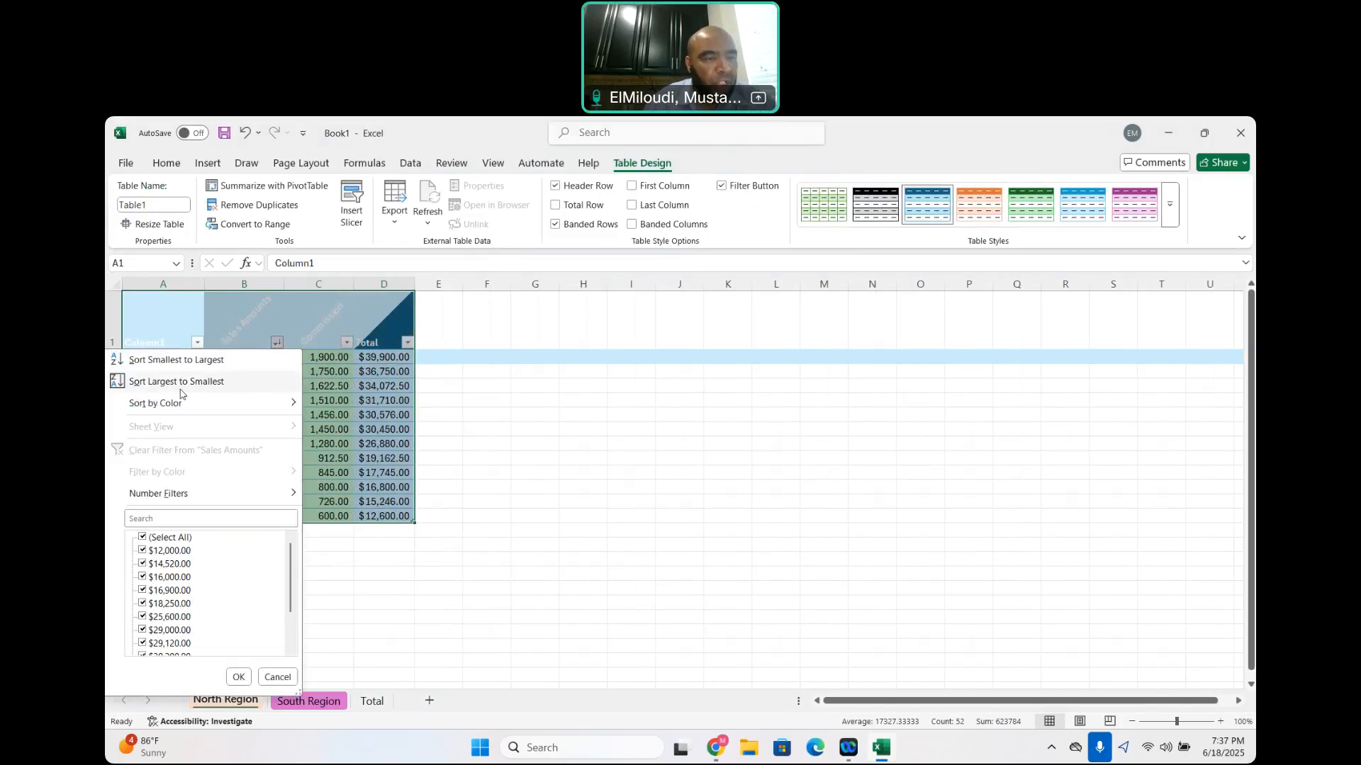
pyautogui.click(177, 360)
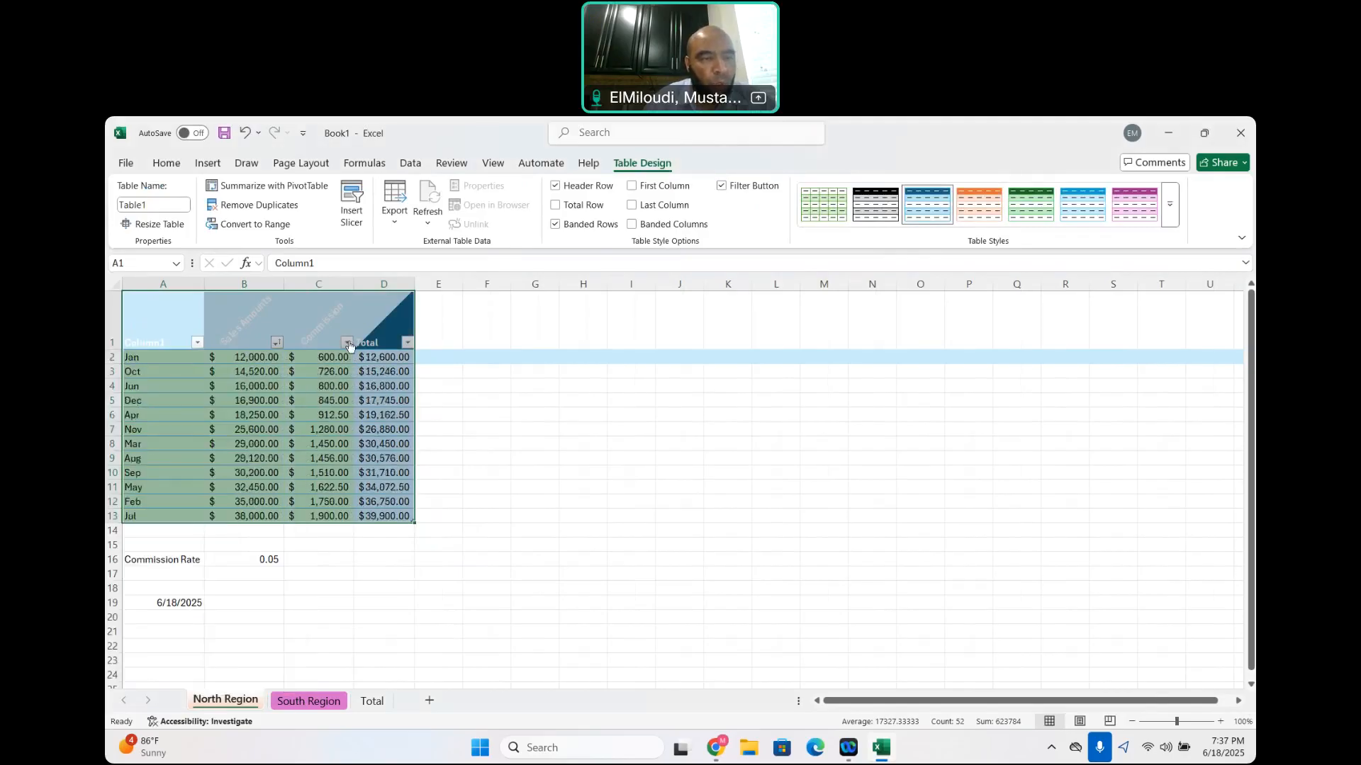
pyautogui.click(347, 344)
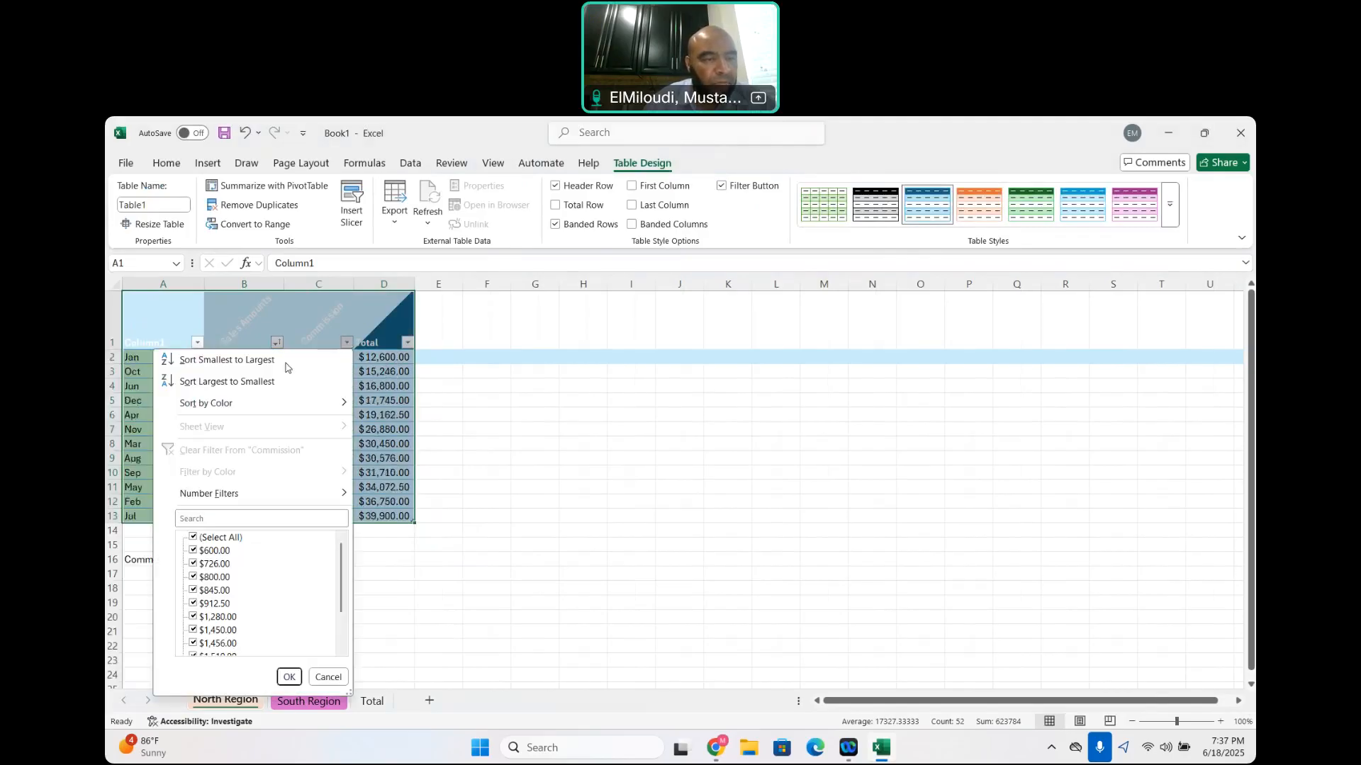
pyautogui.click(236, 382)
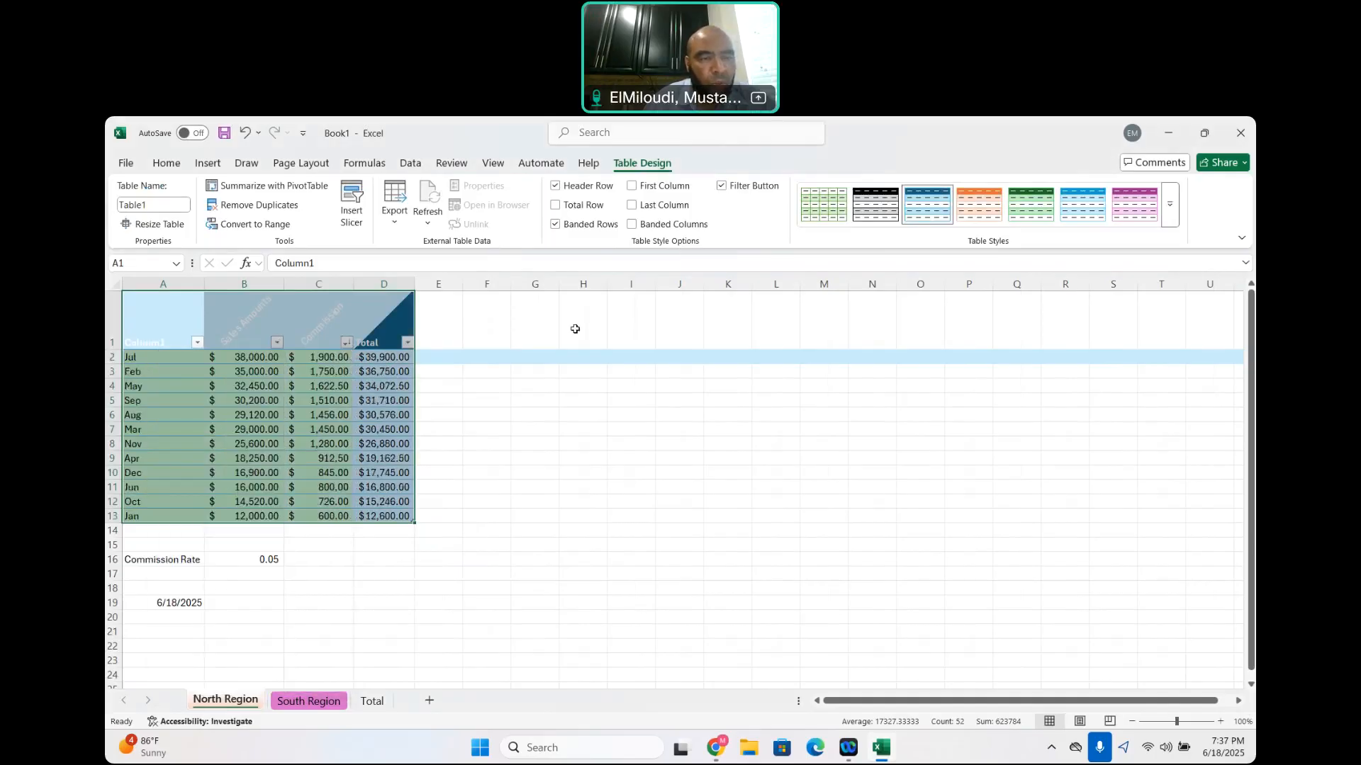
pyautogui.click(513, 419)
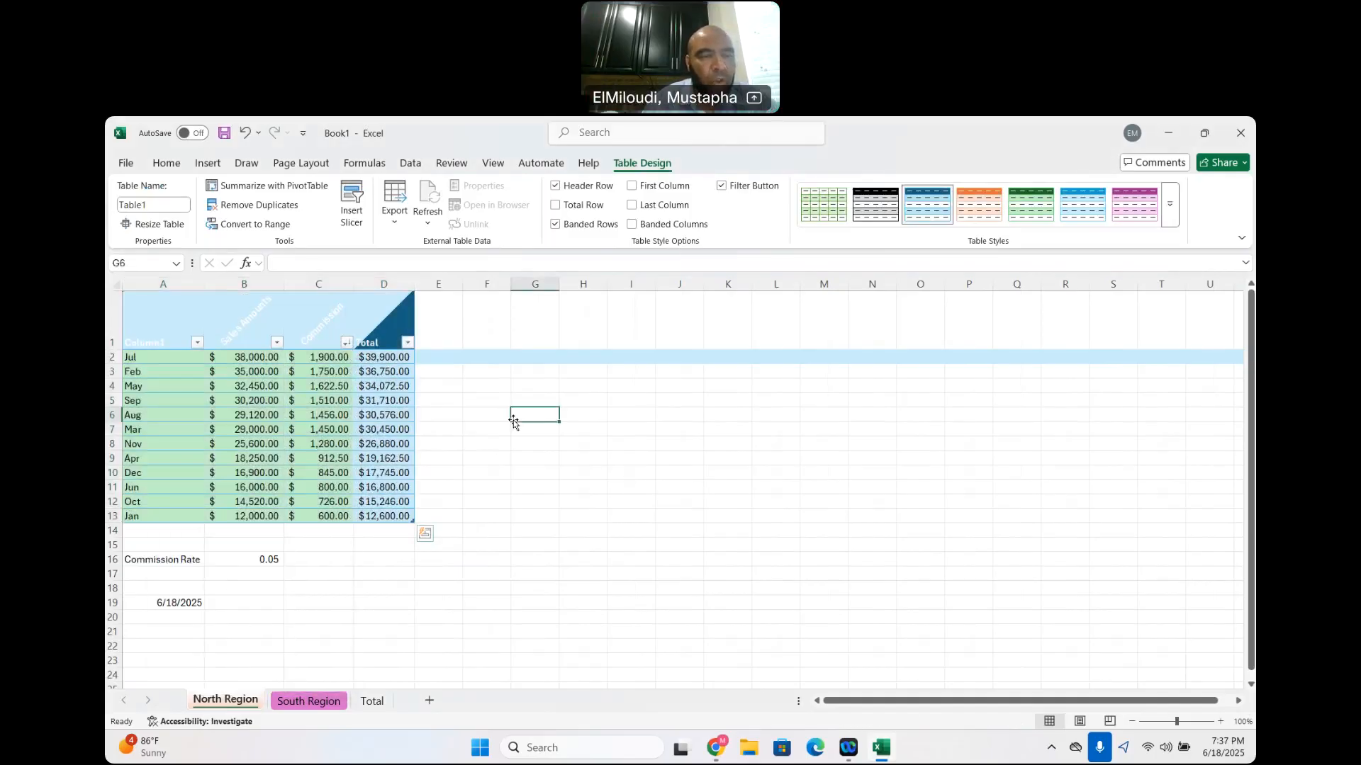
pyautogui.click(183, 324)
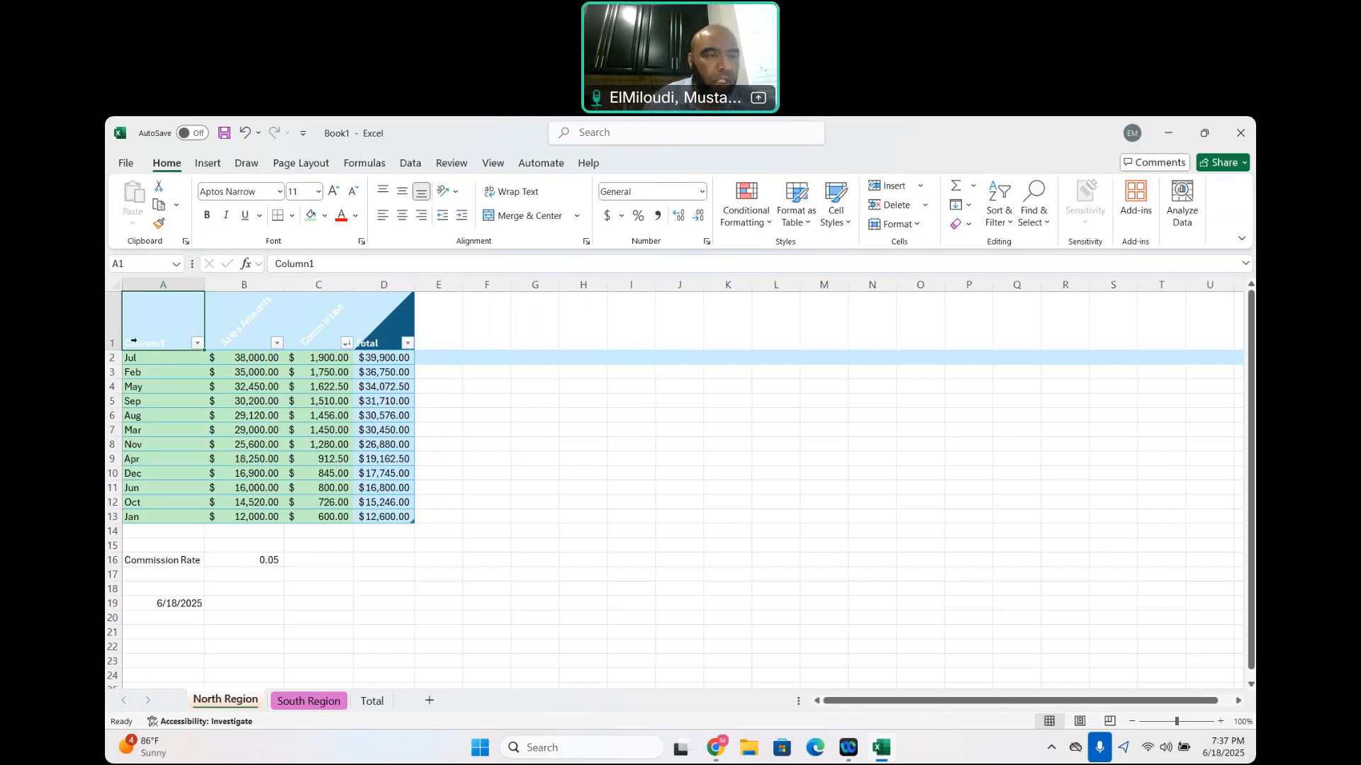
pyautogui.doubleClick(171, 314)
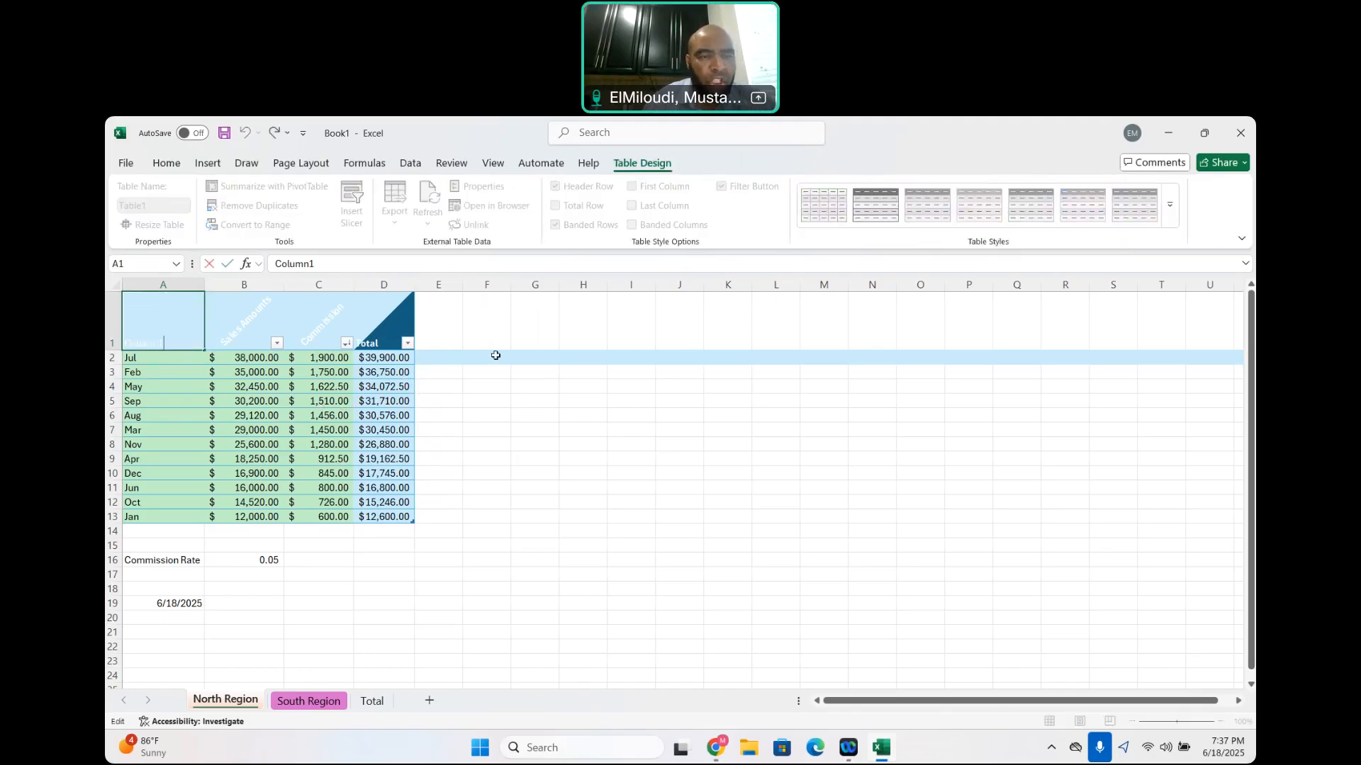
pyautogui.click(495, 378)
# Turn the filter buttons of the North Region table off and back on
pyautogui.moveTo(162, 320); pyautogui.dragTo(370, 519)
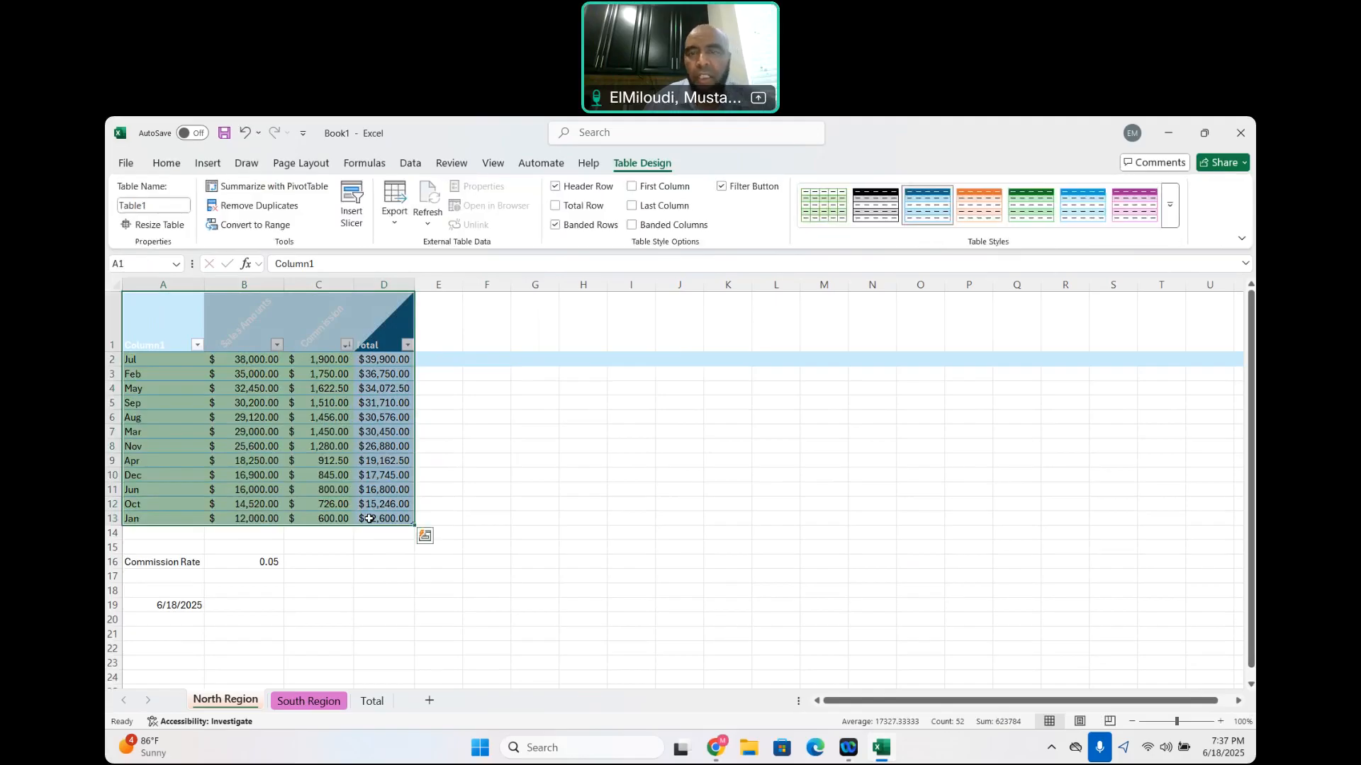
pyautogui.click(722, 187)
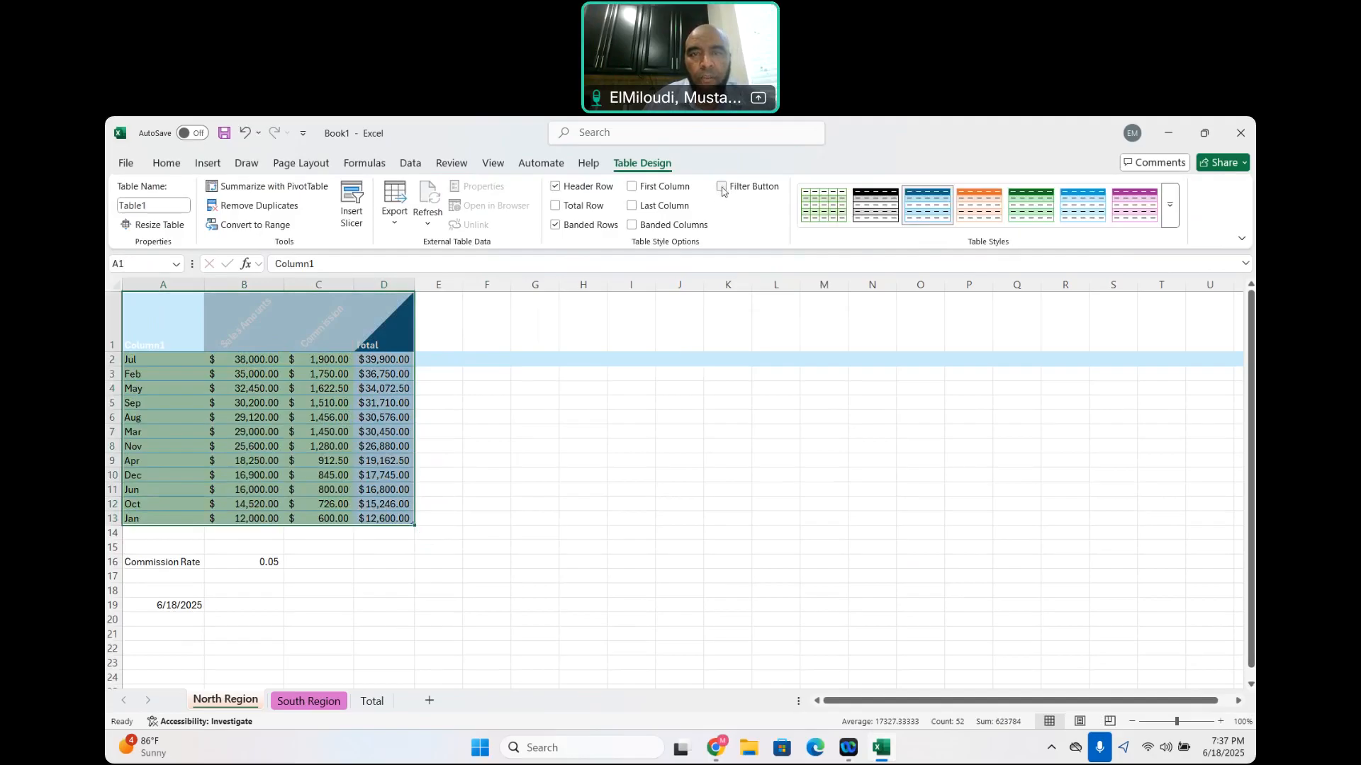
pyautogui.click(721, 187)
pyautogui.click(158, 313)
pyautogui.moveTo(293, 335); pyautogui.dragTo(386, 518)
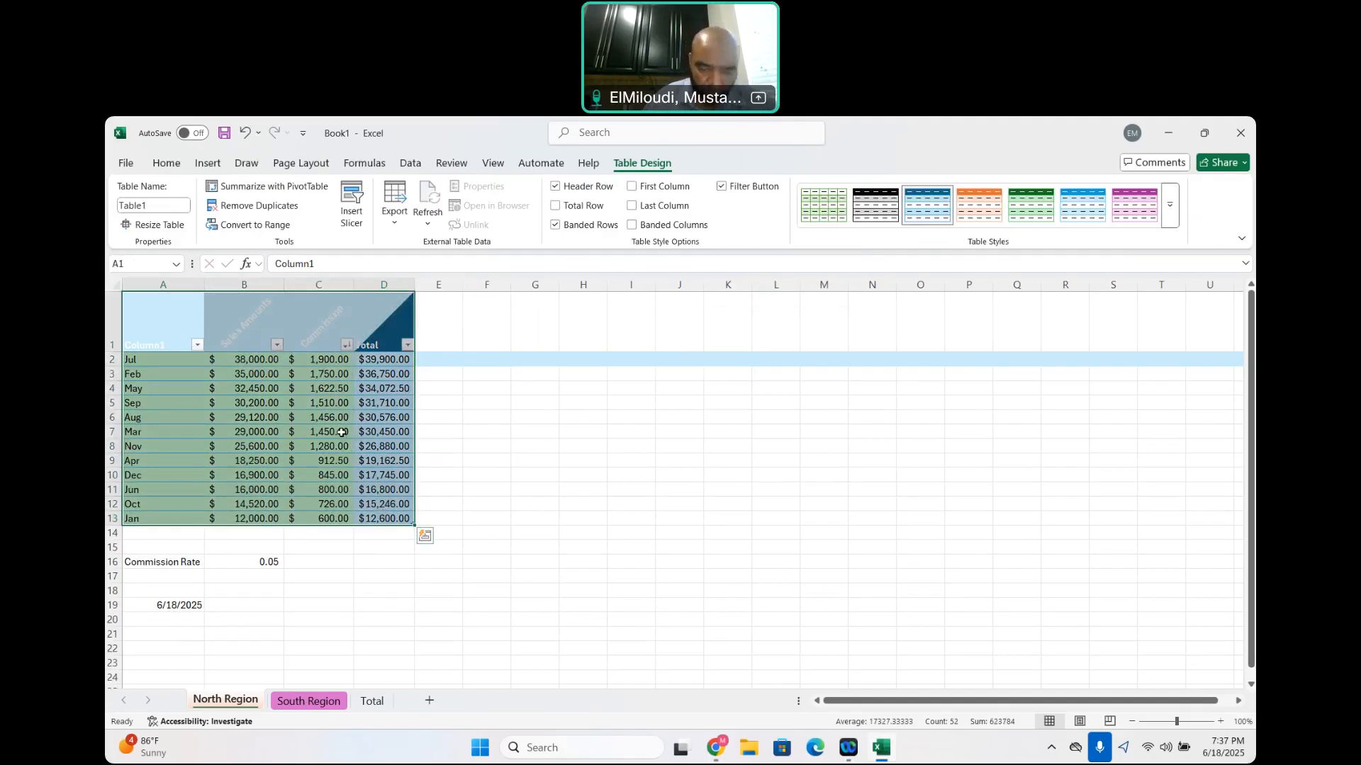
pyautogui.click(341, 433)
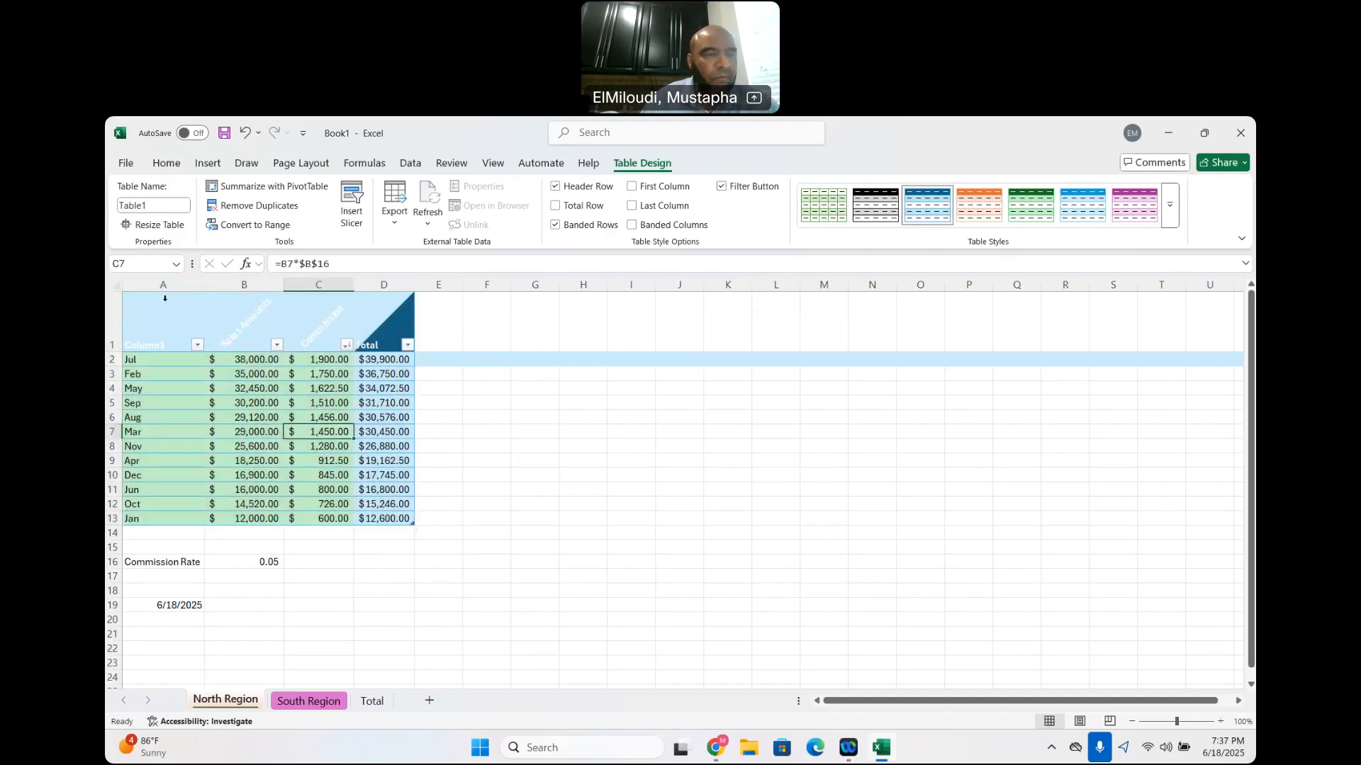
# Convert the North Region table in A1:D13 to a normal range
pyautogui.moveTo(155, 314); pyautogui.dragTo(379, 519)
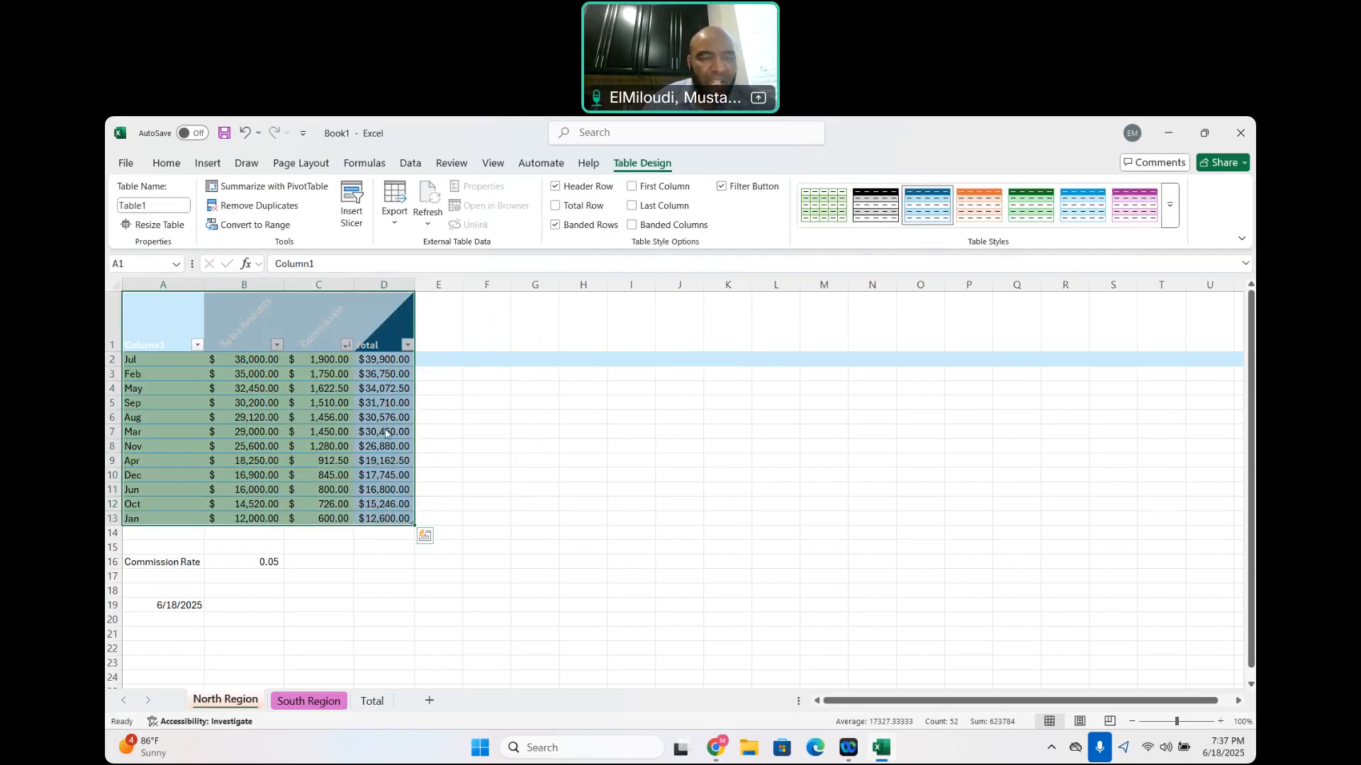
pyautogui.rightClick(387, 434)
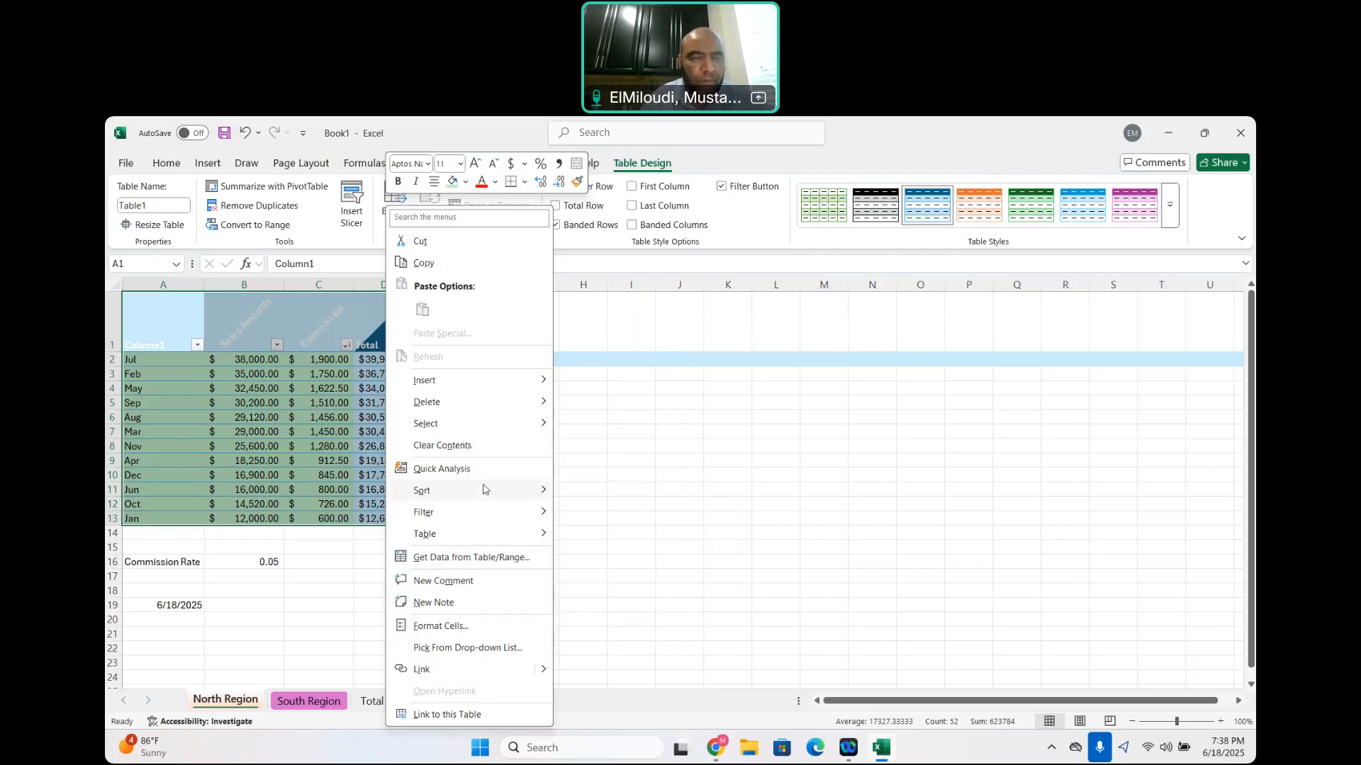
pyautogui.moveTo(484, 490)
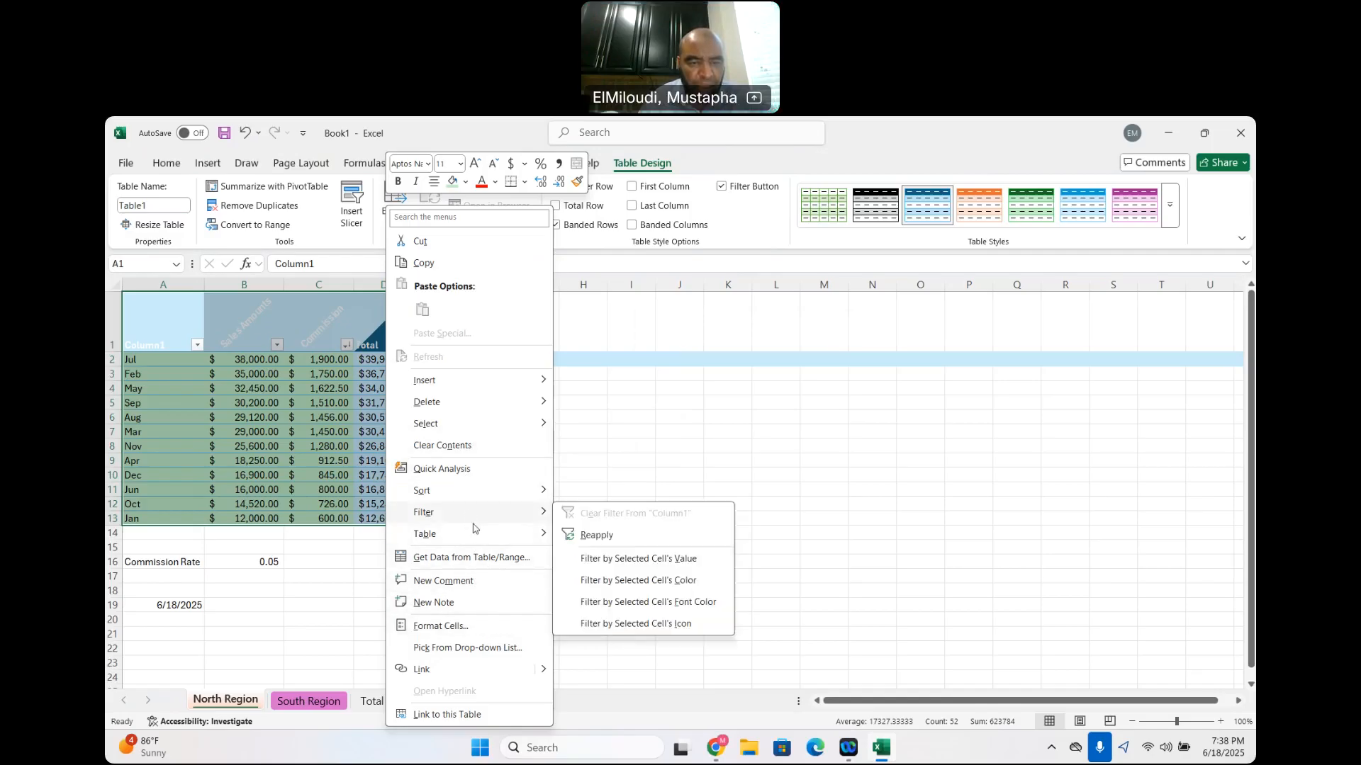
pyautogui.moveTo(475, 532)
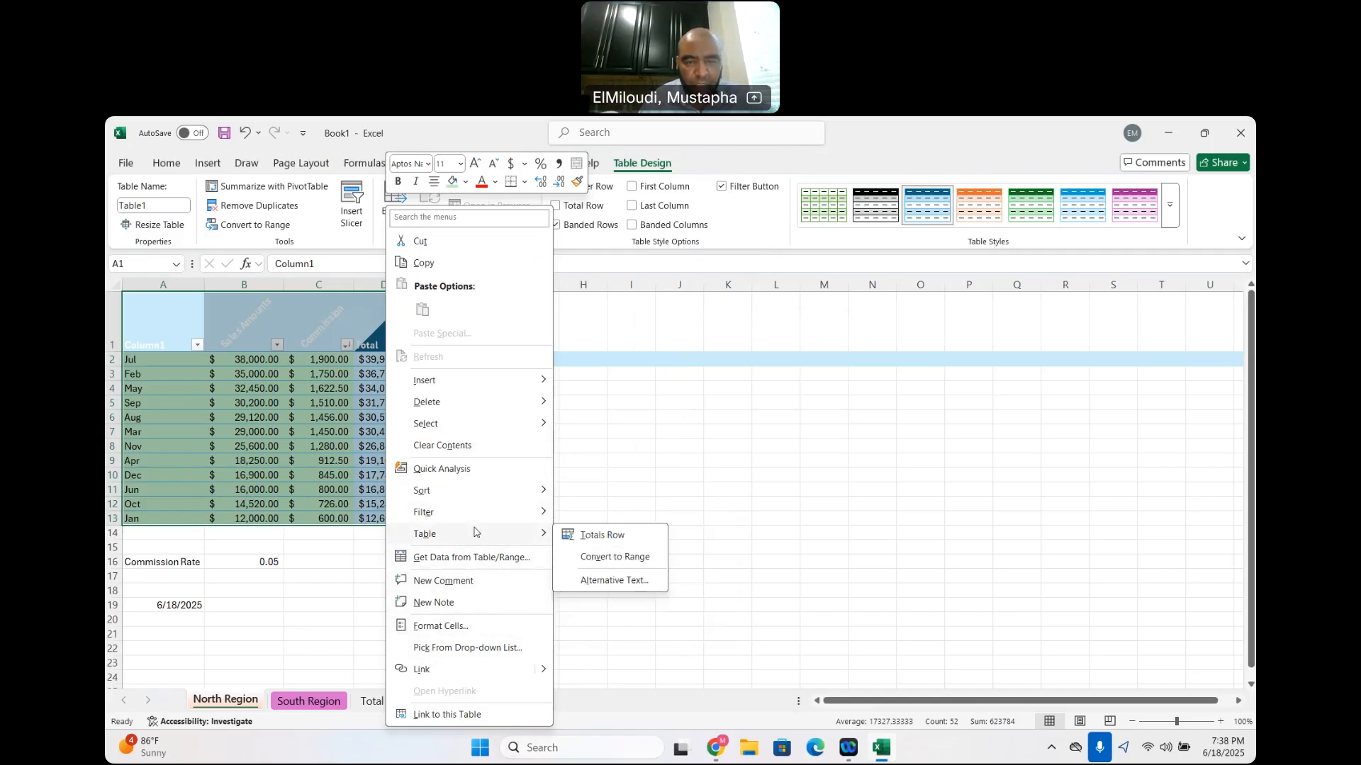
pyautogui.click(615, 557)
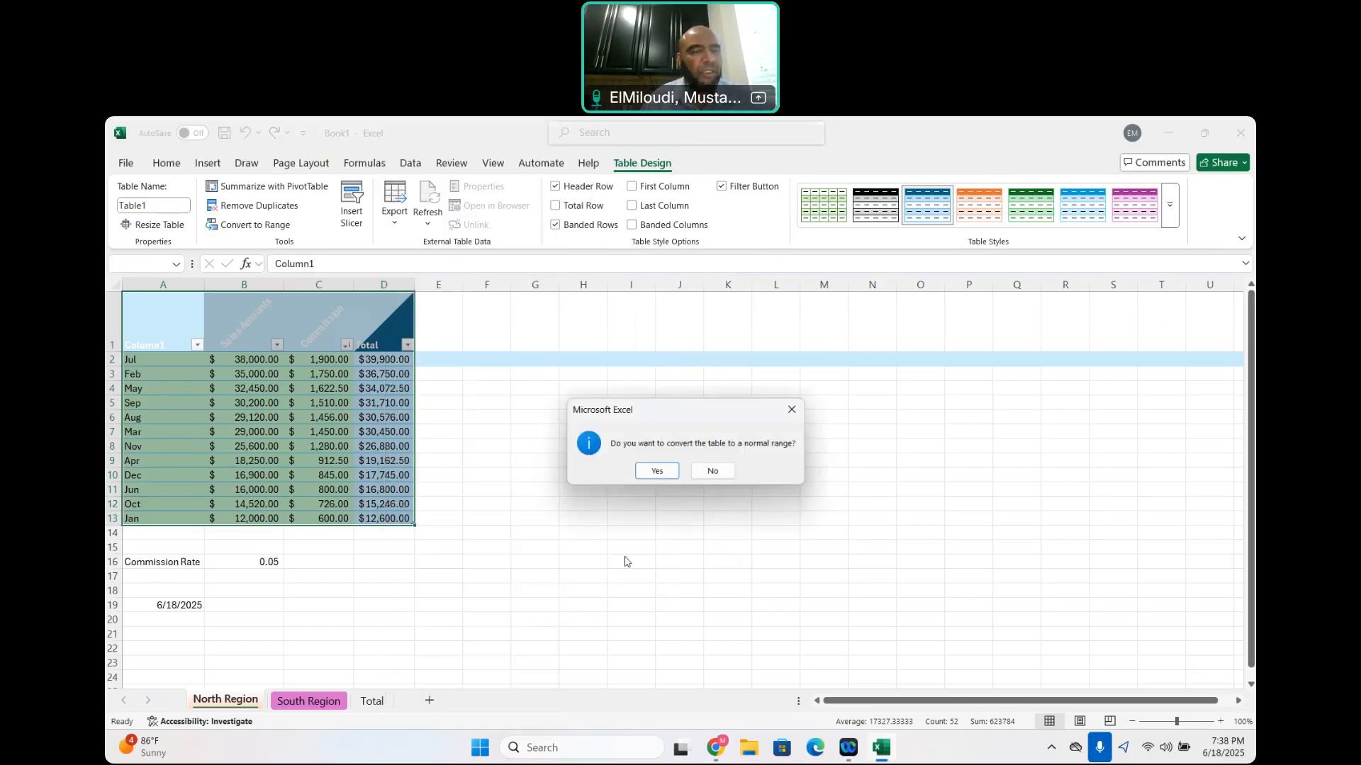
pyautogui.click(656, 472)
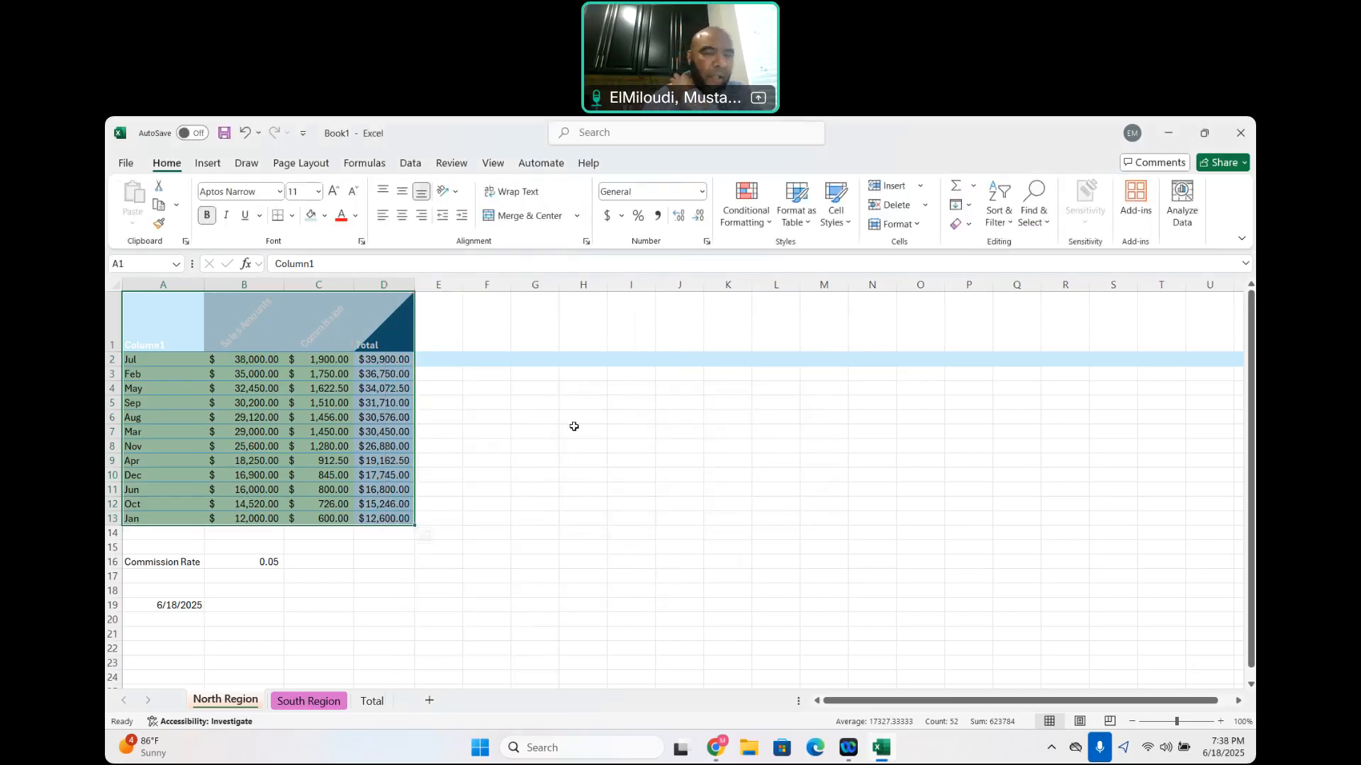
pyautogui.click(574, 429)
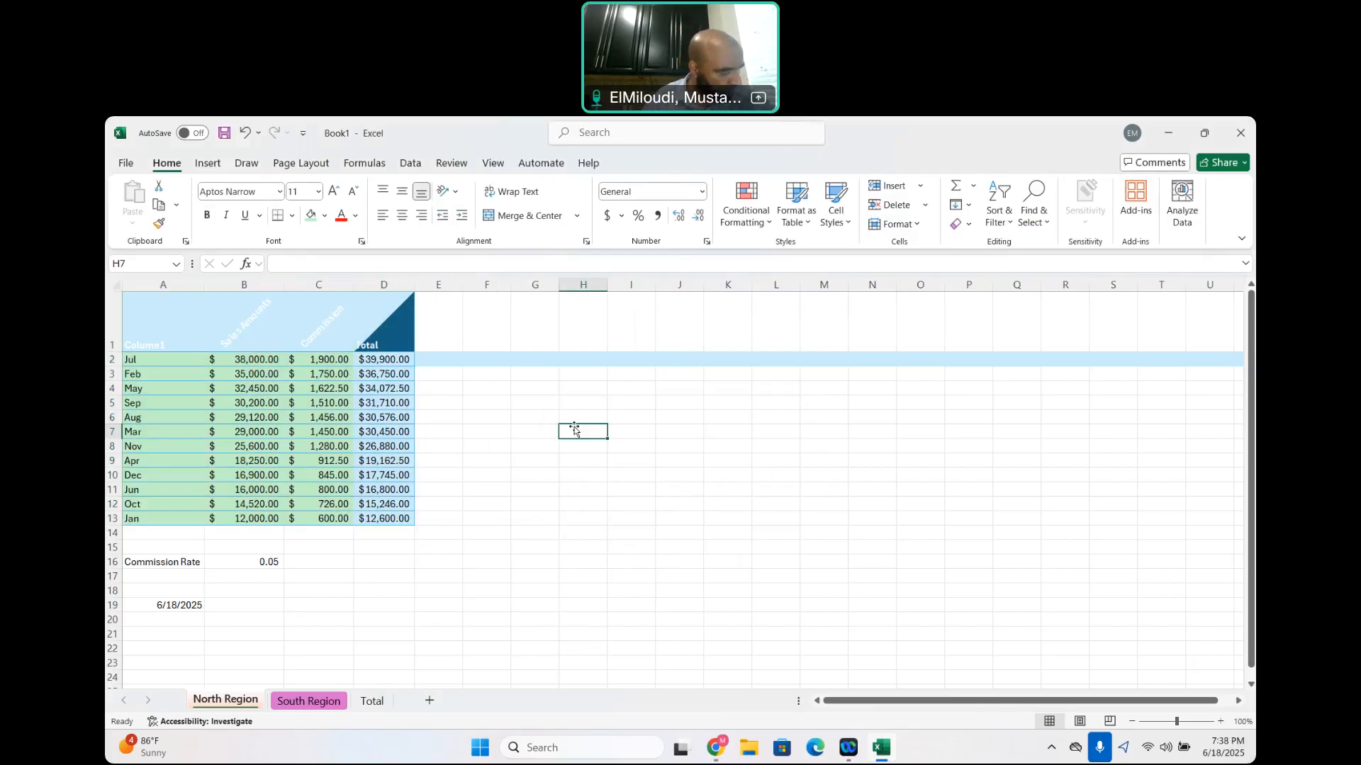
pyautogui.click(556, 506)
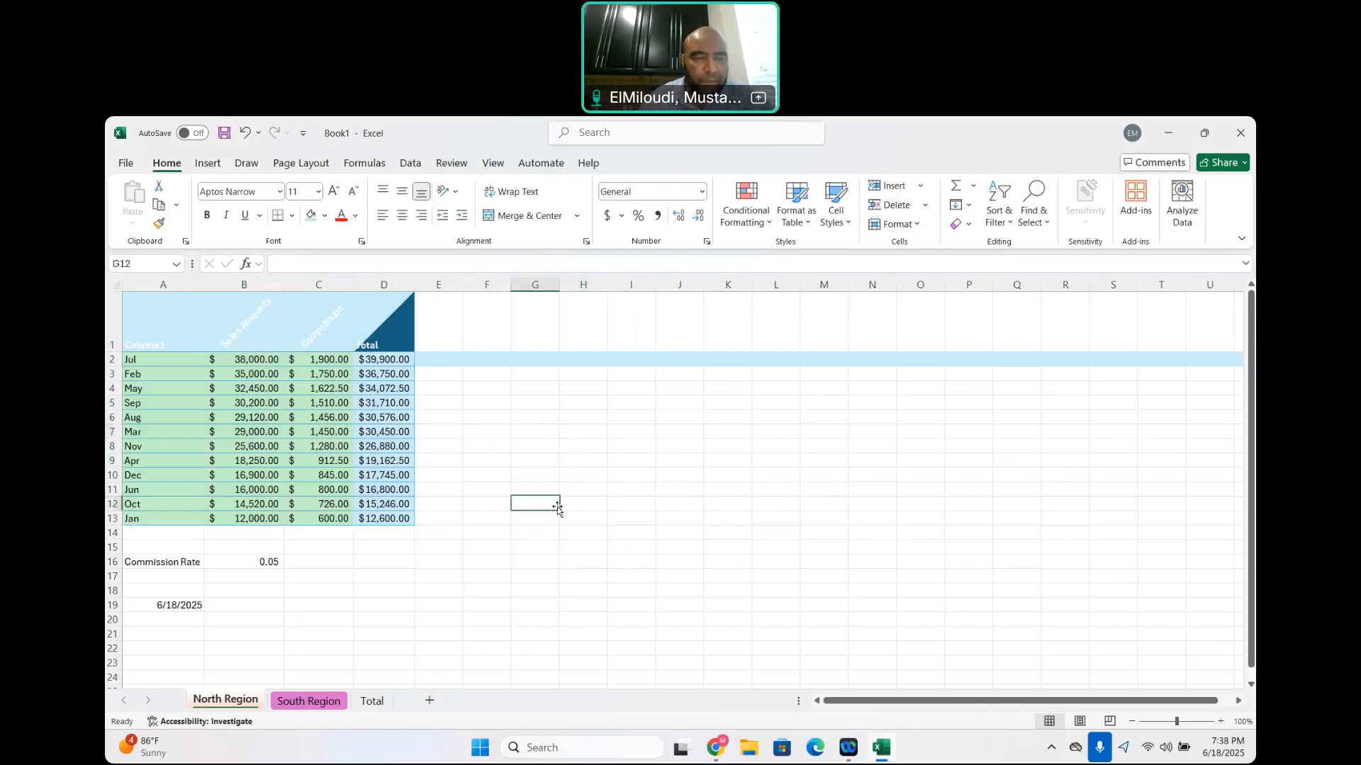
pyautogui.click(437, 361)
pyautogui.click(441, 347)
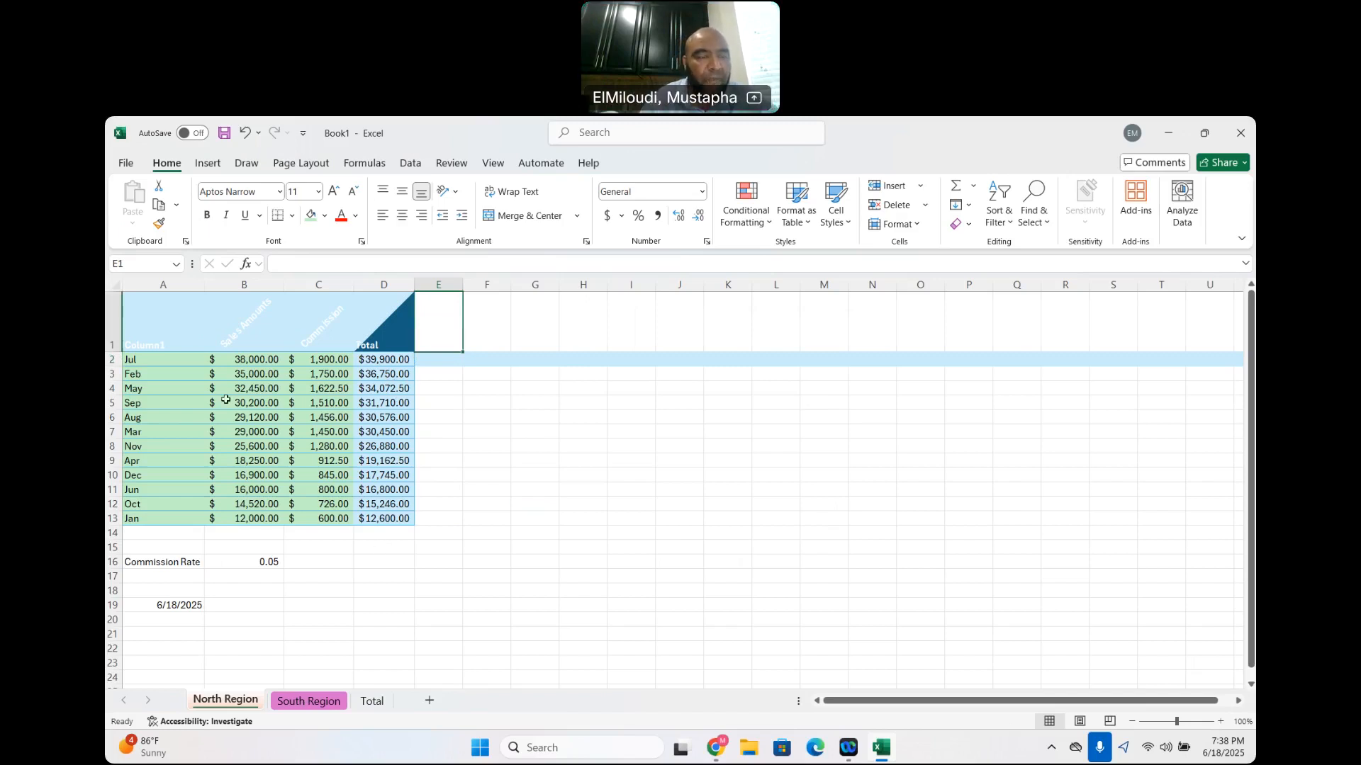
# Format A1:D13 on the North Region sheet as a table with headers, using the Light style with a black header row
pyautogui.moveTo(144, 320); pyautogui.dragTo(397, 521)
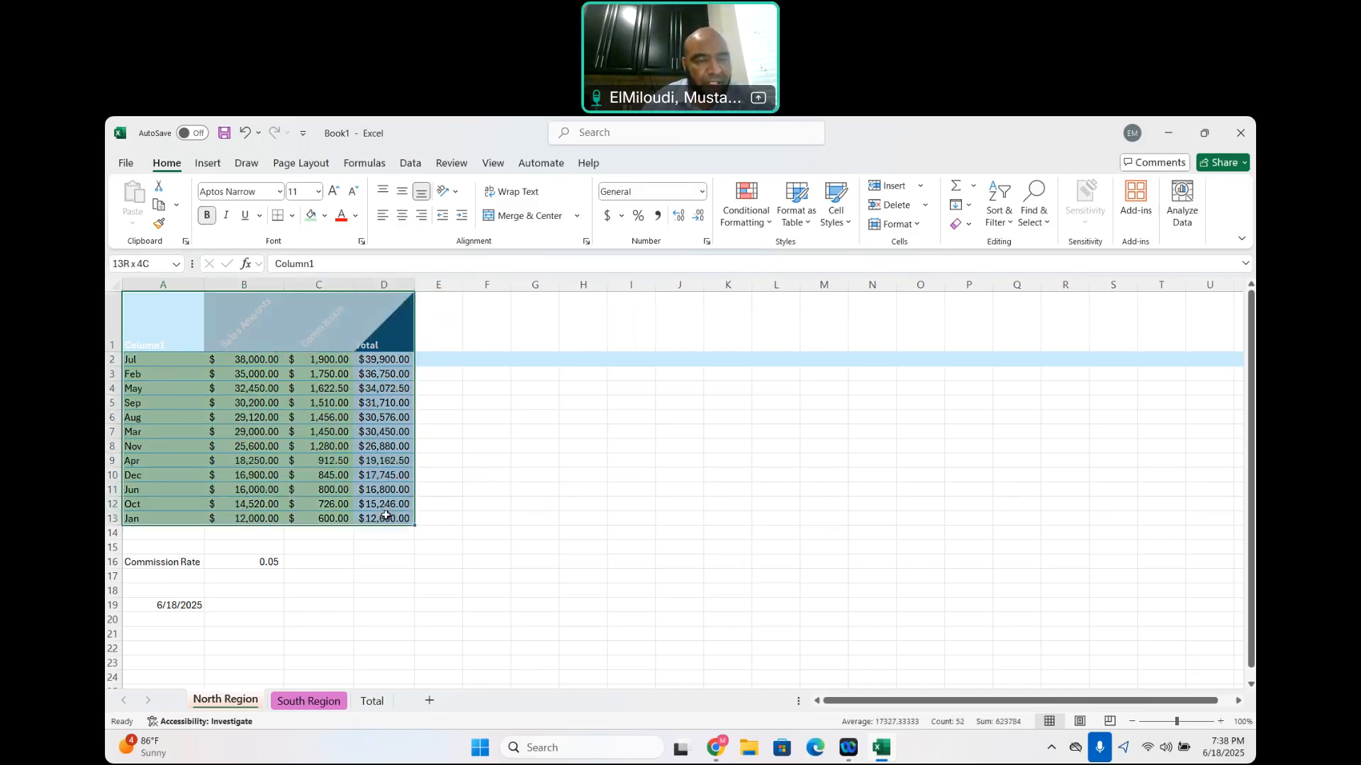
pyautogui.click(808, 221)
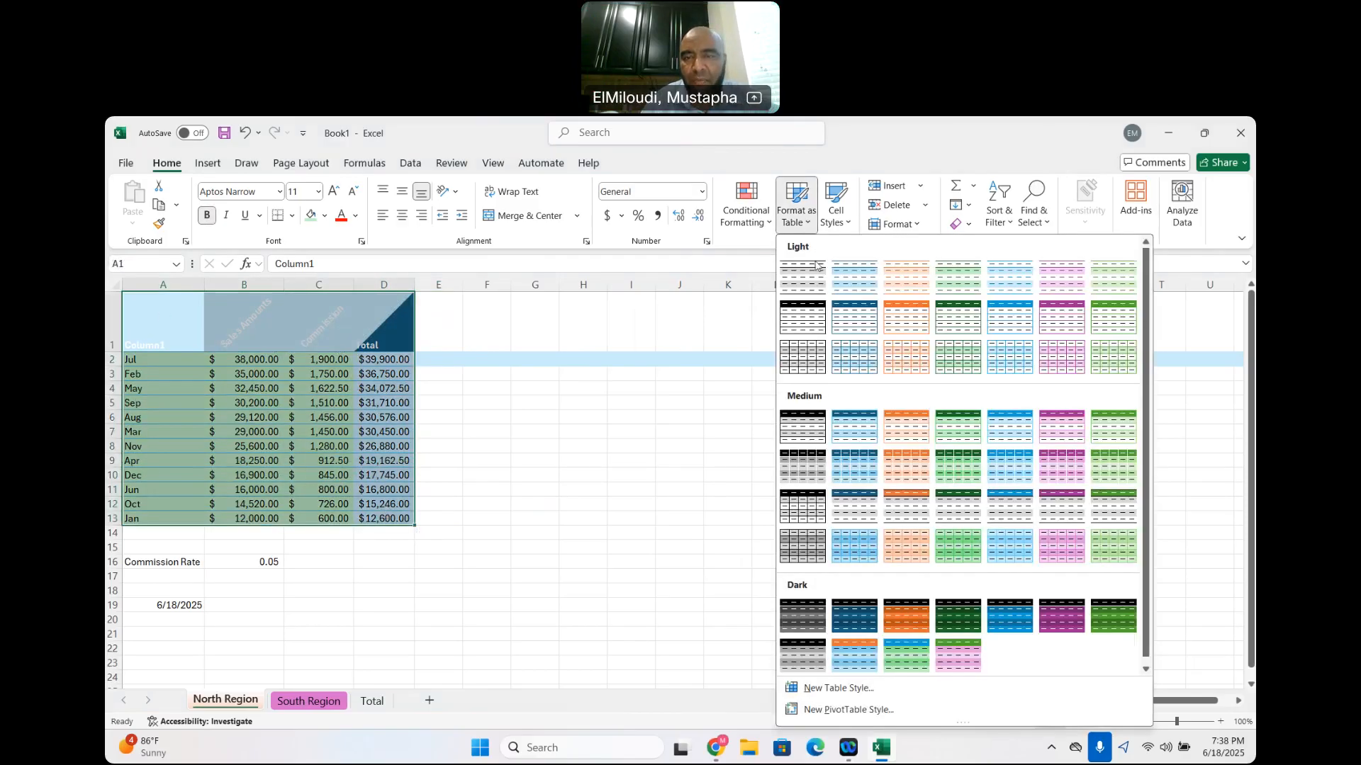
pyautogui.click(805, 318)
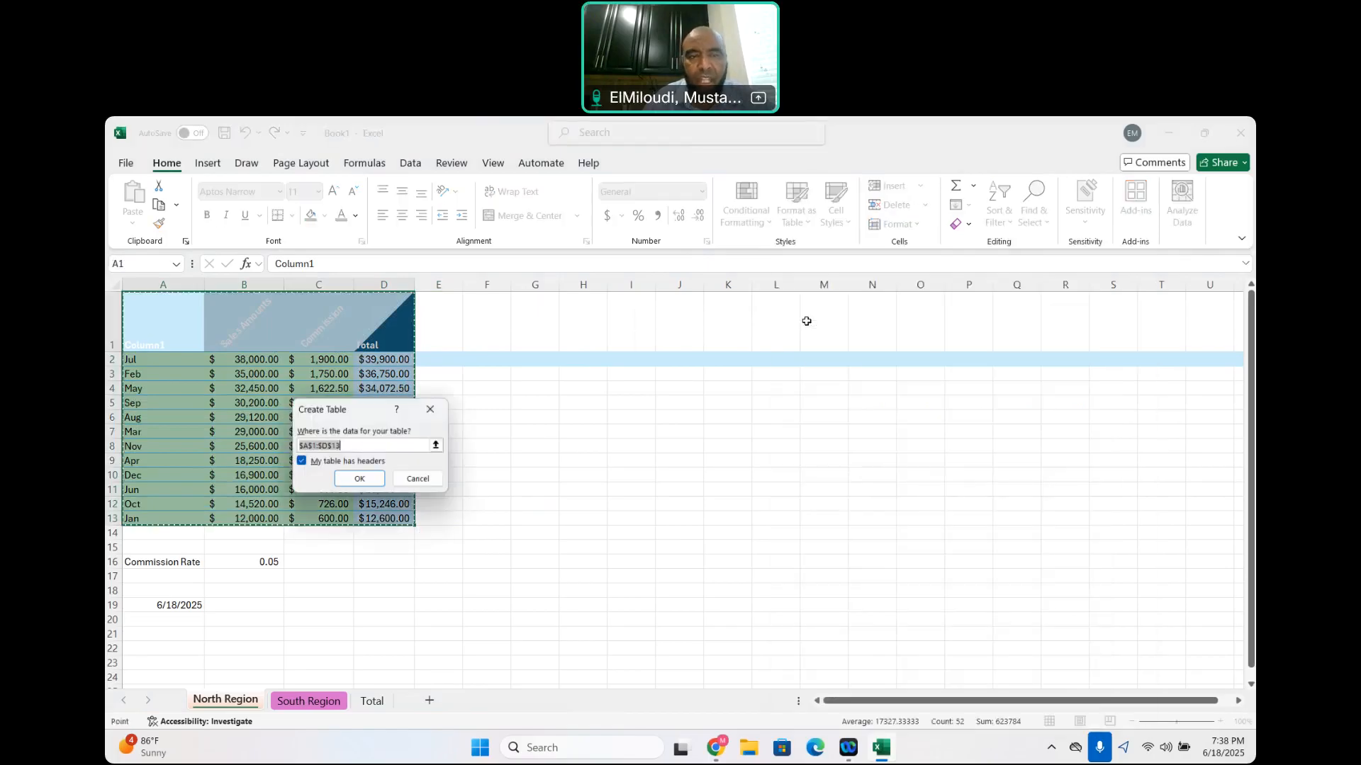
pyautogui.click(359, 479)
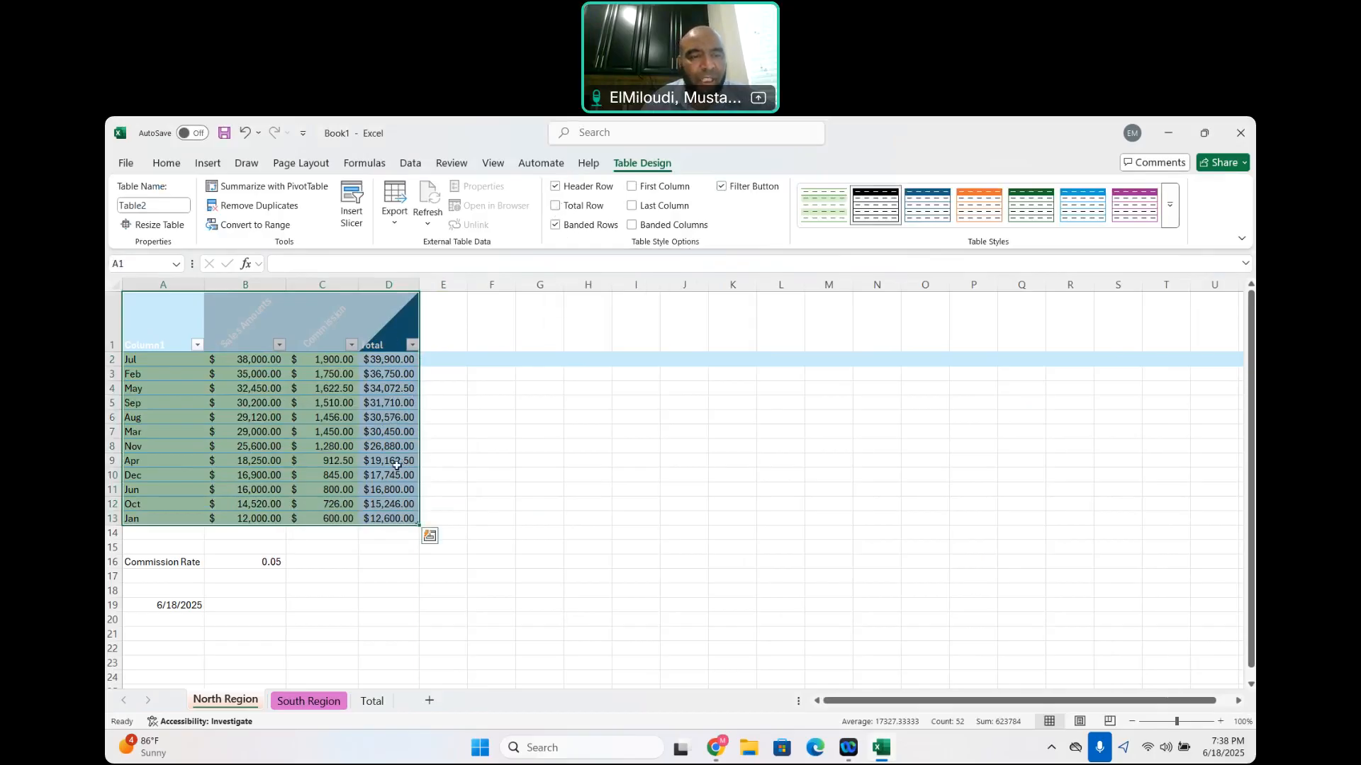
# Add a total row to the North Region table and autofit the width of column D
pyautogui.click(556, 206)
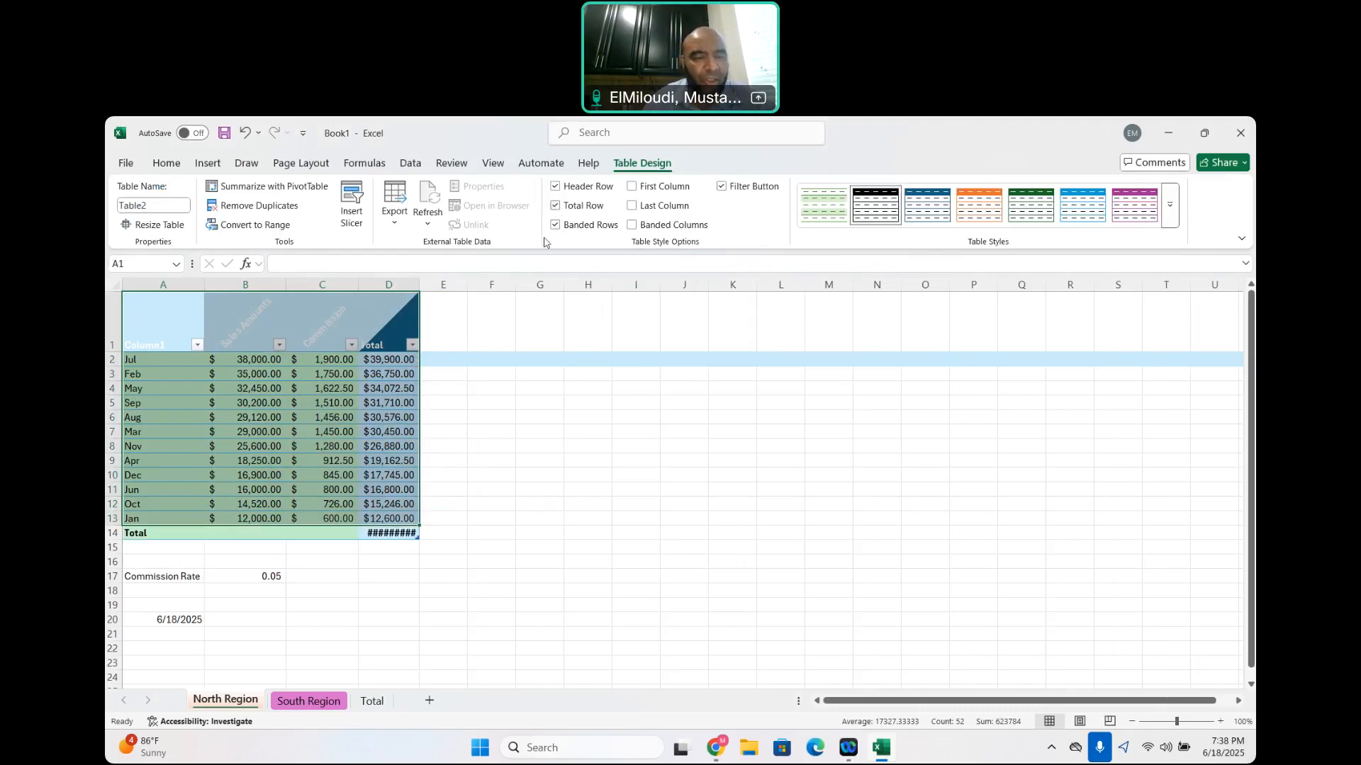
pyautogui.doubleClick(419, 285)
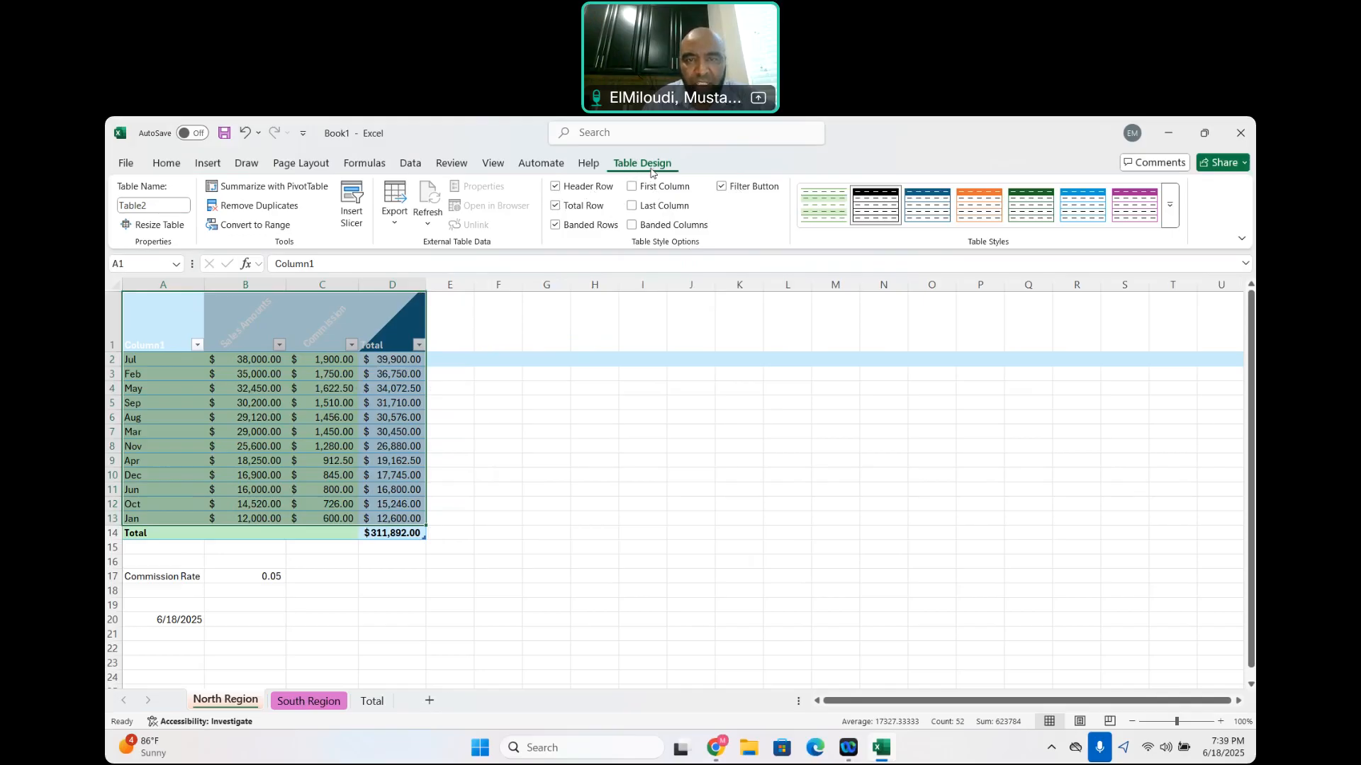
# Turn off the filter buttons in the header row of the North Region table
pyautogui.click(722, 188)
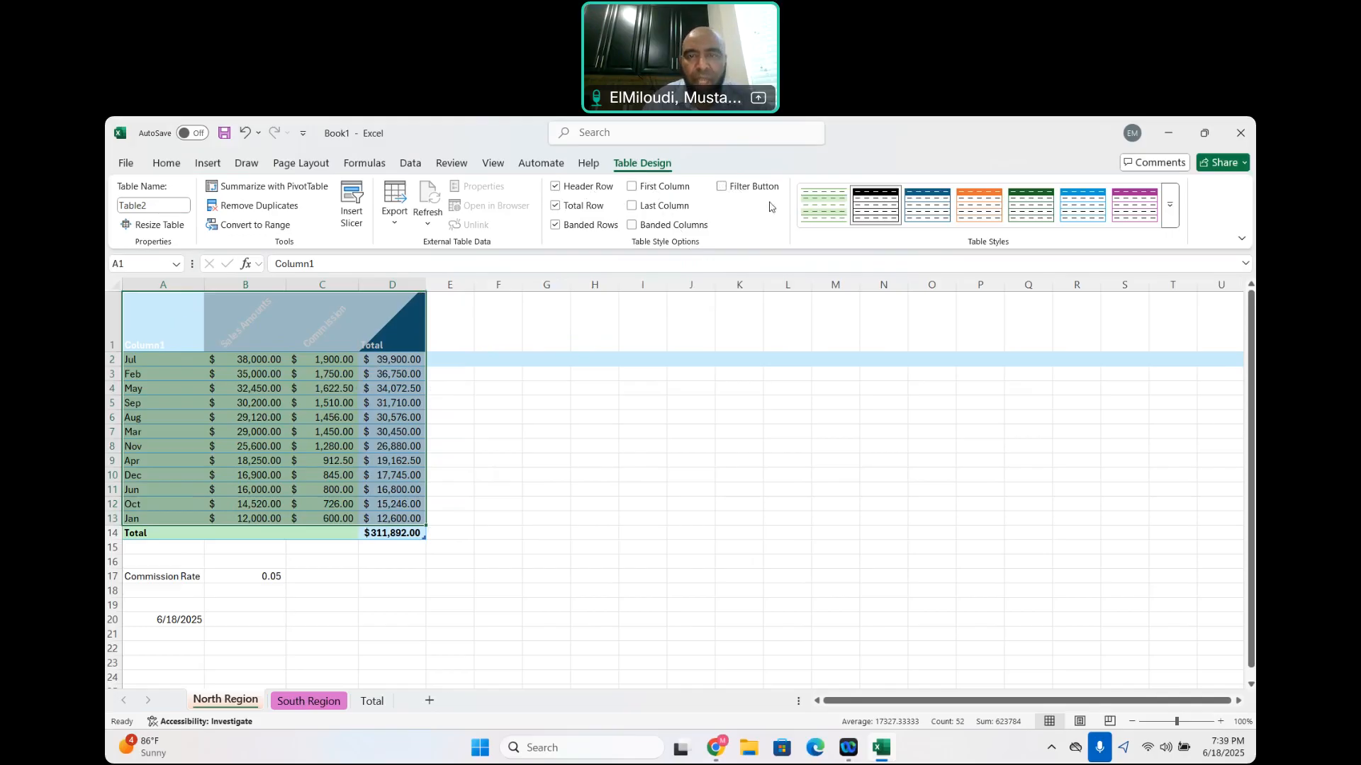
pyautogui.click(722, 187)
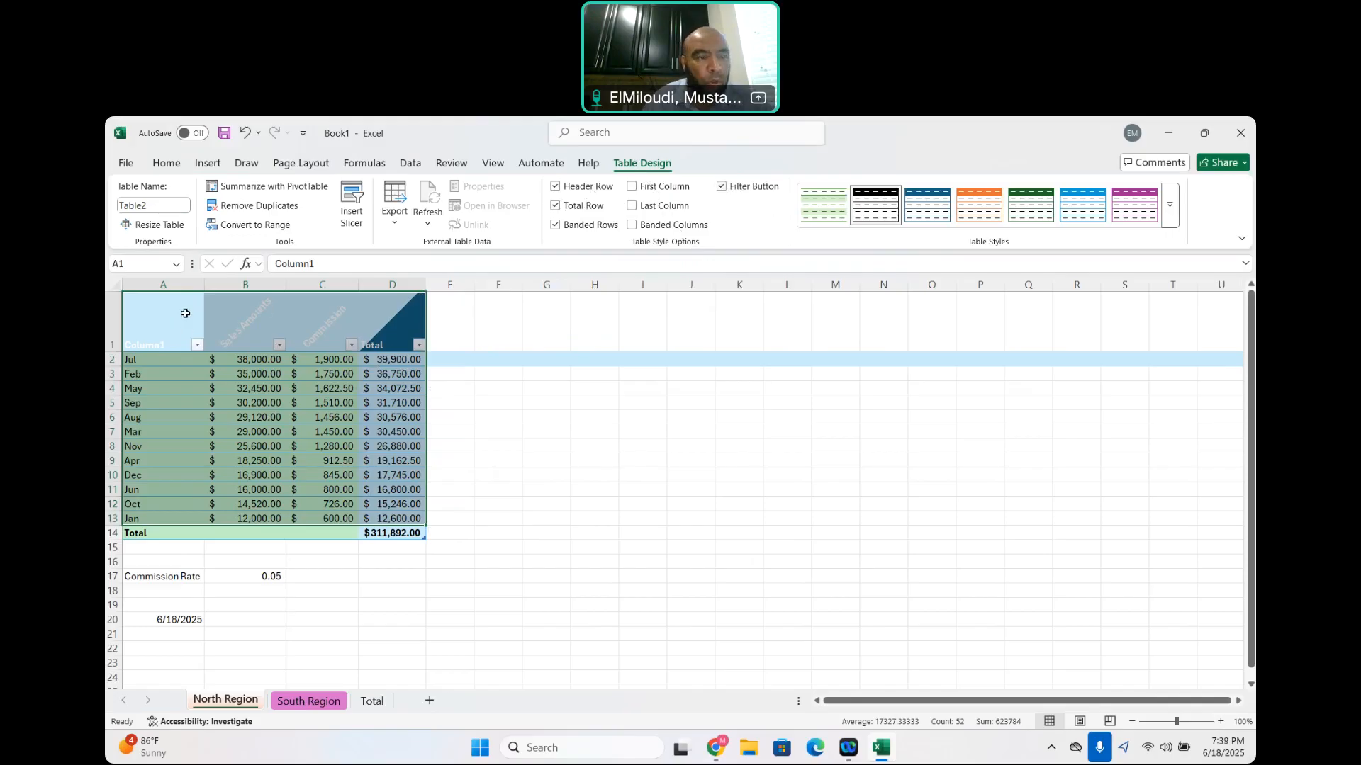
pyautogui.moveTo(277, 314); pyautogui.dragTo(391, 533)
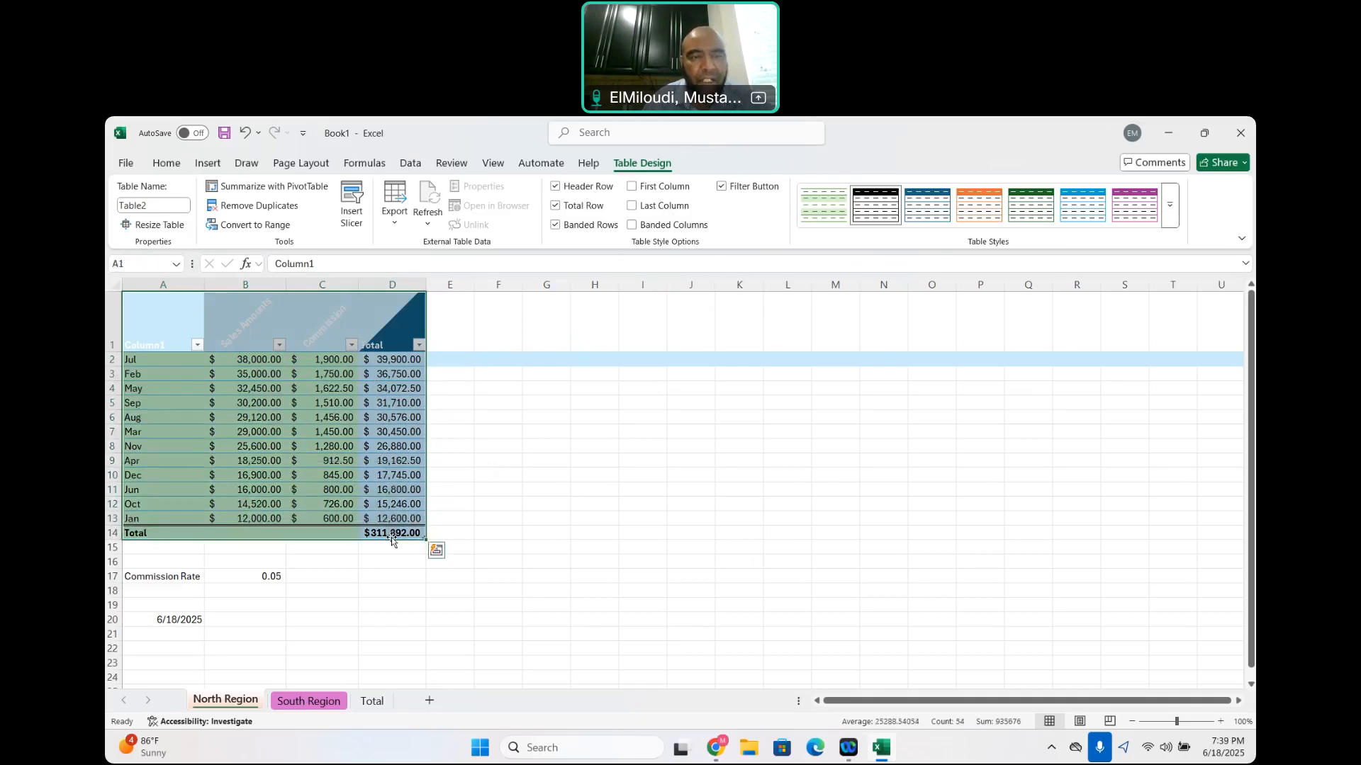
pyautogui.click(341, 384)
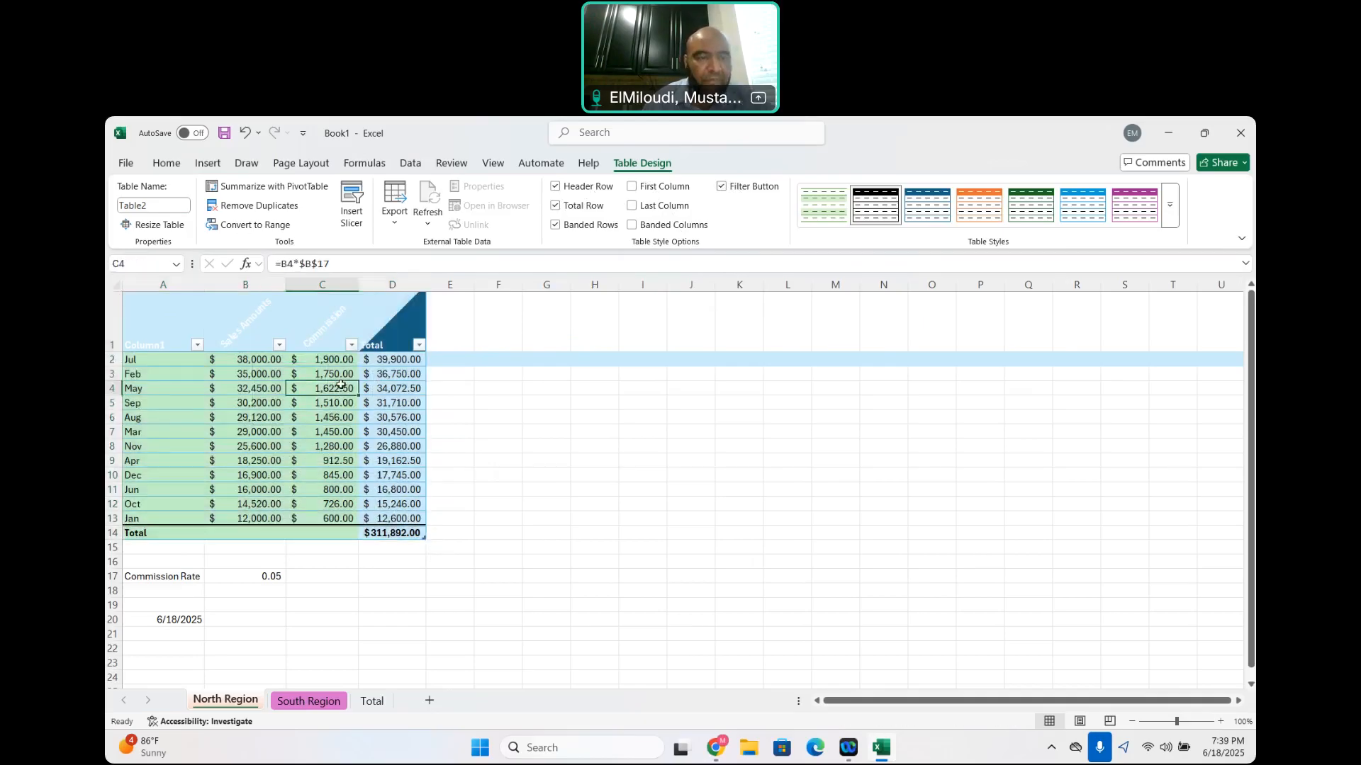
pyautogui.click(723, 189)
pyautogui.click(612, 445)
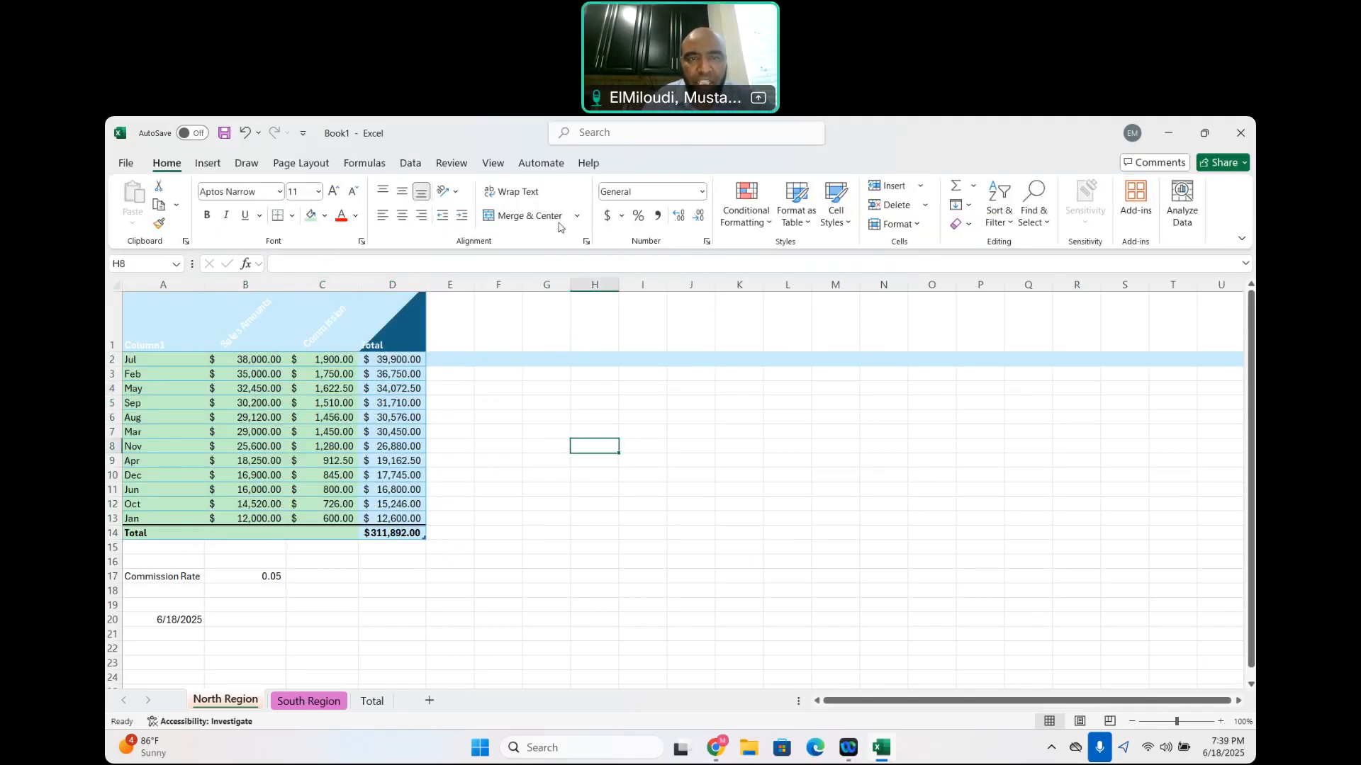
pyautogui.click(148, 328)
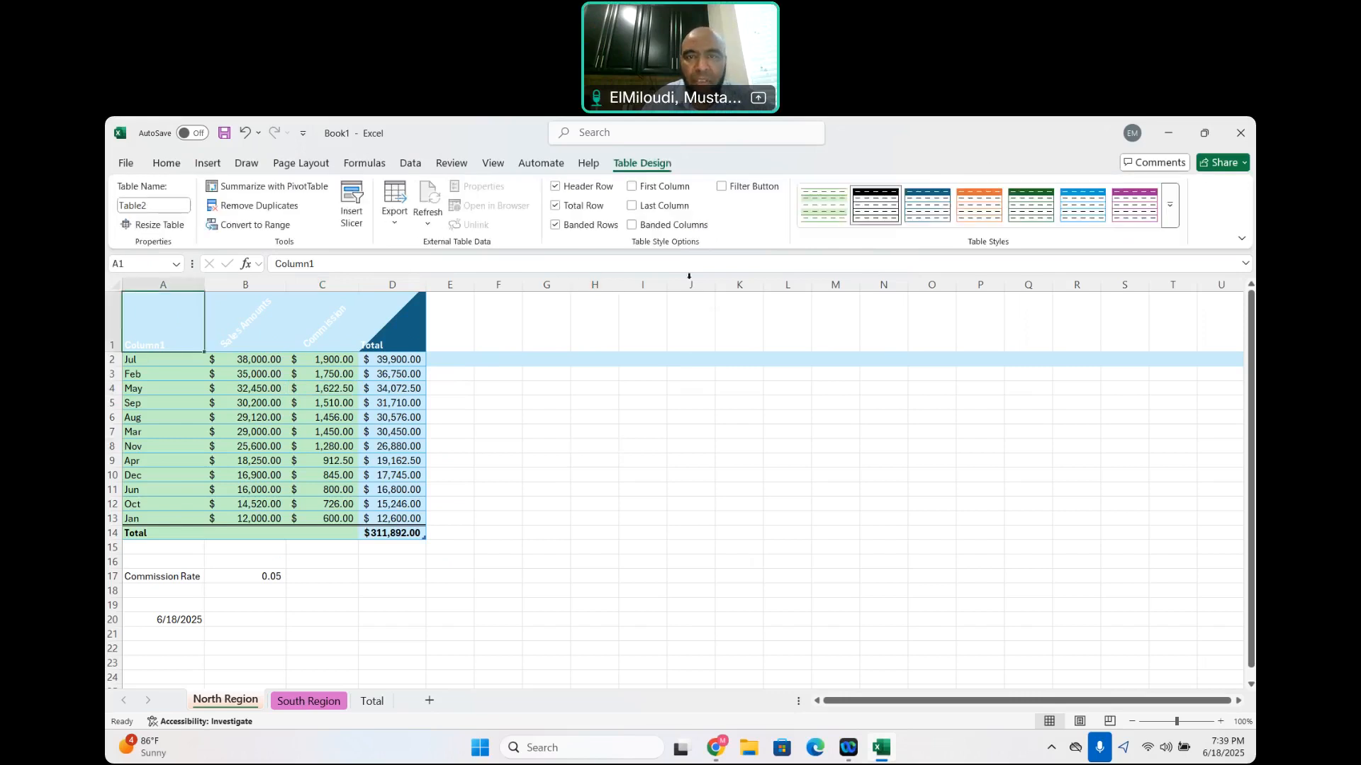
pyautogui.click(584, 461)
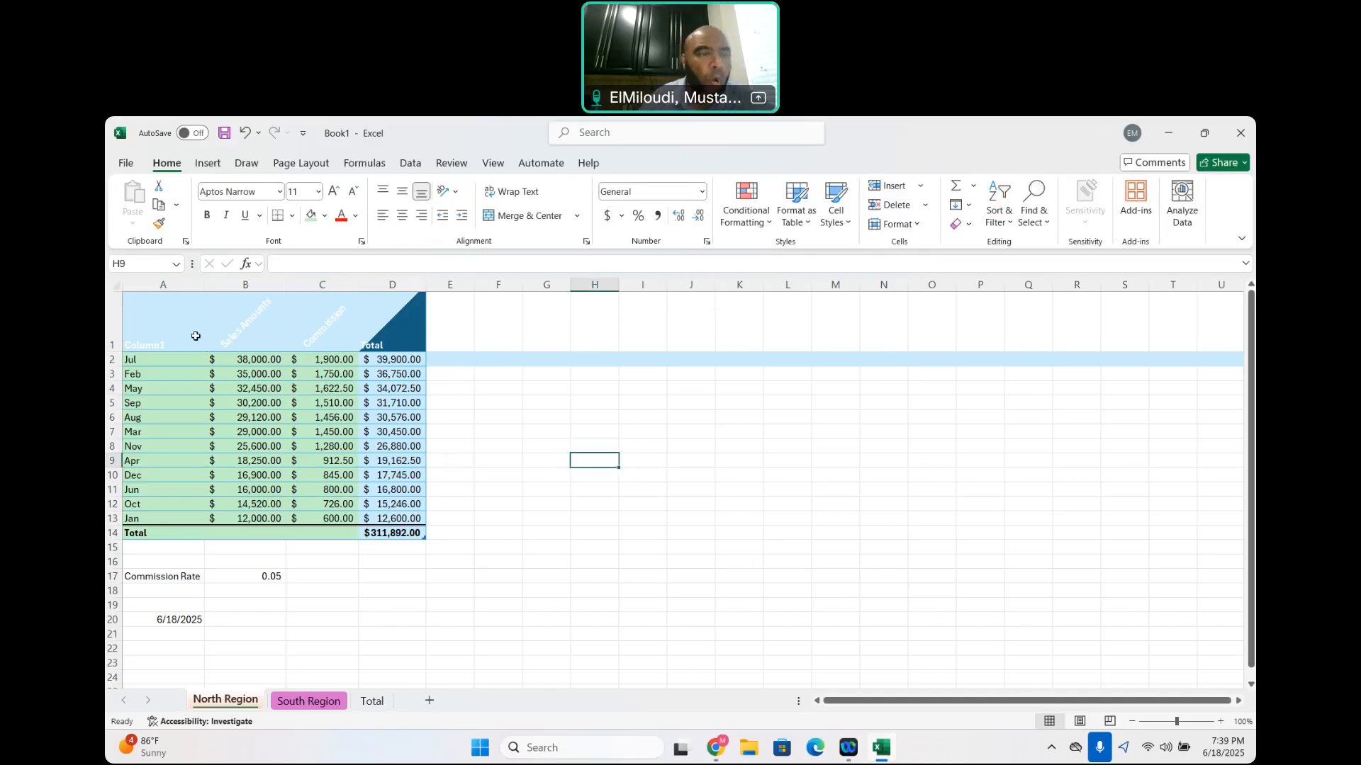
# Select the North Region table A1:D14 and examine the available find, sort and filter, and clear options
pyautogui.click(152, 316)
pyautogui.moveTo(304, 343); pyautogui.dragTo(397, 447)
pyautogui.moveTo(153, 313); pyautogui.dragTo(421, 523)
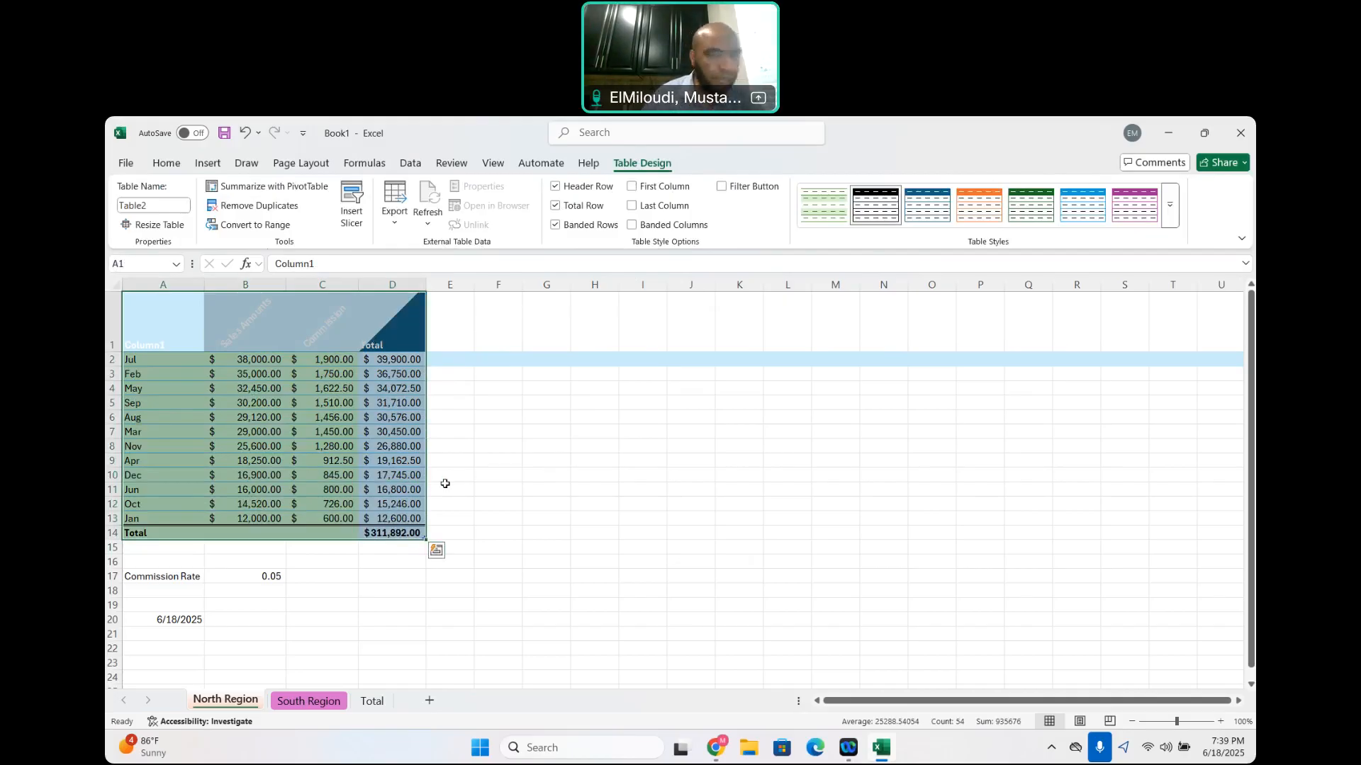
pyautogui.click(164, 164)
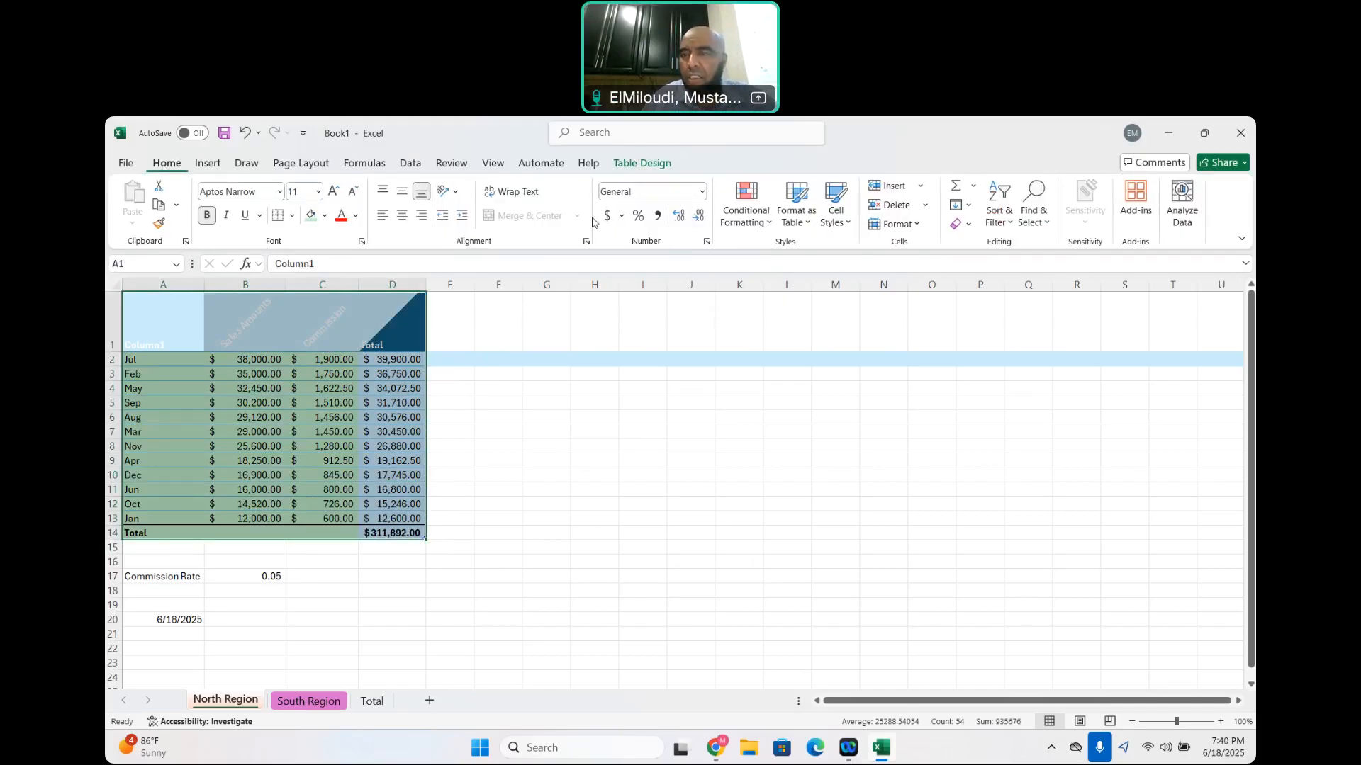
pyautogui.click(1046, 225)
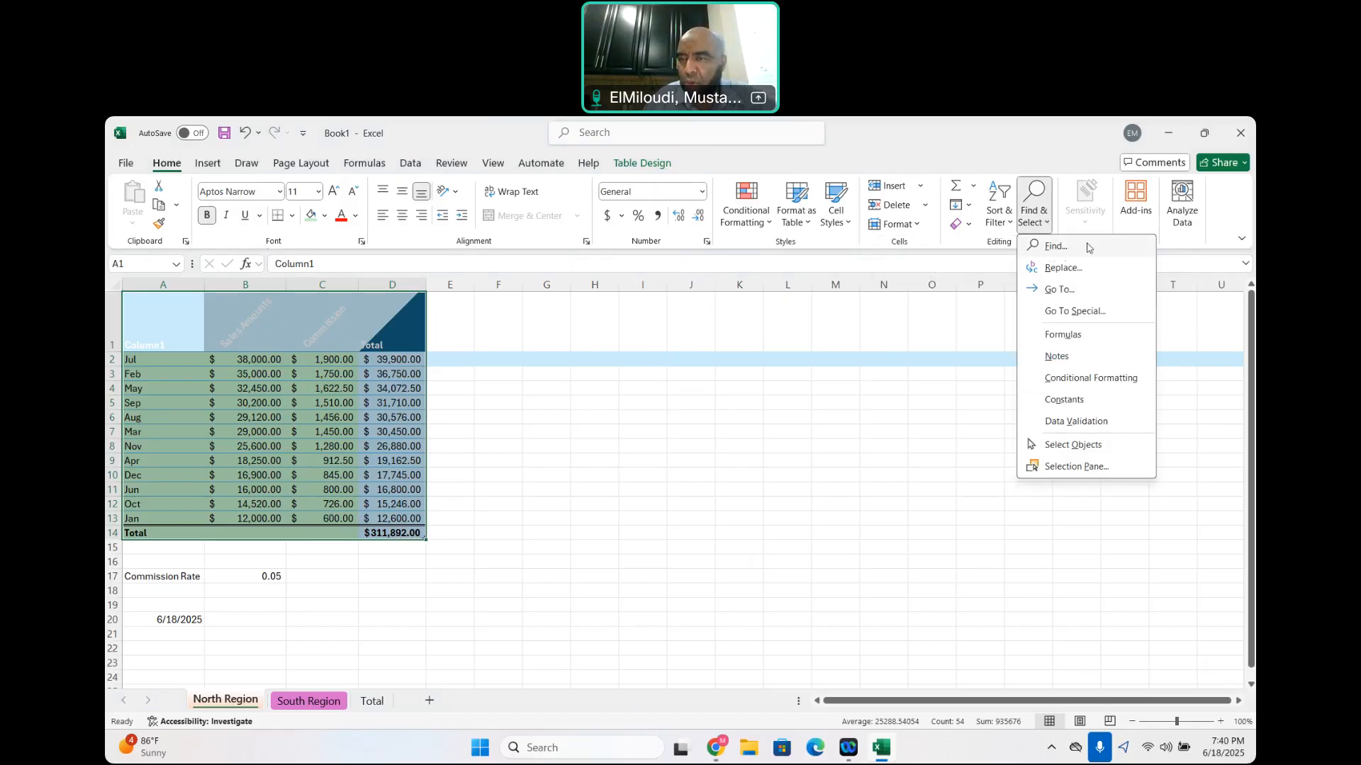
pyautogui.click(864, 474)
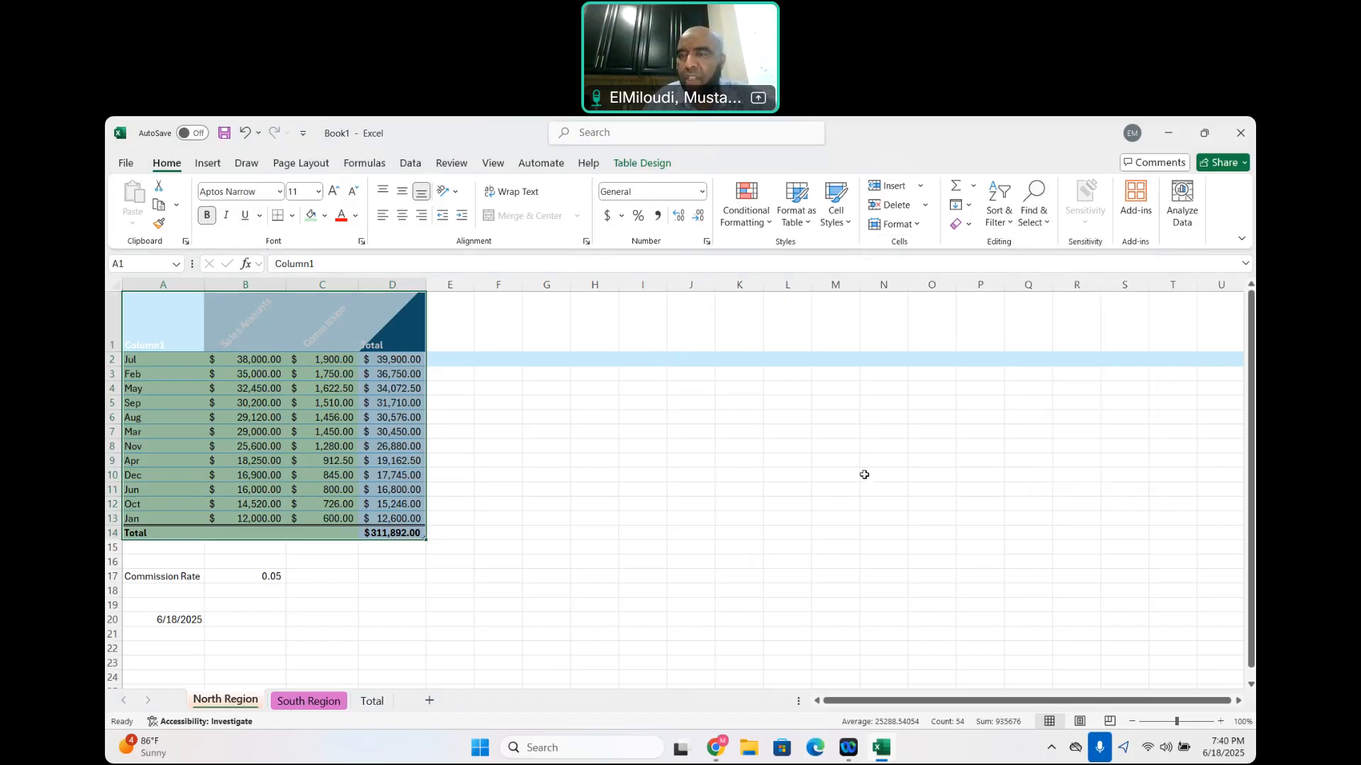
pyautogui.click(1010, 223)
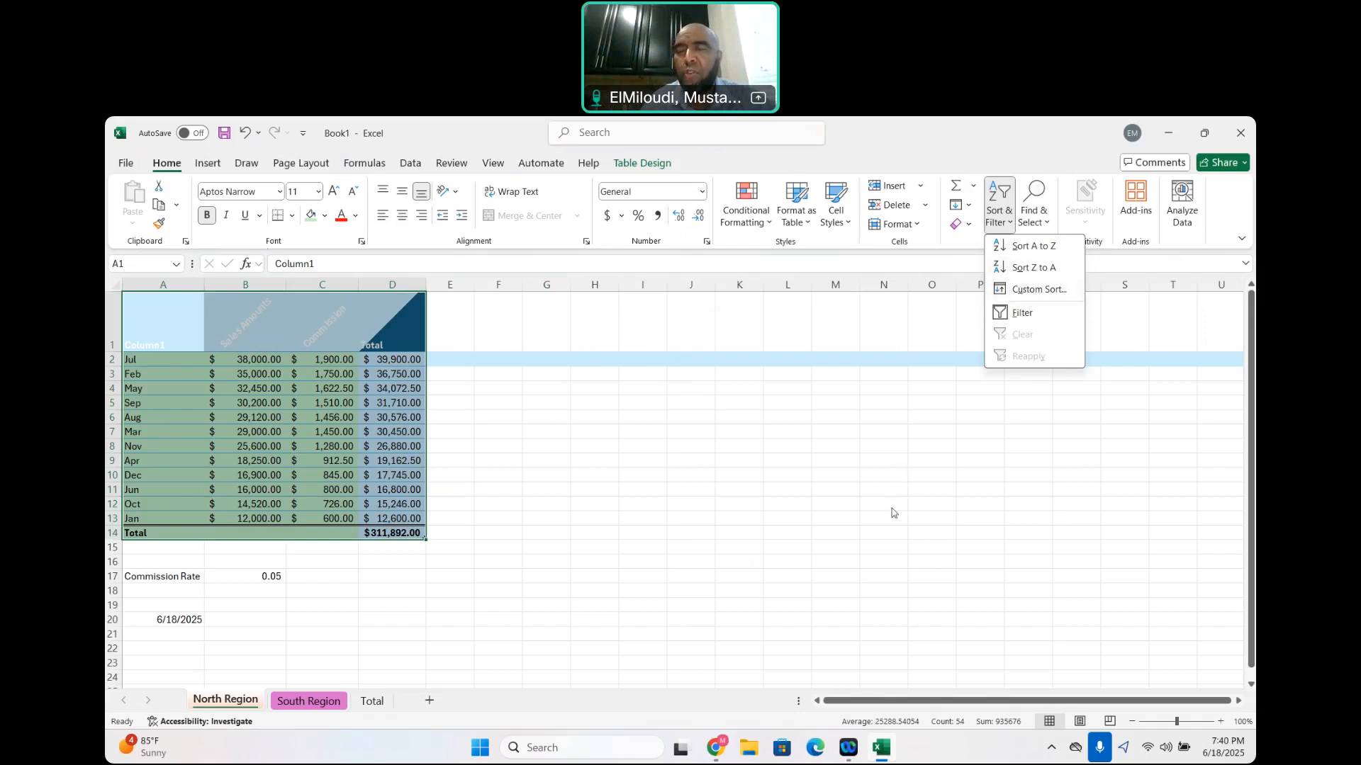
pyautogui.click(969, 224)
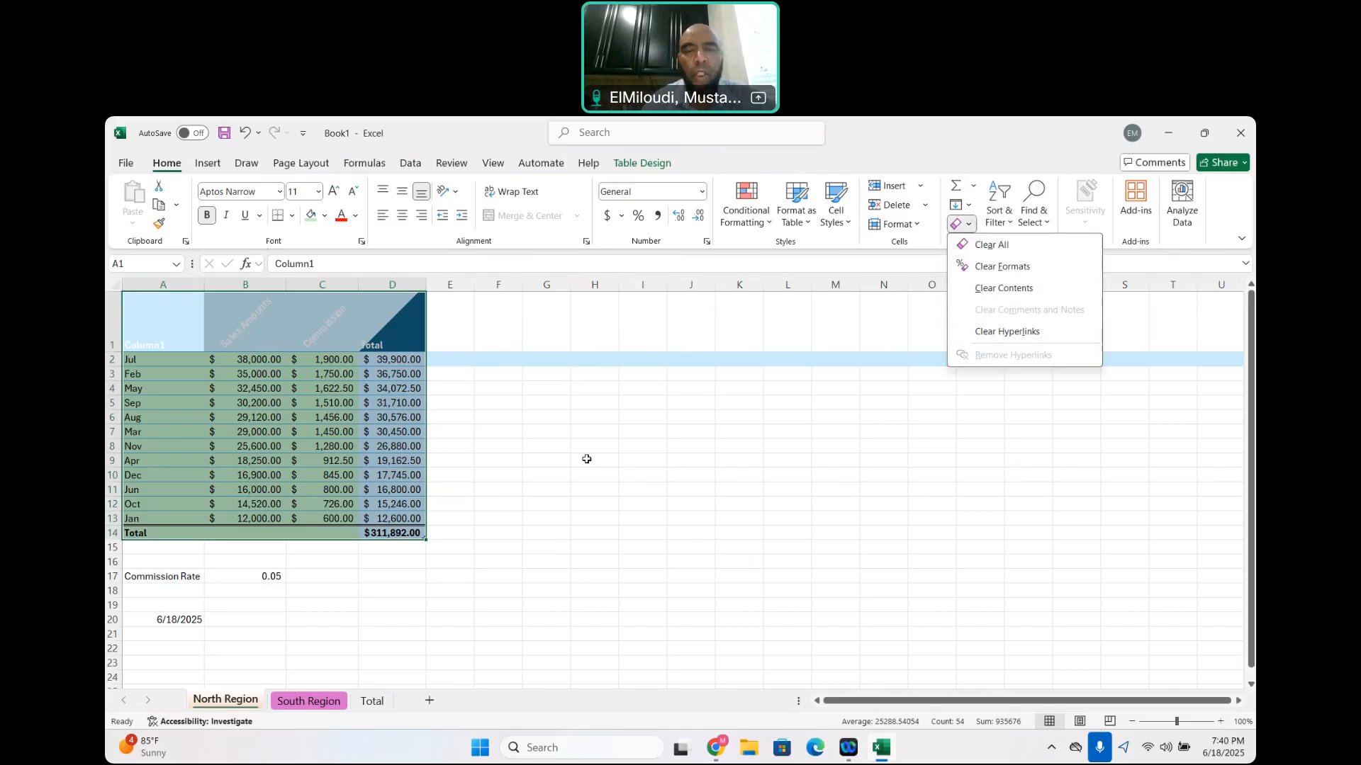
pyautogui.press('Escape')
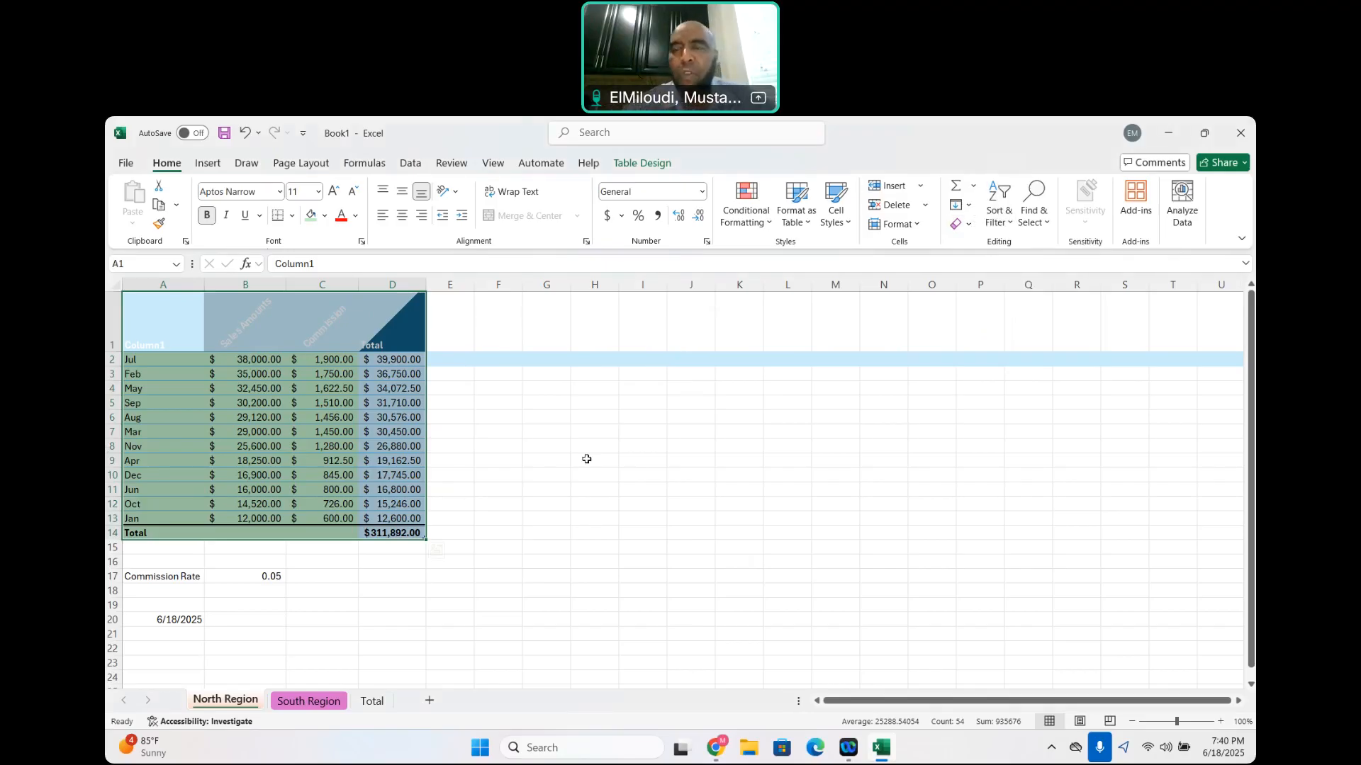
# Examine the options for inserting, deleting and formatting cells, and the conditional formatting rule types
pyautogui.click(922, 187)
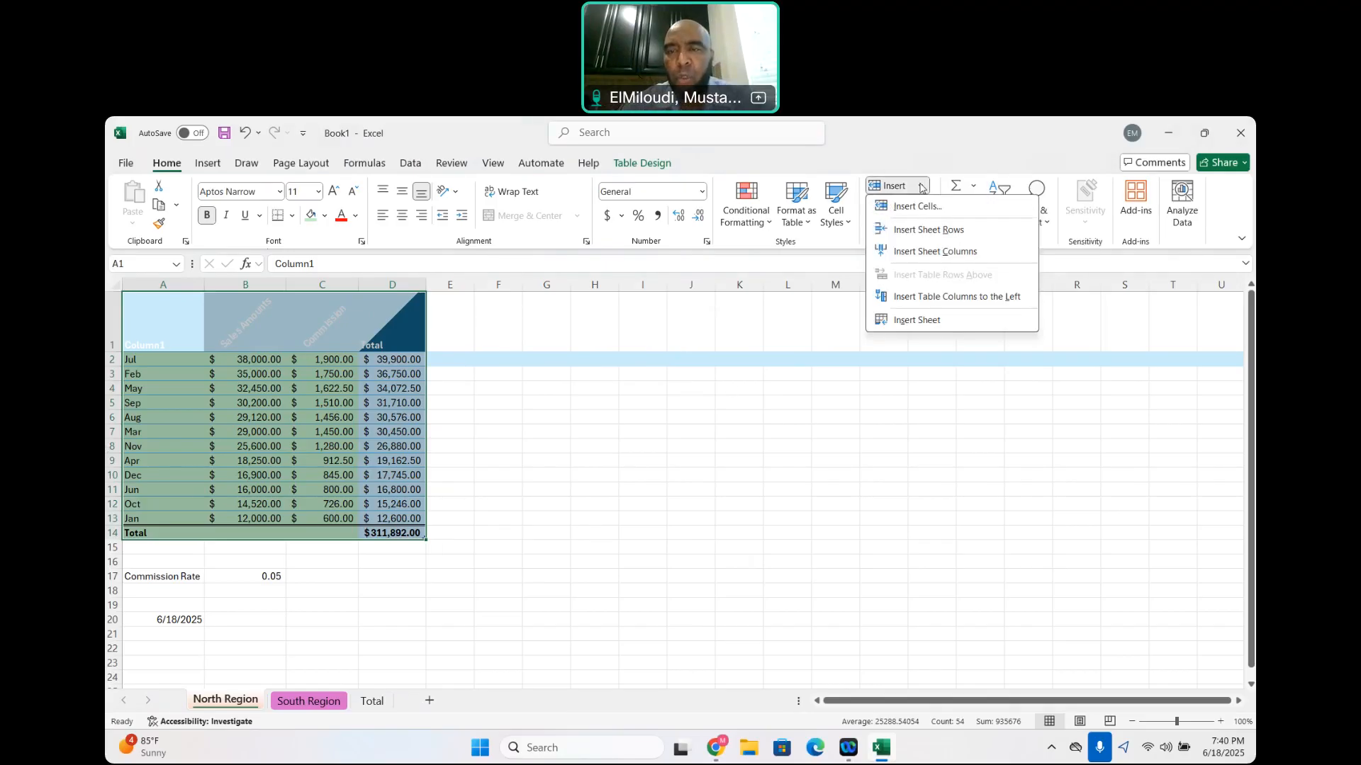
pyautogui.click(924, 418)
pyautogui.click(926, 205)
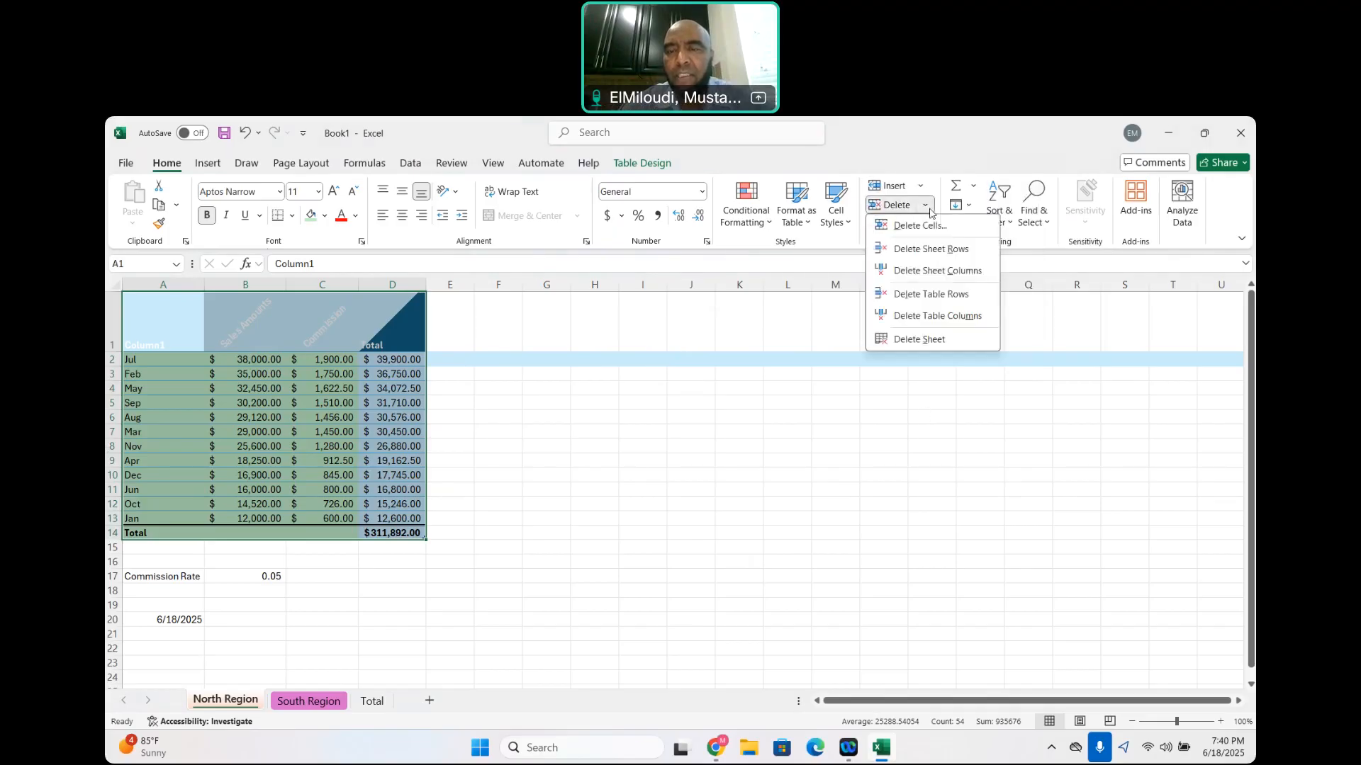
pyautogui.click(928, 398)
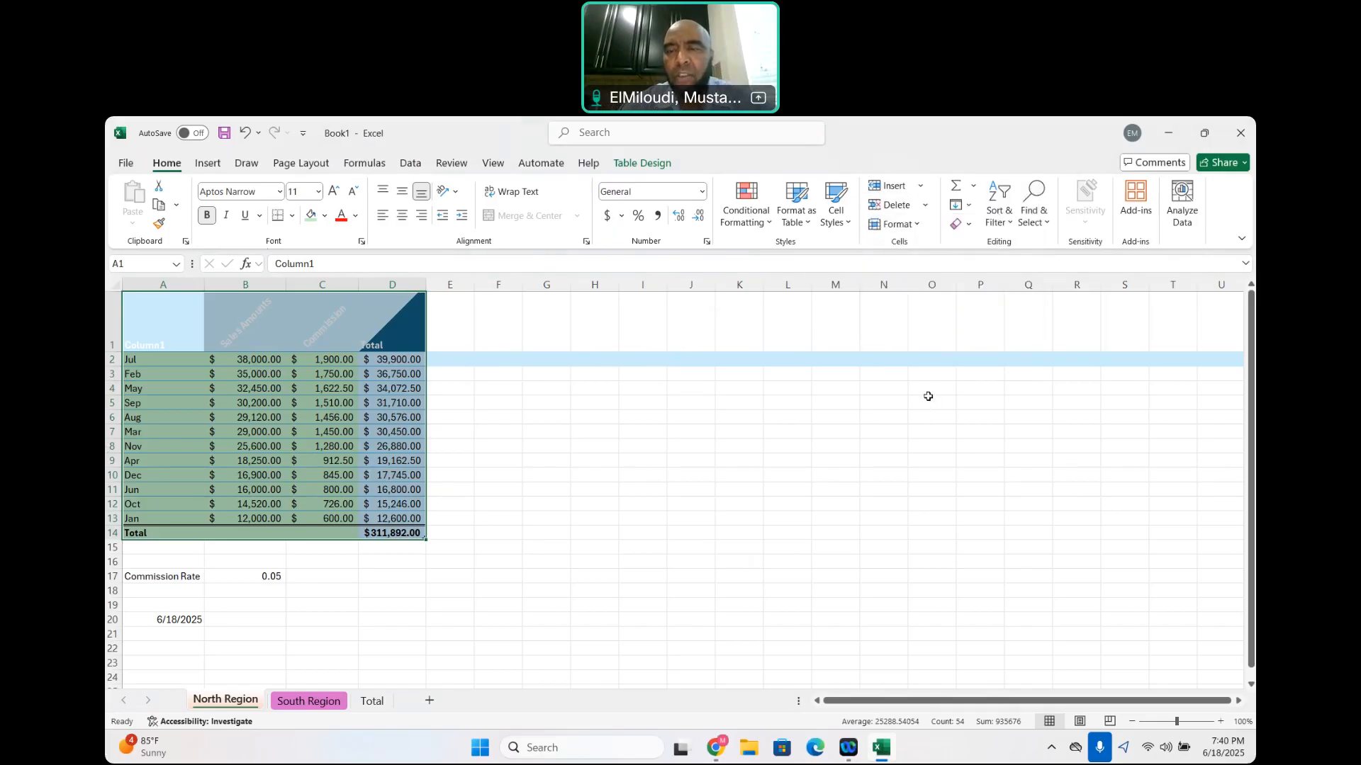
pyautogui.click(919, 226)
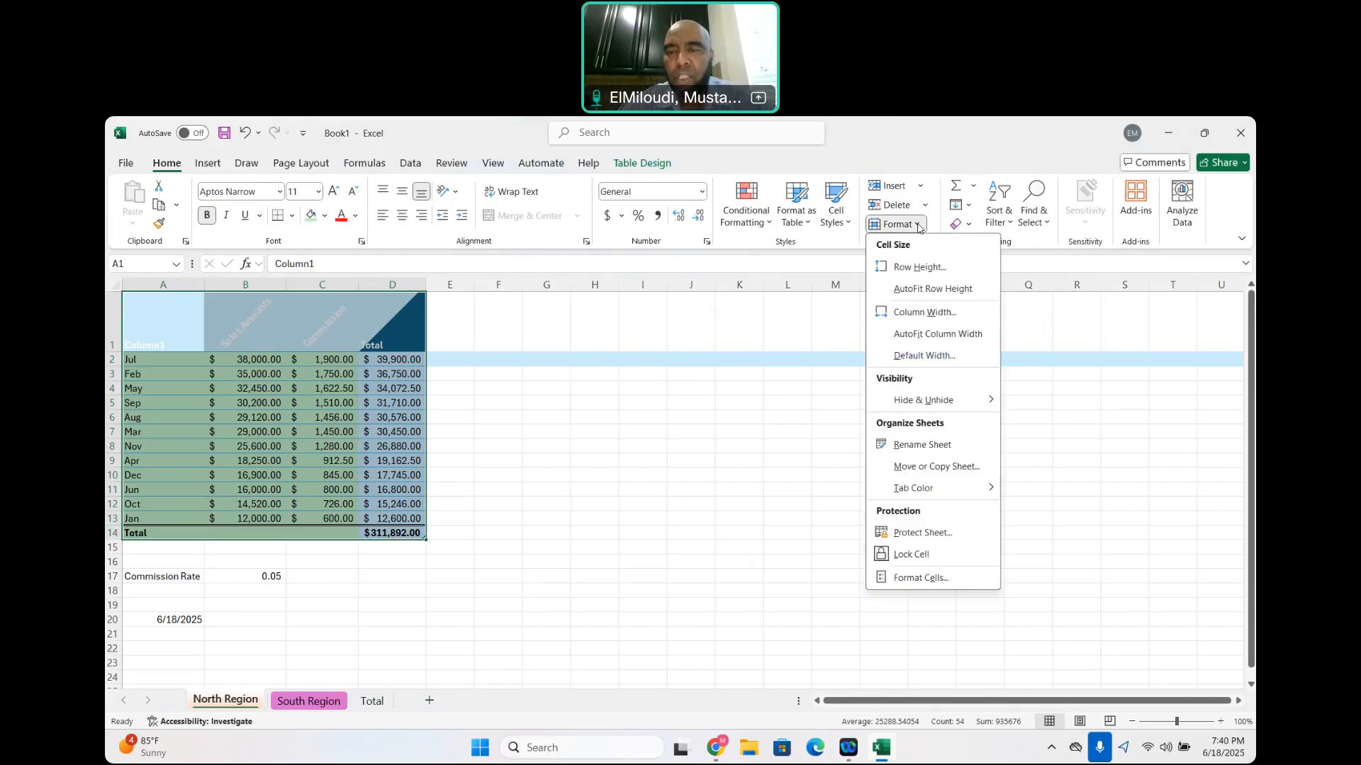
pyautogui.click(720, 474)
pyautogui.click(766, 225)
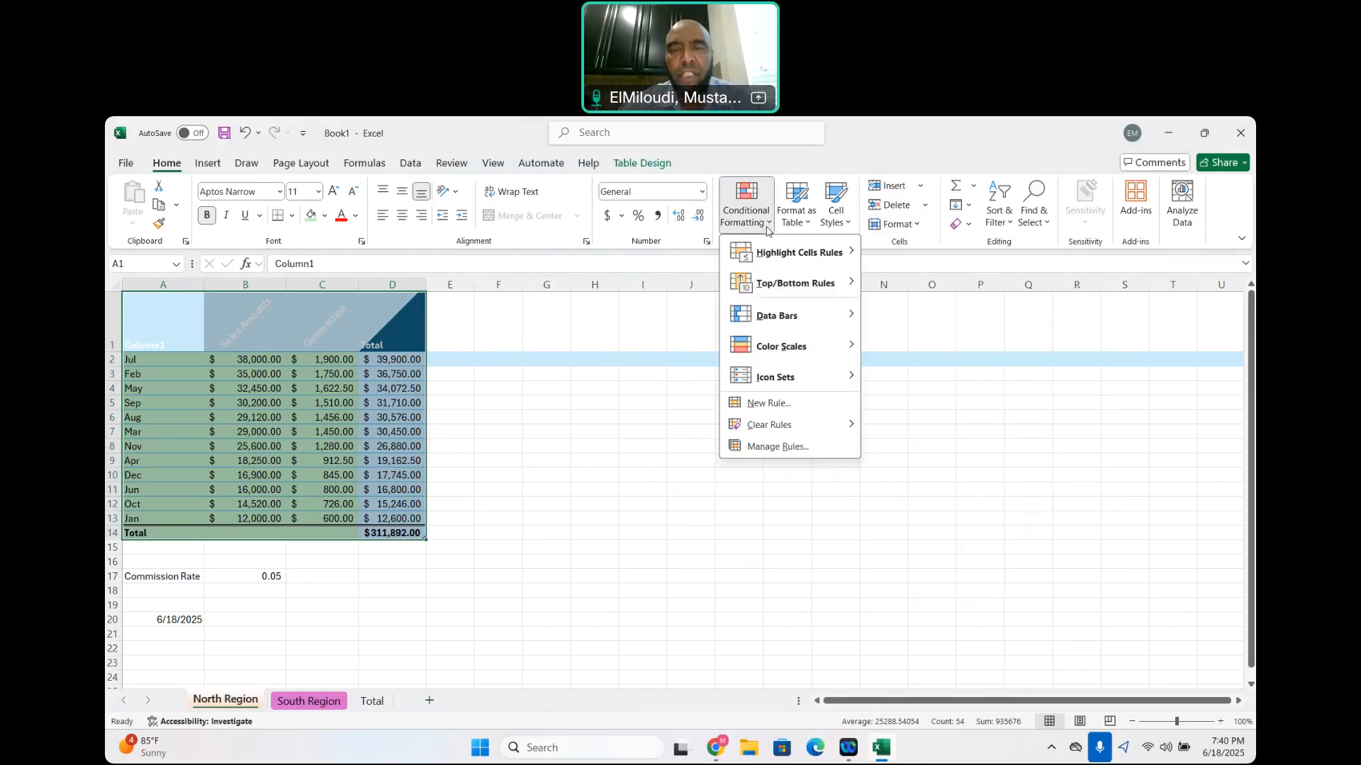
pyautogui.click(655, 489)
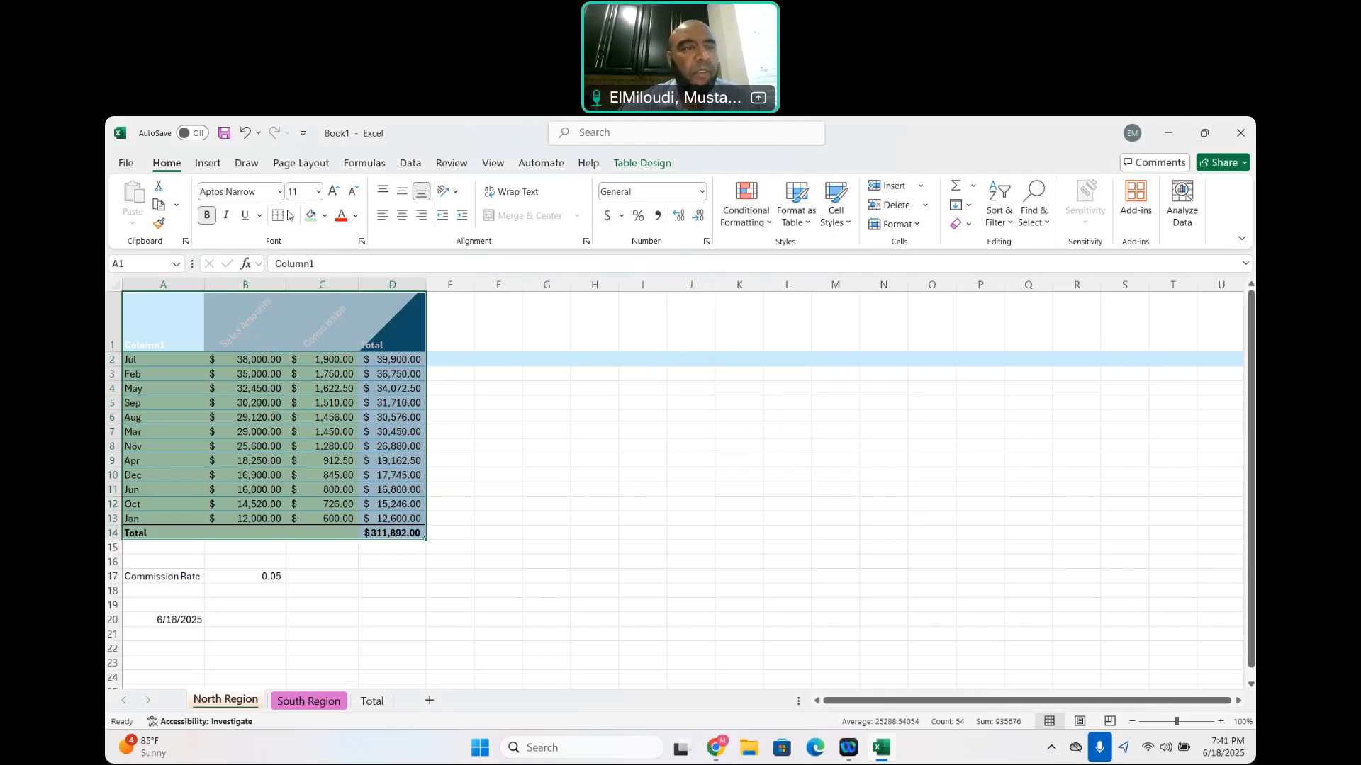
# Look over the available formula and page layout commands
pyautogui.click(364, 162)
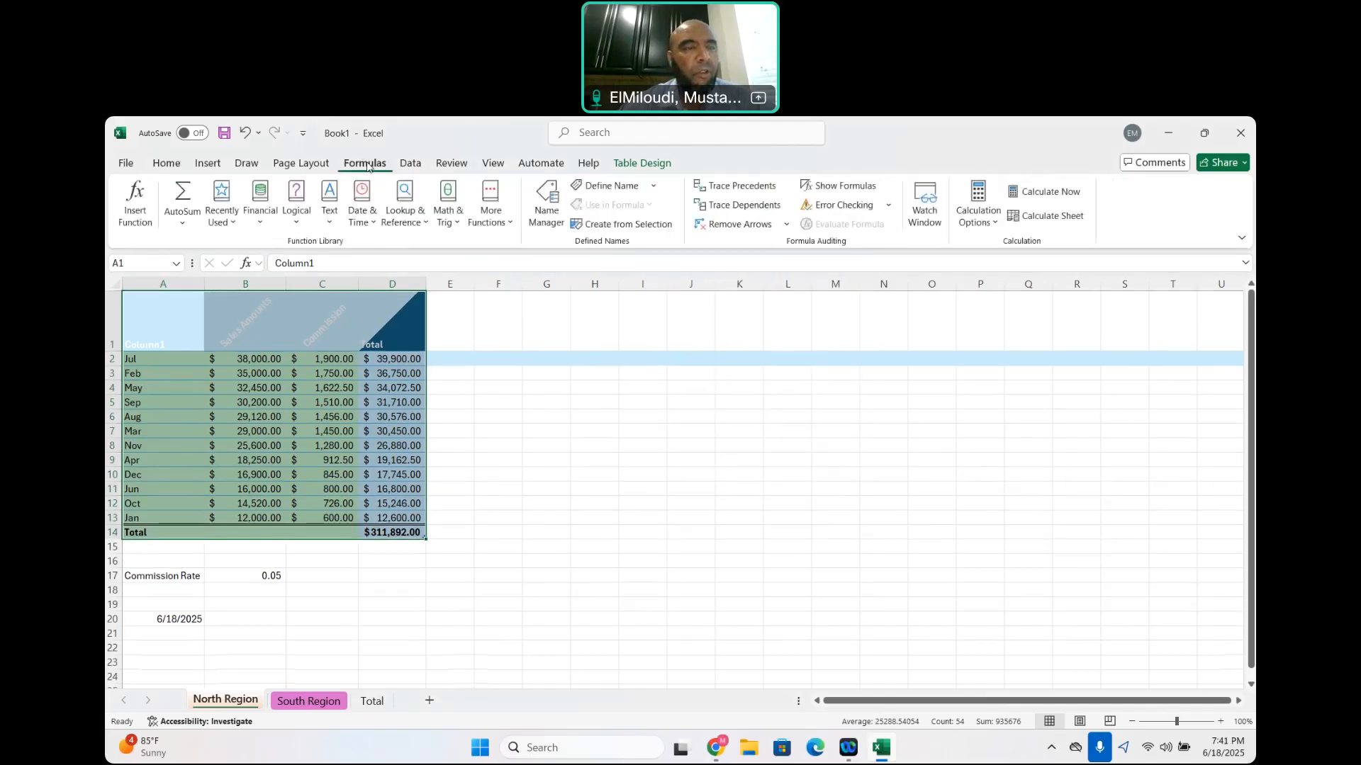
pyautogui.click(287, 165)
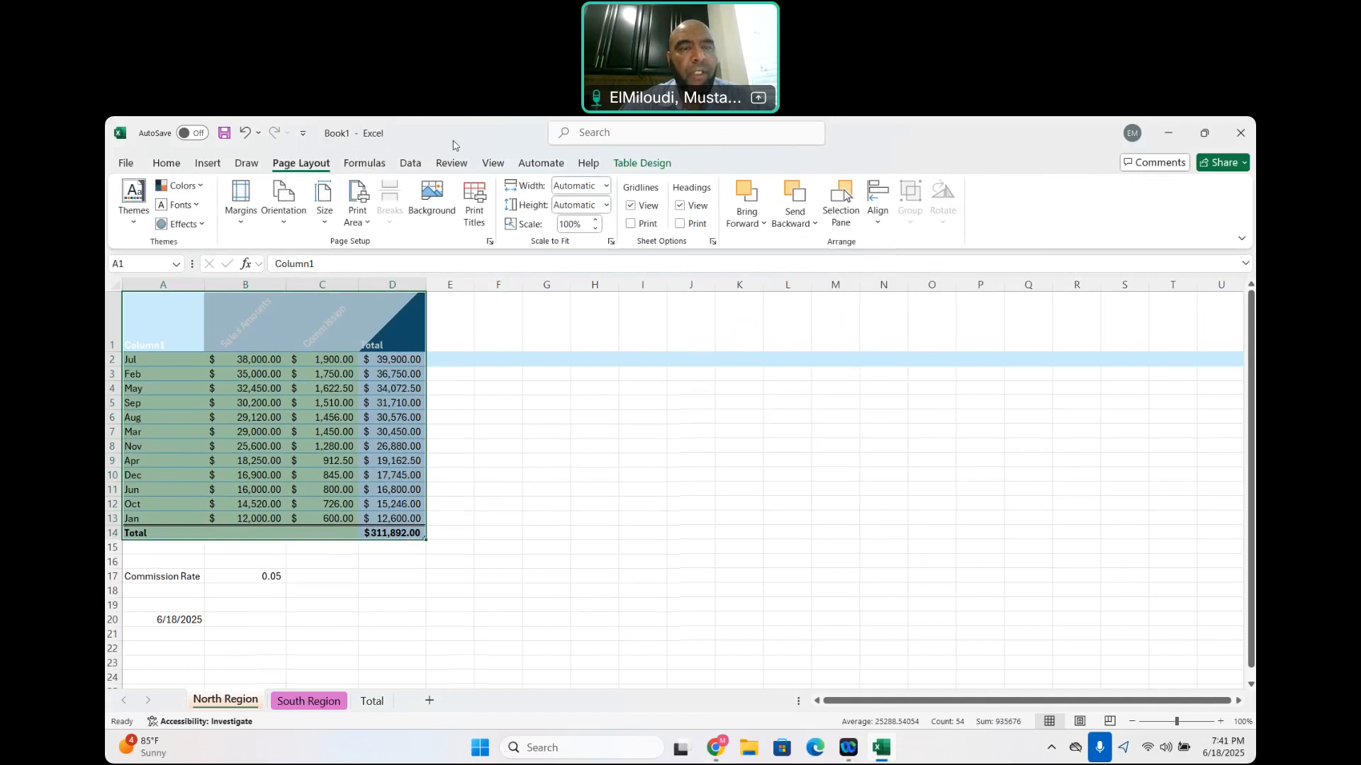